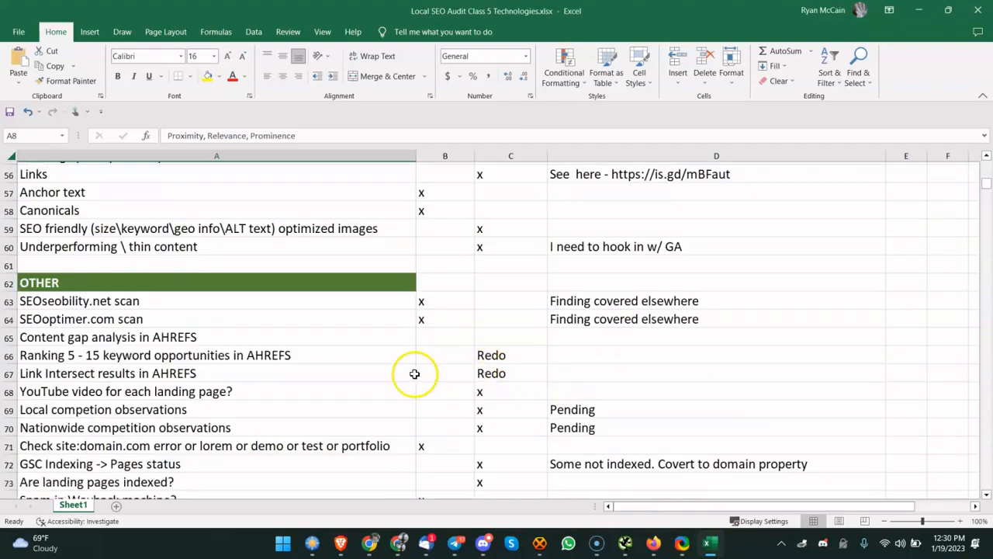
# Look through the whole local SEO audit checklist, its first Google Business Profile checks, and the proximity, relevance and prominence line
pyautogui.scroll(-1, 361, 353)
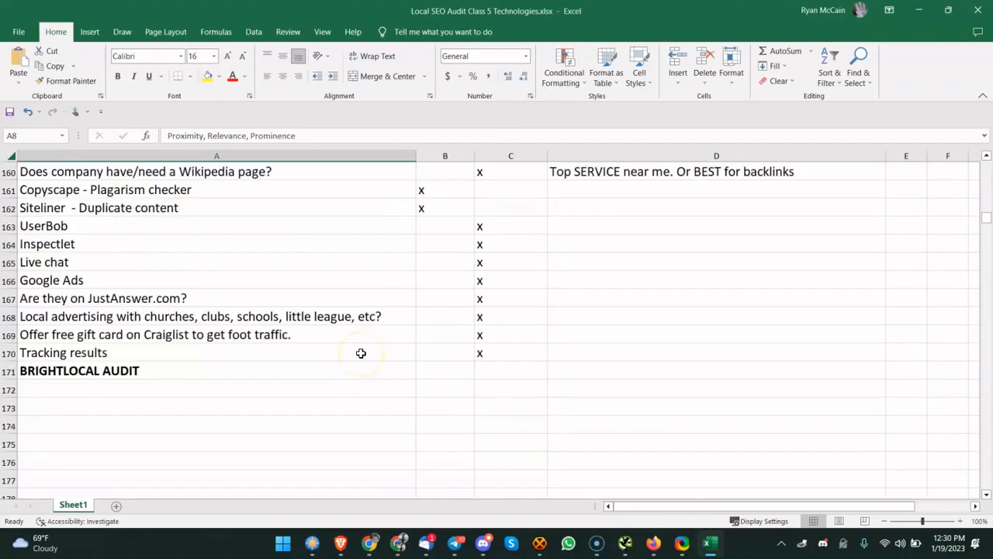
pyautogui.scroll(1, 260, 350)
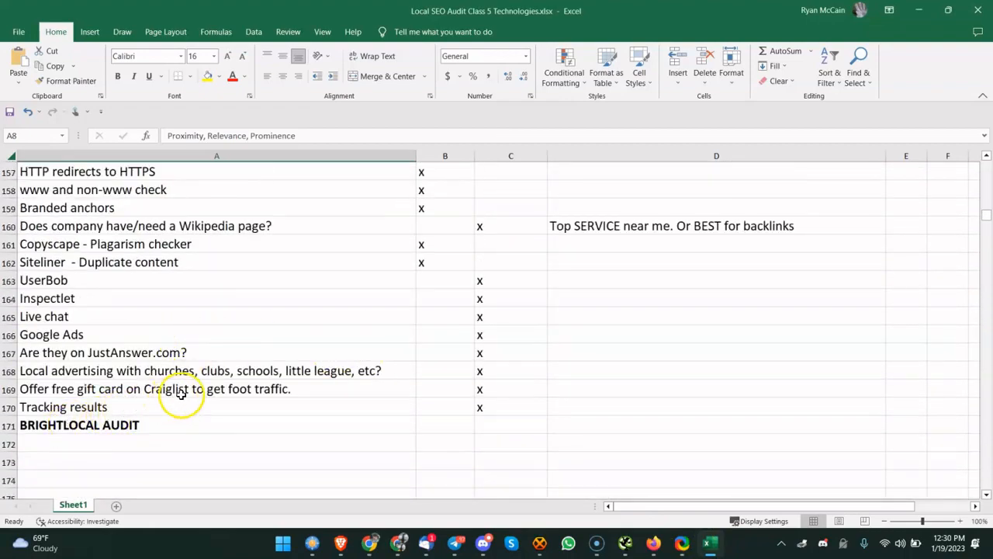
pyautogui.scroll(20, 188, 399)
pyautogui.scroll(18, 223, 394)
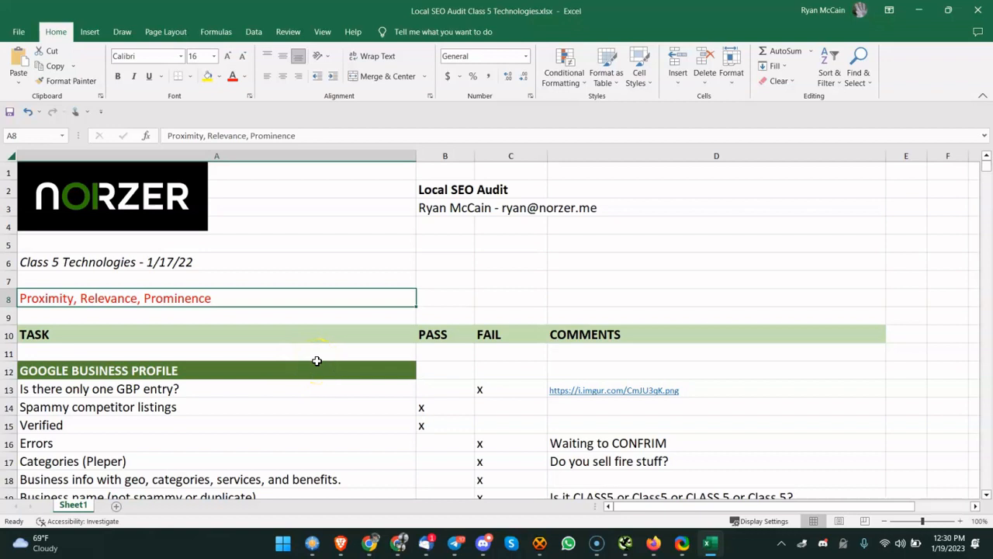
pyautogui.scroll(-1, 316, 361)
pyautogui.click(183, 348)
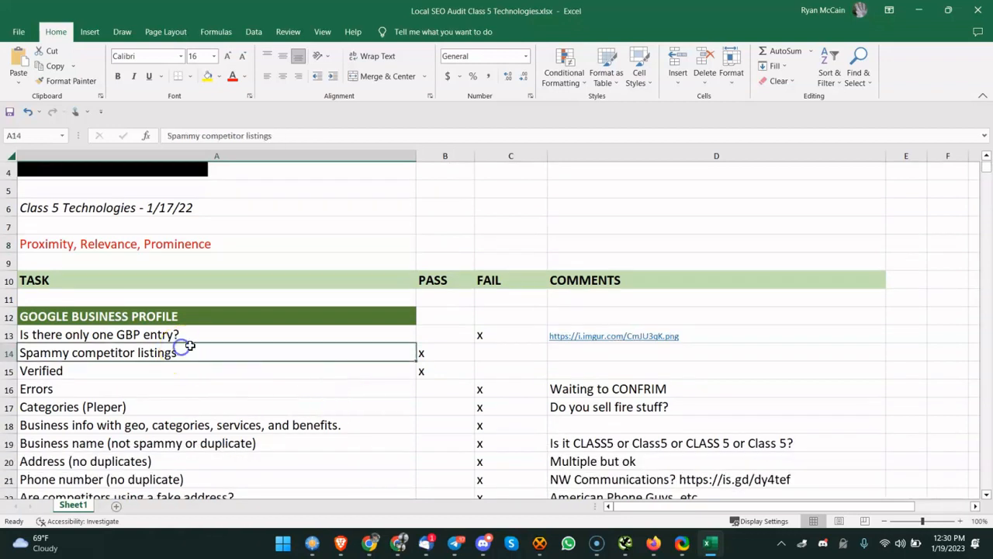
pyautogui.click(239, 330)
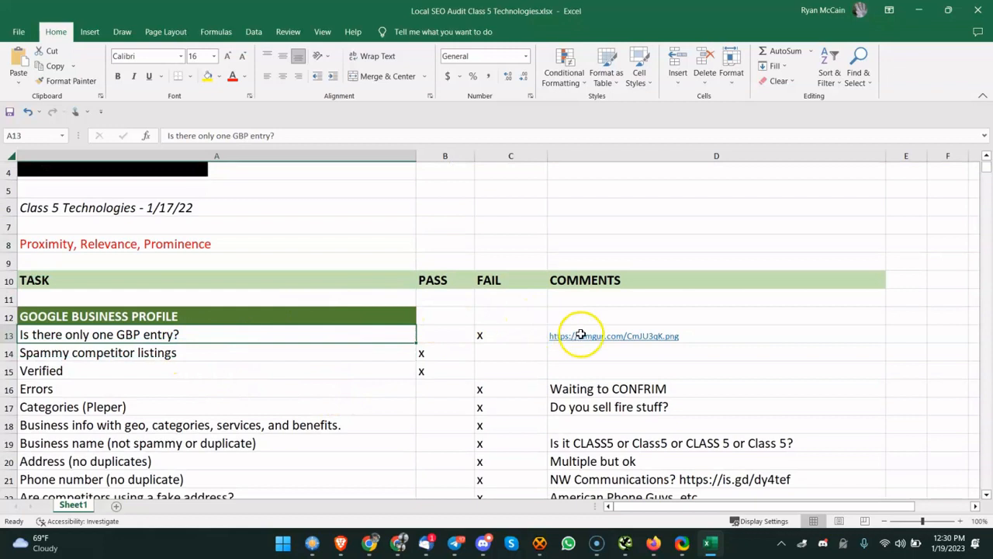
pyautogui.scroll(1, 228, 288)
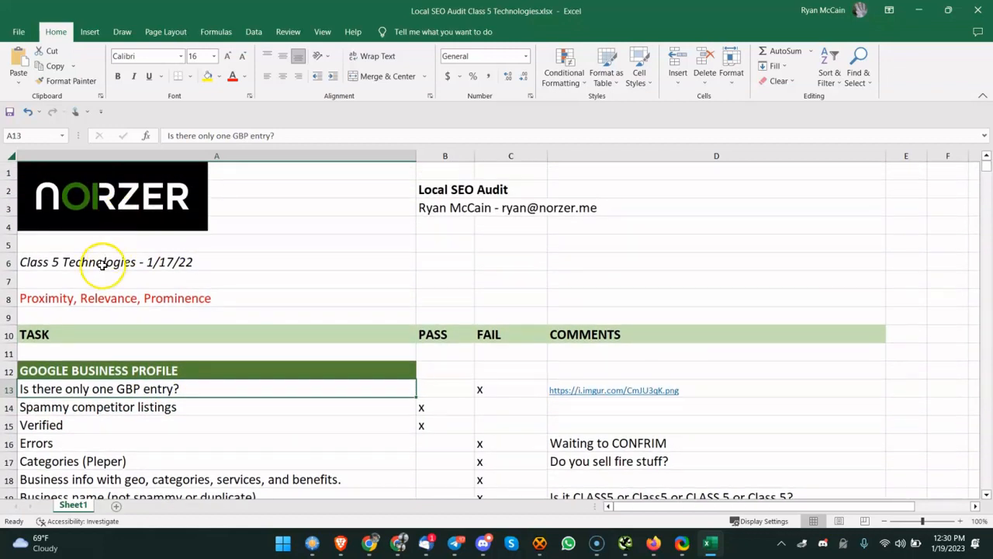
pyautogui.click(70, 299)
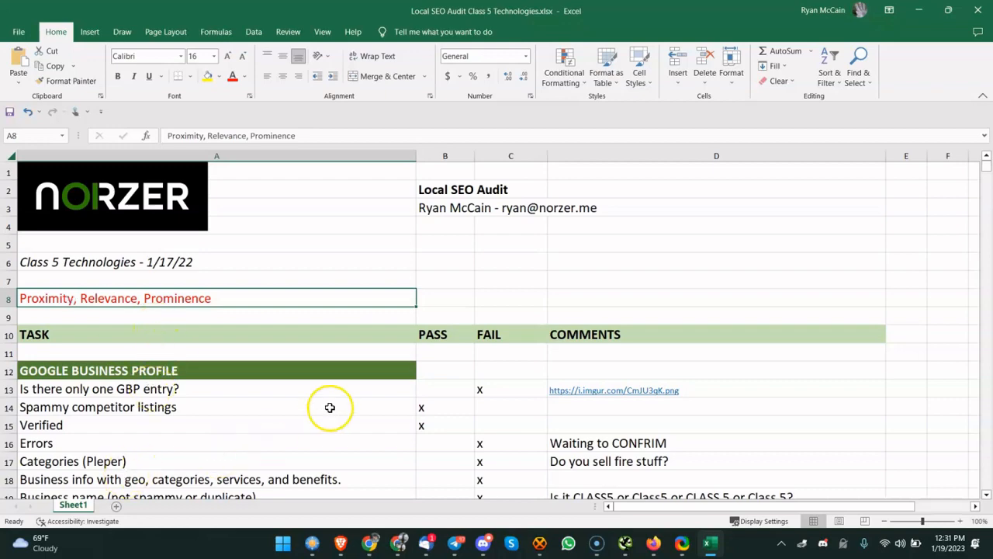
# Open the screenshot linked in the comment for the single GBP entry check, review its business listings, and close it
pyautogui.keyDown('ctrl'); pyautogui.click(560, 389); pyautogui.keyUp('ctrl')
pyautogui.click(561, 390)
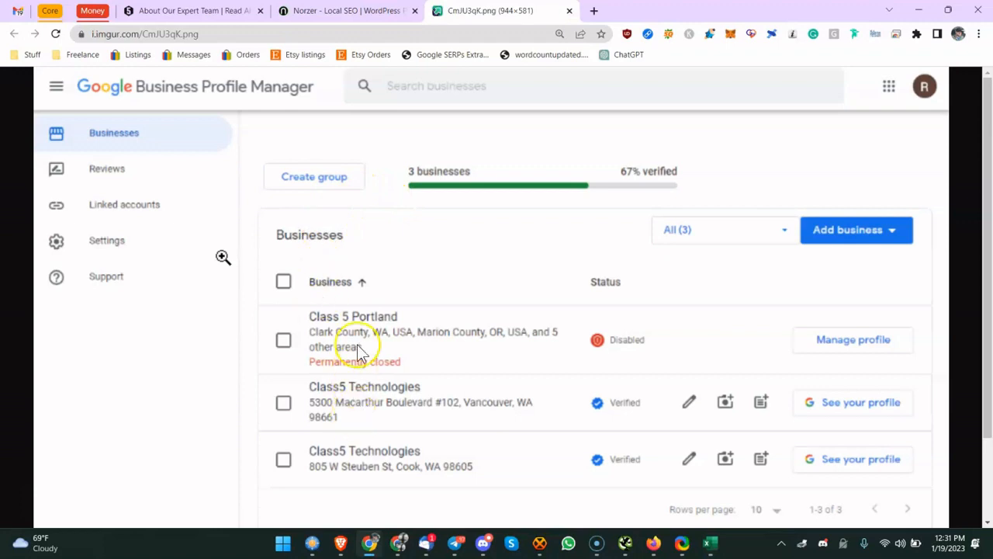
pyautogui.moveTo(355, 306); pyautogui.dragTo(382, 357)
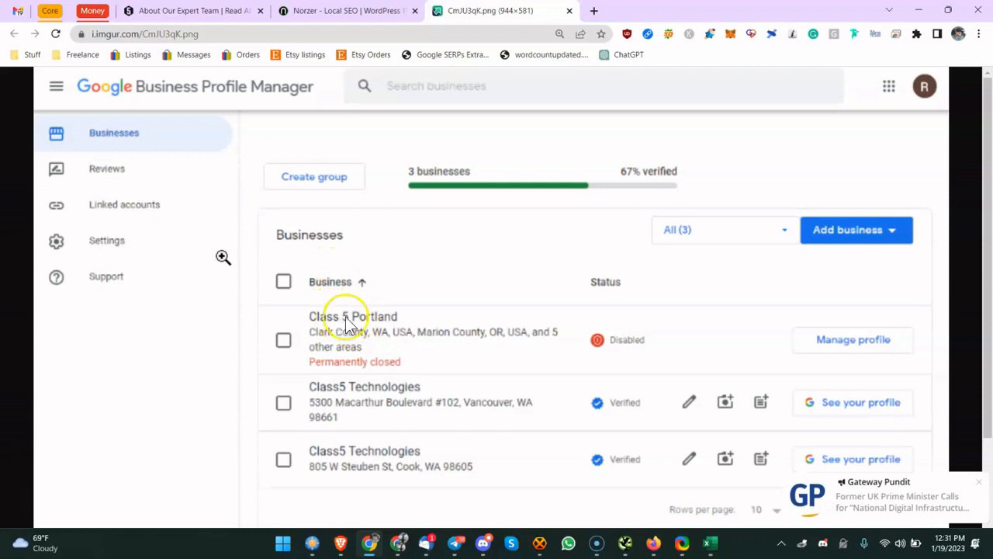
pyautogui.click(982, 485)
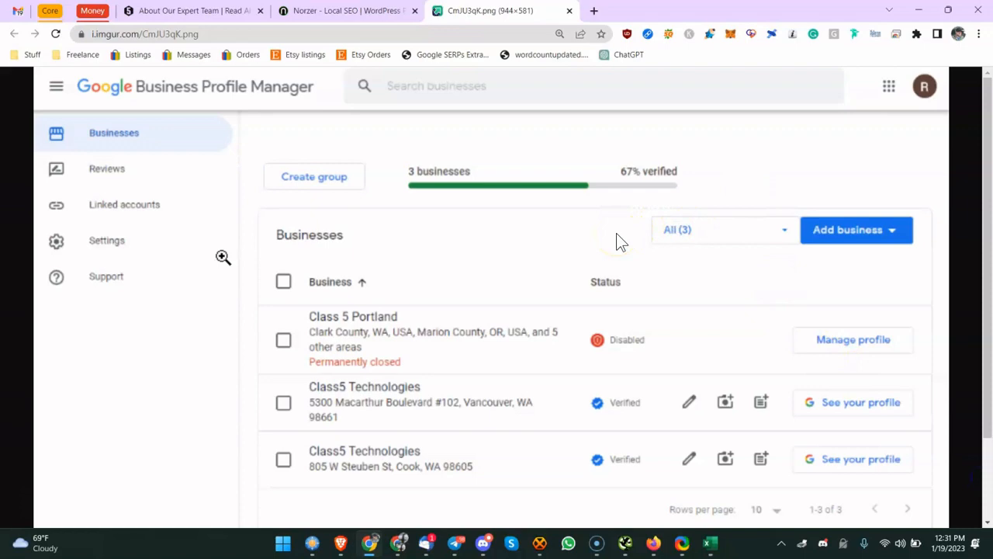
pyautogui.click(569, 11)
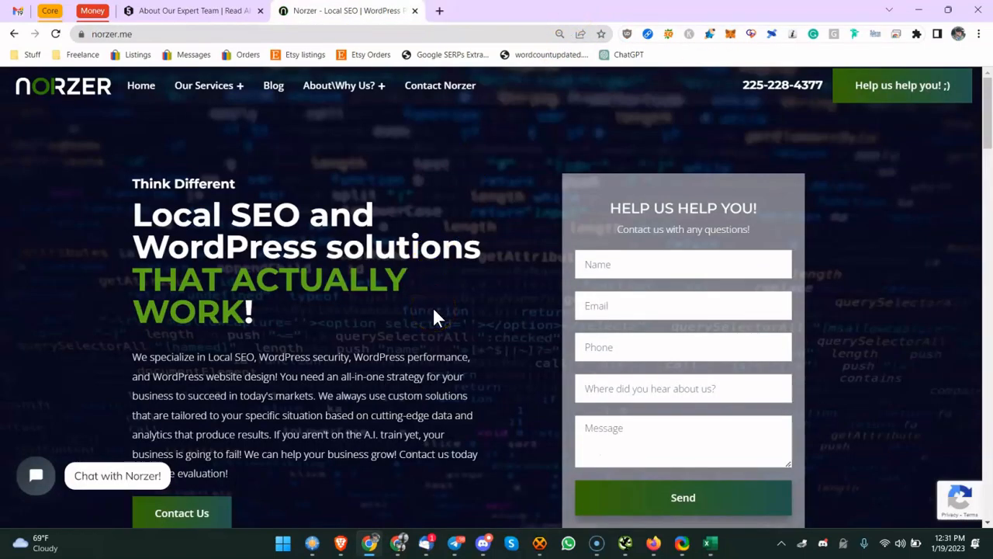
# Switch back to the Excel audit workbook and review the pass mark for Spammy competitor listings
pyautogui.click(709, 542)
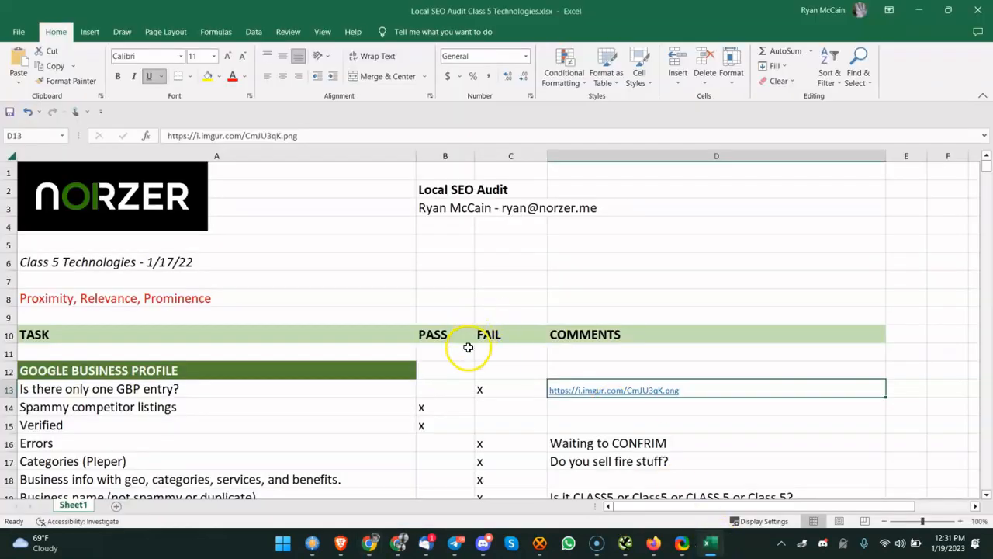
pyautogui.scroll(-2, 466, 343)
pyautogui.click(150, 296)
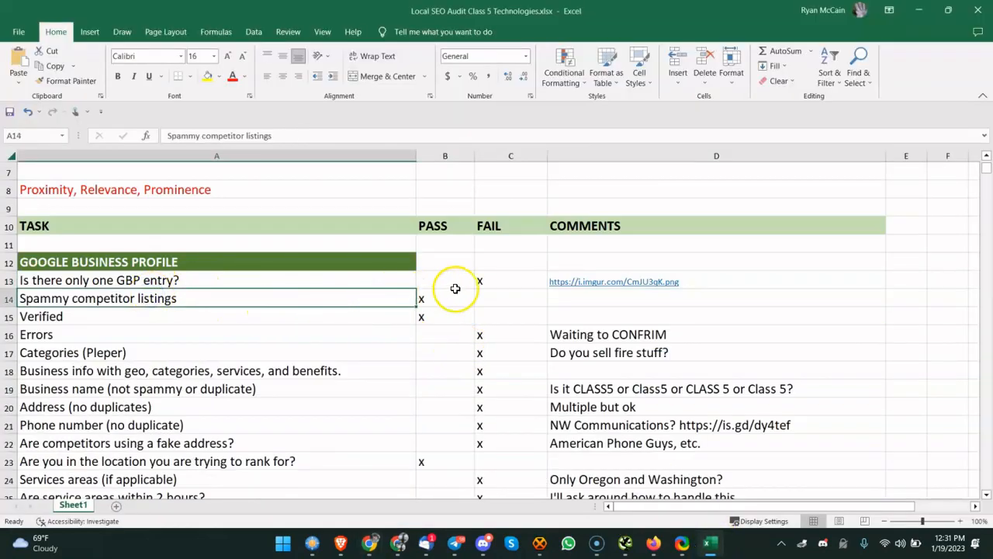
pyautogui.click(438, 299)
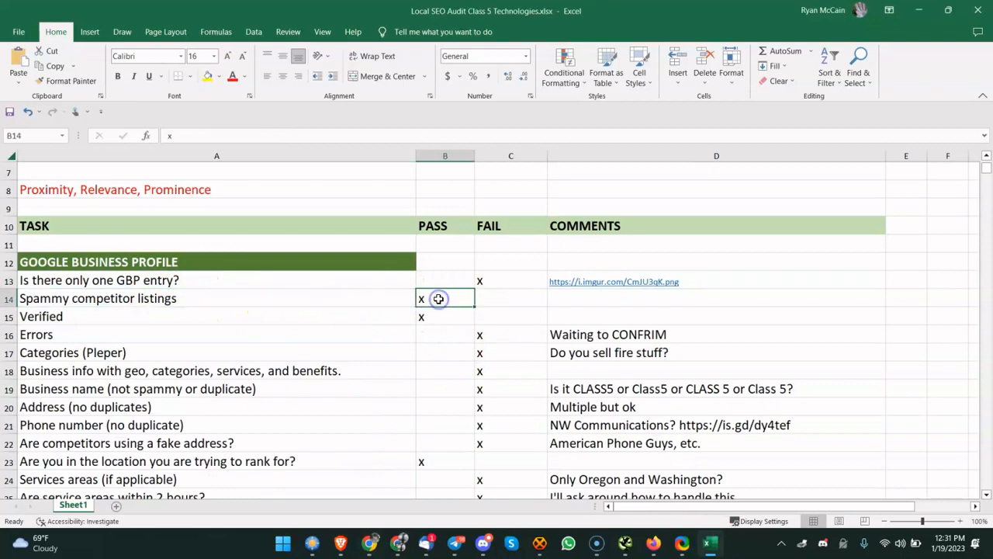
# Switch to Chrome and start entering a search for VoIP service in a new tab
pyautogui.click(373, 544)
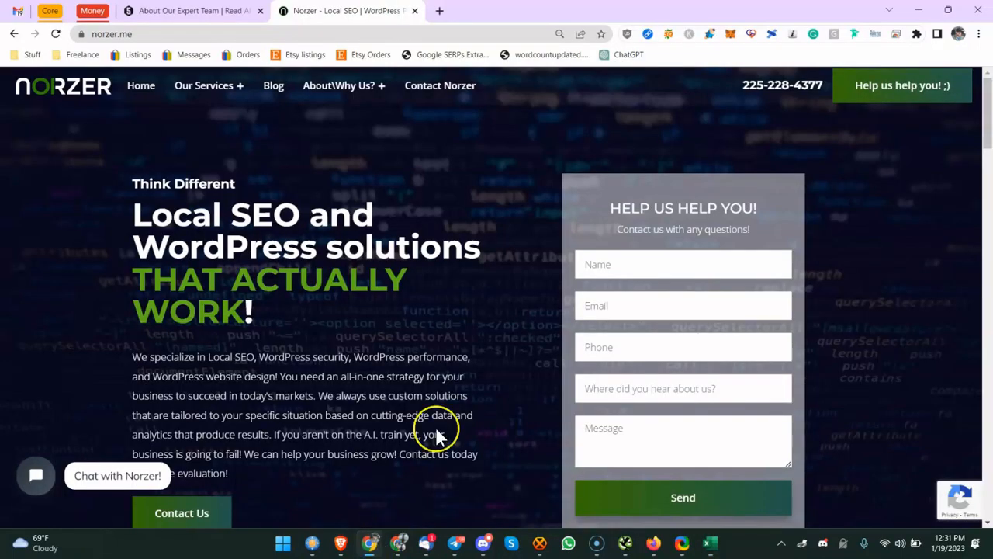
pyautogui.click(439, 11)
pyautogui.write('v')
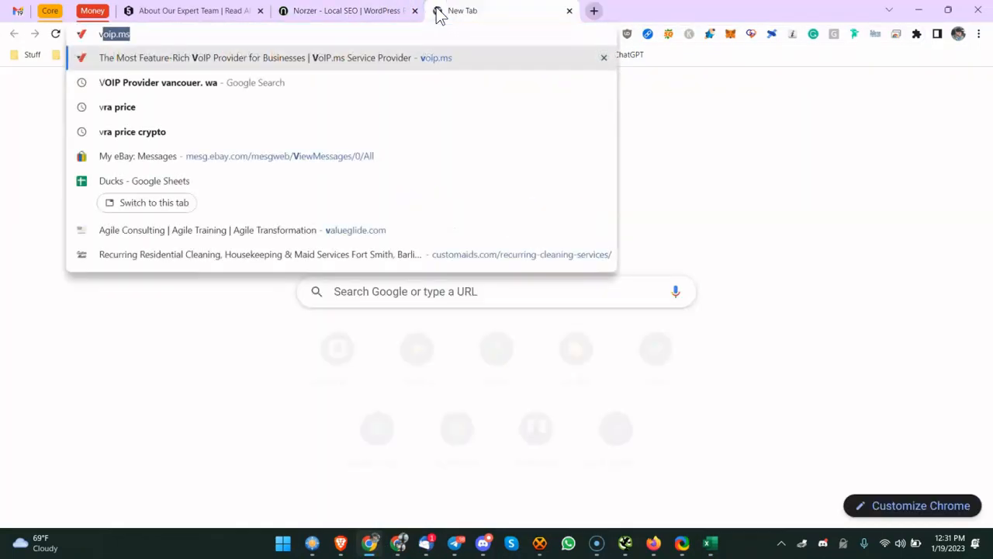
pyautogui.write('oip seri')
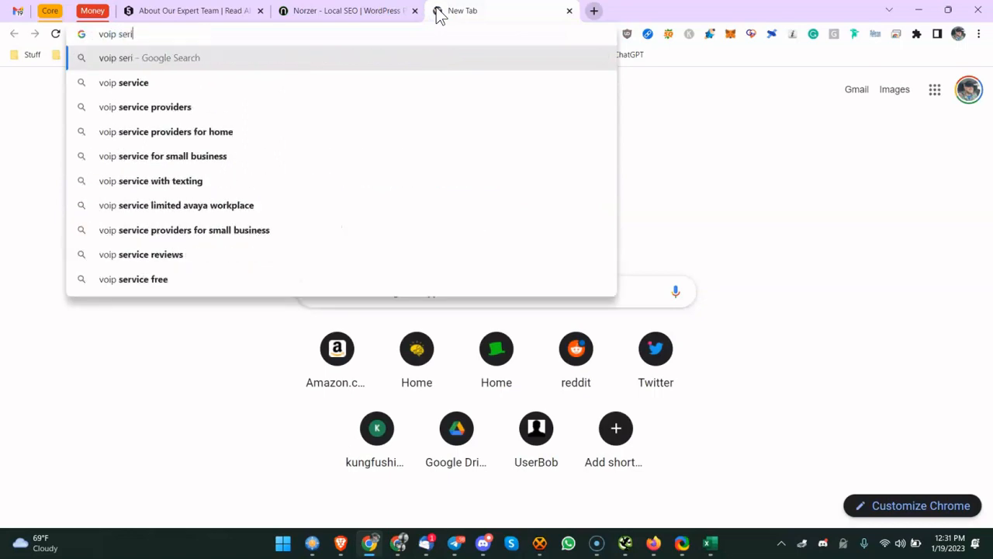
pyautogui.press('BackSpace')
pyautogui.press('BackSpace')
# Check the office locations in the footer of the Class 5 website's About page
pyautogui.click(198, 11)
pyautogui.scroll(-1, 518, 183)
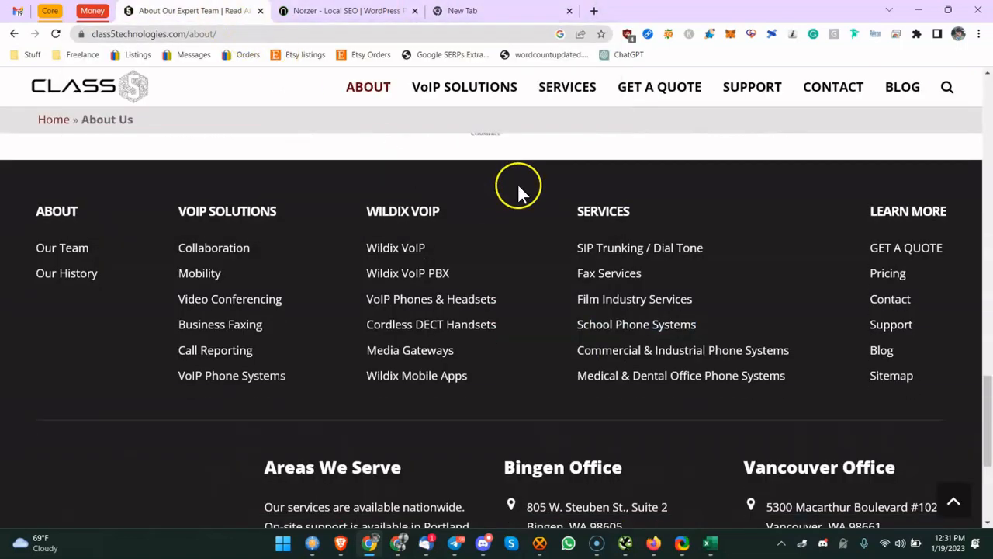
pyautogui.scroll(1, 580, 204)
pyautogui.scroll(-2, 744, 304)
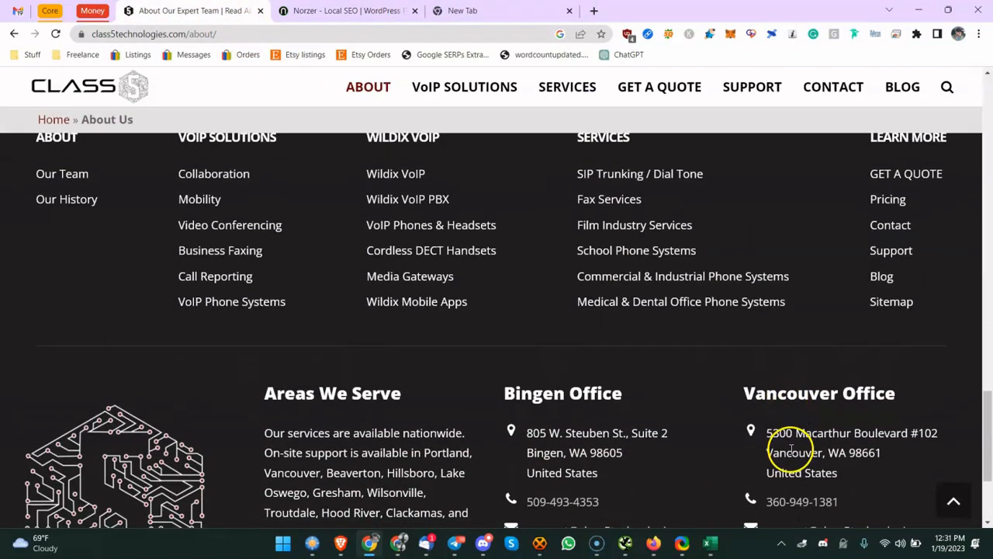
# Complete the query in the new tab and search Google for "voip service vancouver washington"
pyautogui.click(497, 11)
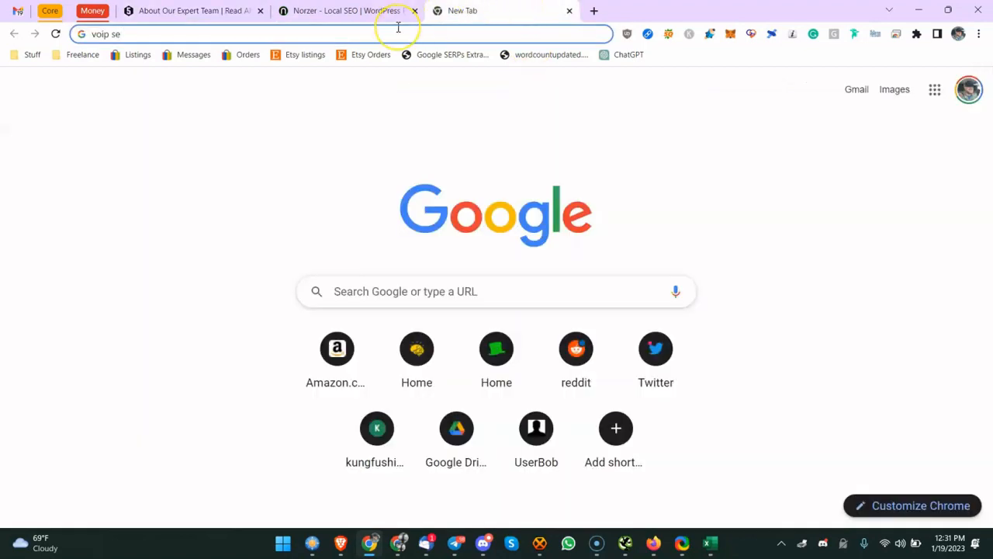
pyautogui.write('rvice ')
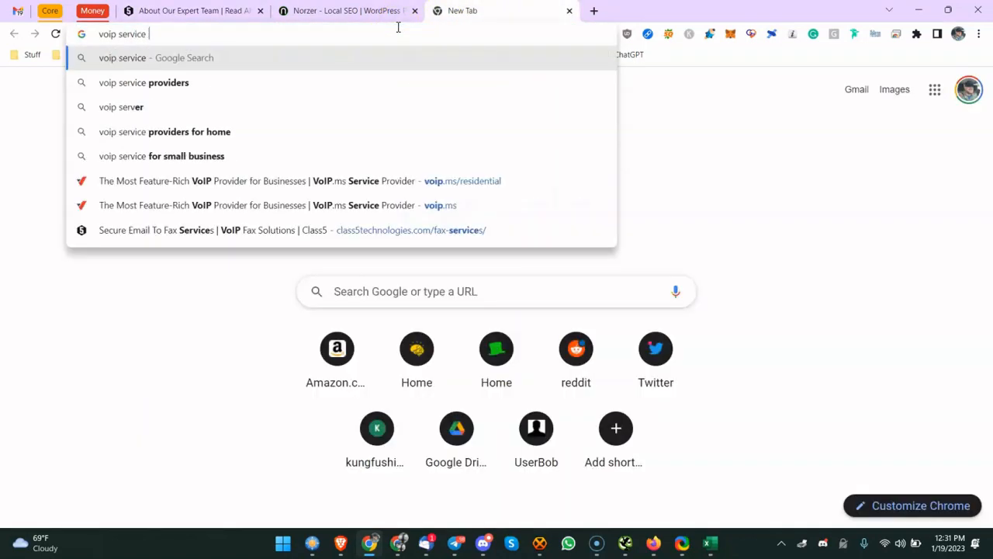
pyautogui.write('vancouver was')
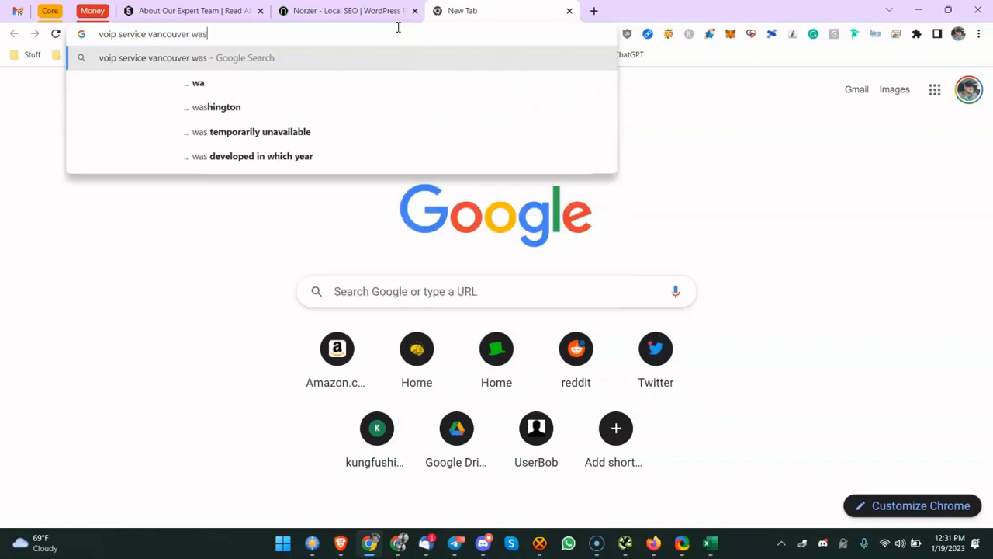
pyautogui.write('hington')
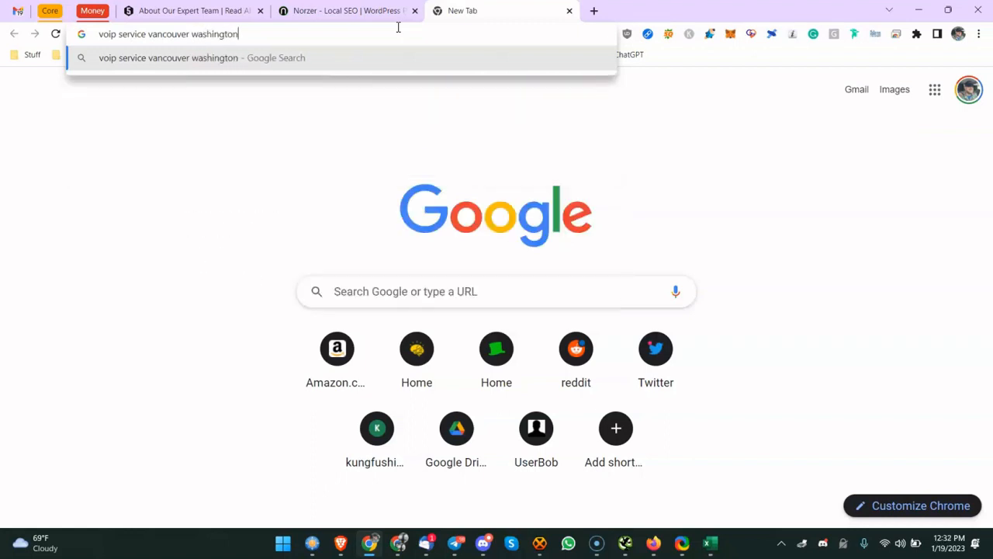
pyautogui.press('Return')
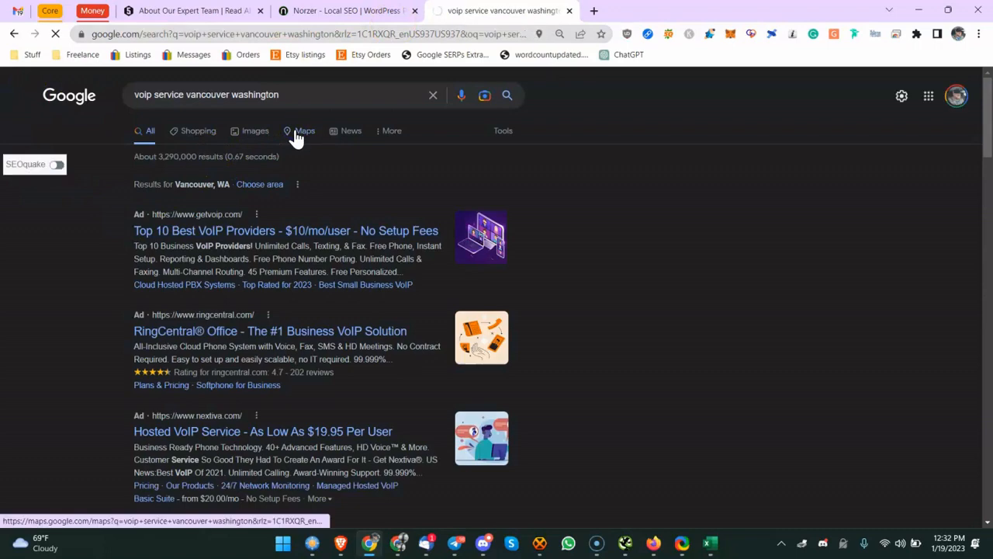
# Show the search results in Google Maps and review the competitor listings for spammy business names
pyautogui.click(295, 137)
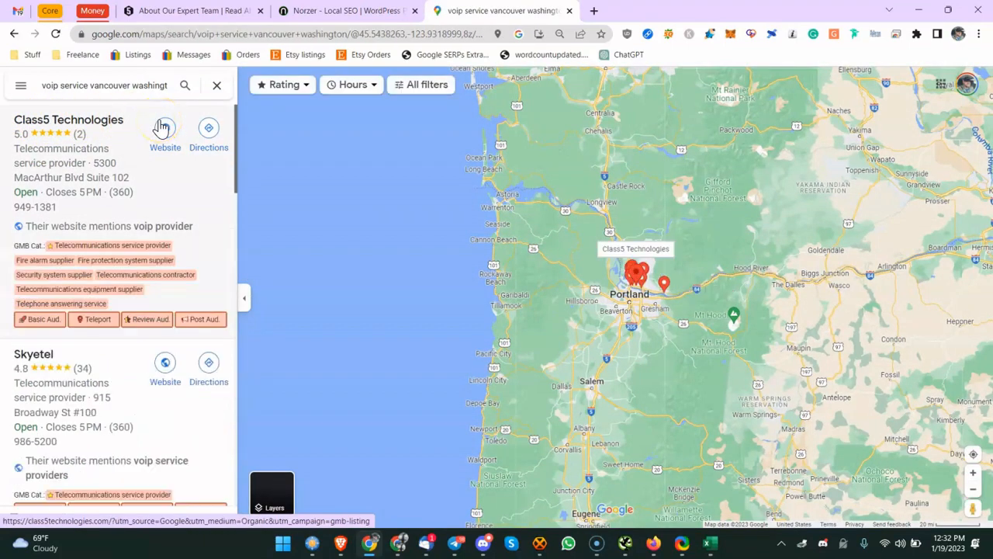
pyautogui.scroll(-2, 94, 218)
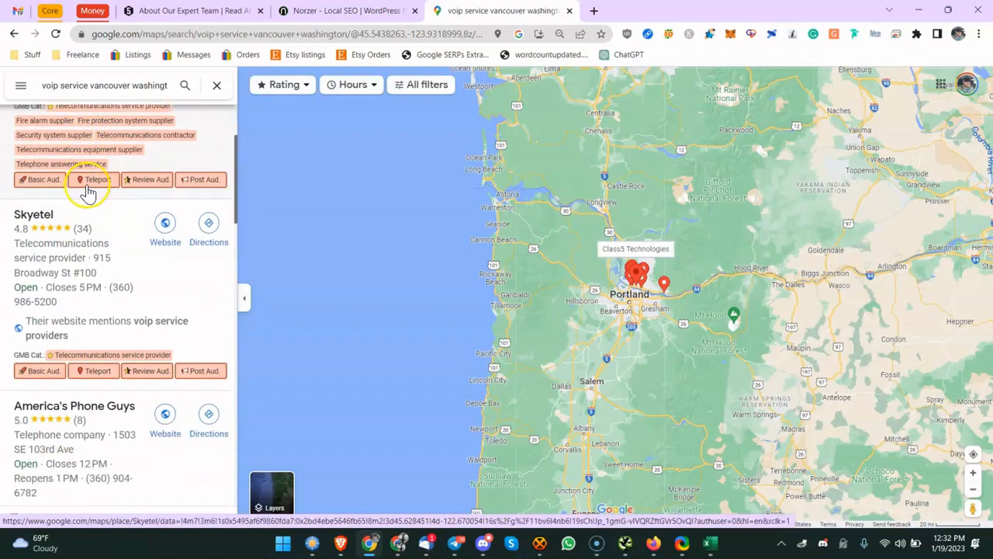
pyautogui.scroll(2, 114, 174)
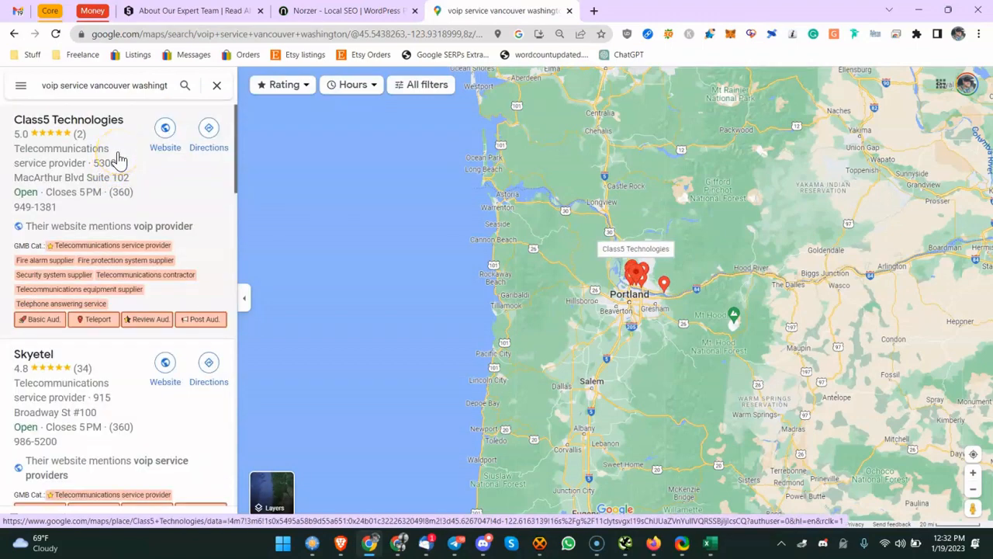
pyautogui.scroll(-7, 85, 219)
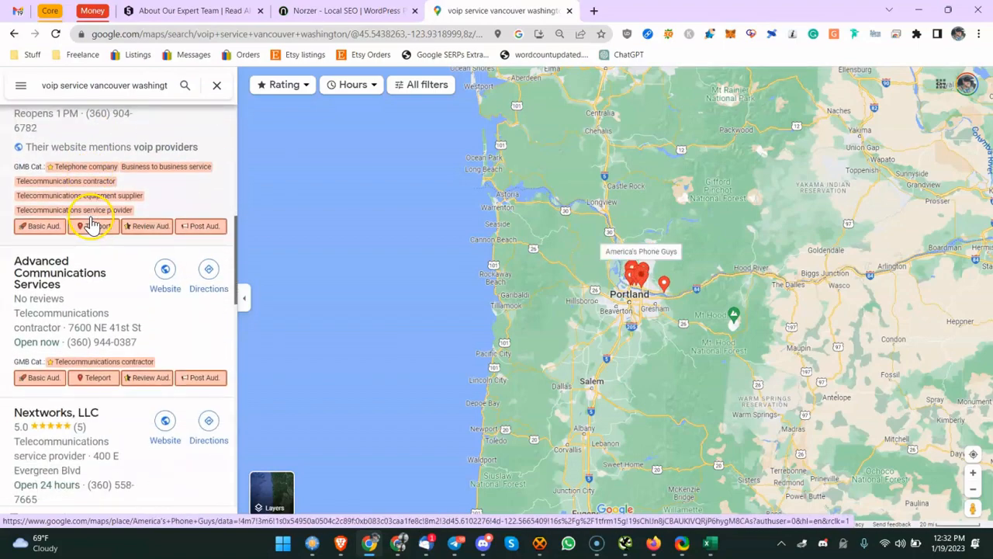
pyautogui.scroll(-2, 91, 223)
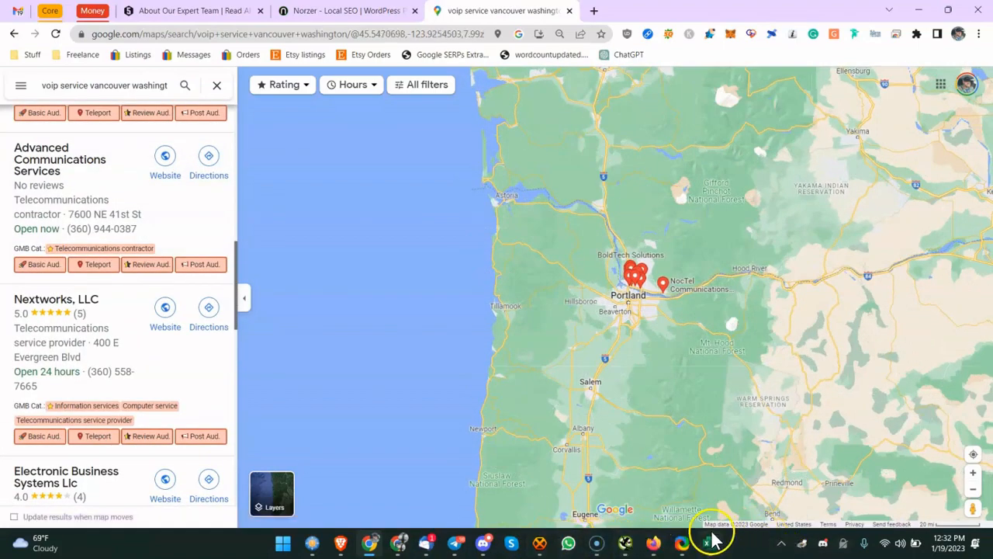
# Switch back to the Excel audit workbook and review the Verified check and its pass mark
pyautogui.click(708, 542)
pyautogui.click(194, 312)
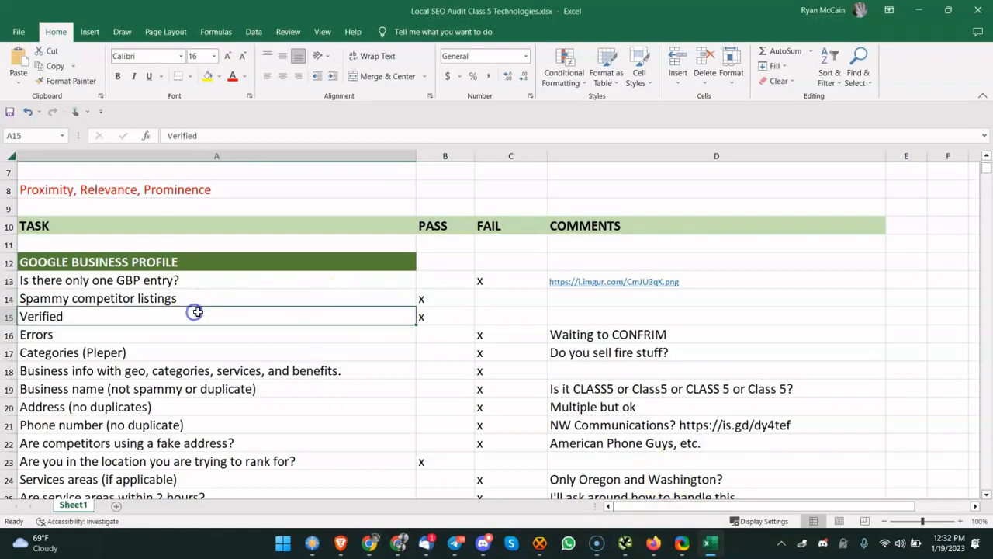
pyautogui.click(427, 315)
pyautogui.click(555, 314)
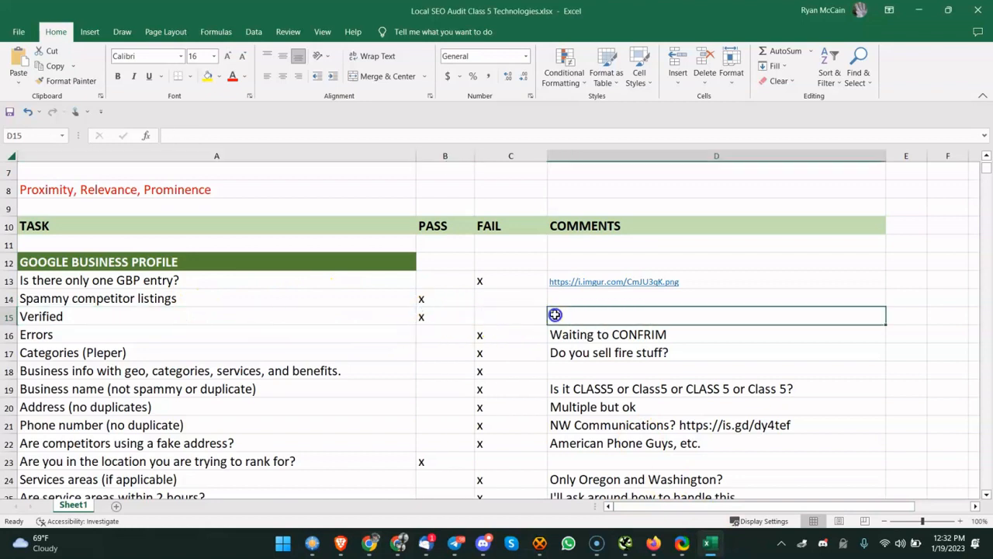
pyautogui.write('M')
pyautogui.press('BackSpace')
pyautogui.press('BackSpace')
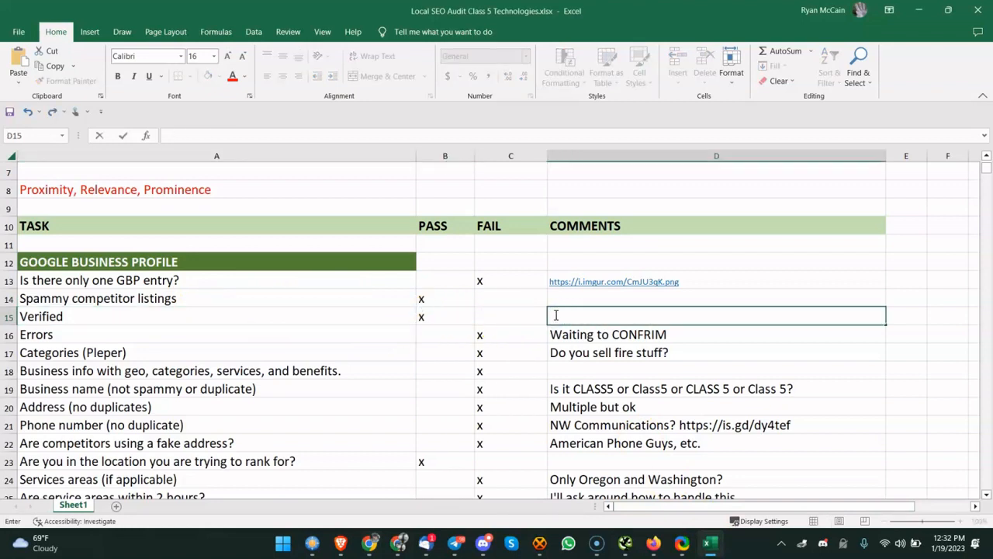
# Append ". Multiple listings." to the screenshot link in the comment for "Is there only one GBP entry?"
pyautogui.doubleClick(737, 281)
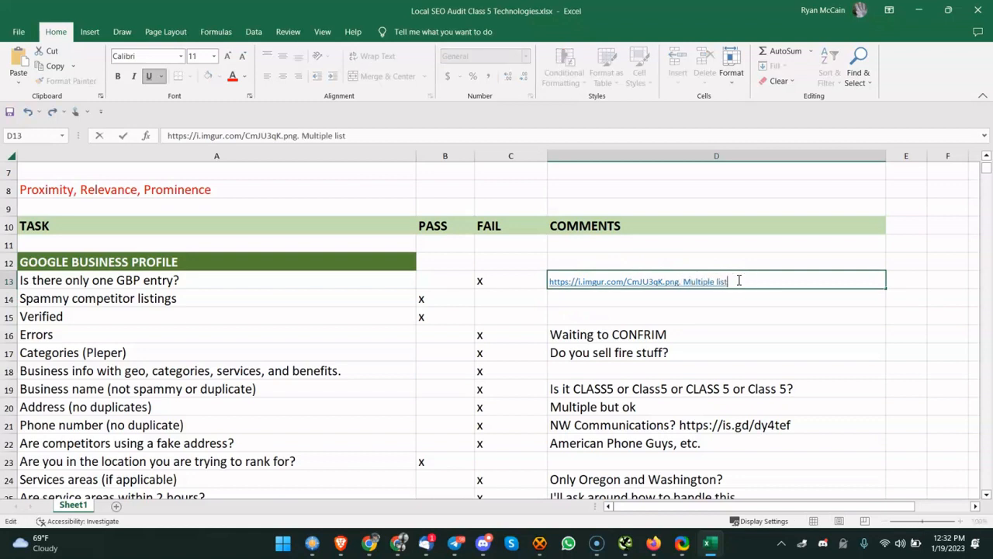
pyautogui.click(514, 297)
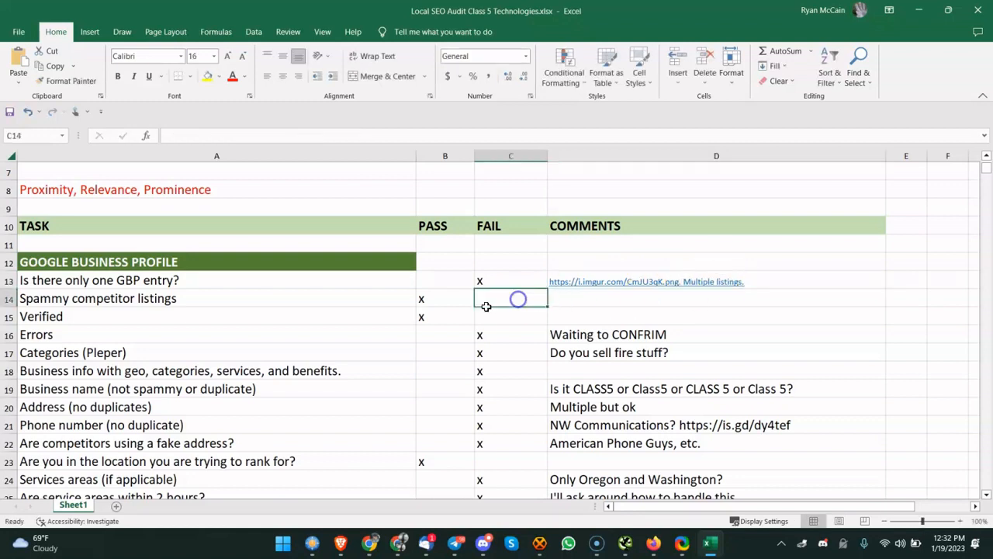
# Go to the Errors check and select its comment cell
pyautogui.click(325, 342)
pyautogui.click(556, 333)
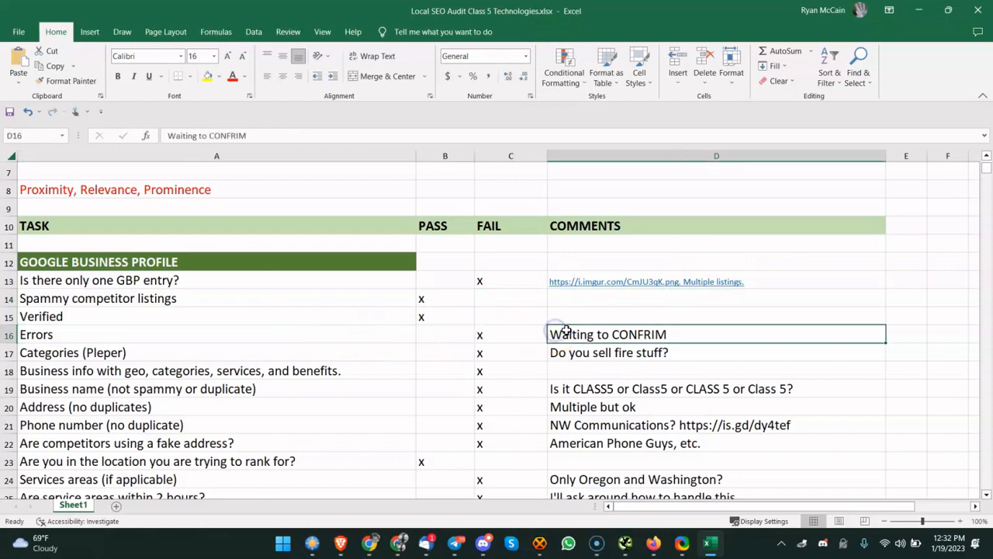
# Open the screenshot link from the "Is there only one GBP entry?" comment, review the business listings it shows, and close it
pyautogui.click(649, 284)
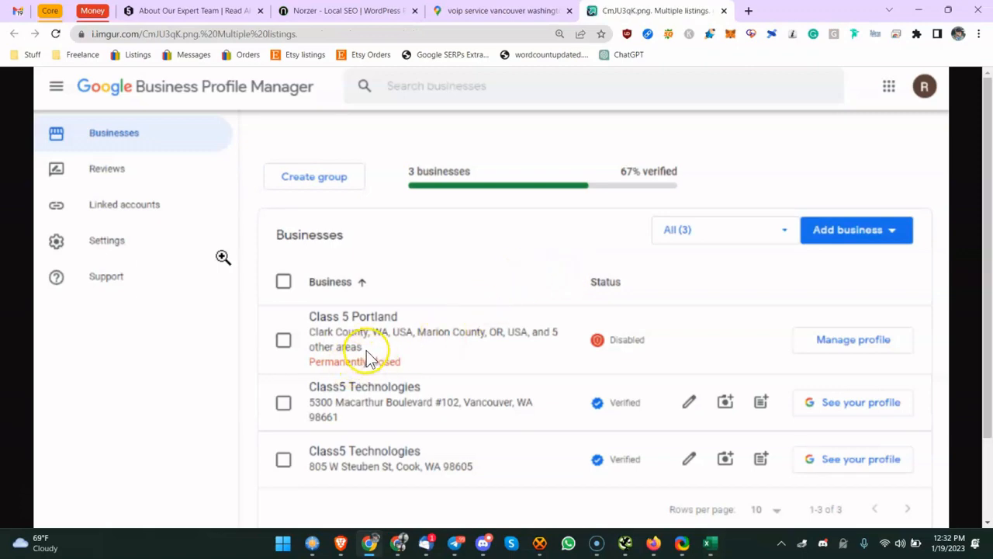
pyautogui.click(725, 12)
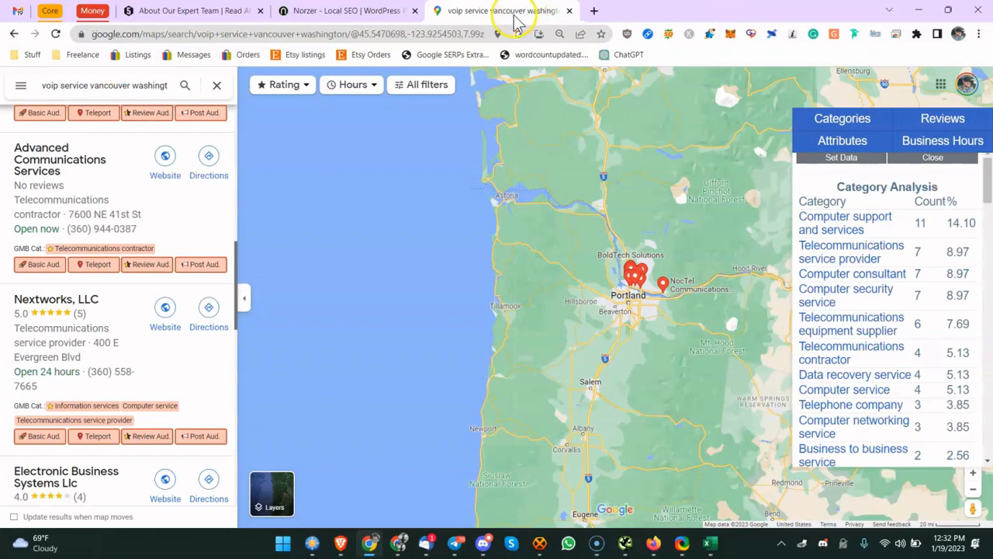
# Search Google for "class 5 technologies washington" in place of the Maps results
pyautogui.click(452, 37)
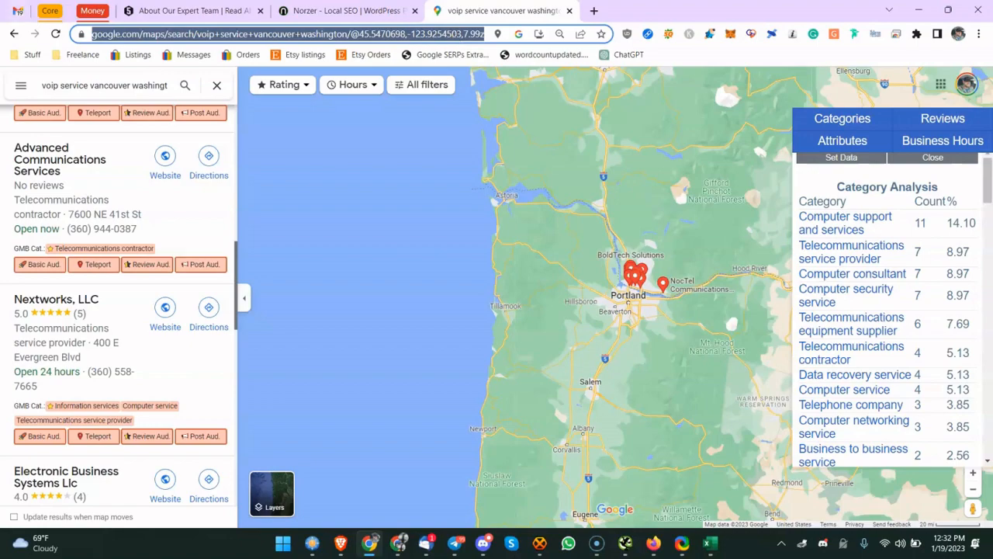
pyautogui.click(178, 9)
pyautogui.click(435, 10)
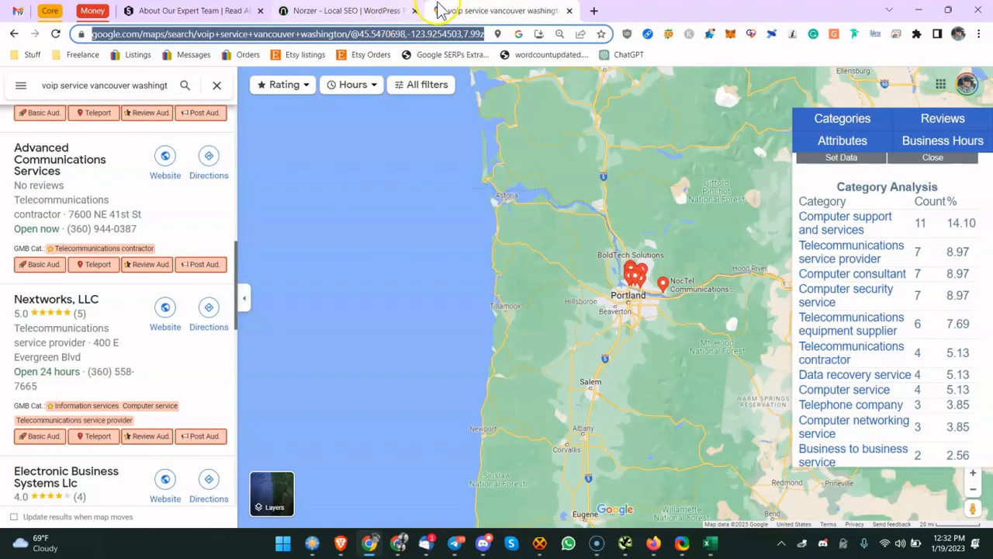
pyautogui.write('class 5')
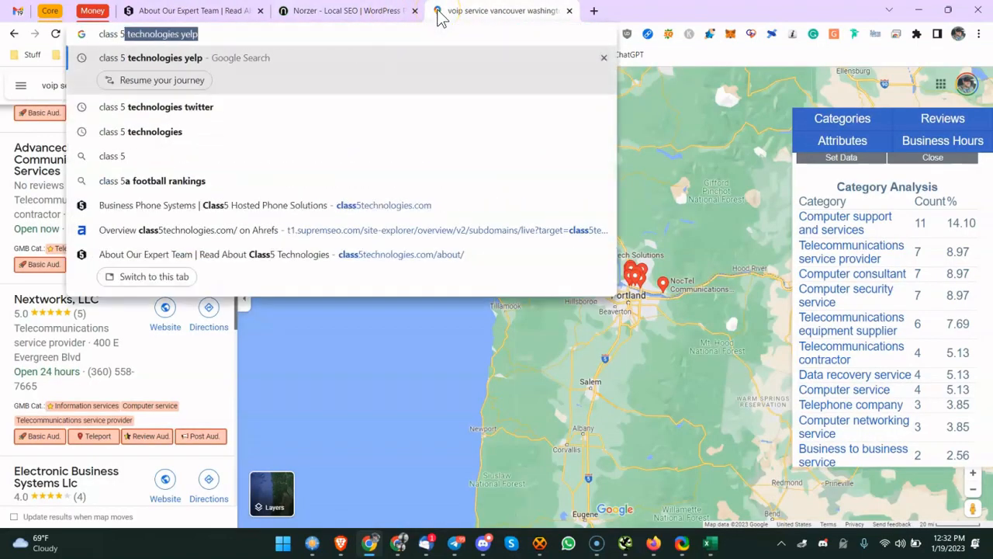
pyautogui.press('Right')
pyautogui.press('BackSpace')
pyautogui.press('BackSpace')
pyautogui.press('BackSpace')
pyautogui.press('BackSpace')
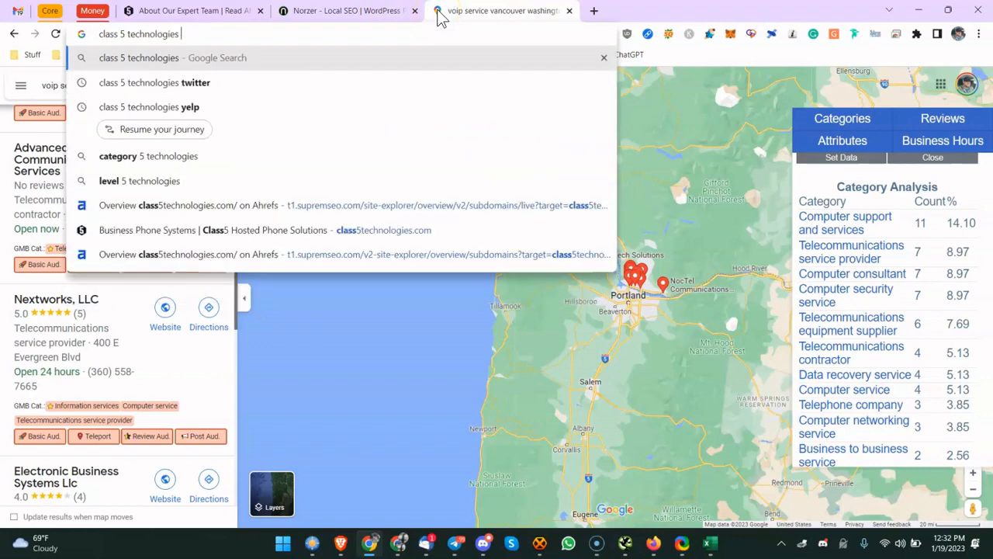
pyautogui.write('washington')
pyautogui.press('Return')
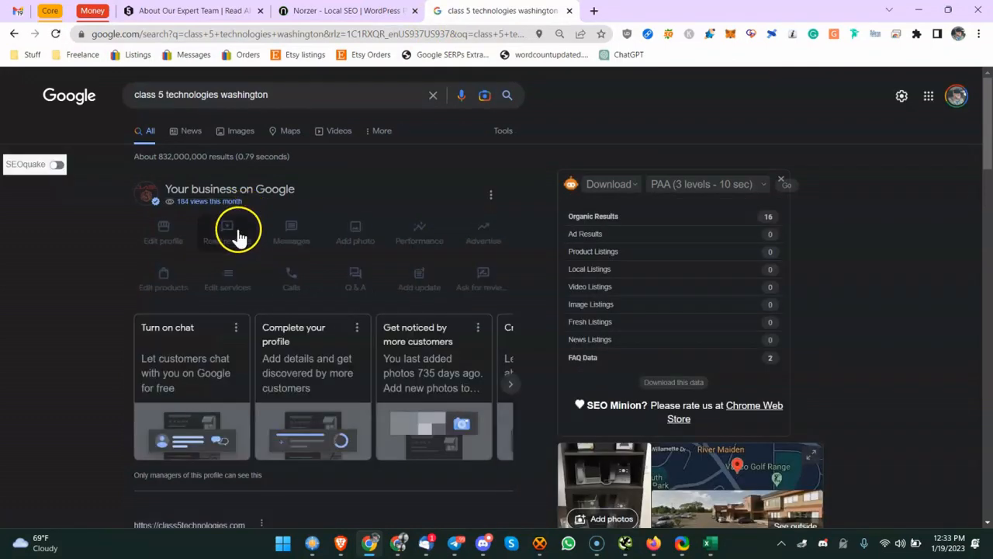
pyautogui.click(238, 231)
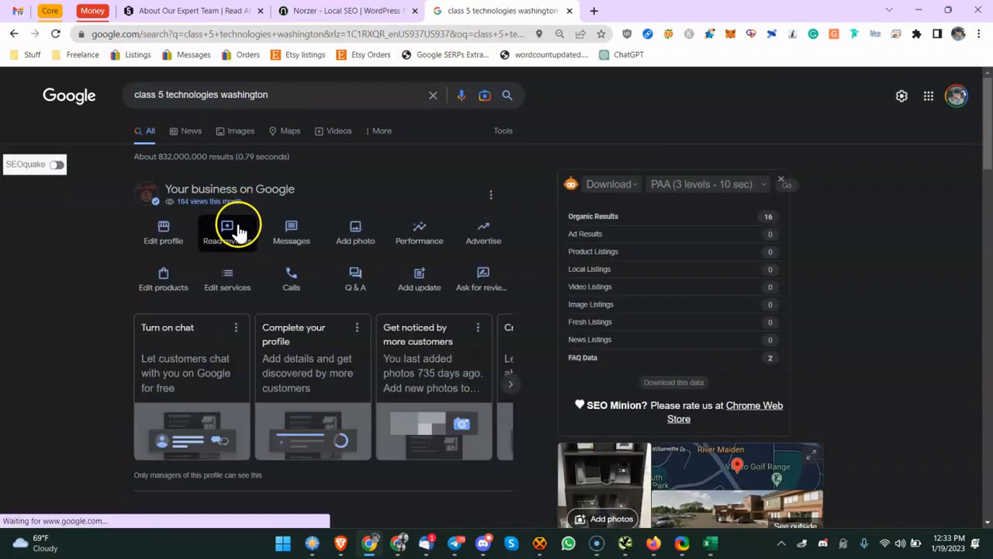
pyautogui.click(217, 268)
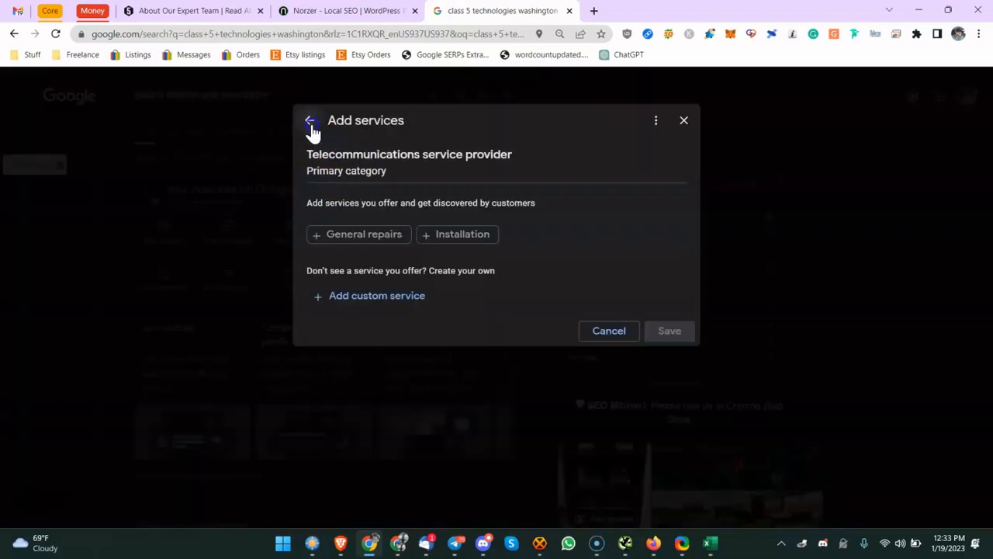
pyautogui.click(312, 125)
# Open the profile's Business information, examine the review notice and every section from About to More, and close it without confirming
pyautogui.click(171, 236)
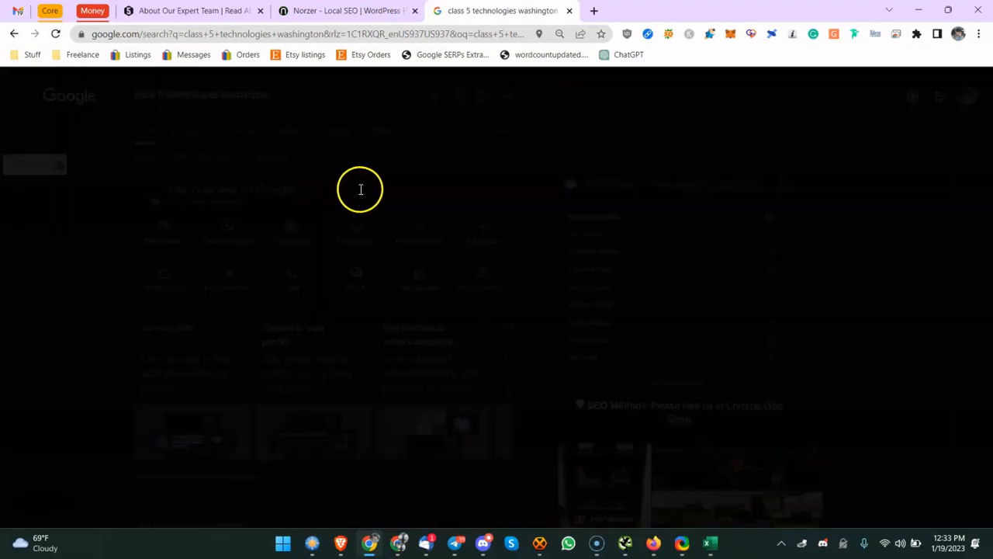
pyautogui.moveTo(353, 443); pyautogui.dragTo(565, 441)
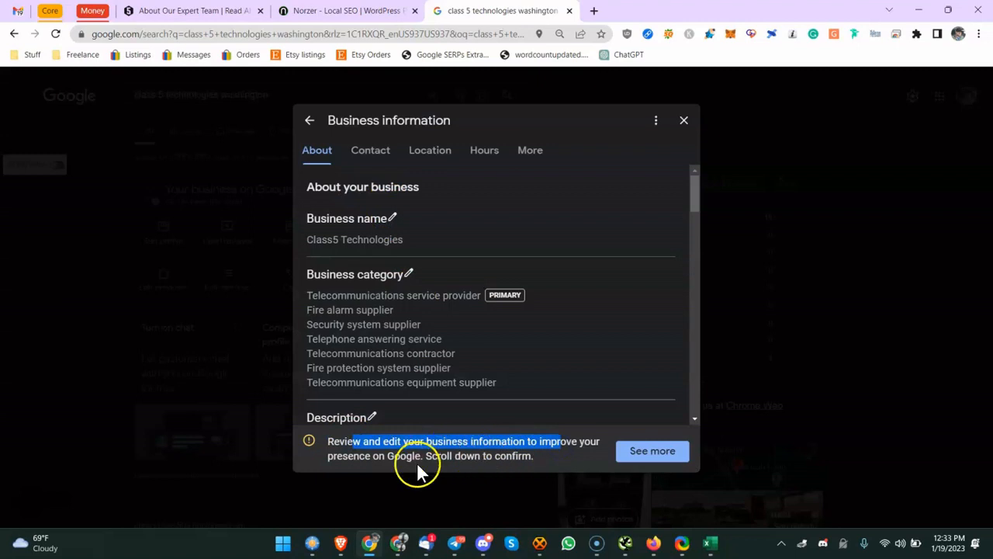
pyautogui.doubleClick(467, 456)
pyautogui.scroll(-4, 561, 393)
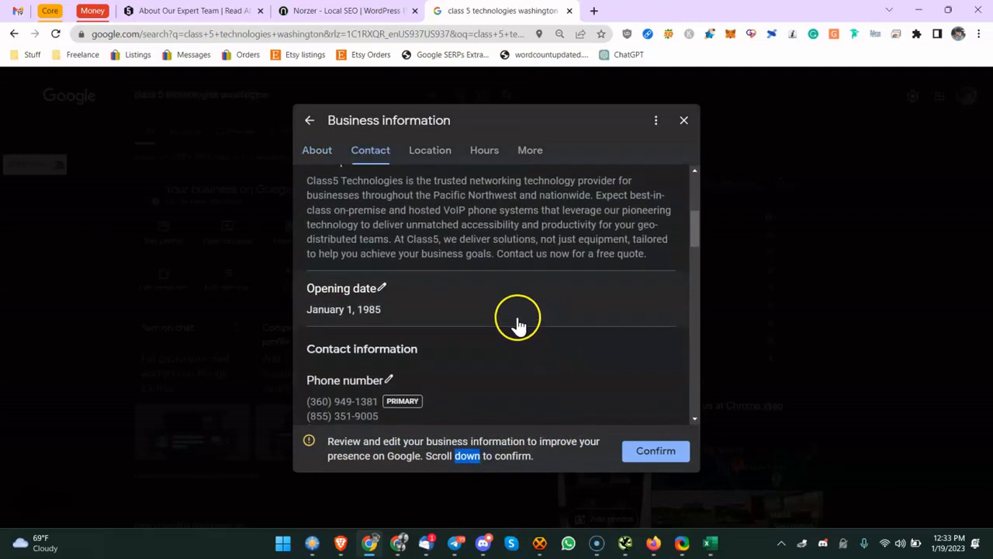
pyautogui.scroll(-5, 518, 325)
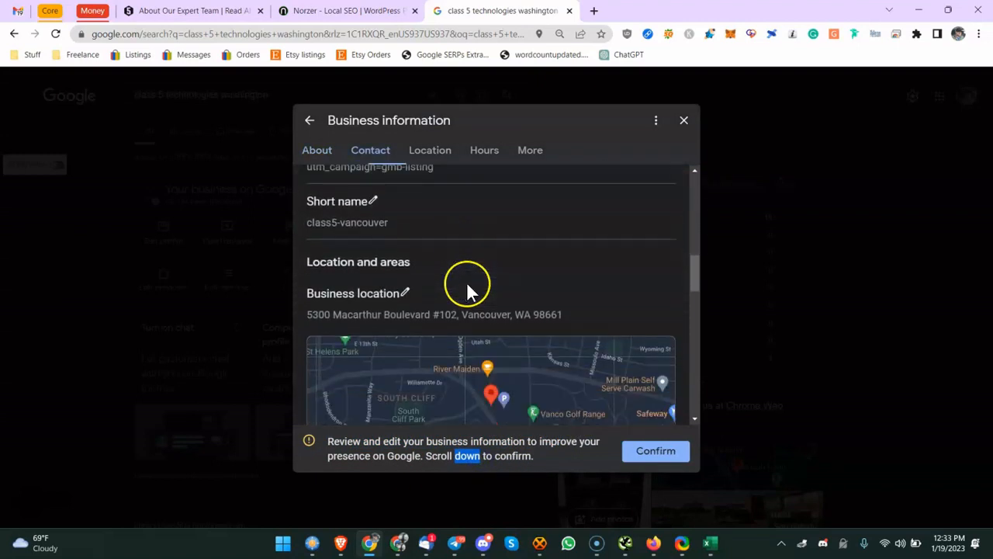
pyautogui.scroll(-10, 468, 295)
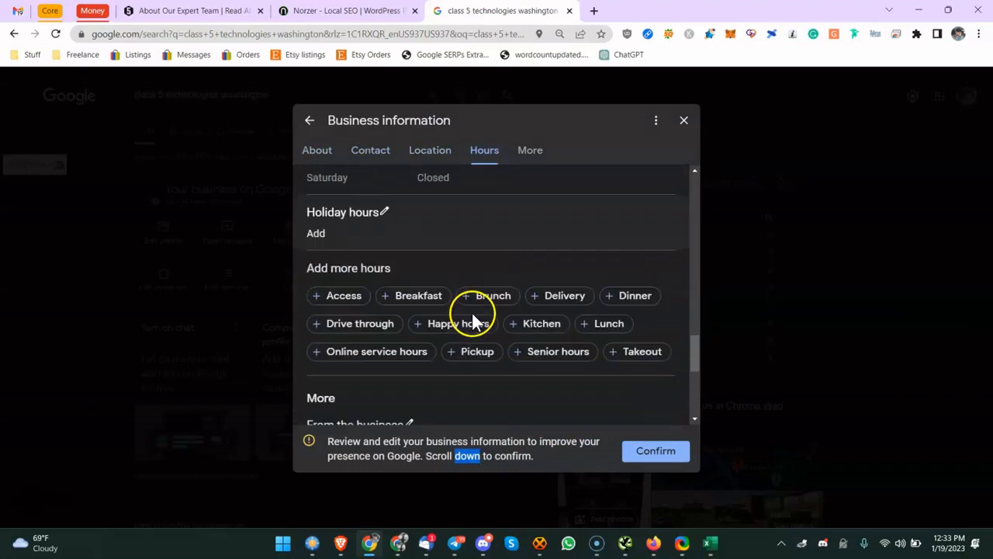
pyautogui.scroll(-5, 472, 312)
pyautogui.scroll(5, 482, 332)
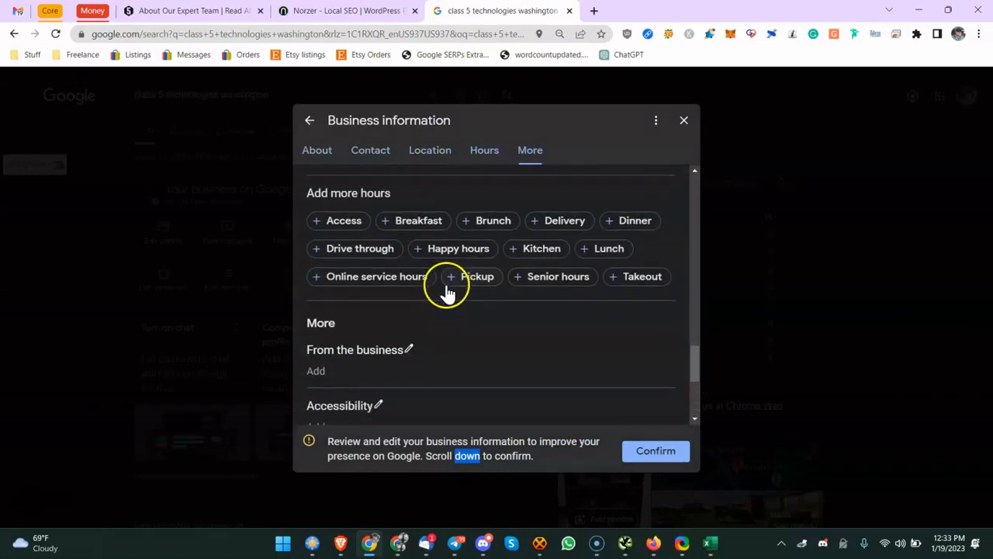
pyautogui.scroll(-6, 443, 288)
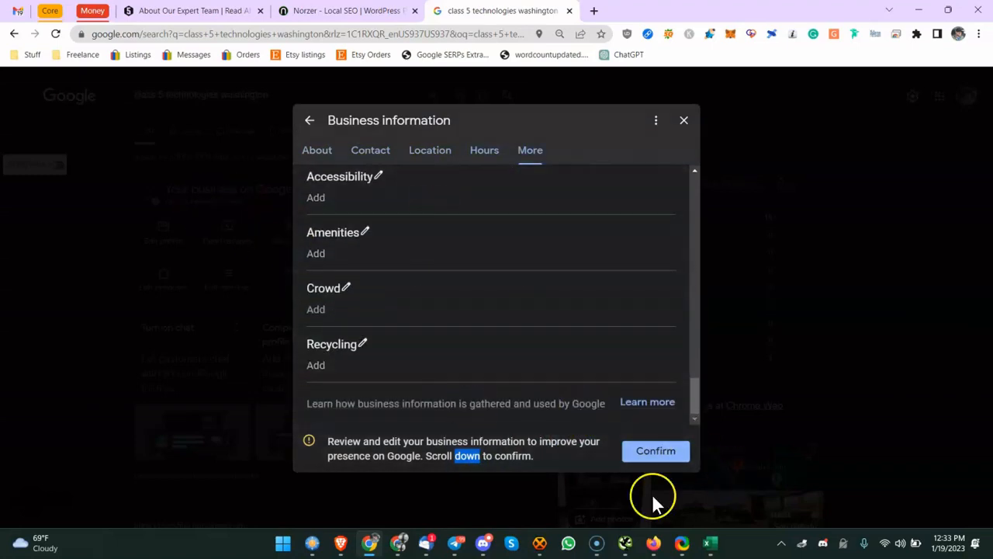
pyautogui.click(682, 118)
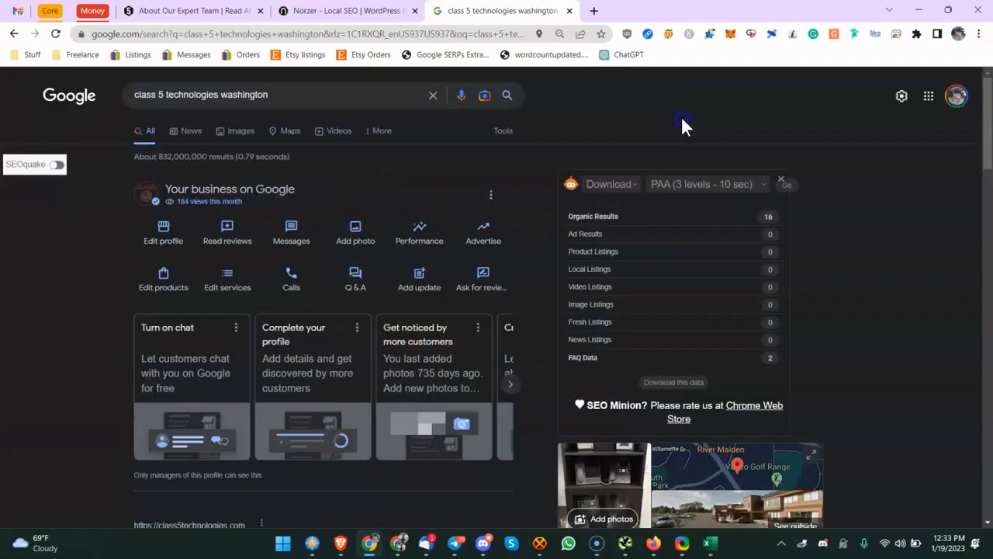
# Switch back to the Excel audit workbook and review the Categories (Pleper) check and its fail mark
pyautogui.click(707, 542)
pyautogui.click(234, 317)
pyautogui.click(208, 381)
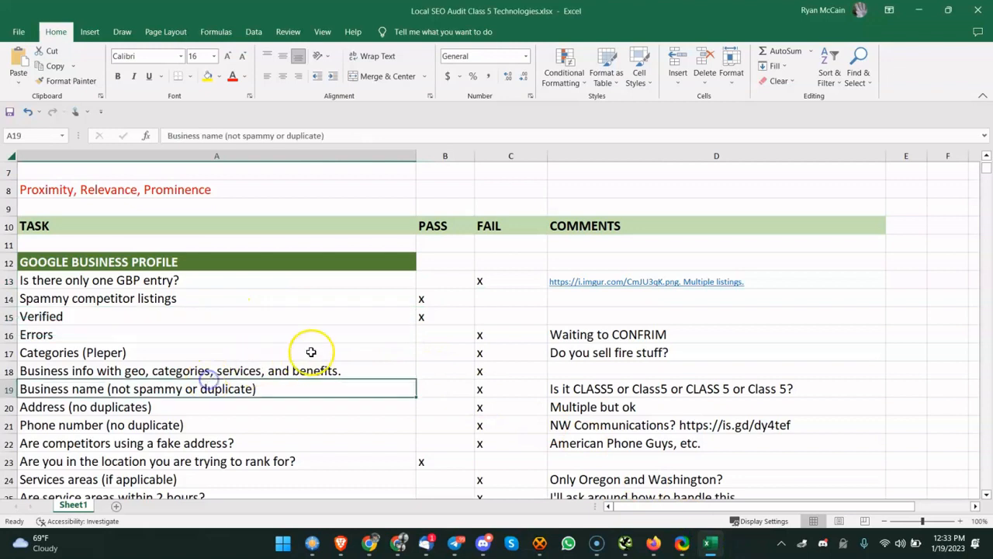
pyautogui.click(258, 354)
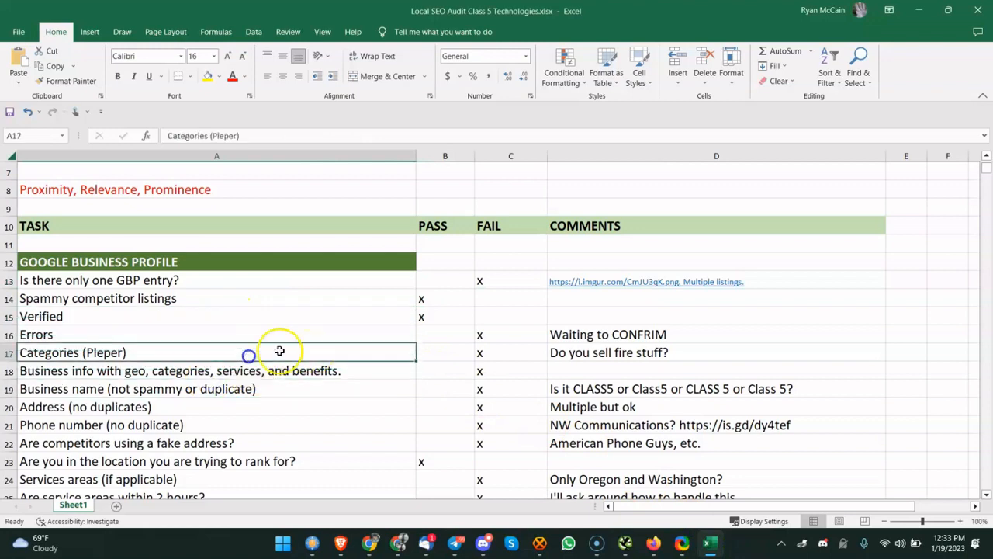
pyautogui.click(527, 351)
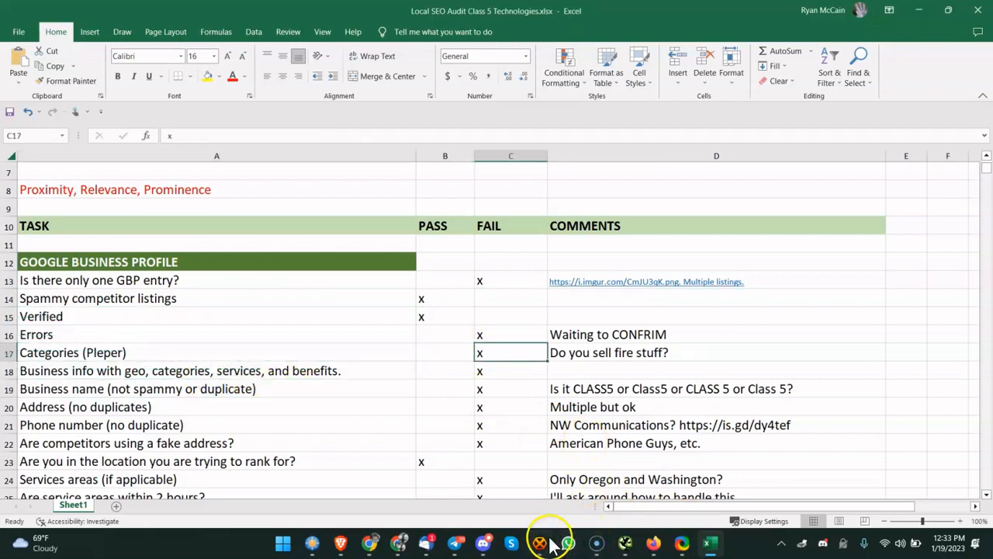
# Switch to Chrome and show the "class 5 technologies washington" search in Google Maps
pyautogui.click(368, 542)
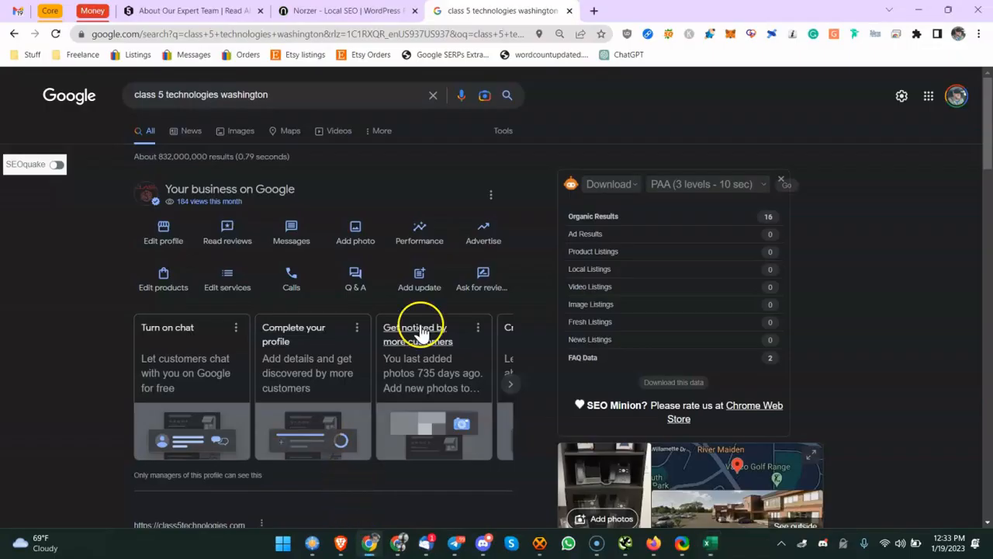
pyautogui.click(288, 130)
pyautogui.click(365, 10)
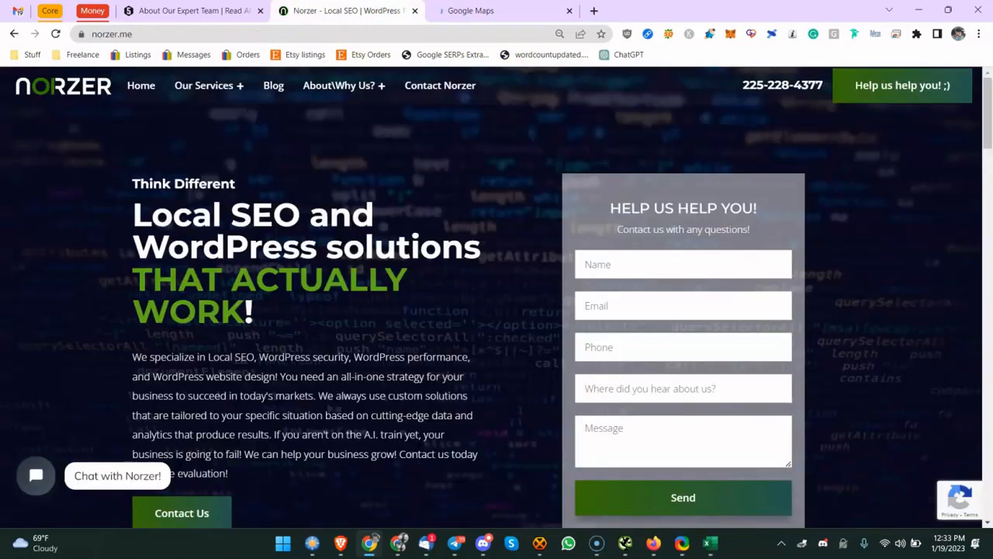
# Search for "voip service vancouver washington" in a new tab and show the results in Google Maps
pyautogui.click(594, 11)
pyautogui.write('voip')
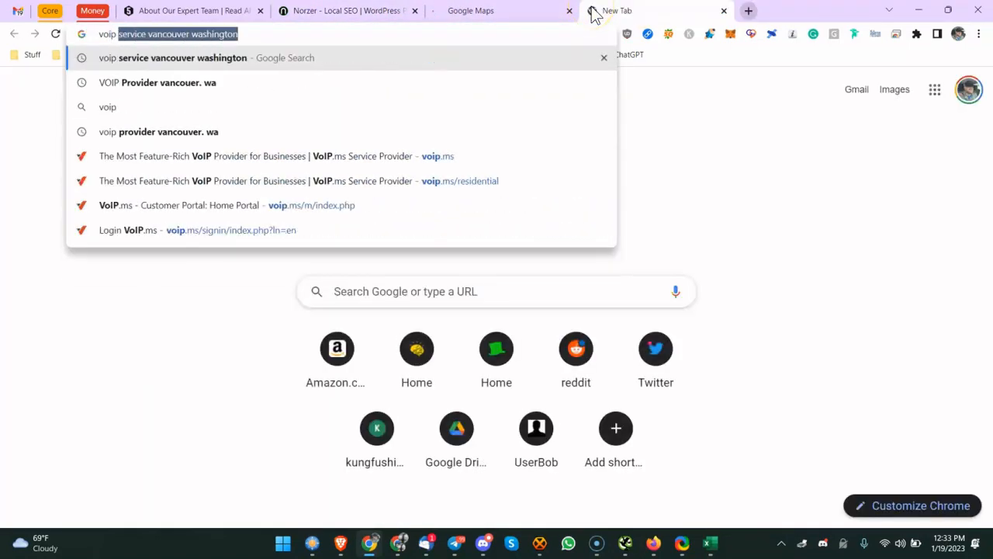
pyautogui.press('Return')
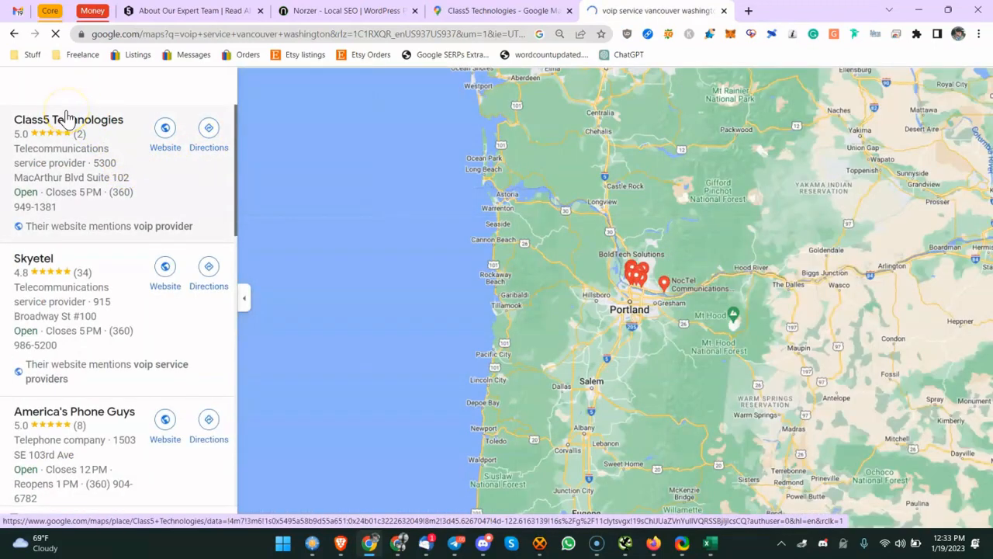
pyautogui.click(52, 123)
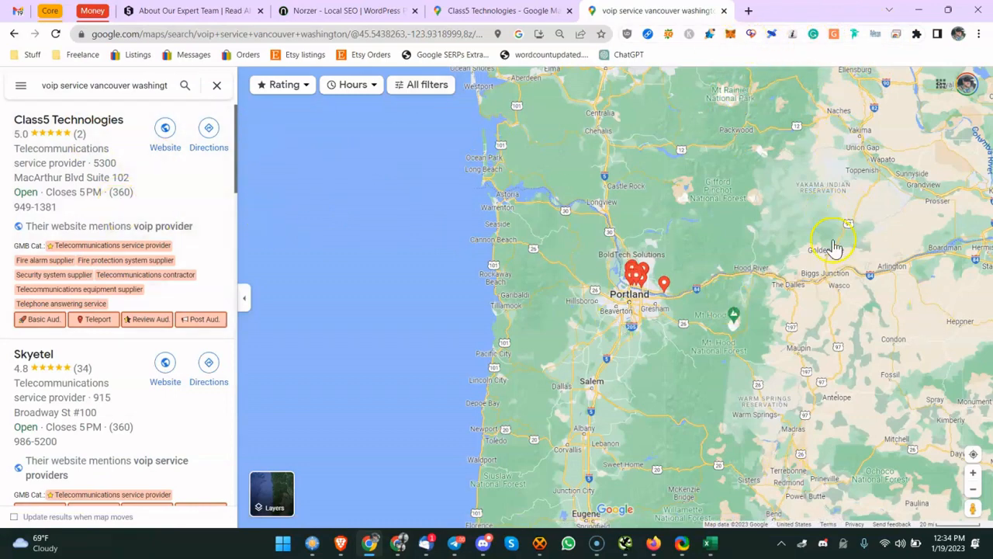
# Open the PlePer Local SEO Tools extension options and submit them with their existing selections
pyautogui.click(875, 34)
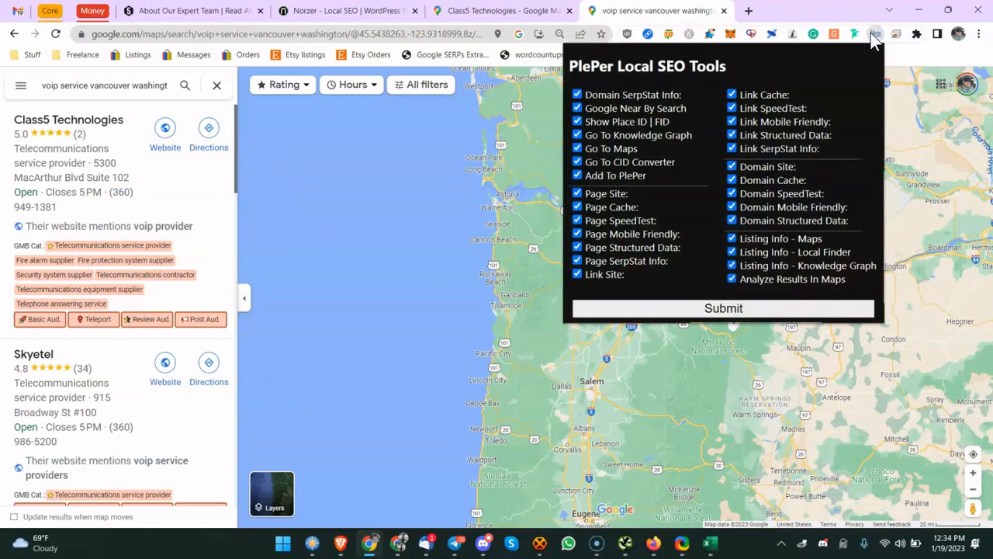
pyautogui.click(761, 308)
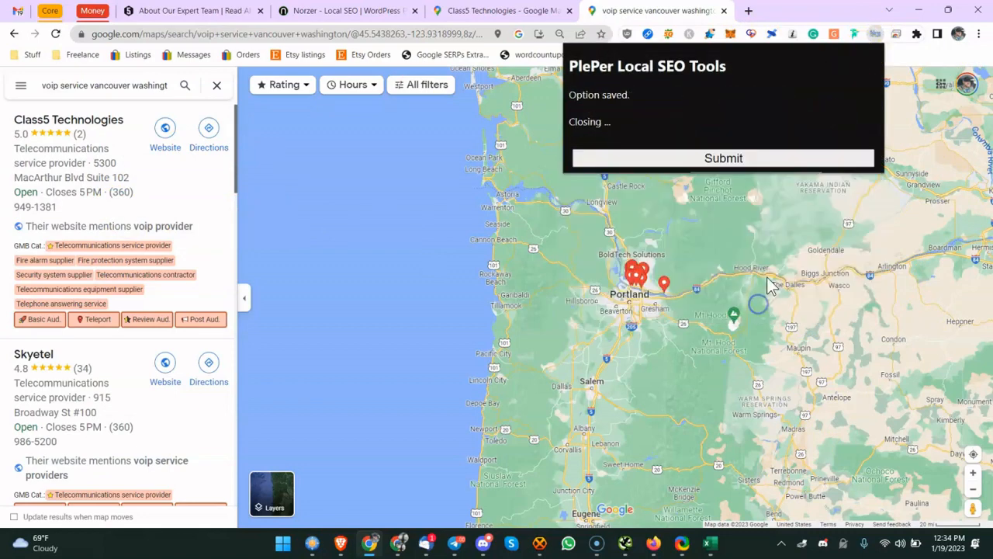
pyautogui.click(762, 158)
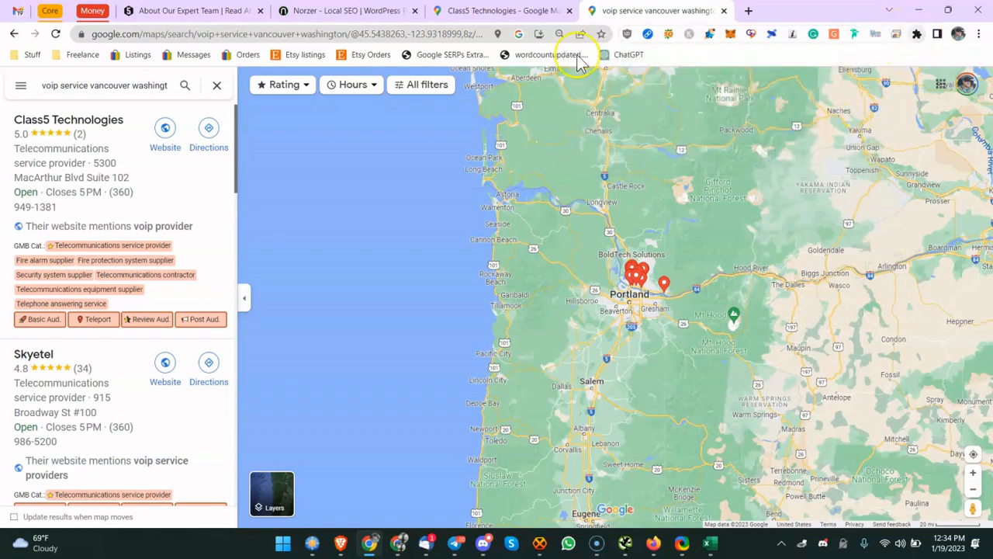
# Examine the Category Analysis of the Maps results and compare Class5 Technologies' categories with those of its competitors
pyautogui.click(56, 250)
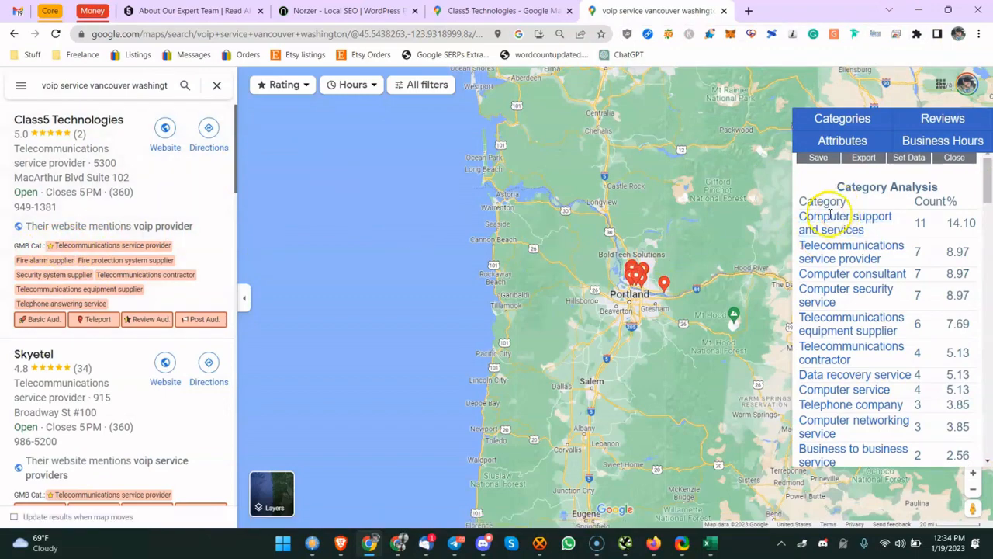
pyautogui.scroll(-4, 68, 196)
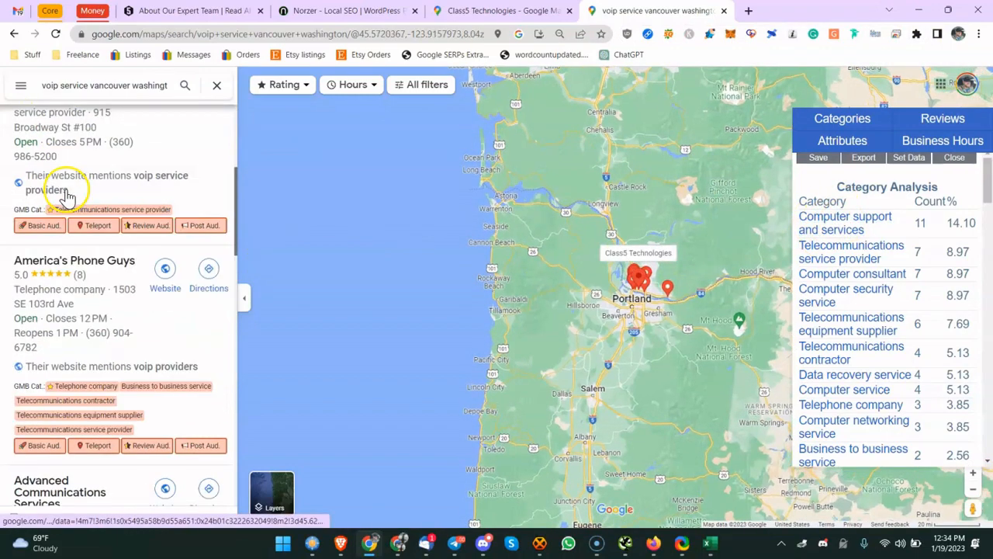
pyautogui.scroll(3, 68, 195)
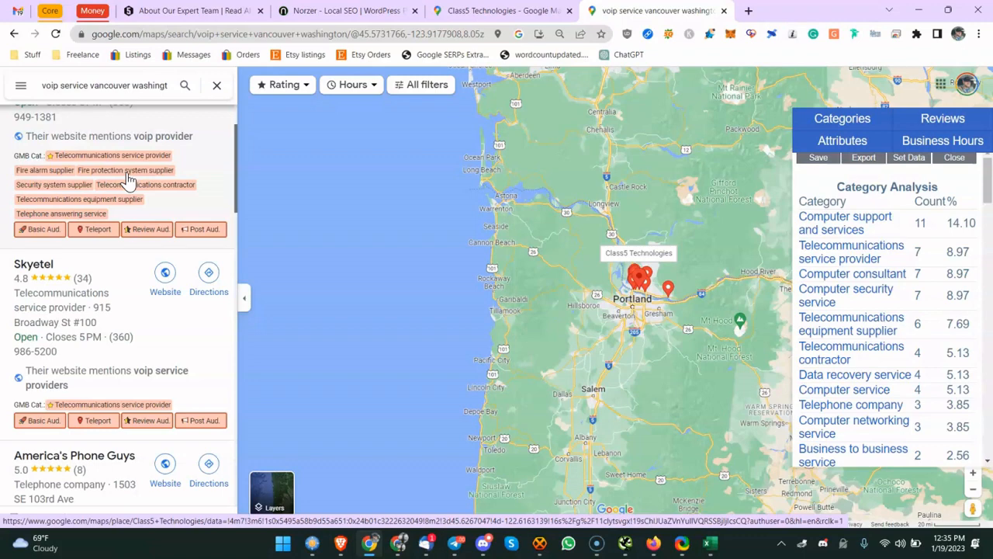
pyautogui.click(168, 182)
# Switch back to the Excel workbook and go to the "Business info with geo, categories, services, and benefits." check
pyautogui.click(710, 543)
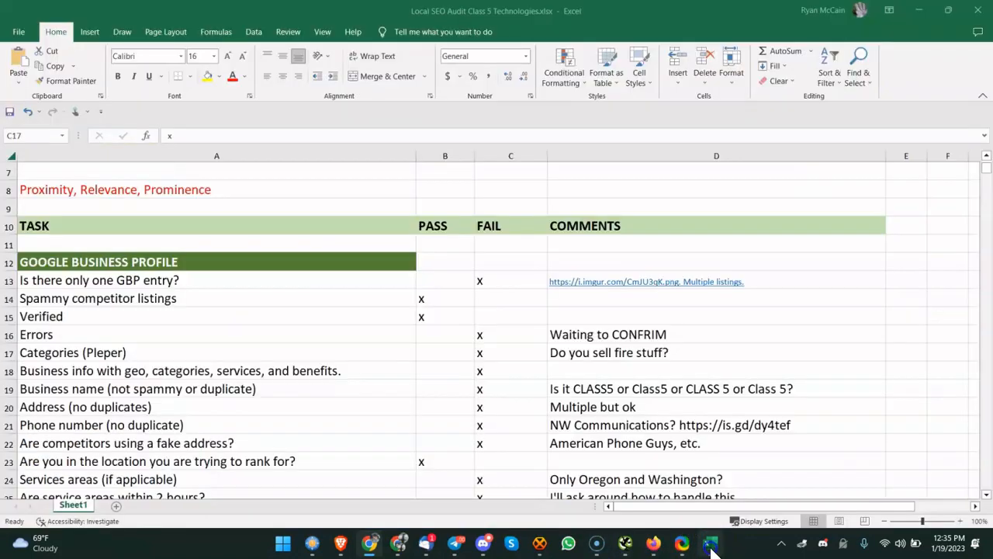
pyautogui.scroll(-1, 365, 345)
pyautogui.click(170, 318)
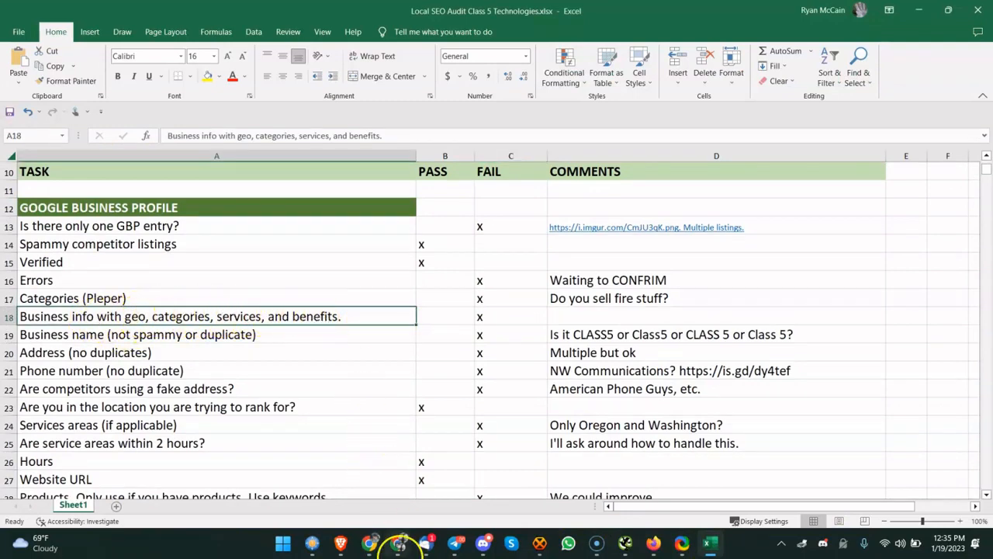
# Switch to Chrome and show the Class5 Technologies listing in Google Maps to review its business information
pyautogui.click(369, 542)
pyautogui.click(475, 11)
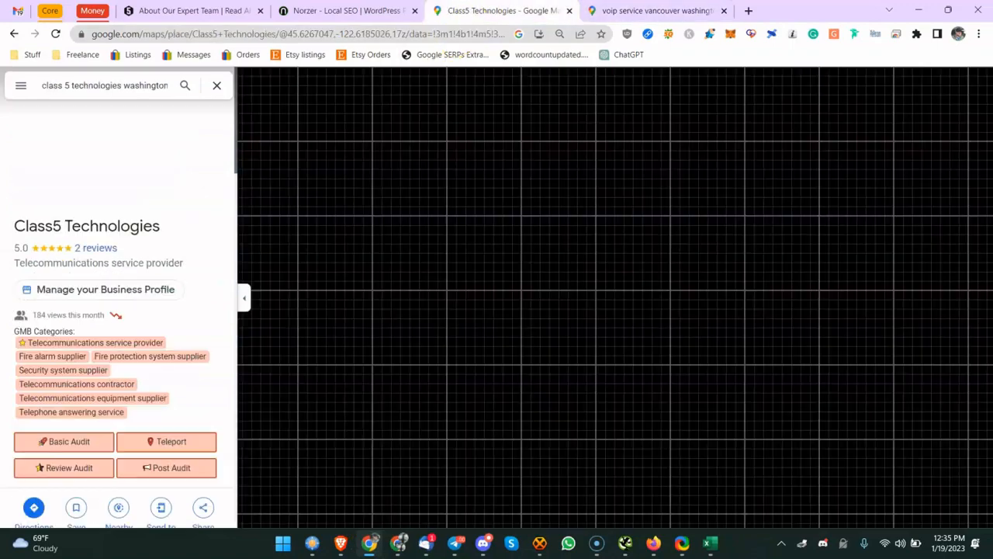
pyautogui.click(380, 11)
pyautogui.click(494, 13)
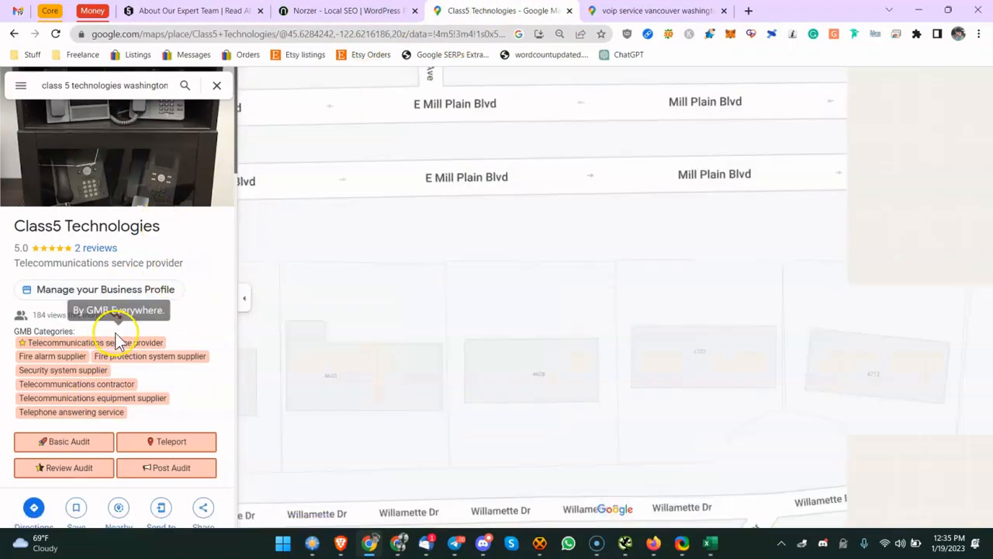
# Check the Class5 Technologies contact details in the Maps listing and return to the "class 5 technologies washington" search results
pyautogui.scroll(-6, 117, 341)
pyautogui.scroll(2, 127, 317)
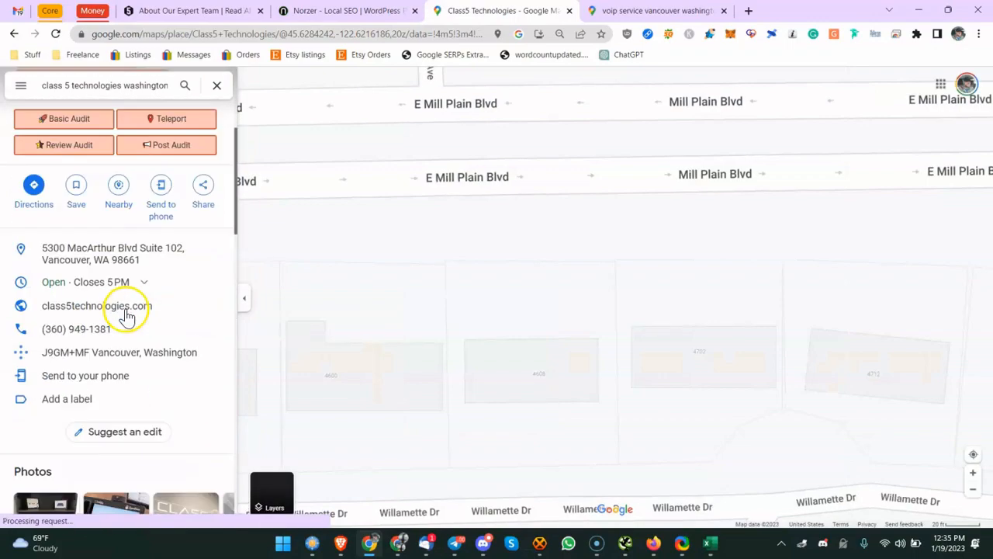
pyautogui.scroll(-5, 127, 317)
pyautogui.click(14, 33)
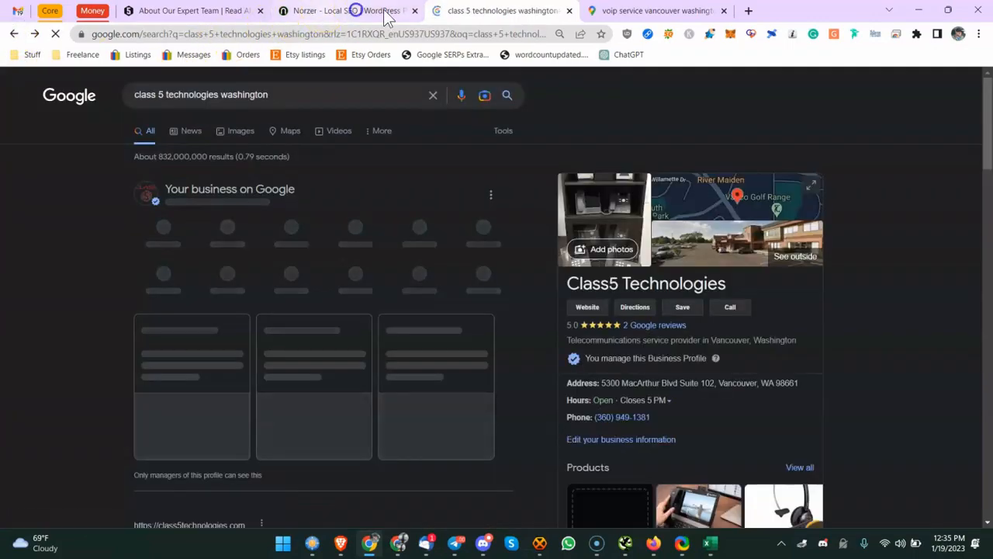
pyautogui.click(386, 14)
pyautogui.click(621, 11)
pyautogui.click(473, 11)
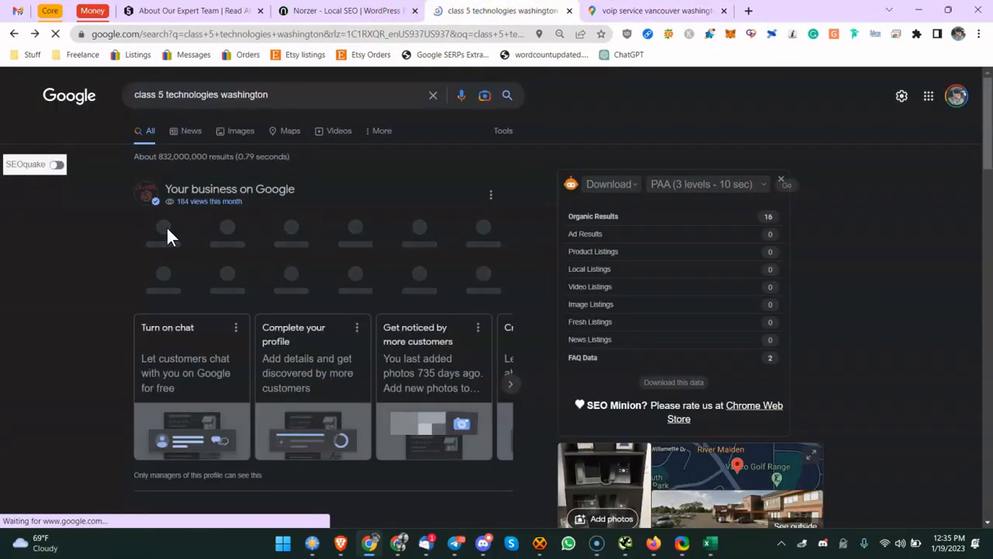
# Open the Business Profile's business information and review its location, service area and description
pyautogui.click(166, 233)
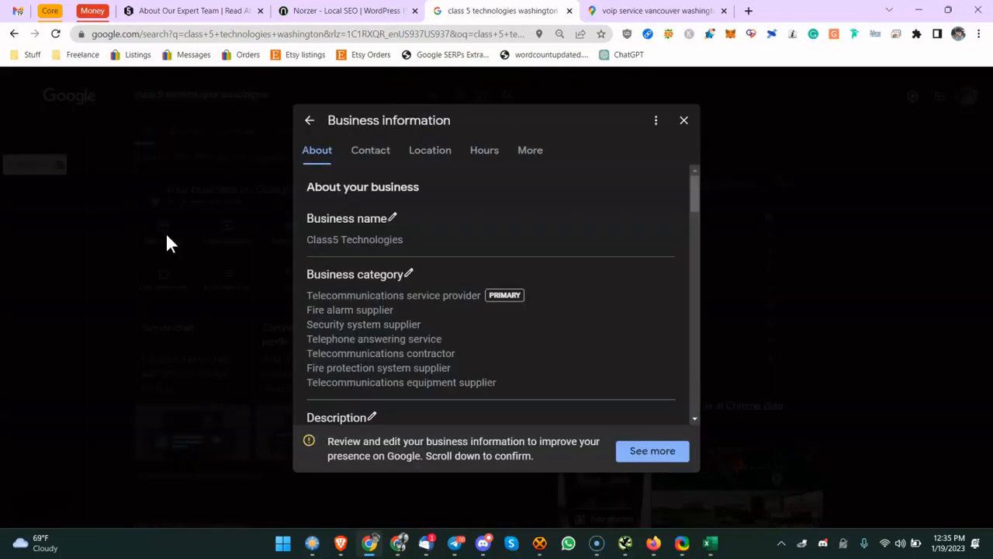
pyautogui.click(314, 278)
pyautogui.scroll(-15, 380, 285)
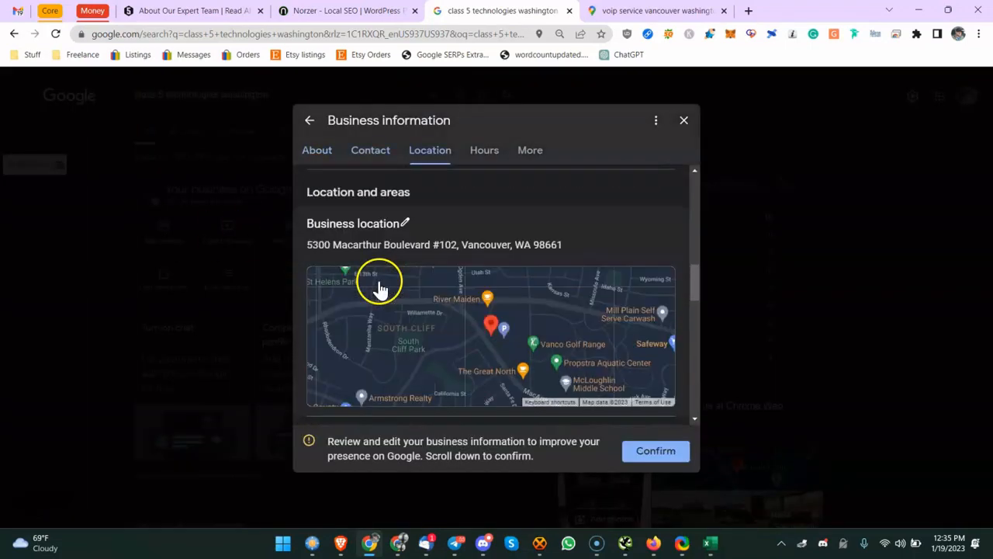
pyautogui.scroll(-5, 380, 286)
pyautogui.scroll(15, 377, 288)
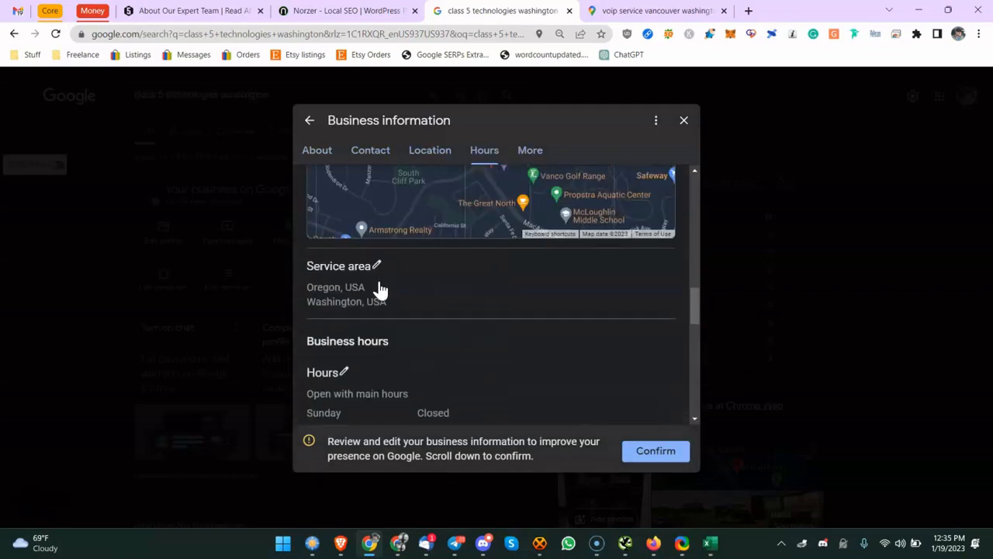
pyautogui.scroll(8, 378, 288)
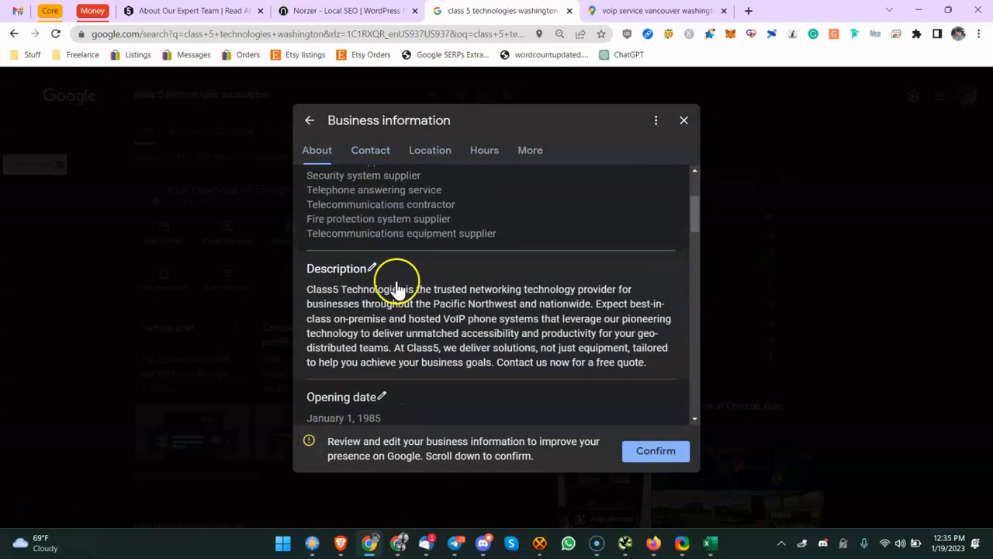
# Open the business description for editing and check its character count against the limit
pyautogui.click(505, 309)
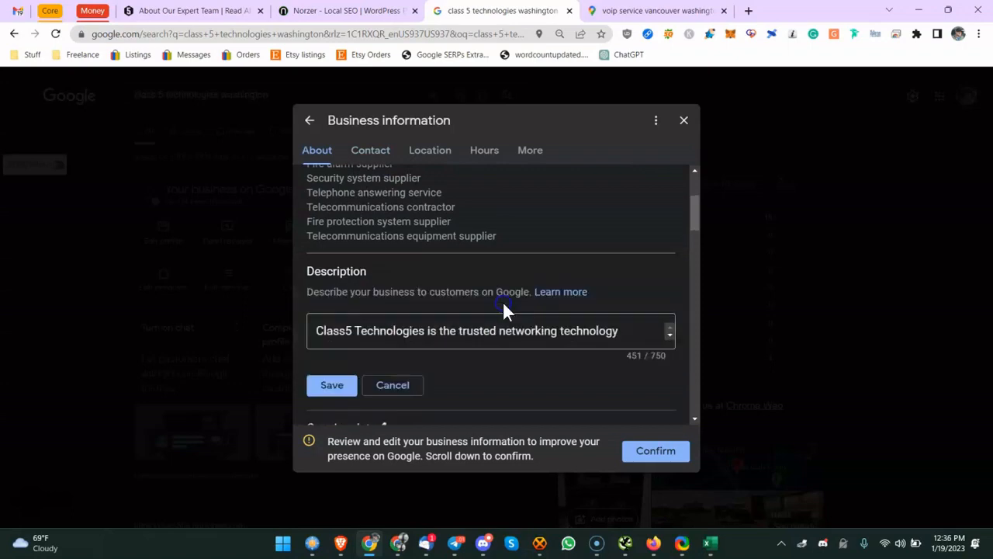
pyautogui.scroll(-5, 546, 313)
pyautogui.scroll(1, 647, 210)
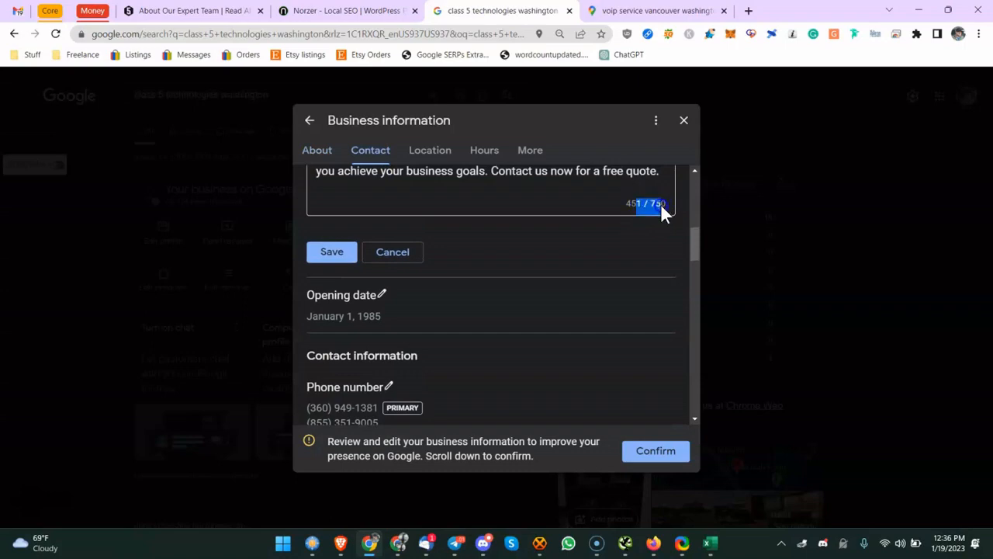
pyautogui.click(668, 219)
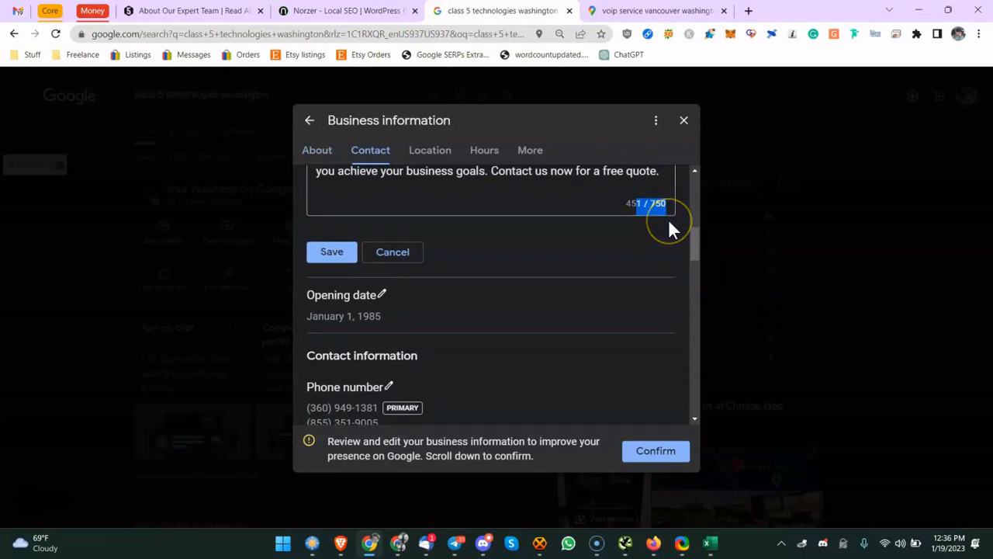
pyautogui.scroll(4, 547, 256)
# Examine the description's wording, highlighting the "Pacific Northwest" geographic mention
pyautogui.moveTo(346, 261); pyautogui.dragTo(452, 312)
pyautogui.click(453, 312)
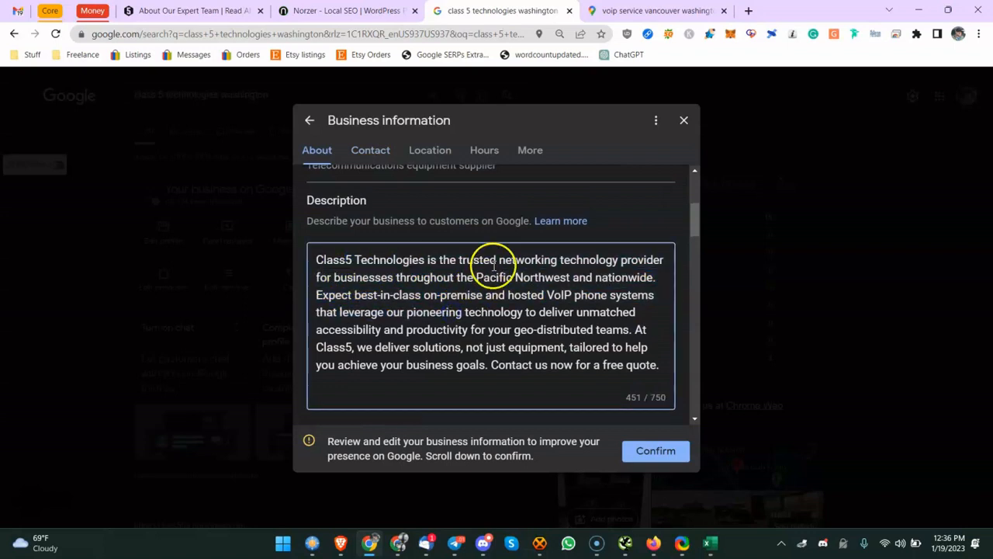
pyautogui.moveTo(482, 277); pyautogui.dragTo(576, 283)
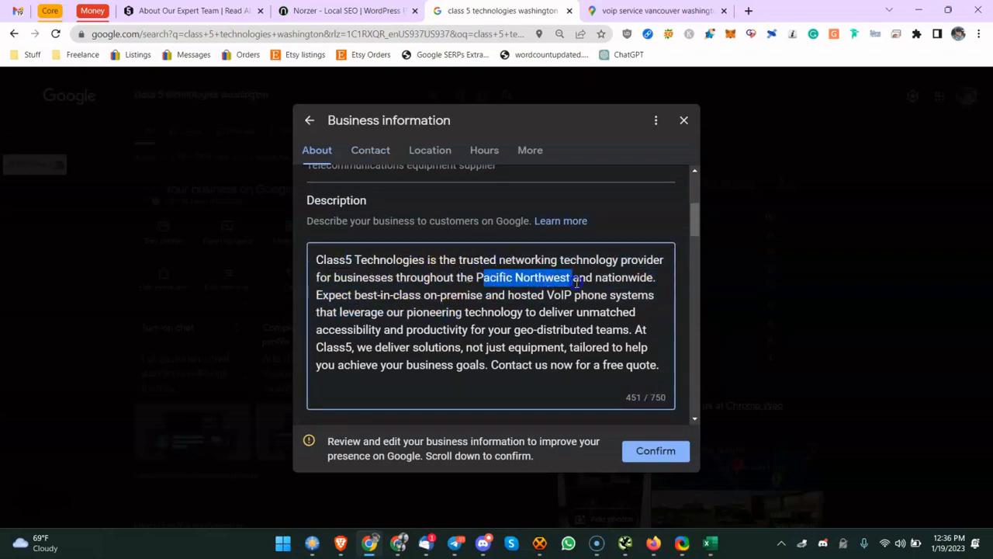
pyautogui.click(458, 273)
pyautogui.moveTo(474, 277); pyautogui.dragTo(522, 283)
pyautogui.click(481, 312)
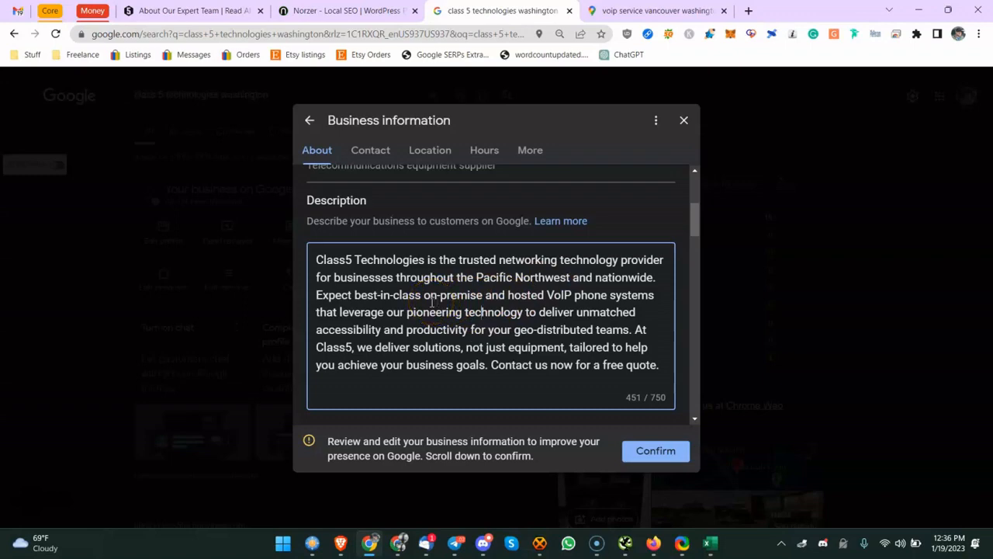
# Show the list of services on the Class 5 website, and return to the Excel workbook's "Business name (not spammy or duplicate)" check
pyautogui.click(207, 10)
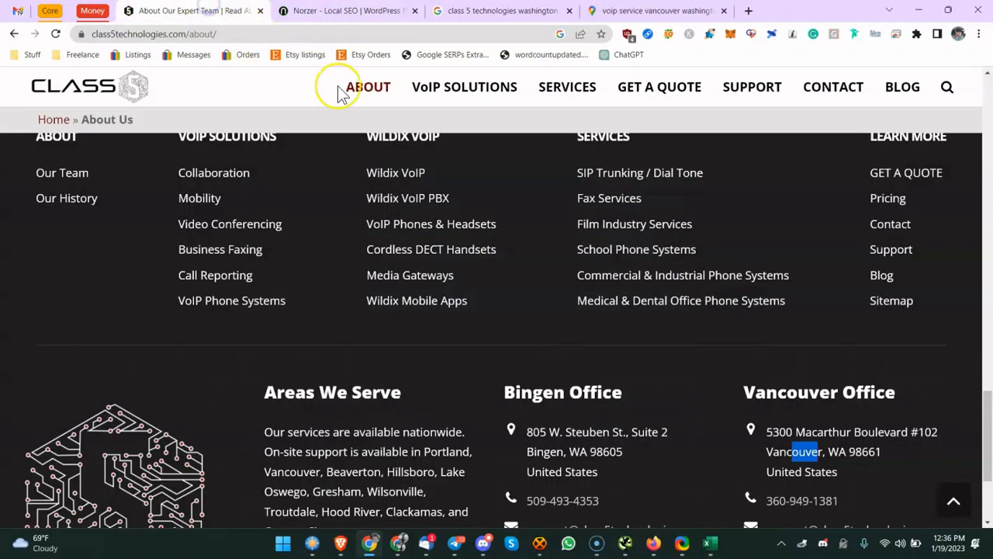
pyautogui.moveTo(569, 92)
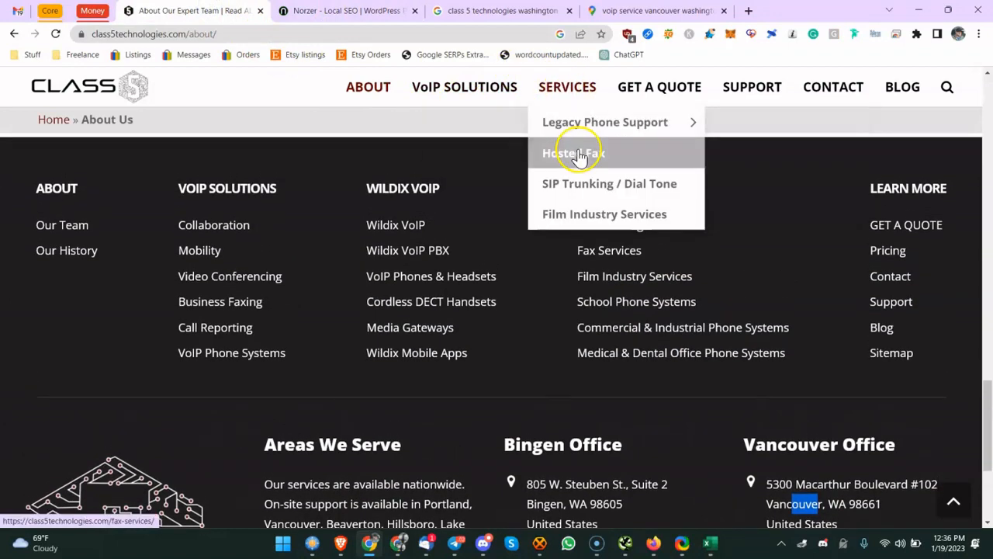
pyautogui.click(710, 543)
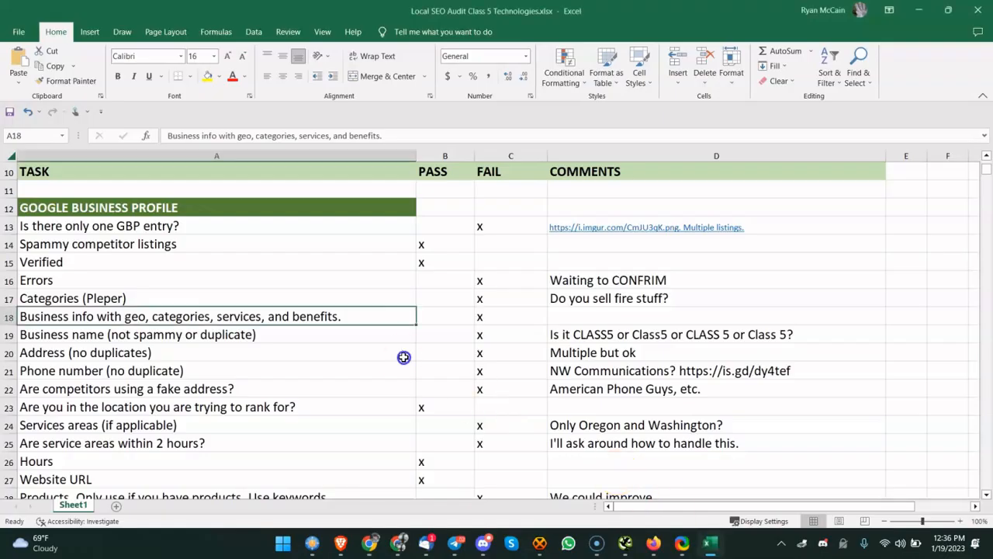
pyautogui.click(251, 347)
pyautogui.click(223, 334)
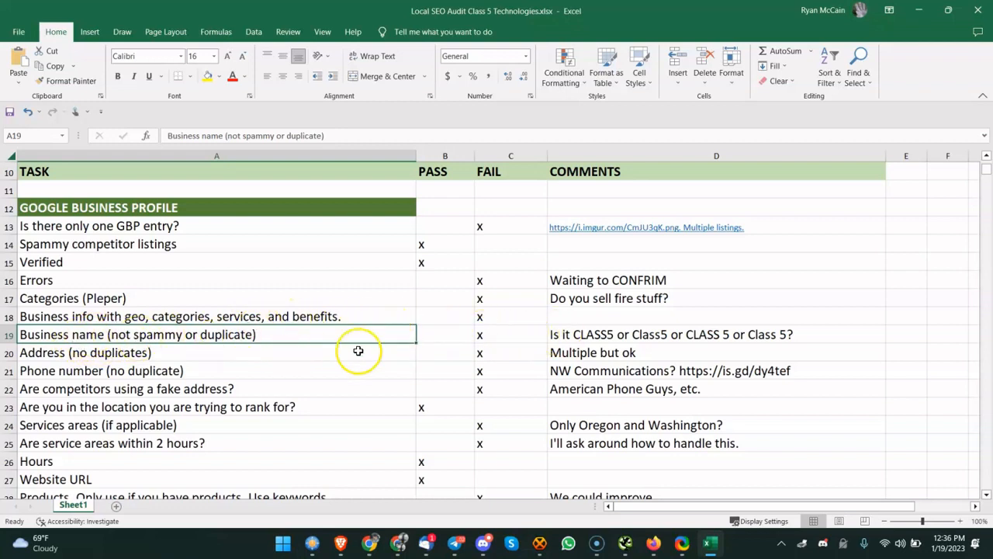
# Open the business name comment in D19 and highlight its text listing the Class 5 spelling variants
pyautogui.click(580, 335)
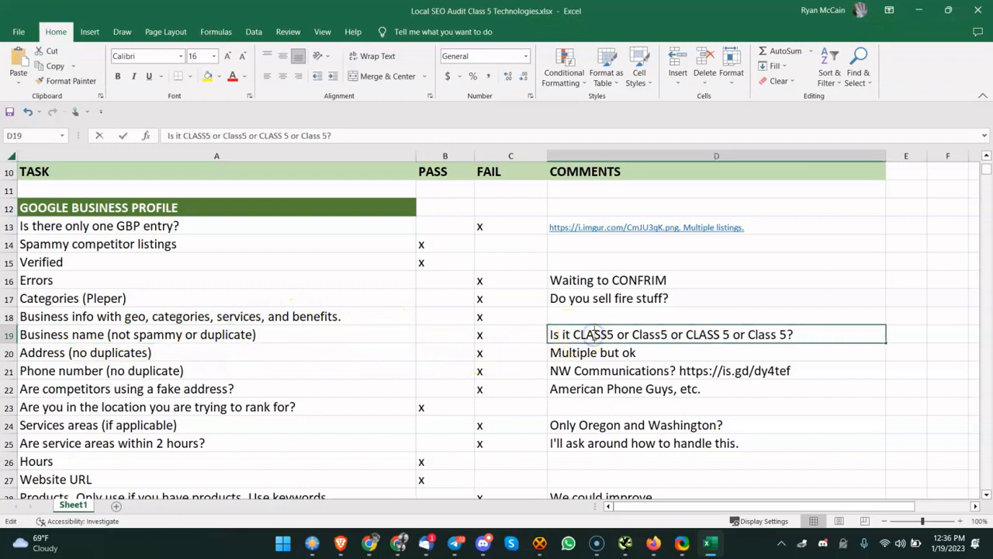
pyautogui.doubleClick(595, 334)
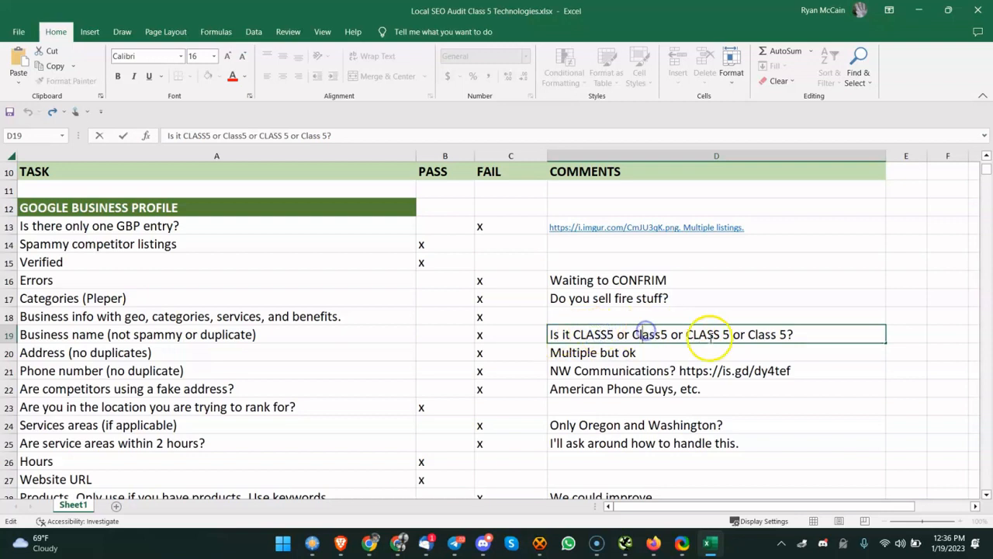
pyautogui.click(746, 339)
pyautogui.moveTo(801, 336); pyautogui.dragTo(490, 328)
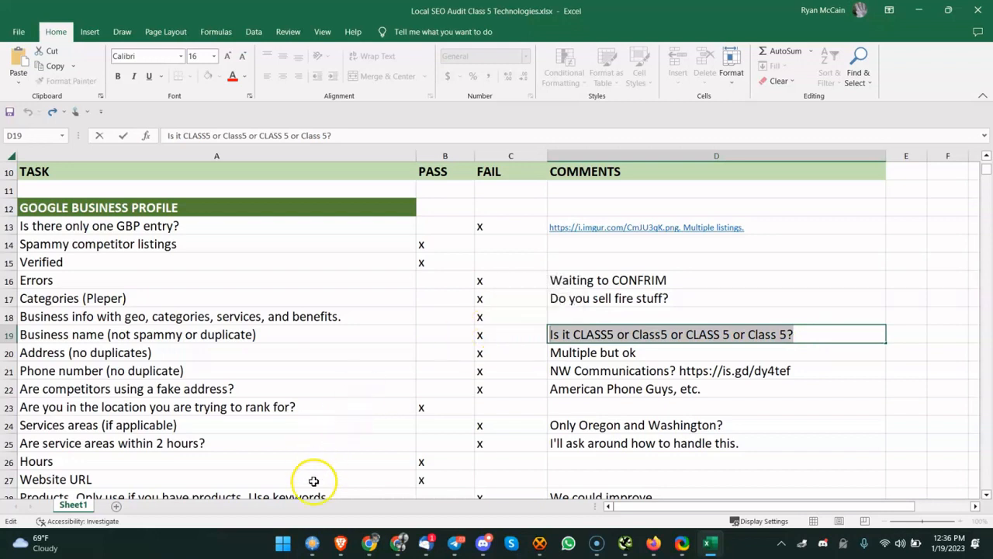
# Switch to the website's About page in Chrome and highlight the "Class 5 Technologies: Meet Our Team" heading
pyautogui.click(369, 542)
pyautogui.scroll(15, 125, 231)
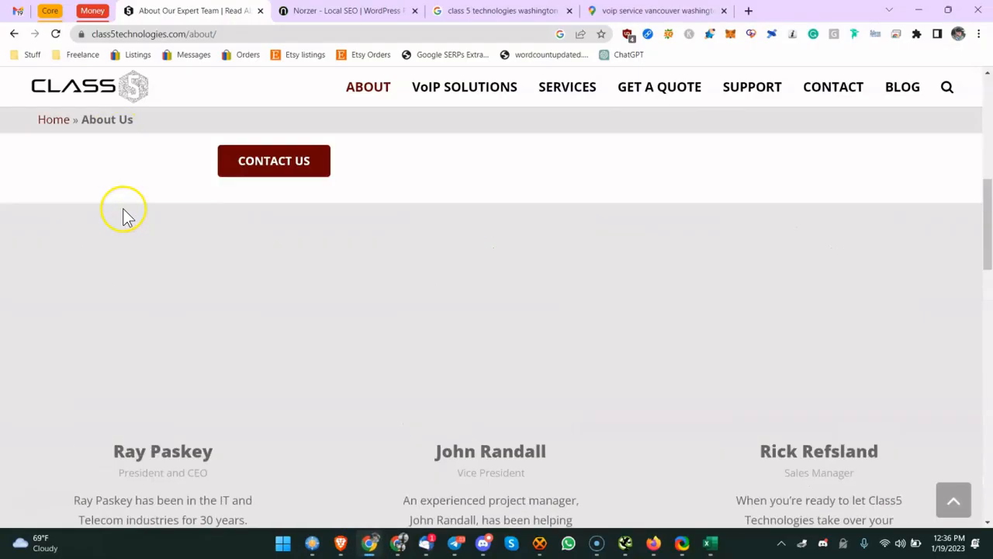
pyautogui.moveTo(138, 280); pyautogui.dragTo(268, 281)
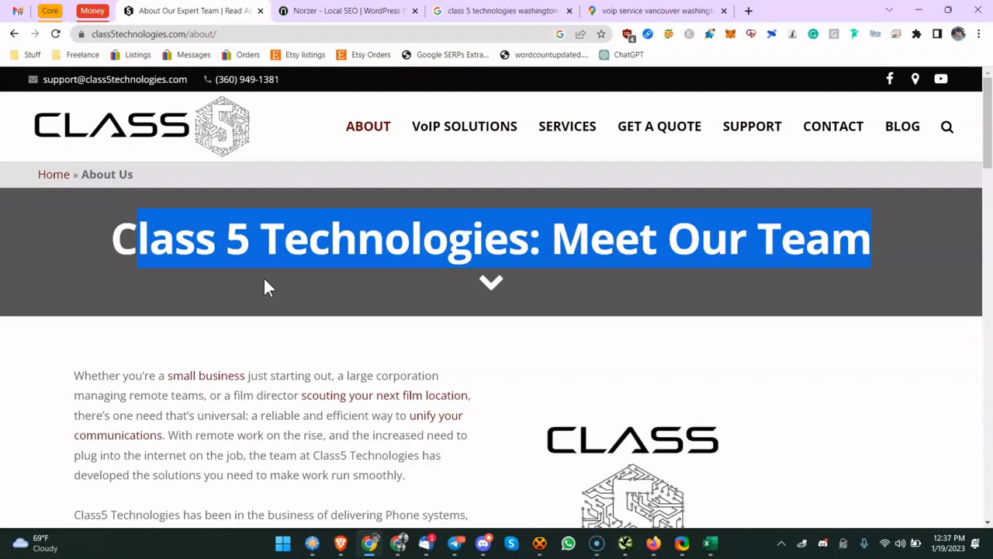
# Switch back to the Excel workbook and review the "Address (no duplicates)" check with its comment
pyautogui.click(711, 543)
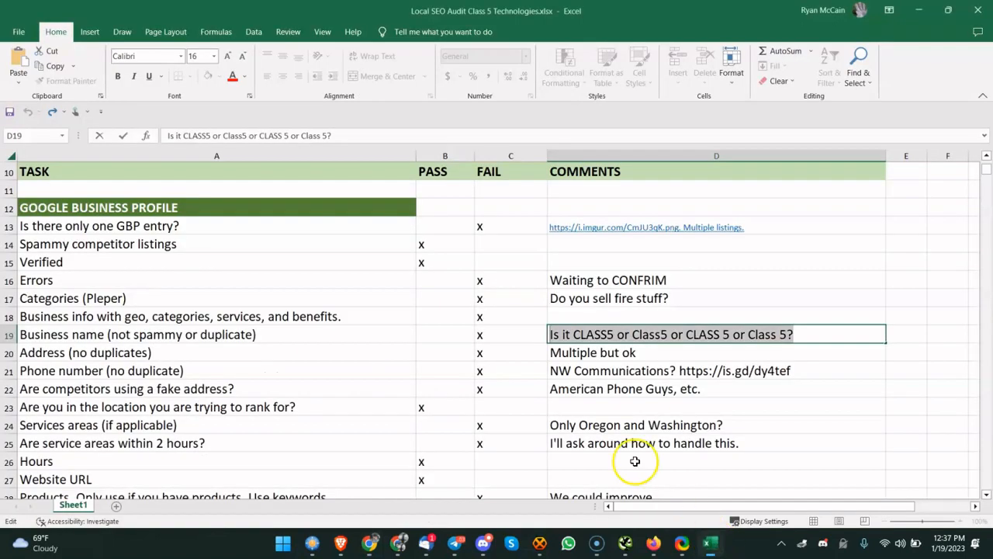
pyautogui.scroll(-1, 429, 319)
pyautogui.click(432, 295)
pyautogui.click(329, 293)
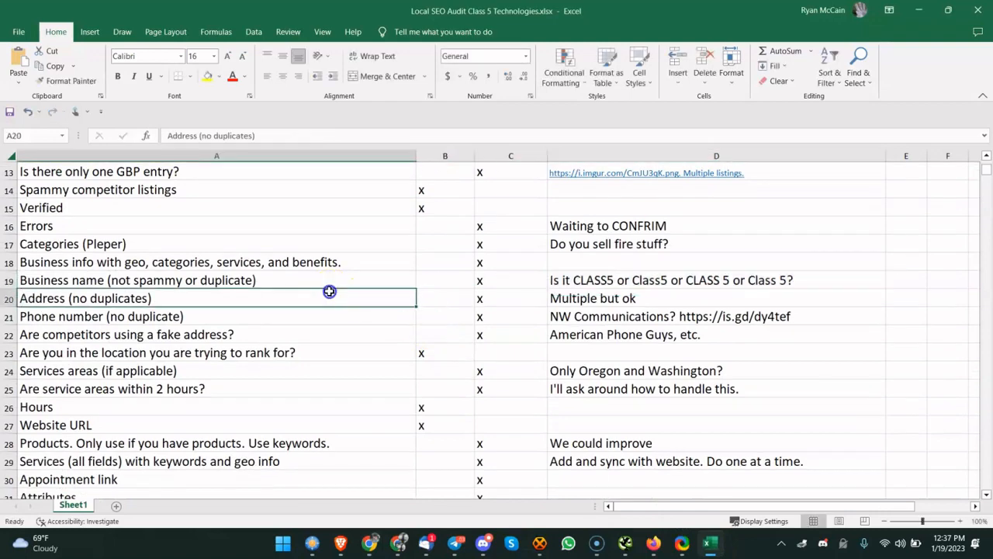
pyautogui.click(552, 307)
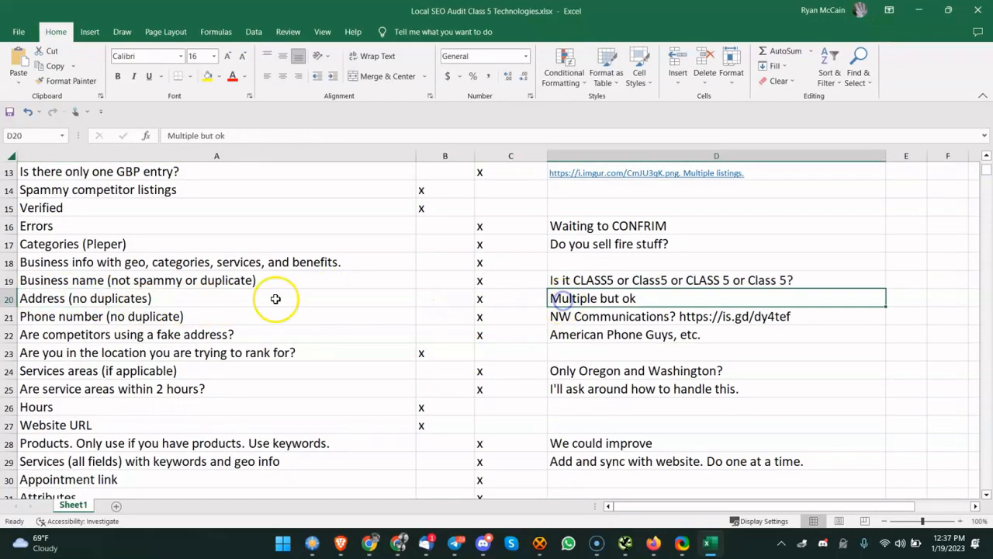
pyautogui.click(131, 302)
# Switch to Chrome and look over the heading and introduction of the website's About page
pyautogui.click(370, 542)
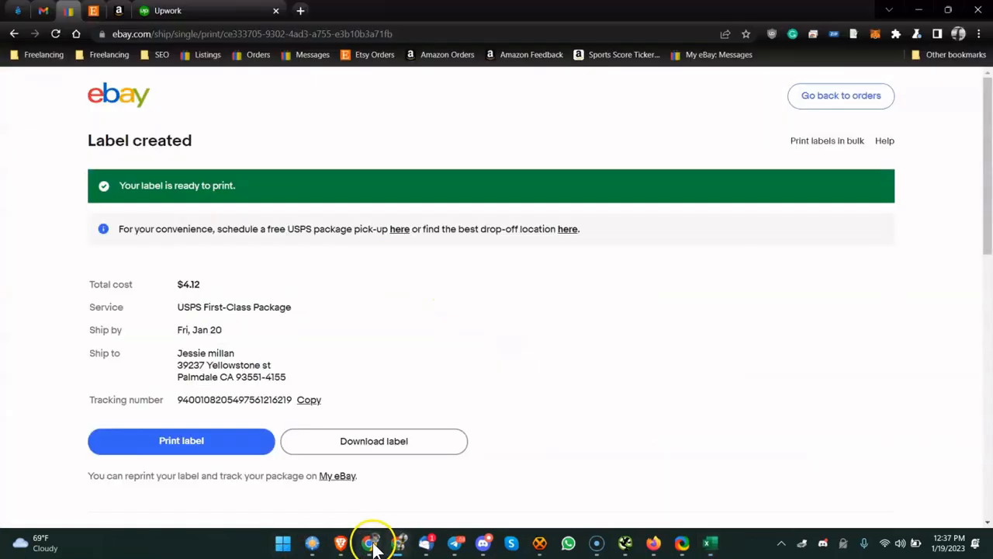
pyautogui.click(370, 542)
pyautogui.scroll(-3, 388, 494)
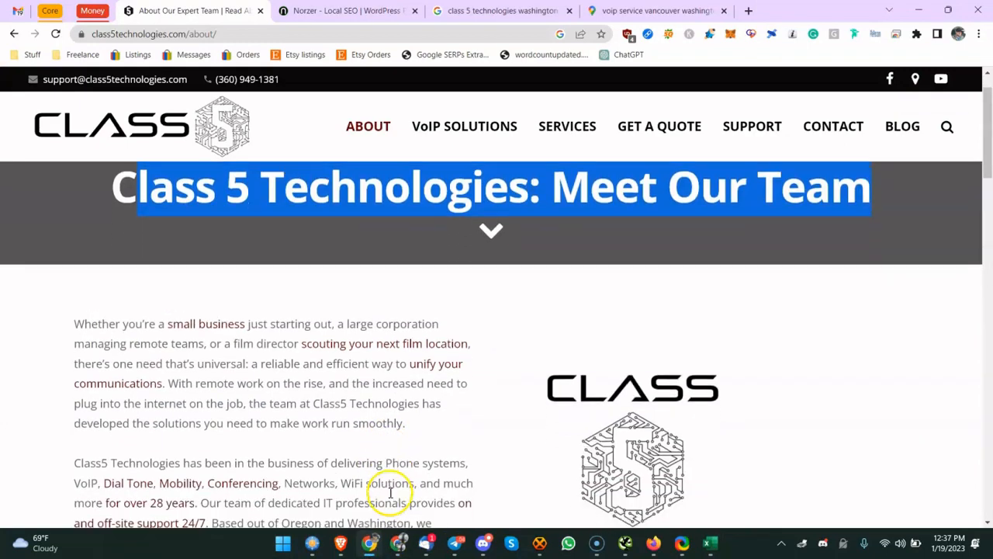
pyautogui.scroll(3, 393, 489)
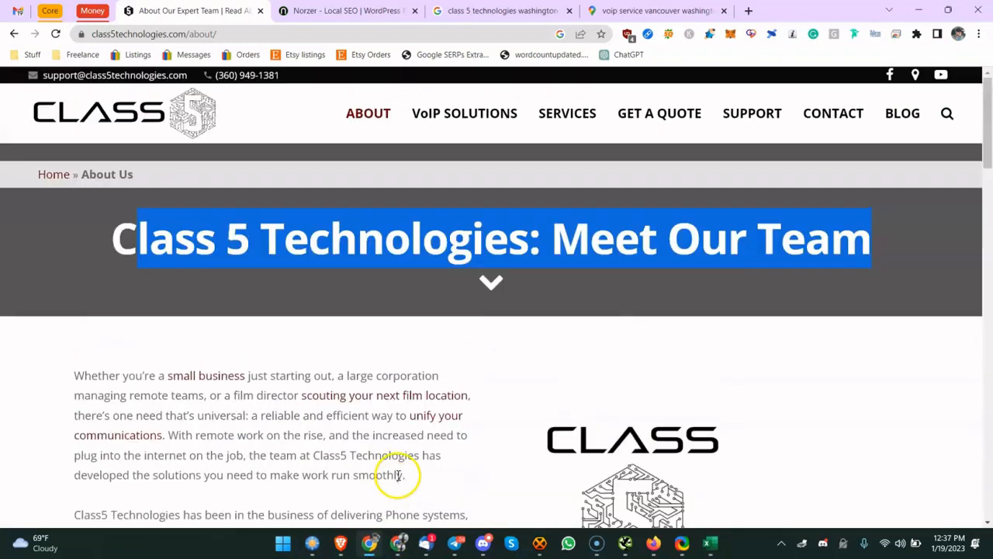
pyautogui.click(292, 364)
pyautogui.moveTo(292, 365); pyautogui.dragTo(359, 347)
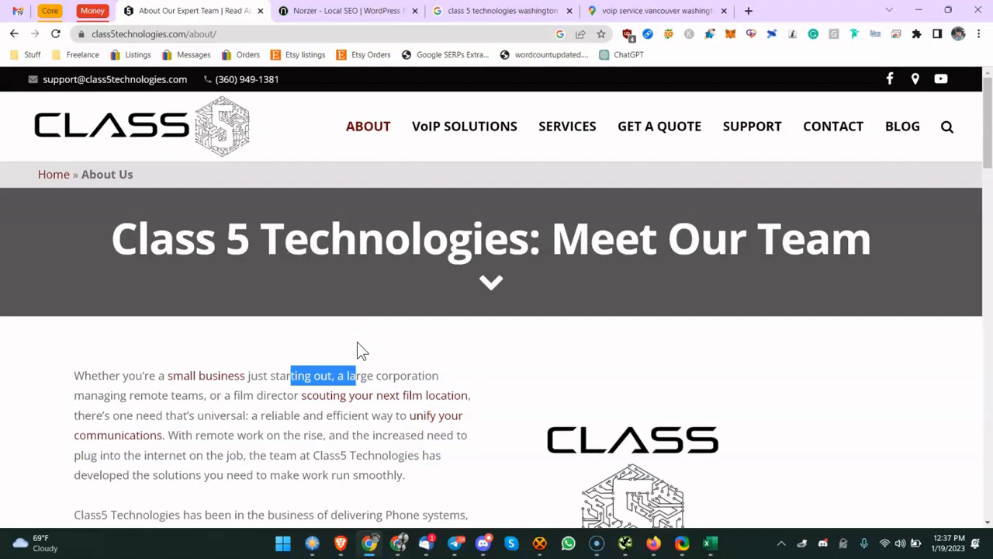
pyautogui.click(709, 543)
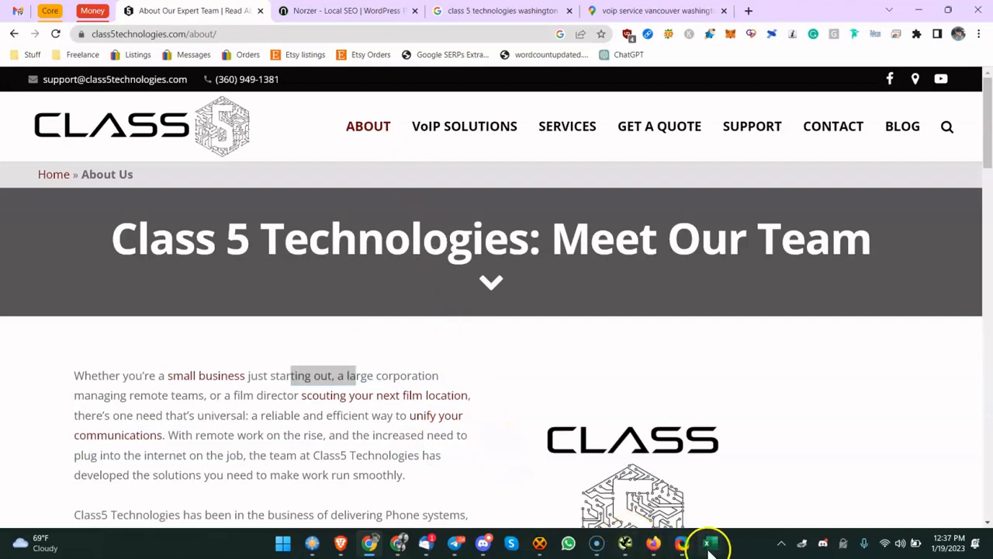
pyautogui.click(156, 317)
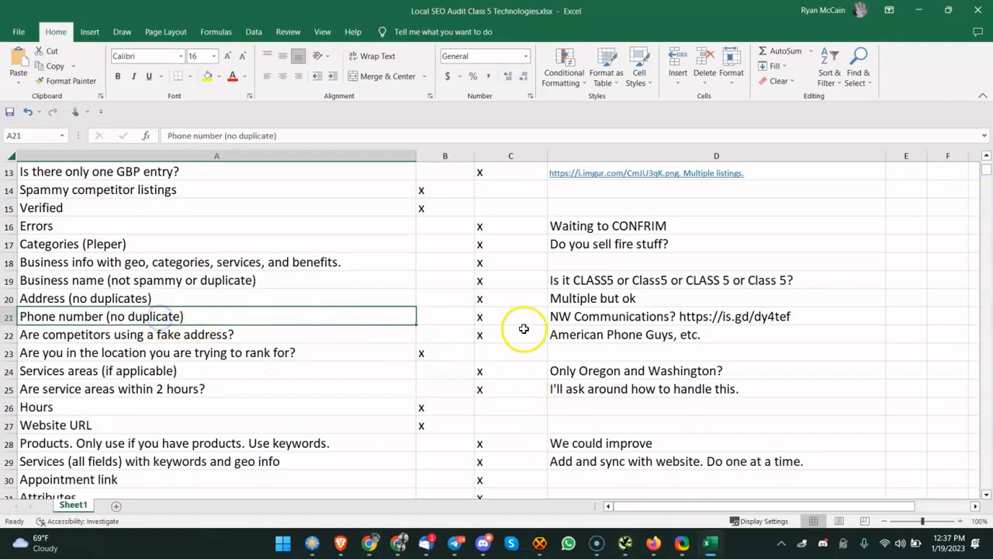
pyautogui.click(567, 332)
pyautogui.click(609, 315)
pyautogui.doubleClick(701, 316)
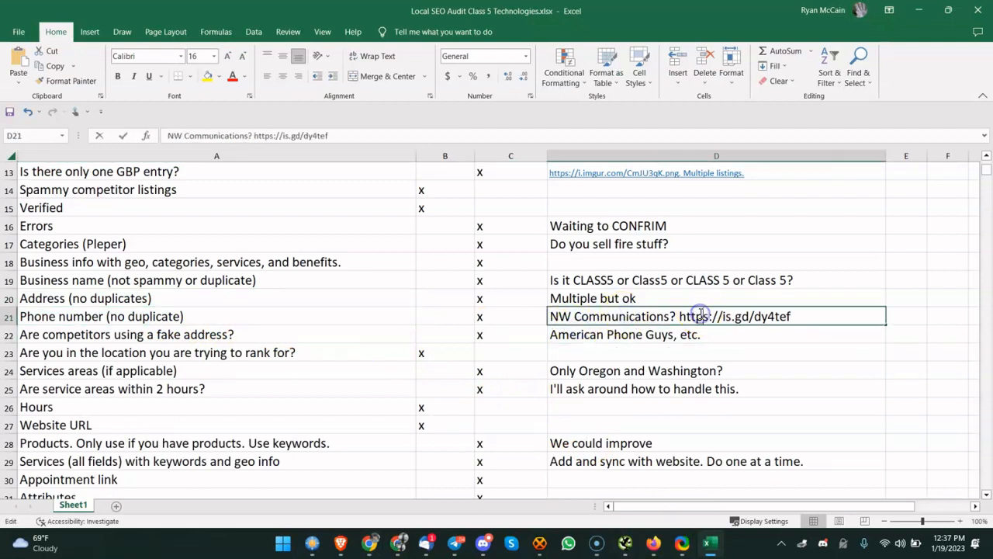
pyautogui.moveTo(680, 316); pyautogui.dragTo(793, 322)
pyautogui.hotkey('ctrl', 'c')
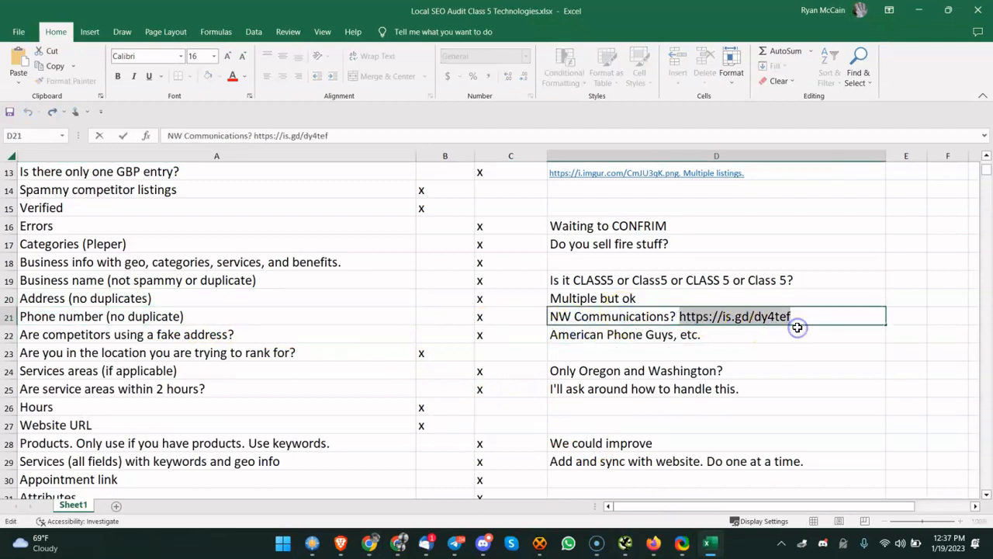
pyautogui.click(901, 9)
pyautogui.click(918, 10)
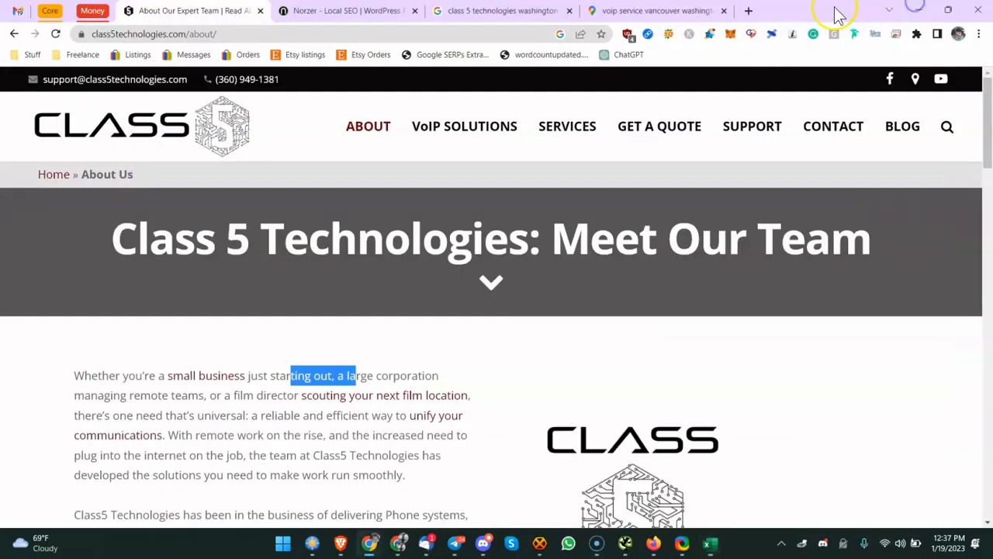
pyautogui.click(749, 11)
pyautogui.hotkey('ctrl', 'v')
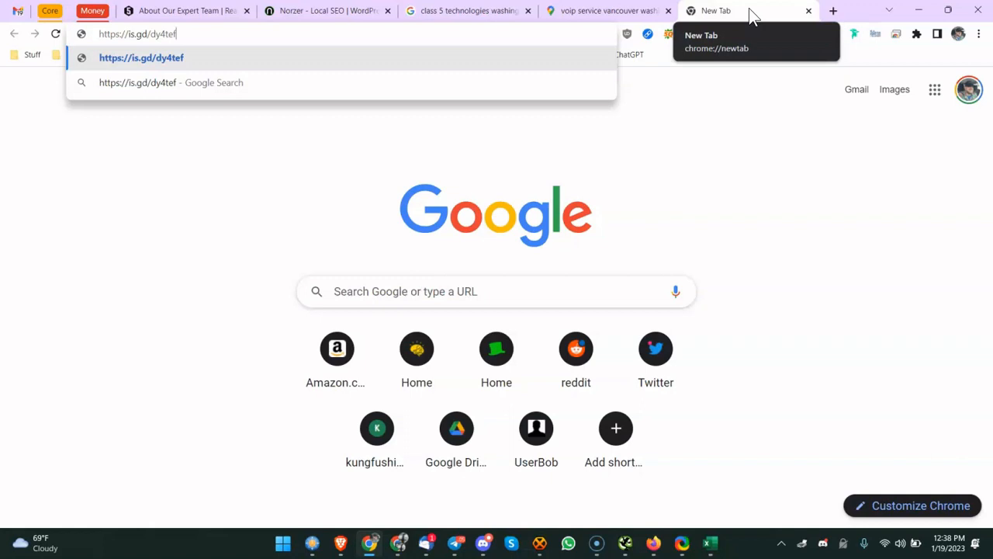
pyautogui.press('Return')
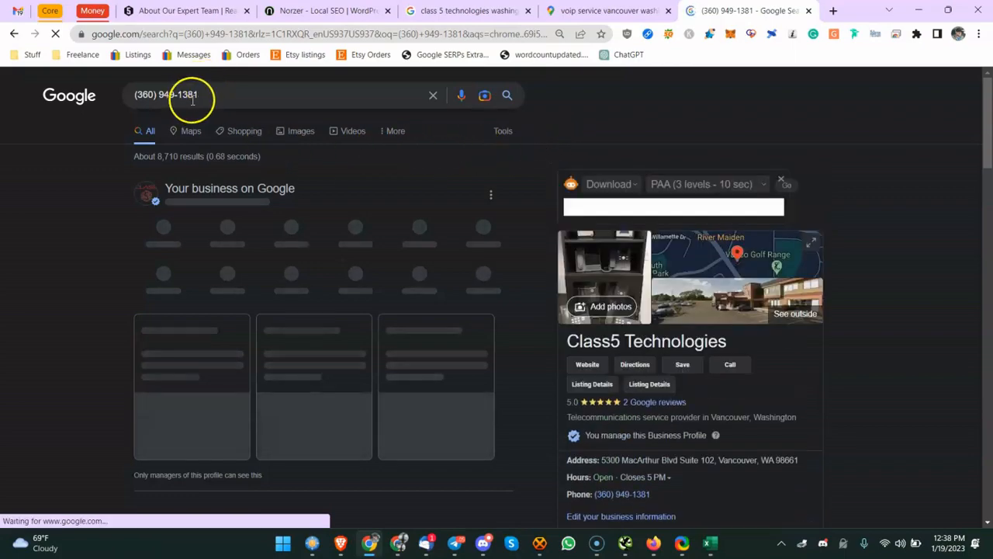
# Look through the Google results for the phone number and open Manta's NW Communication Systems listing
pyautogui.moveTo(198, 95); pyautogui.dragTo(159, 97)
pyautogui.scroll(-8, 180, 128)
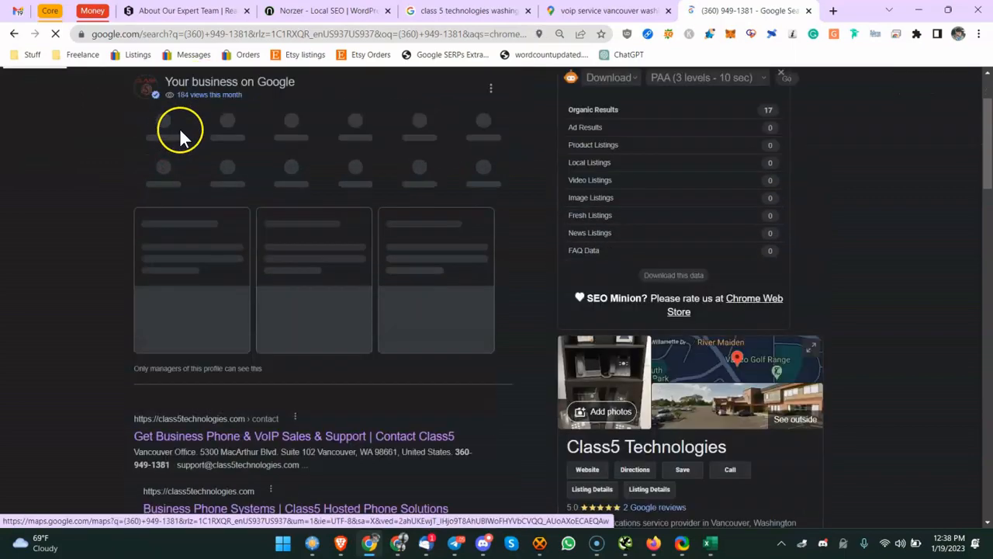
pyautogui.scroll(-3, 199, 136)
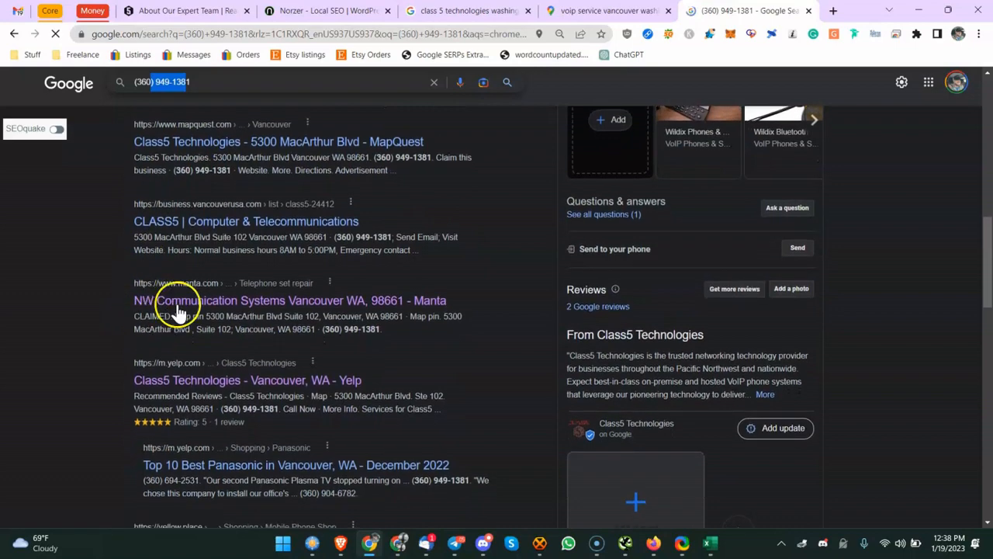
pyautogui.moveTo(213, 302); pyautogui.dragTo(153, 319)
pyautogui.click(190, 305)
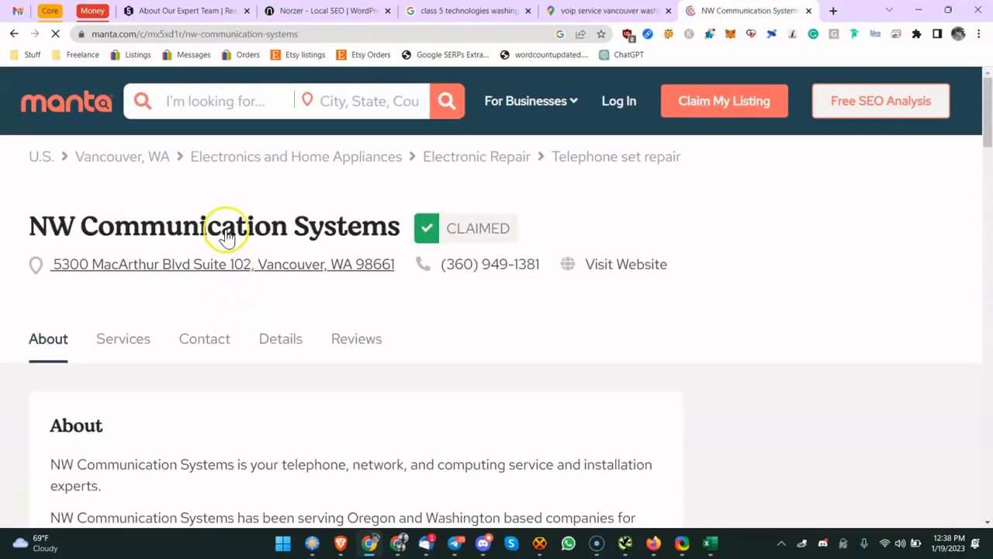
# Examine the NW Communication Systems listing on Manta, including its contact details, services and photos
pyautogui.scroll(-10, 206, 177)
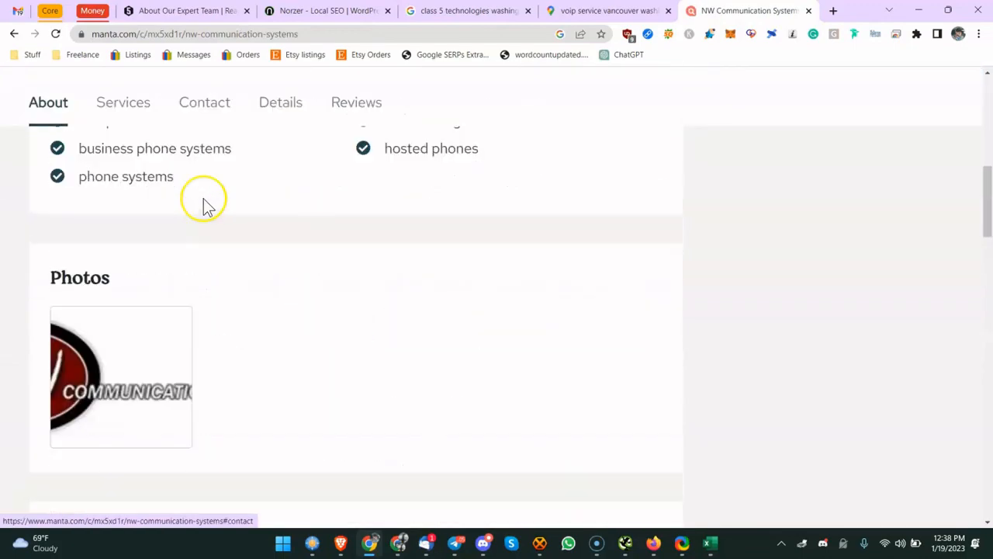
pyautogui.scroll(8, 204, 204)
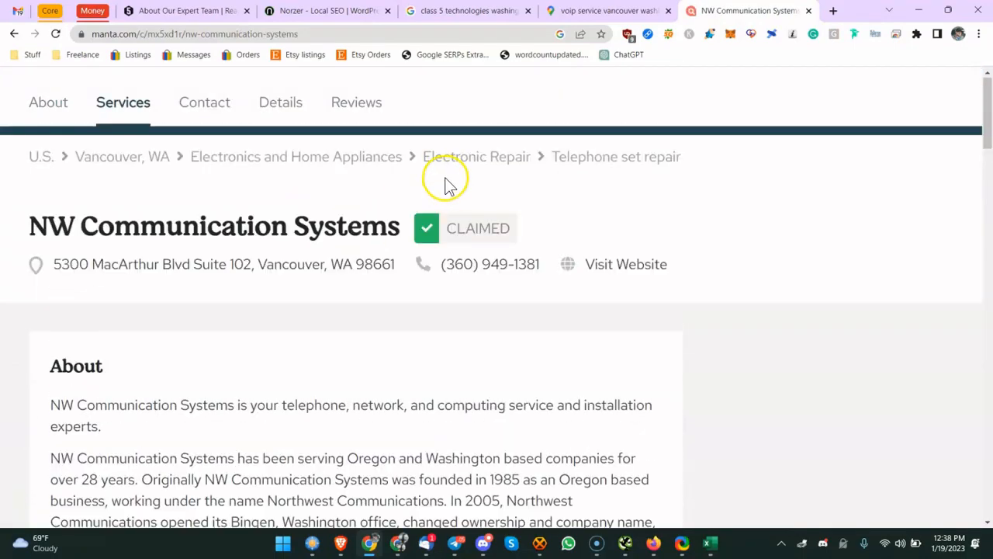
pyautogui.scroll(-2, 438, 183)
pyautogui.scroll(-8, 434, 190)
pyautogui.scroll(12, 391, 193)
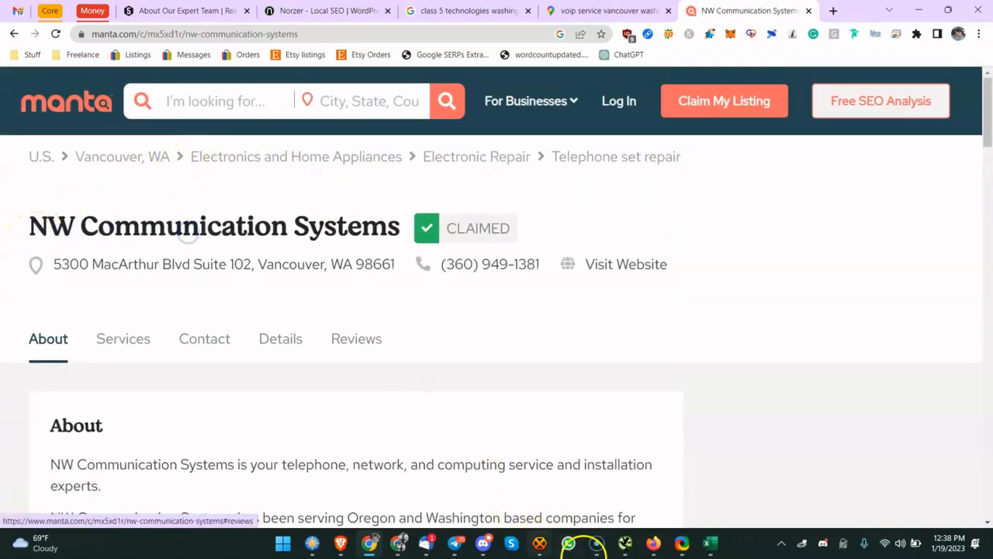
# Switch to Excel and review the "Are competitors using a fake address?" check with its comment in D22
pyautogui.click(710, 541)
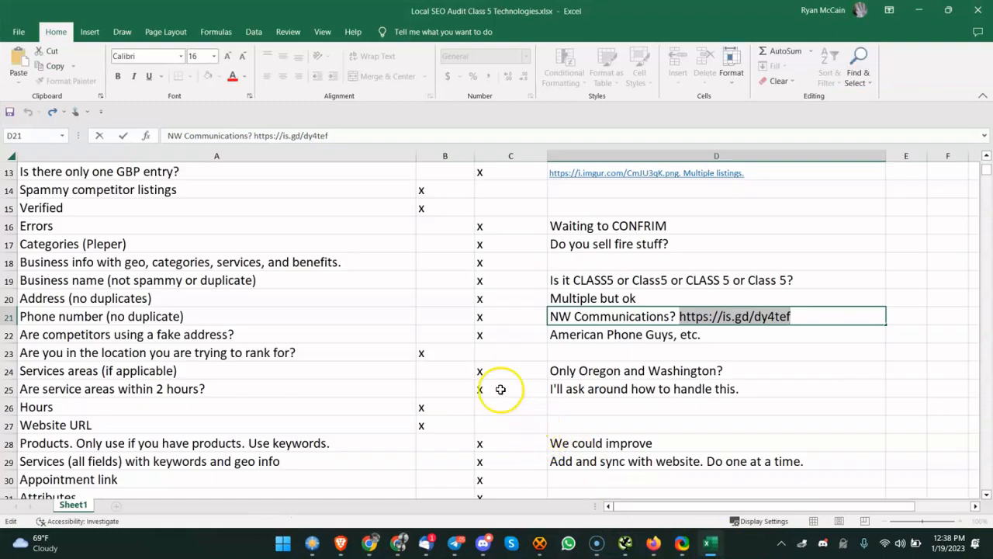
pyautogui.click(343, 334)
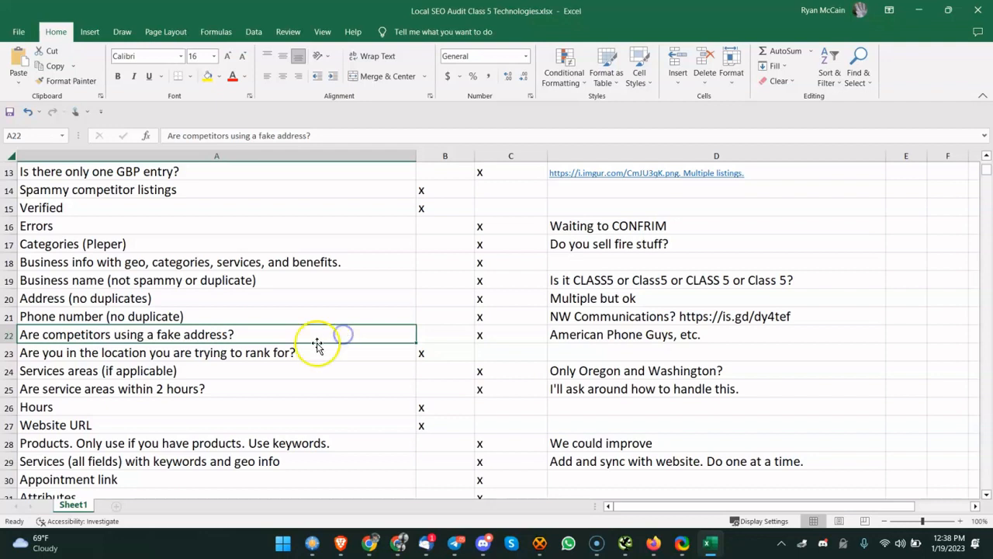
pyautogui.click(312, 346)
pyautogui.click(328, 334)
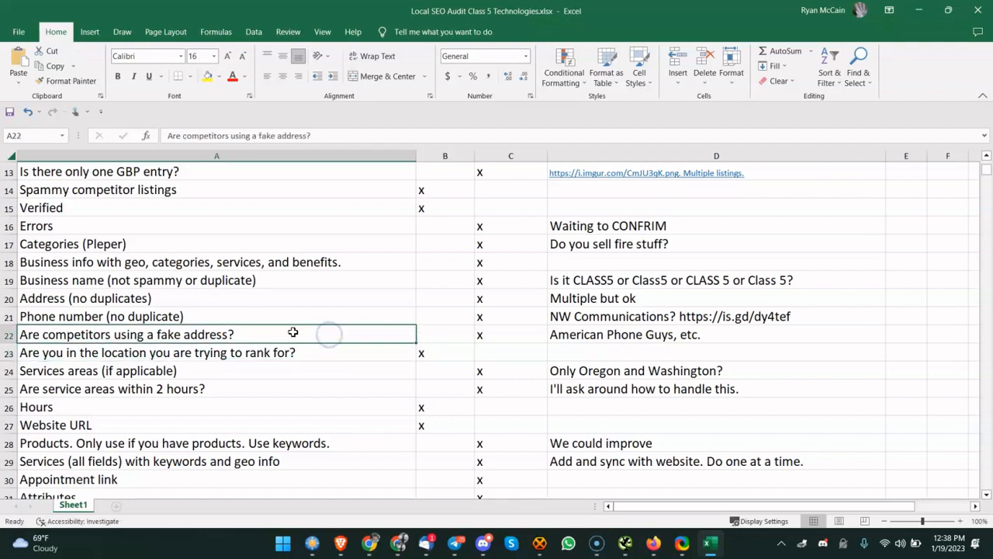
pyautogui.click(590, 334)
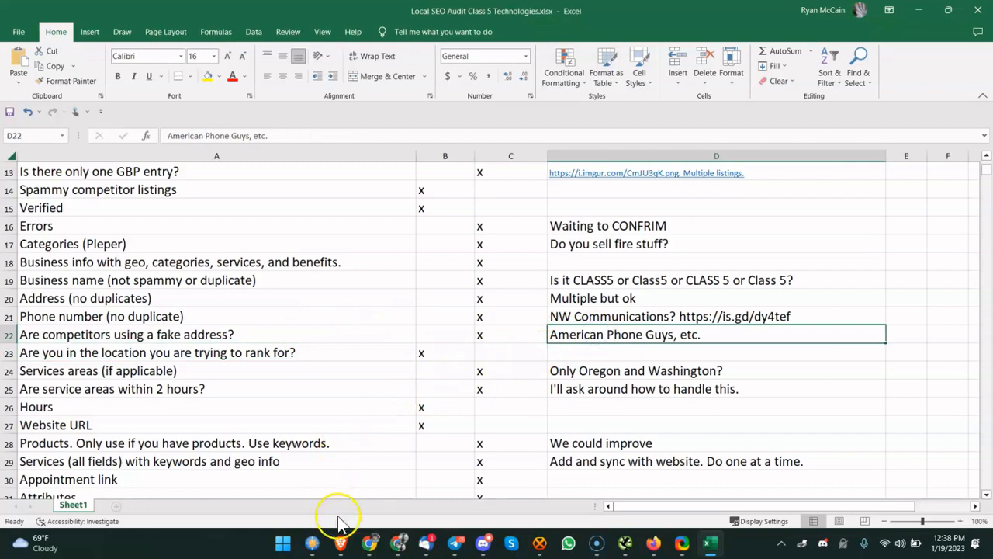
# Switch to Chrome and bring up the Google Maps results for VoIP service in Vancouver, Washington
pyautogui.click(369, 542)
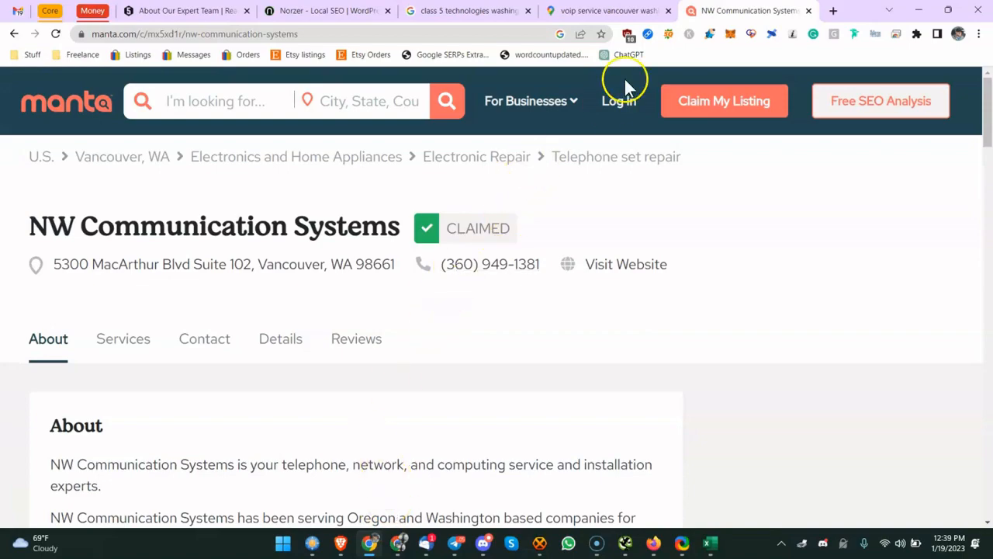
pyautogui.click(613, 11)
pyautogui.scroll(5, 244, 321)
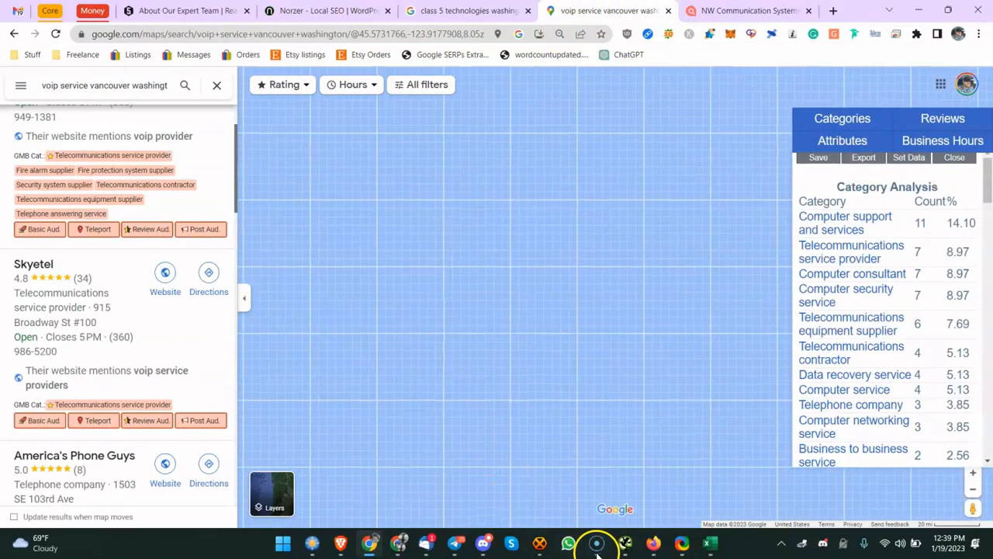
# Switch to Excel and select the "Proximity, Relevance, Prominence" line in A8 above the checklist
pyautogui.click(711, 543)
pyautogui.scroll(4, 233, 250)
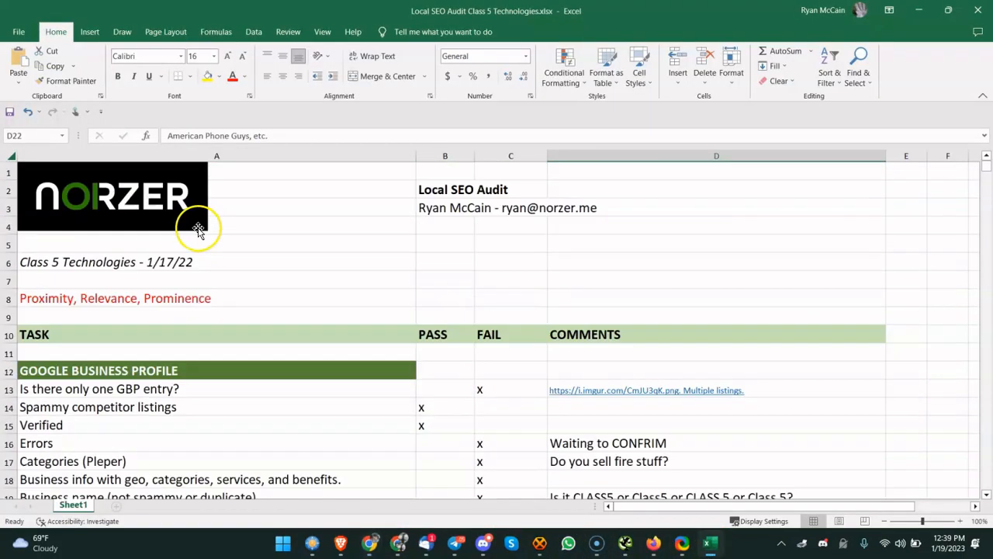
pyautogui.click(73, 298)
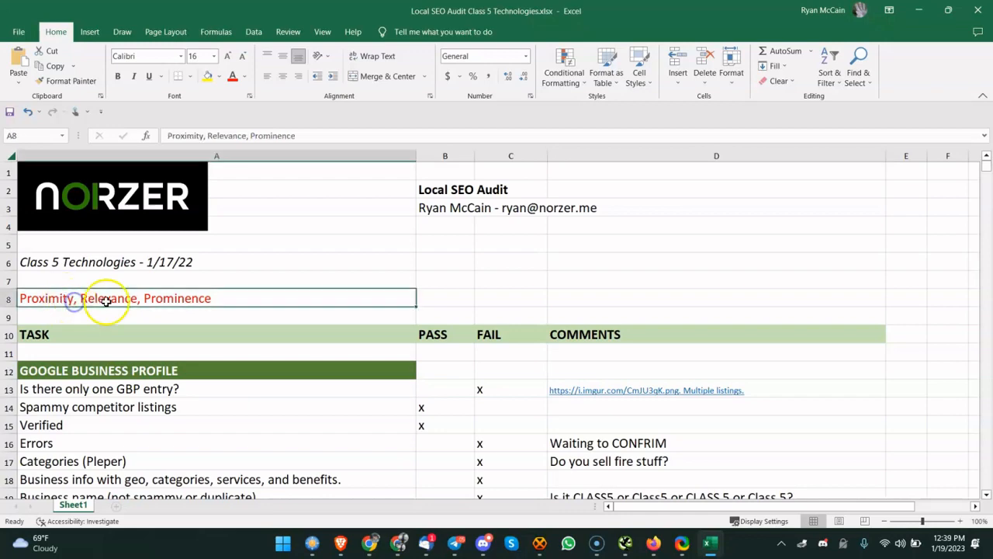
# Switch to Chrome and point out the Skyetel listing among the Google Maps competitors
pyautogui.click(373, 540)
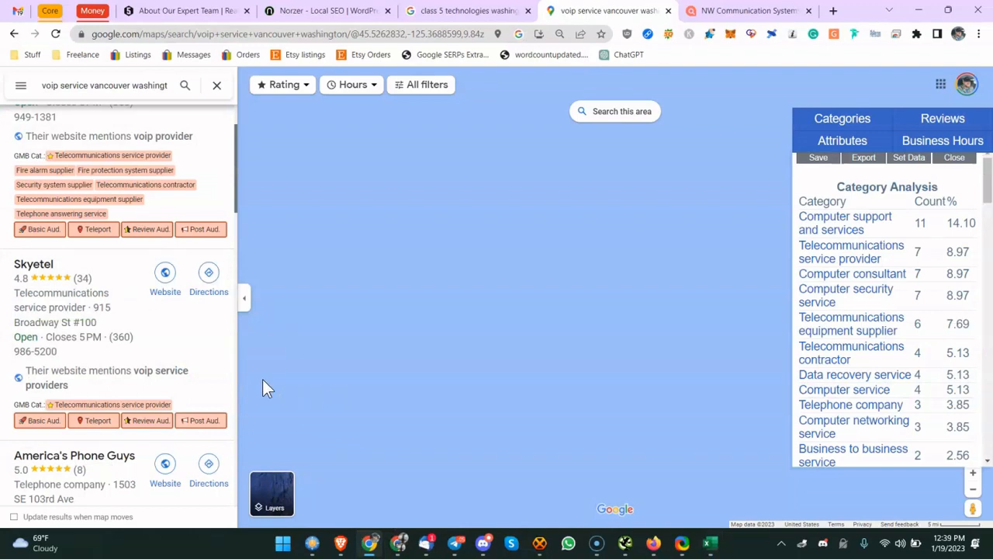
pyautogui.click(114, 275)
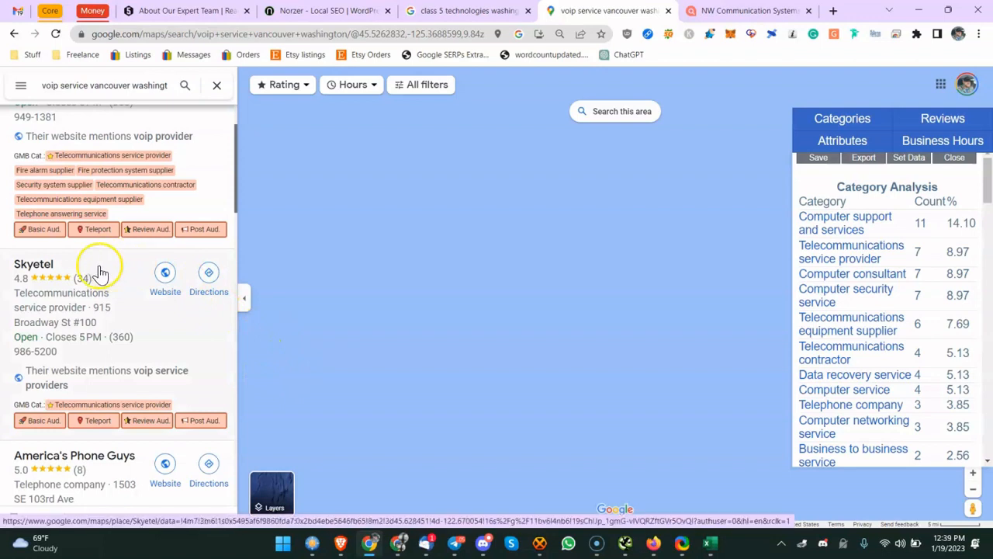
pyautogui.click(118, 271)
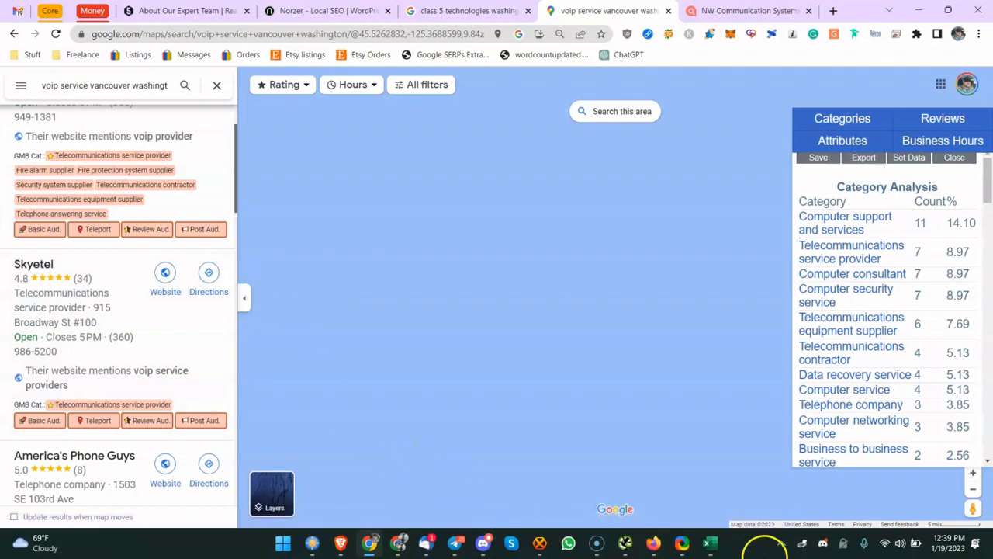
# Switch to Excel and select the "American Phone Guys, etc." comment in D22
pyautogui.click(707, 542)
pyautogui.scroll(-4, 569, 402)
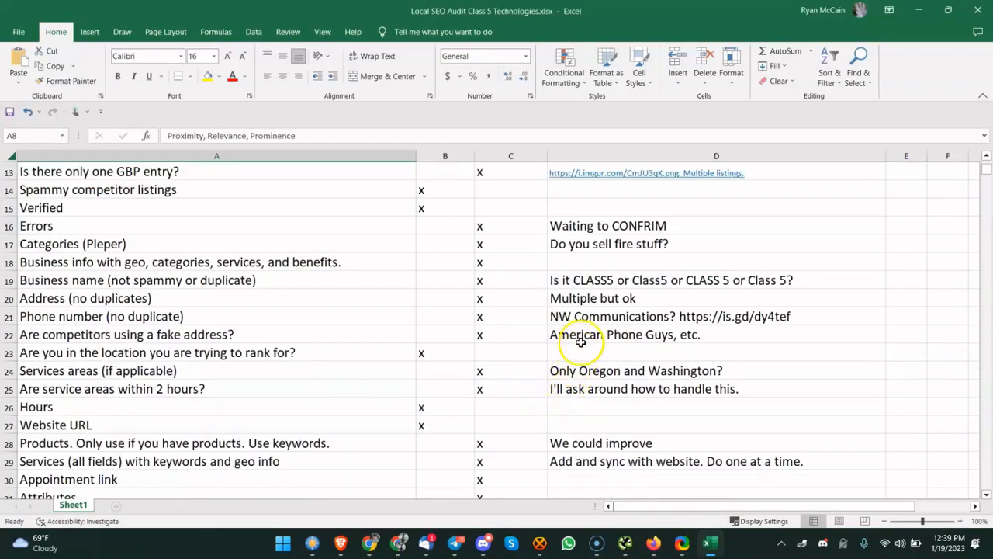
pyautogui.click(580, 339)
# Switch to Chrome and open the America's Phone Guys listing from the Google Maps results
pyautogui.click(374, 543)
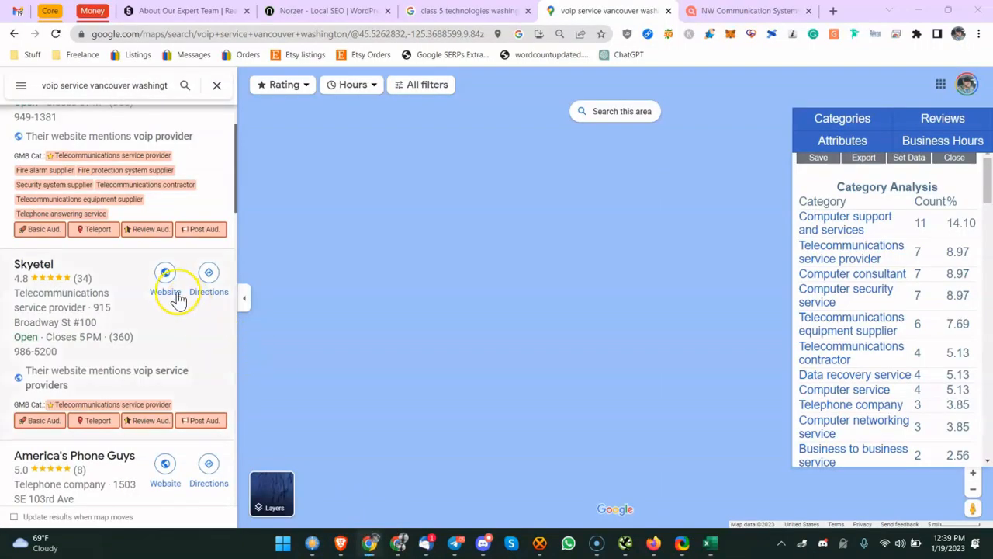
pyautogui.scroll(-5, 166, 271)
pyautogui.click(112, 351)
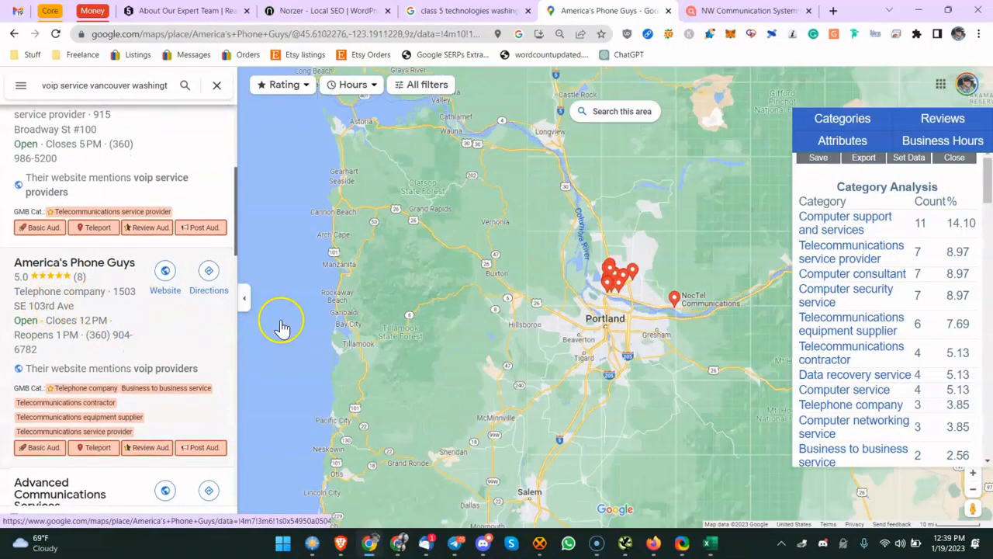
pyautogui.click(29, 295)
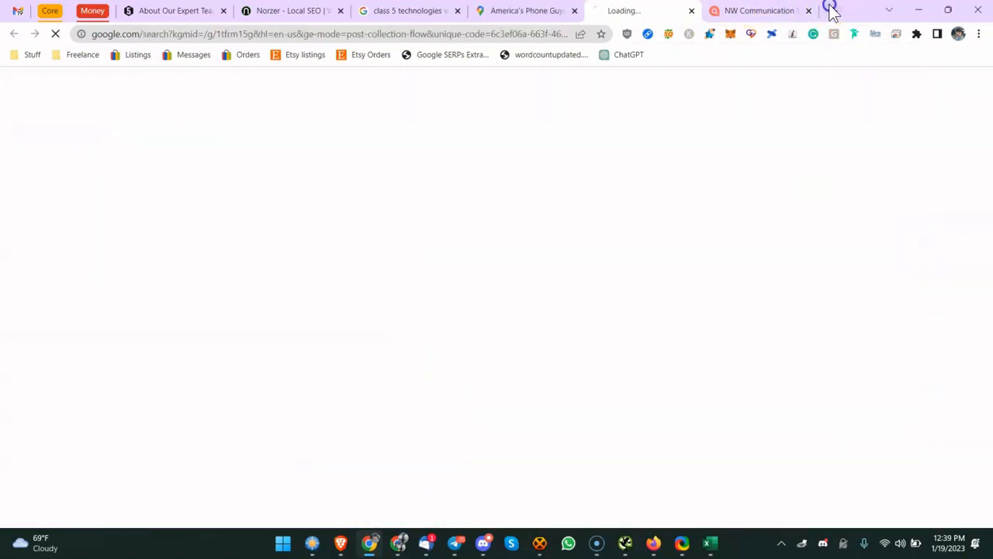
# Open an extra browser tab and copy the business address from the America's Phone Guys listing in Google Maps
pyautogui.click(831, 10)
pyautogui.write('https://is.gd/dy4tef')
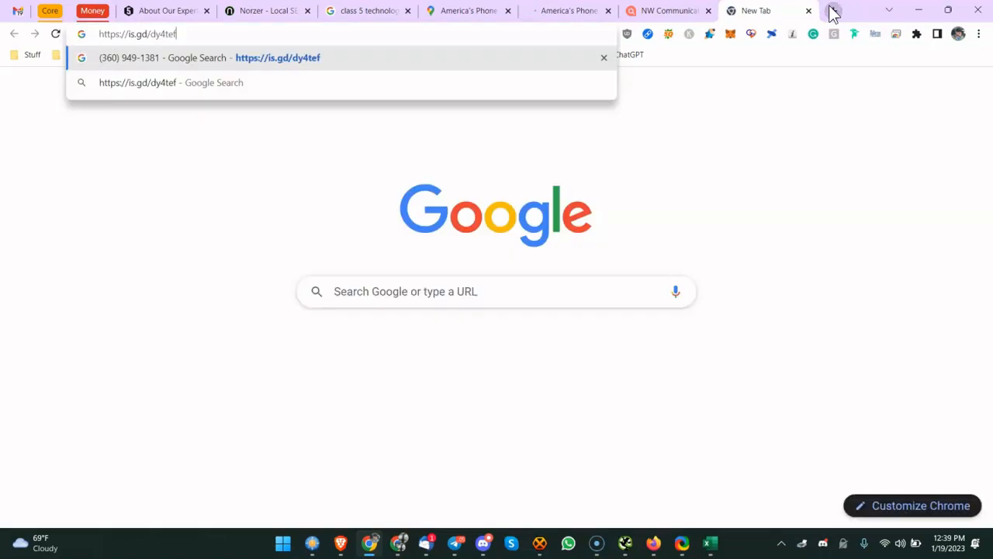
pyautogui.click(458, 11)
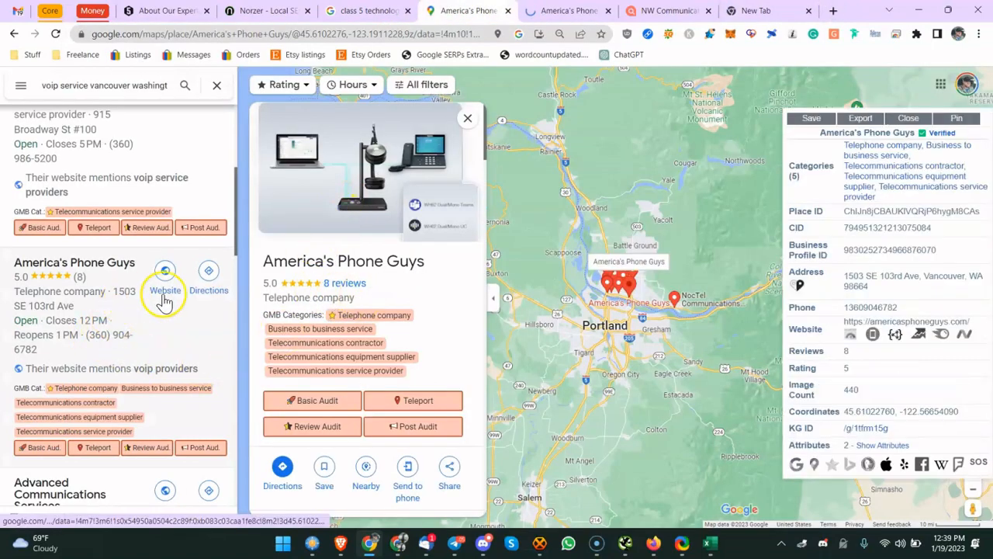
pyautogui.scroll(-3, 417, 369)
pyautogui.scroll(-2, 419, 365)
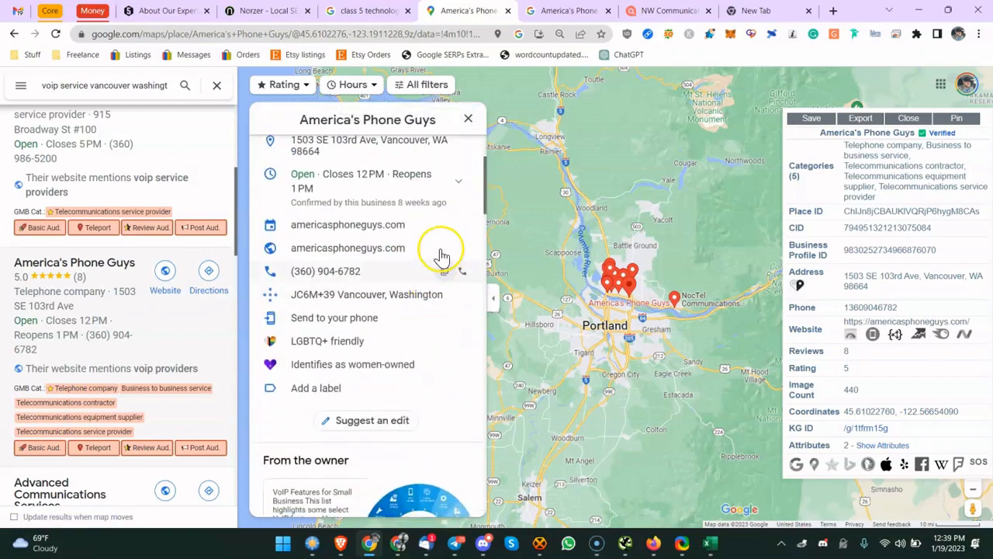
pyautogui.scroll(1, 446, 244)
pyautogui.click(464, 205)
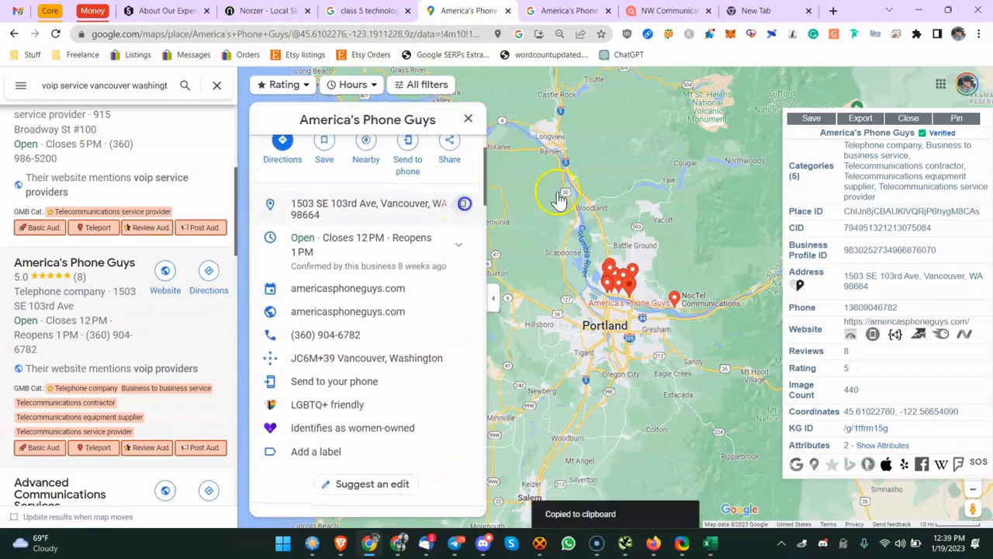
# Search Google in the new tab for the copied America's Phone Guys address
pyautogui.click(756, 11)
pyautogui.click(413, 35)
pyautogui.hotkey('ctrl', 'v')
pyautogui.hotkey('ctrl', 'a')
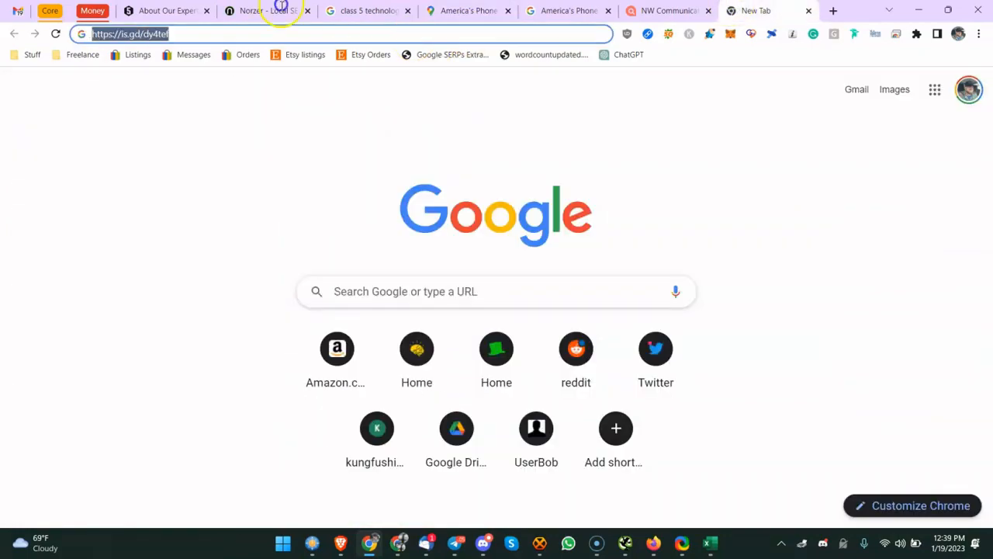
pyautogui.hotkey('ctrl', 'v')
pyautogui.press('Return')
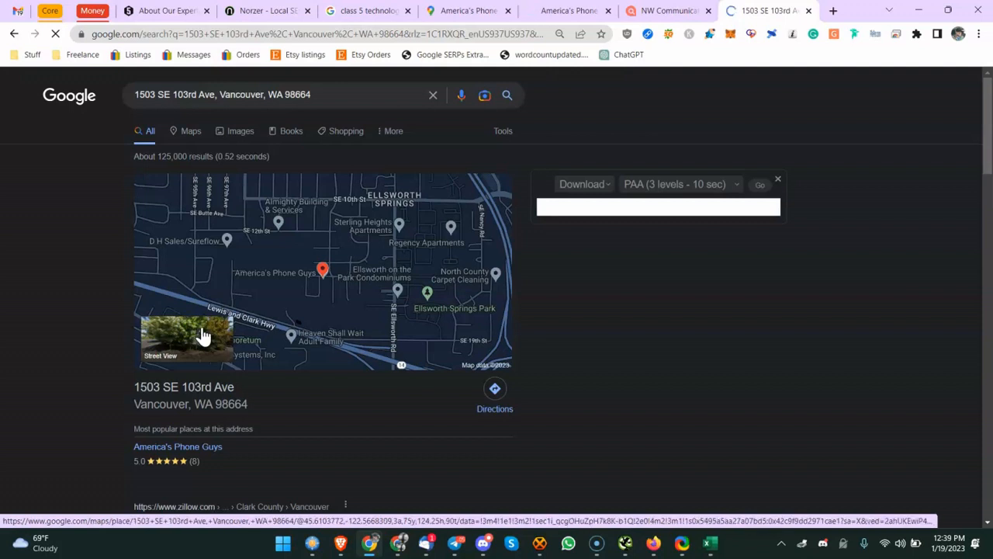
# Open Street View for the America's Phone Guys address and look around the surrounding street and houses
pyautogui.click(199, 337)
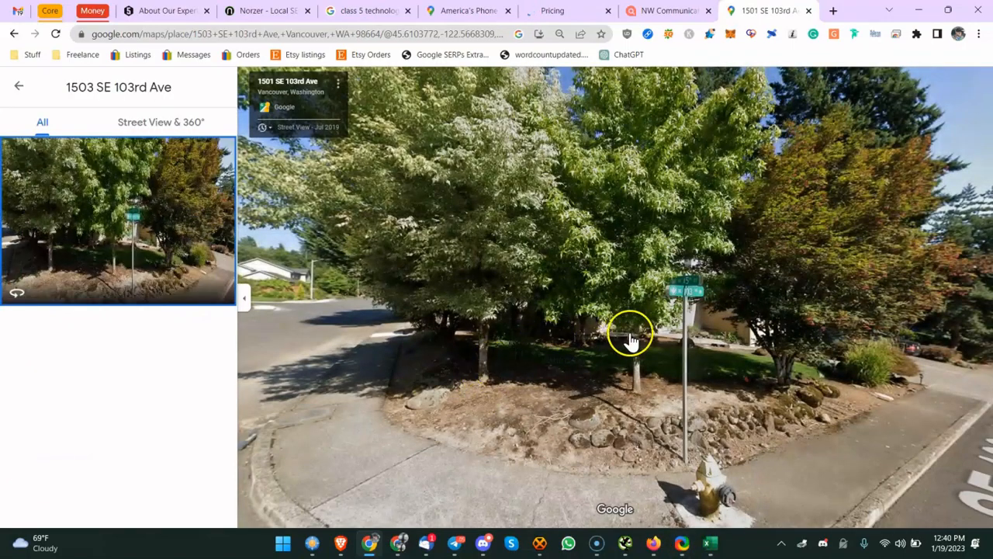
pyautogui.click(520, 298)
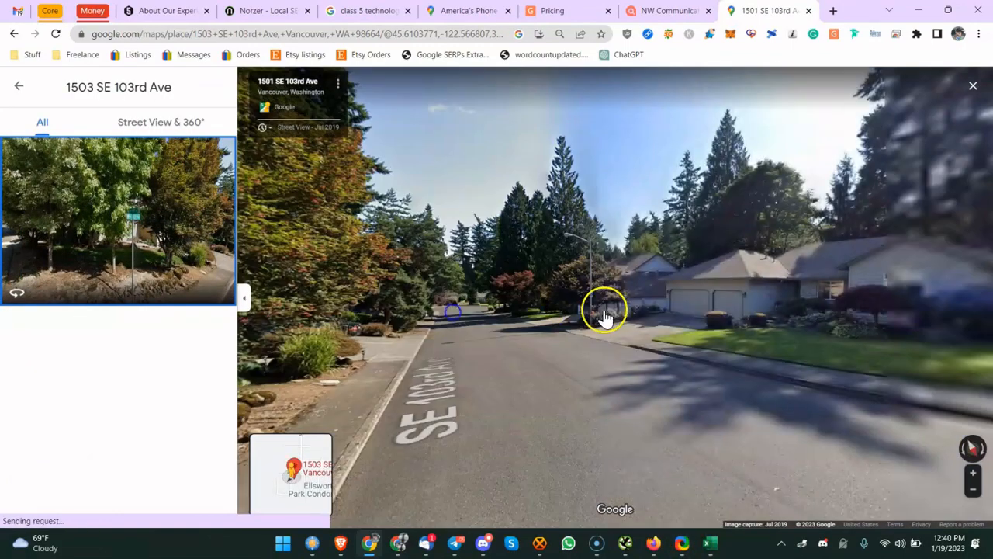
pyautogui.click(605, 316)
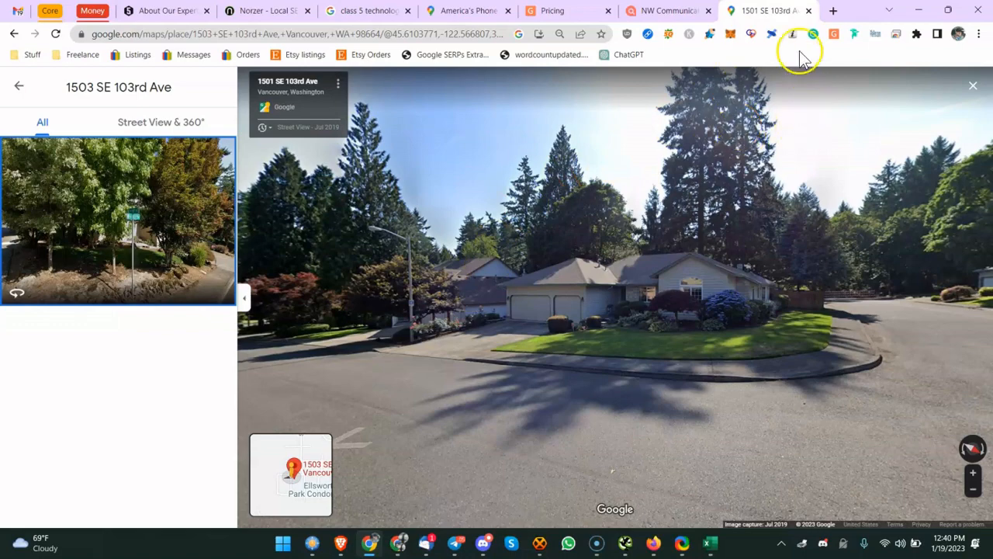
# Close the Street View tab and return to the Excel checklist, selecting the "Phone number (no duplicate)" check in A21
pyautogui.click(809, 11)
pyautogui.click(710, 543)
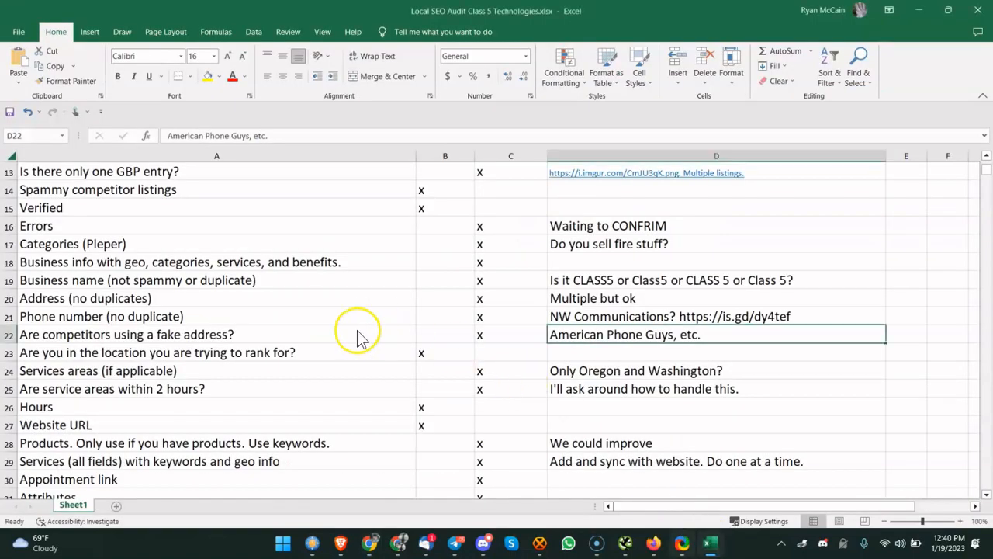
pyautogui.click(293, 310)
pyautogui.scroll(-1, 233, 326)
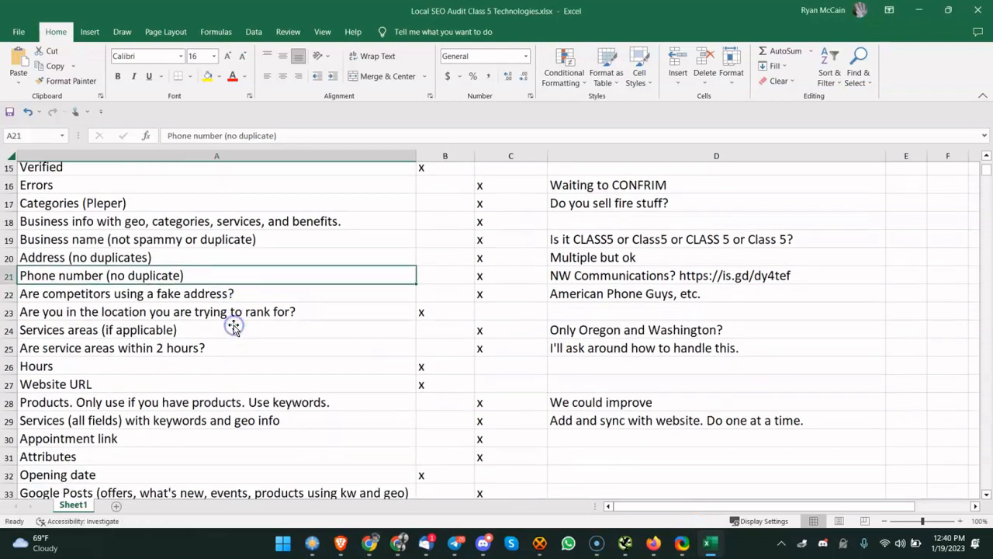
# In the checklist, select the ranking-location check in A23, the service areas check and the note in D25
pyautogui.click(241, 297)
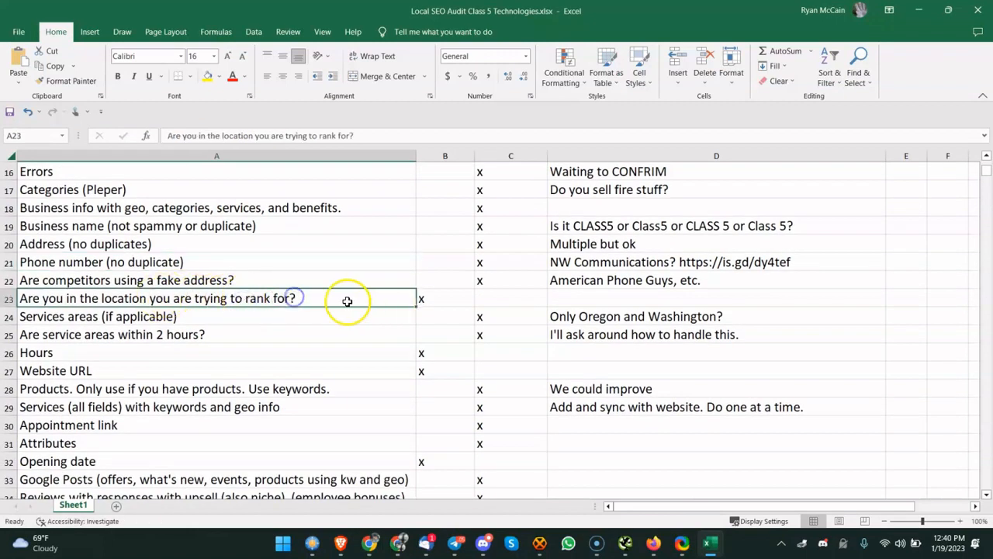
pyautogui.click(233, 316)
pyautogui.click(562, 332)
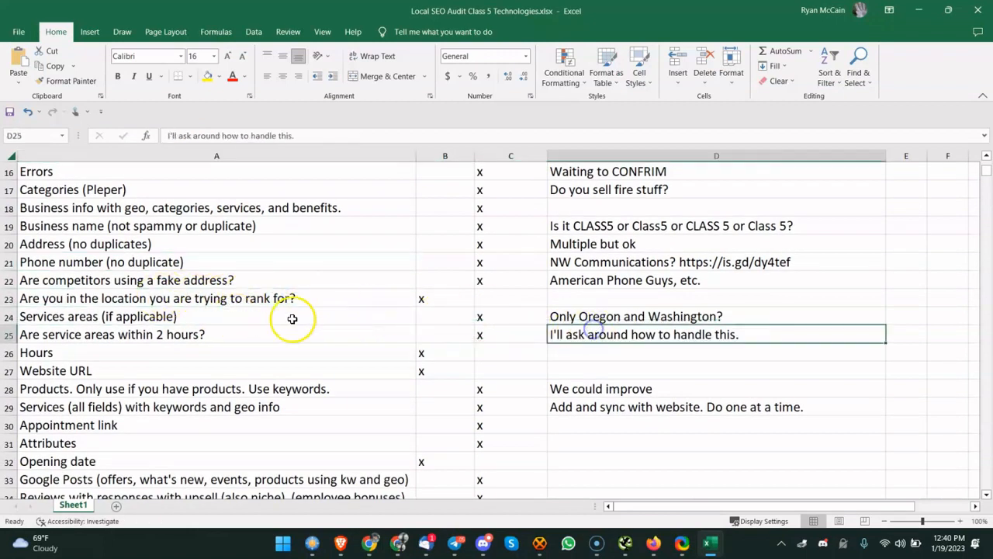
# Switch to Chrome, open Edit profile for Class 5 Technologies from its Google search tab and find the Service area section
pyautogui.click(371, 541)
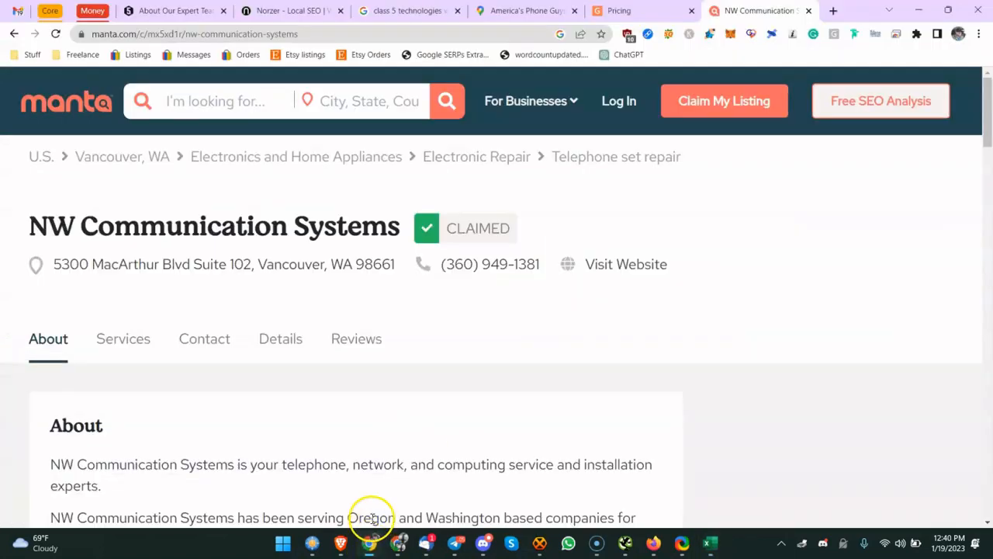
pyautogui.click(499, 11)
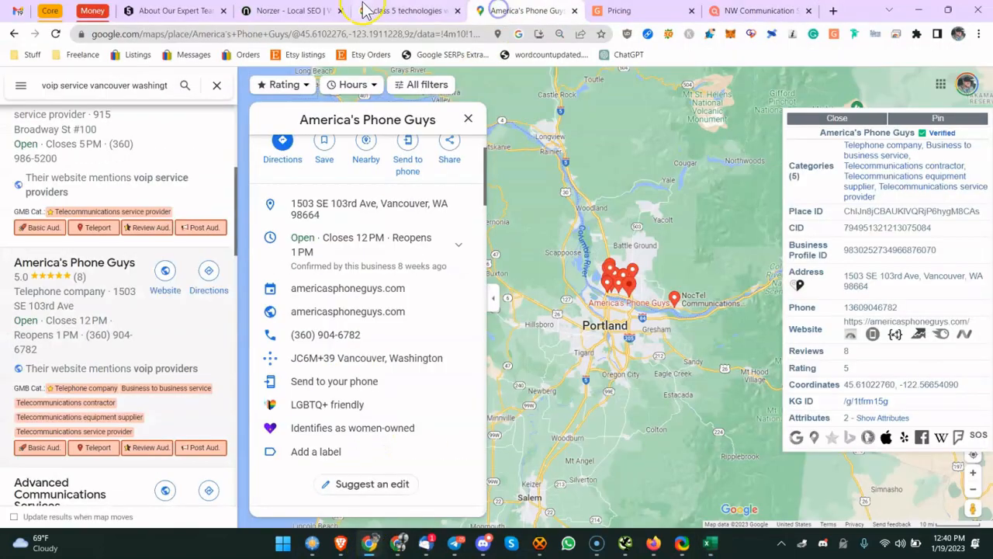
pyautogui.click(419, 10)
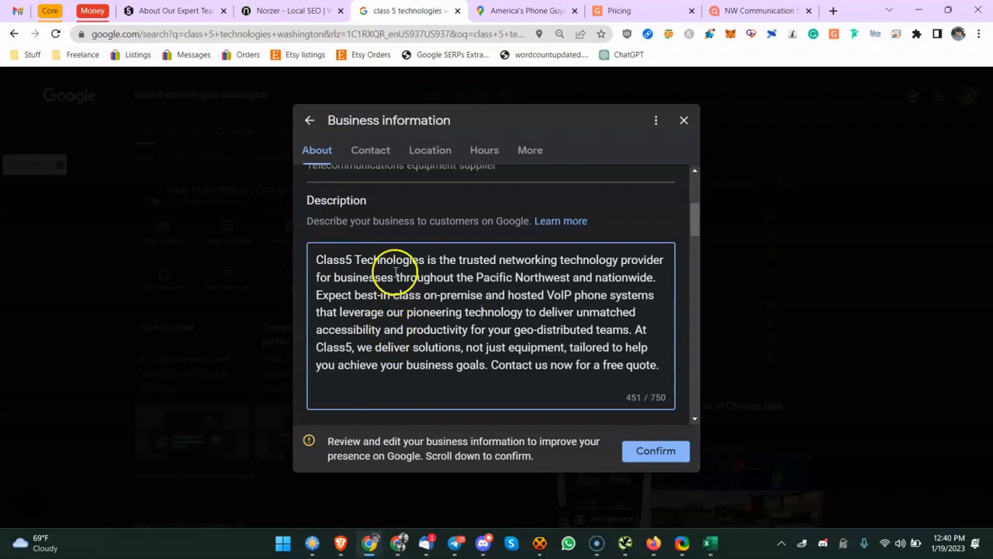
pyautogui.click(314, 122)
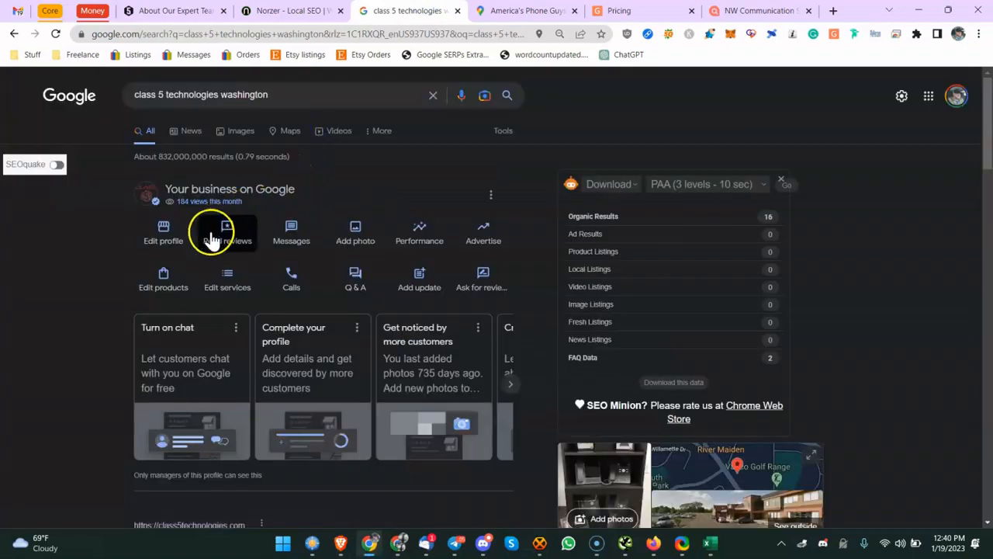
pyautogui.click(177, 241)
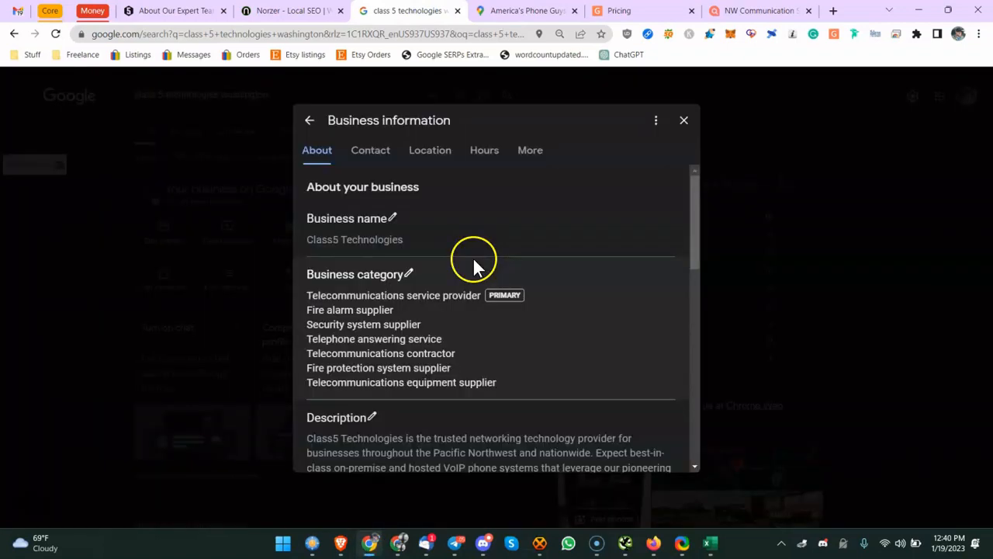
pyautogui.scroll(-3, 471, 267)
pyautogui.scroll(-6, 467, 266)
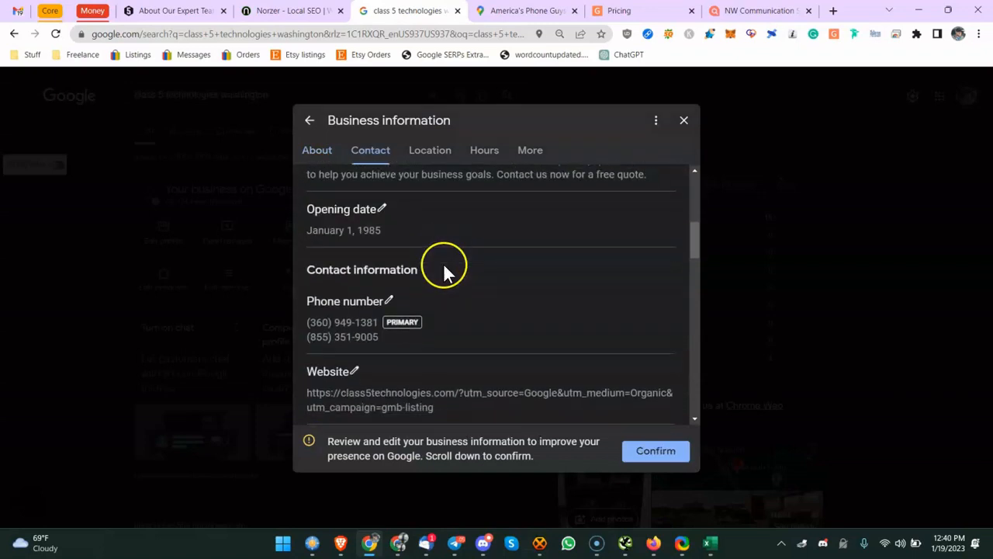
pyautogui.scroll(-5, 438, 270)
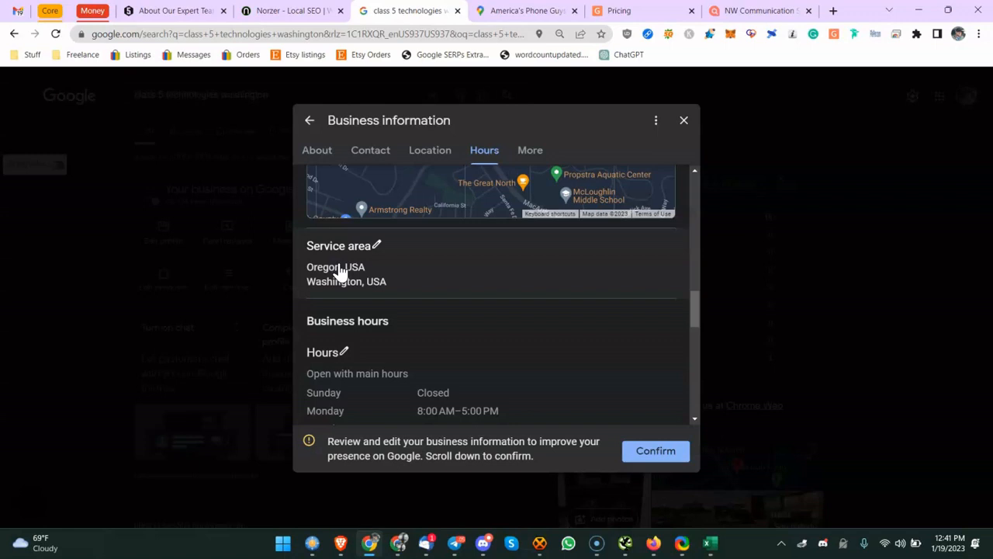
# Open the service area for editing, search for "united st" and clear the search text without adding an area
pyautogui.click(339, 268)
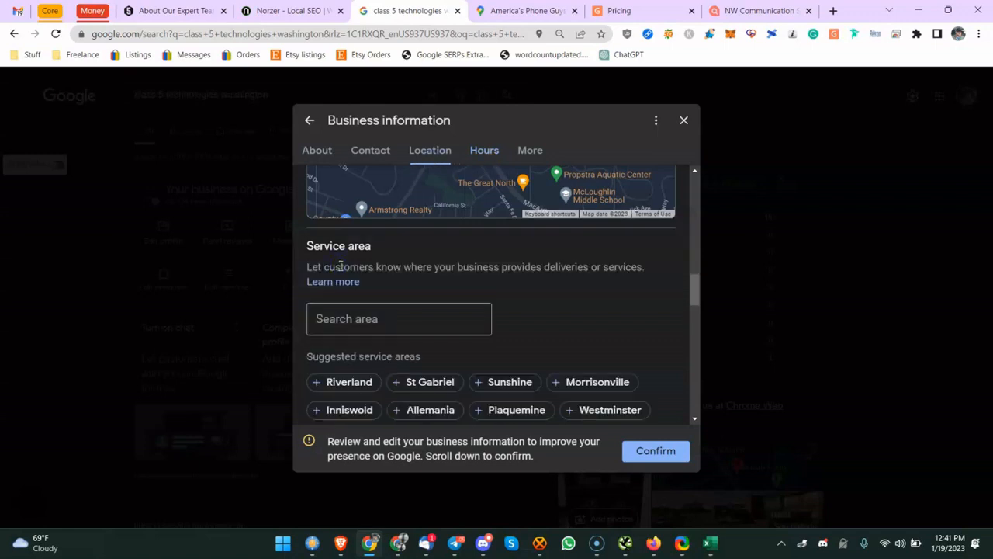
pyautogui.click(329, 318)
pyautogui.write('un')
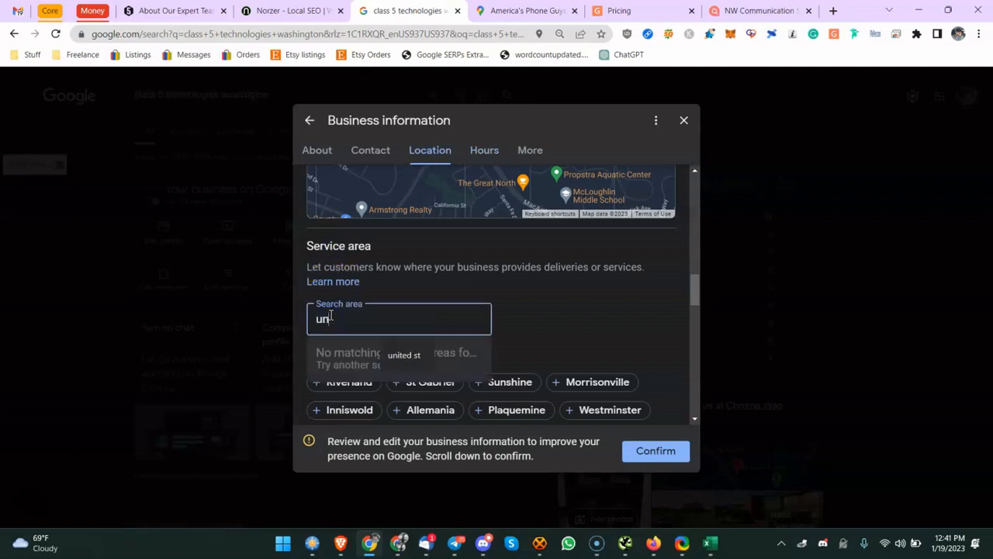
pyautogui.write('ited st')
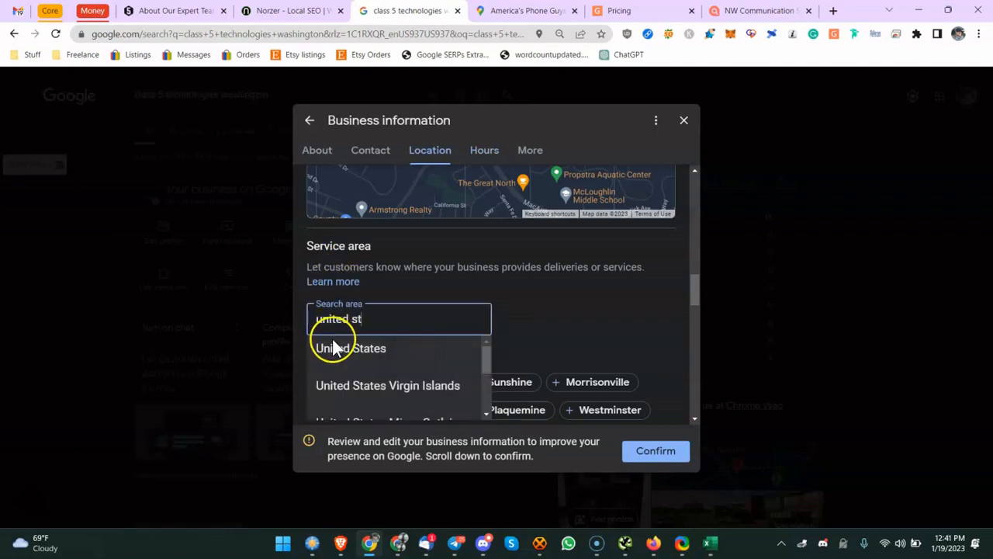
pyautogui.click(471, 286)
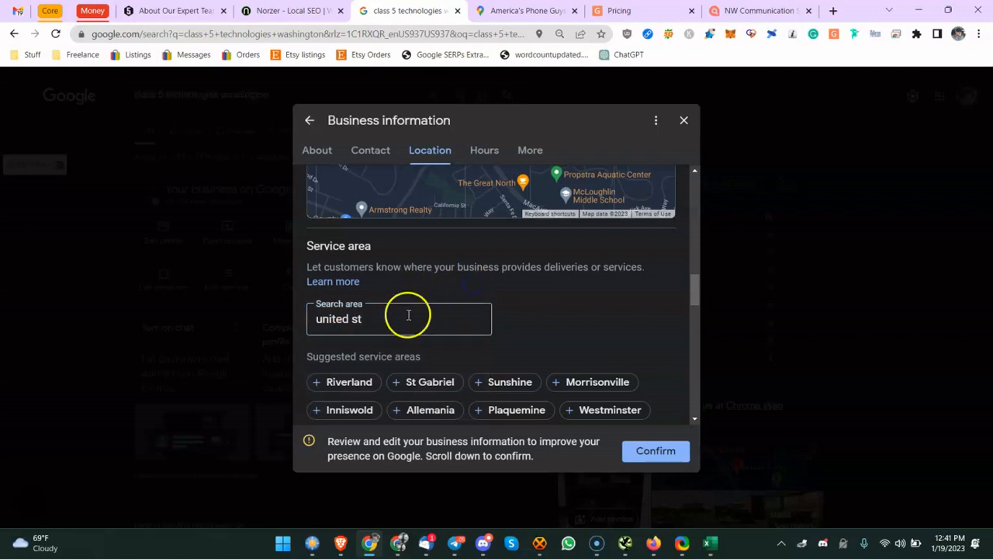
pyautogui.moveTo(408, 317); pyautogui.dragTo(295, 321)
pyautogui.press('BackSpace')
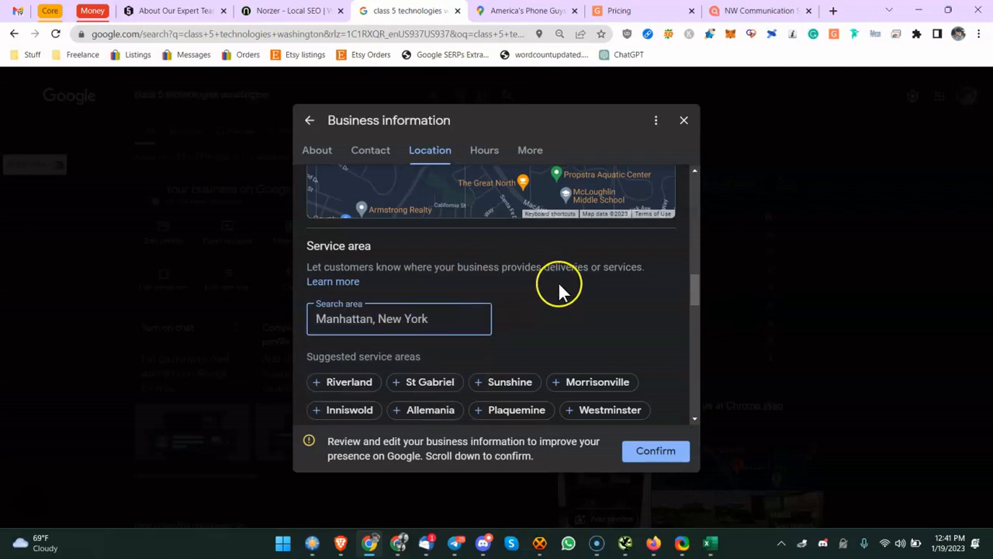
# Review the suggested and selected service areas, cancel the service area edit and close the business information
pyautogui.scroll(-2, 559, 284)
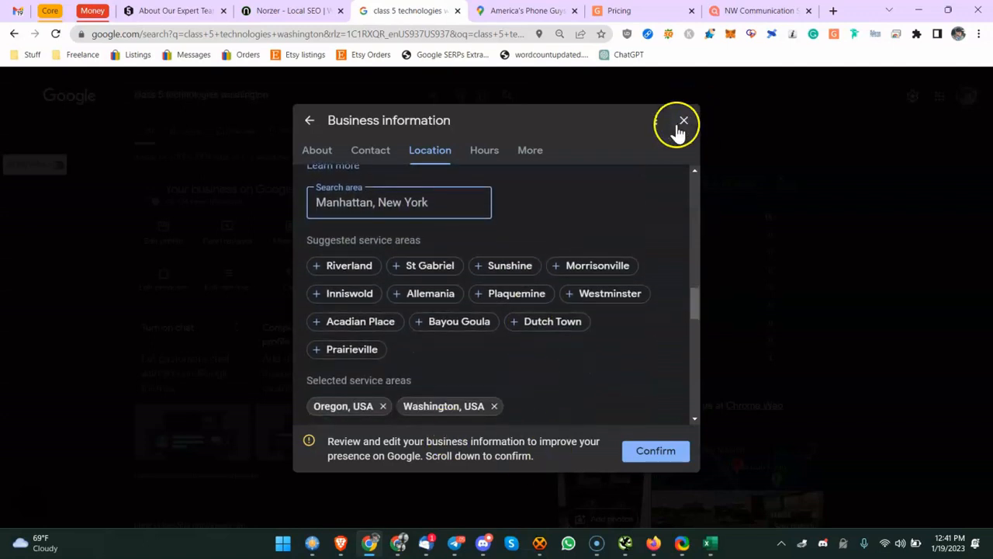
pyautogui.scroll(5, 405, 220)
pyautogui.scroll(-5, 407, 299)
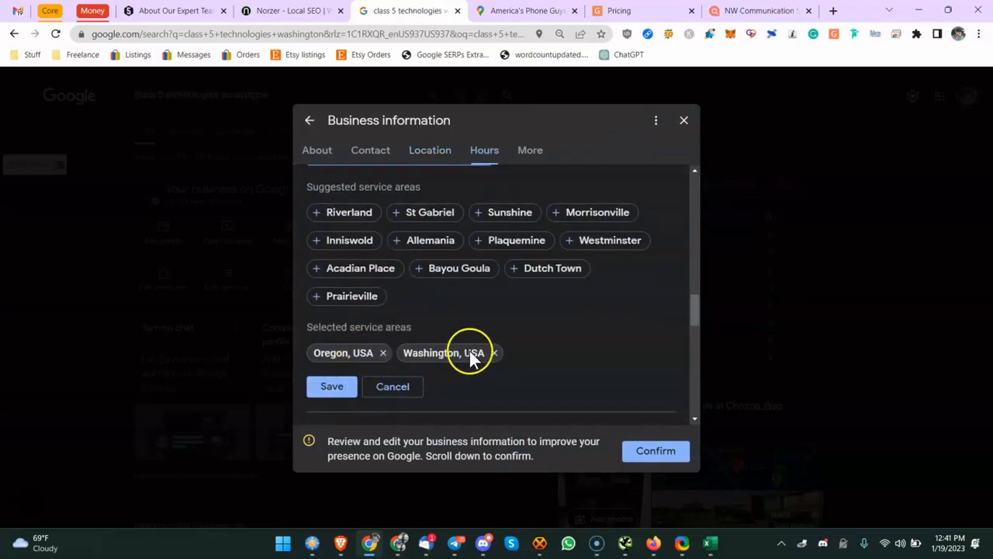
pyautogui.click(419, 386)
pyautogui.scroll(-2, 407, 347)
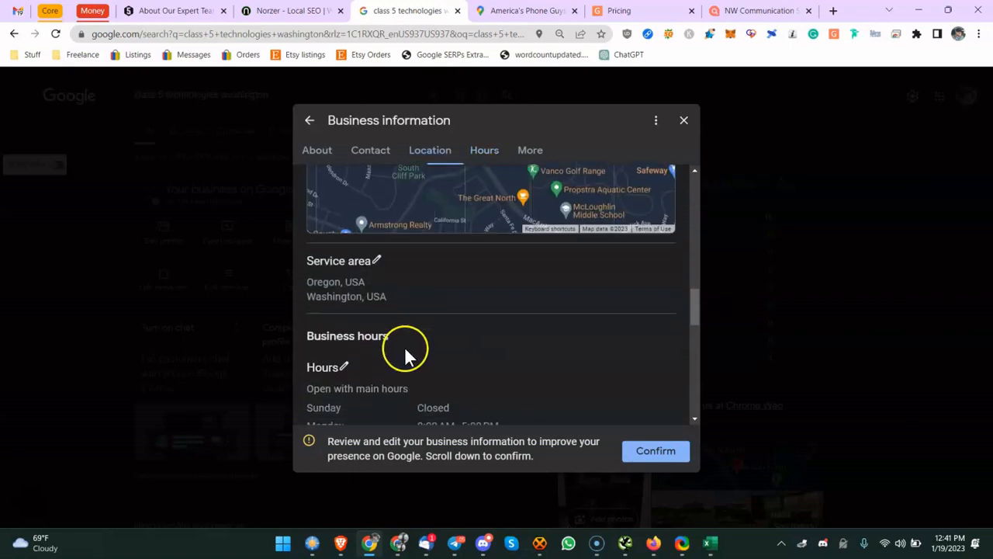
pyautogui.click(684, 120)
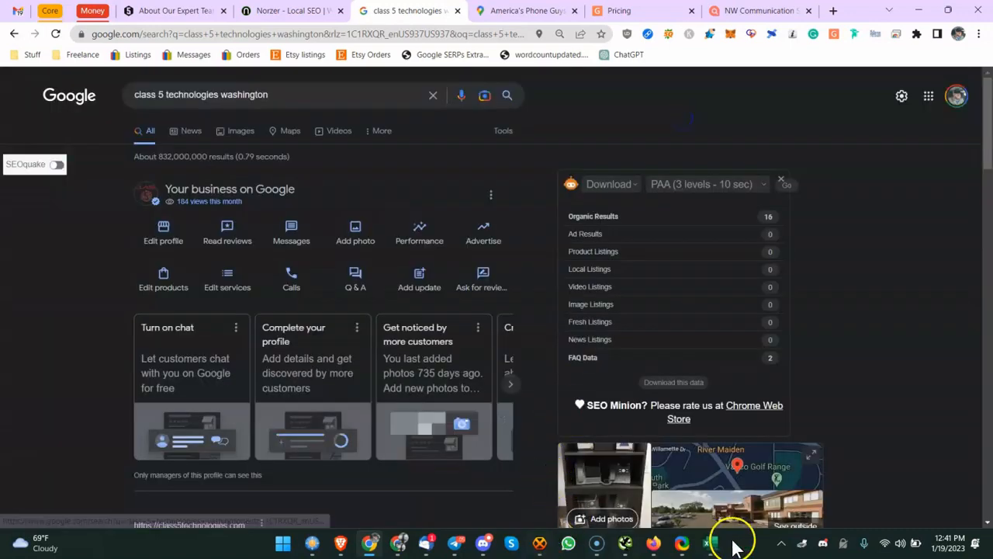
# Return to the Excel checklist, select the service area checks and open the D25 note for editing
pyautogui.click(709, 543)
pyautogui.click(213, 311)
pyautogui.scroll(-3, 217, 307)
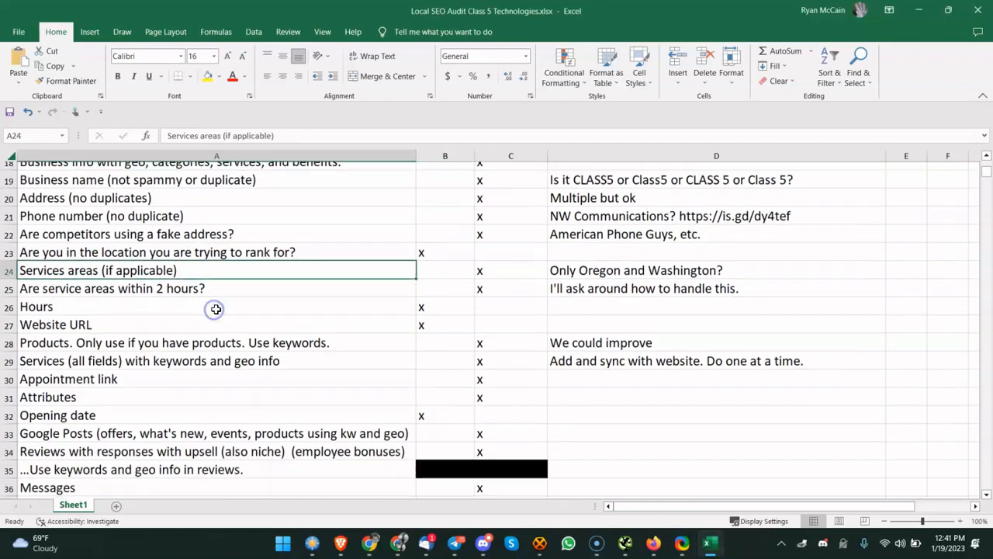
pyautogui.doubleClick(198, 225)
pyautogui.moveTo(202, 223); pyautogui.dragTo(629, 222)
pyautogui.click(632, 224)
pyautogui.doubleClick(743, 224)
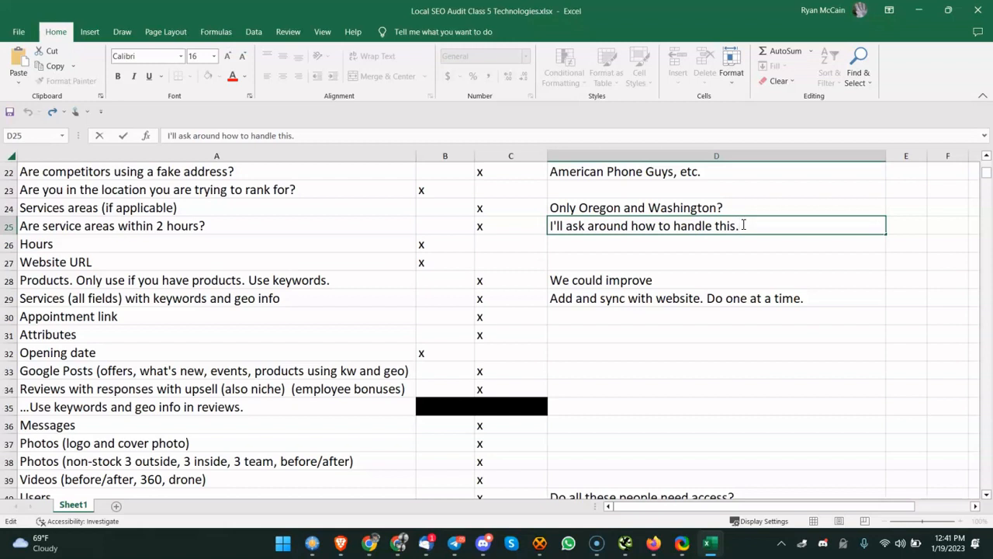
# Leave the D25 note unedited and select the "Website URL" and "Hours" checks in A27 and A26
pyautogui.click(388, 260)
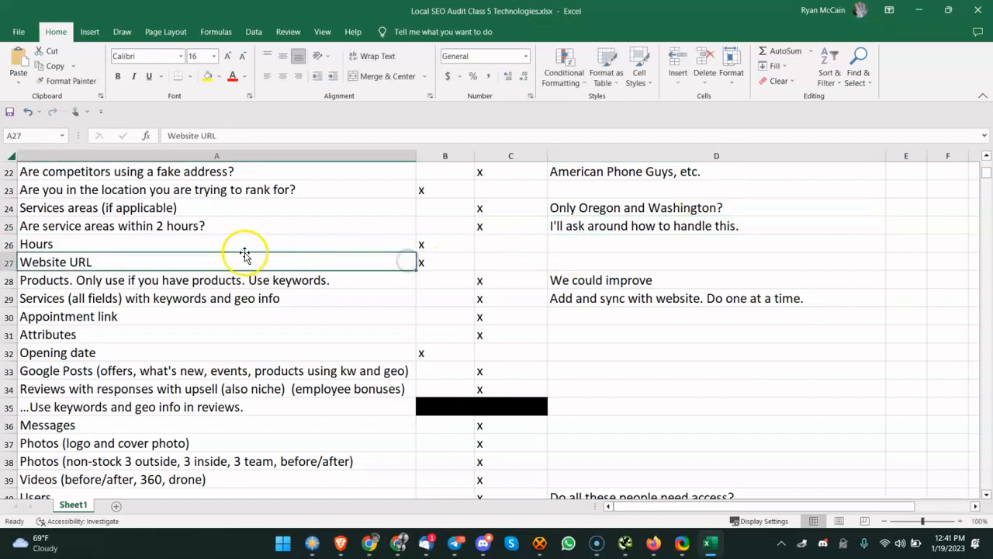
pyautogui.click(282, 242)
pyautogui.click(260, 264)
pyautogui.click(368, 239)
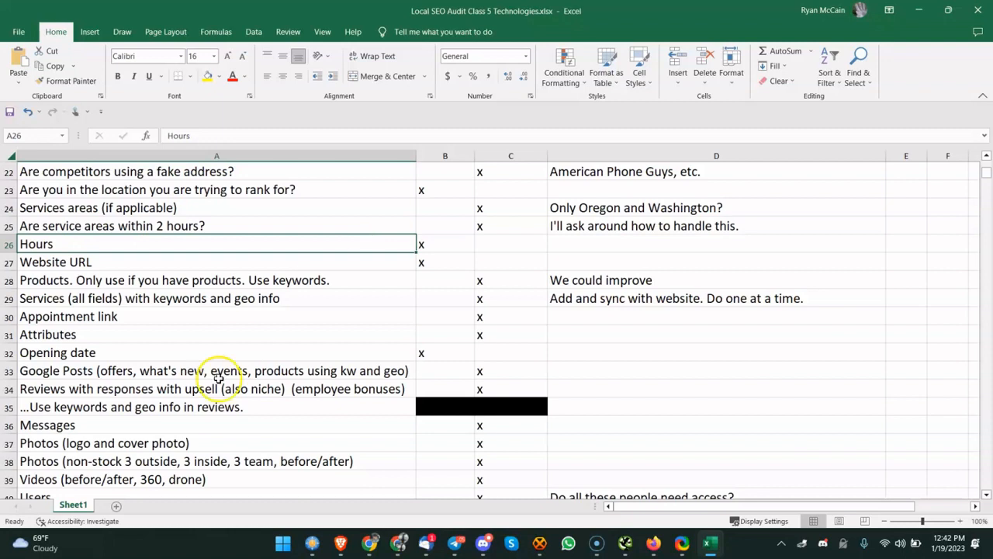
pyautogui.click(282, 543)
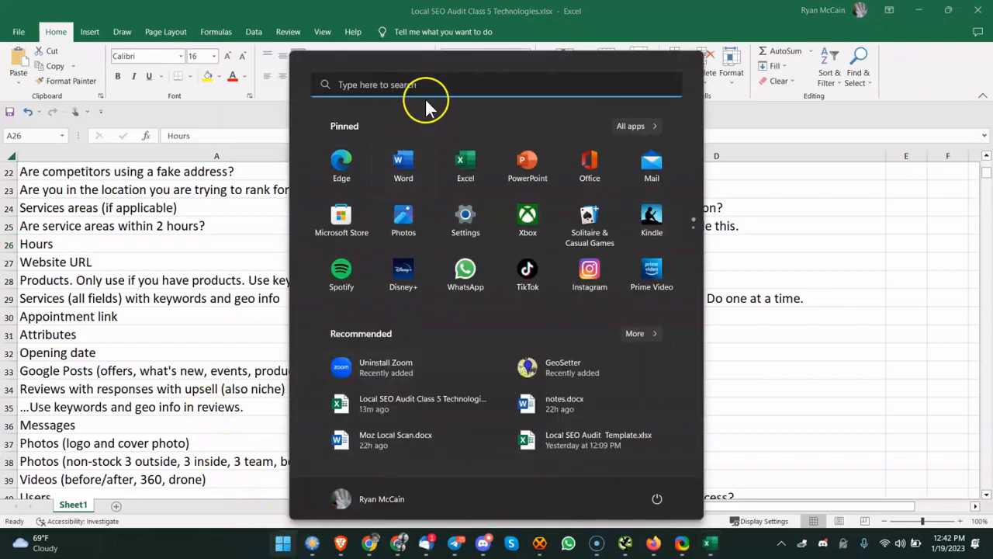
pyautogui.click(428, 83)
pyautogui.write('carperenr')
pyautogui.press('BackSpace')
pyautogui.press('BackSpace')
pyautogui.press('BackSpace')
pyautogui.press('BackSpace')
pyautogui.press('BackSpace')
pyautogui.press('BackSpace')
pyautogui.press('BackSpace')
pyautogui.press('BackSpace')
pyautogui.press('BackSpace')
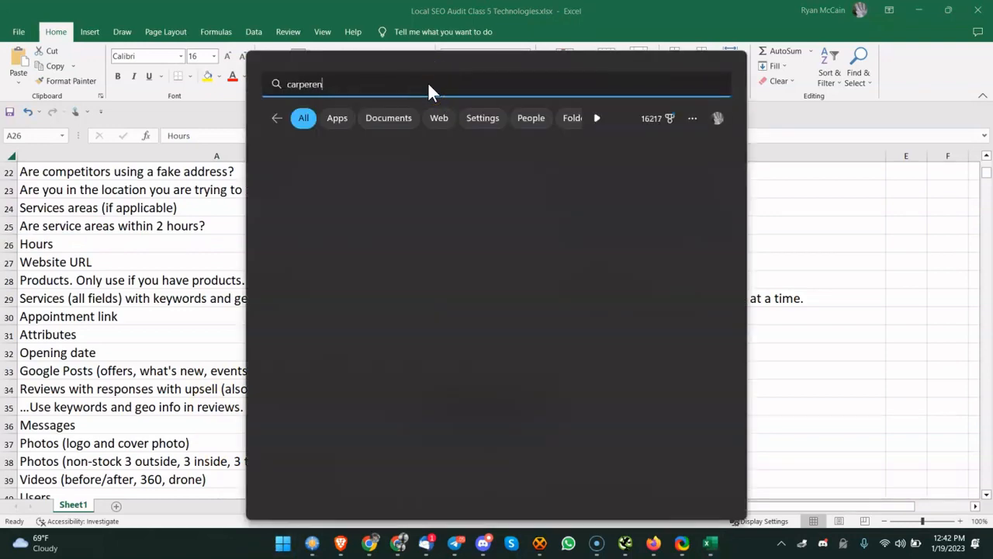
pyautogui.click(133, 289)
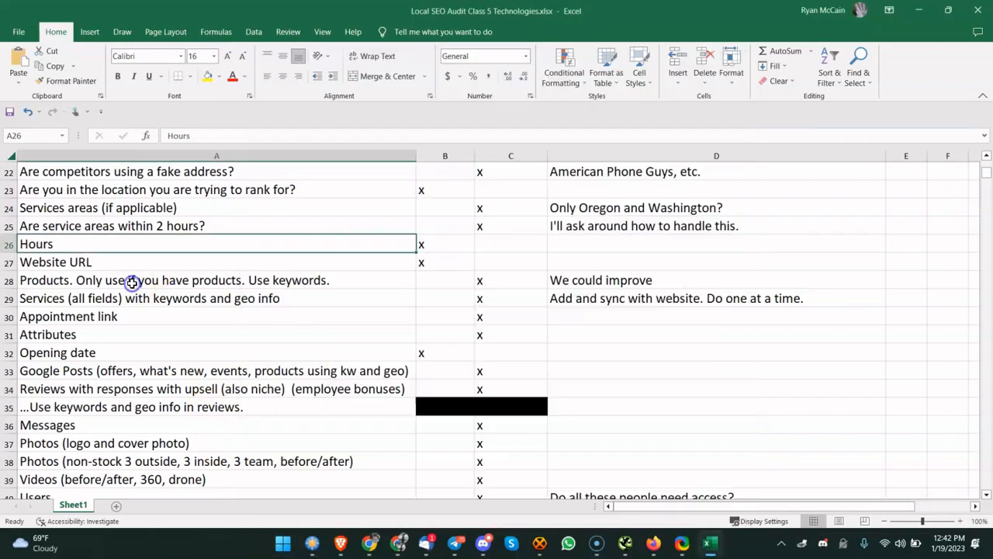
# Select the "Products" check in A28 and the "Services (all fields) with keywords and geo info" check in A29
pyautogui.click(225, 301)
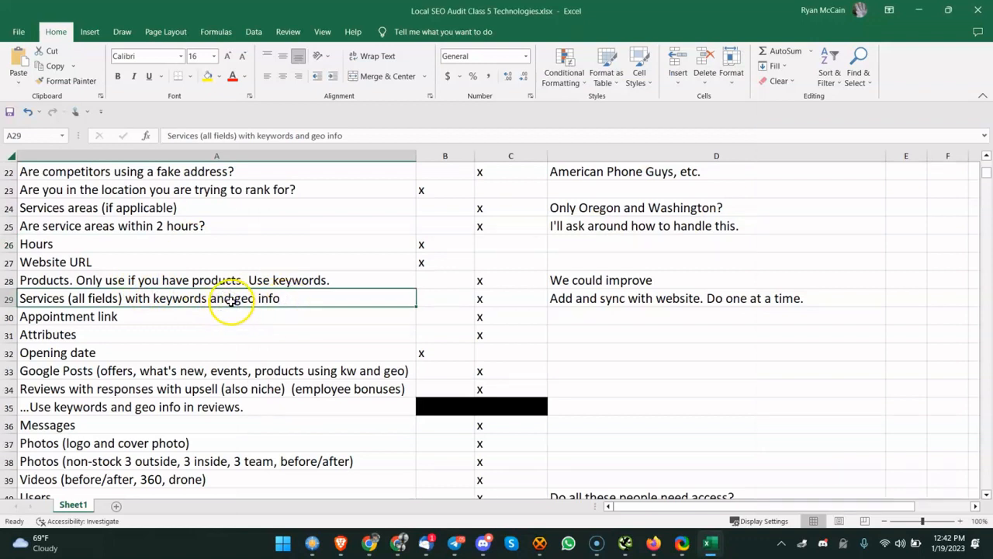
pyautogui.click(322, 282)
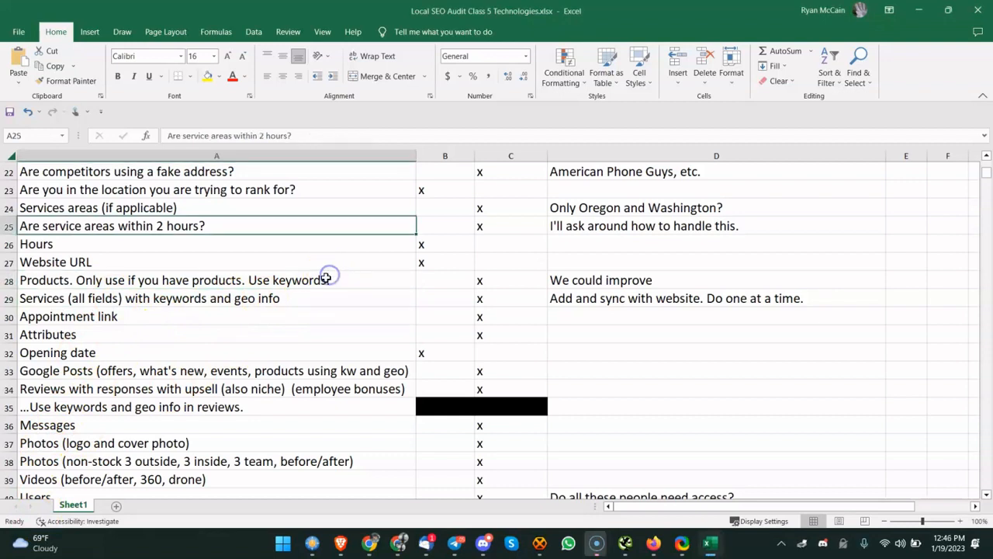
pyautogui.click(334, 279)
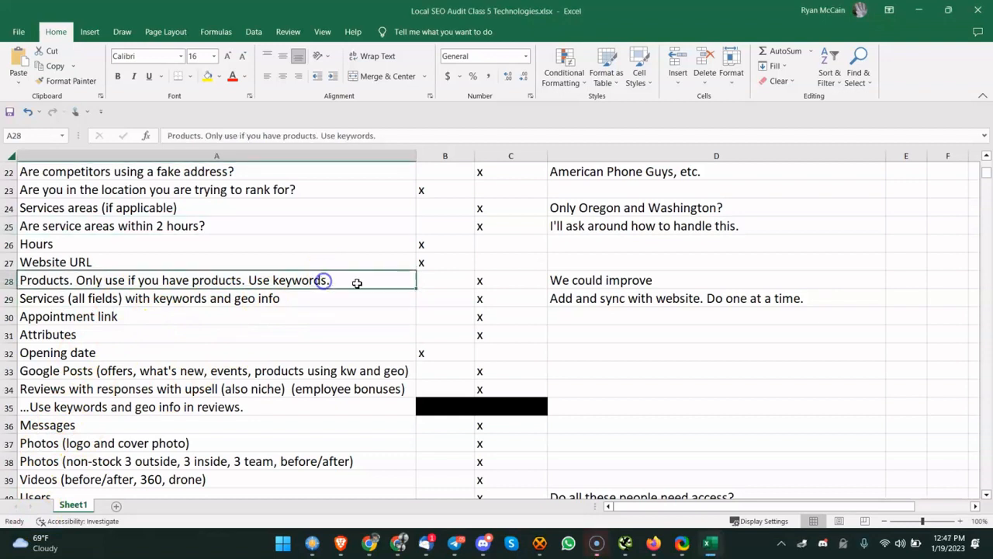
pyautogui.click(288, 302)
# Switch to Chrome, open the service editor of the Class 5 Technologies business profile and close it
pyautogui.click(371, 545)
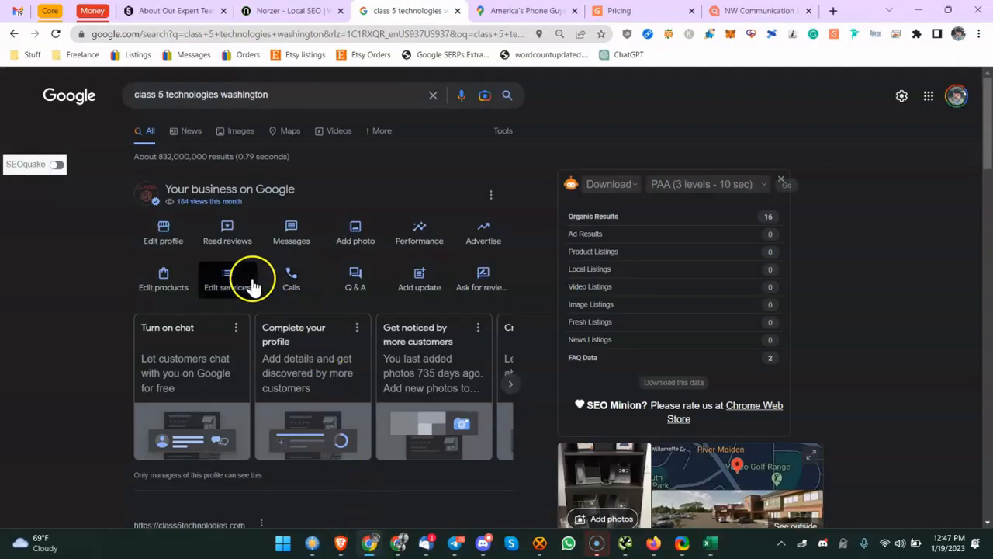
pyautogui.click(220, 283)
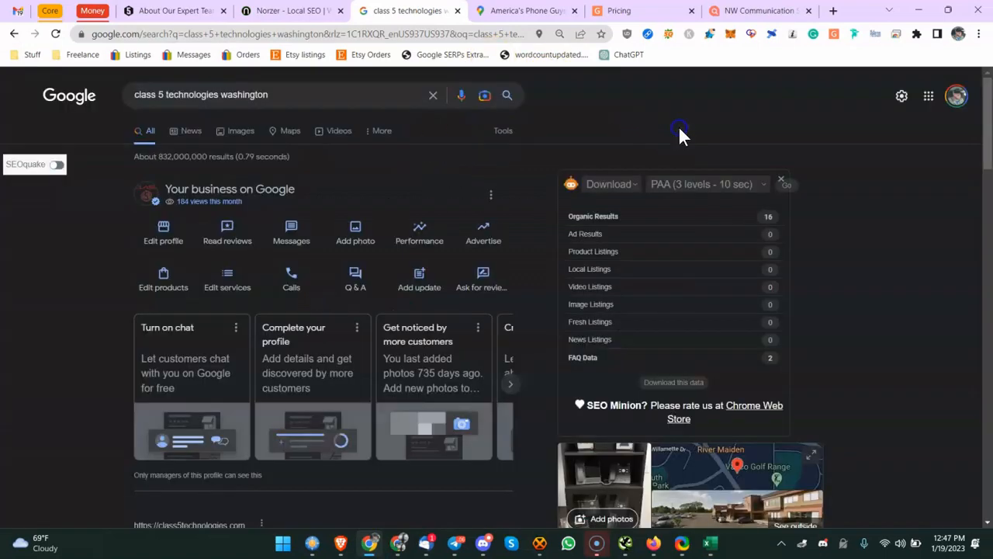
pyautogui.click(682, 122)
pyautogui.click(483, 542)
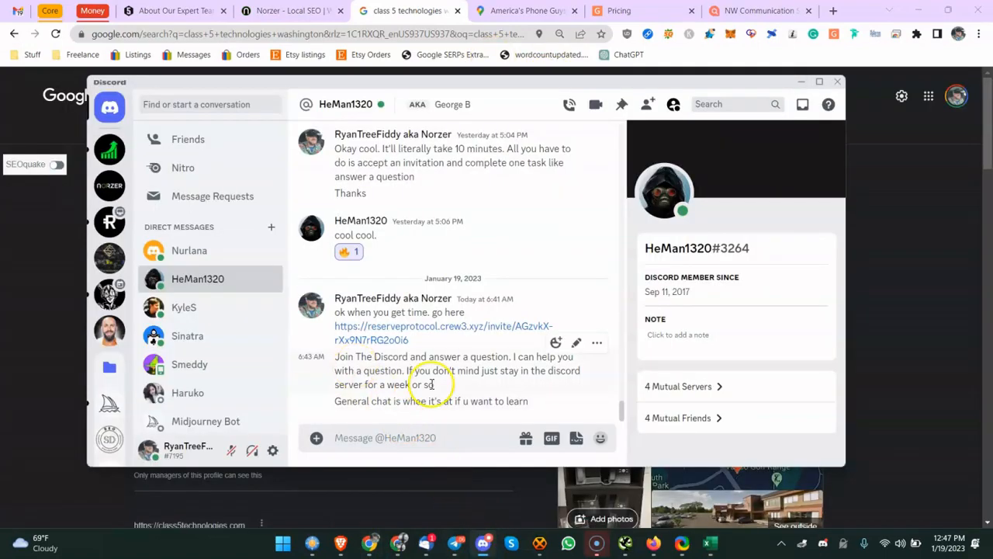
pyautogui.click(484, 518)
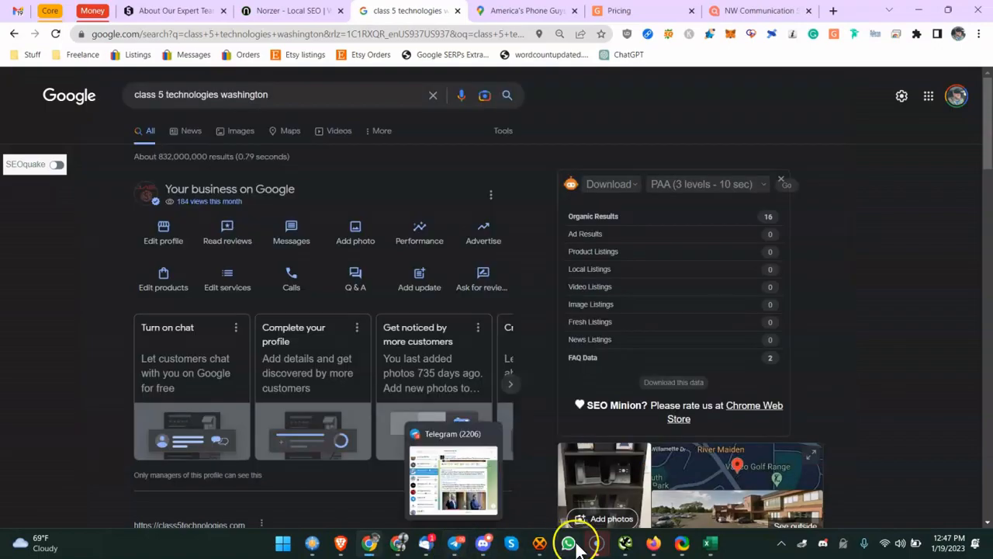
# Select the "Appointment link" check in A30 of the Excel checklist and switch back to the Class 5 Google results in Chrome
pyautogui.click(711, 542)
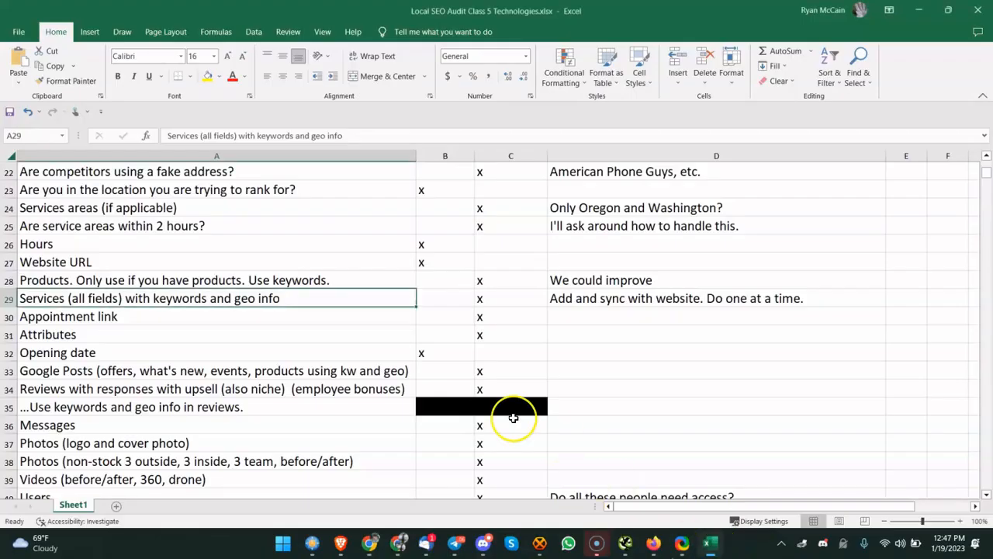
pyautogui.click(218, 317)
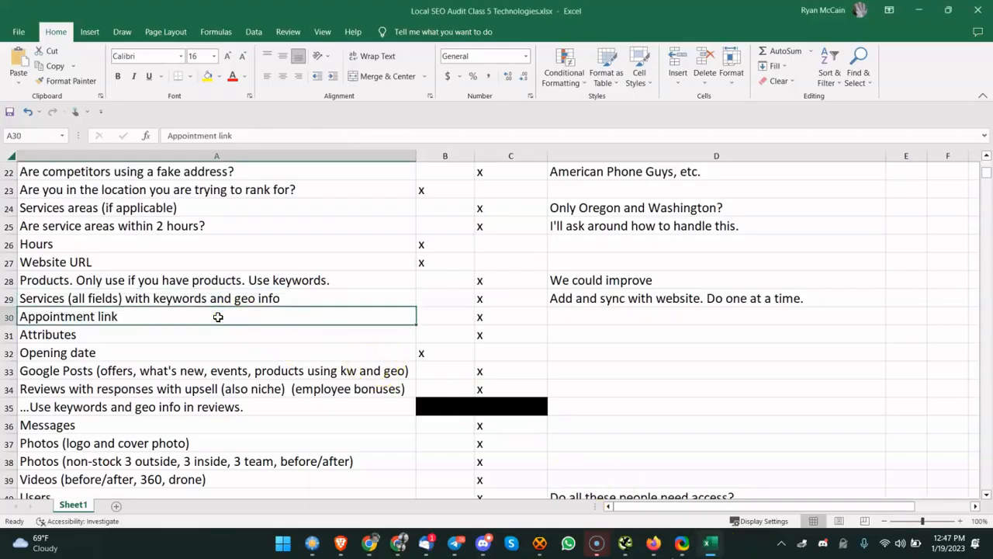
pyautogui.scroll(-1, 201, 311)
pyautogui.click(371, 542)
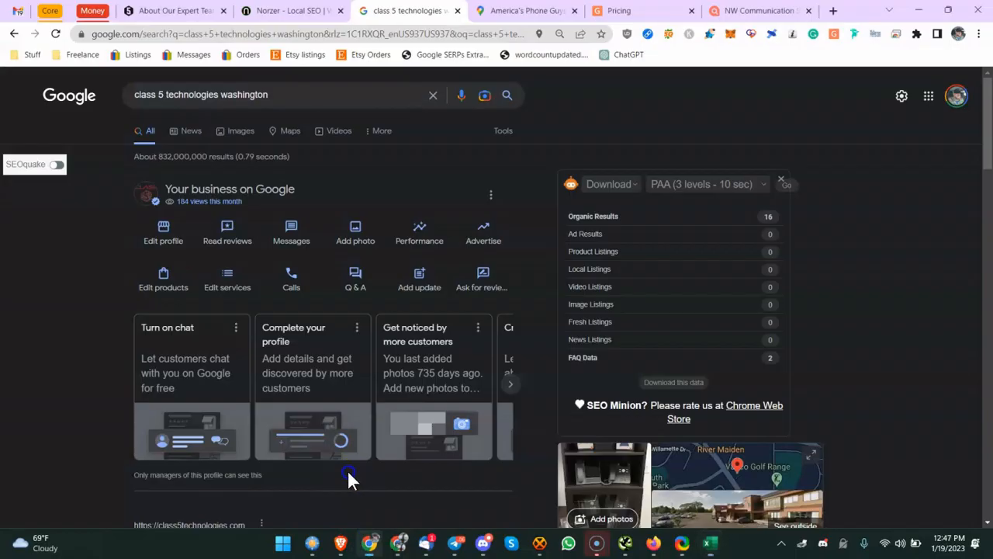
# Open the Class 5 business information editor and review the additional hours and the "From the business" ownership attributes
pyautogui.click(173, 227)
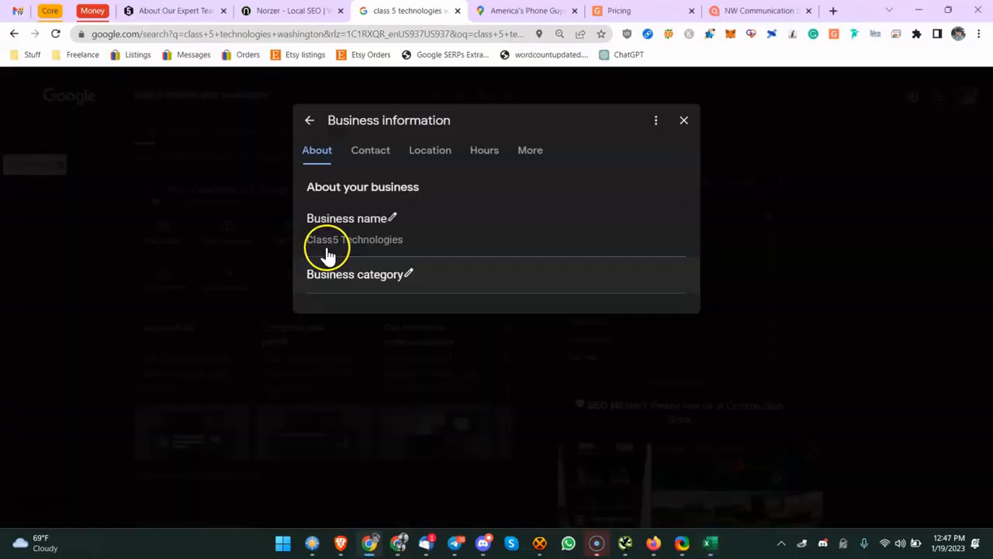
pyautogui.scroll(-15, 361, 240)
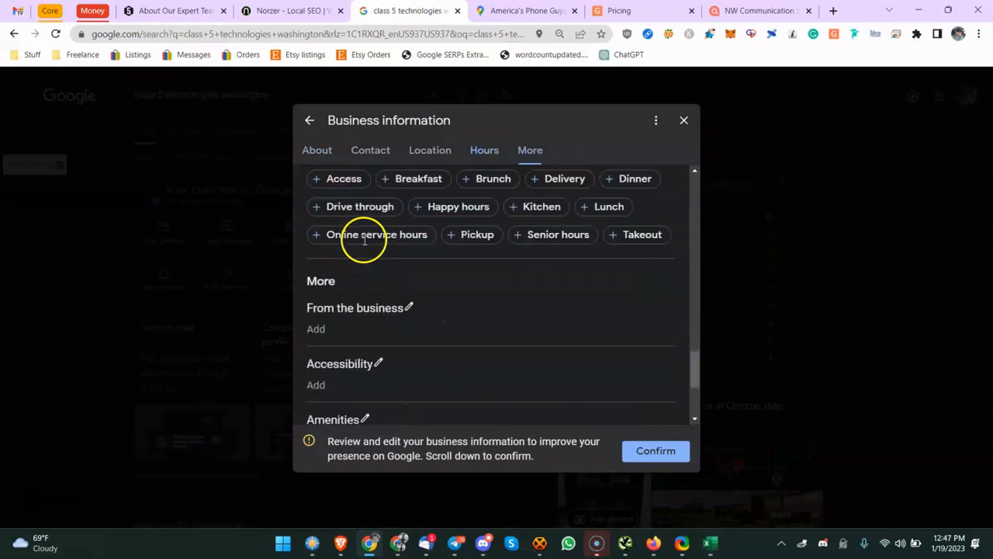
pyautogui.scroll(-3, 361, 248)
pyautogui.scroll(5, 362, 257)
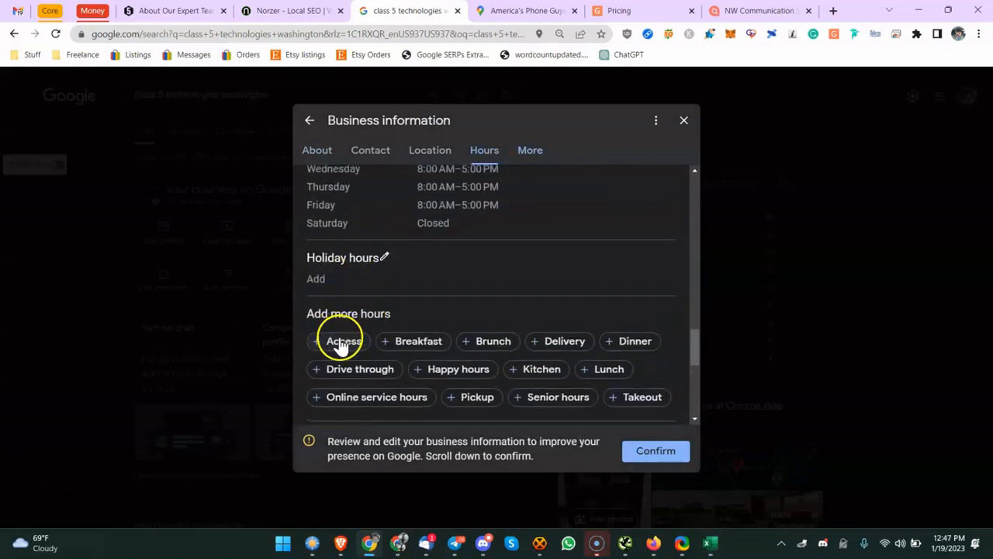
pyautogui.scroll(-1, 351, 266)
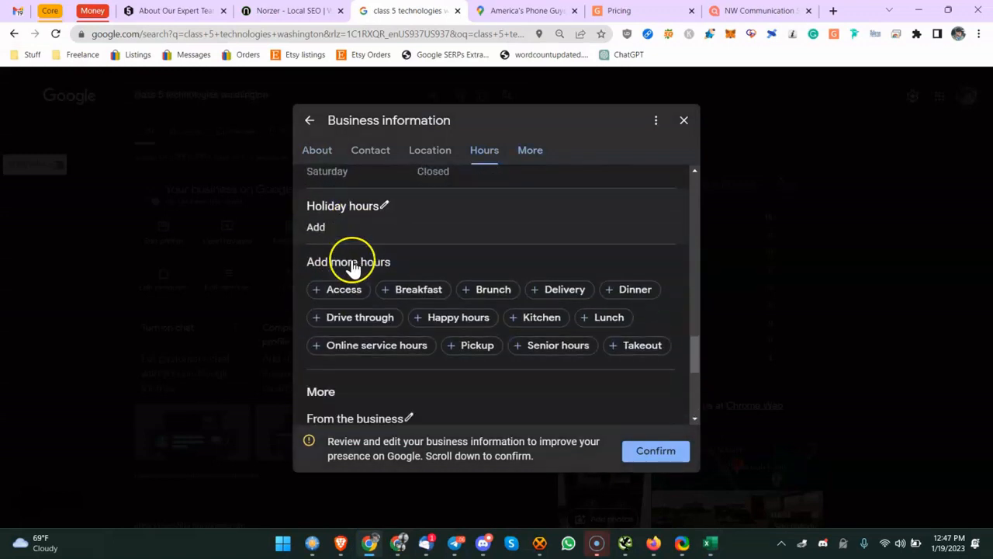
pyautogui.scroll(-3, 352, 266)
pyautogui.click(334, 289)
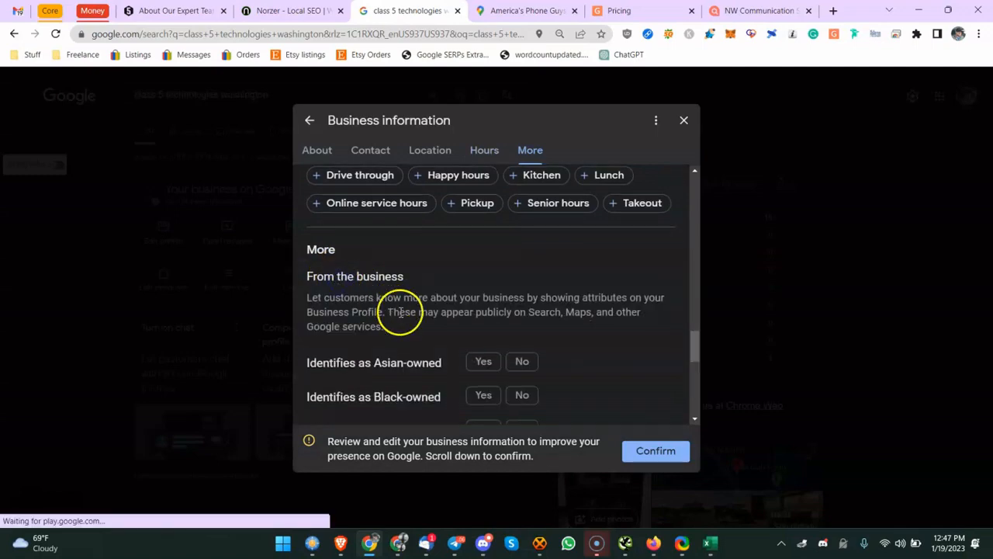
pyautogui.scroll(-3, 403, 303)
pyautogui.scroll(1, 407, 280)
pyautogui.scroll(-3, 380, 291)
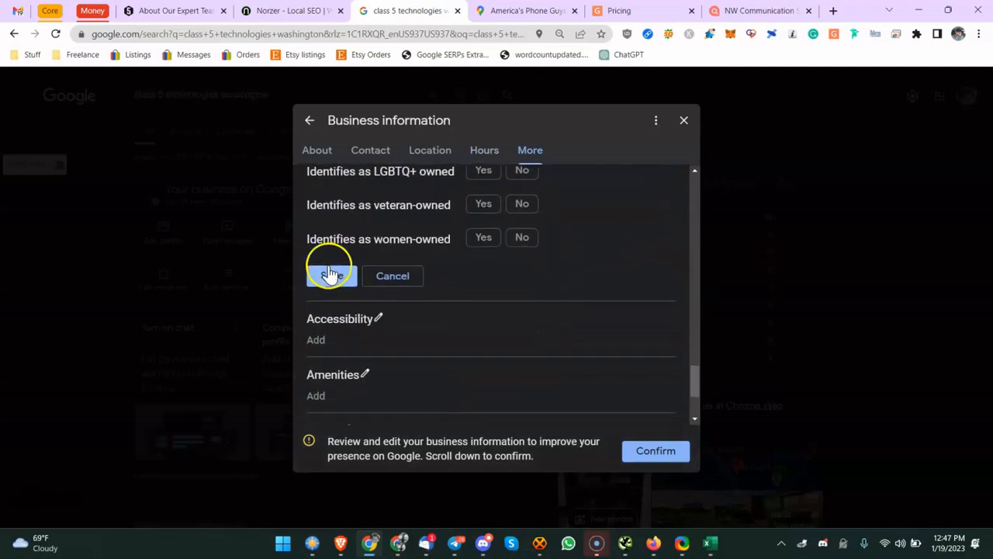
# Review the location and service area, open the Accessibility attributes, and leave the business information editor without saving
pyautogui.click(317, 148)
pyautogui.scroll(-10, 373, 291)
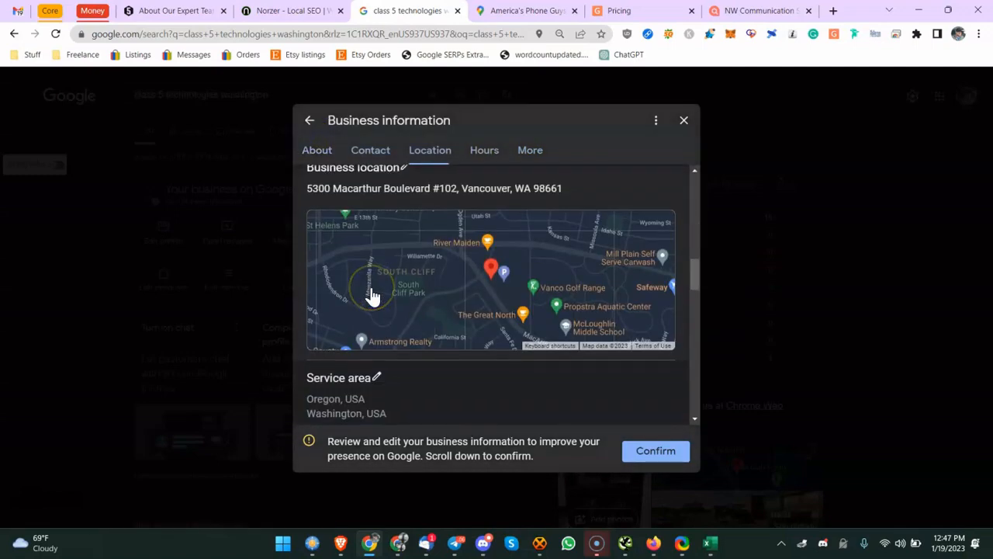
pyautogui.scroll(-12, 373, 295)
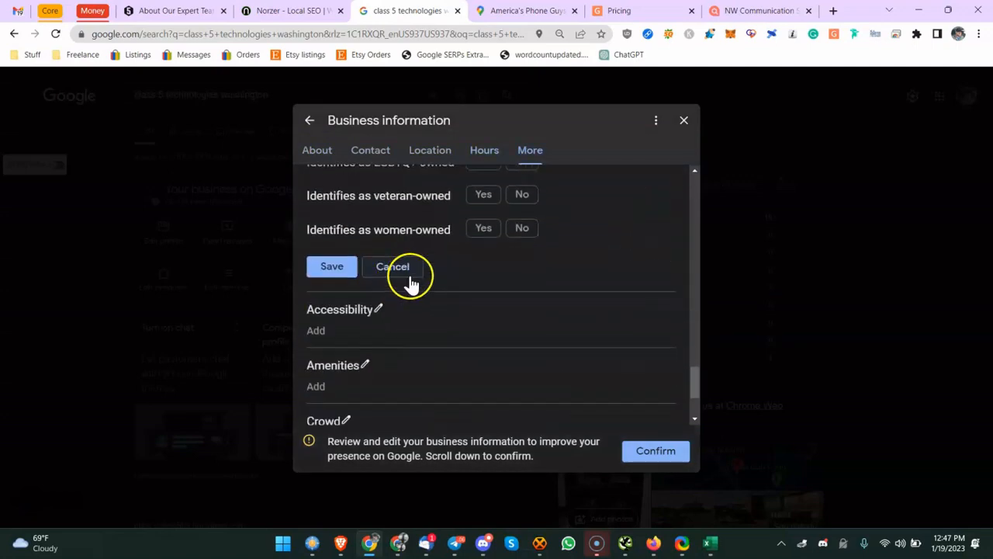
pyautogui.click(377, 309)
pyautogui.scroll(-5, 365, 256)
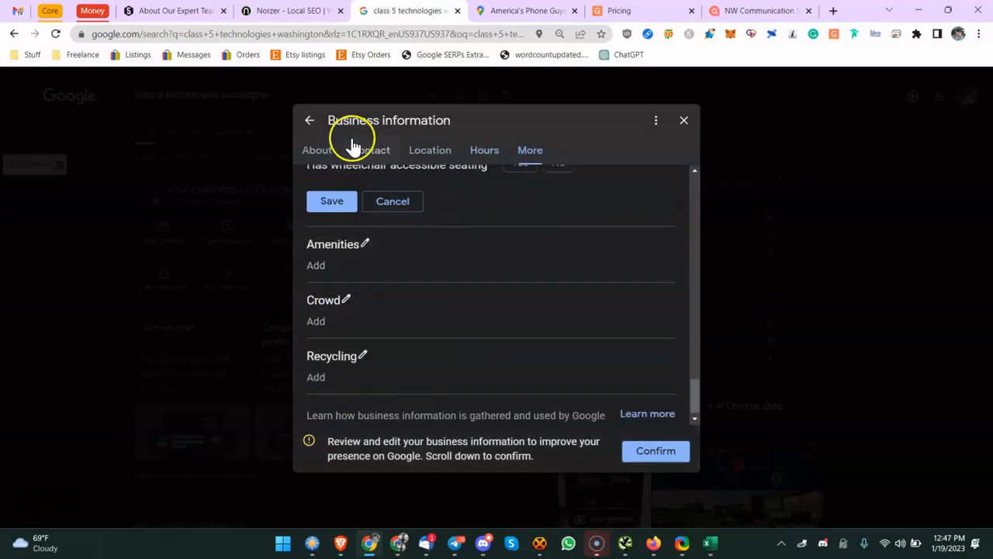
pyautogui.click(384, 155)
pyautogui.click(311, 122)
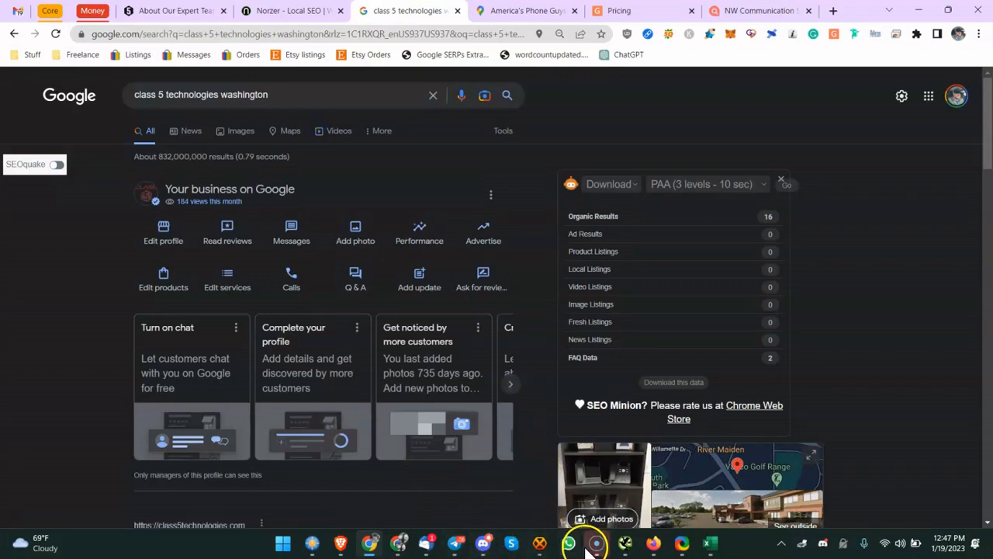
# Switch to the Excel checklist and select the "Opening date", "Google Posts" and "Reviews with responses" checks in A32, A33 and A34
pyautogui.click(709, 544)
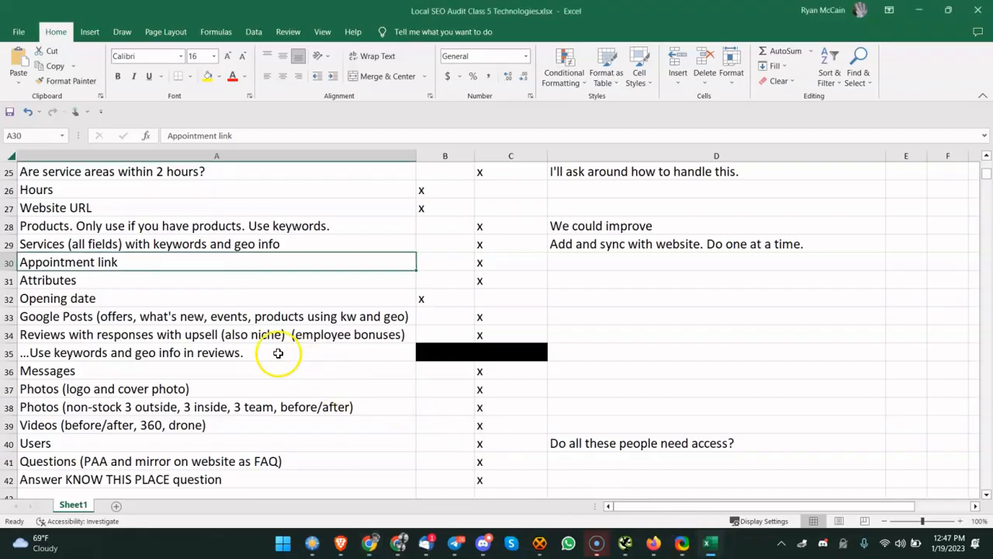
pyautogui.click(191, 301)
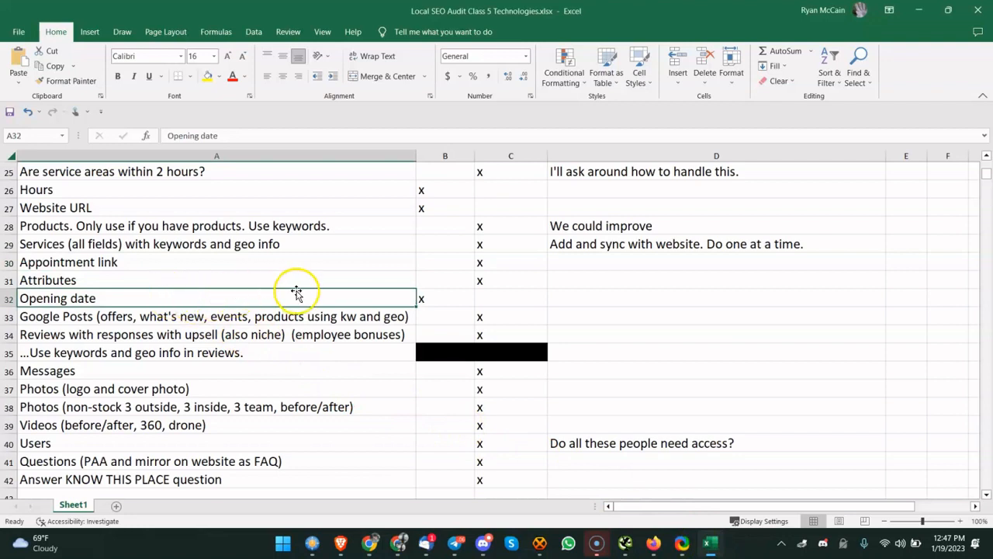
pyautogui.click(172, 320)
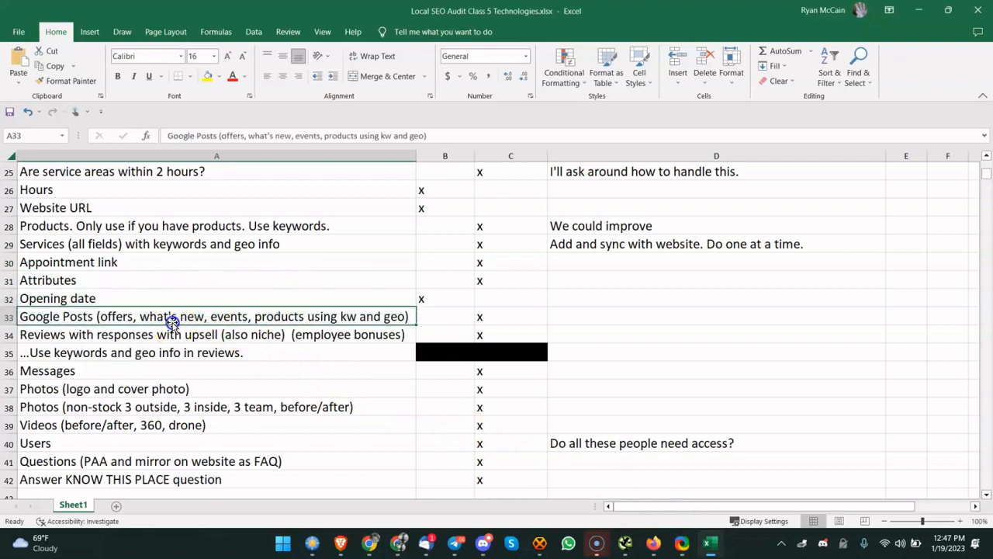
pyautogui.click(257, 330)
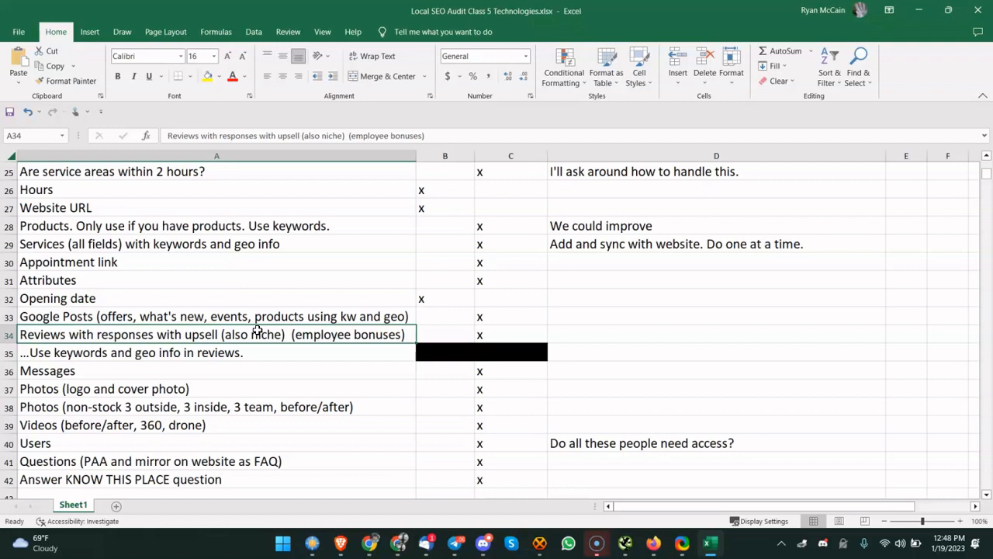
# Select the "Appointment link" check in A30, the review keywords check in A35 and the "Messages" check in A36
pyautogui.click(261, 264)
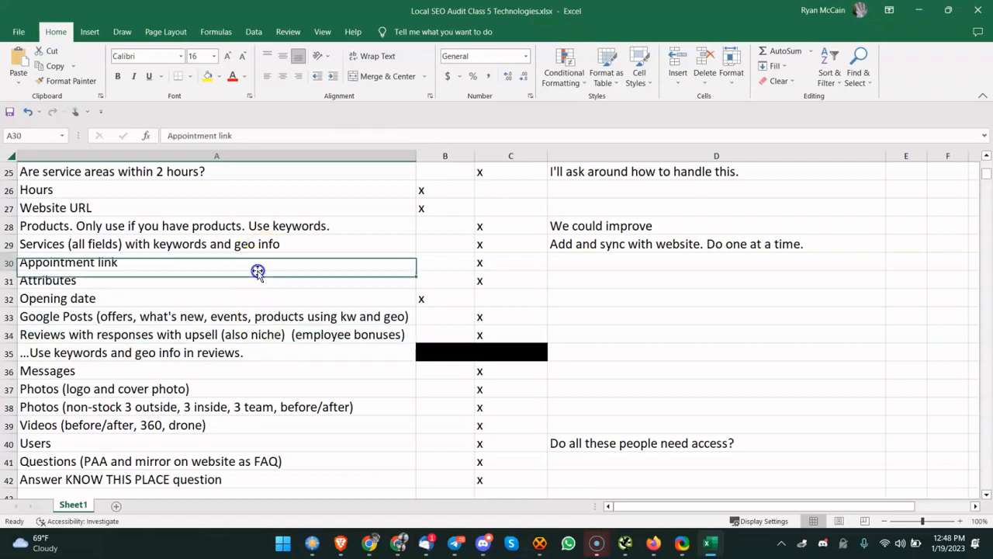
pyautogui.click(218, 352)
pyautogui.click(176, 378)
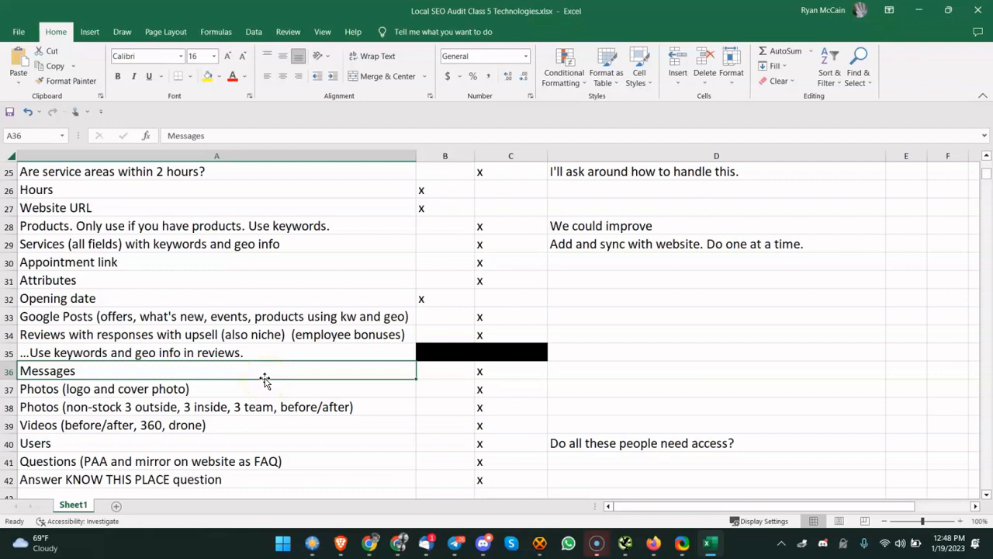
# Select the non-stock photos check in A38, the "Videos" check in A39 and the "Users" check in A40
pyautogui.click(259, 401)
pyautogui.scroll(-1, 260, 401)
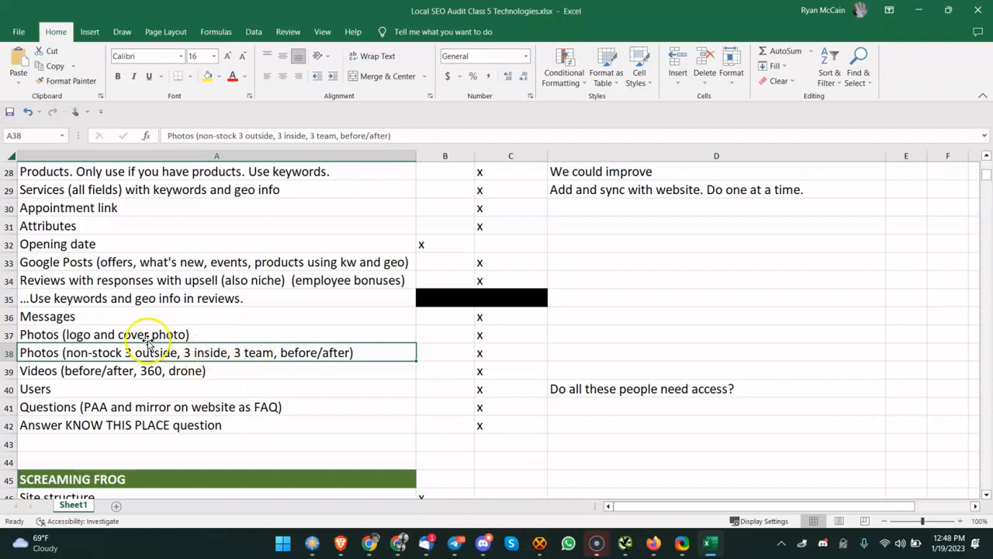
pyautogui.scroll(-1, 128, 345)
pyautogui.scroll(-1, 122, 346)
pyautogui.click(214, 316)
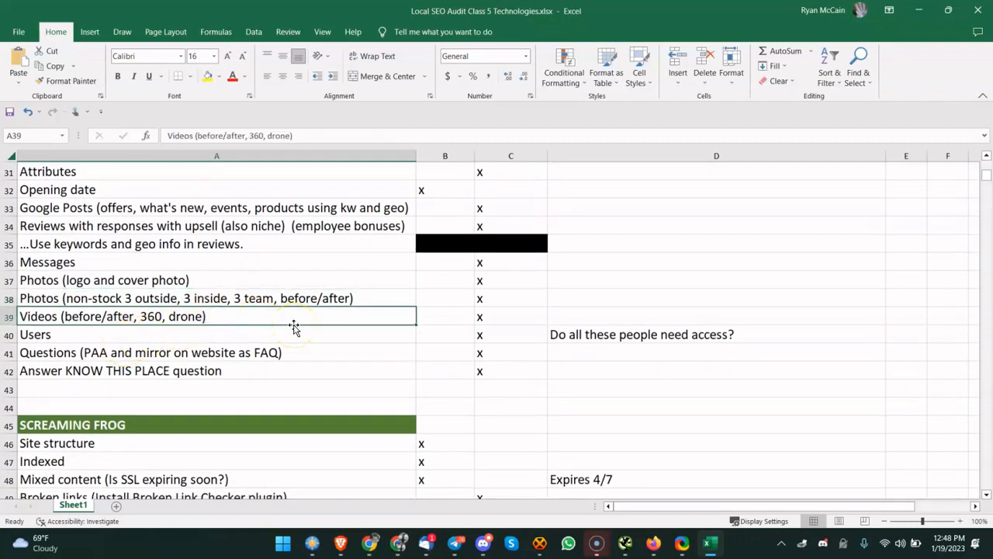
pyautogui.click(360, 295)
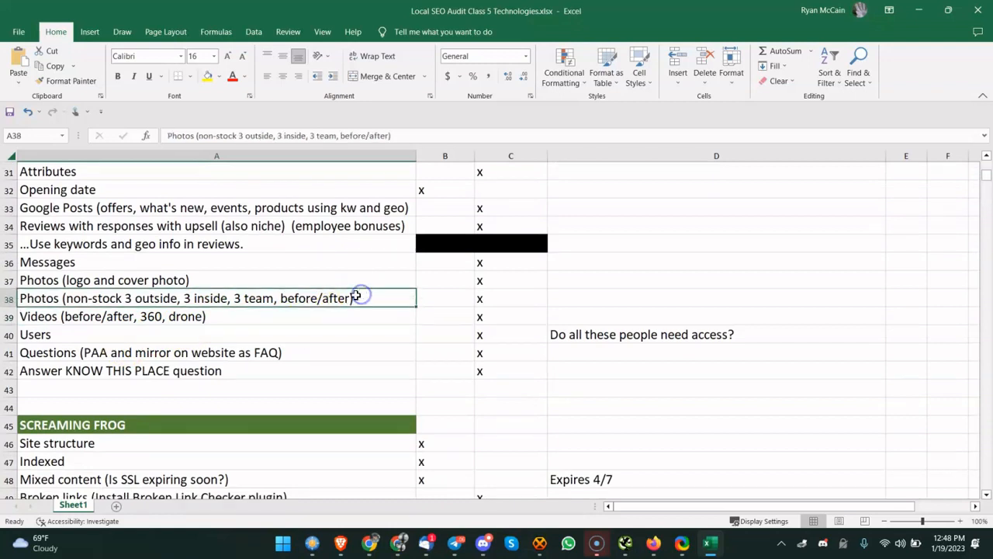
pyautogui.click(292, 330)
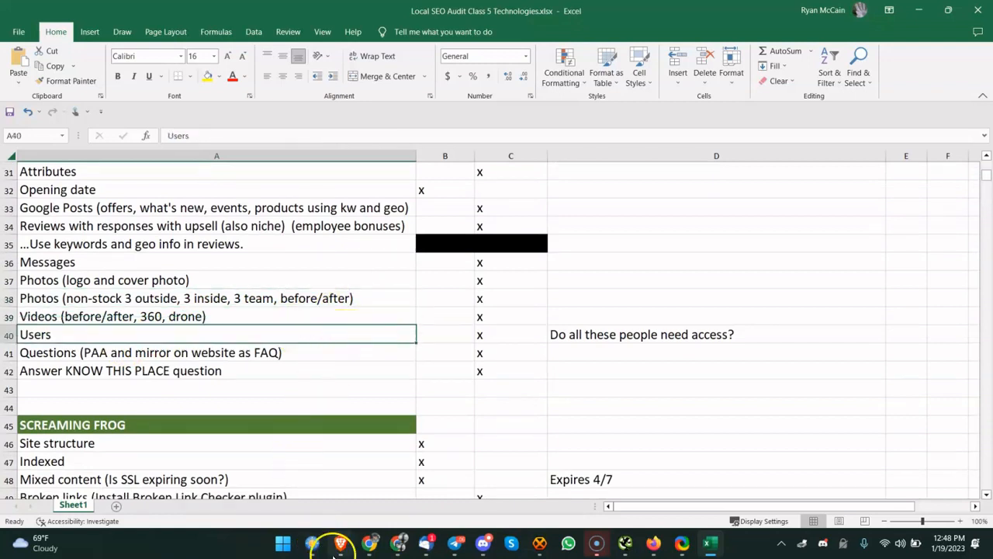
# Switch to Chrome, open the Business Profile settings of the Class 5 profile and close them
pyautogui.click(368, 543)
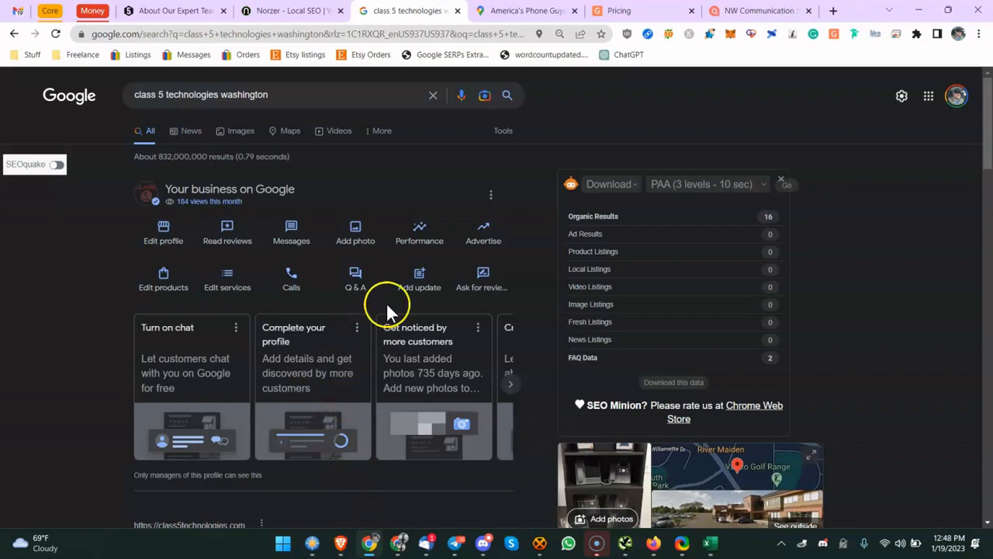
pyautogui.click(497, 190)
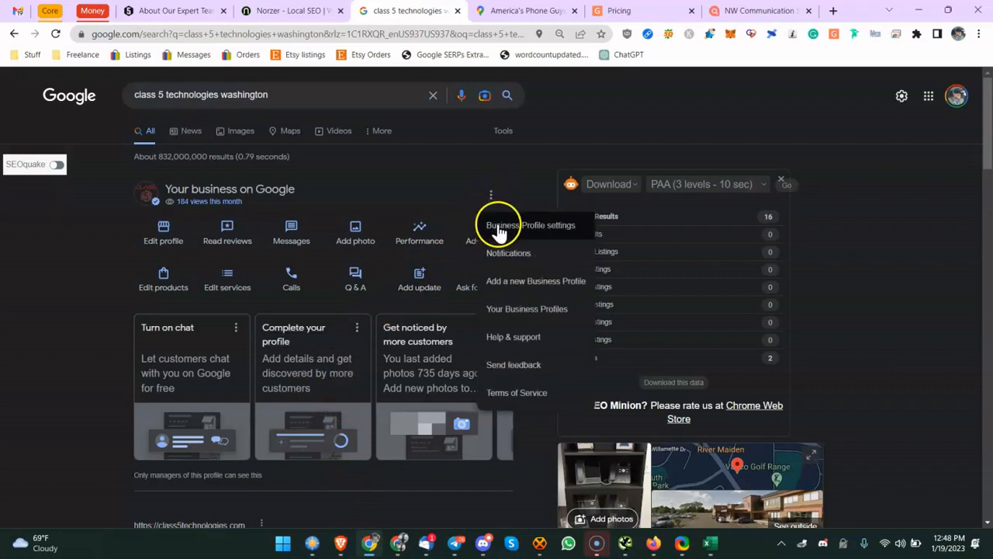
pyautogui.click(498, 224)
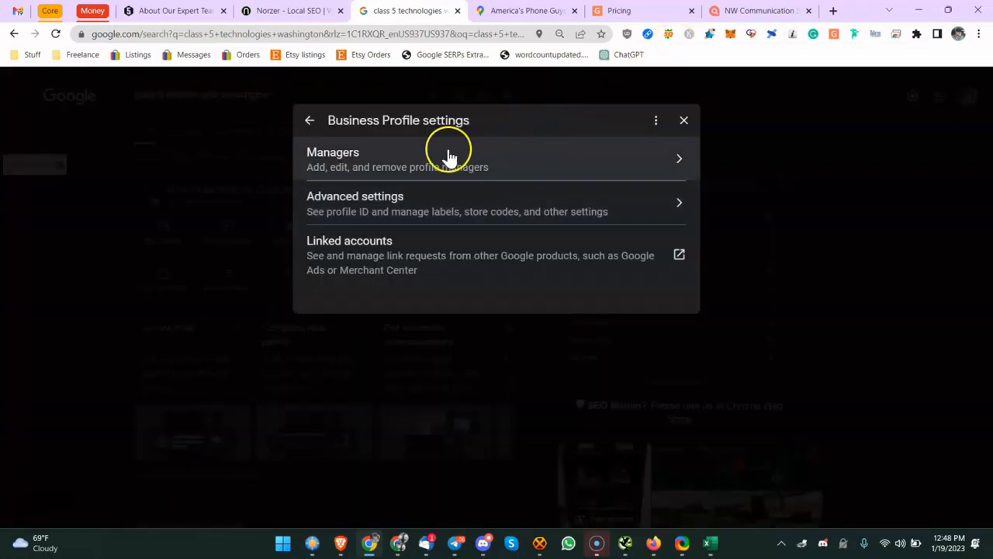
pyautogui.click(746, 240)
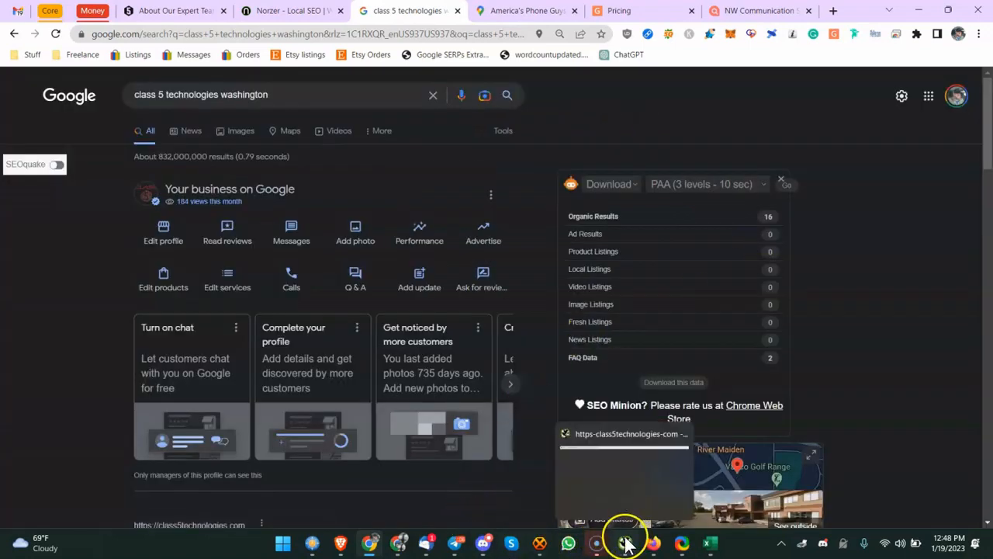
# Switch to the Excel checklist and select the "Questions (PAA and mirror on website as FAQ)" check in A41
pyautogui.click(708, 543)
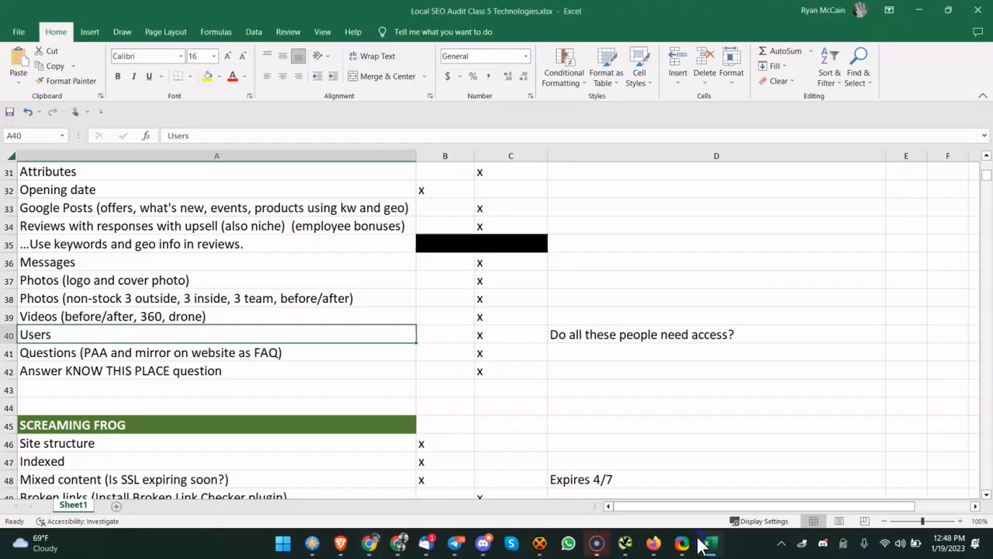
pyautogui.click(205, 362)
pyautogui.click(221, 354)
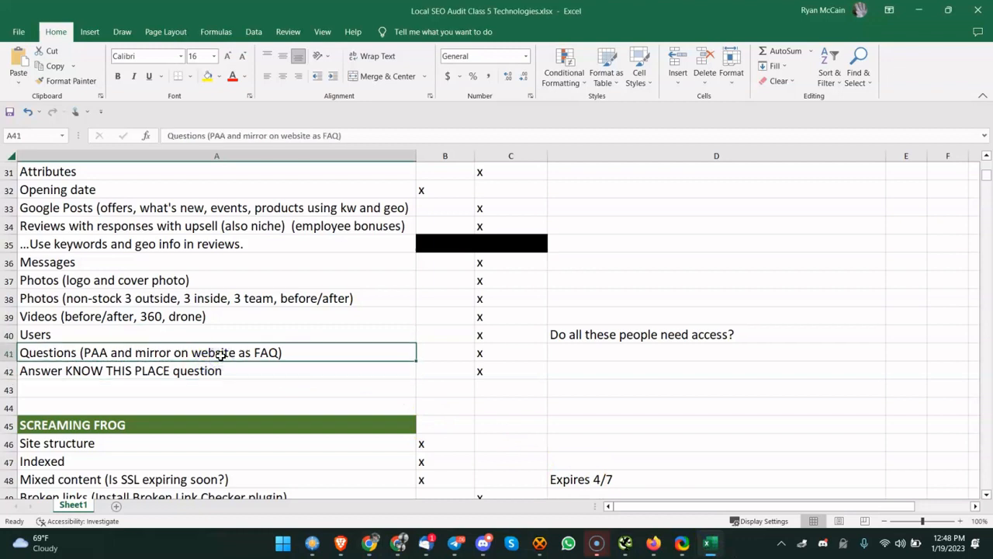
# Switch to Chrome and examine the products, questions and answers, and reviews in the Class5 Technologies business listing
pyautogui.click(375, 542)
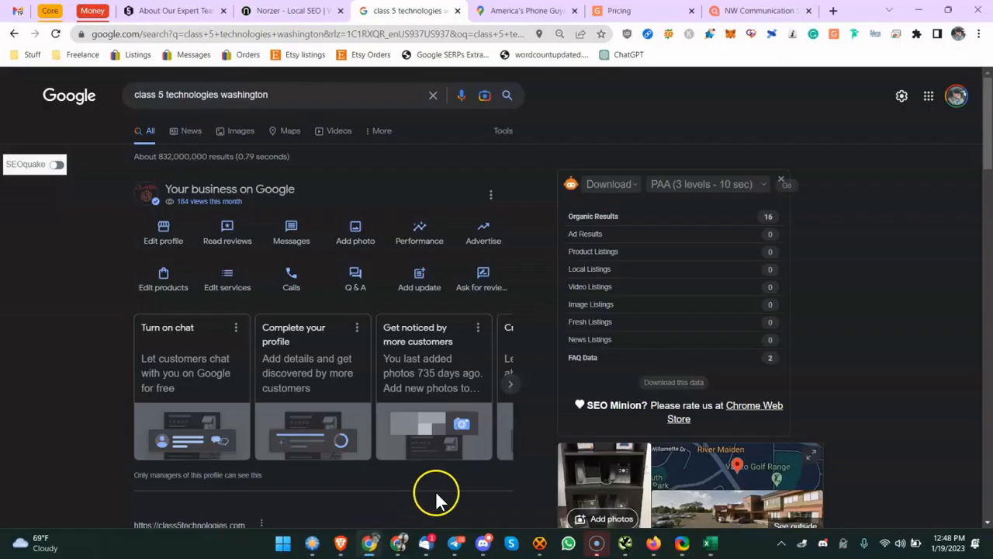
pyautogui.scroll(-2, 658, 347)
pyautogui.scroll(-7, 658, 347)
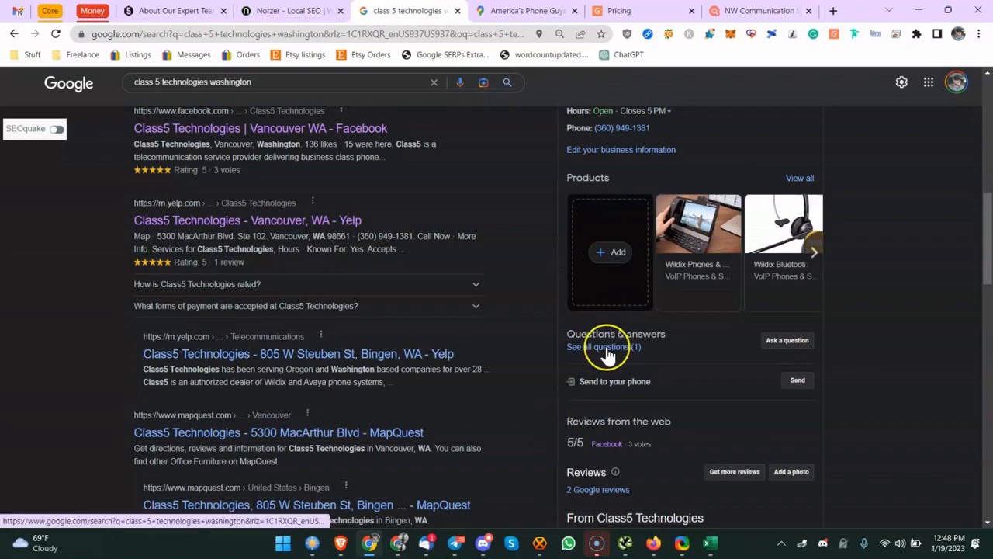
pyautogui.scroll(-3, 625, 348)
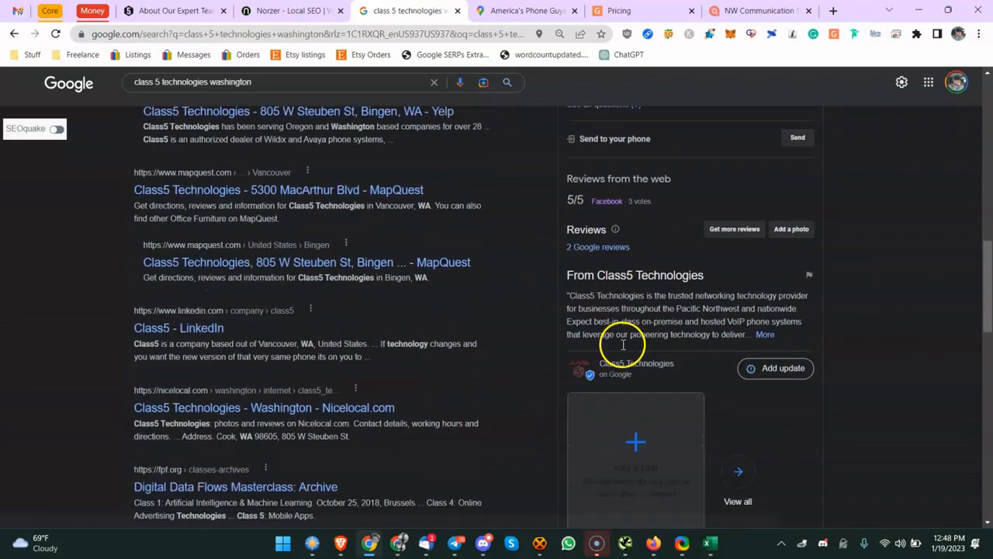
pyautogui.scroll(6, 619, 343)
pyautogui.scroll(1, 637, 315)
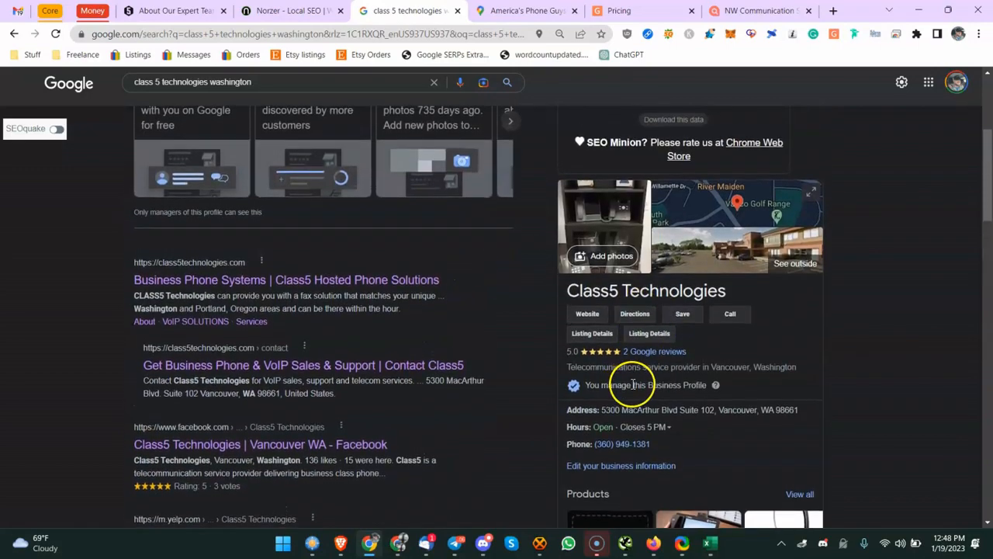
pyautogui.scroll(-3, 562, 368)
pyautogui.scroll(-2, 666, 341)
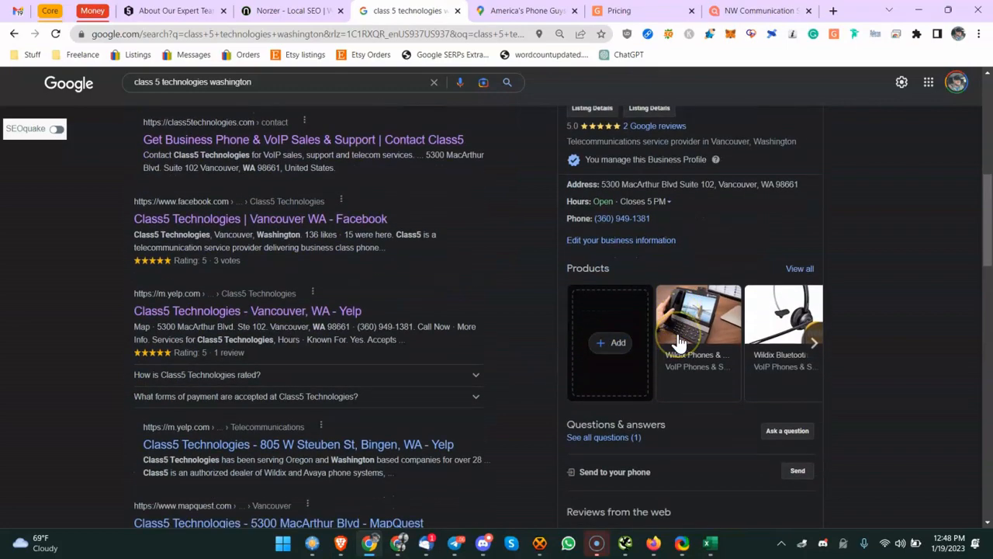
# Switch to the Excel checklist, select "Messages" in A36 and "Indexed" in A47, and review the SCREAMING FROG section
pyautogui.click(710, 543)
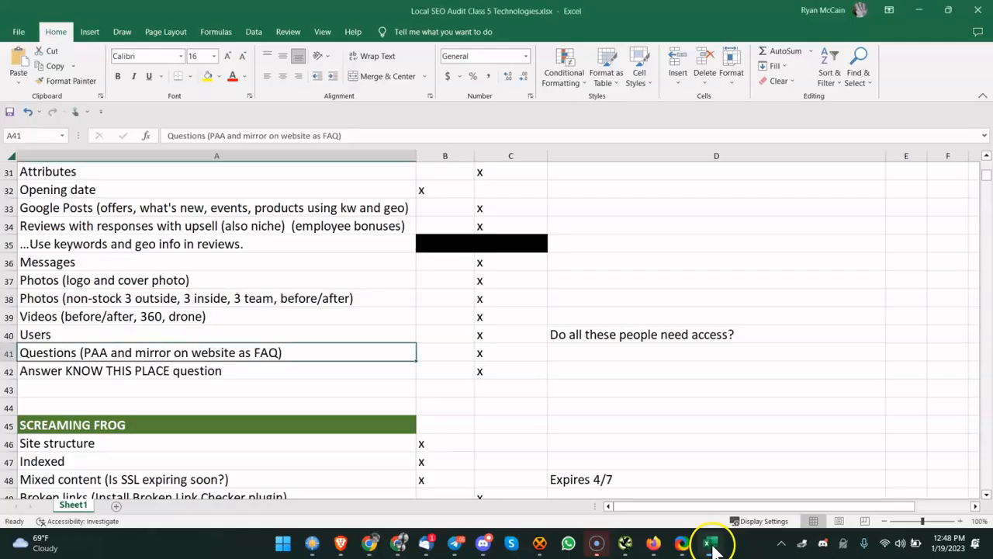
pyautogui.click(163, 267)
pyautogui.scroll(-3, 155, 279)
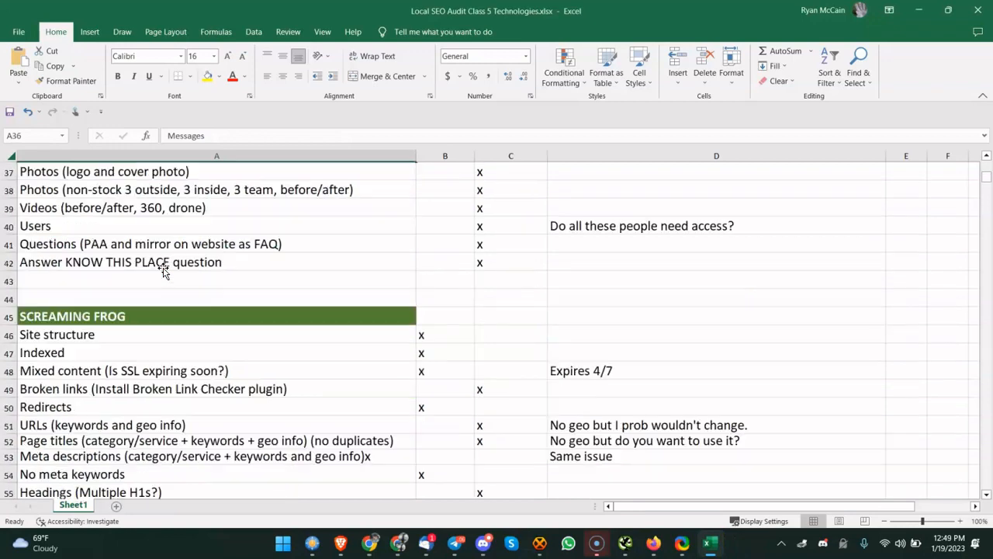
pyautogui.click(146, 309)
pyautogui.scroll(-2, 147, 294)
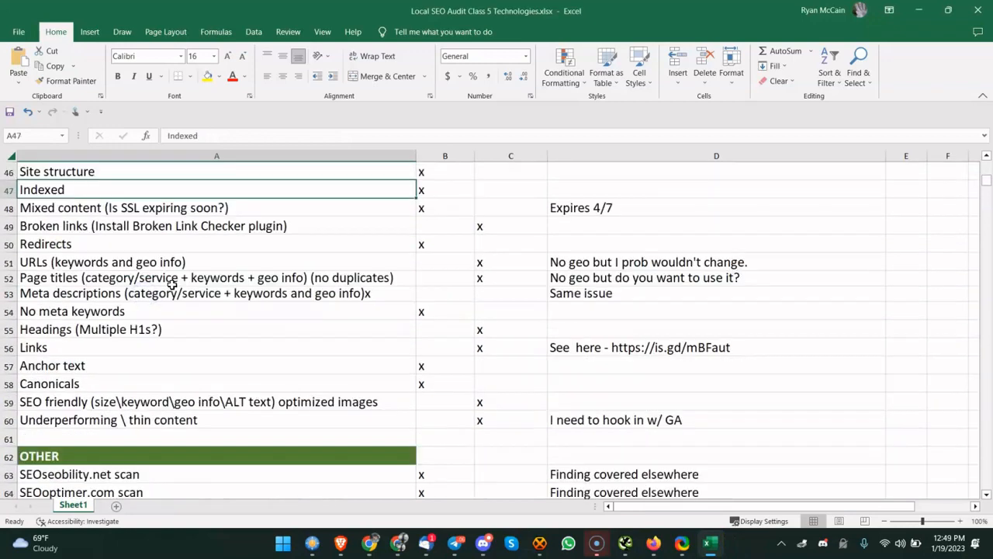
pyautogui.scroll(1, 172, 286)
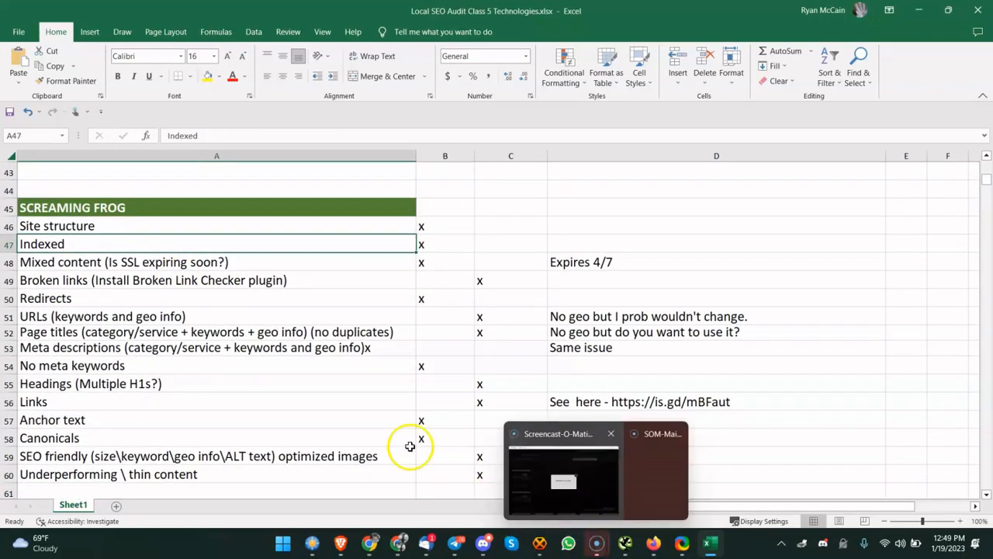
# Select "Site structure" in A46, switch to Screaming Frog and examine the site structure of class5technologies.com
pyautogui.click(402, 228)
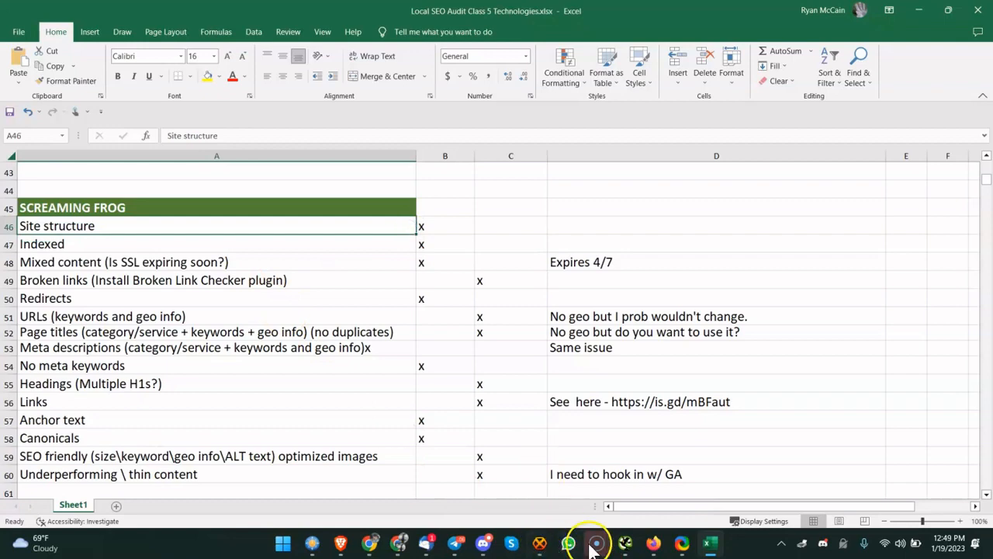
pyautogui.click(626, 543)
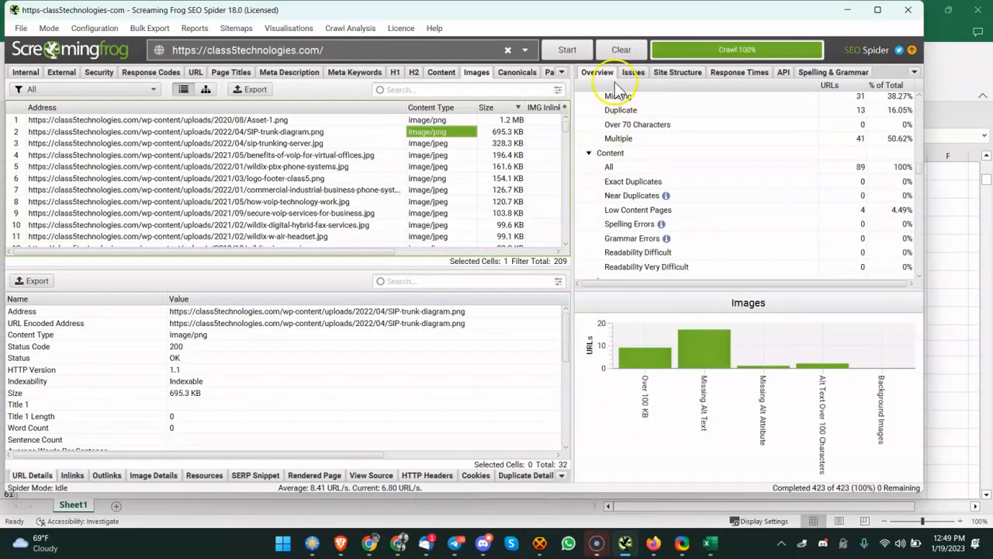
pyautogui.click(677, 72)
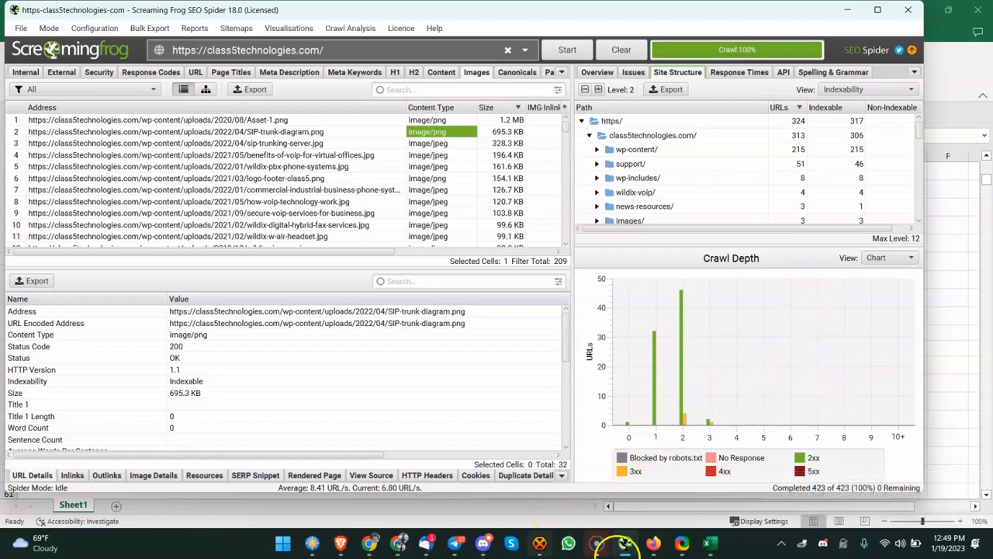
# Switch to the Excel checklist, select "Indexed" in A47 and "Mixed content" in A48, and check the SSL expiry remark in D48
pyautogui.click(707, 544)
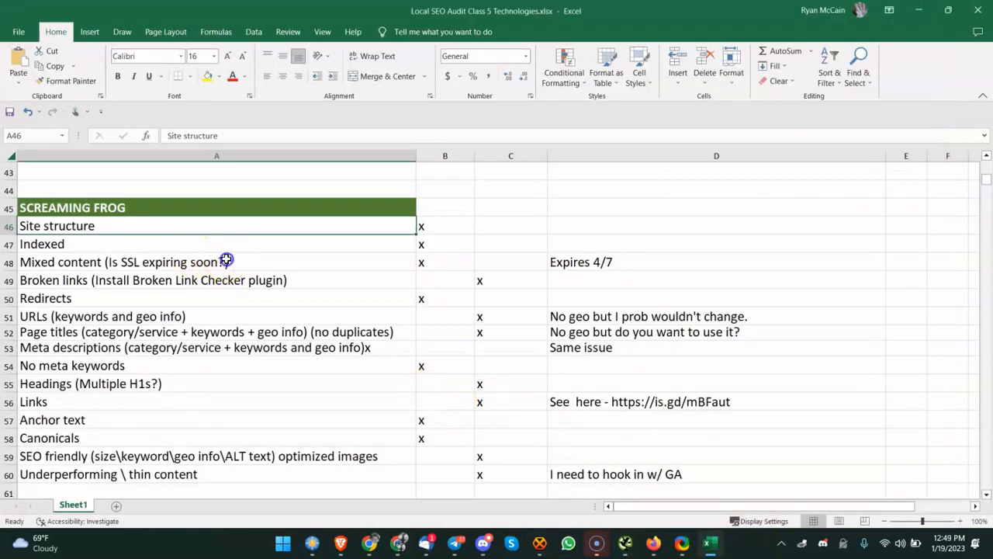
pyautogui.click(226, 260)
pyautogui.click(240, 245)
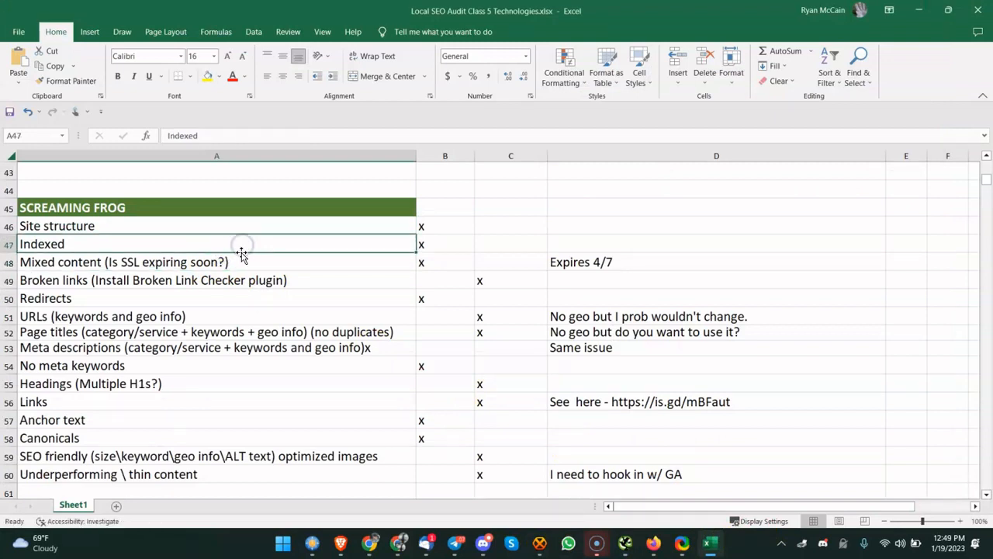
pyautogui.click(243, 260)
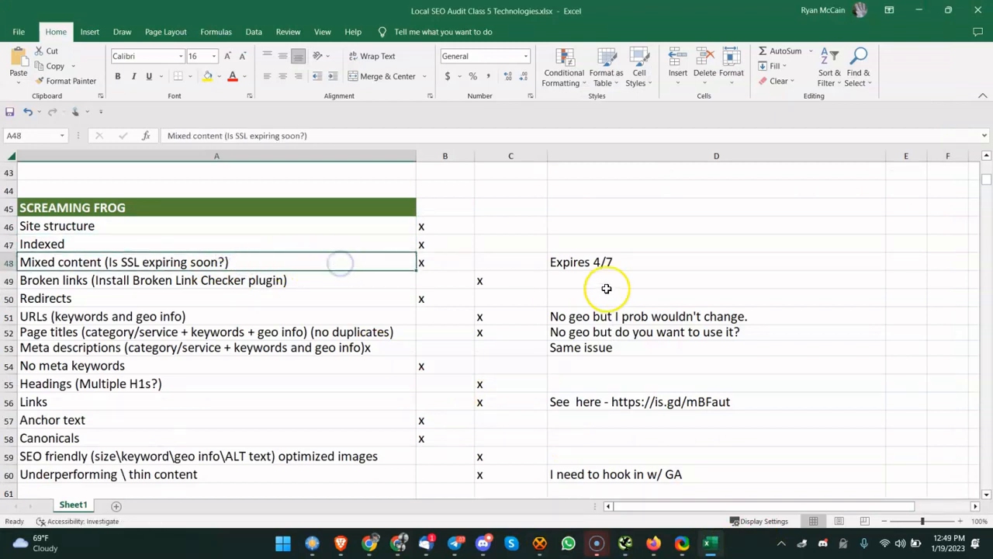
pyautogui.click(607, 289)
pyautogui.click(627, 264)
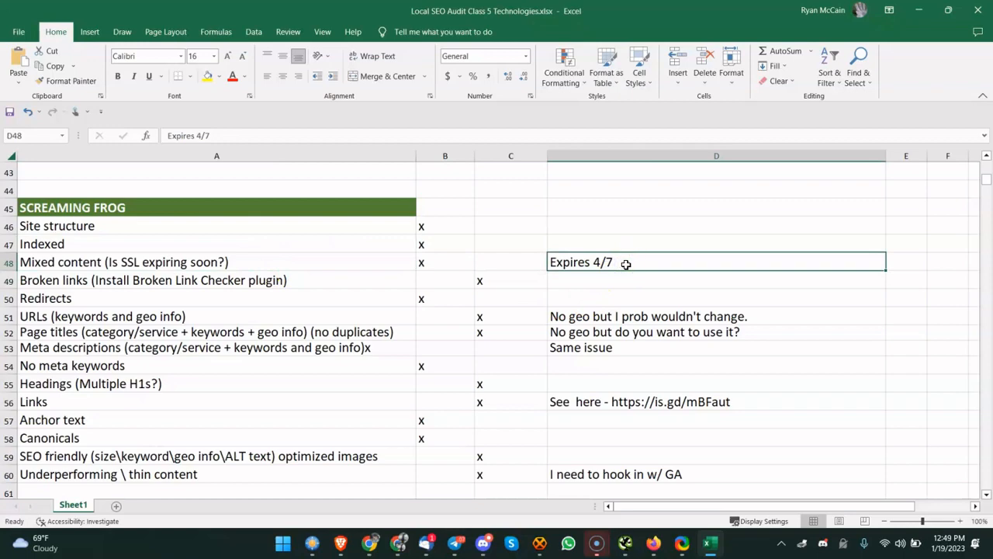
# Select B49 in the "Broken links" row, switch to Screaming Frog and open the filter choices for the crawled images
pyautogui.click(407, 278)
pyautogui.click(442, 277)
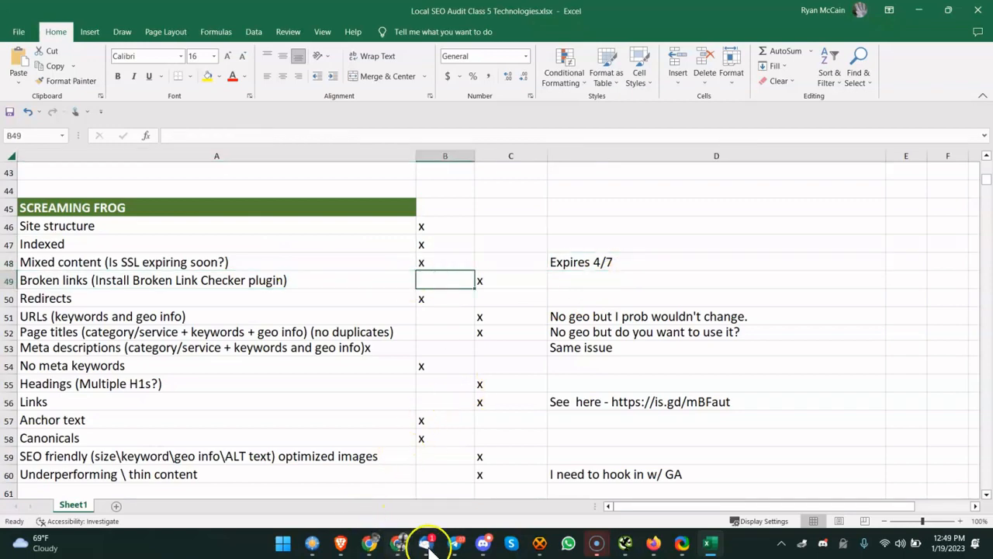
pyautogui.click(626, 543)
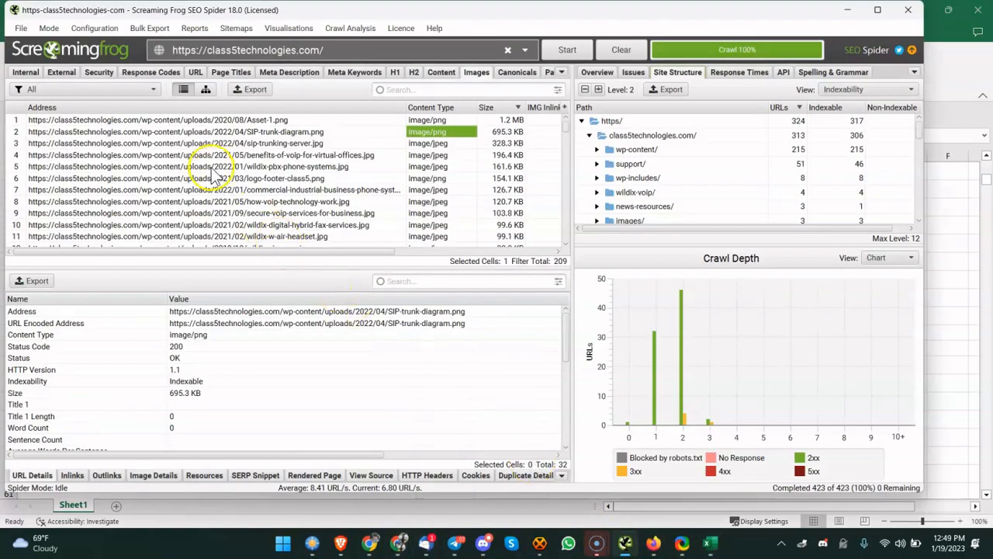
pyautogui.click(105, 90)
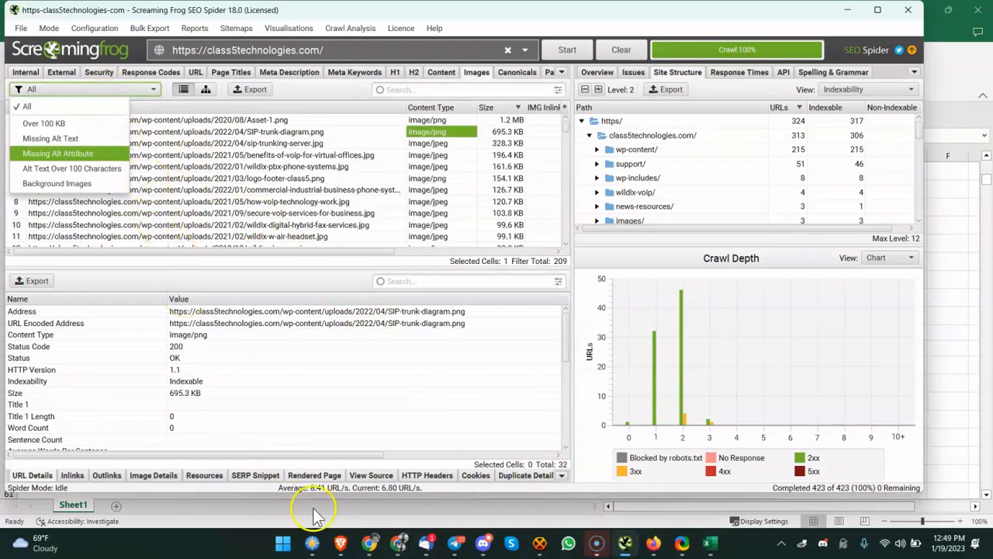
# Switch to Chrome, search Google for "norzer youtube broken links" in a new tab and look through the results
pyautogui.click(364, 543)
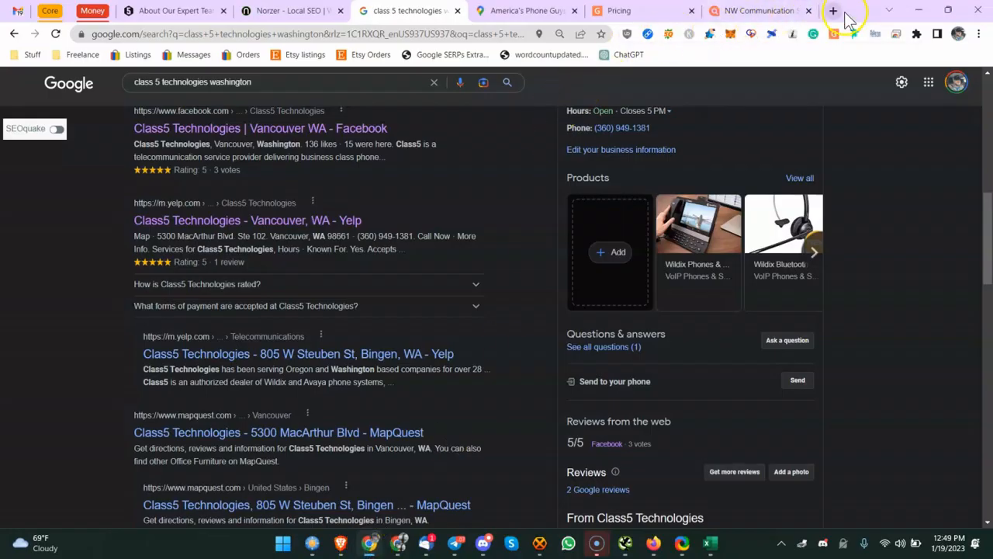
pyautogui.click(838, 11)
pyautogui.write('norzer tou')
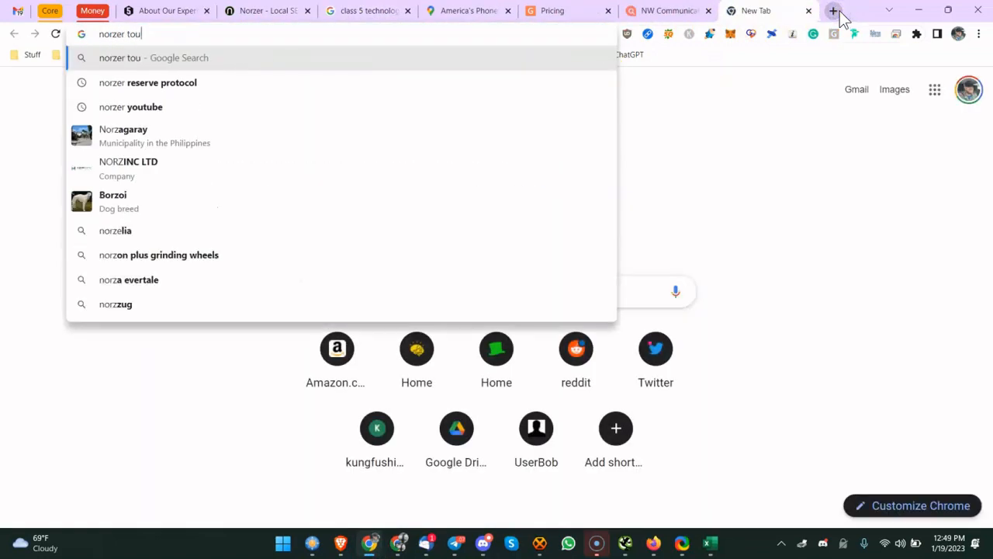
pyautogui.press('BackSpace')
pyautogui.write('youtbe')
pyautogui.press('BackSpace')
pyautogui.press('BackSpace')
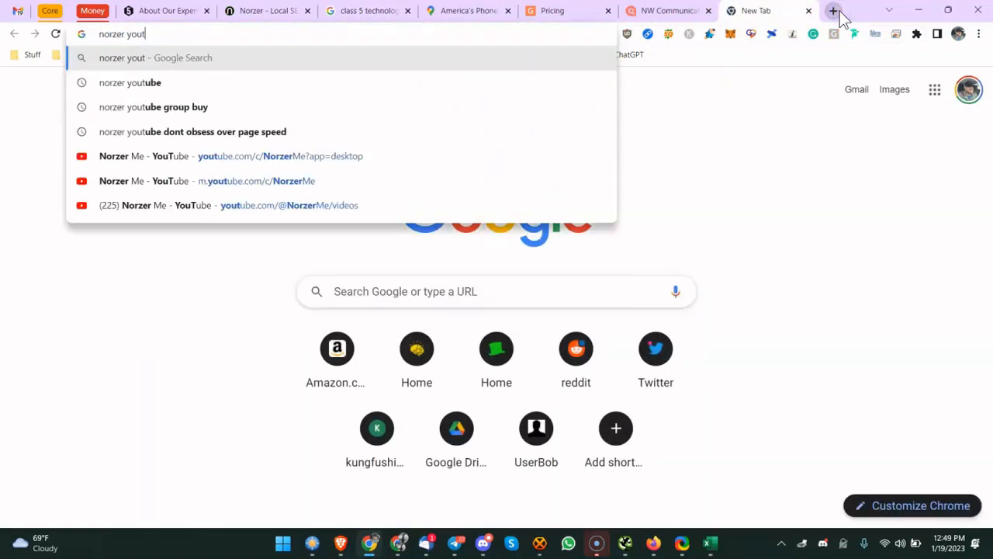
pyautogui.write('ube broken')
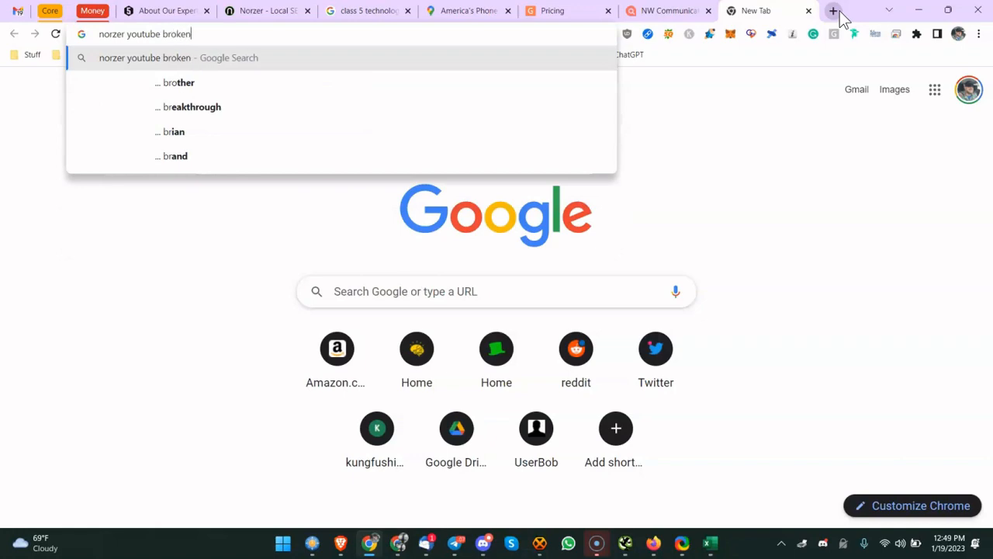
pyautogui.write(' links')
pyautogui.press('Return')
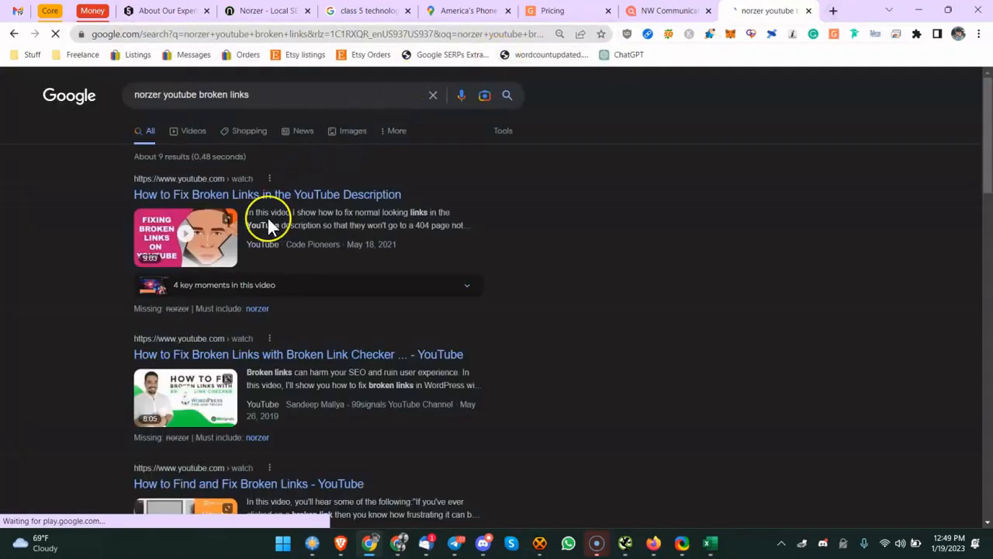
pyautogui.scroll(-3, 256, 279)
pyautogui.scroll(3, 274, 288)
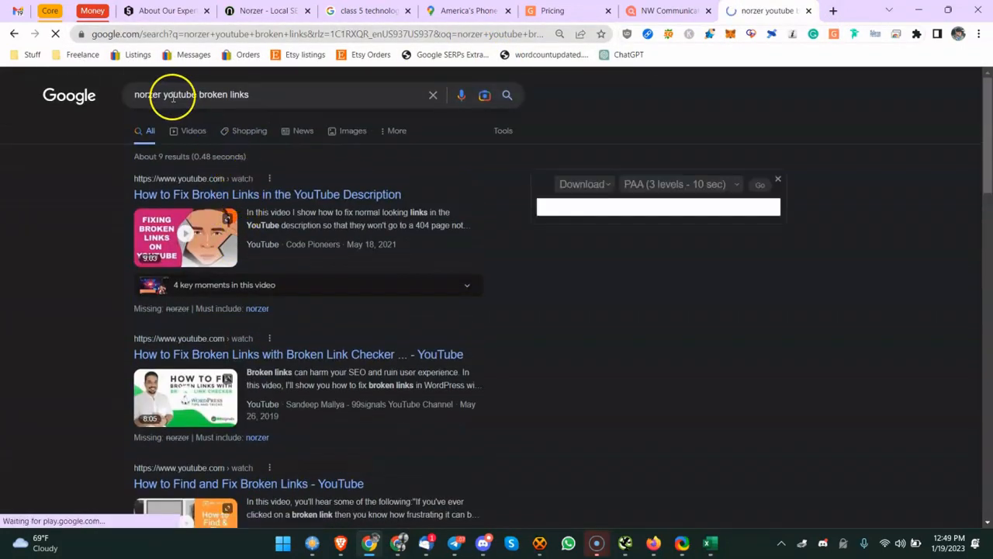
pyautogui.scroll(-5, 337, 289)
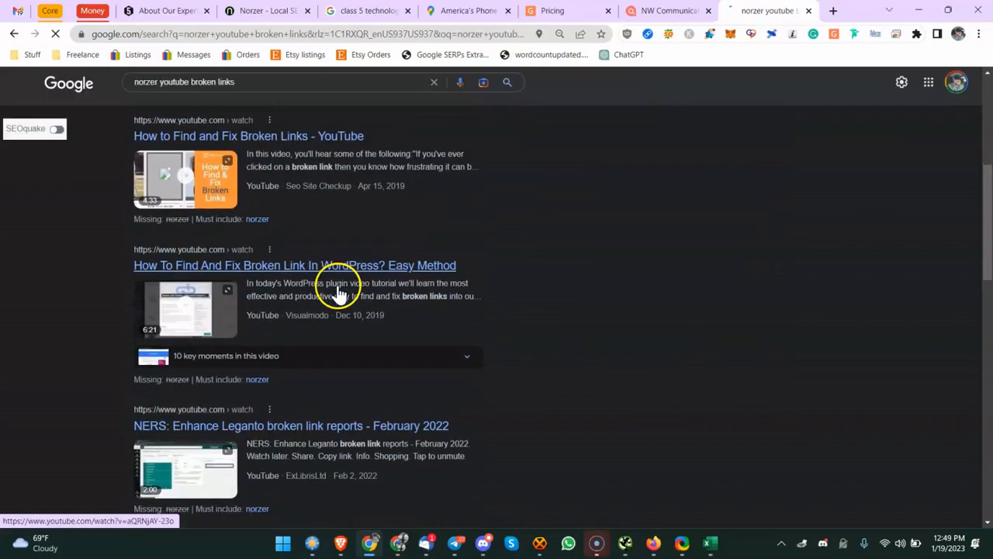
pyautogui.scroll(-6, 362, 279)
pyautogui.scroll(-2, 457, 369)
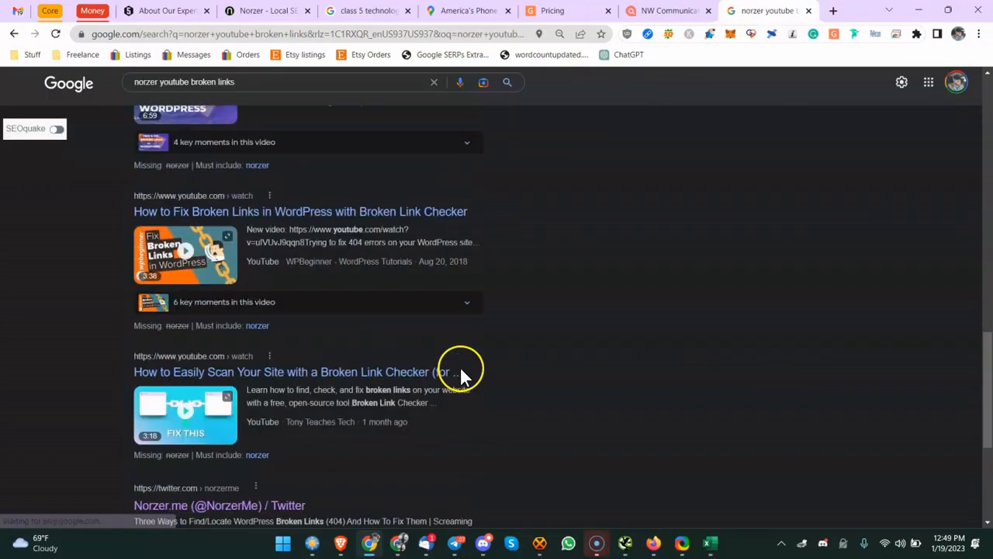
pyautogui.scroll(-5, 461, 371)
# Switch to the Excel checklist and review the "Headings", "Meta descriptions", "URLs" and "Broken links" rows, ending on B49
pyautogui.click(710, 543)
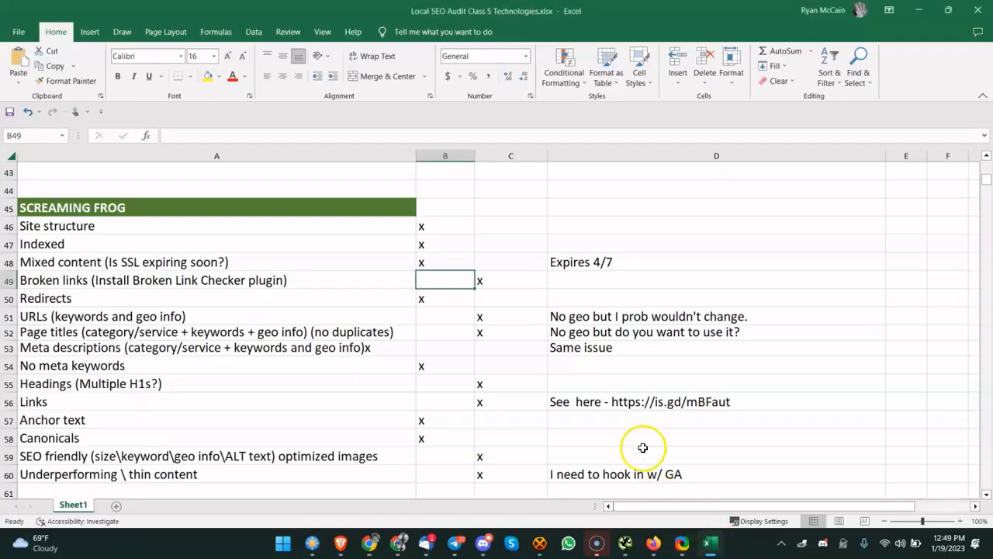
pyautogui.click(566, 385)
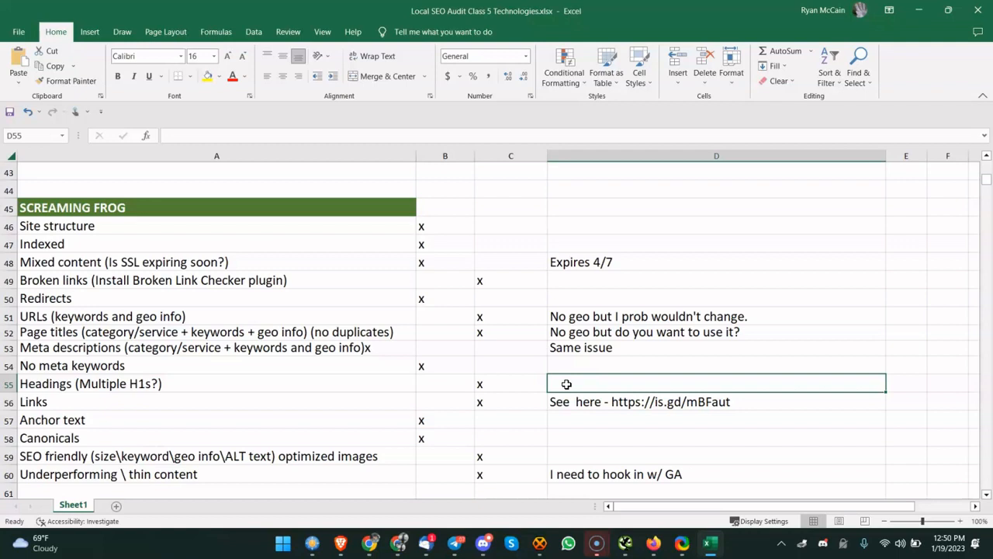
pyautogui.click(498, 344)
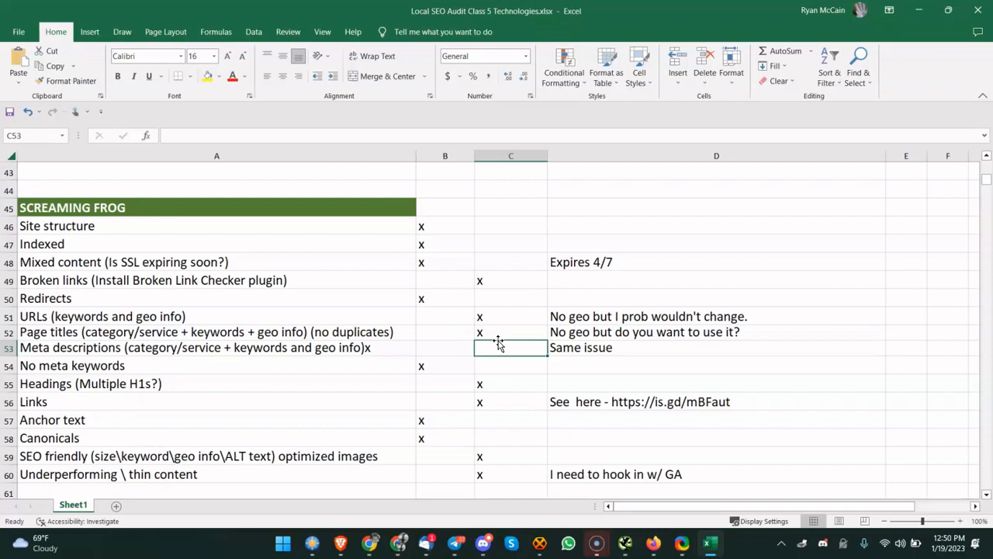
pyautogui.click(480, 311)
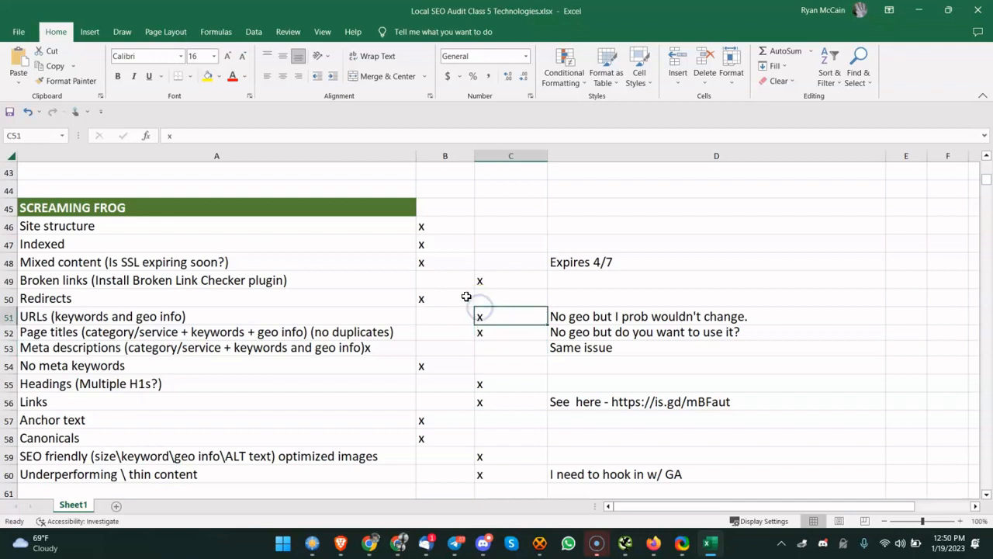
pyautogui.click(458, 283)
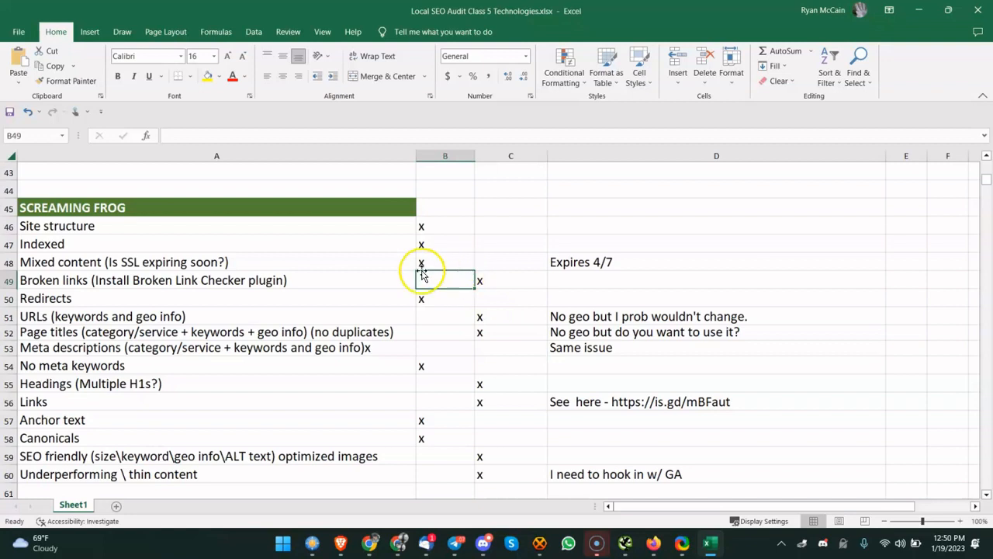
# Go over the "Broken links" and "Redirects" checks and the page titles remark in D52, ending on "URLs (keywords and geo info)" in A51
pyautogui.click(321, 279)
pyautogui.click(321, 296)
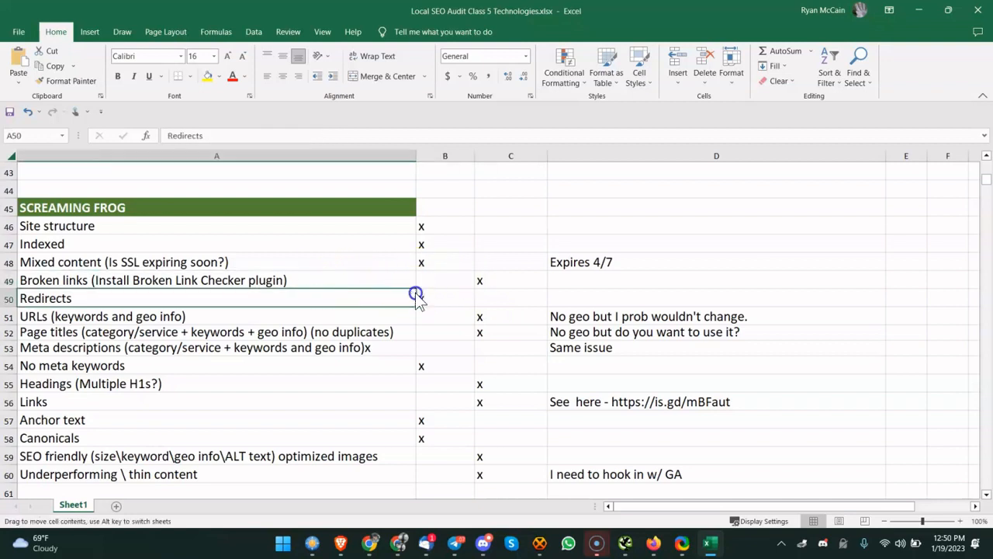
pyautogui.click(295, 314)
pyautogui.click(551, 326)
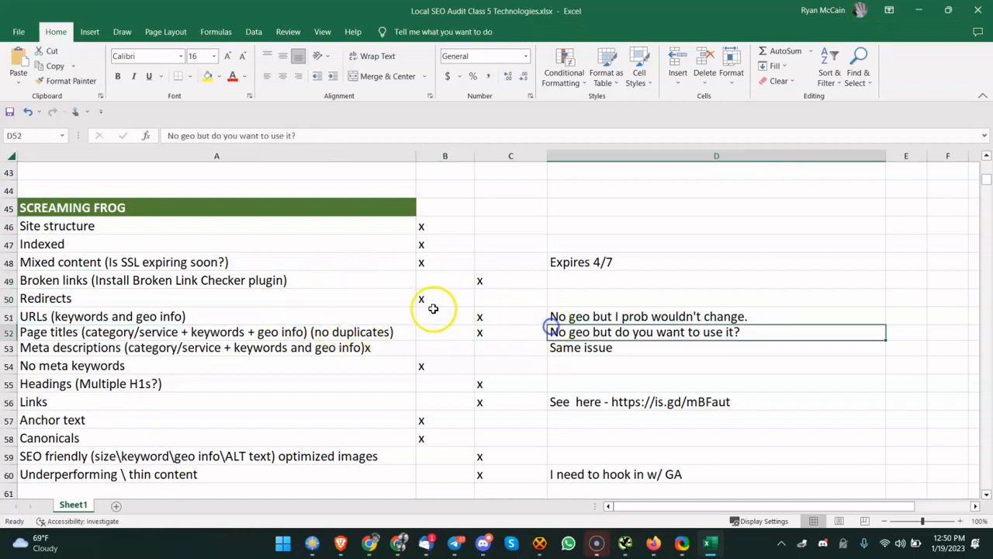
pyautogui.click(200, 318)
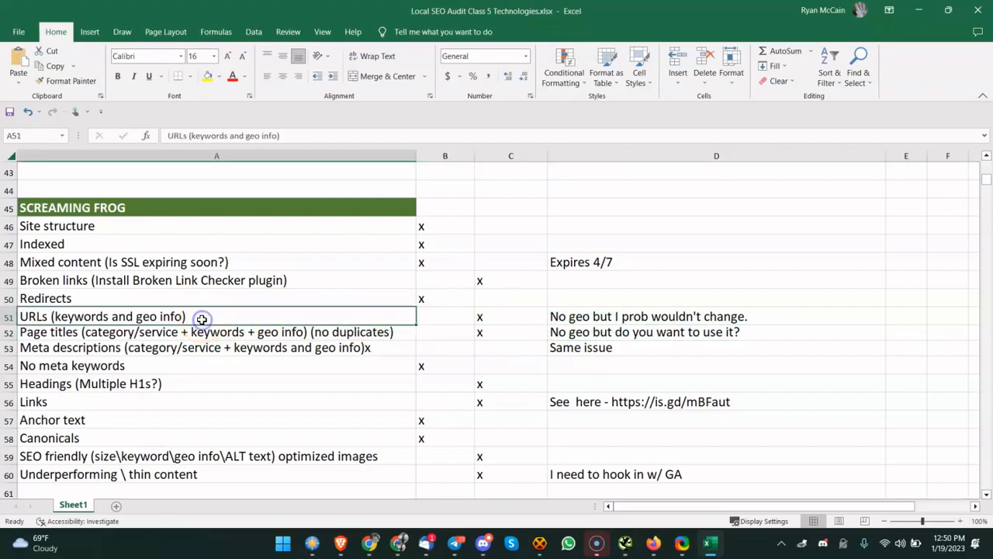
pyautogui.click(369, 543)
pyautogui.click(627, 541)
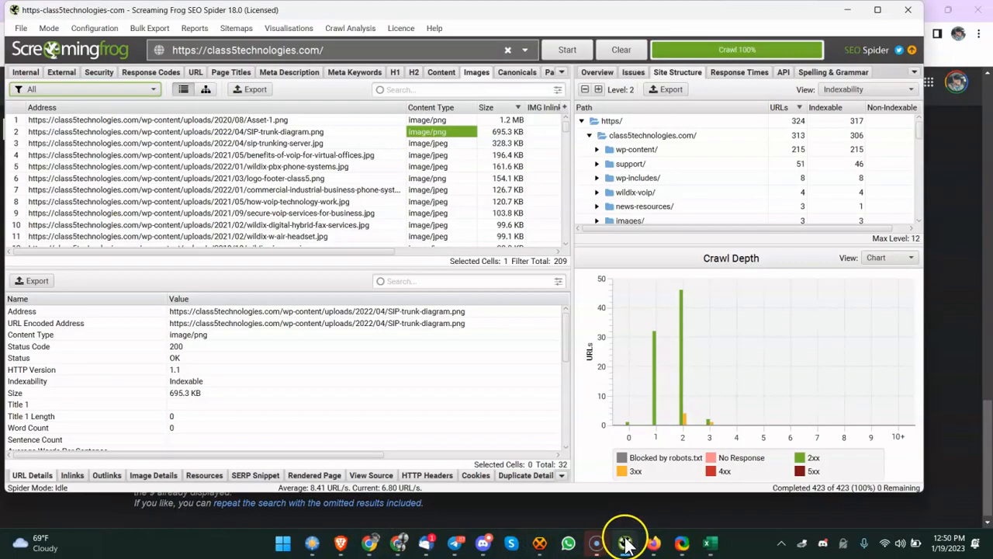
pyautogui.click(627, 540)
pyautogui.moveTo(596, 547)
pyautogui.click(625, 542)
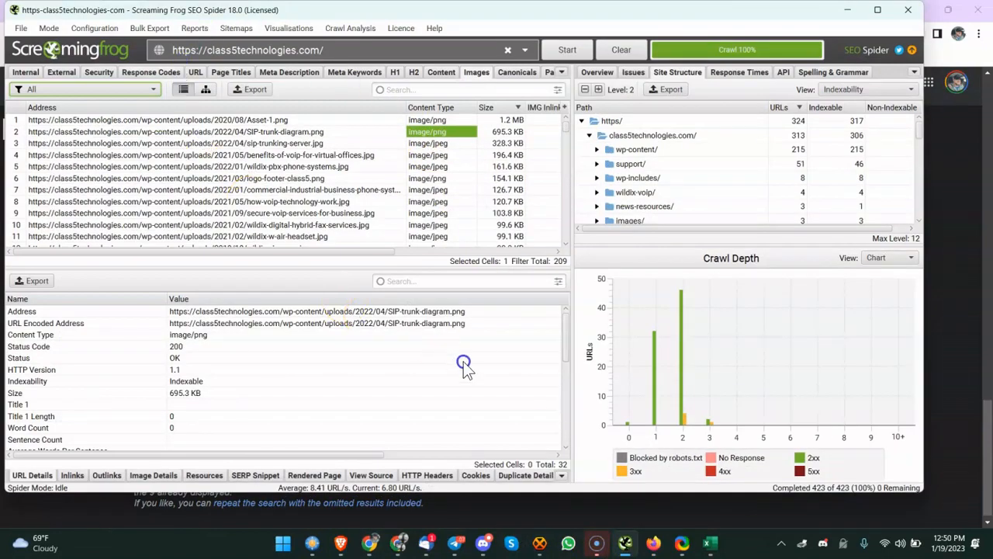
pyautogui.moveTo(596, 542)
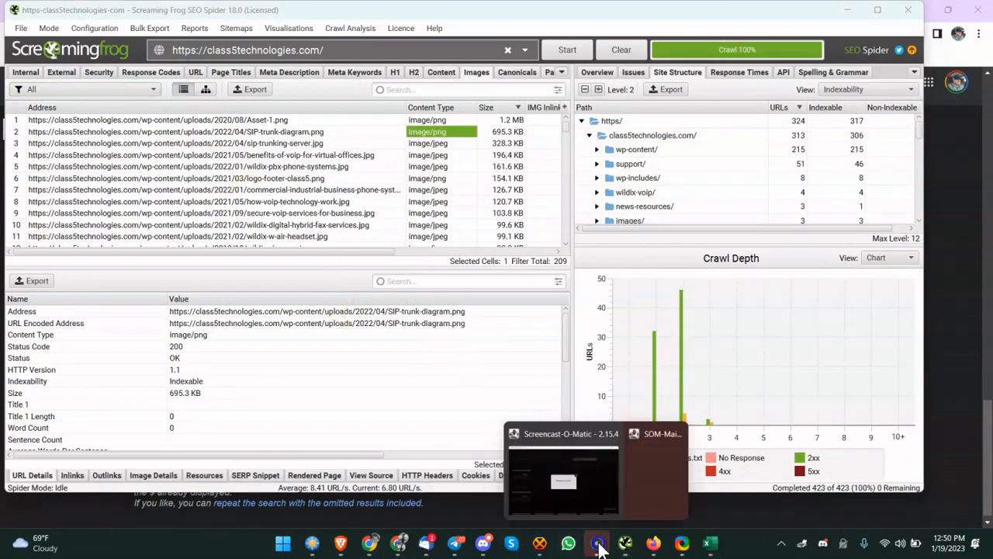
pyautogui.click(571, 477)
pyautogui.click(570, 318)
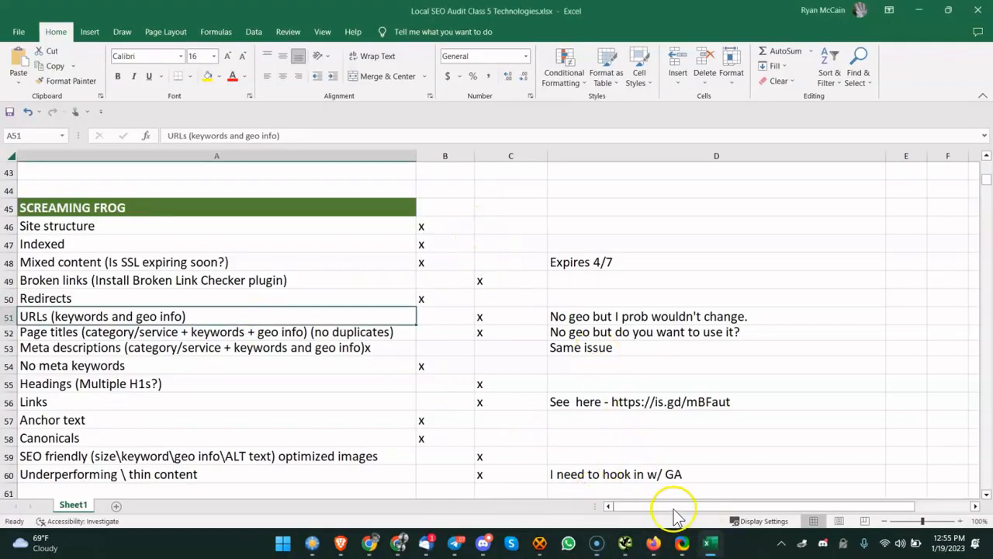
# Switch to Screaming Frog, list all crawled URLs and examine the page addresses for keywords and geo info, including the medical-dental-office-phone-systems and sitemap pages
pyautogui.click(627, 547)
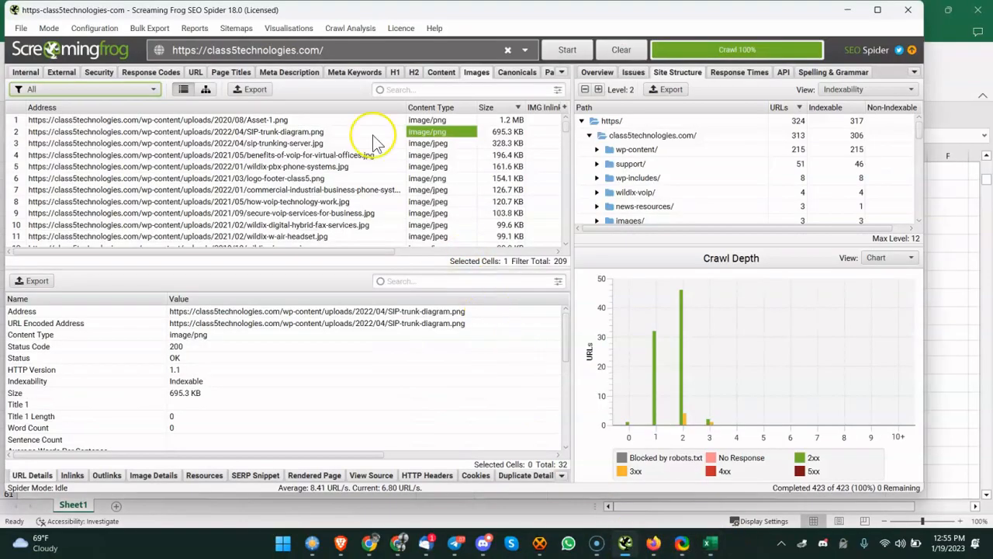
pyautogui.click(194, 72)
pyautogui.click(247, 155)
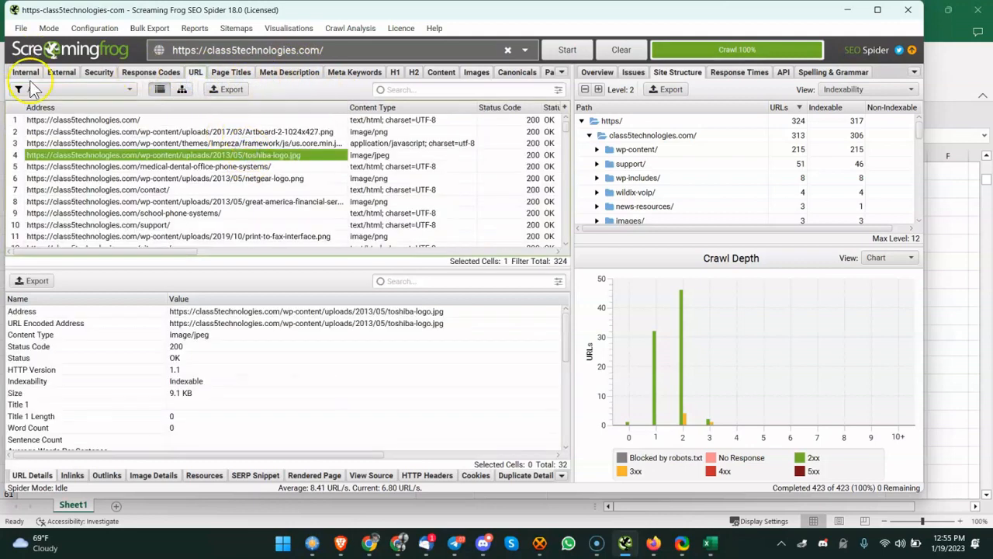
pyautogui.click(74, 89)
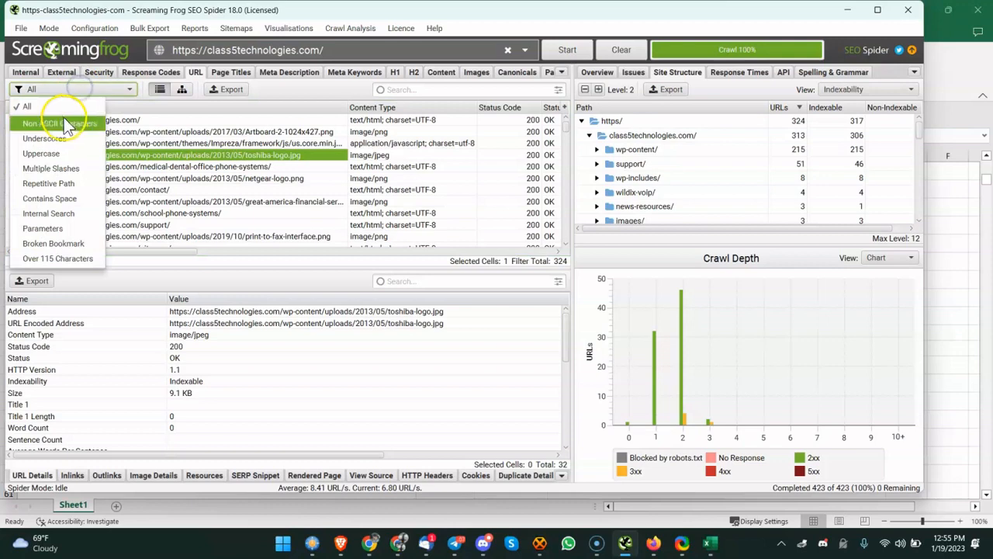
pyautogui.click(186, 166)
pyautogui.scroll(-1, 179, 201)
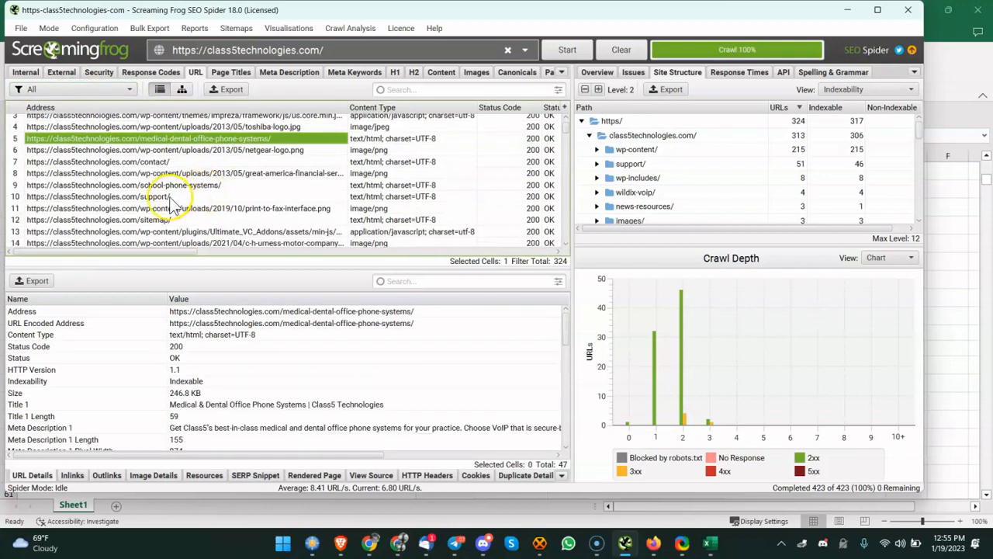
pyautogui.scroll(-1, 173, 200)
pyautogui.click(221, 196)
pyautogui.scroll(-2, 229, 190)
pyautogui.scroll(1, 241, 180)
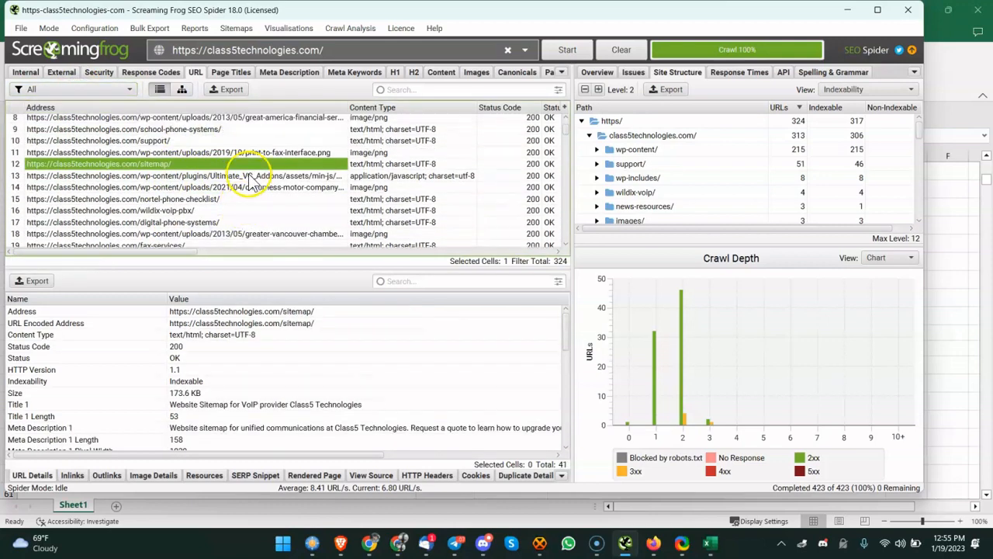
# List the crawled pages' titles and compare them with their addresses, including the wildix-voip-pbx, nortel-phone-checklist and avaya-phone-systems pages
pyautogui.click(288, 153)
pyautogui.scroll(-1, 289, 158)
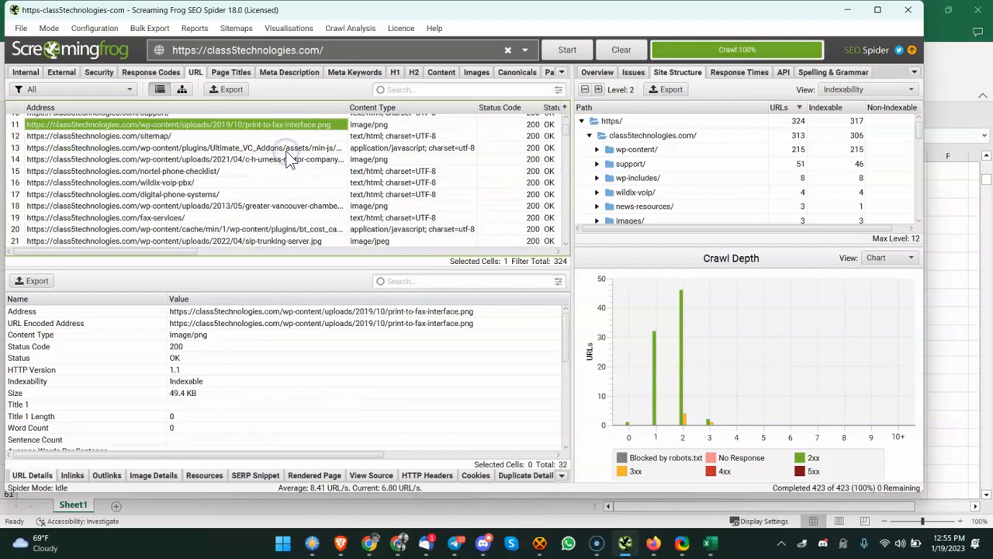
pyautogui.click(216, 74)
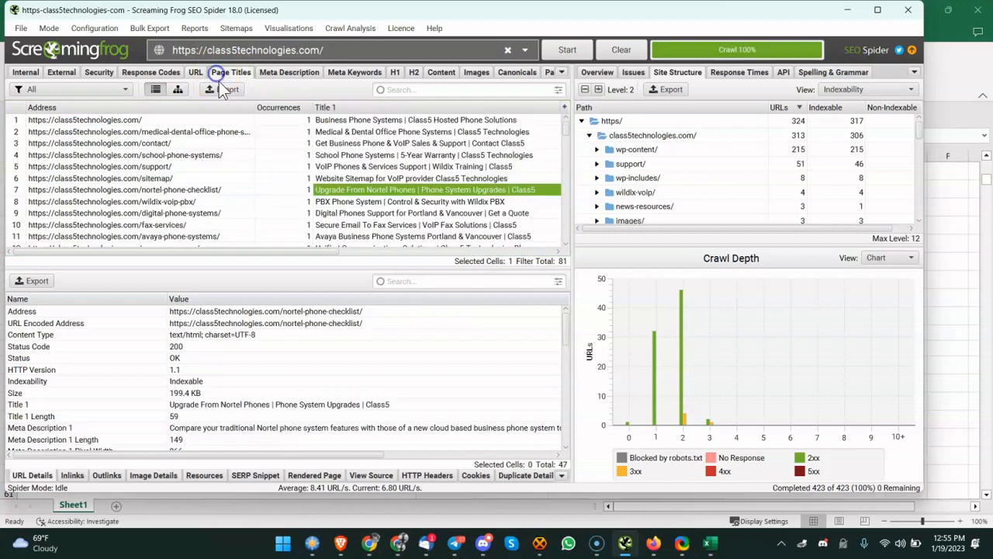
pyautogui.click(165, 205)
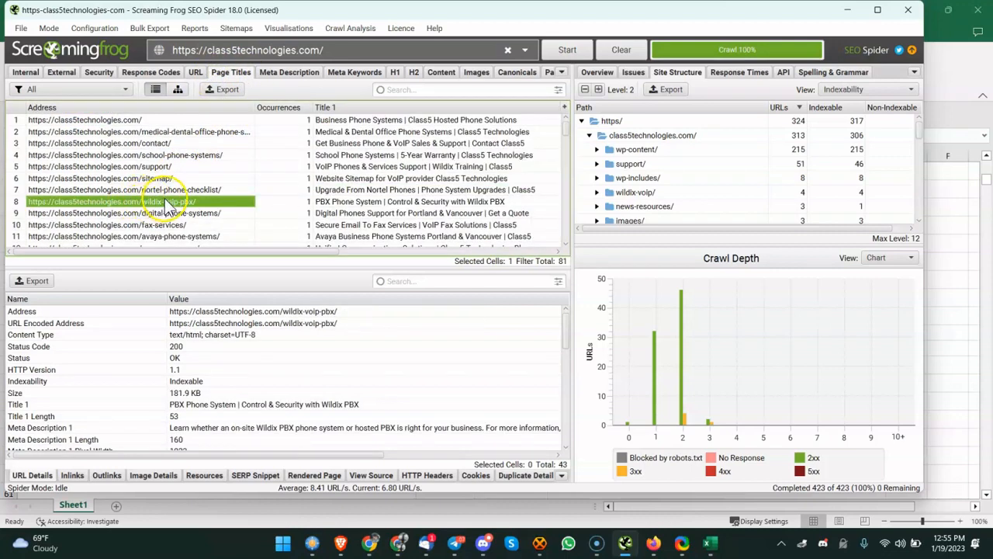
pyautogui.click(170, 191)
pyautogui.scroll(-1, 172, 192)
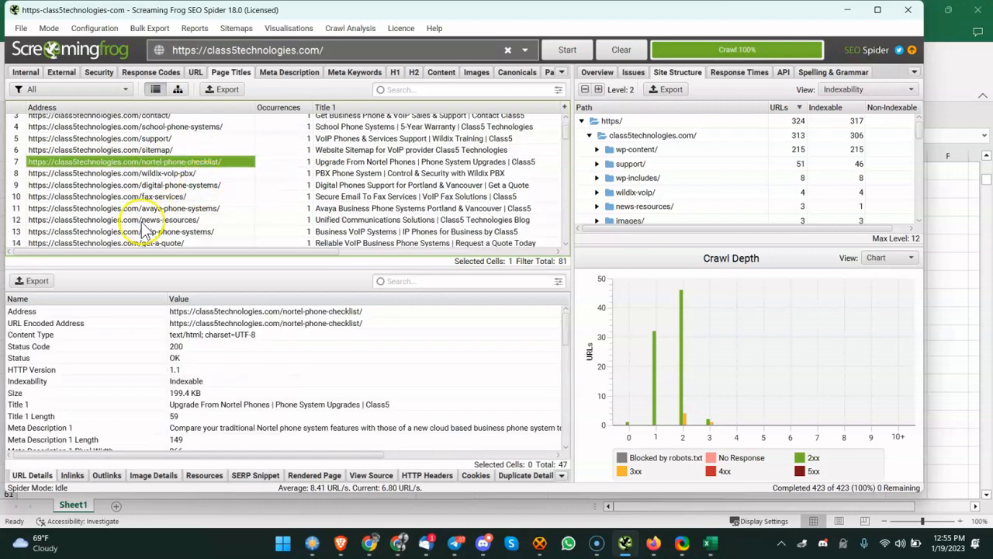
pyautogui.click(163, 209)
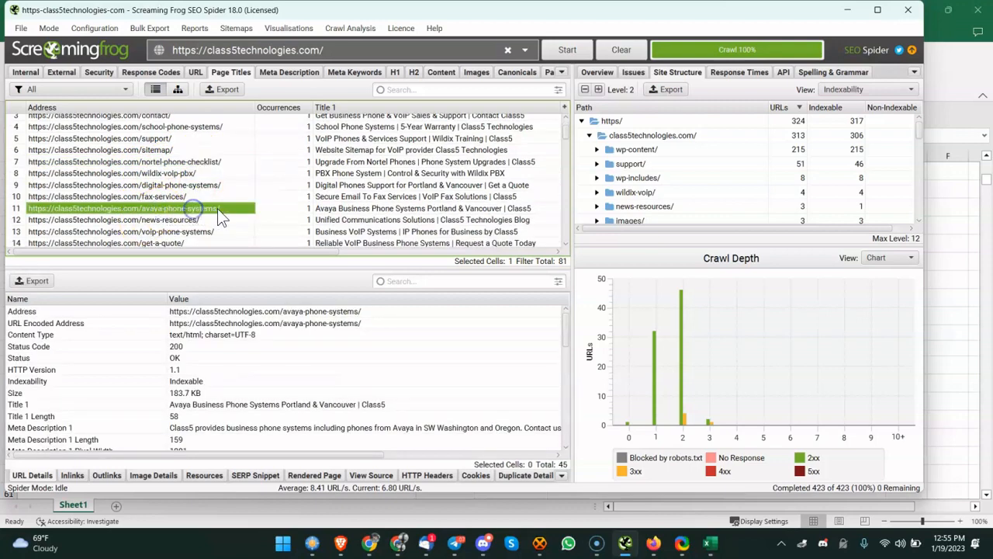
pyautogui.scroll(-2, 237, 197)
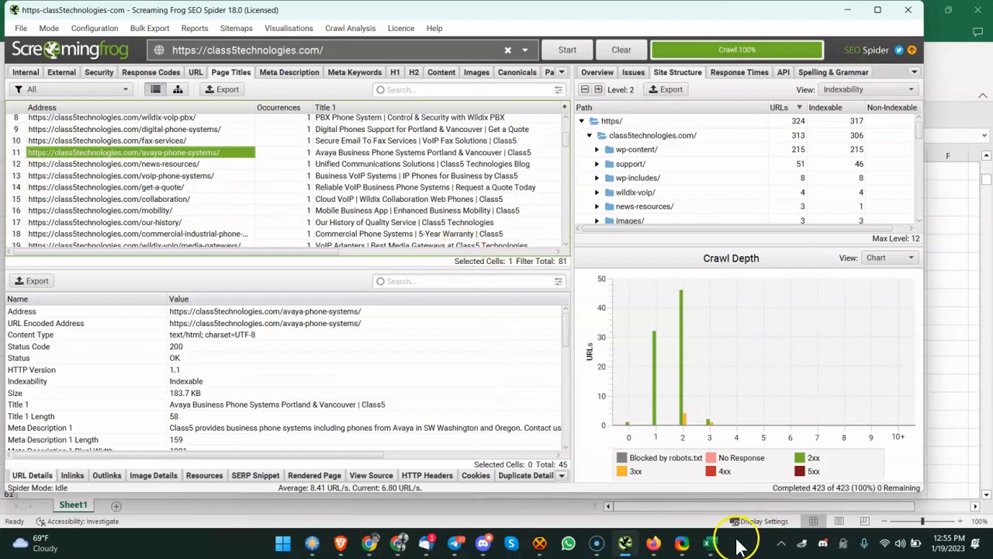
# Switch to the Excel checklist and go over the URLs, "Meta descriptions" and "No meta keywords" checks, ending on "Headings (Multiple H1s?)" in A55
pyautogui.click(707, 542)
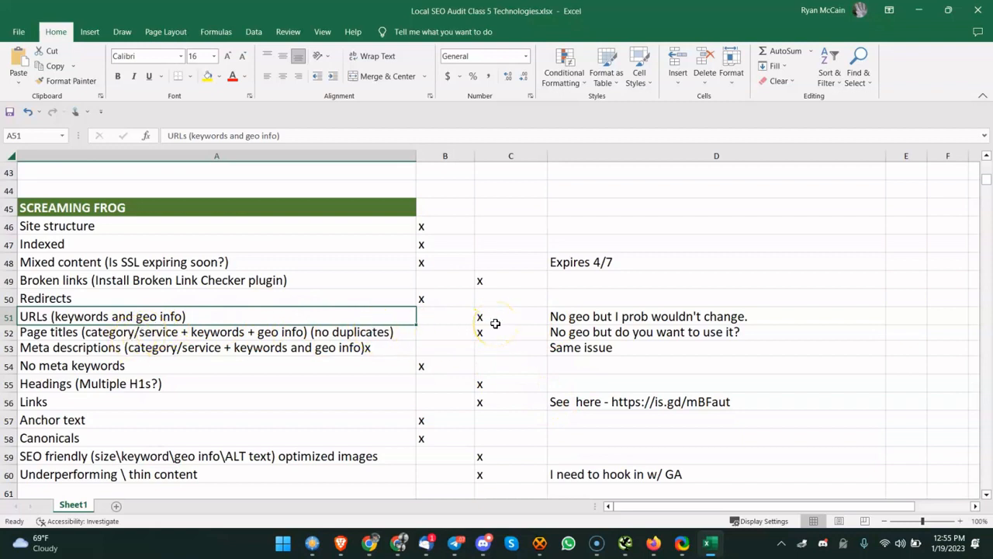
pyautogui.click(495, 323)
pyautogui.click(317, 365)
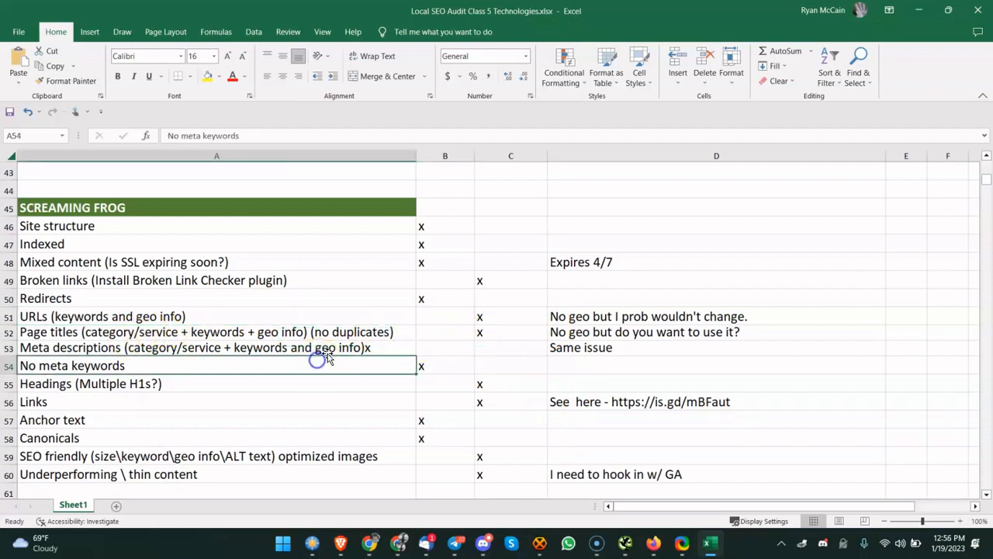
pyautogui.click(309, 350)
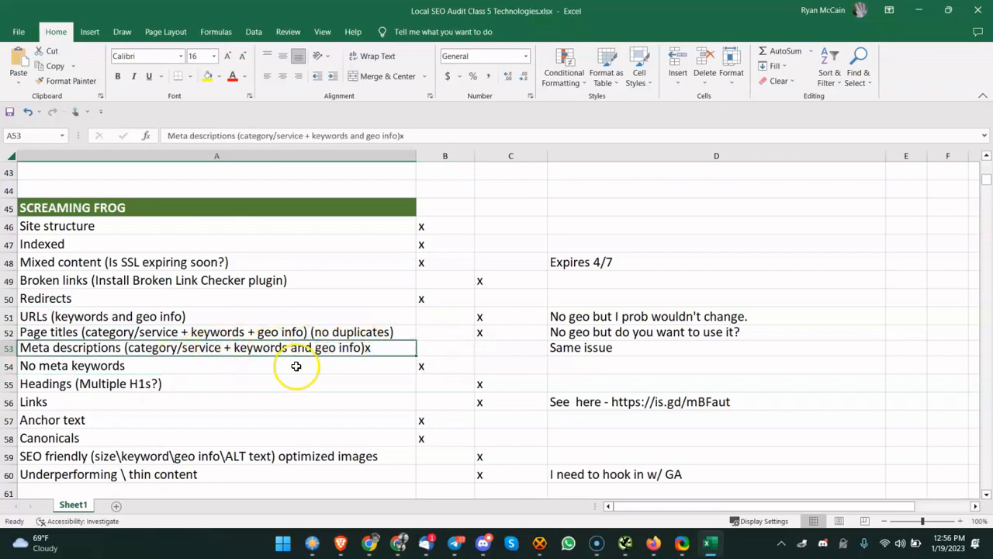
pyautogui.click(233, 366)
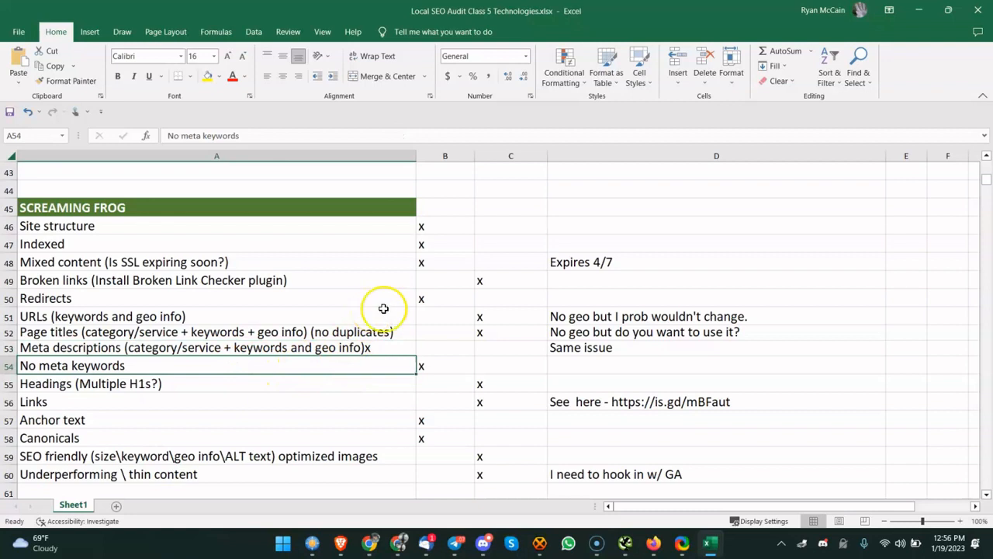
pyautogui.click(343, 382)
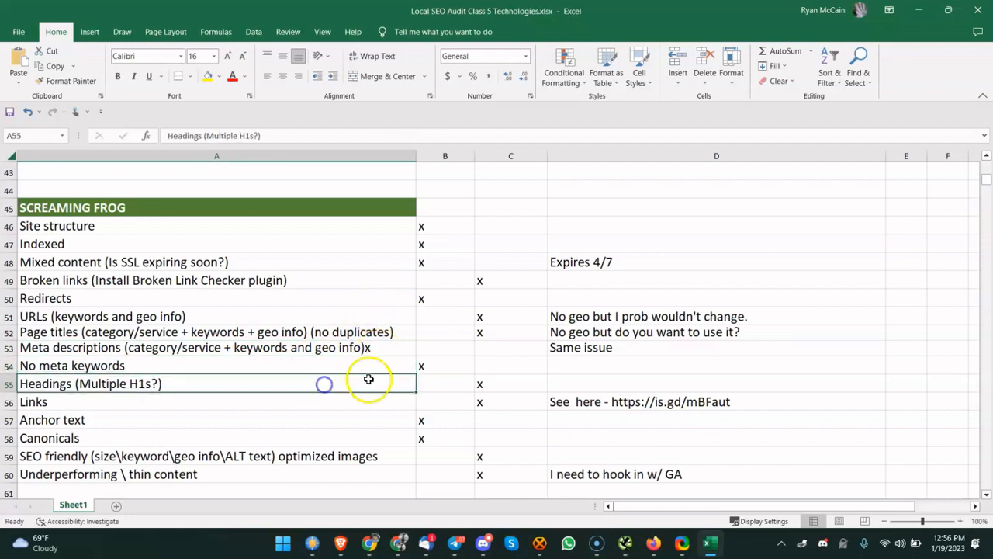
# Switch to Chrome and examine the headings on the Class 5 Technologies About page and home page
pyautogui.click(370, 544)
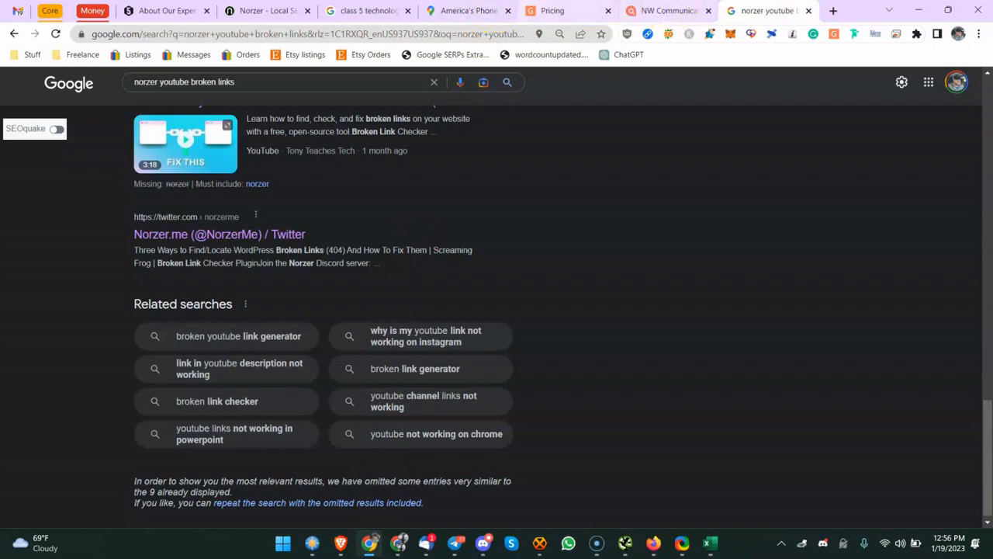
pyautogui.click(175, 10)
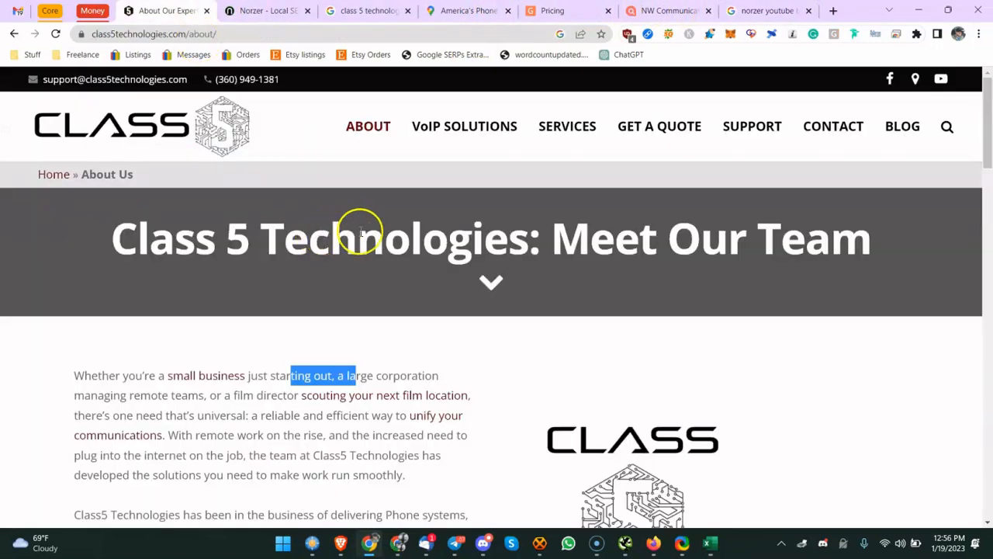
pyautogui.moveTo(412, 239); pyautogui.dragTo(541, 238)
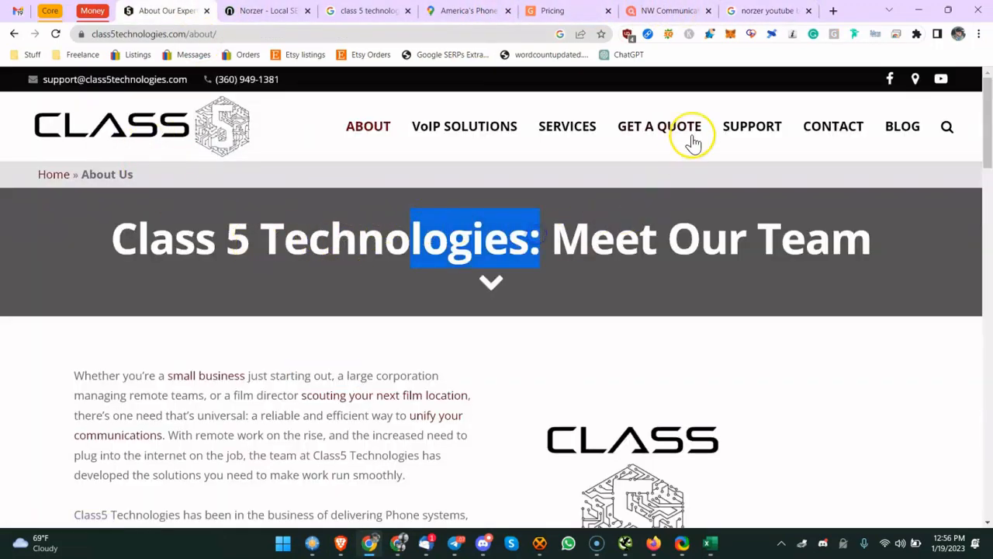
pyautogui.click(95, 109)
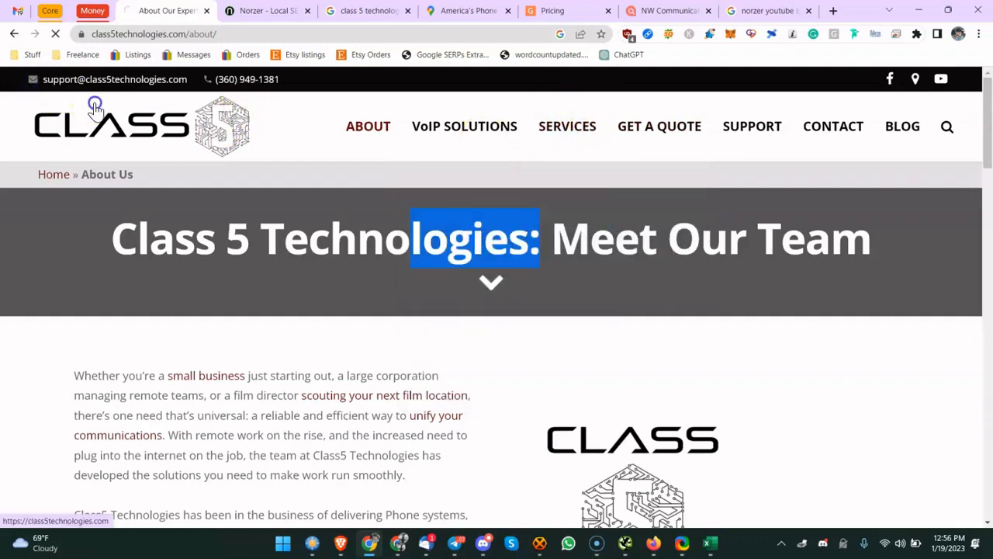
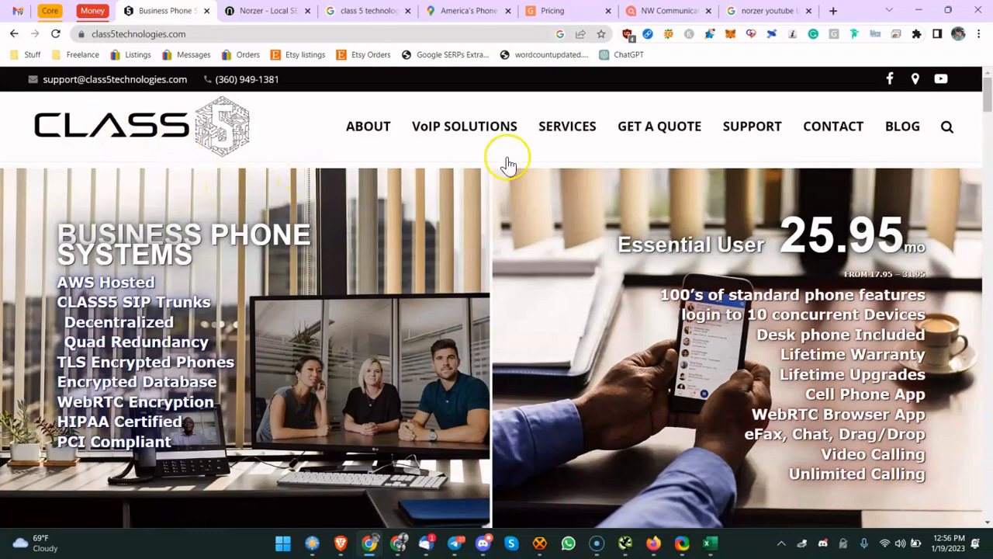
pyautogui.moveTo(514, 139)
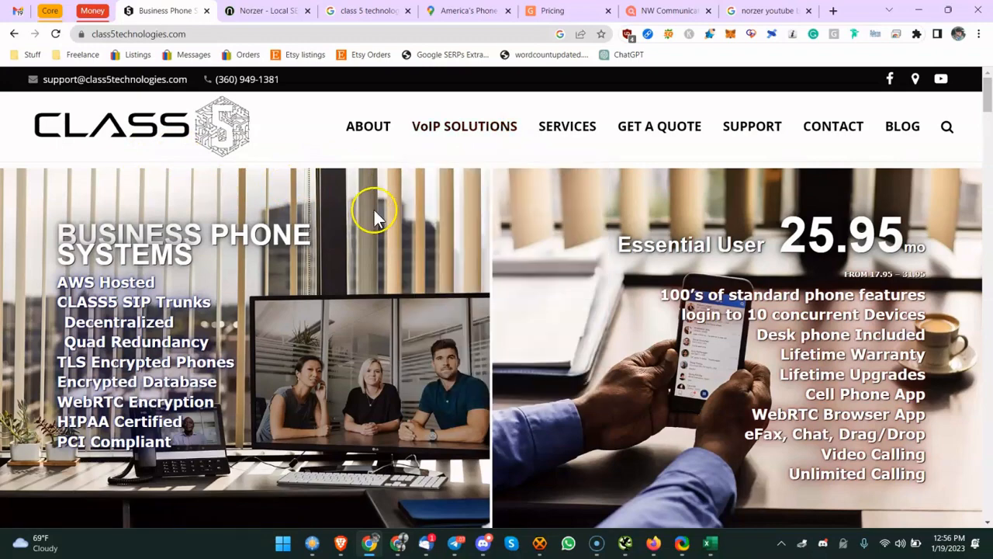
pyautogui.moveTo(472, 155)
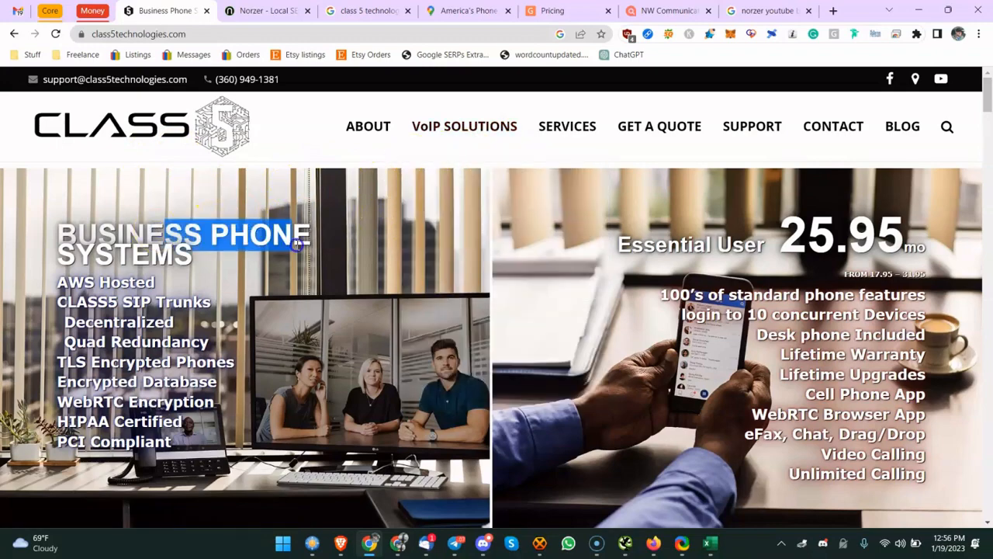
pyautogui.scroll(-3, 365, 230)
pyautogui.scroll(3, 411, 243)
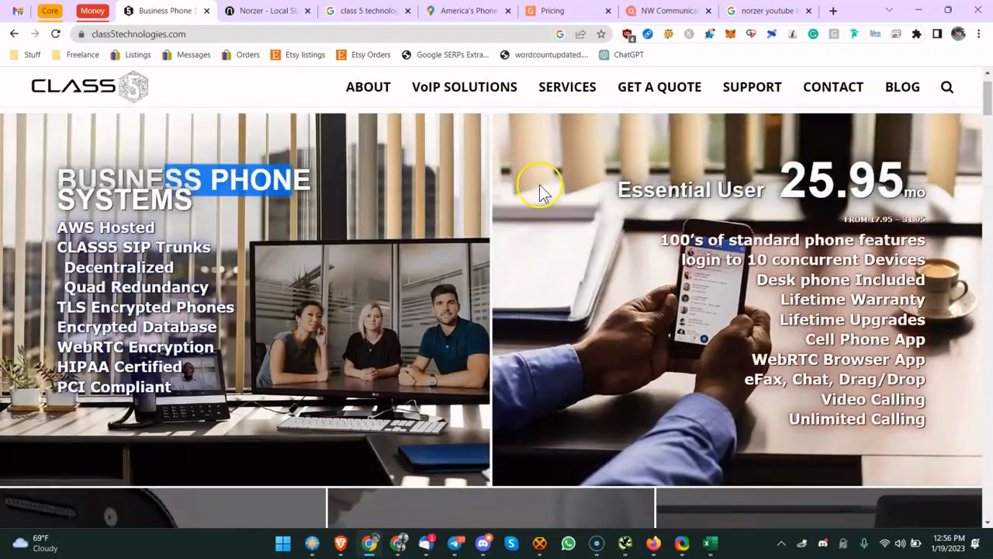
pyautogui.scroll(-3, 463, 193)
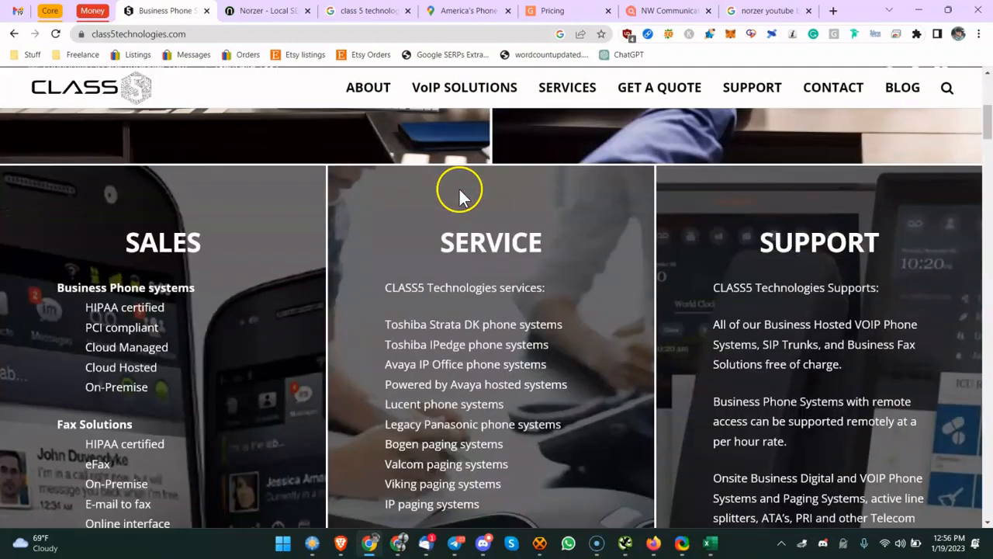
pyautogui.scroll(3, 461, 193)
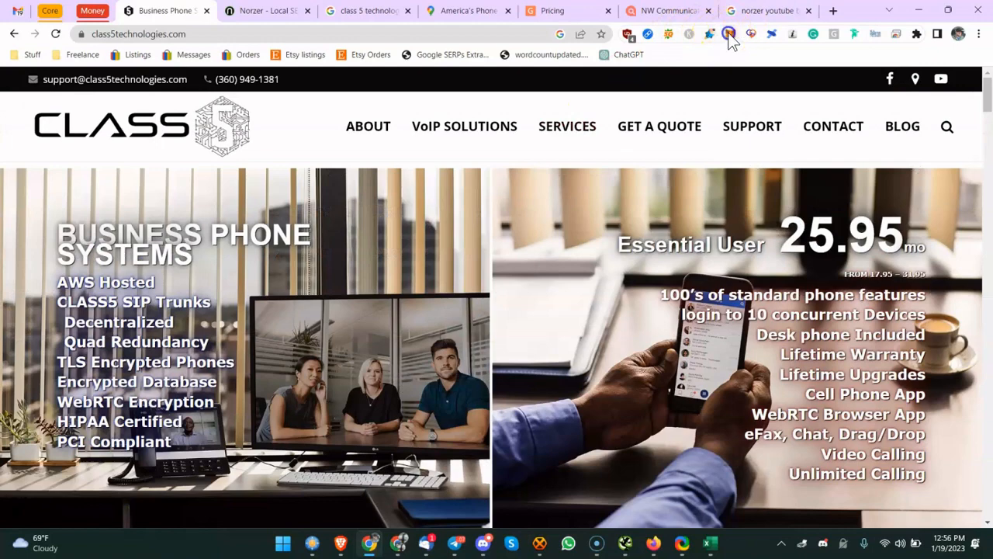
# Run the SEOquake diagnosis on the Class 5 home page and examine the heading counts in its page SEO audit
pyautogui.click(668, 34)
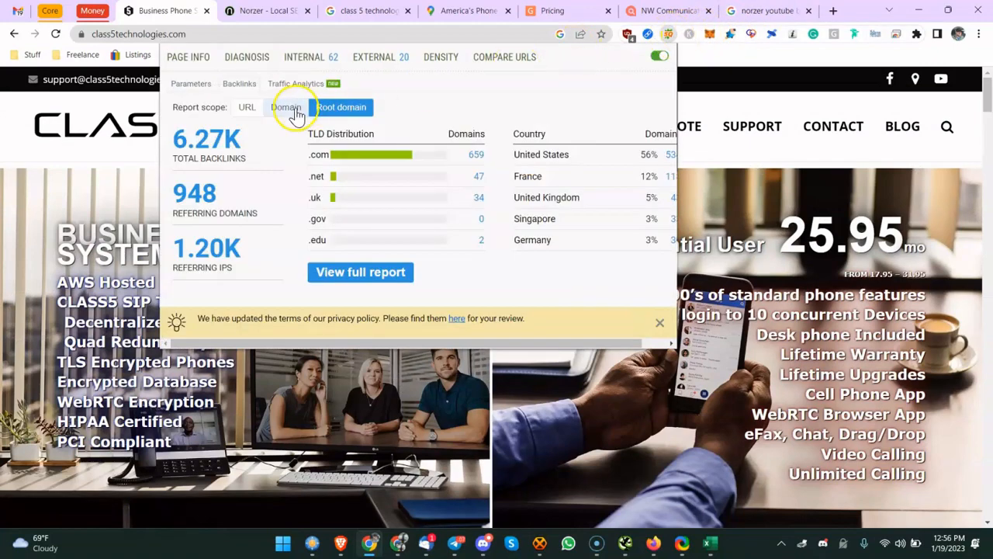
pyautogui.click(248, 59)
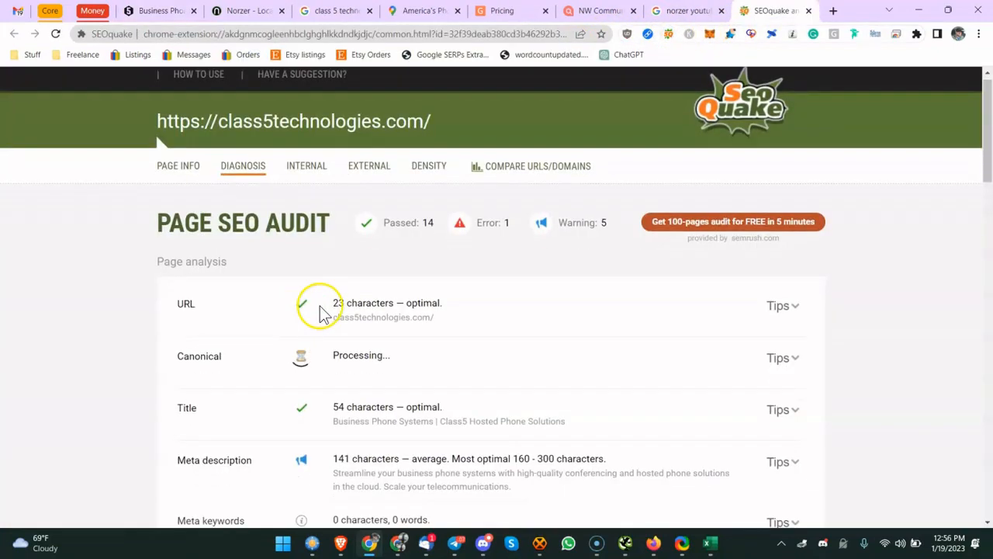
pyautogui.scroll(-3, 322, 312)
pyautogui.moveTo(338, 354); pyautogui.dragTo(378, 375)
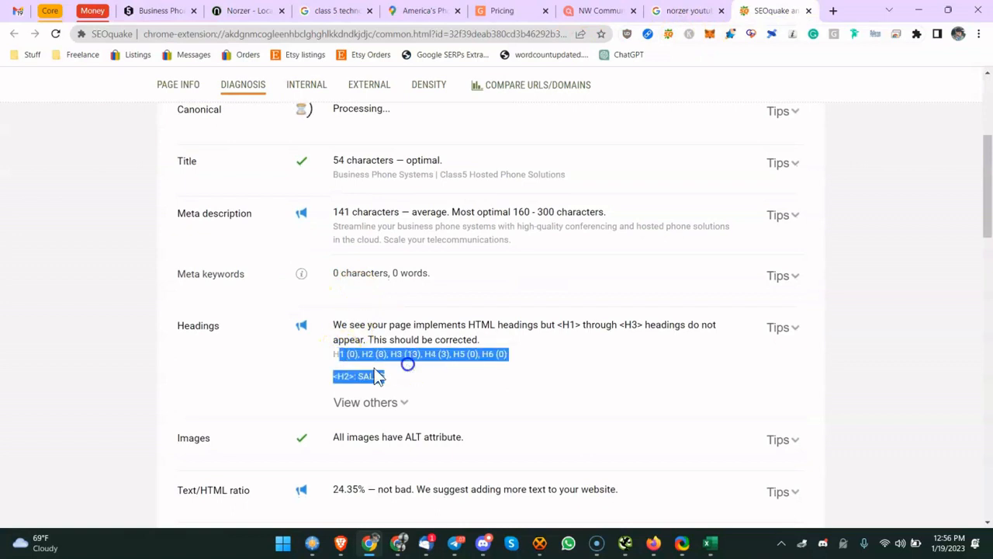
pyautogui.click(354, 373)
pyautogui.tripleClick(396, 384)
pyautogui.click(358, 358)
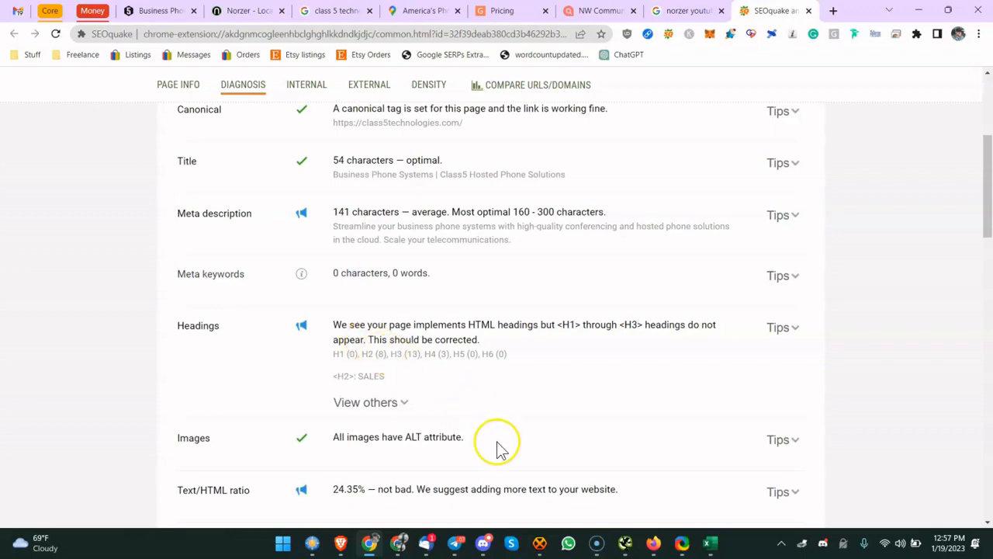
pyautogui.click(710, 544)
pyautogui.click(259, 348)
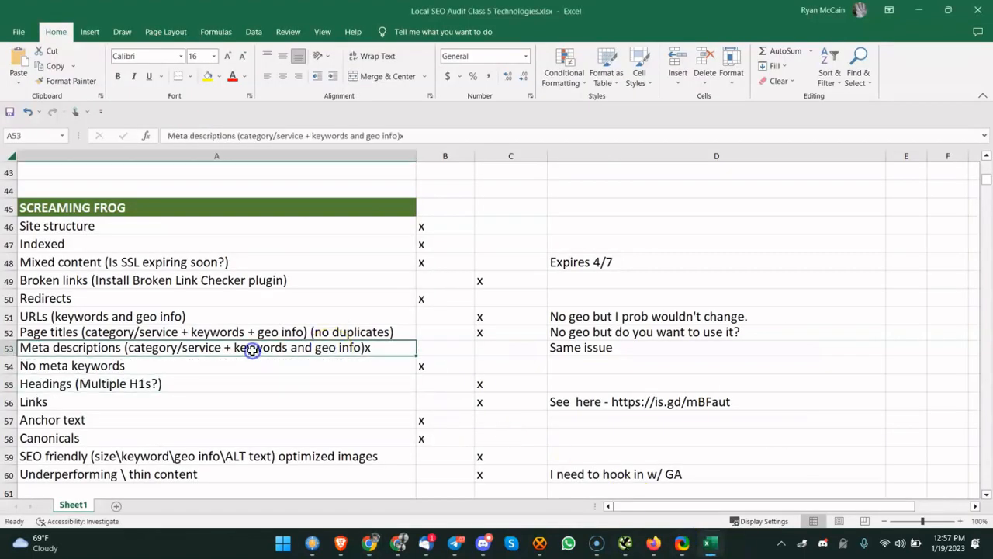
pyautogui.scroll(-1, 259, 349)
pyautogui.click(182, 293)
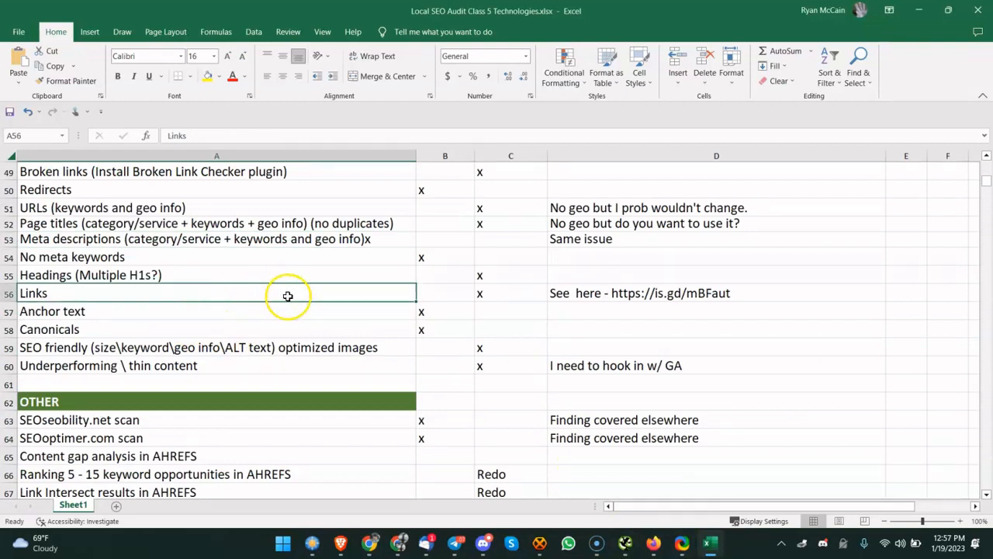
pyautogui.click(619, 299)
pyautogui.doubleClick(619, 299)
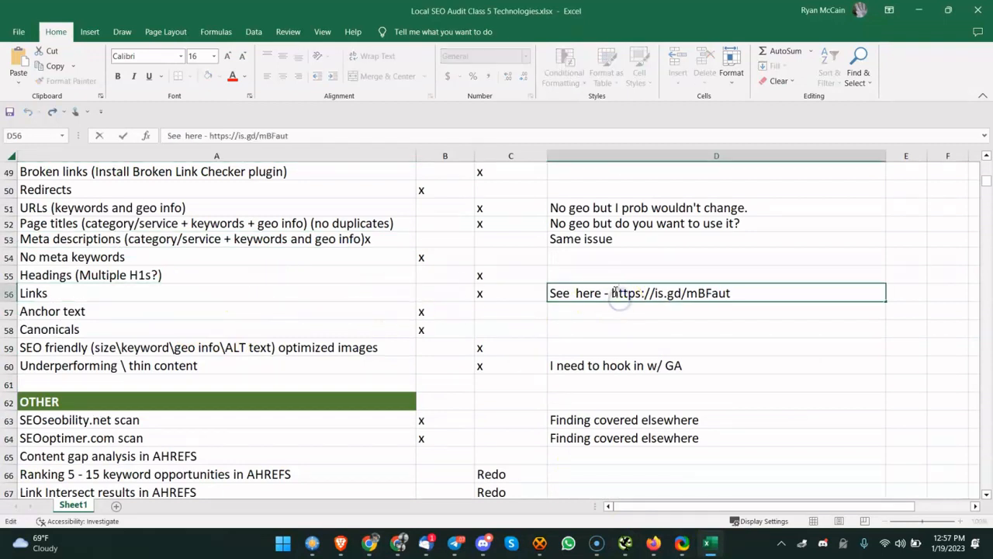
pyautogui.moveTo(613, 292); pyautogui.dragTo(731, 295)
pyautogui.hotkey('ctrl', 'c')
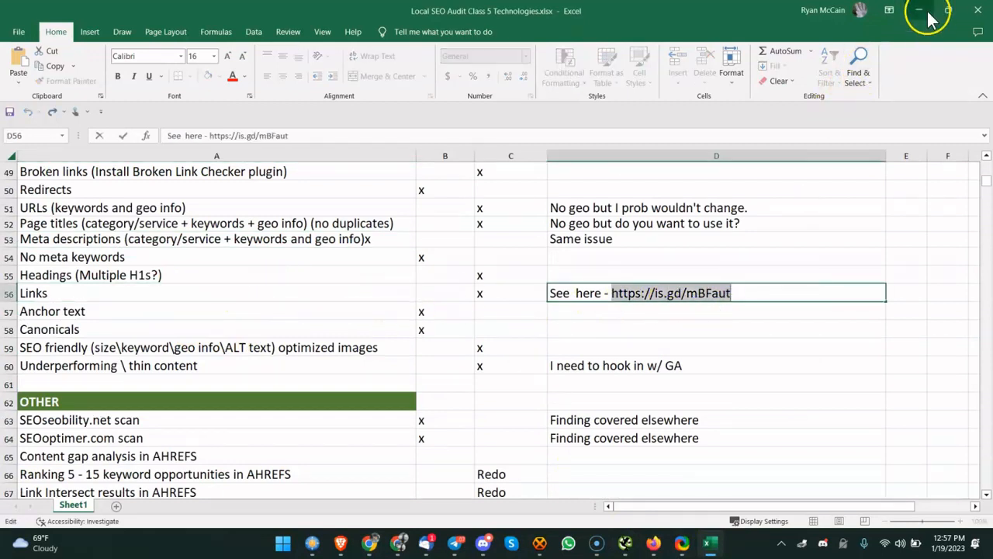
# Switch to Chrome, open the copied link in a new tab and look over the page it leads to
pyautogui.click(929, 13)
pyautogui.click(832, 10)
pyautogui.hotkey('ctrl', 'v')
pyautogui.press('Return')
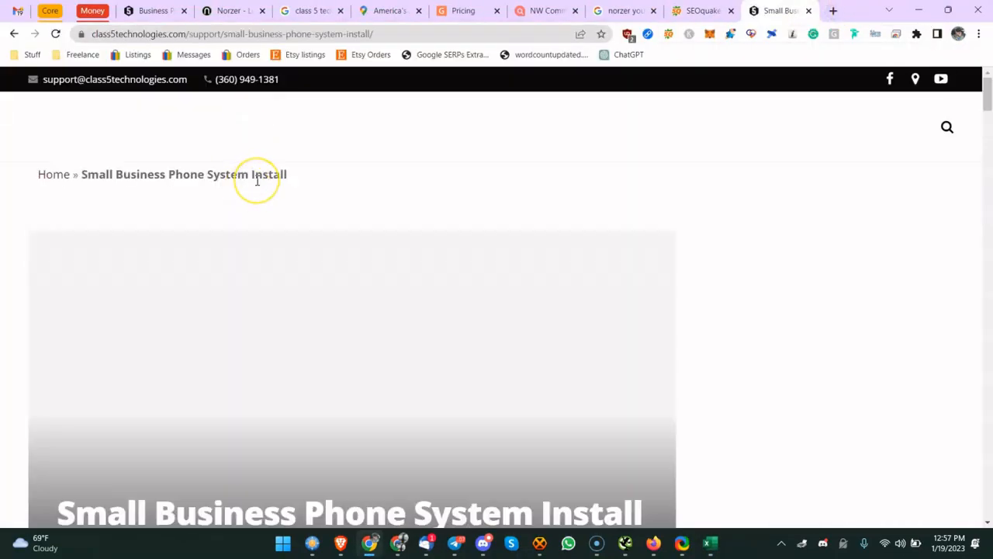
pyautogui.scroll(-3, 256, 180)
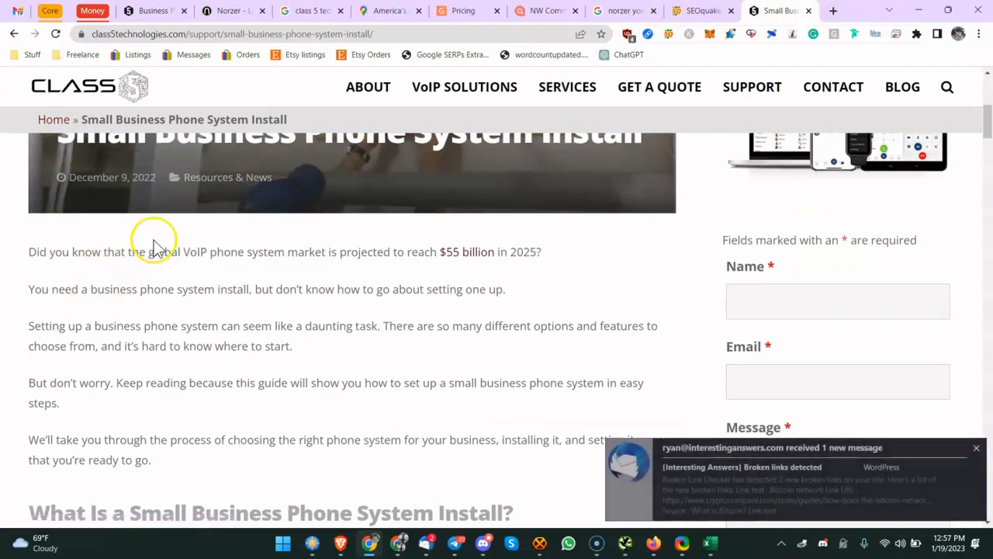
pyautogui.scroll(3, 154, 249)
# Dismiss the new-mail notification and minimize the Thunderbird window
pyautogui.click(977, 451)
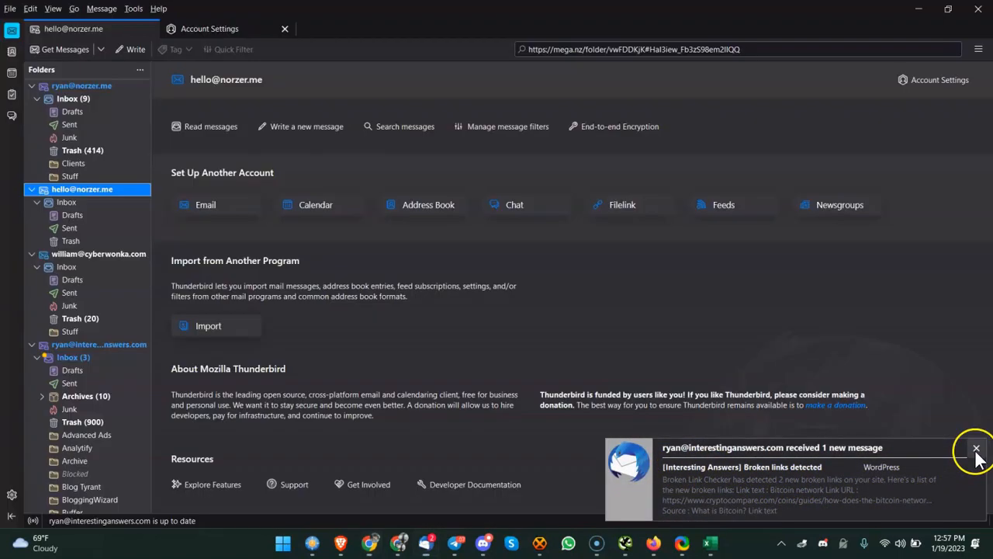
pyautogui.click(977, 449)
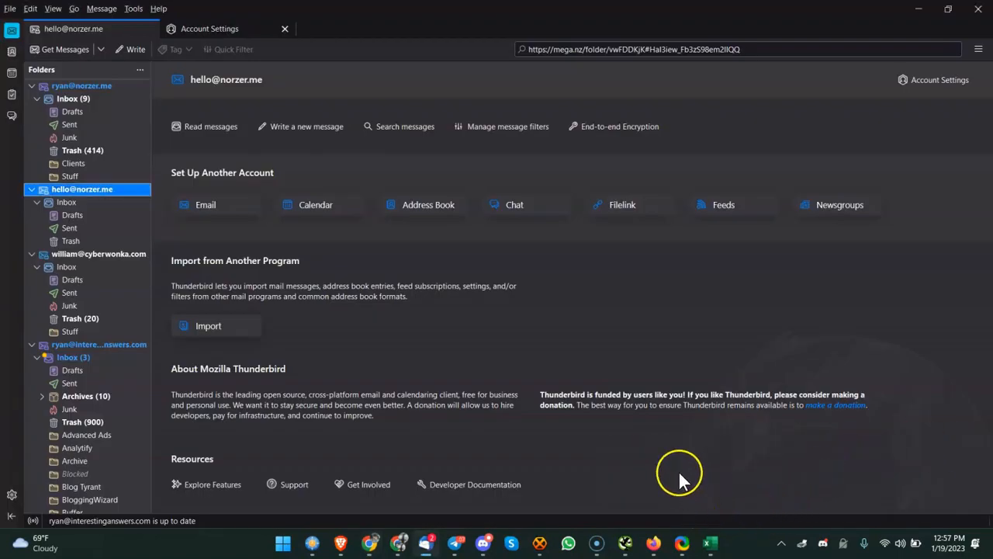
pyautogui.click(918, 9)
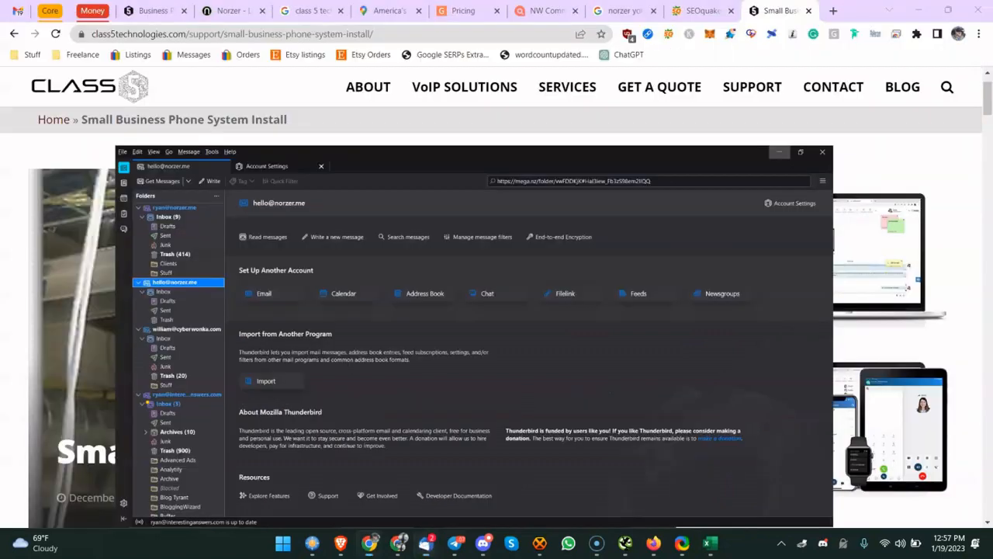
# Look over the Small Business Phone System Install article, highlighting "business phone system" in the intro and viewing the VoIP Solutions pages on offer
pyautogui.scroll(-4, 120, 329)
pyautogui.scroll(2, 156, 295)
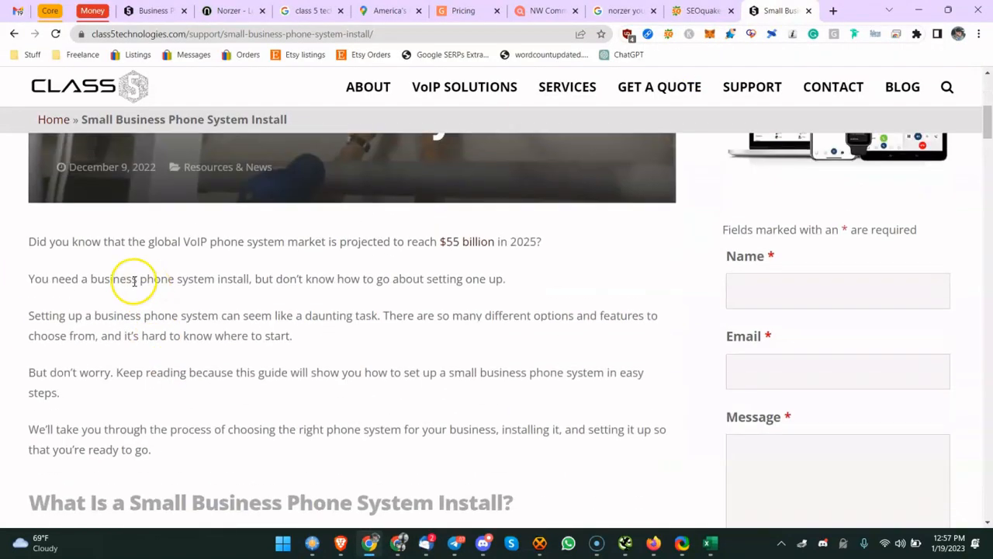
pyautogui.moveTo(87, 284); pyautogui.dragTo(211, 288)
pyautogui.scroll(1, 355, 194)
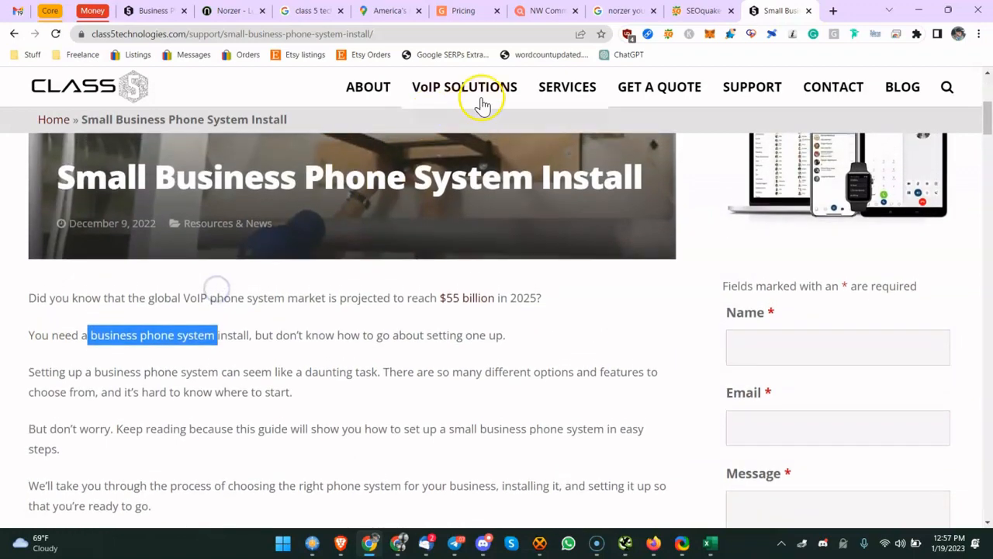
pyautogui.moveTo(550, 89)
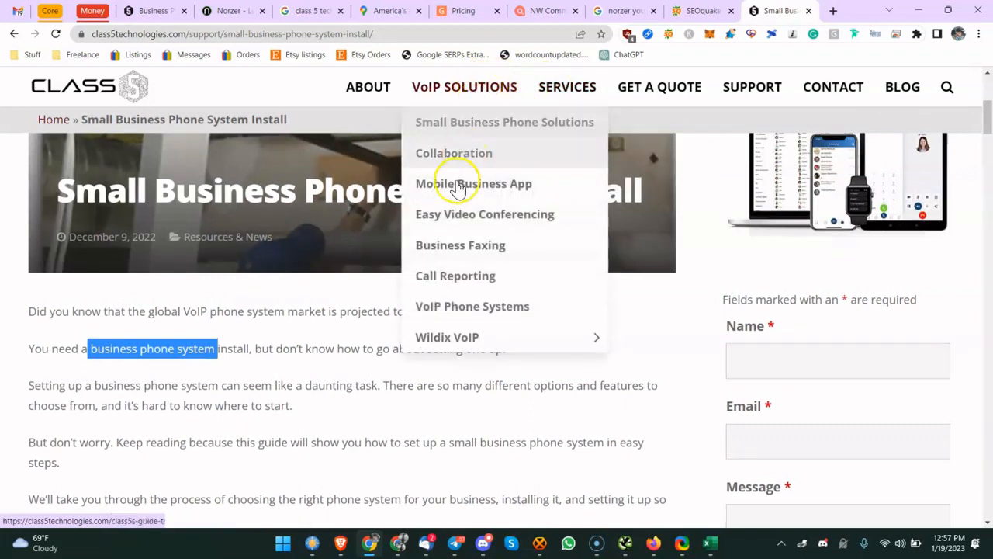
pyautogui.click(130, 366)
pyautogui.scroll(-5, 181, 303)
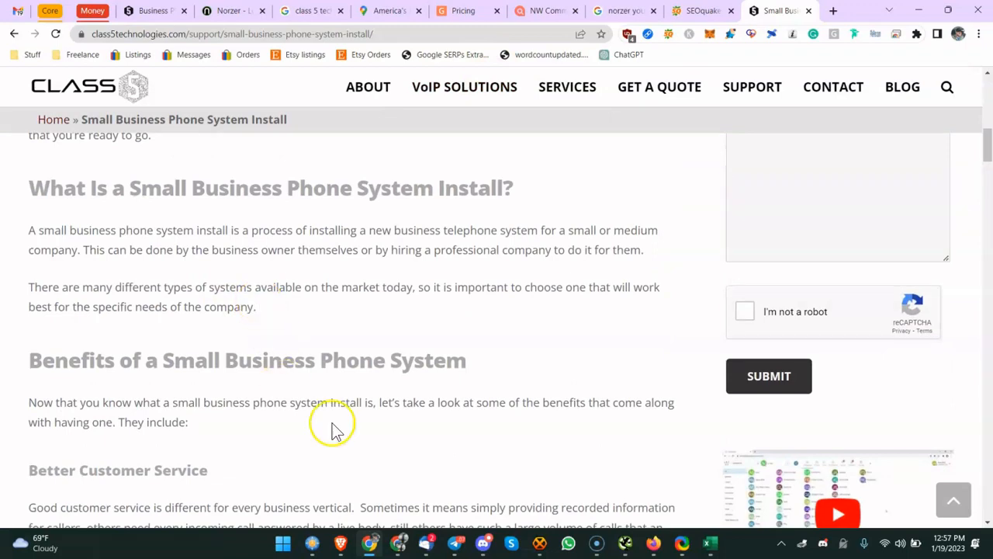
# Bring up the open ShareX image editor window and close it
pyautogui.moveTo(680, 536)
pyautogui.moveTo(657, 510)
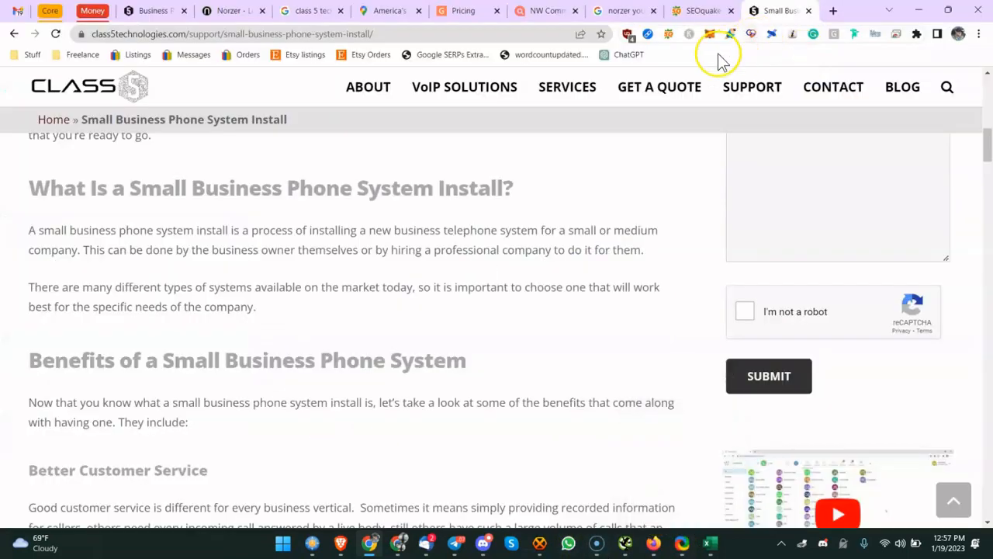
pyautogui.moveTo(600, 546)
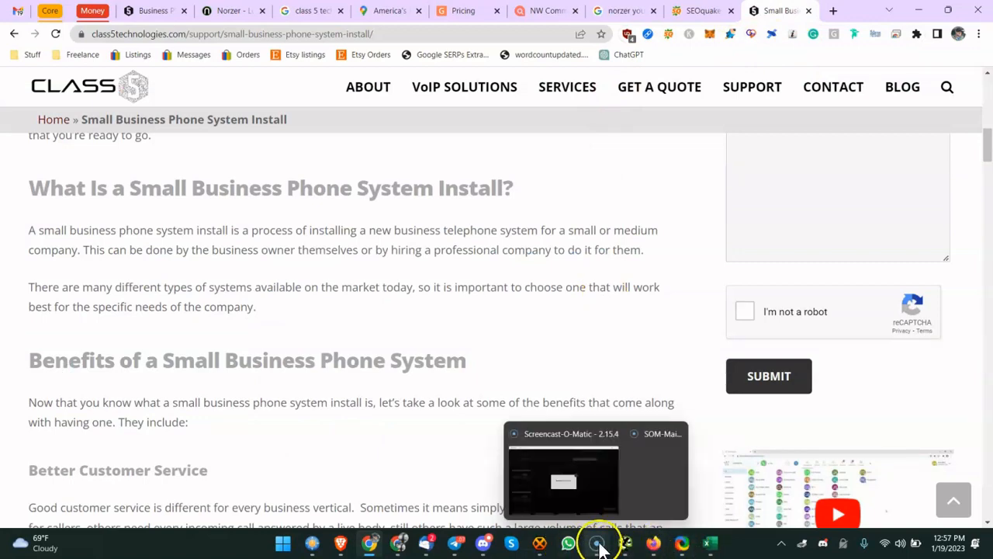
pyautogui.click(681, 543)
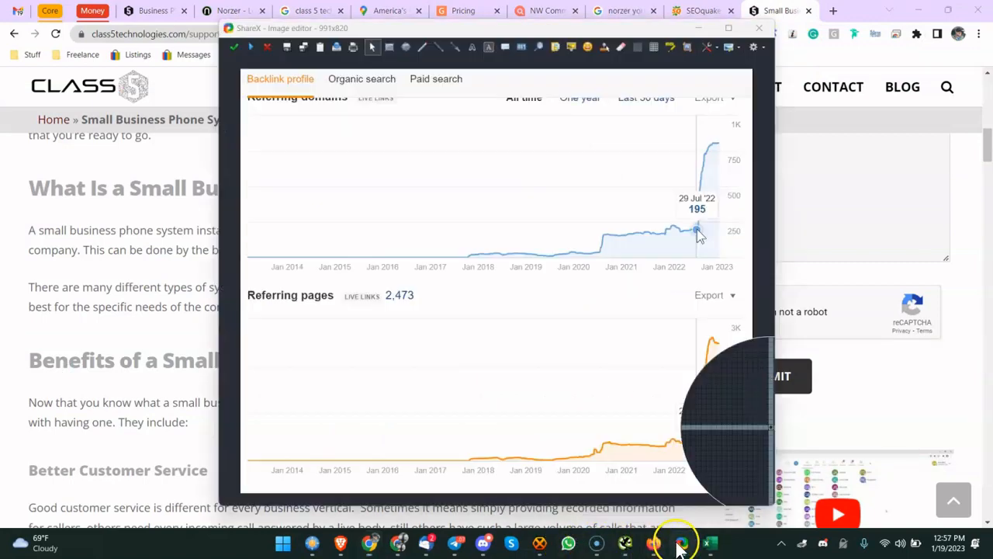
pyautogui.click(758, 28)
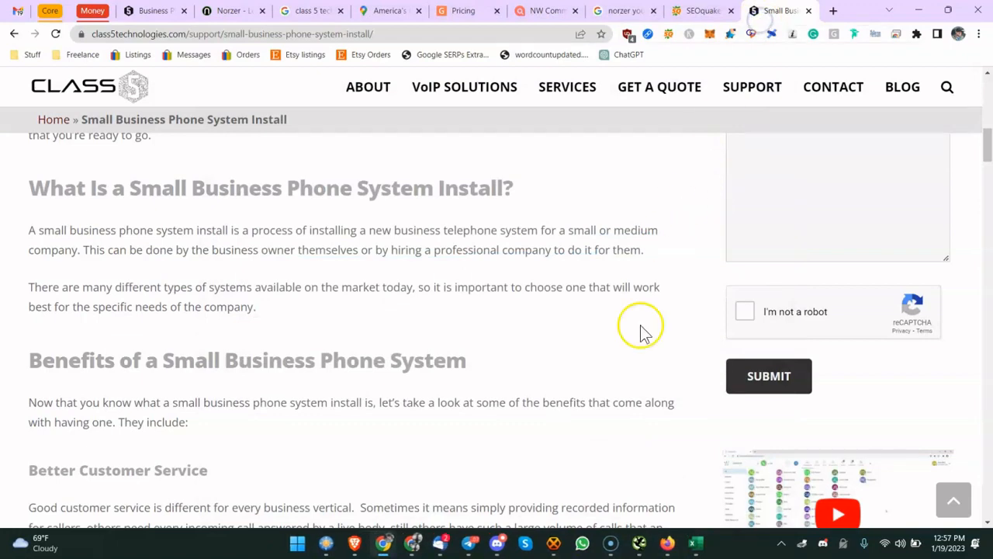
# Switch to the Excel checklist, leave the D56 remark and review the "Links", "Anchor text", "Canonicals" and "SEO friendly" optimized images checks
pyautogui.click(695, 544)
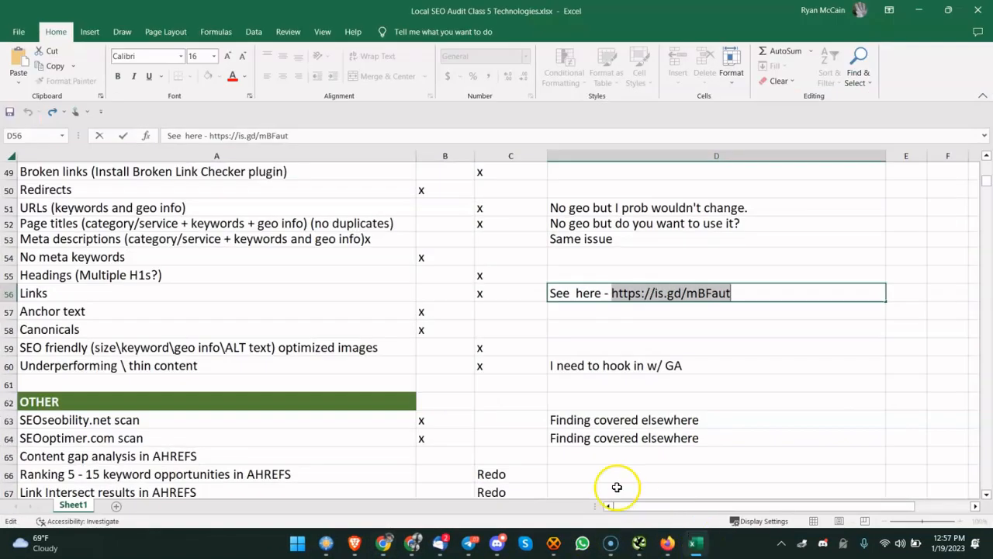
pyautogui.click(304, 329)
pyautogui.click(178, 291)
pyautogui.click(178, 311)
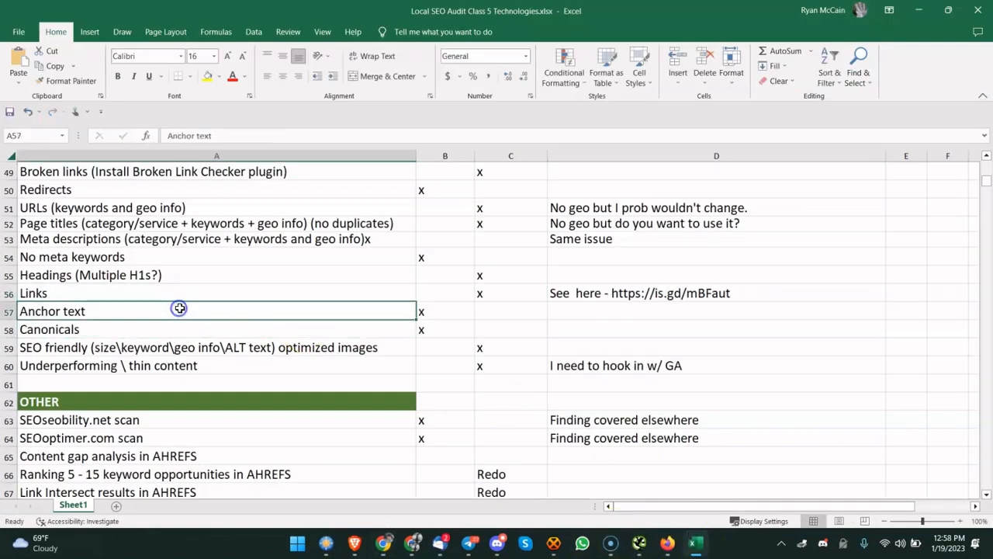
pyautogui.click(237, 326)
pyautogui.scroll(-1, 257, 306)
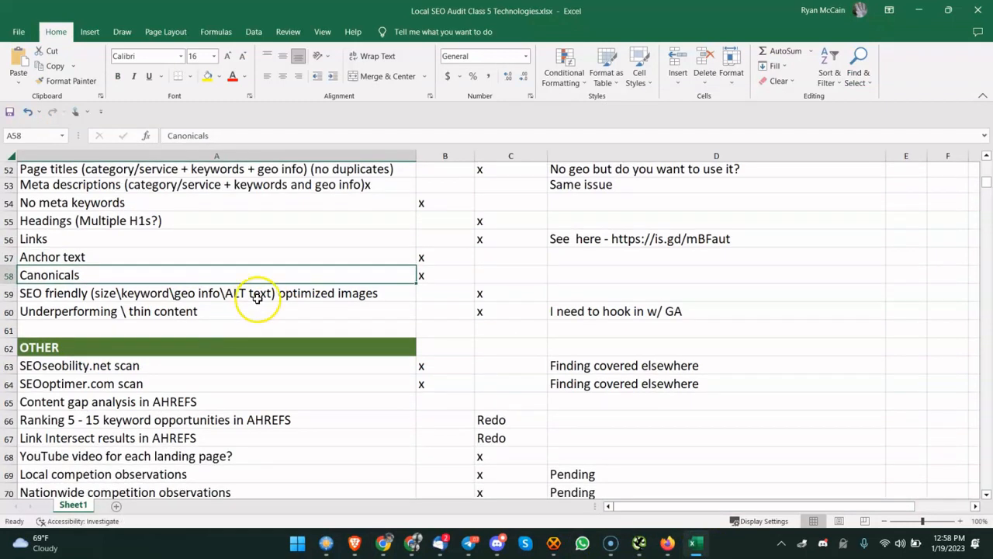
pyautogui.scroll(-1, 249, 283)
pyautogui.click(115, 244)
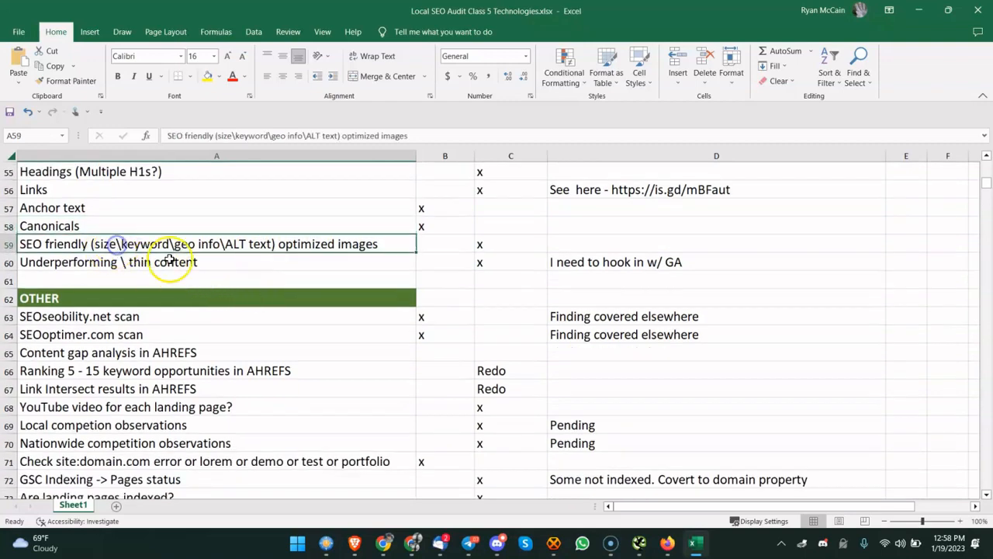
# Switch to Screaming Frog, list the crawled images and sort them by size, smallest first
pyautogui.click(638, 543)
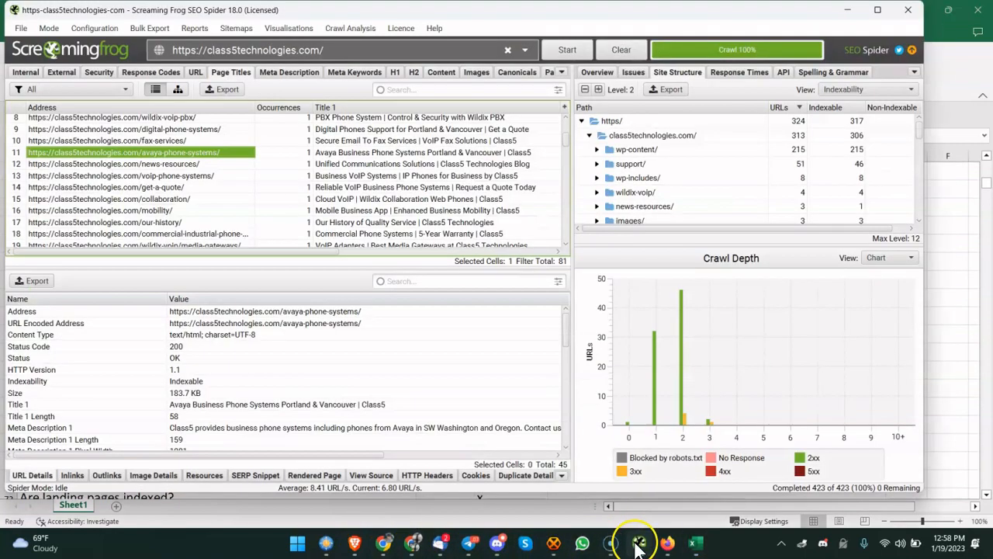
pyautogui.click(475, 72)
pyautogui.click(504, 111)
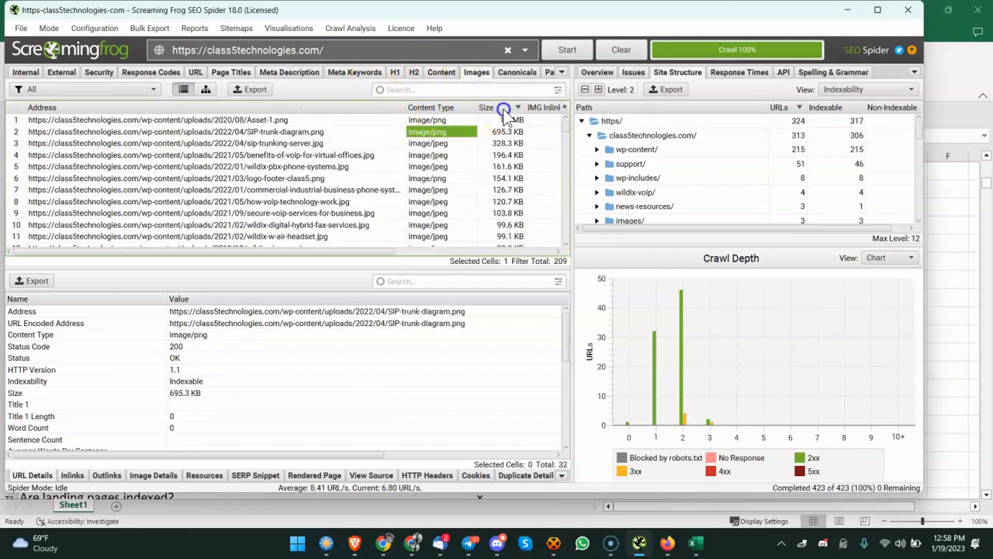
pyautogui.click(503, 108)
# Open the default-avatar.png image from the list in the browser, look at it and close its tab
pyautogui.click(244, 131)
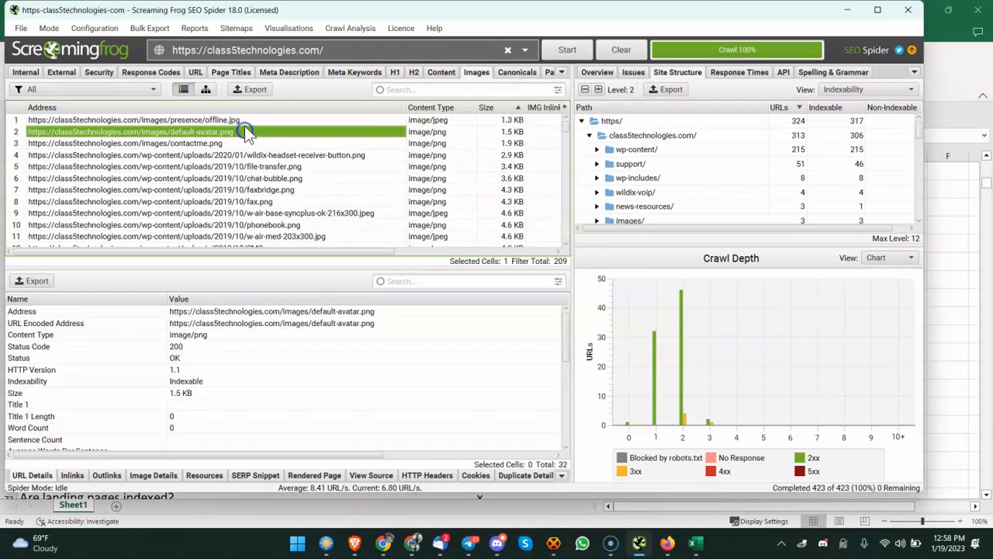
pyautogui.click(233, 121)
pyautogui.click(224, 132)
pyautogui.rightClick(233, 133)
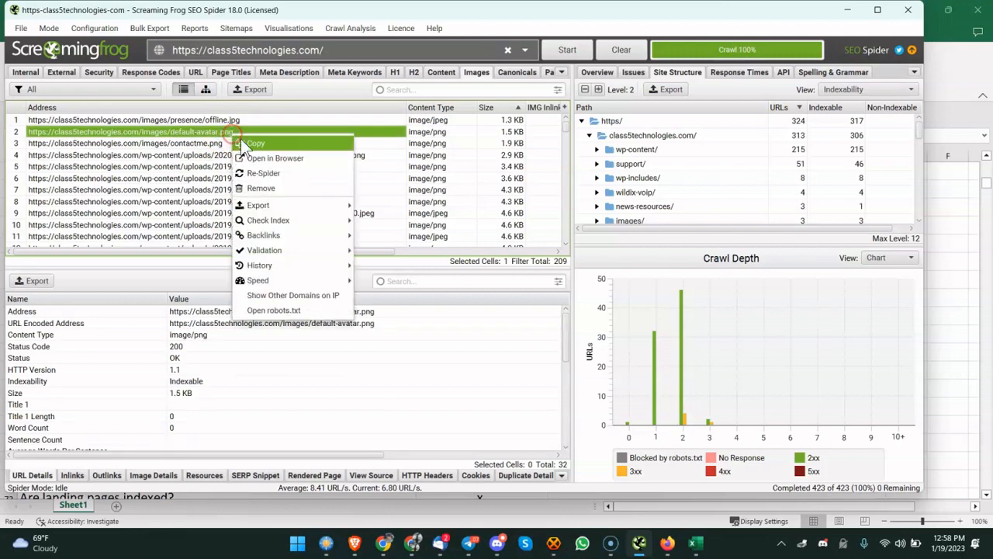
pyautogui.click(258, 162)
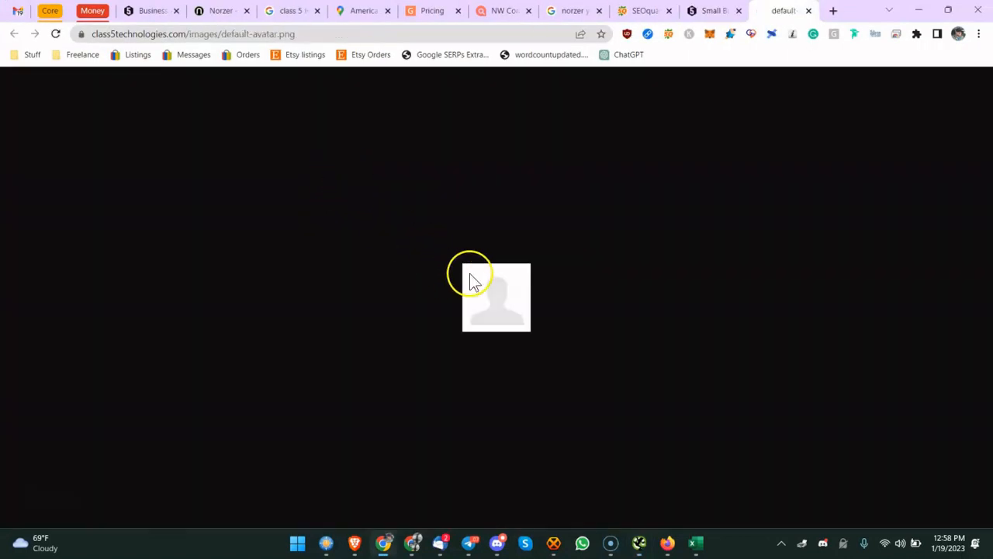
pyautogui.click(807, 11)
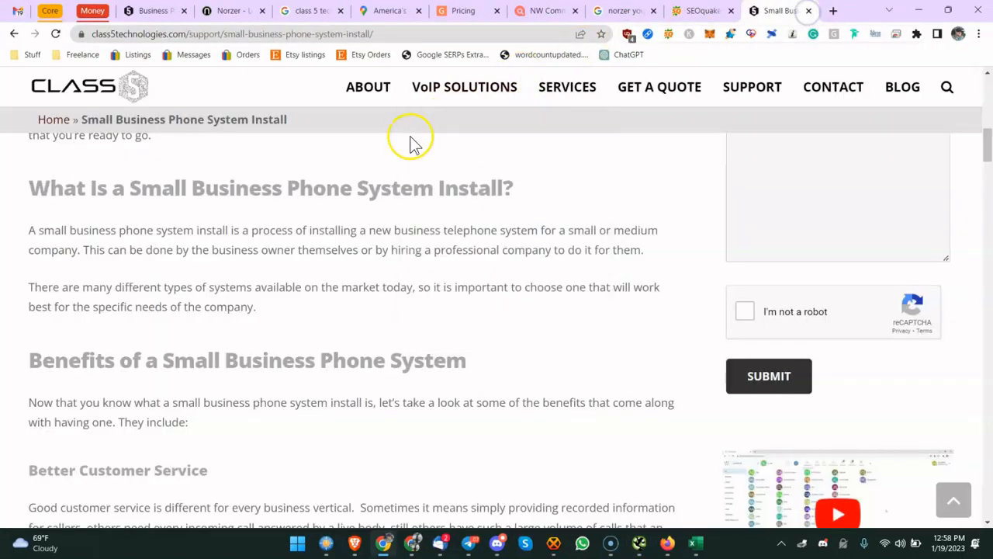
# Return to Screaming Frog, select the contactme.png image and re-sort the image list by size, largest first
pyautogui.click(694, 543)
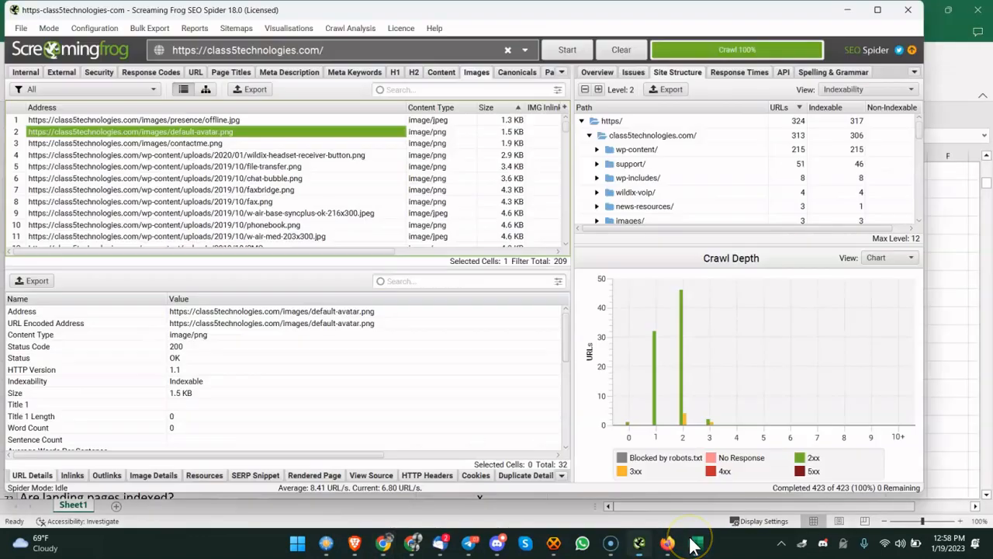
pyautogui.click(242, 145)
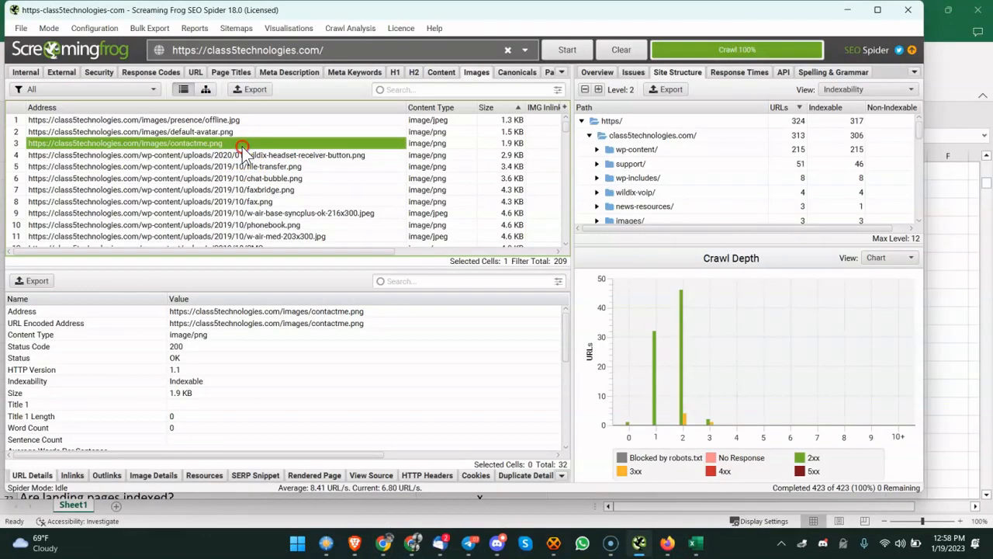
pyautogui.rightClick(242, 147)
pyautogui.click(252, 163)
pyautogui.click(492, 117)
pyautogui.click(492, 108)
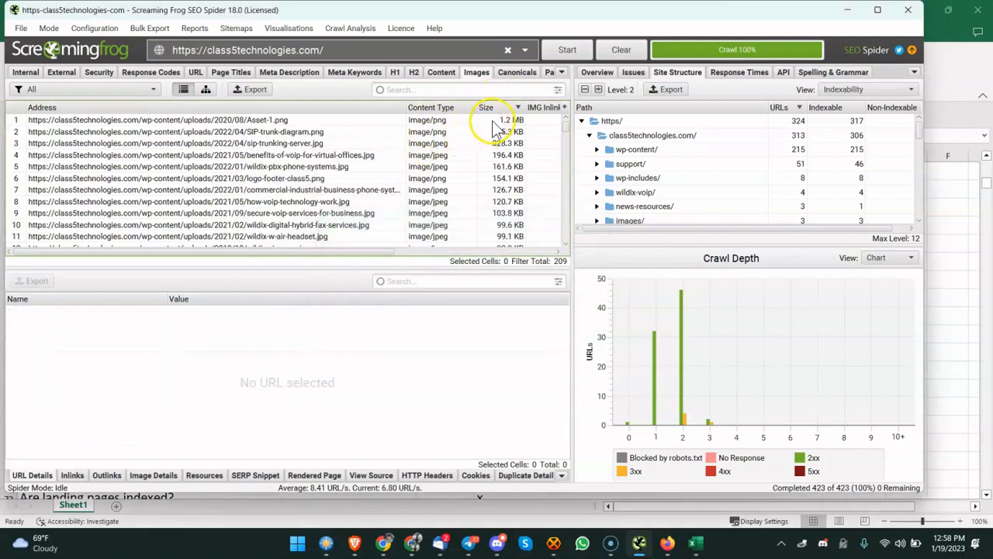
# Open the largest image, Asset-1.png, in the browser, examine it at full size and close its tab
pyautogui.click(488, 121)
pyautogui.click(292, 122)
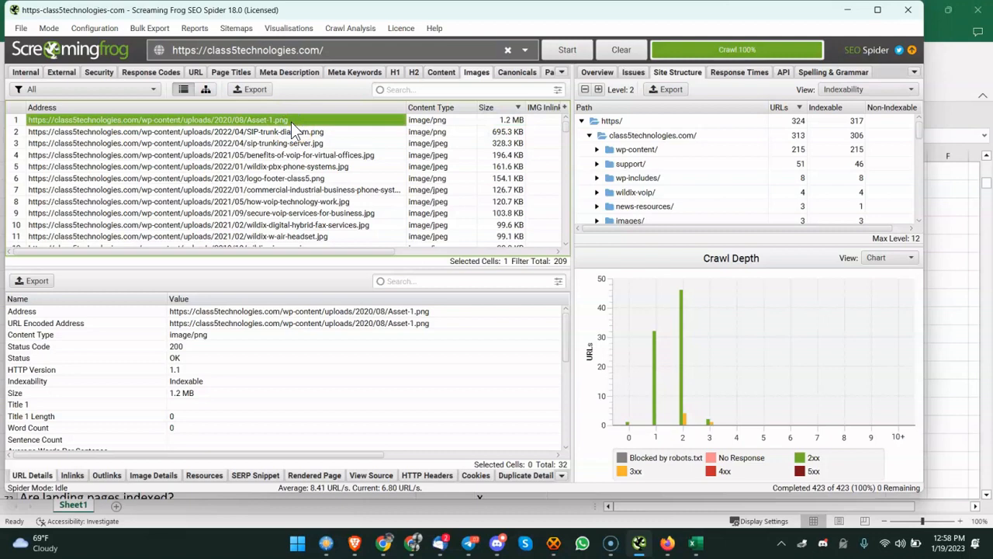
pyautogui.rightClick(291, 122)
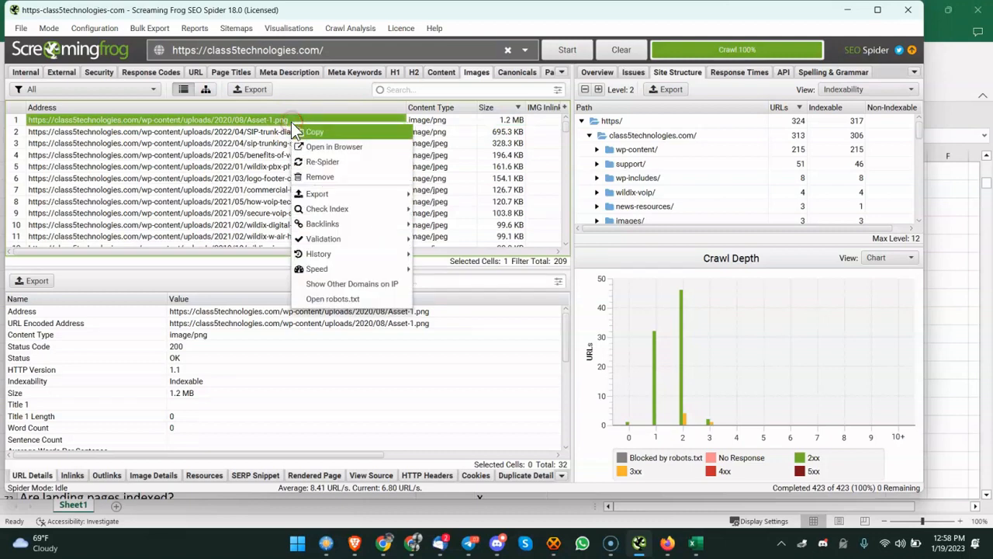
pyautogui.click(318, 144)
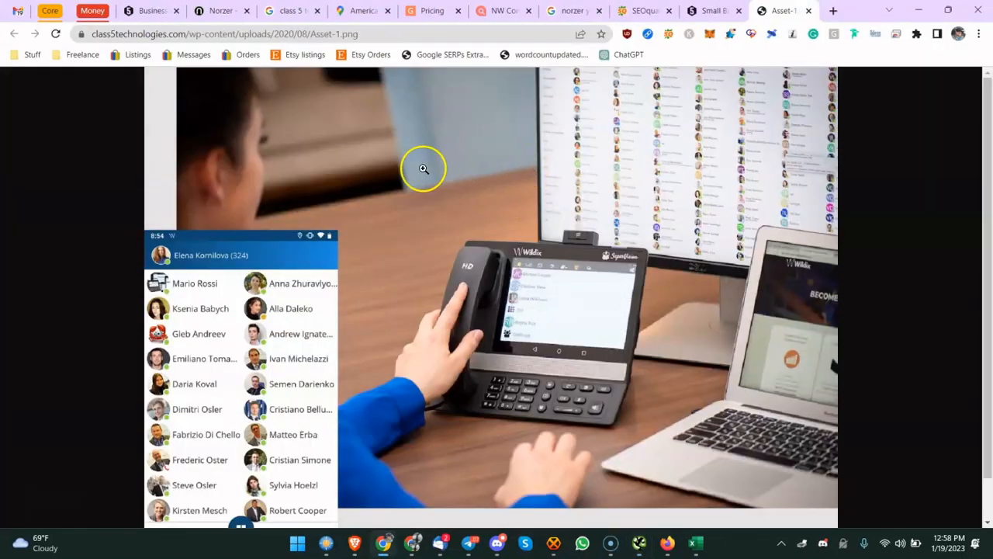
pyautogui.click(421, 168)
pyautogui.click(417, 170)
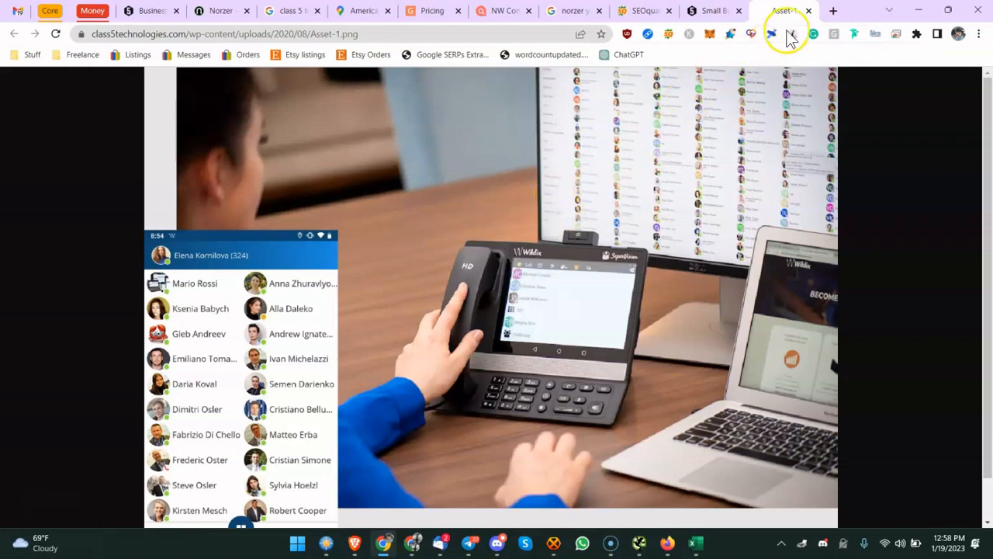
pyautogui.click(808, 11)
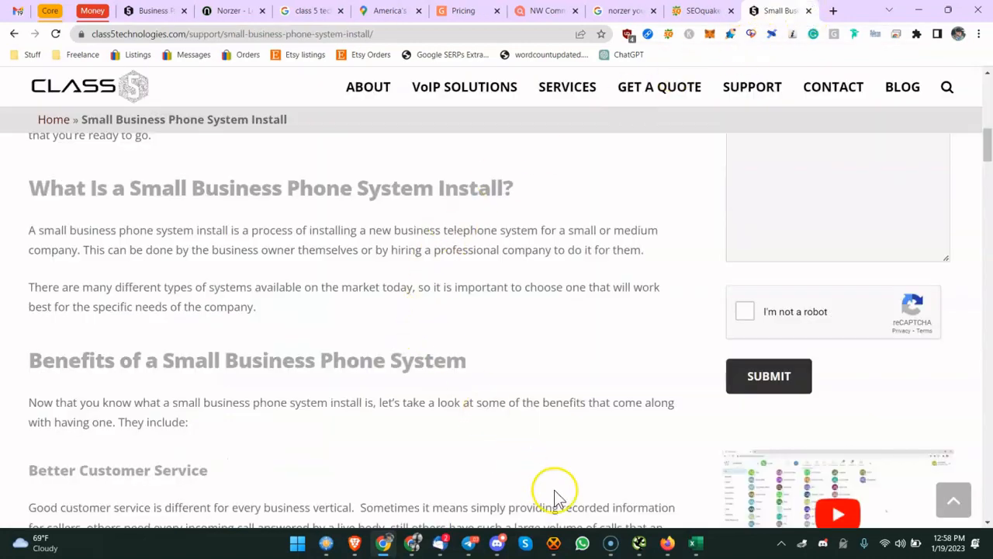
# Return to Screaming Frog and check the file sizes of sip-trunking-server.jpg and benefits-of-voip-for-virtual-offices.jpg
pyautogui.click(668, 489)
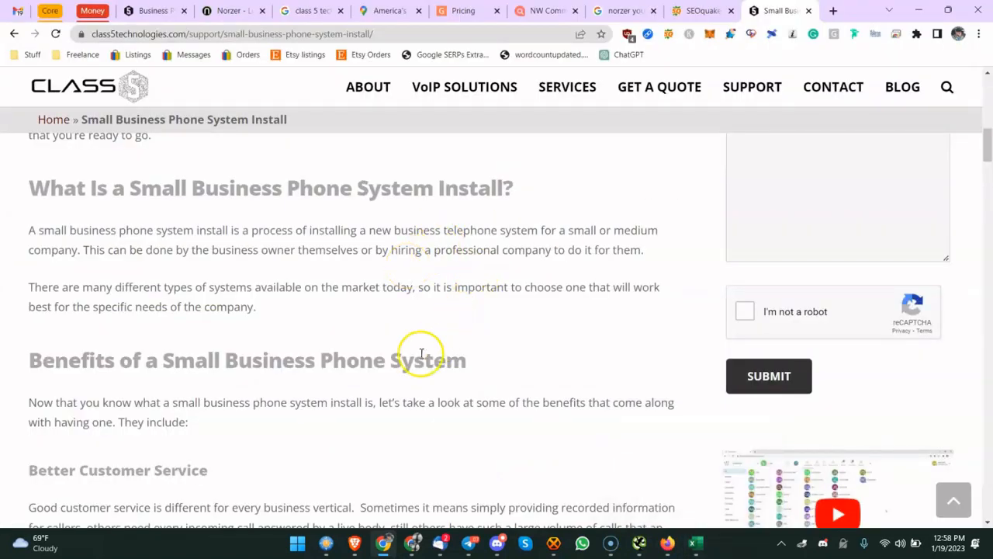
pyautogui.click(639, 544)
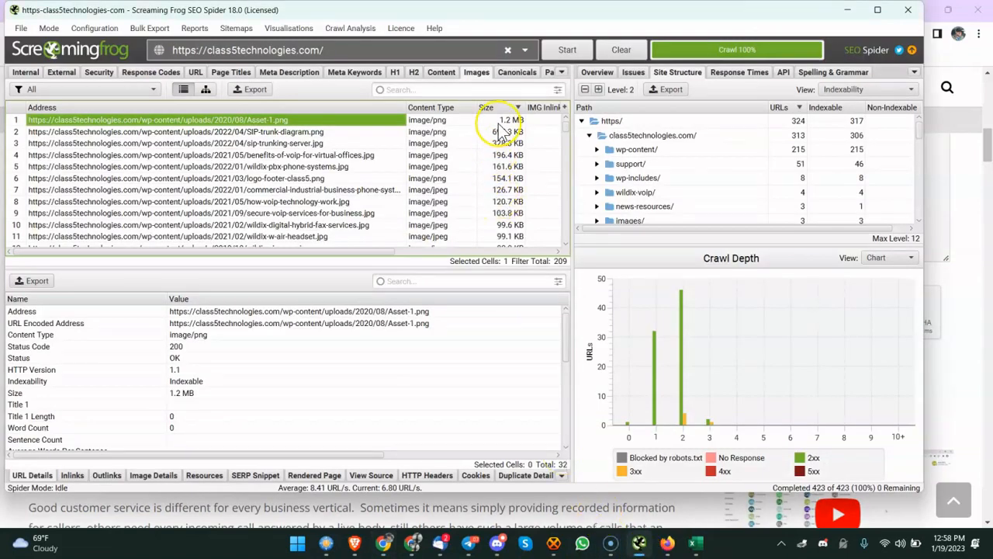
pyautogui.click(342, 143)
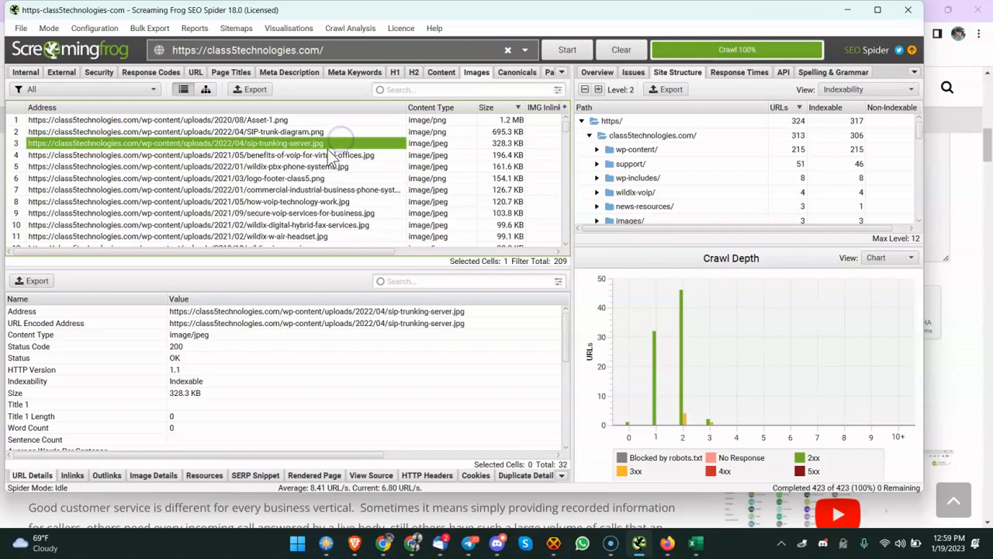
pyautogui.click(330, 155)
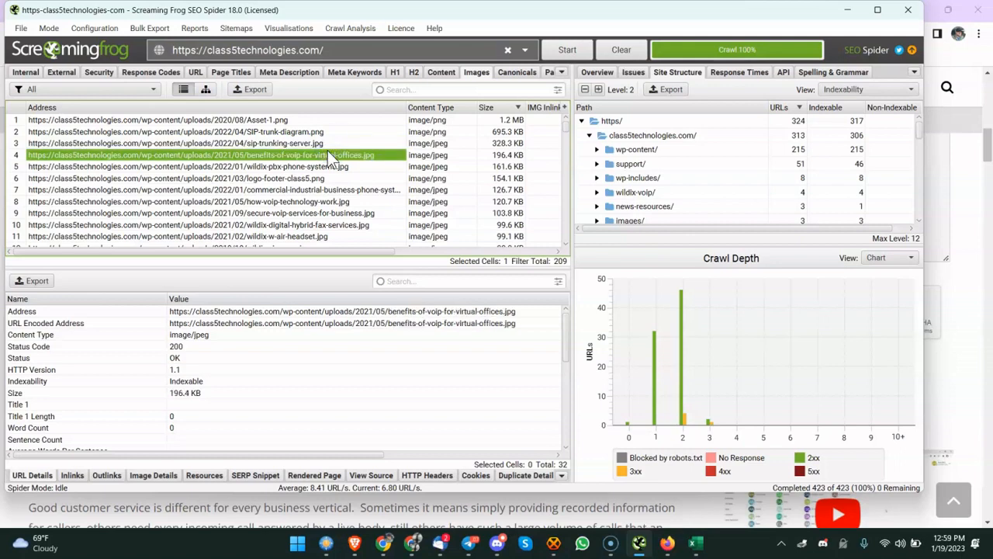
# Go to the Excel checklist's "Underperforming \ thin content" check, view Screaming Frog's API Access options including Google Universal Analytics, and minimize Screaming Frog
pyautogui.click(696, 544)
pyautogui.click(237, 264)
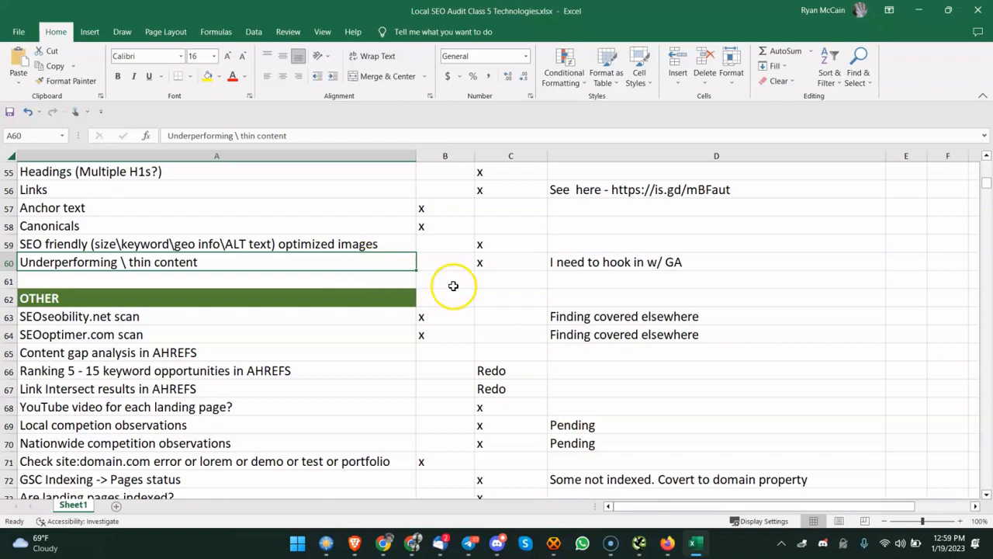
pyautogui.click(640, 544)
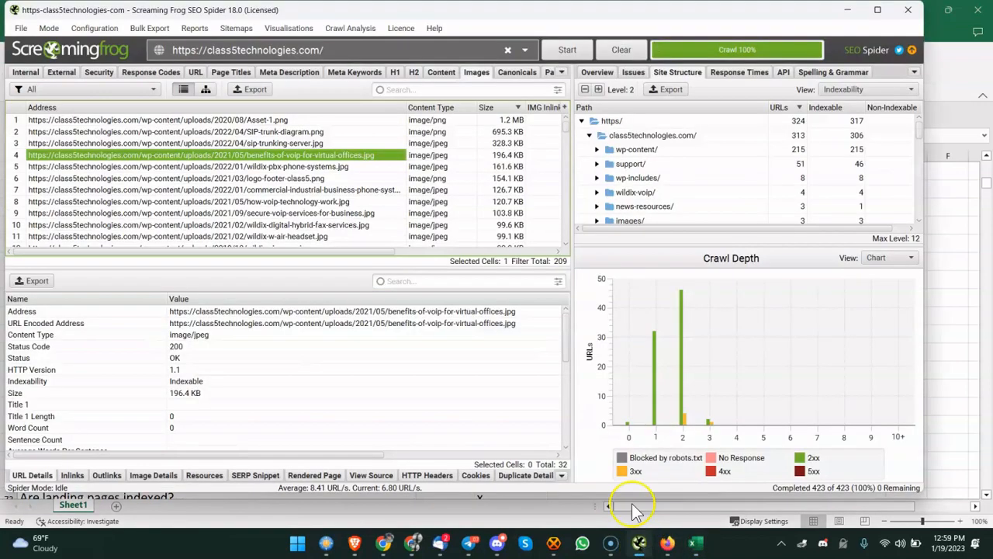
pyautogui.click(51, 28)
pyautogui.moveTo(94, 31)
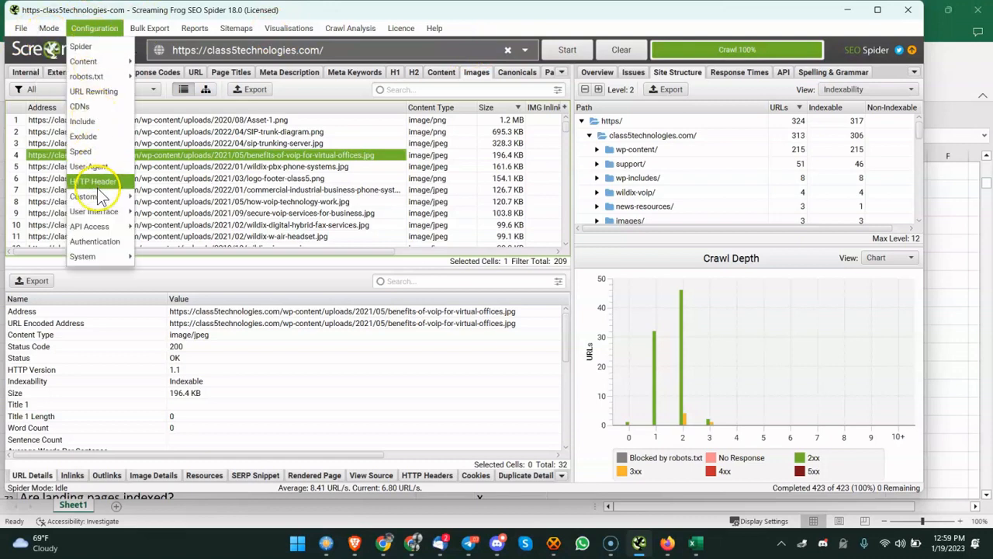
pyautogui.moveTo(99, 225)
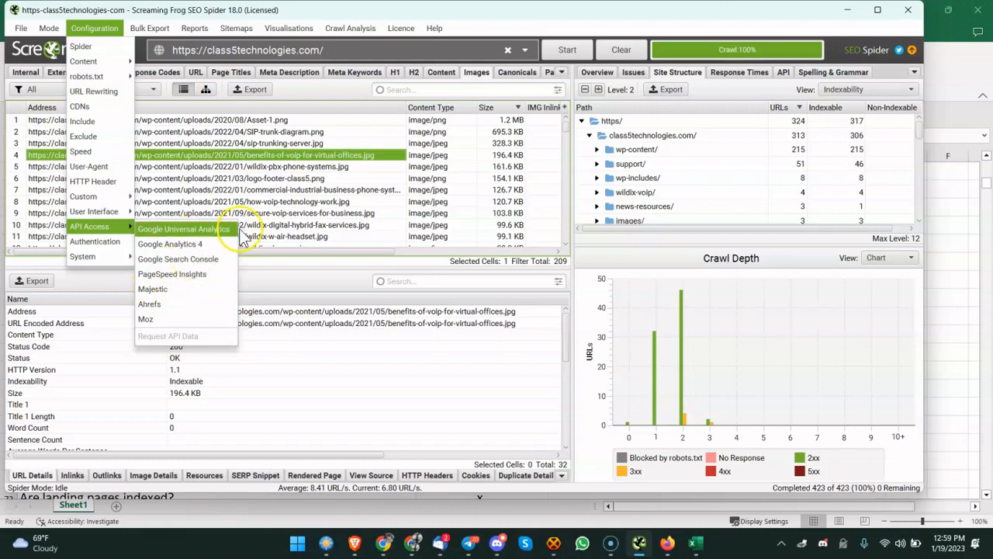
pyautogui.click(846, 11)
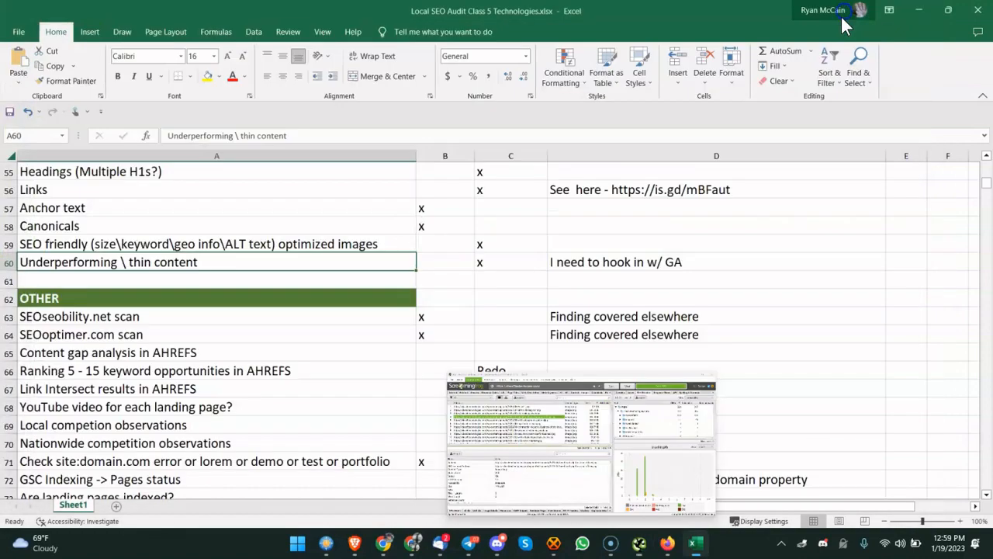
# Review the SEOseobility.net and SEOoptimer.com scan items in the checklist's OTHER section
pyautogui.click(394, 334)
pyautogui.scroll(-2, 392, 330)
pyautogui.scroll(2, 232, 291)
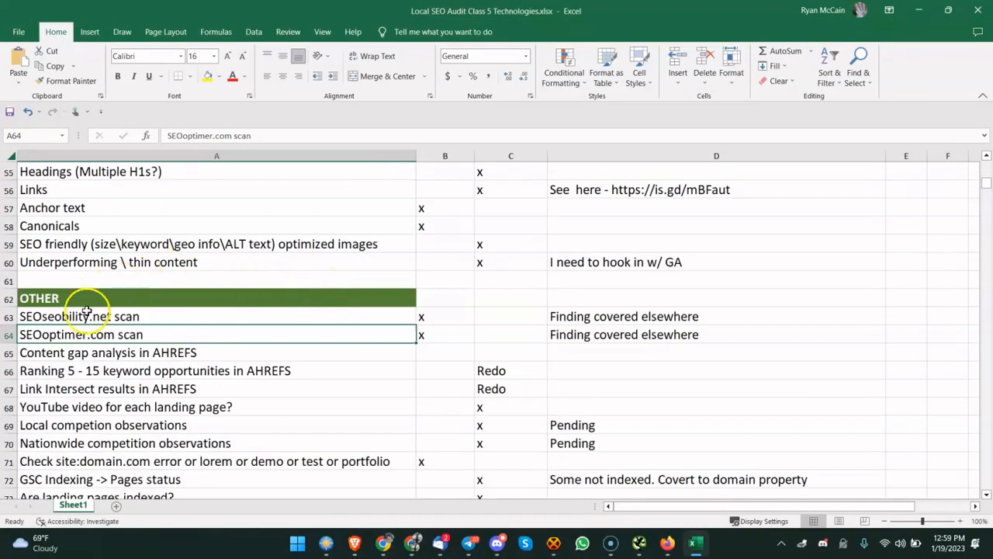
pyautogui.click(86, 312)
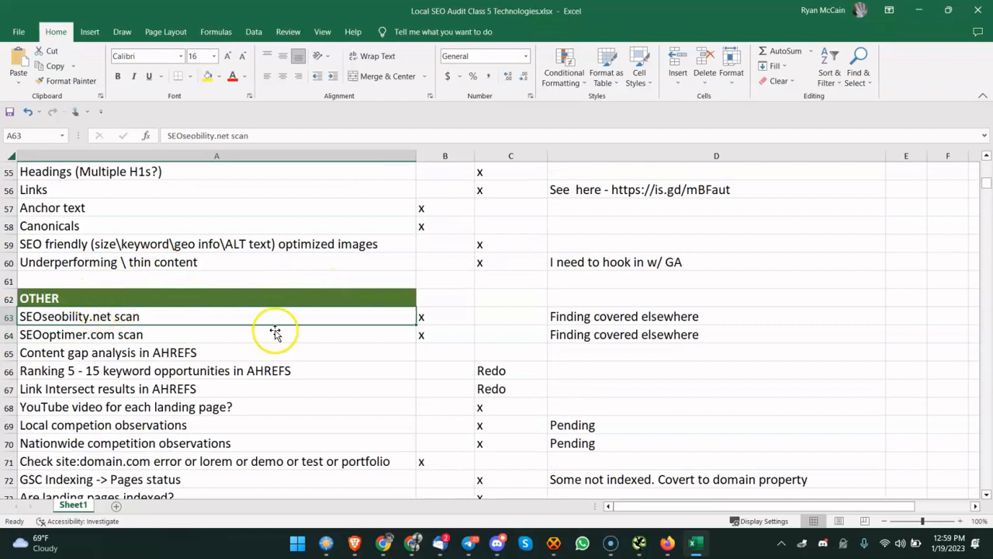
pyautogui.click(456, 311)
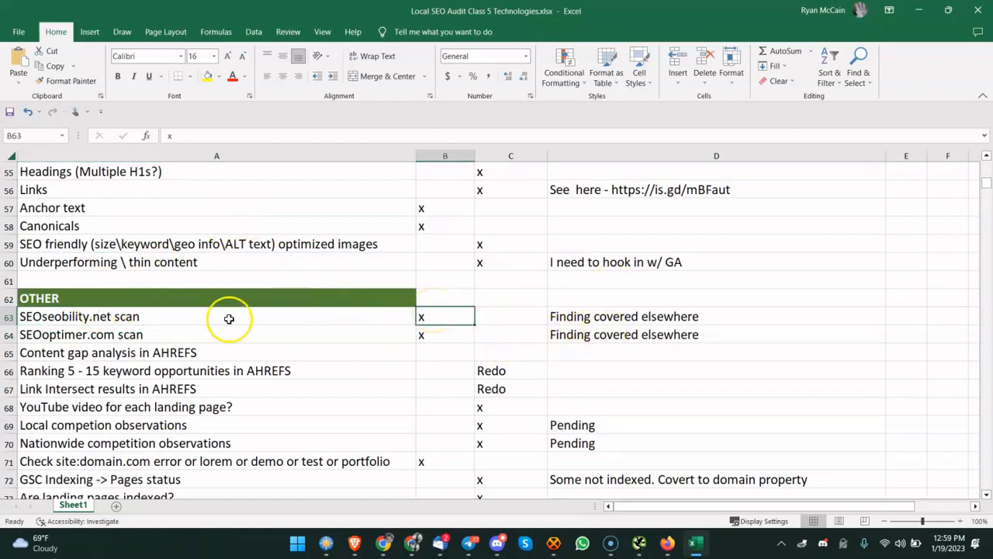
pyautogui.click(115, 318)
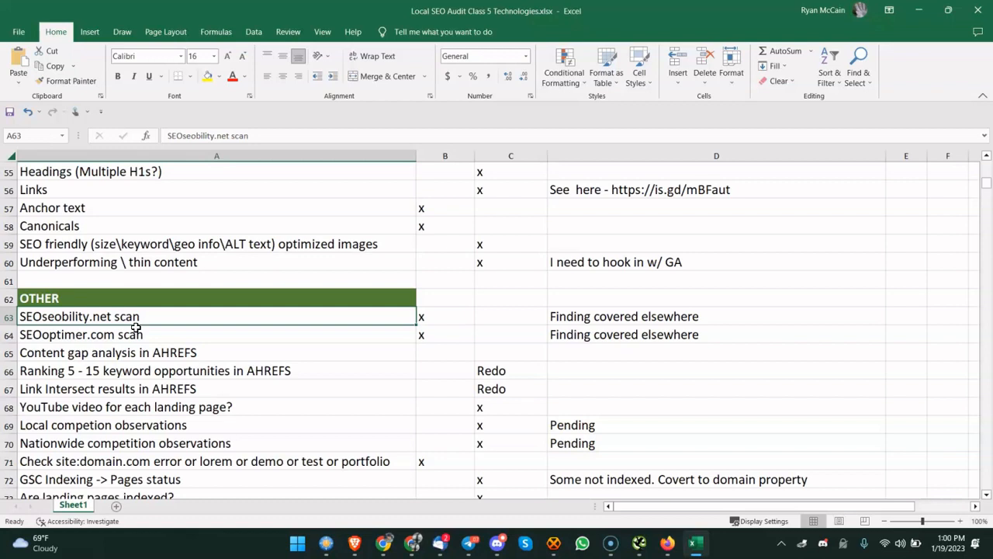
# Mark the "Content gap analysis in AHREFS" item with an x in column C
pyautogui.click(508, 353)
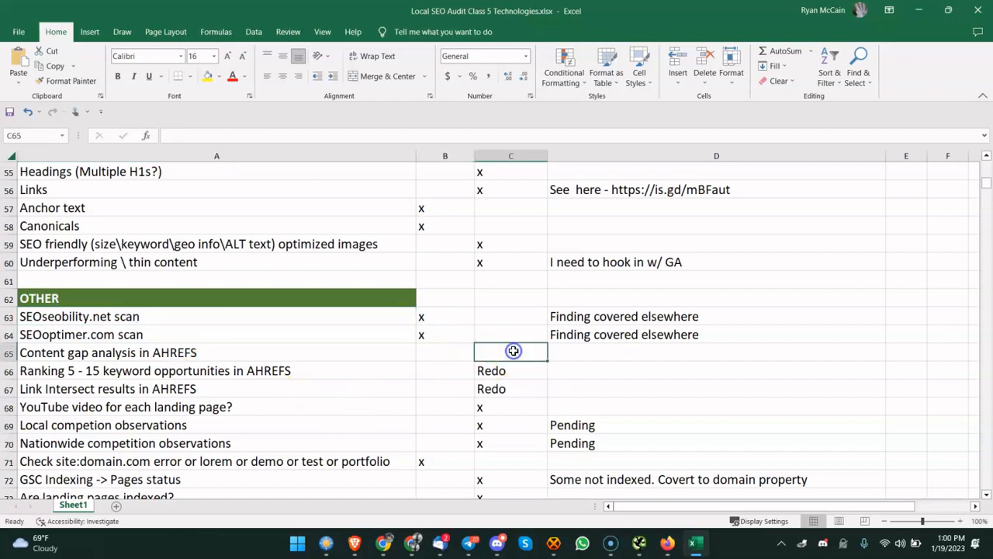
pyautogui.write('x')
pyautogui.click(373, 365)
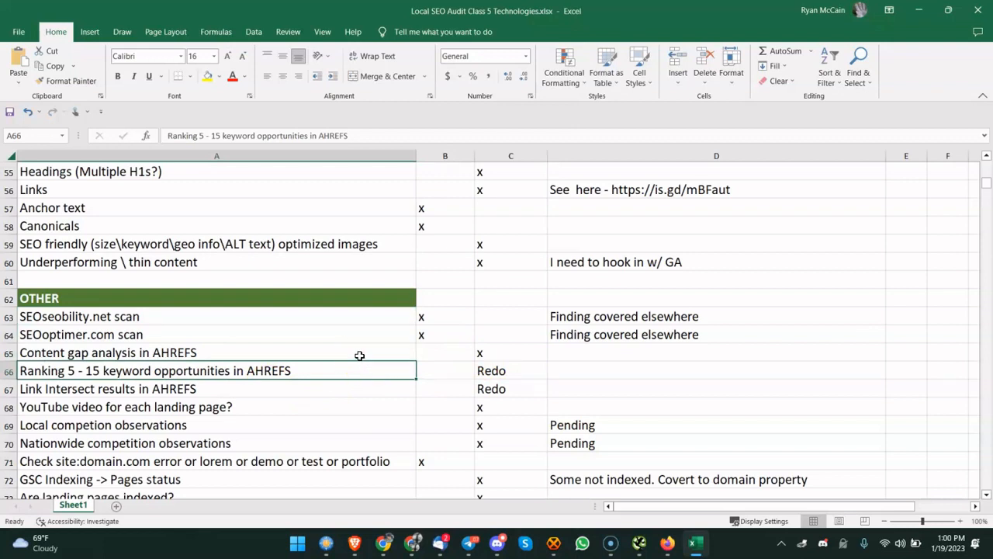
pyautogui.click(360, 353)
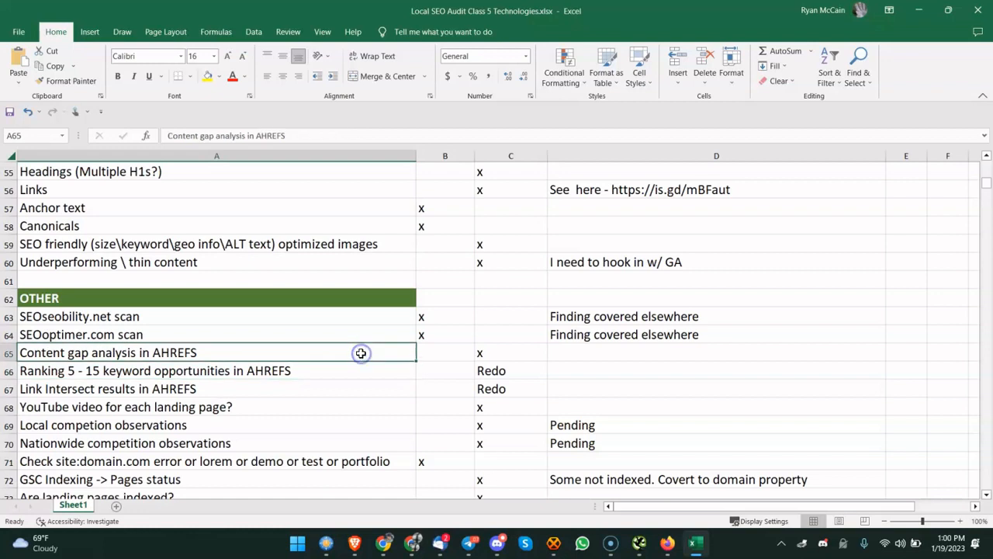
# Review the three AHREFS items: content gap analysis, ranking 5 - 15 keyword opportunities and Link Intersect results
pyautogui.scroll(-1, 364, 342)
pyautogui.click(376, 326)
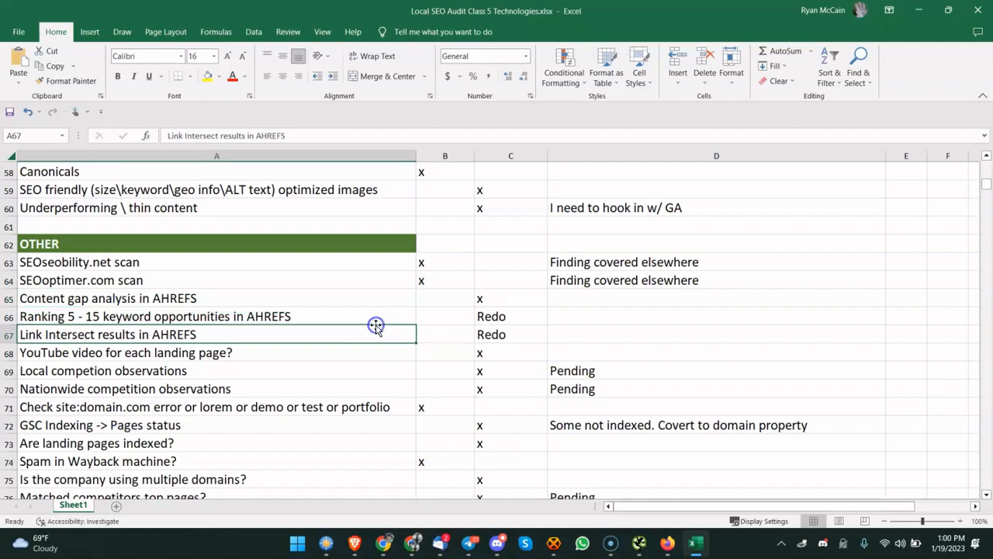
pyautogui.click(379, 295)
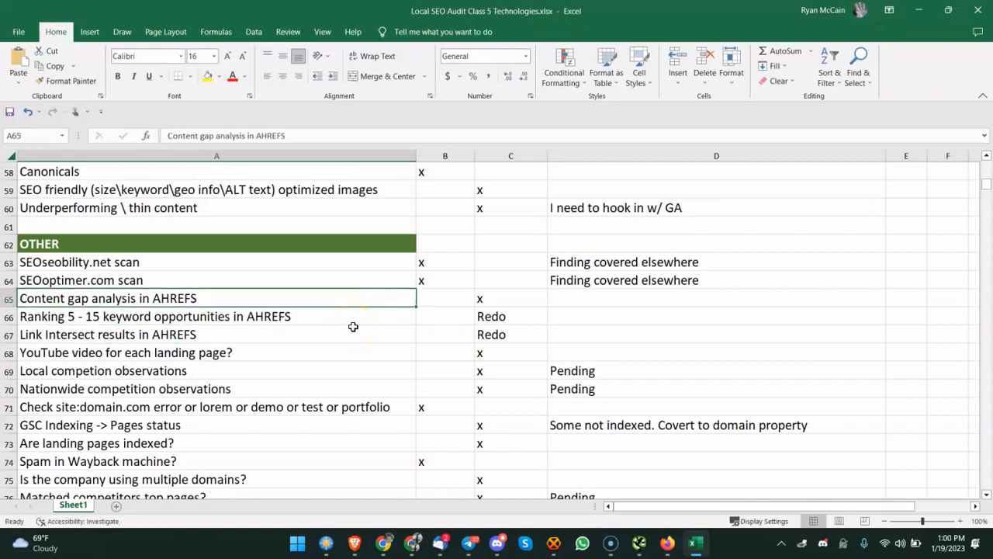
pyautogui.click(353, 326)
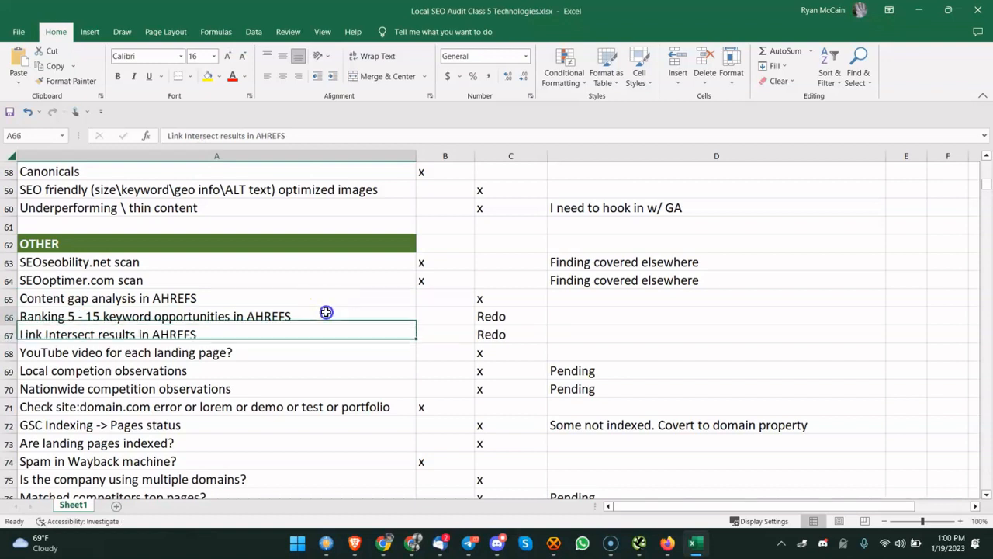
pyautogui.click(337, 311)
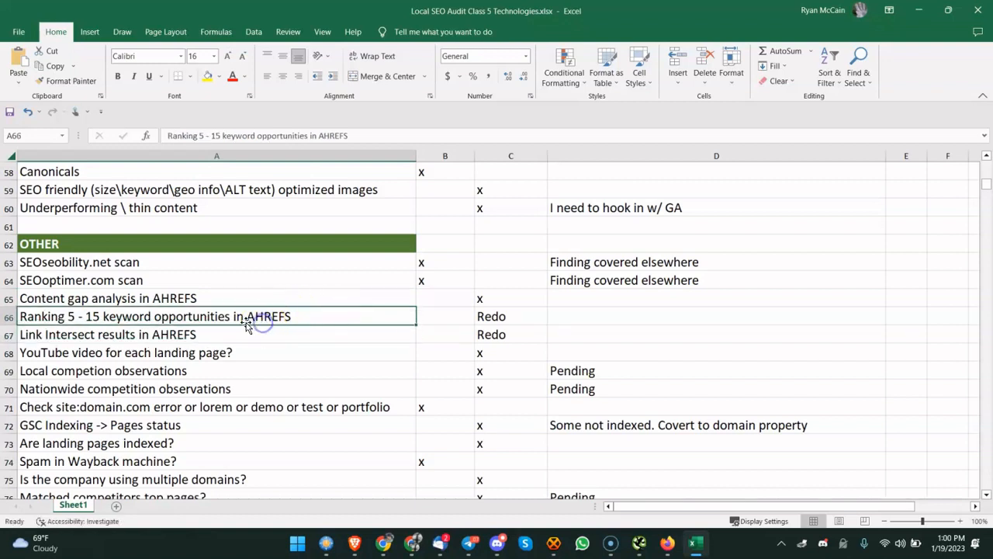
pyautogui.moveTo(256, 317); pyautogui.dragTo(262, 330)
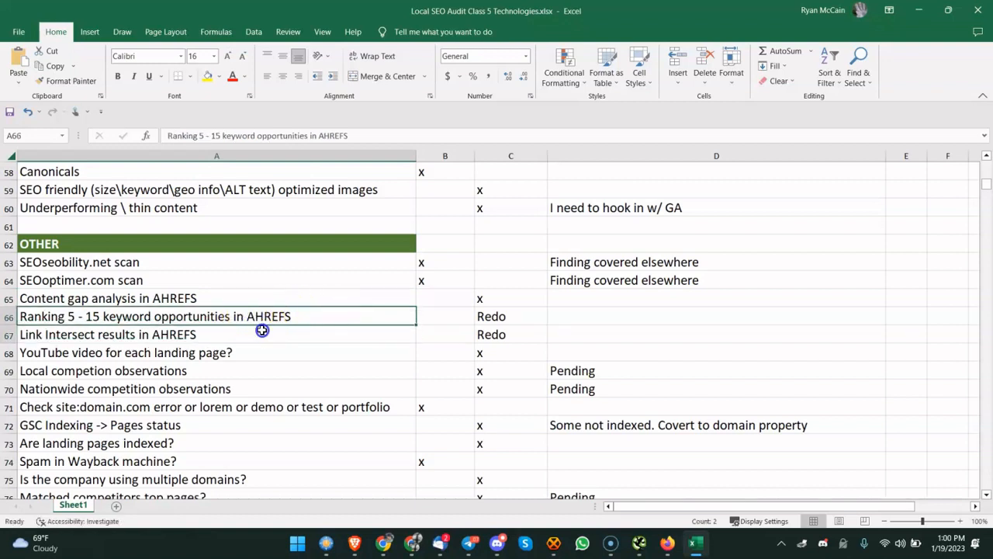
# Check the column C status of the ranking 5 - 15 keyword opportunities item and read the Link Intersect results item
pyautogui.click(480, 315)
pyautogui.click(461, 331)
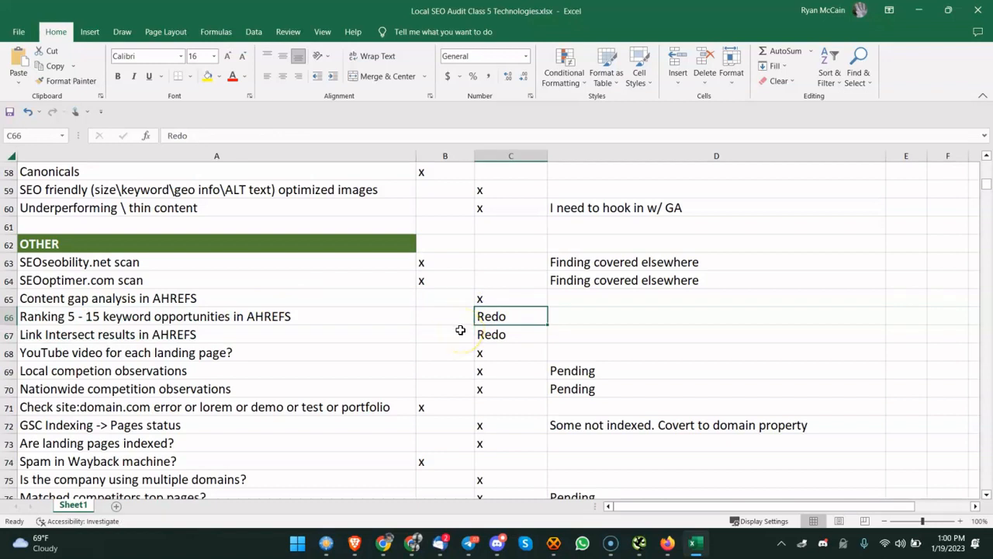
pyautogui.click(340, 315)
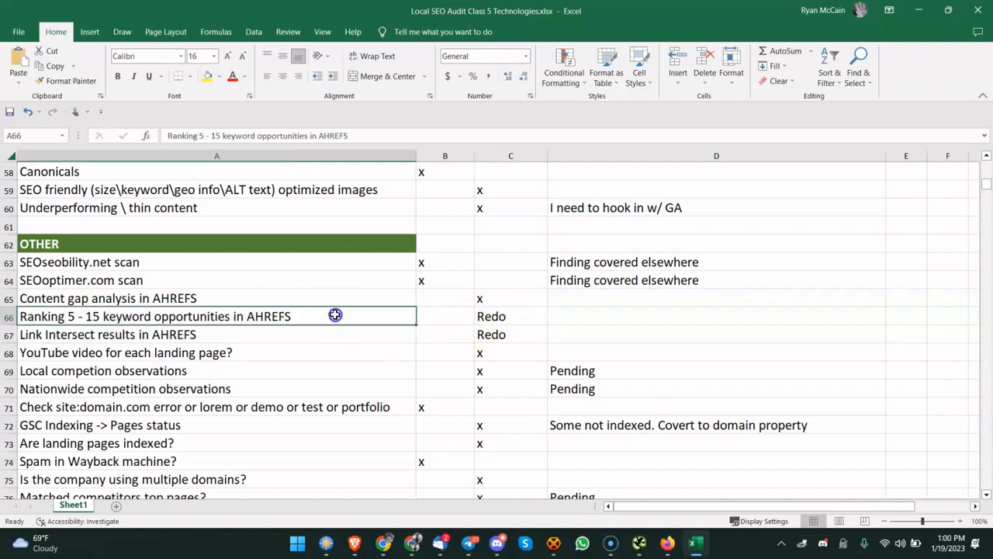
pyautogui.click(502, 315)
pyautogui.click(326, 315)
pyautogui.click(321, 332)
pyautogui.click(329, 317)
pyautogui.click(91, 330)
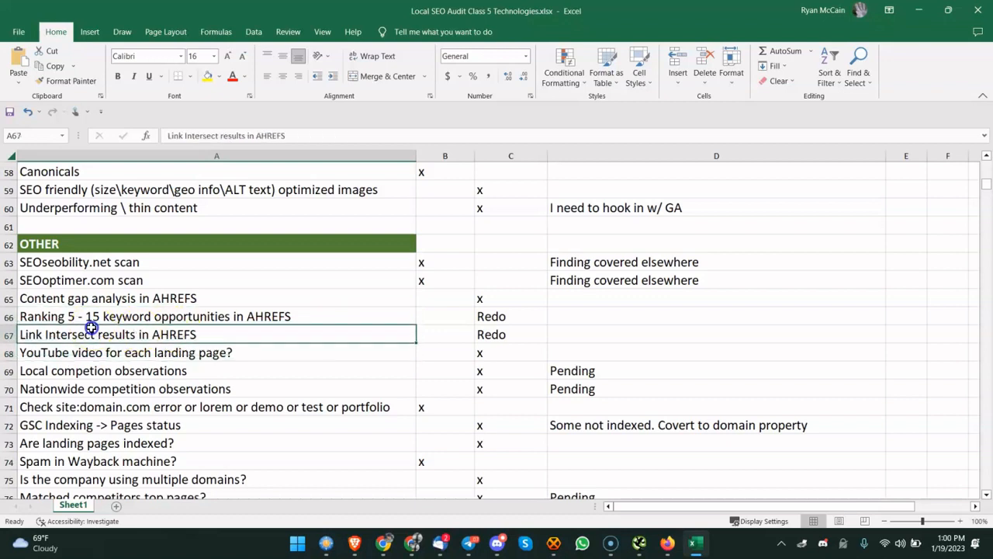
pyautogui.click(110, 336)
# Go to the "YouTube video for each landing page?" item, view the Class 5 site's Services menu in Chrome and return to Excel
pyautogui.click(335, 353)
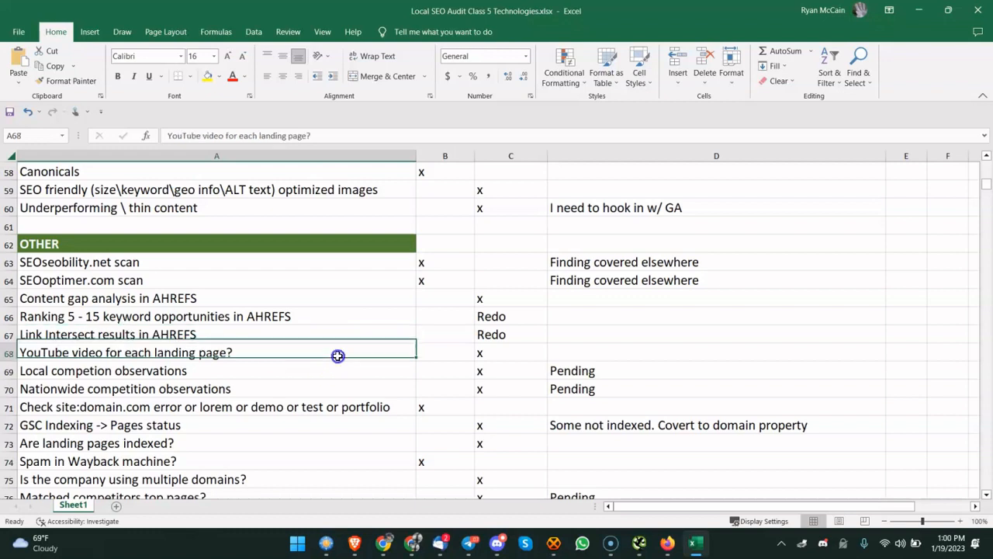
pyautogui.scroll(-1, 333, 354)
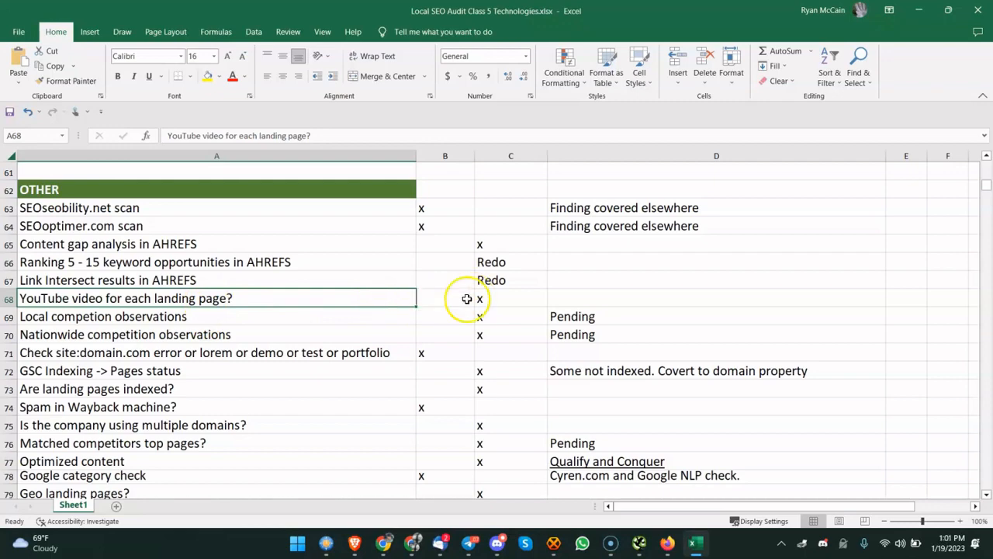
pyautogui.click(383, 542)
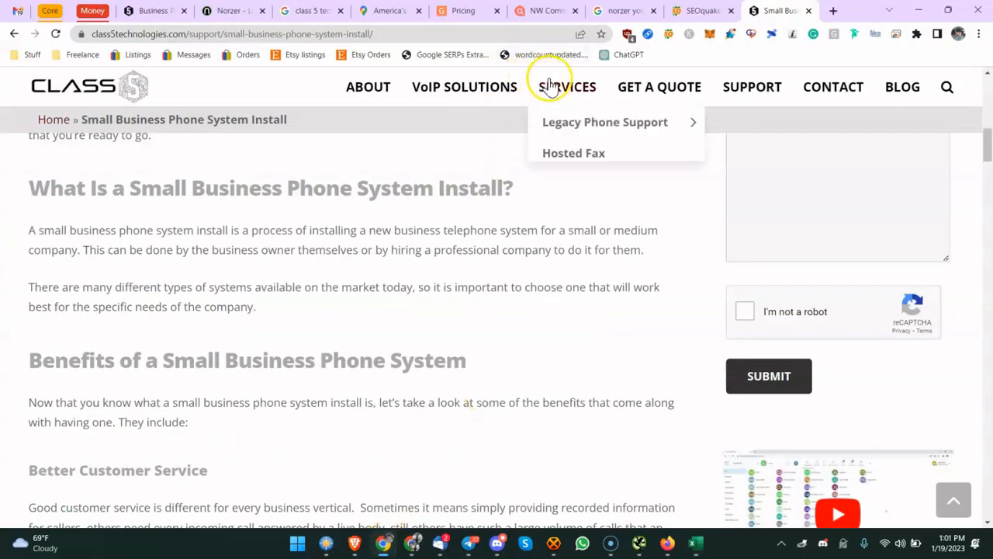
pyautogui.click(691, 544)
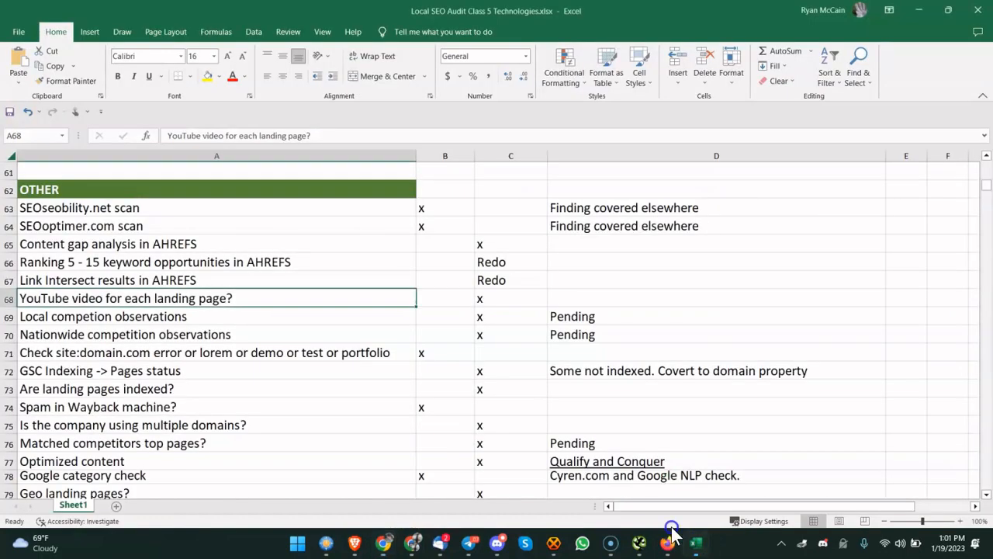
# Review the local and nationwide competition observations items and their status cells in the checklist
pyautogui.click(340, 322)
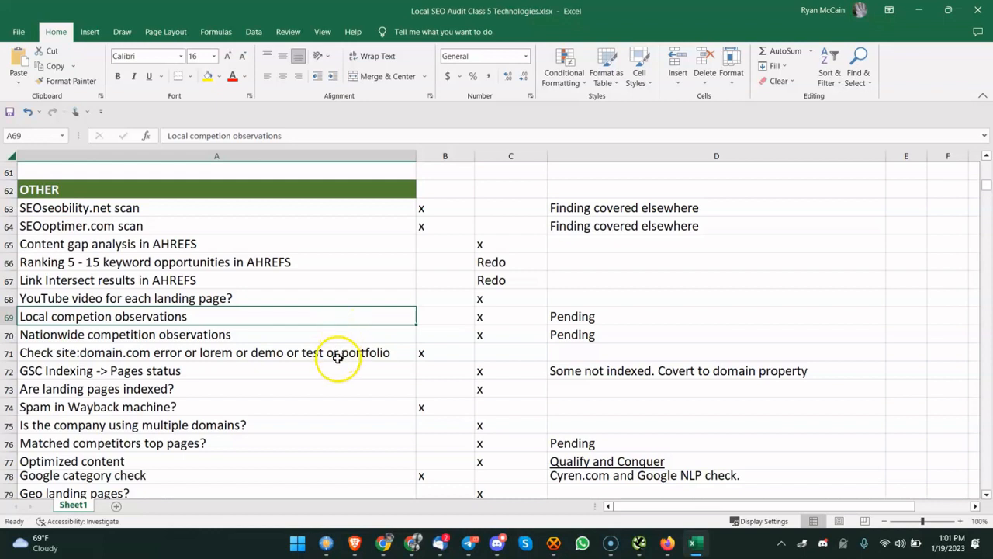
pyautogui.click(333, 352)
pyautogui.click(302, 336)
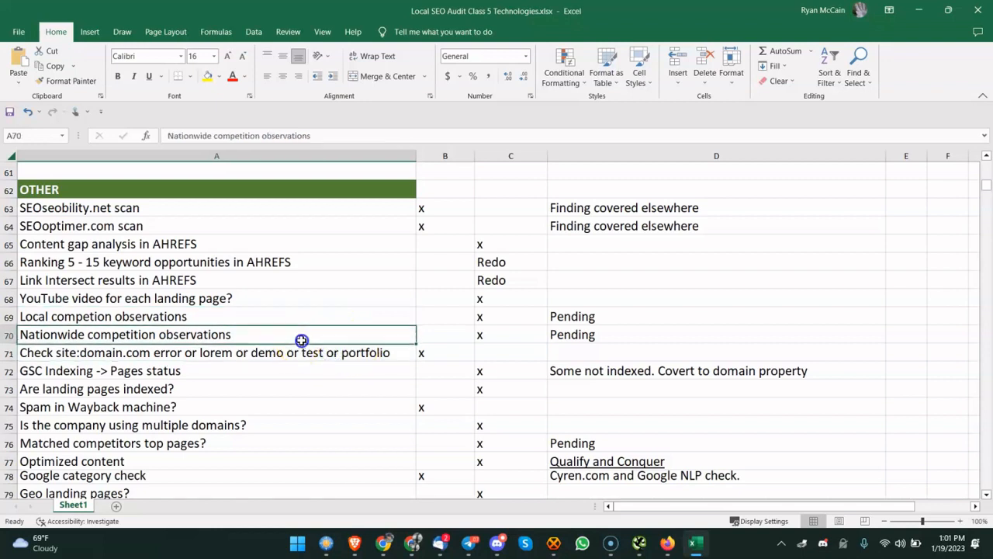
pyautogui.click(485, 335)
pyautogui.click(235, 334)
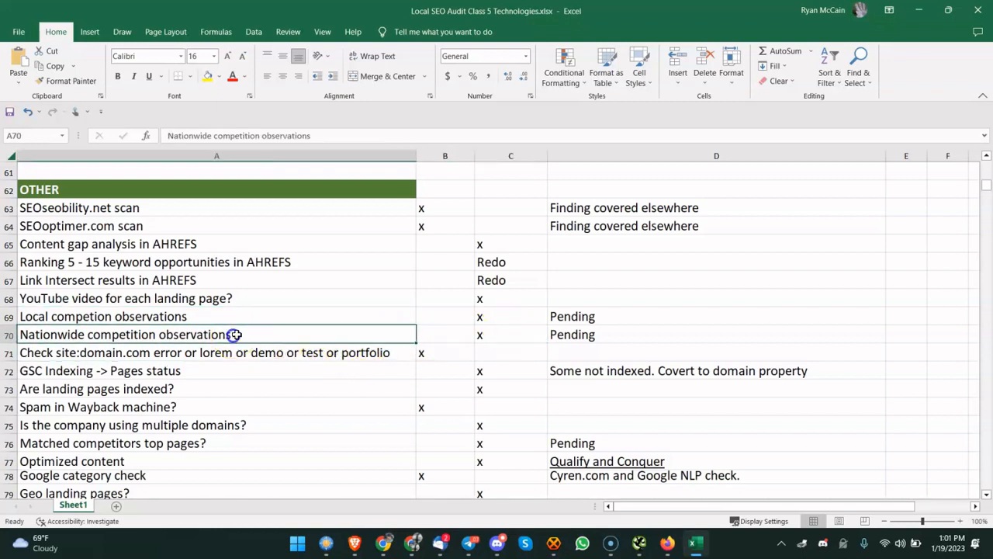
pyautogui.click(291, 316)
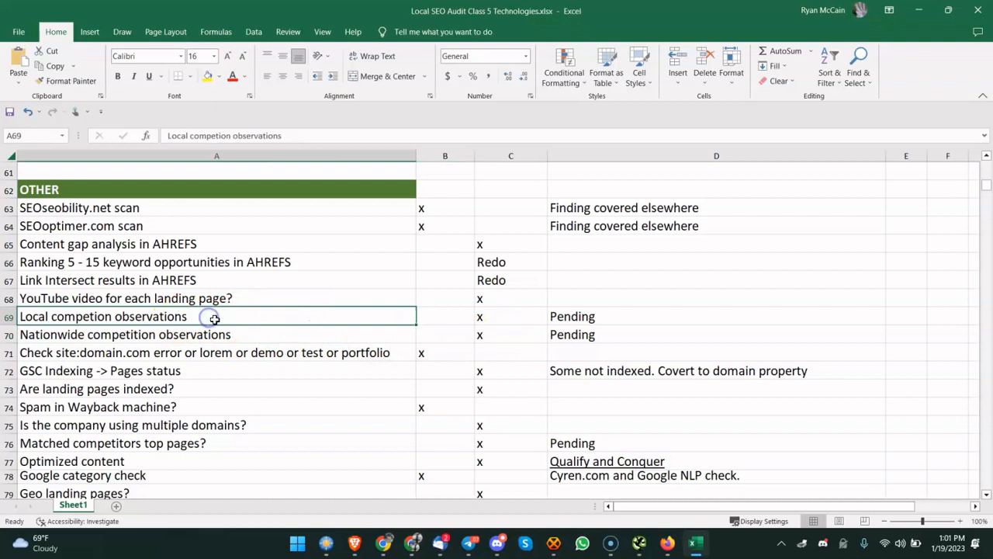
pyautogui.click(222, 347)
pyautogui.click(231, 335)
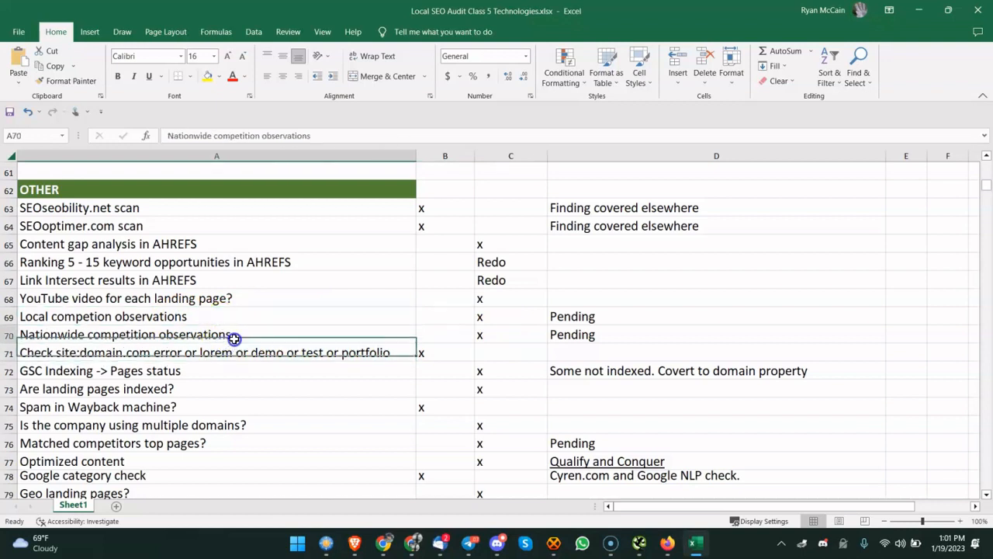
pyautogui.click(455, 317)
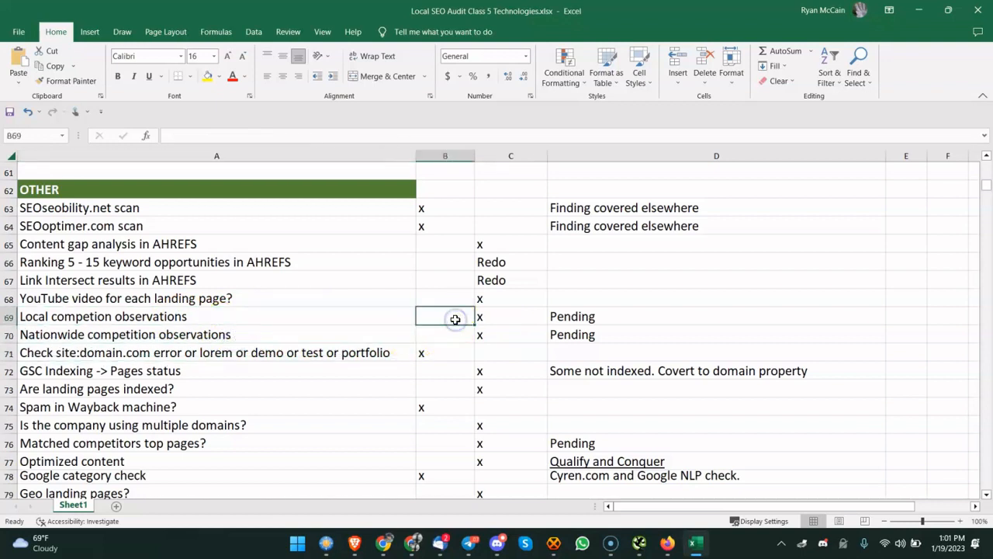
# Go to the checklist's "Check site:domain.com error or lorem or demo or test or portfolio" item
pyautogui.scroll(-1, 497, 316)
pyautogui.click(166, 298)
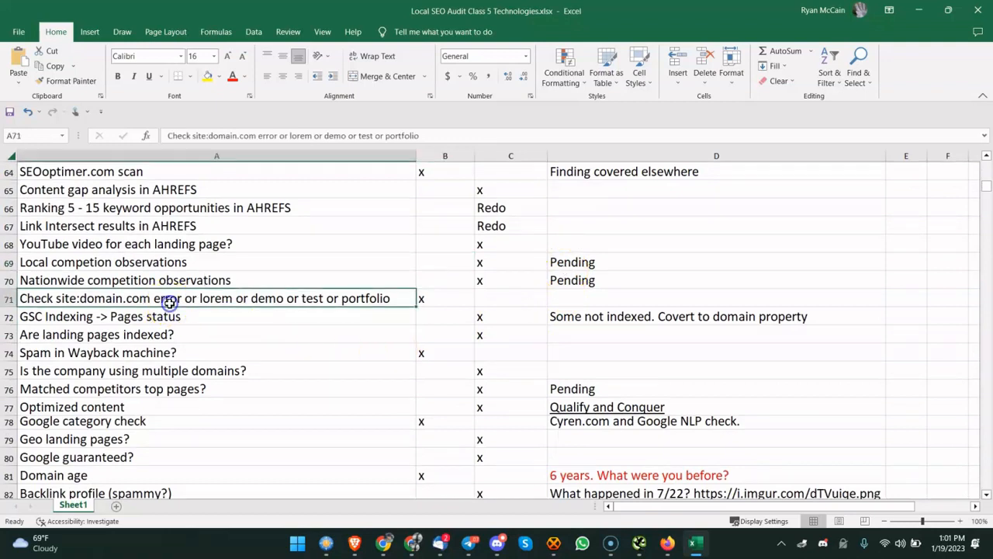
# Review the site:domain.com check and the GSC Indexing -> Pages status row with its note in the audit checklist
pyautogui.doubleClick(115, 298)
pyautogui.click(159, 315)
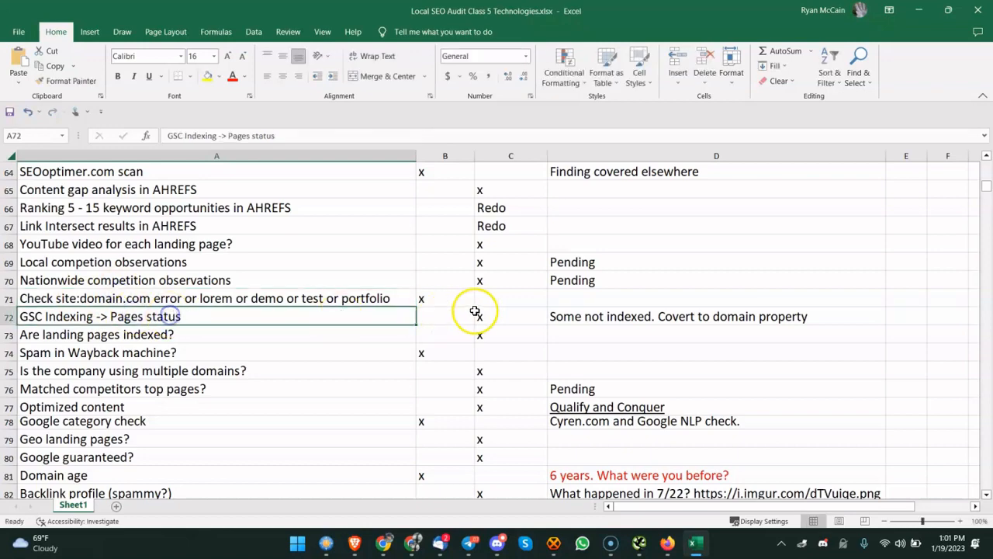
pyautogui.click(566, 316)
# Switch to Chrome and close the Small Business phone install, SEOquake, norzer YouTube, NW Communication Systems and Pricing tabs
pyautogui.click(383, 543)
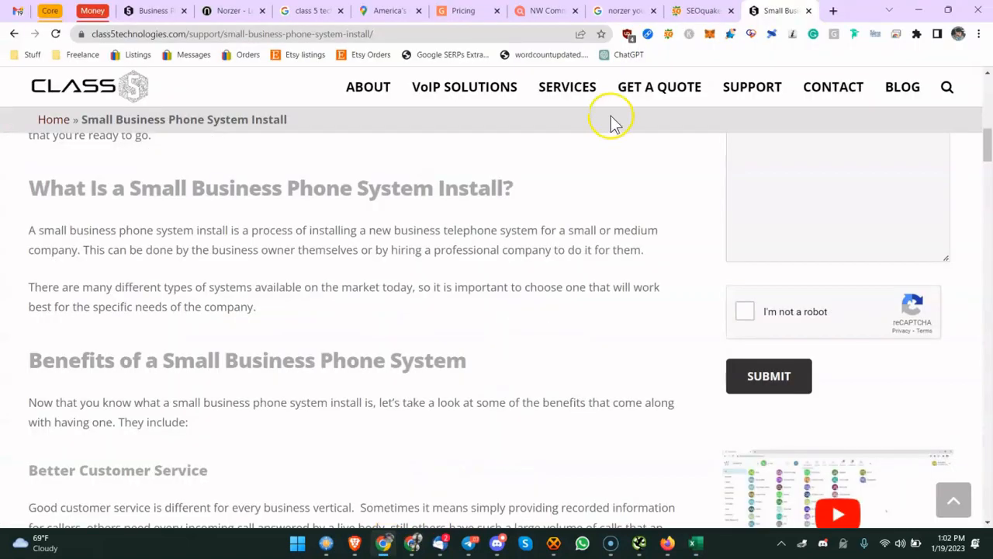
pyautogui.click(94, 12)
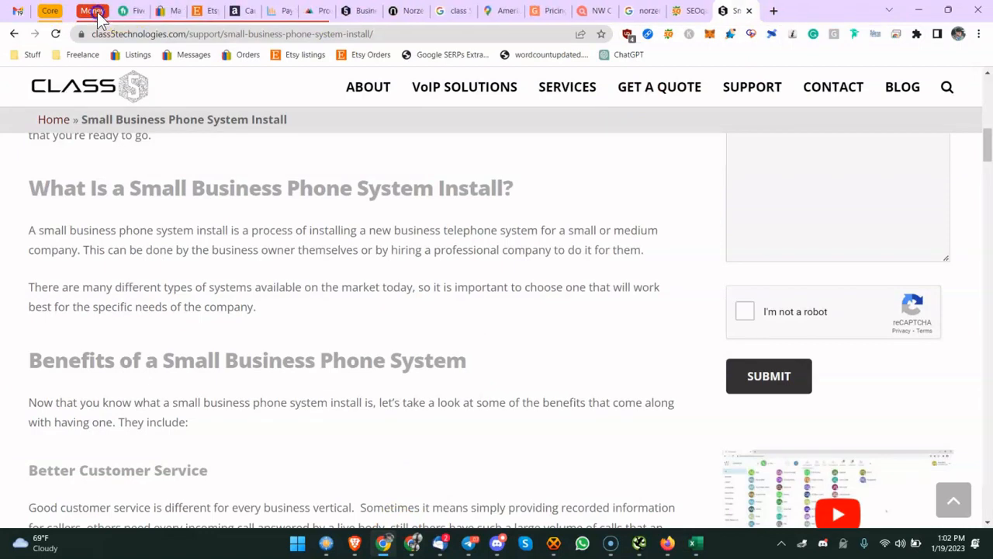
pyautogui.click(93, 12)
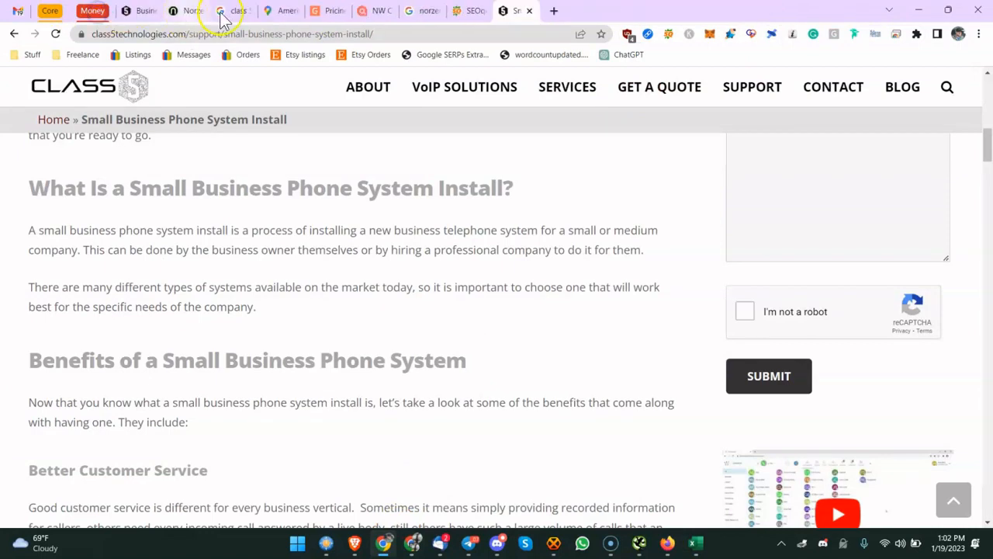
pyautogui.click(529, 12)
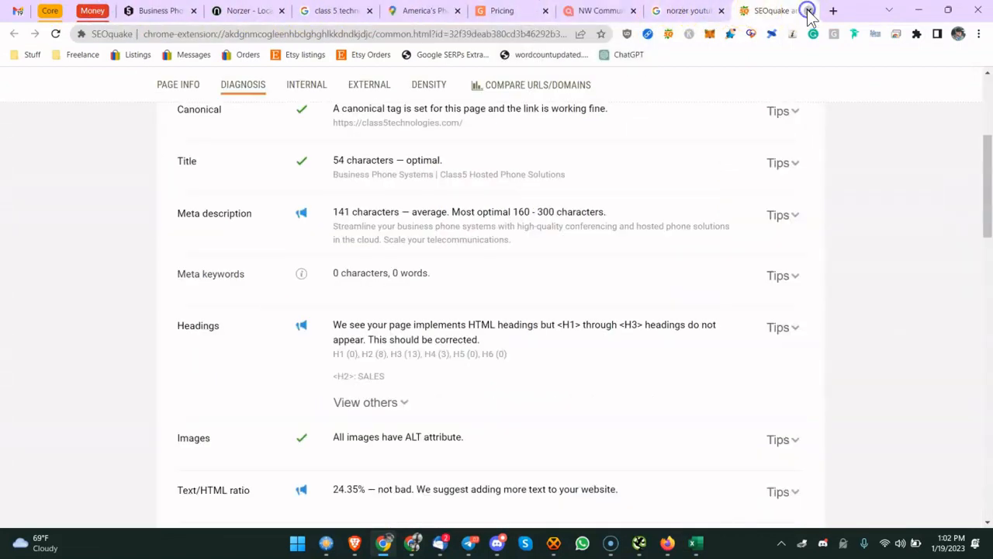
pyautogui.click(809, 11)
pyautogui.click(810, 10)
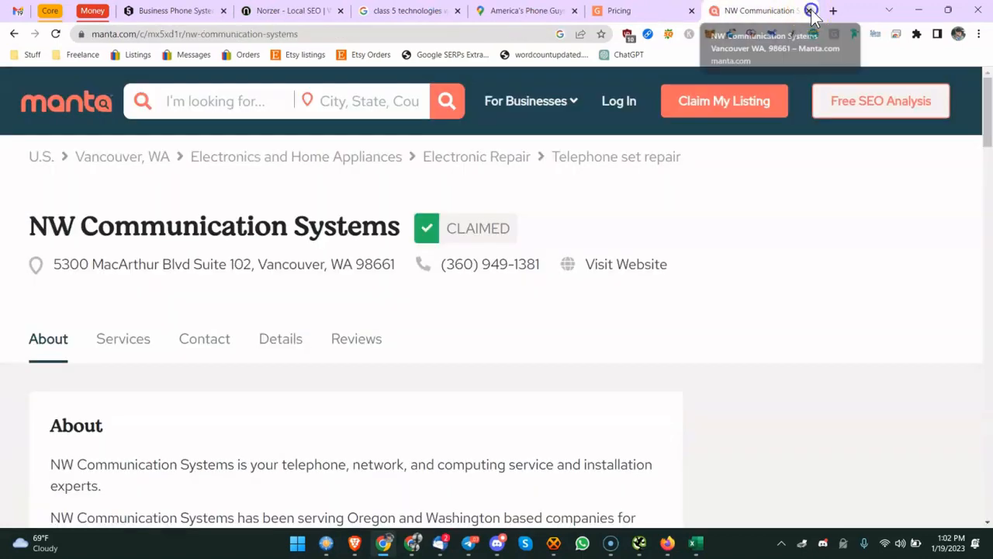
pyautogui.click(810, 11)
pyautogui.click(811, 11)
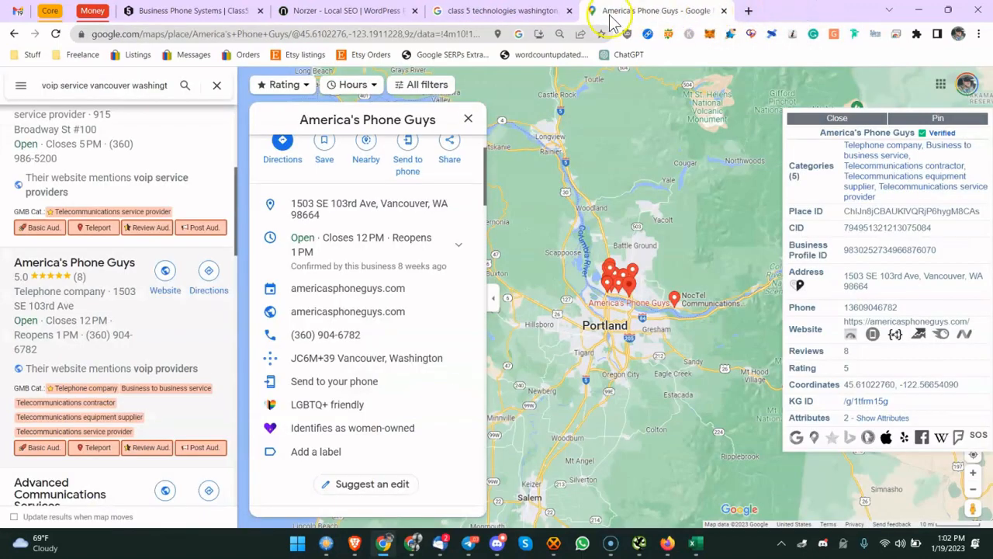
# Search Google for google search console and open the Search Console overview of the class5technologies.com property
pyautogui.click(420, 32)
pyautogui.write('google s')
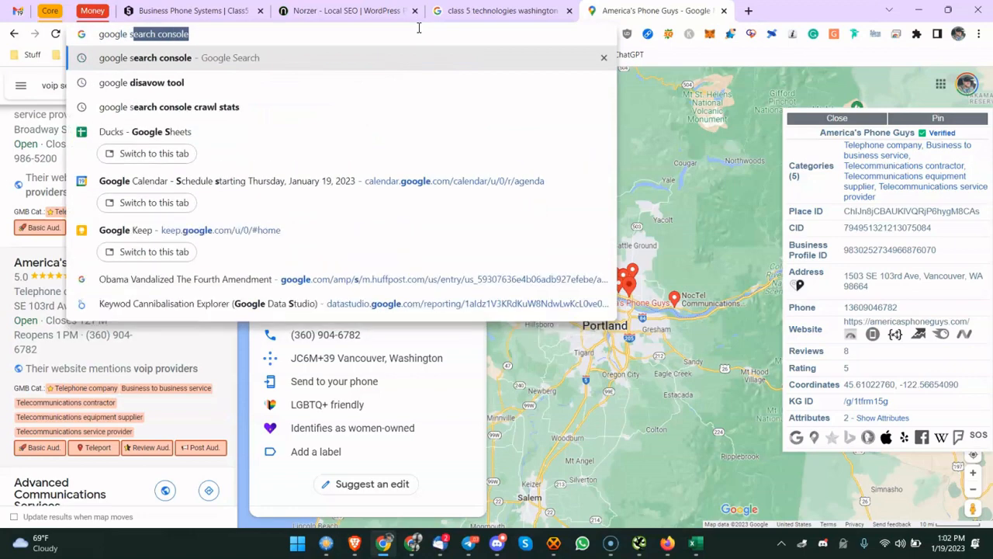
pyautogui.press('Return')
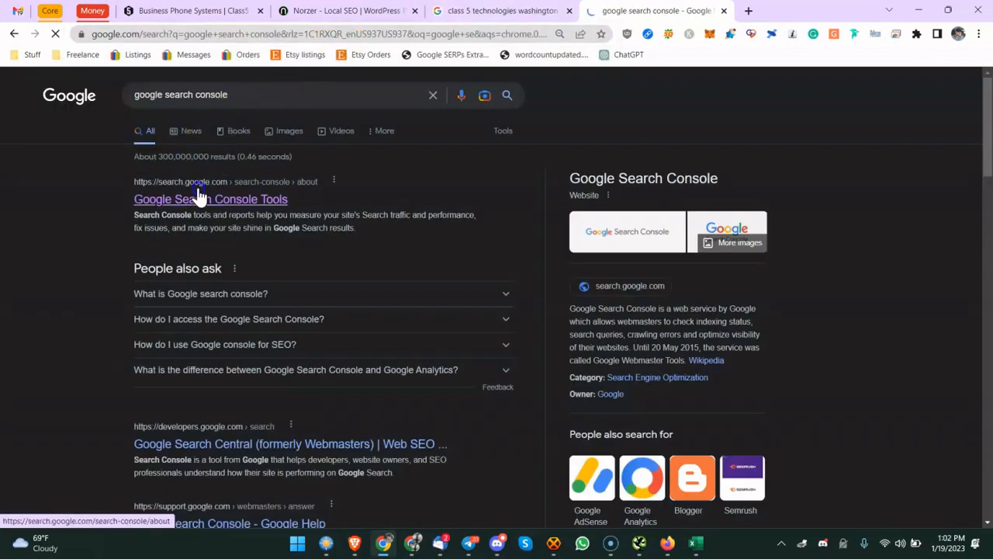
pyautogui.click(194, 204)
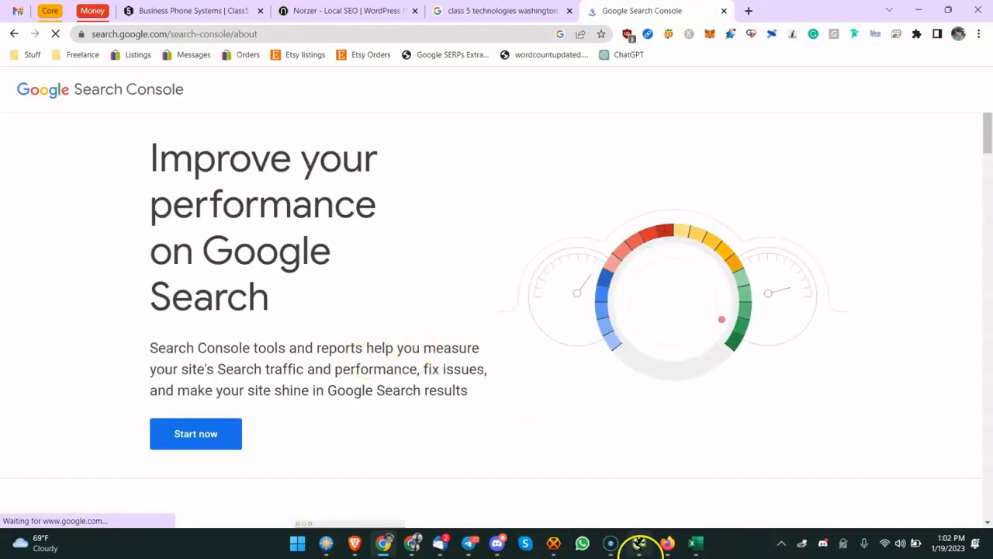
pyautogui.click(696, 543)
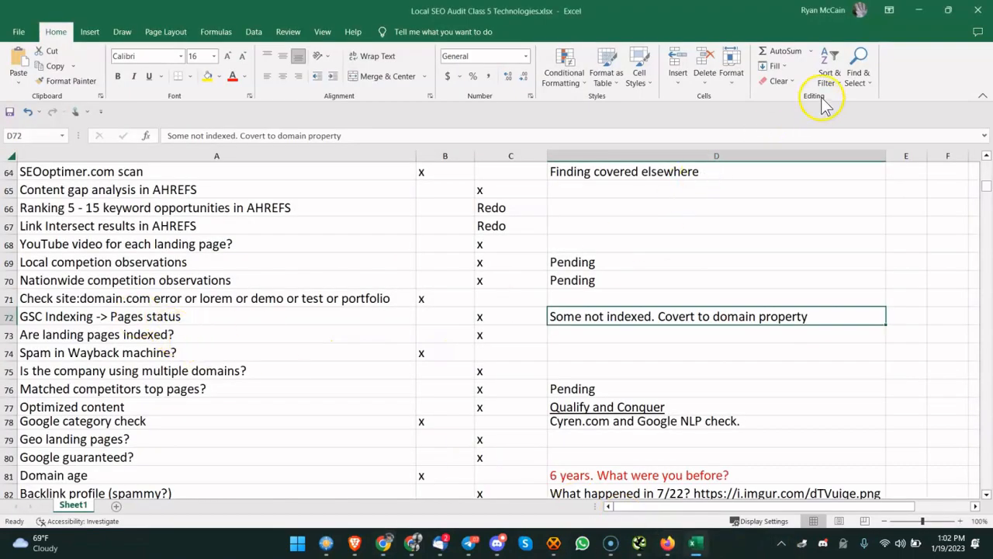
pyautogui.doubleClick(915, 17)
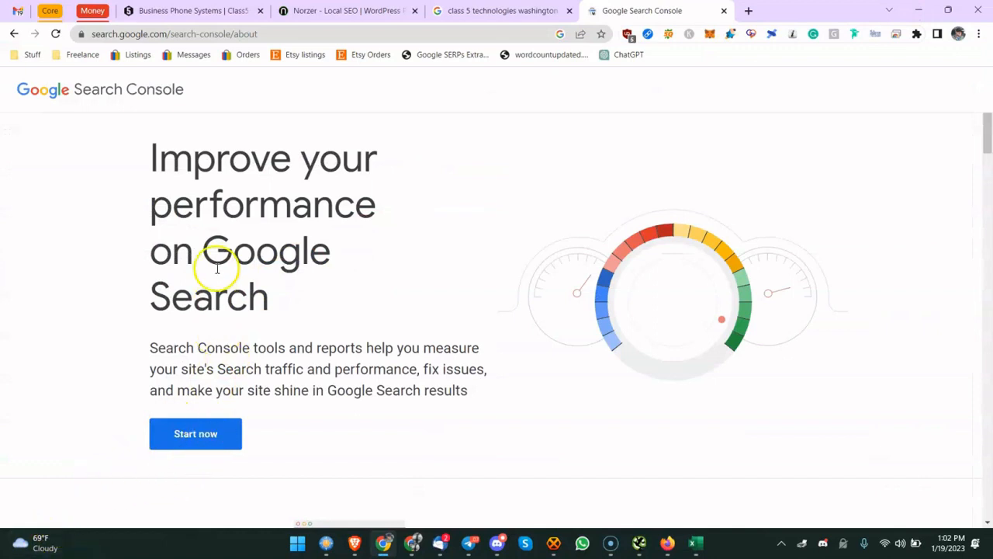
pyautogui.click(222, 431)
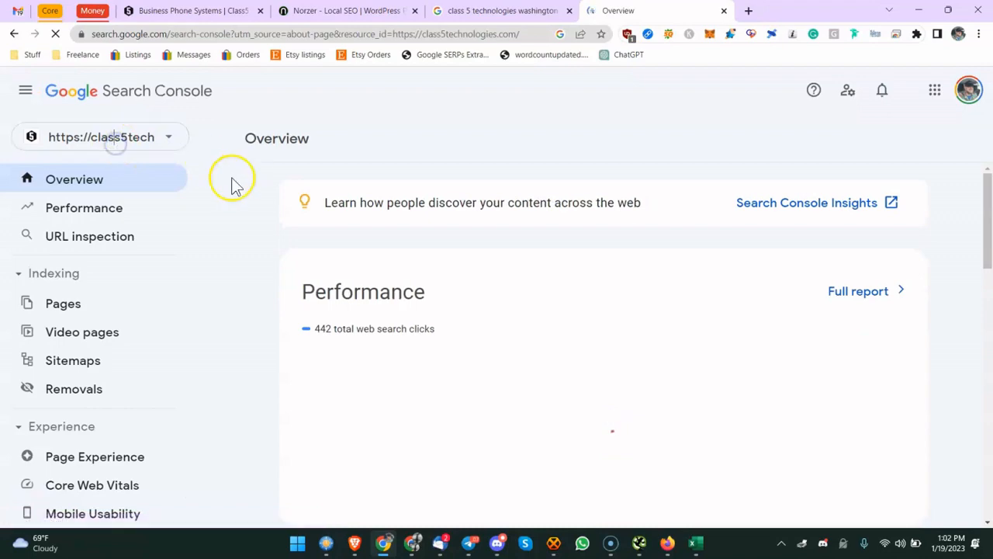
# Look over the Sitemaps and Removals reports of the class5technologies.com property
pyautogui.scroll(-3, 111, 355)
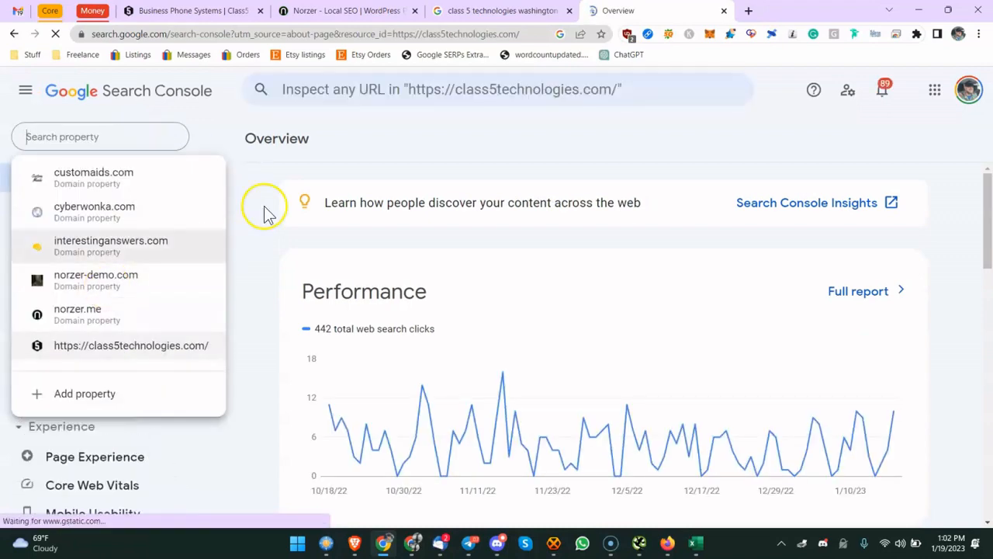
pyautogui.click(272, 171)
pyautogui.scroll(-3, 121, 310)
pyautogui.click(98, 234)
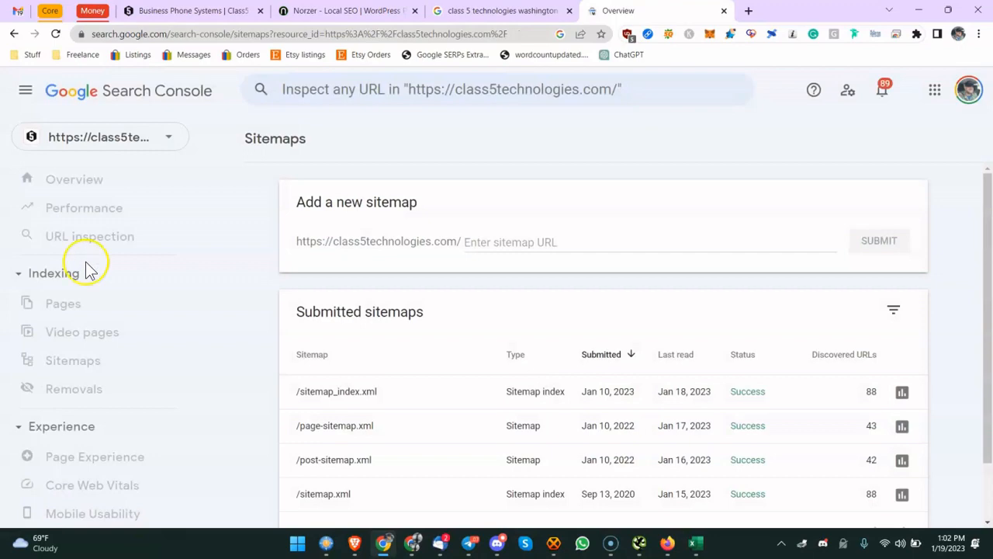
pyautogui.click(93, 391)
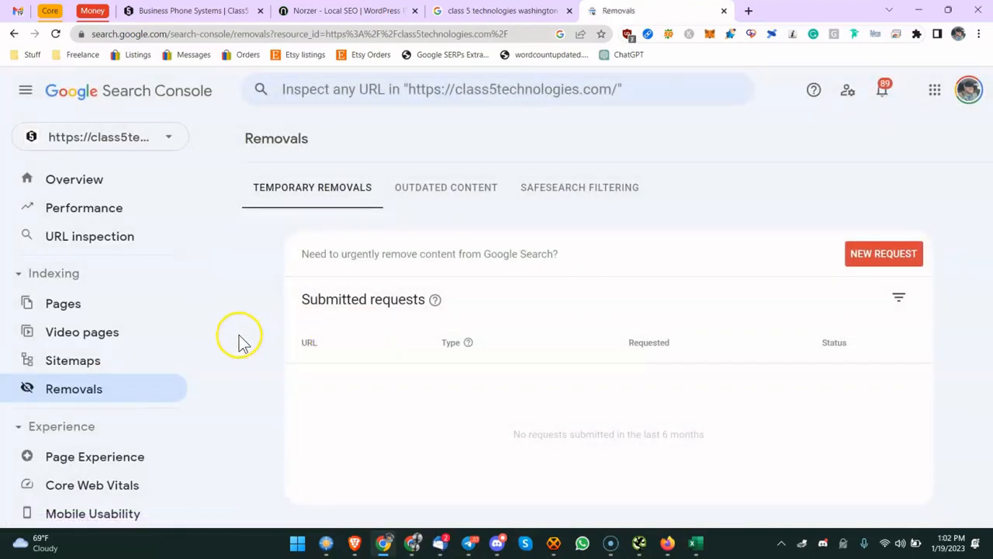
pyautogui.scroll(-4, 171, 365)
pyautogui.scroll(5, 163, 317)
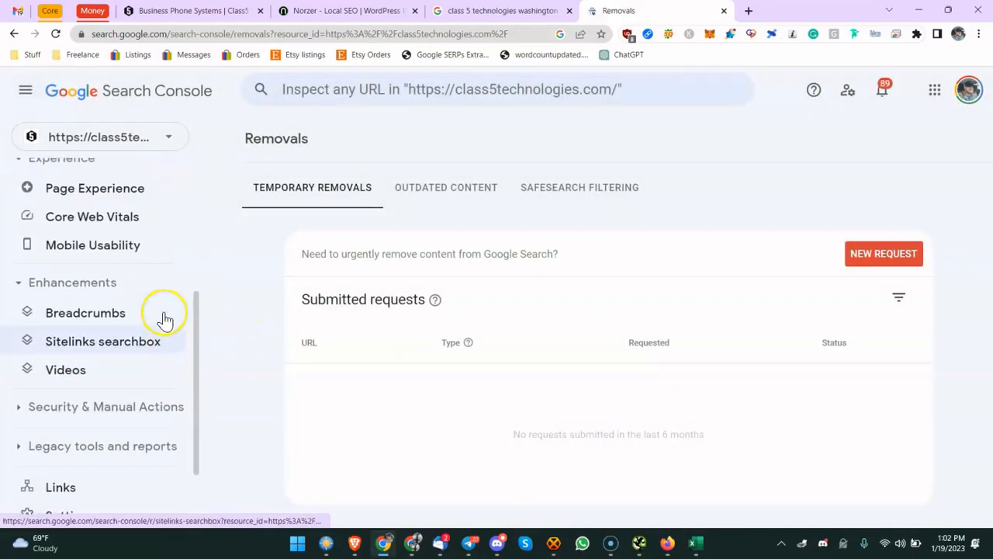
# Open the Page indexing report and review the reasons why pages aren't indexed
pyautogui.click(111, 311)
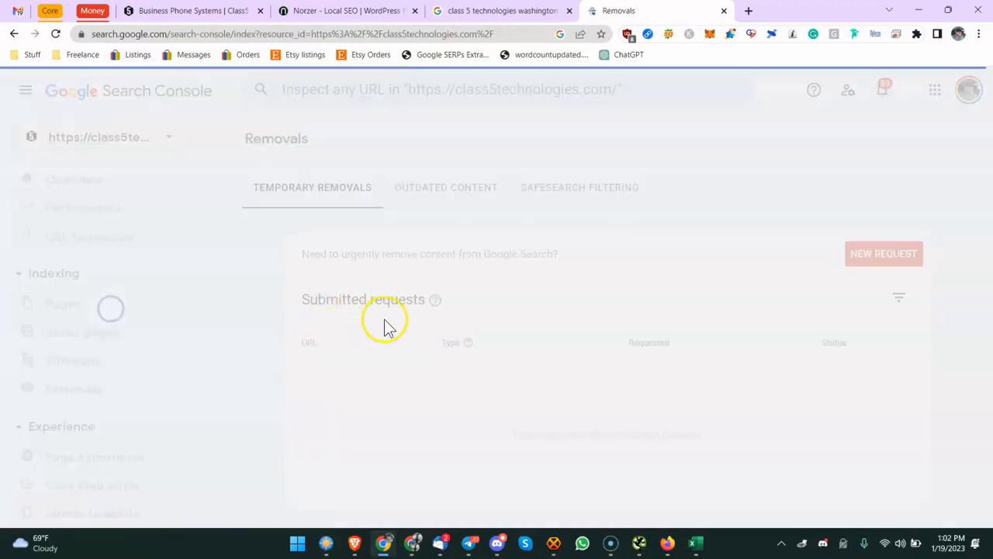
pyautogui.scroll(-3, 410, 324)
pyautogui.scroll(-5, 412, 322)
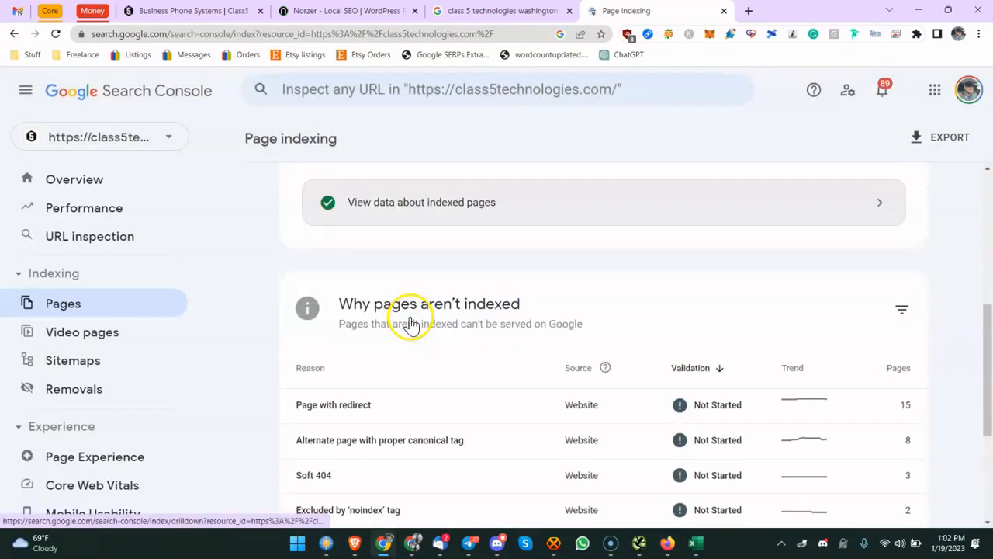
pyautogui.moveTo(388, 394)
pyautogui.mouseDown()
pyautogui.moveTo(322, 400)
pyautogui.moveTo(384, 399)
pyautogui.mouseUp()
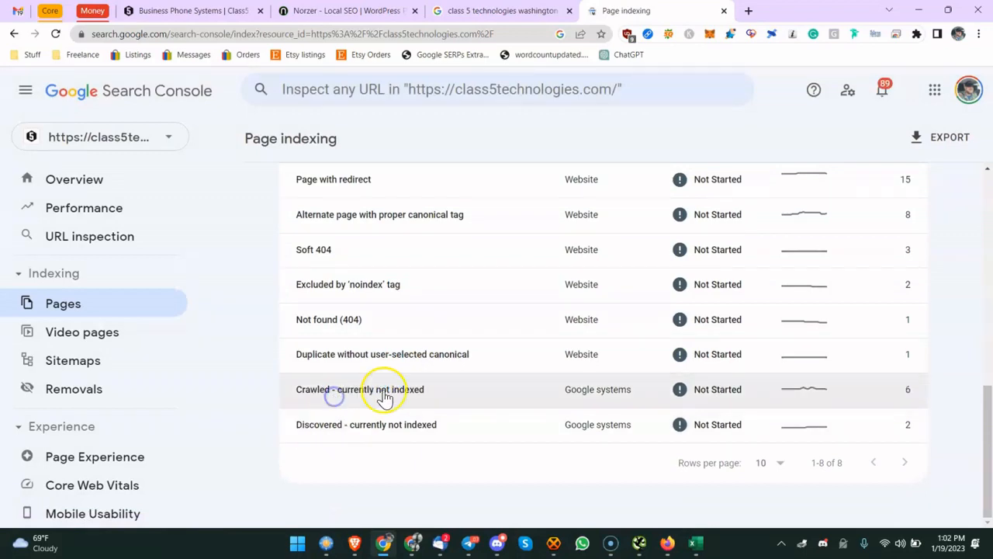
# Open the "Crawled - currently not indexed" reason and review its example URLs
pyautogui.click(427, 389)
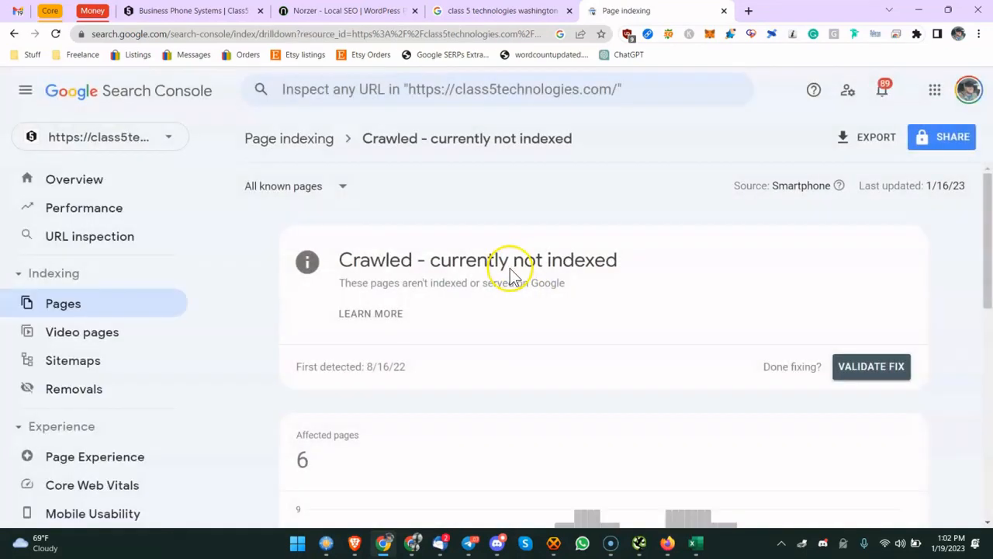
pyautogui.scroll(-6, 525, 277)
pyautogui.scroll(-1, 524, 284)
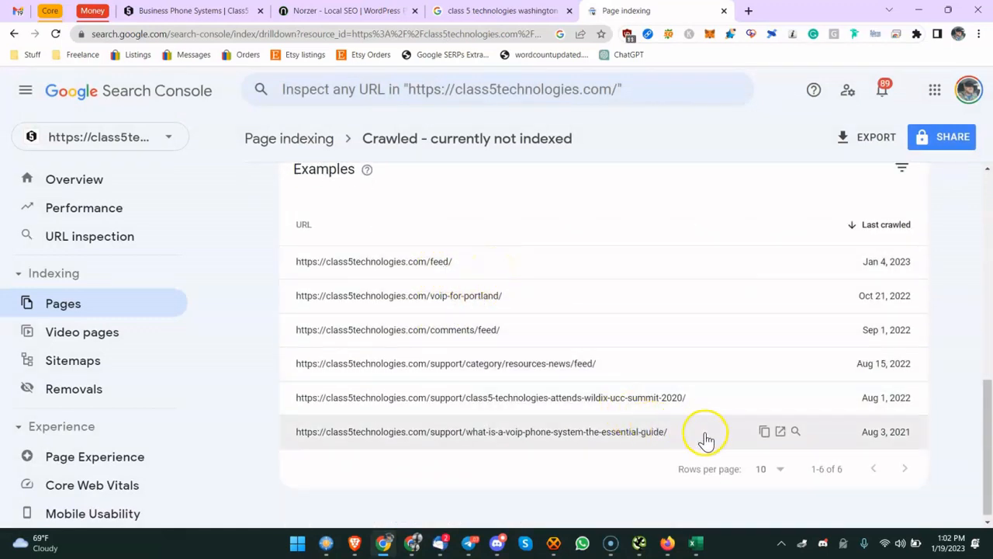
# Open the voip-for-portland example URL in a new tab and review the content of the page it leads to
pyautogui.click(482, 295)
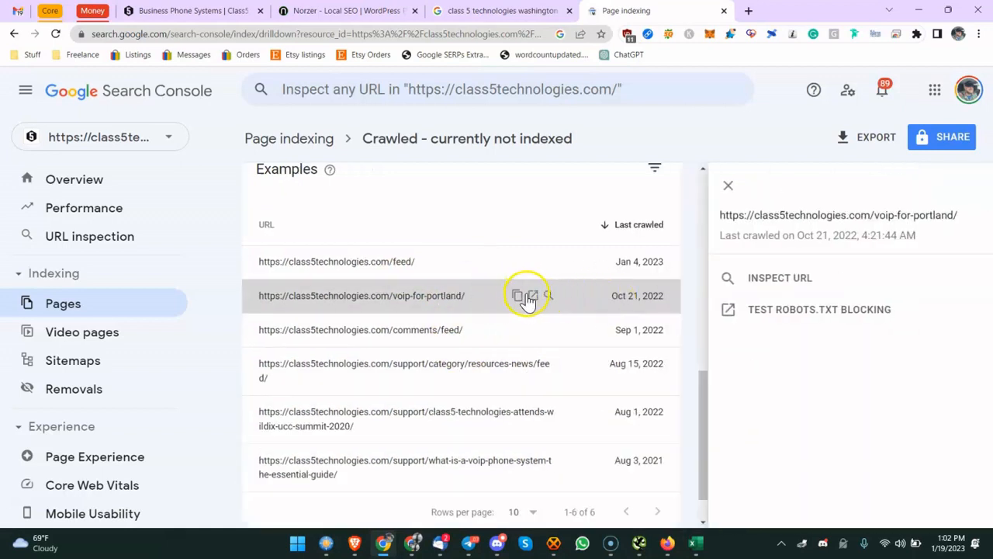
pyautogui.click(533, 295)
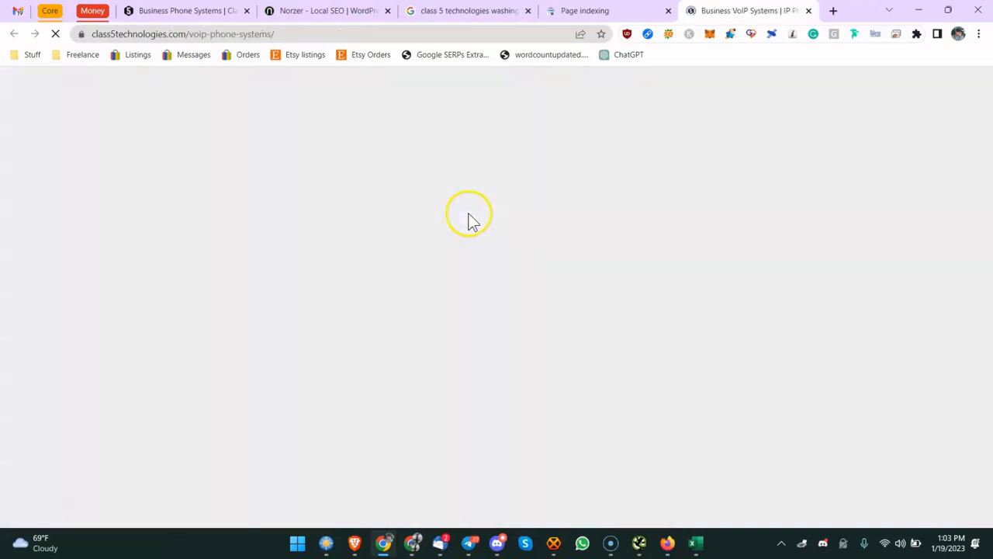
pyautogui.scroll(-10, 419, 196)
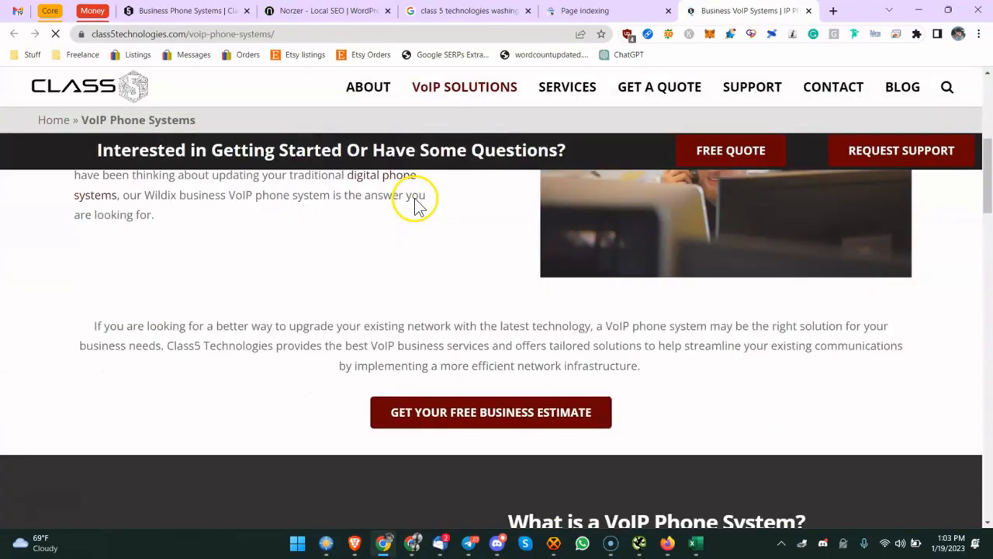
pyautogui.scroll(-15, 417, 203)
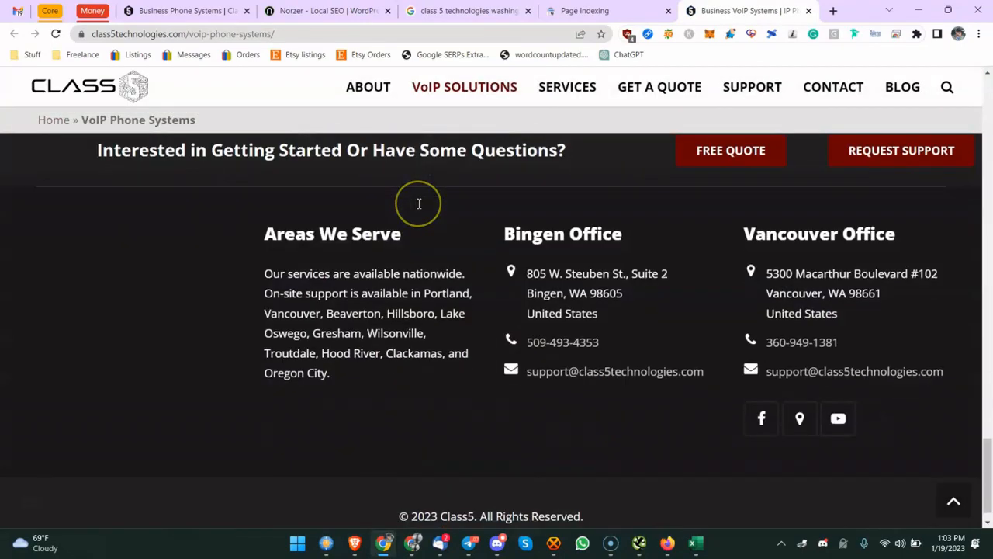
pyautogui.scroll(5, 419, 203)
pyautogui.scroll(15, 420, 204)
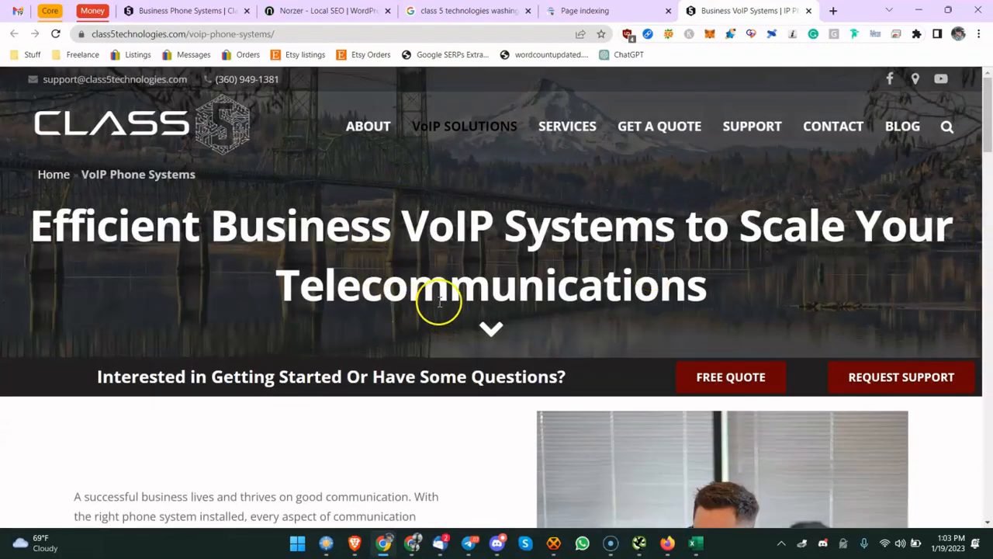
pyautogui.moveTo(521, 151)
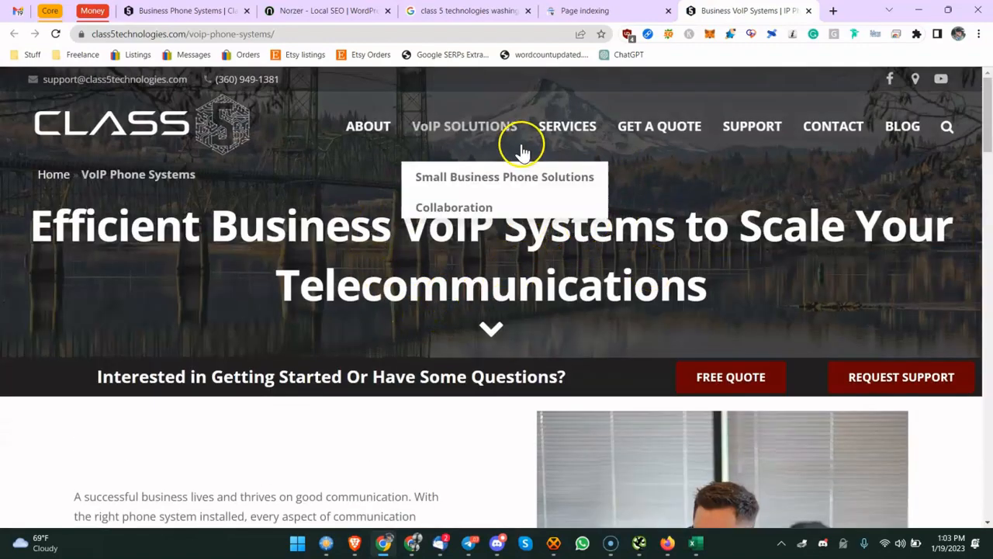
pyautogui.scroll(-6, 403, 294)
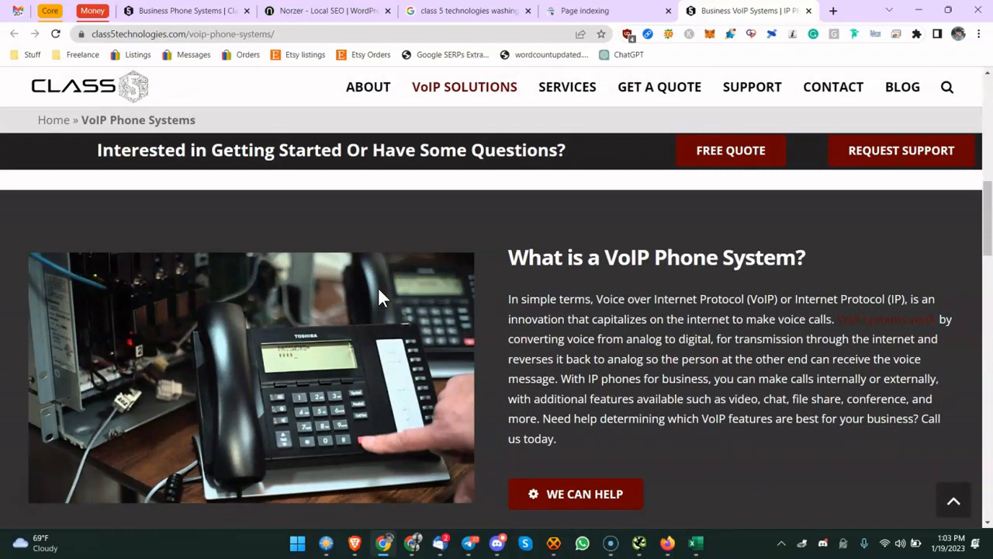
pyautogui.scroll(-7, 494, 315)
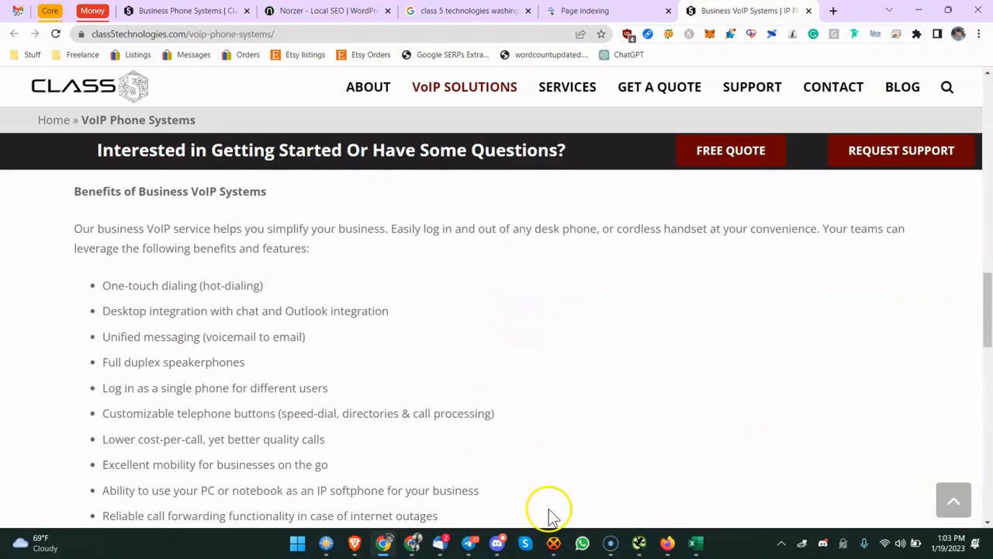
# Return to the Page indexing report and examine the example URLs under "Discovered - currently not indexed"
pyautogui.click(596, 12)
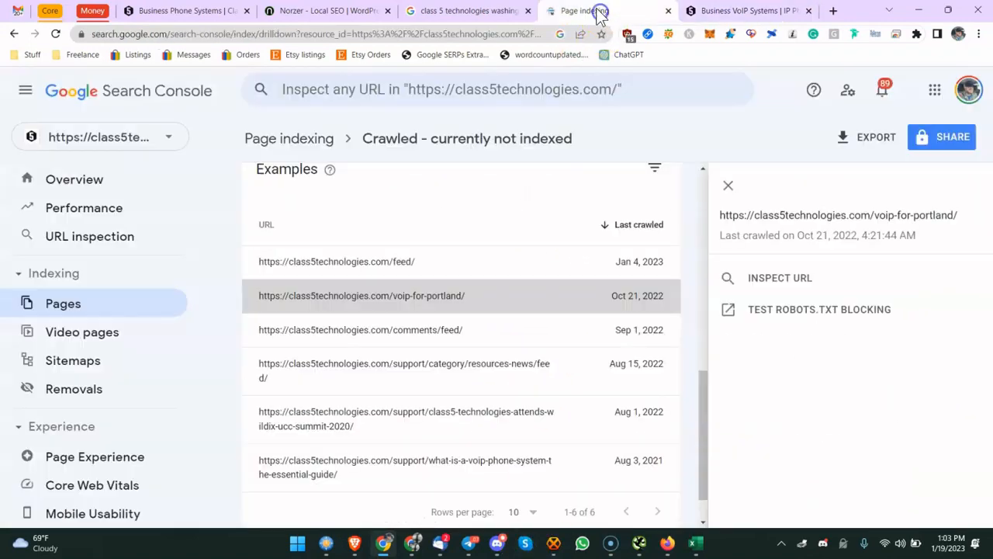
pyautogui.click(277, 140)
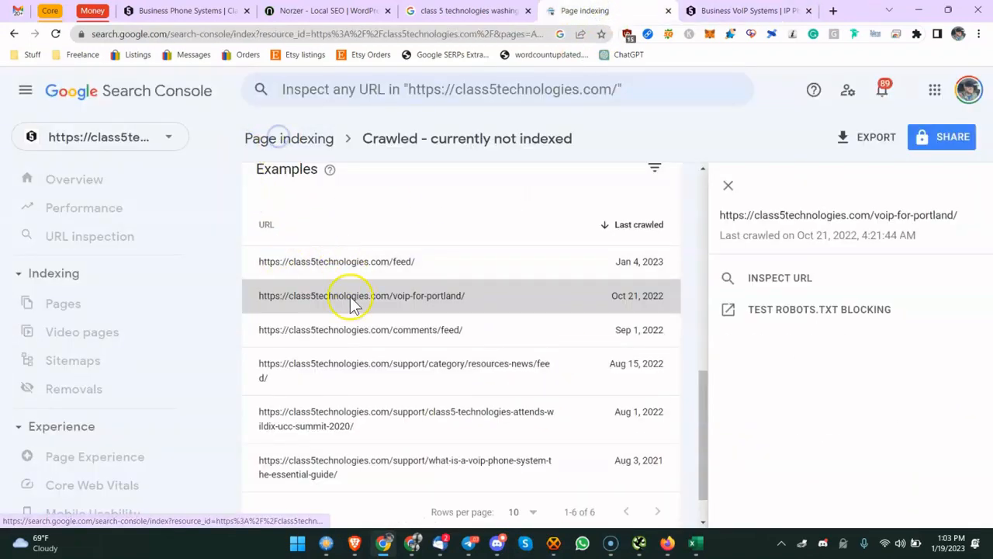
pyautogui.scroll(-10, 350, 326)
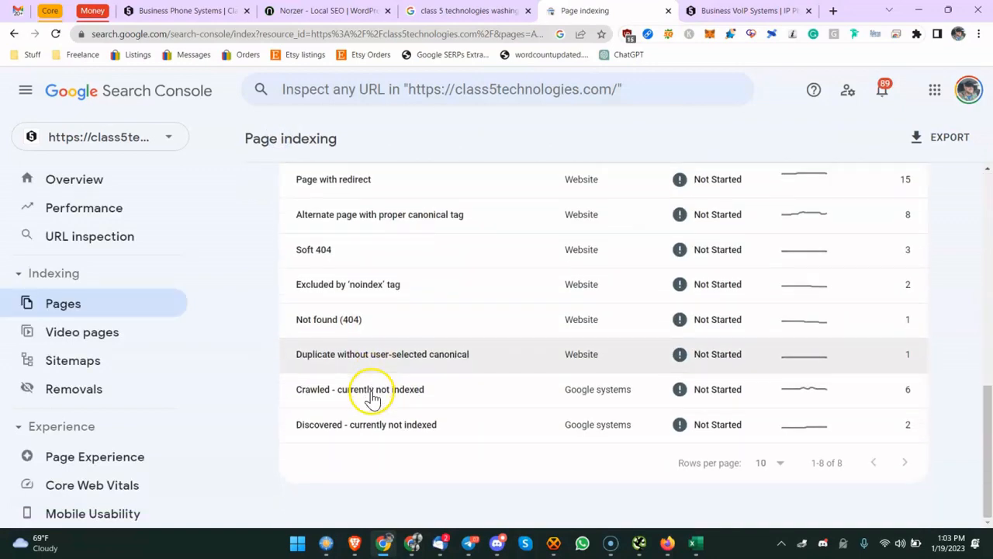
pyautogui.moveTo(381, 385); pyautogui.dragTo(333, 359)
pyautogui.click(333, 359)
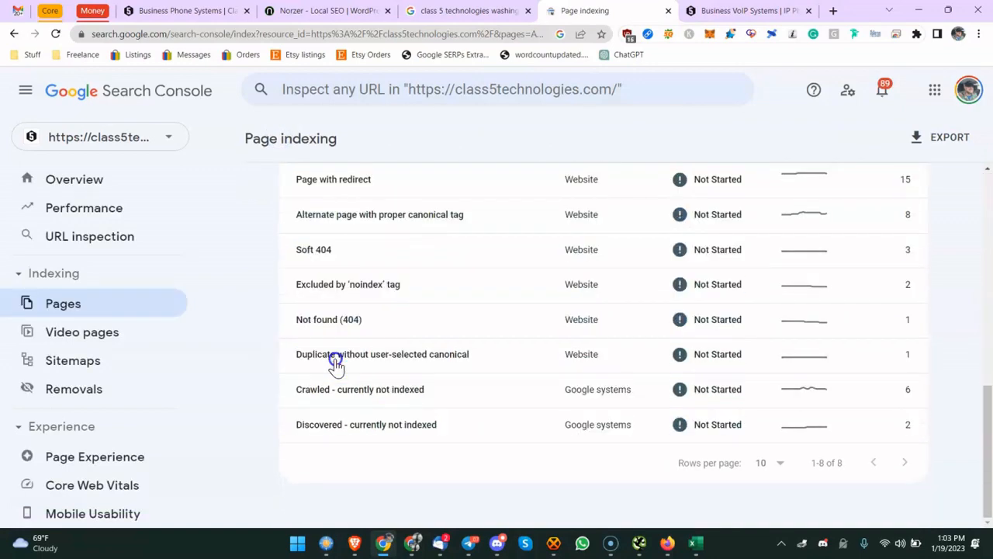
pyautogui.click(359, 419)
pyautogui.scroll(-5, 548, 295)
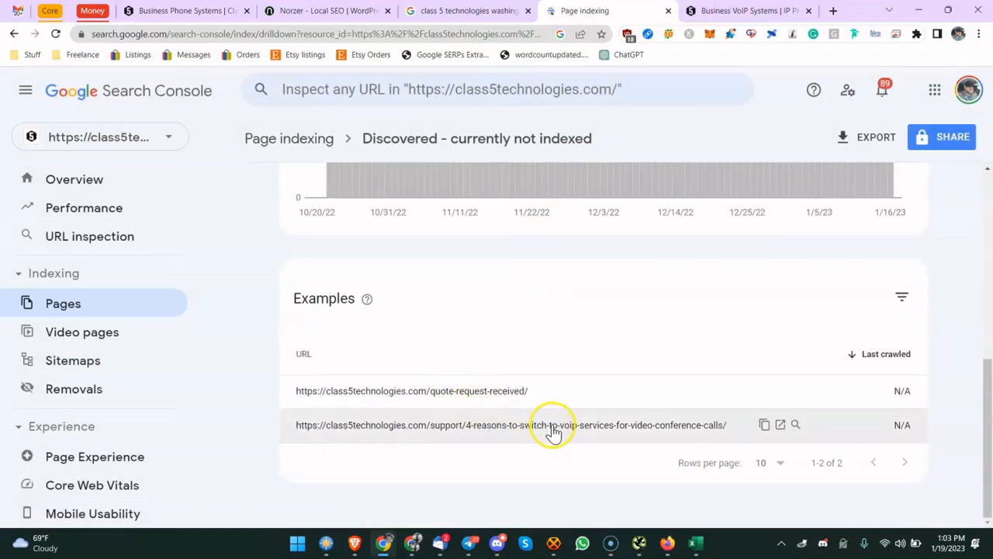
# Open the details of the video-conference-calls example URL and switch to the Excel audit checklist to review rows 72 to 75
pyautogui.click(625, 426)
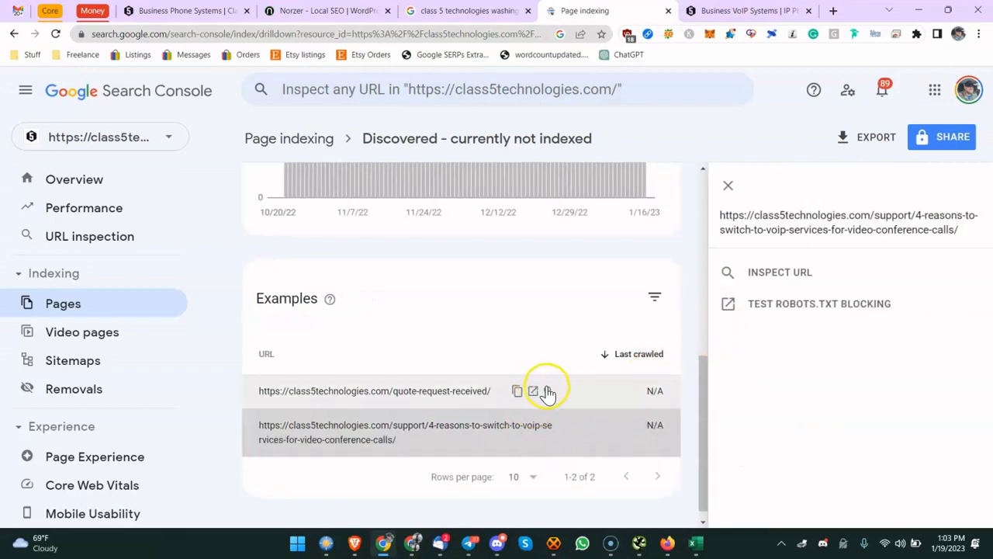
pyautogui.click(696, 543)
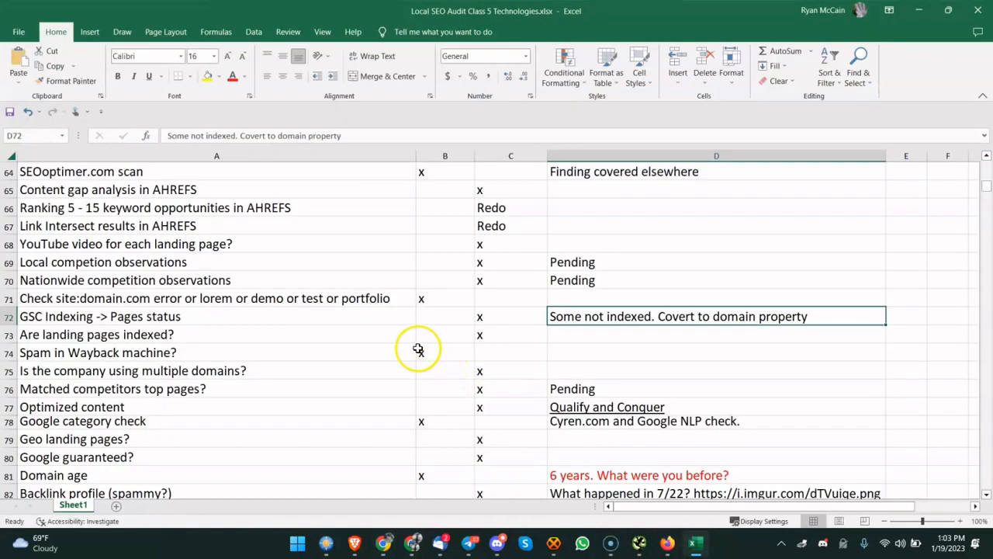
pyautogui.click(266, 317)
pyautogui.scroll(-2, 266, 317)
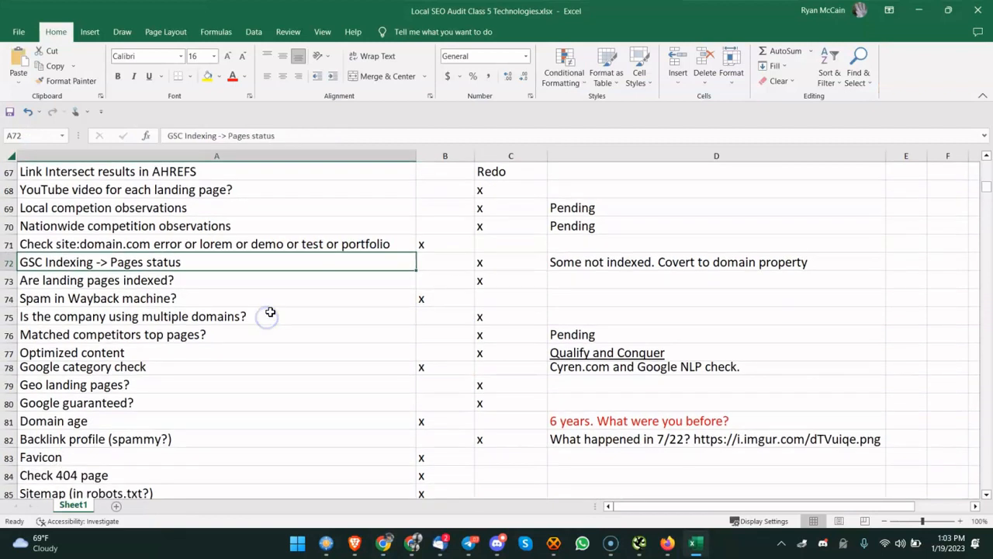
pyautogui.click(221, 245)
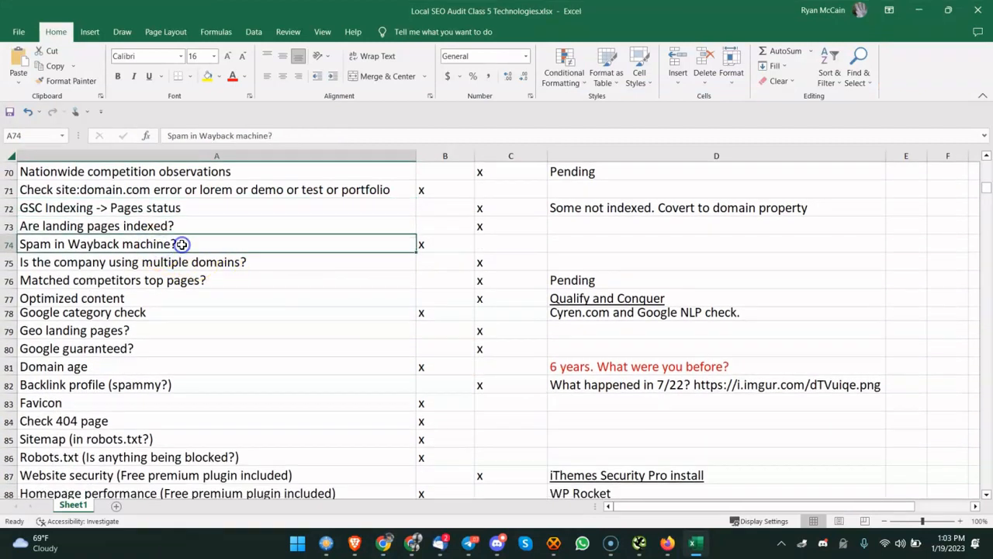
pyautogui.click(222, 261)
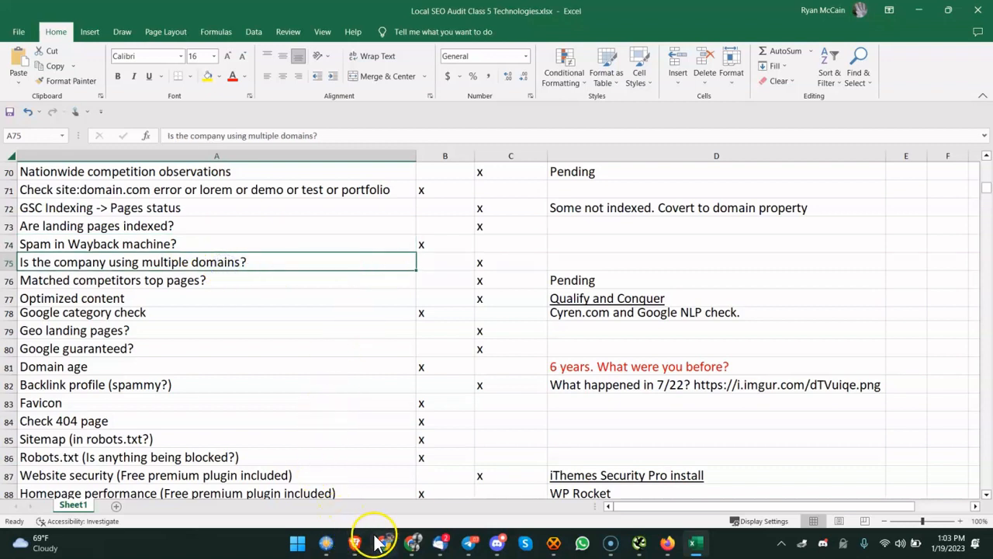
pyautogui.moveTo(413, 543)
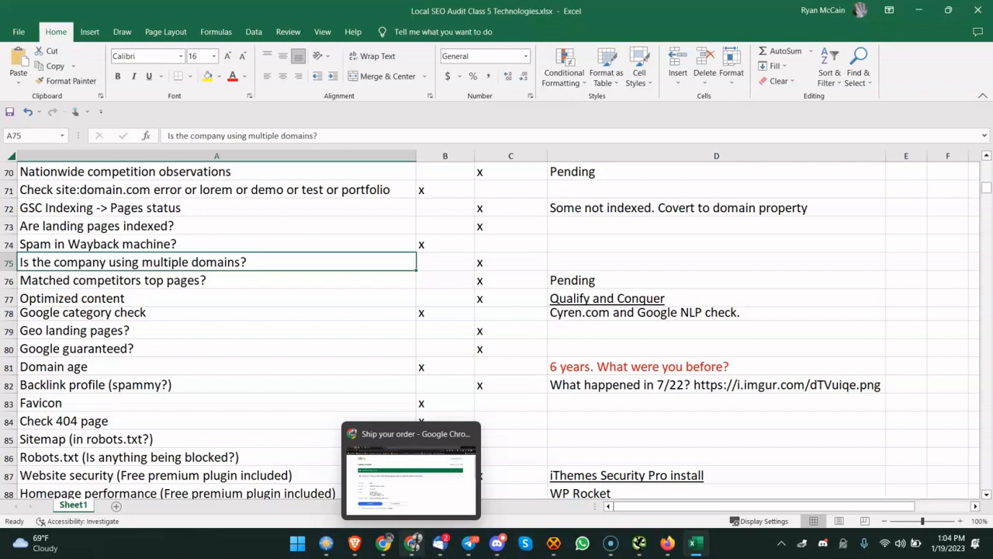
# Review the "Matched competitors top pages?" item in row 76 together with the neighbouring optimized content and category check items
pyautogui.click(298, 298)
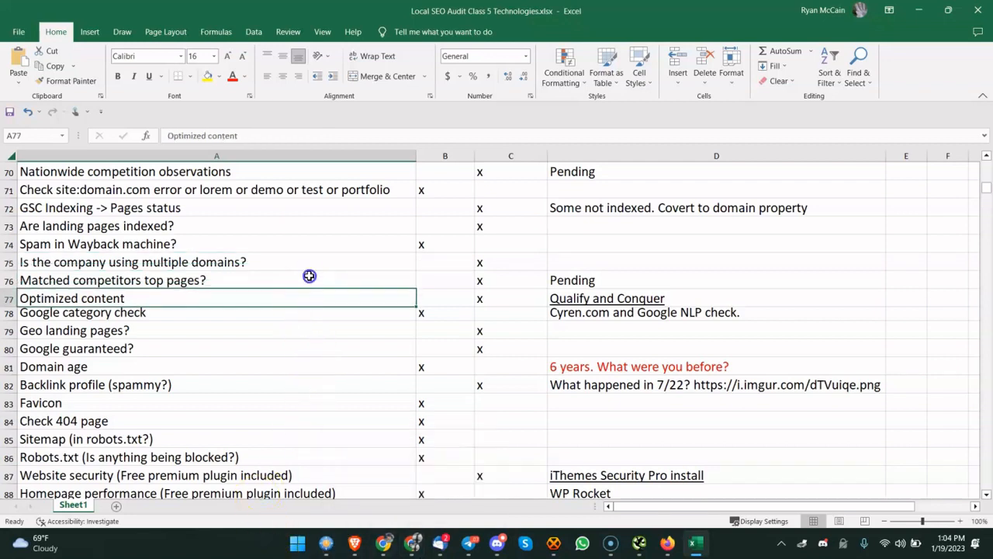
pyautogui.click(310, 275)
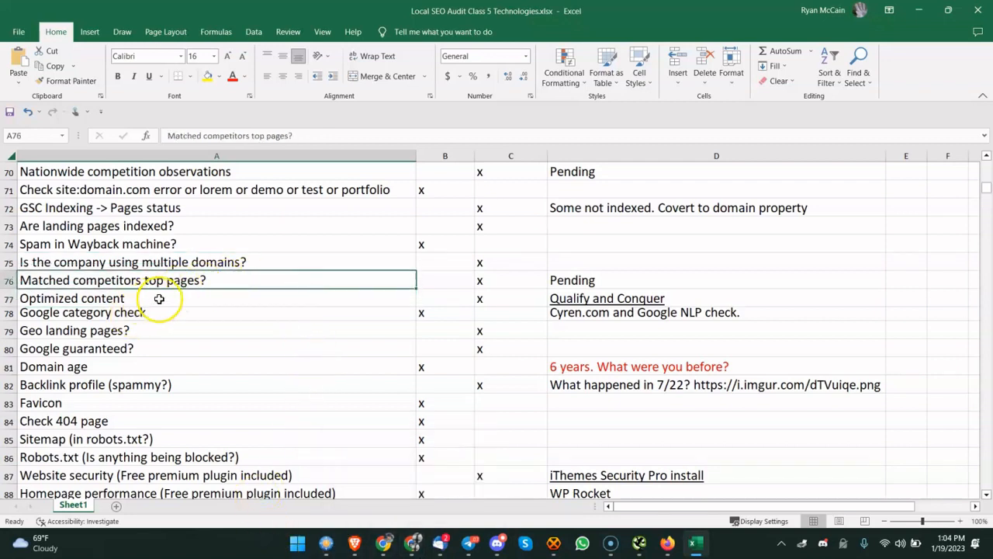
pyautogui.click(180, 313)
pyautogui.click(261, 282)
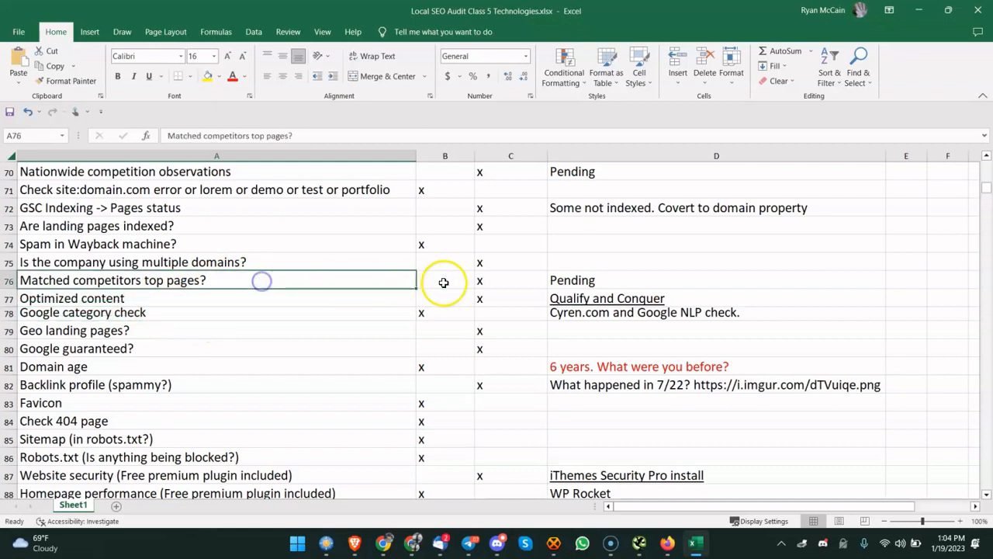
pyautogui.click(495, 278)
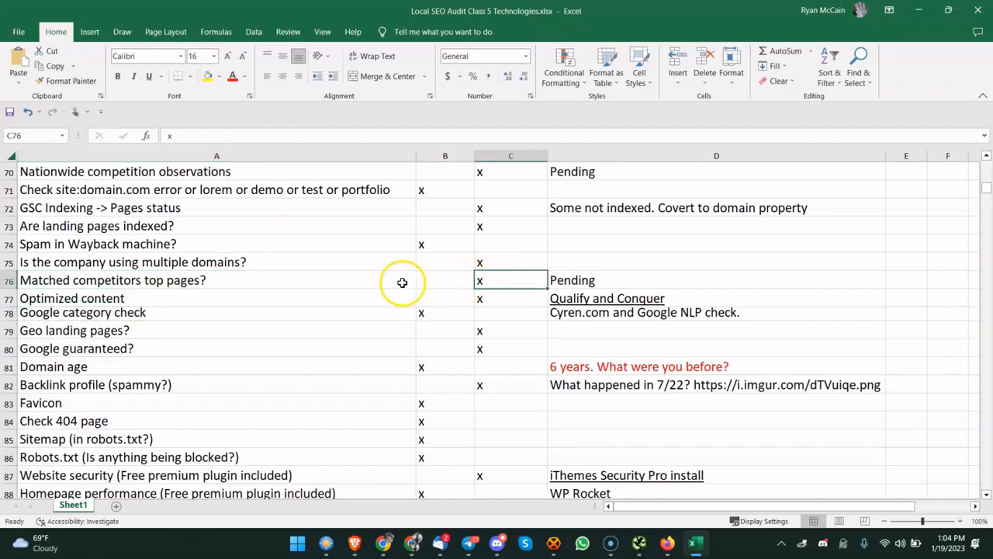
pyautogui.click(237, 301)
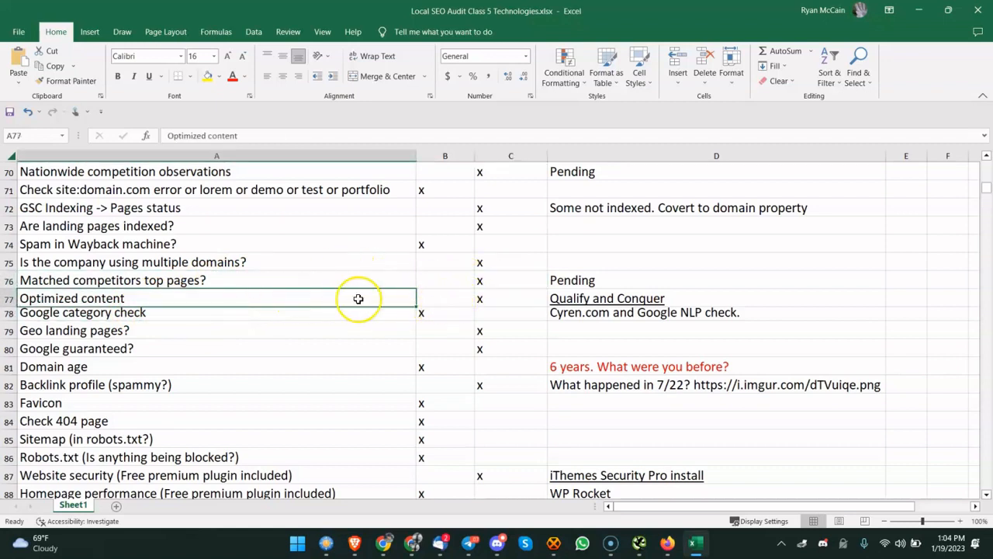
pyautogui.click(234, 273)
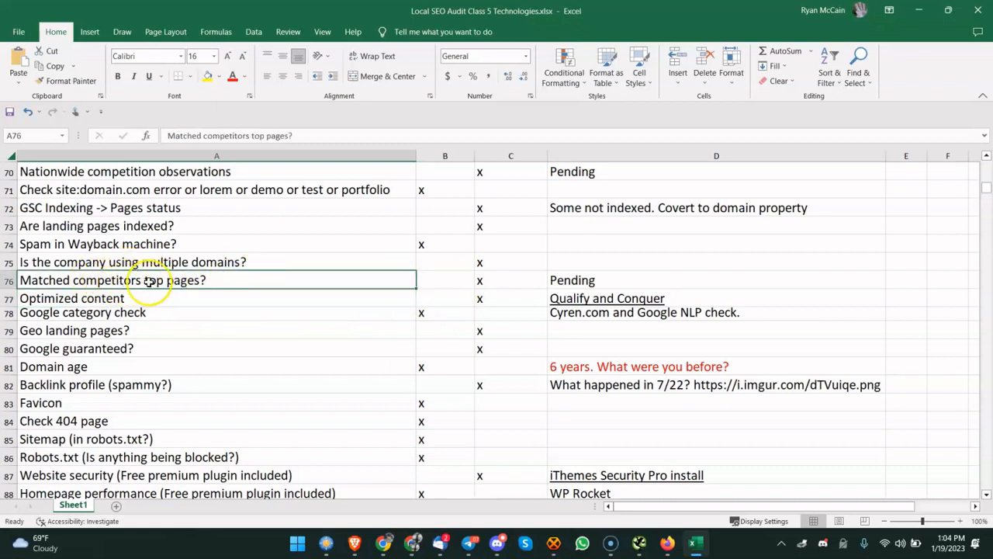
pyautogui.click(526, 277)
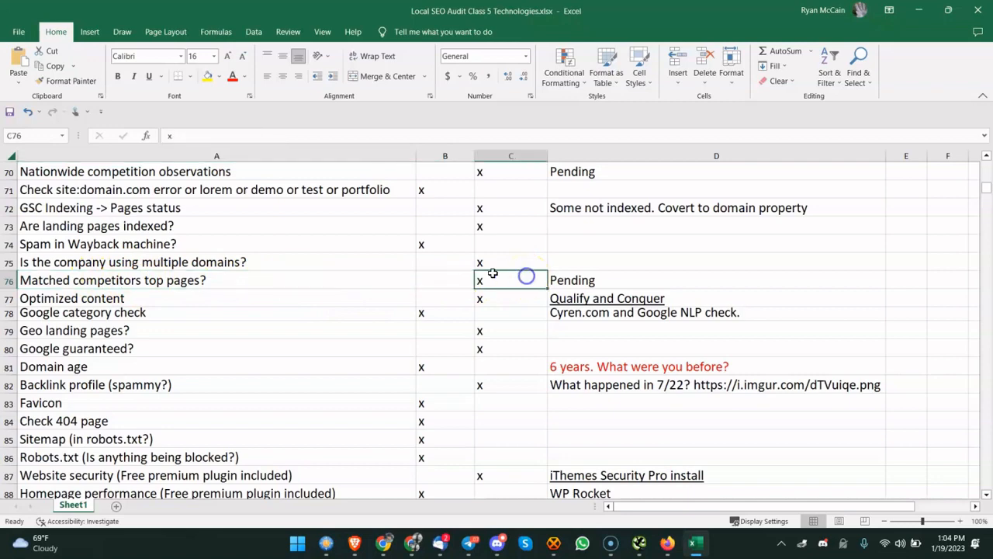
# Look back over the checklist's OTHER section, including the "Are landing pages indexed?" and "Spam in Wayback machine?" items
pyautogui.scroll(4, 202, 256)
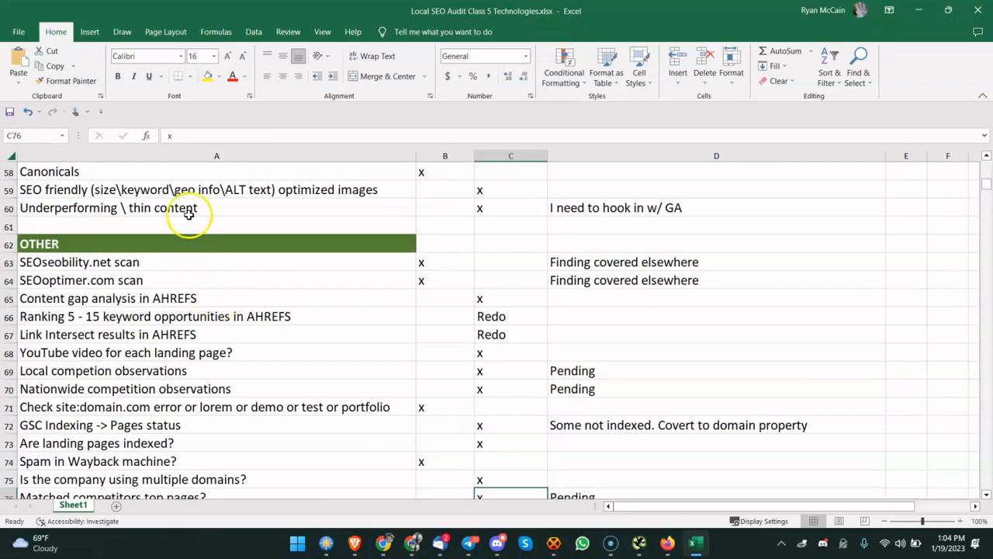
pyautogui.scroll(-3, 188, 290)
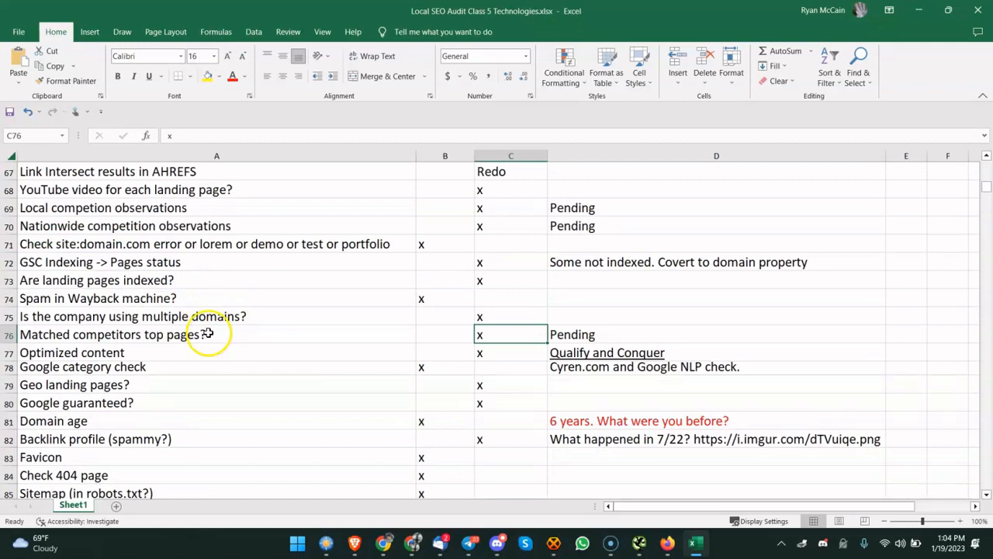
pyautogui.click(275, 279)
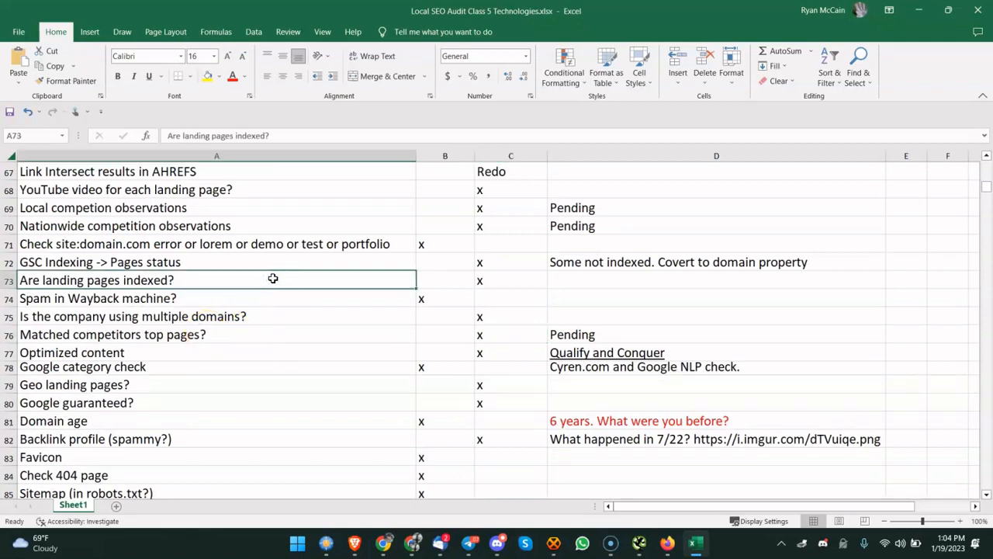
pyautogui.scroll(-1, 264, 281)
pyautogui.scroll(3, 253, 273)
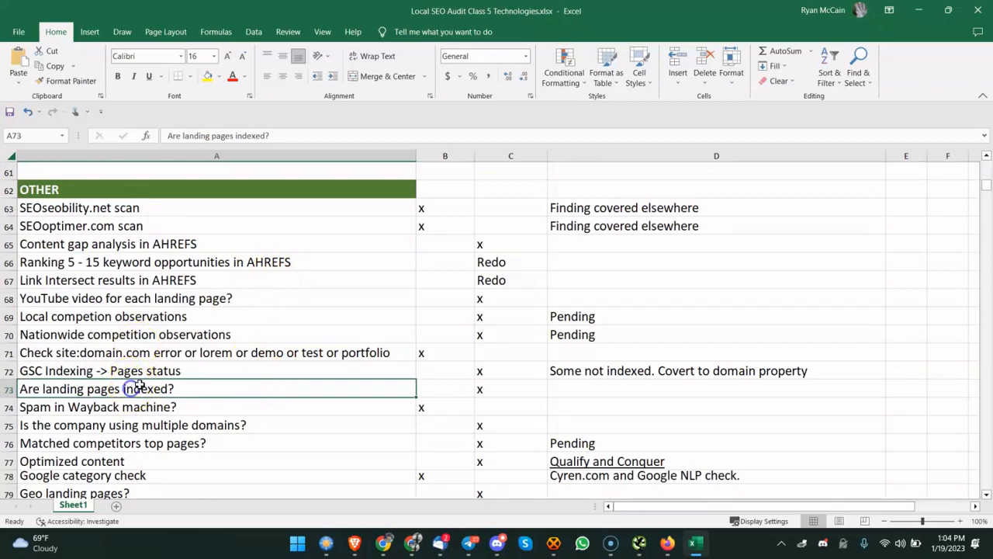
pyautogui.scroll(-4, 166, 365)
pyautogui.click(116, 192)
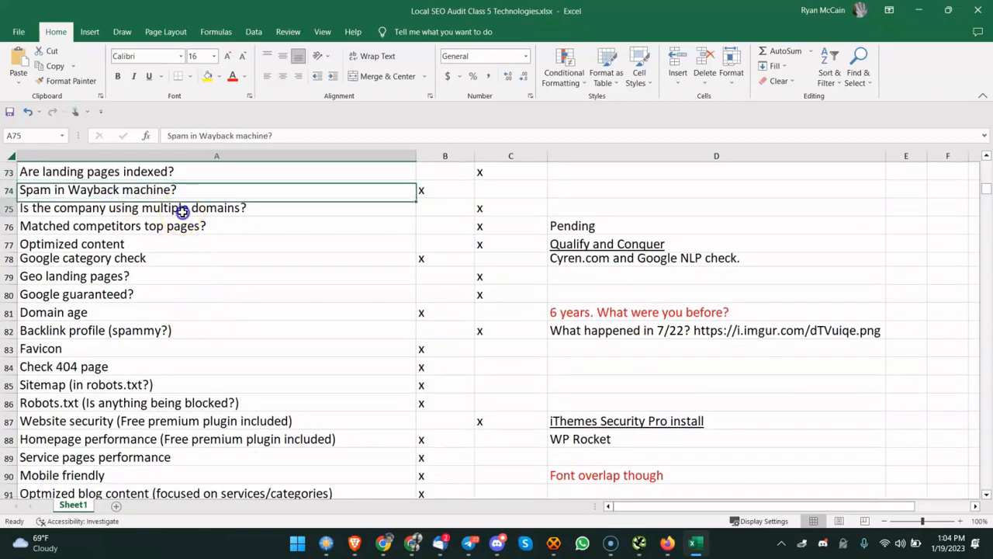
# Add the note "Confirm this... :)" in cell D75 for the "Is the company using multiple domains?" item
pyautogui.click(181, 209)
pyautogui.click(137, 226)
pyautogui.click(565, 206)
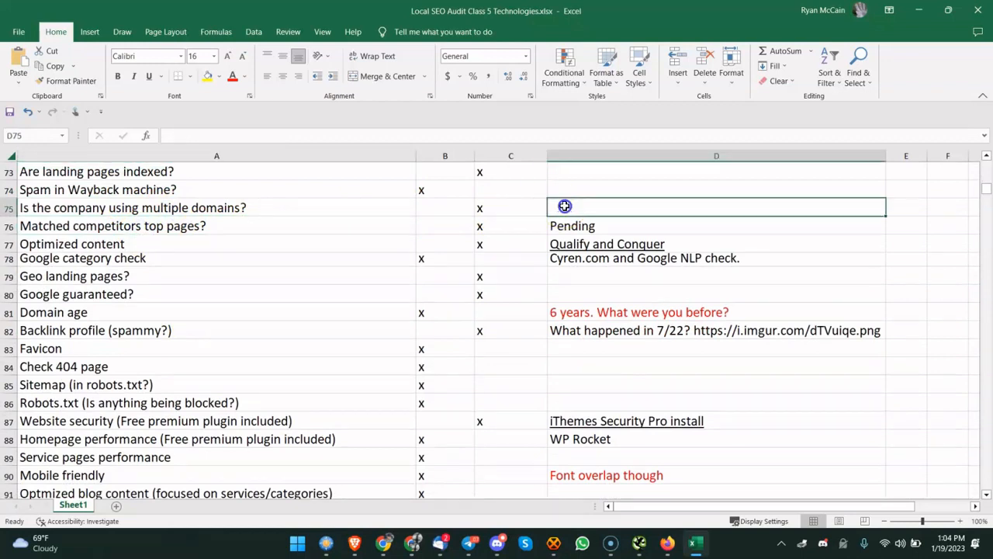
pyautogui.click(545, 210)
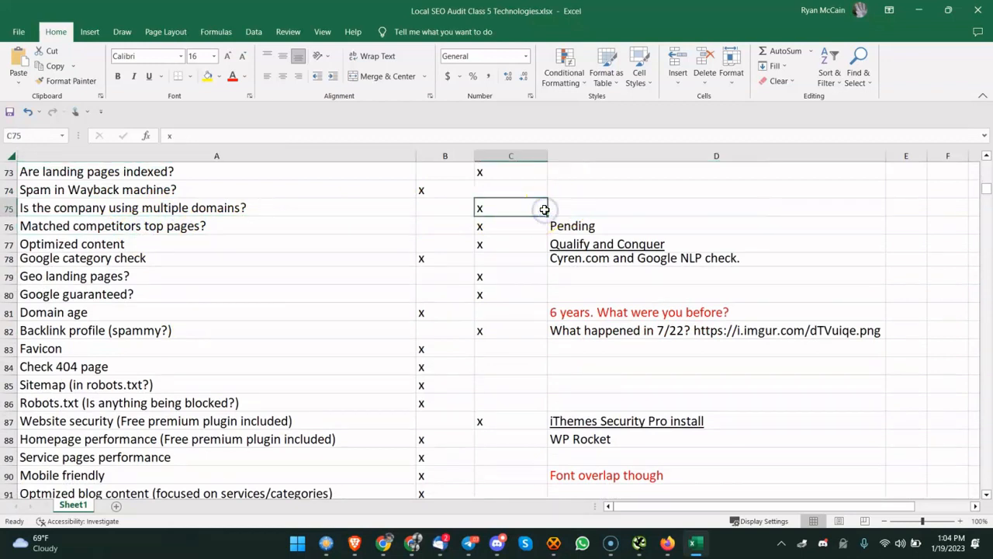
pyautogui.click(546, 208)
pyautogui.write('Confirm this..')
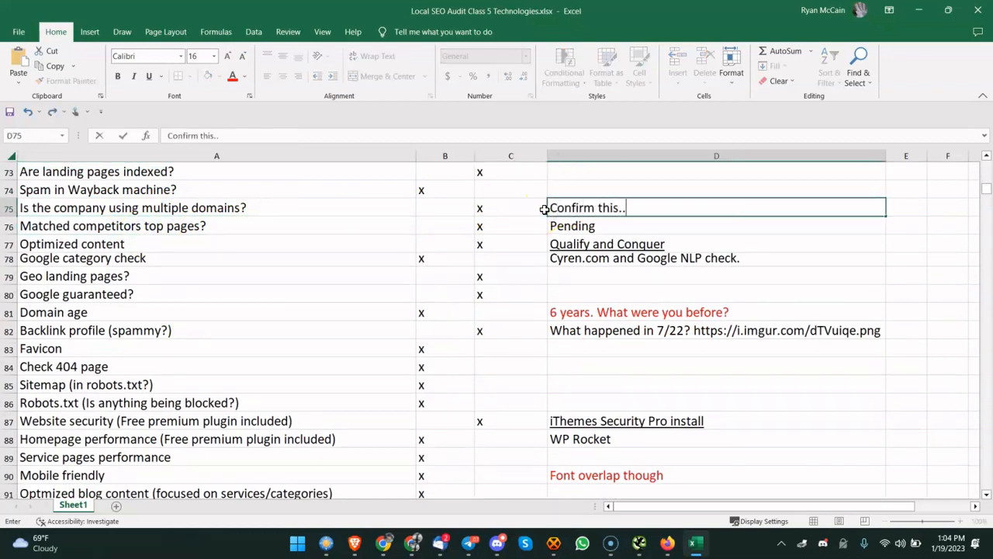
pyautogui.write('. :)')
pyautogui.click(295, 254)
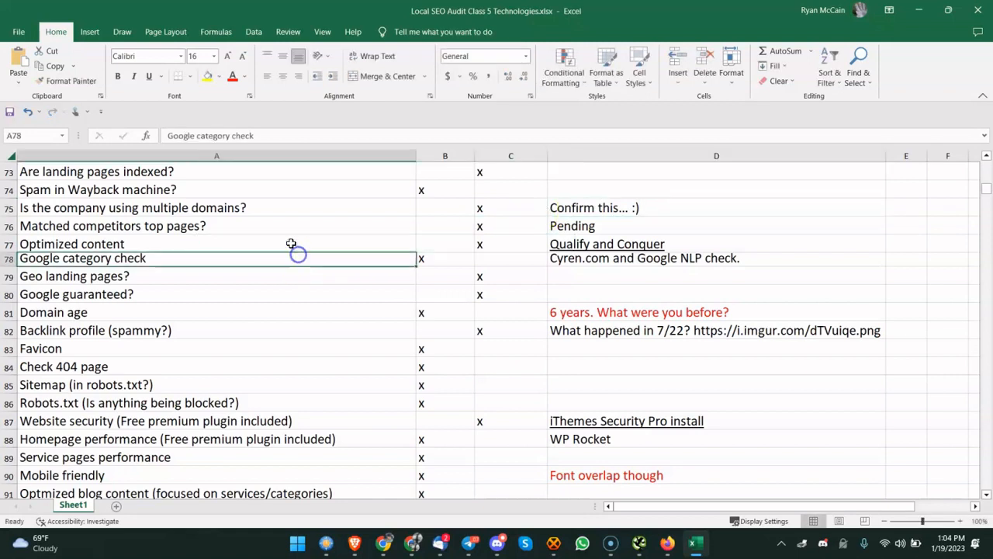
# Review the "Optimized content" item in row 77, including its mark and the linked "Qualify and Conquer" note
pyautogui.click(282, 224)
pyautogui.click(255, 245)
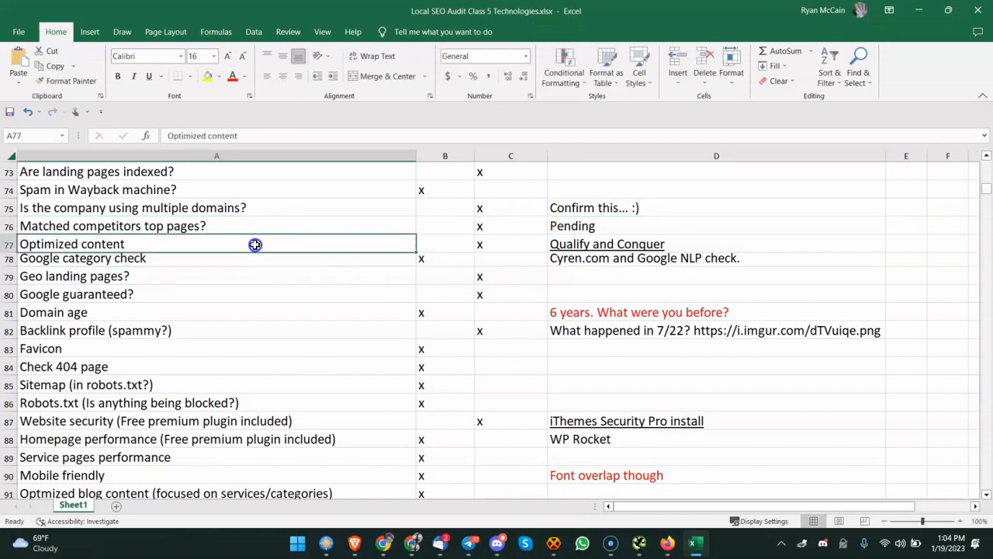
pyautogui.click(504, 255)
pyautogui.click(506, 244)
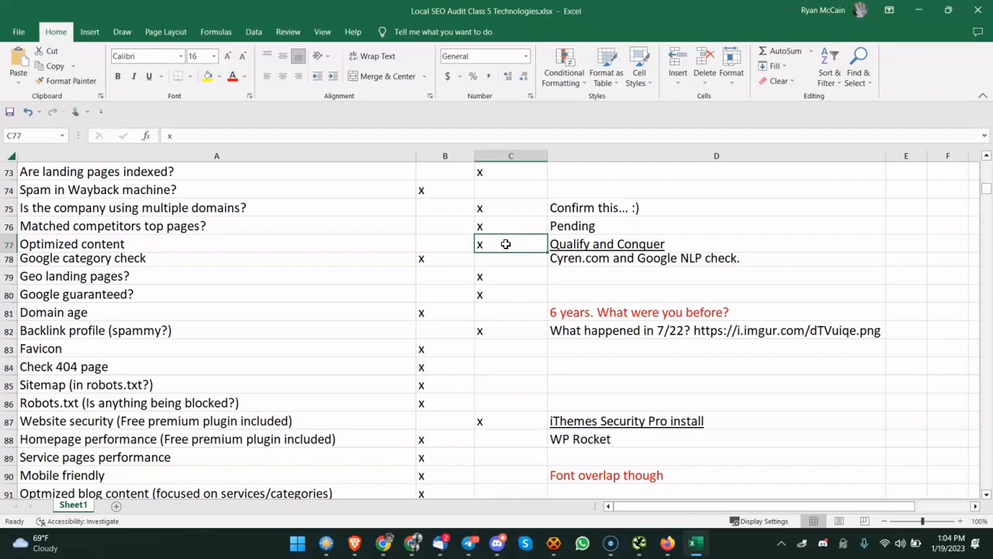
pyautogui.click(628, 245)
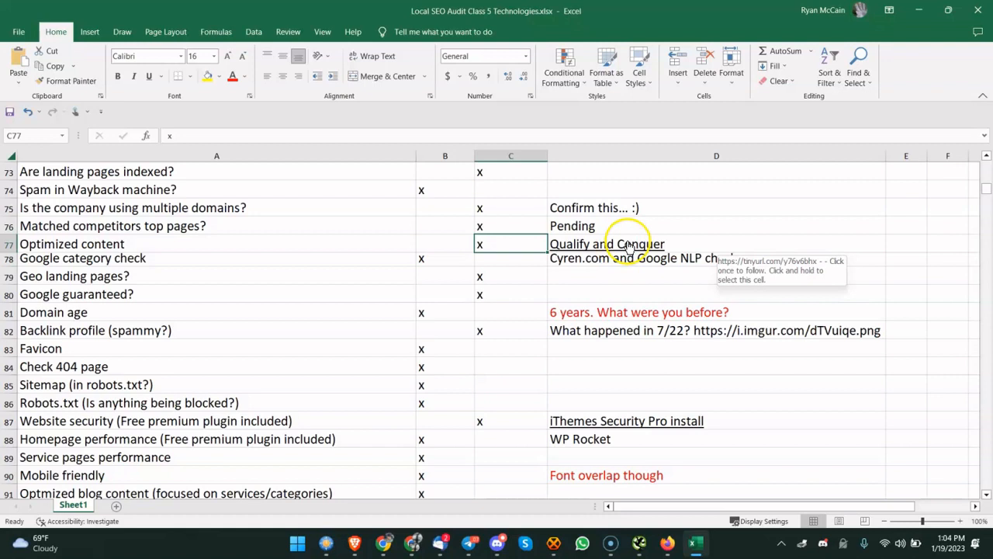
pyautogui.click(267, 247)
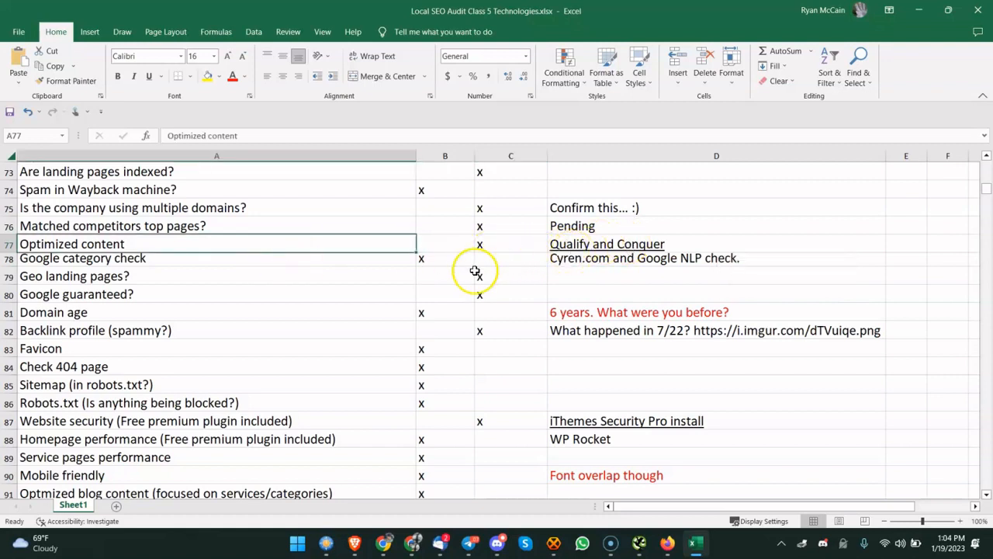
# Review the "Geo landing pages?" and "Google guaranteed?" items in rows 79 and 80 with their marks
pyautogui.click(285, 277)
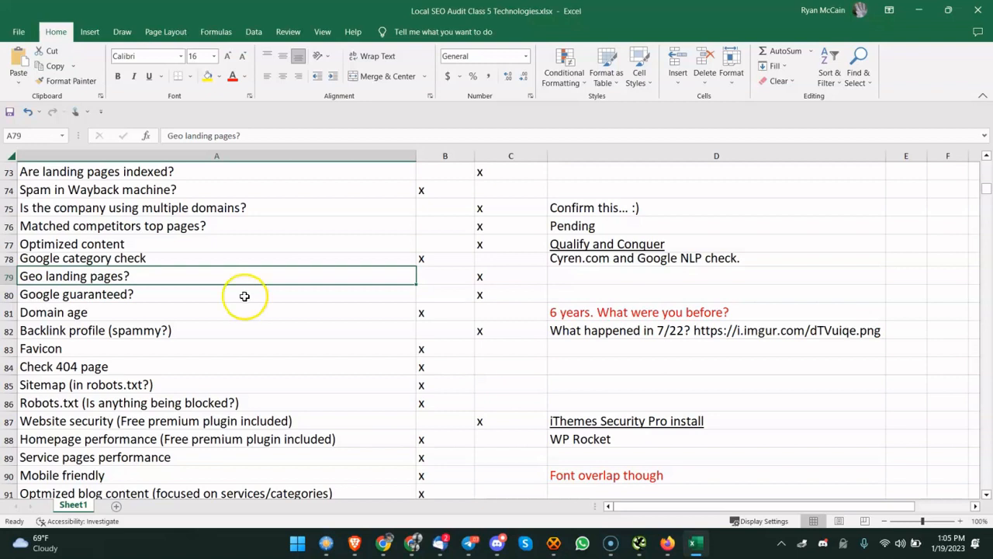
pyautogui.click(245, 295)
pyautogui.click(470, 292)
pyautogui.click(259, 289)
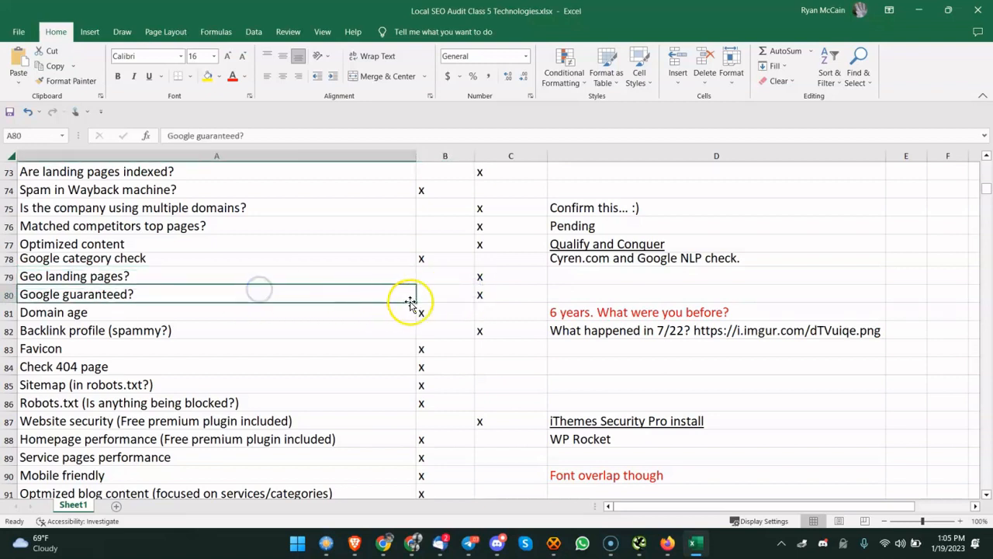
pyautogui.click(501, 294)
pyautogui.click(604, 299)
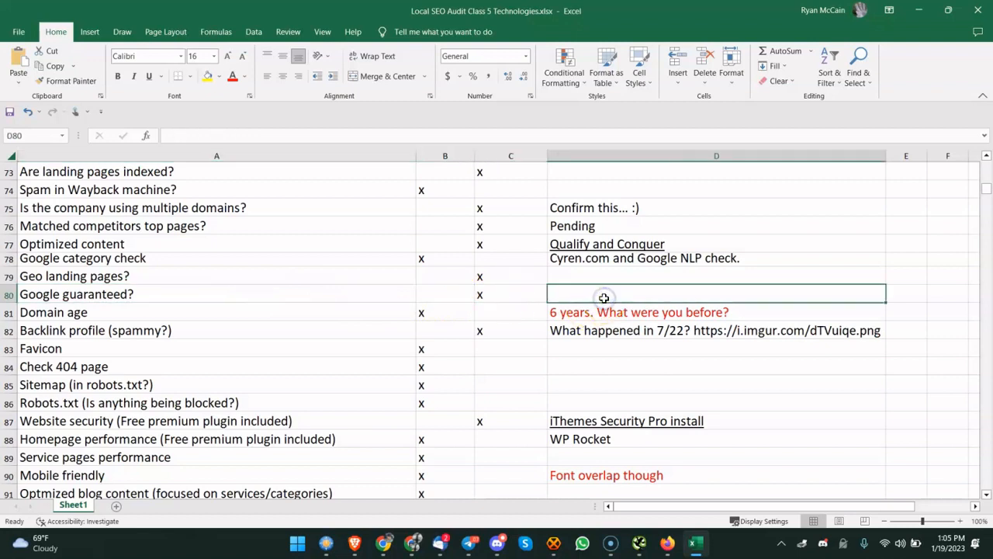
pyautogui.click(255, 292)
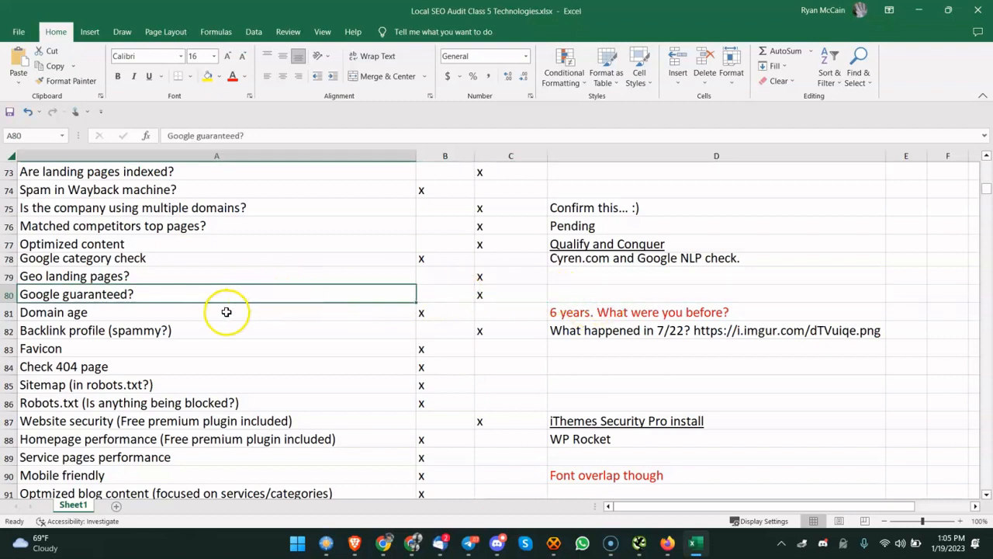
# Examine the "Domain age" item in row 81, including its mark and the note beside it
pyautogui.click(227, 311)
pyautogui.click(567, 313)
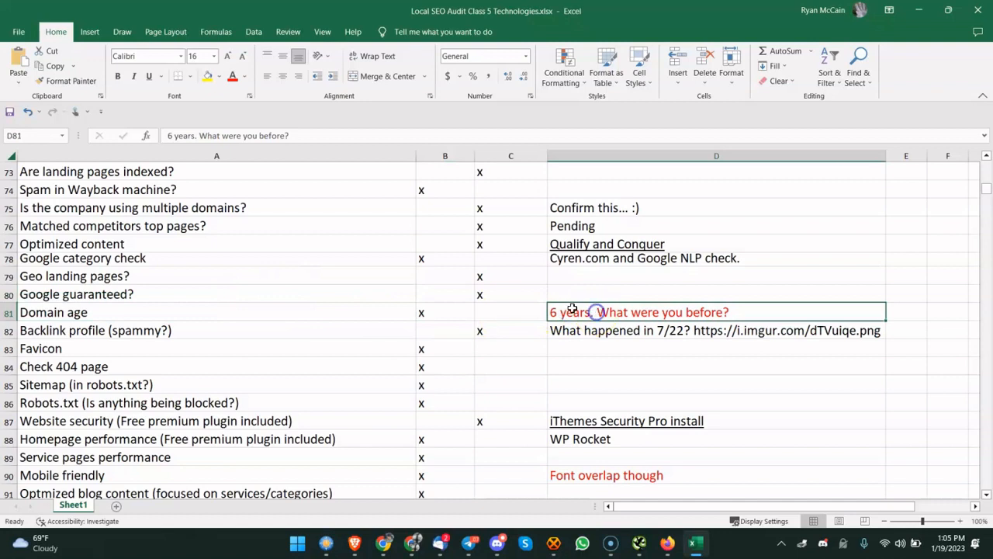
pyautogui.click(182, 326)
pyautogui.click(190, 317)
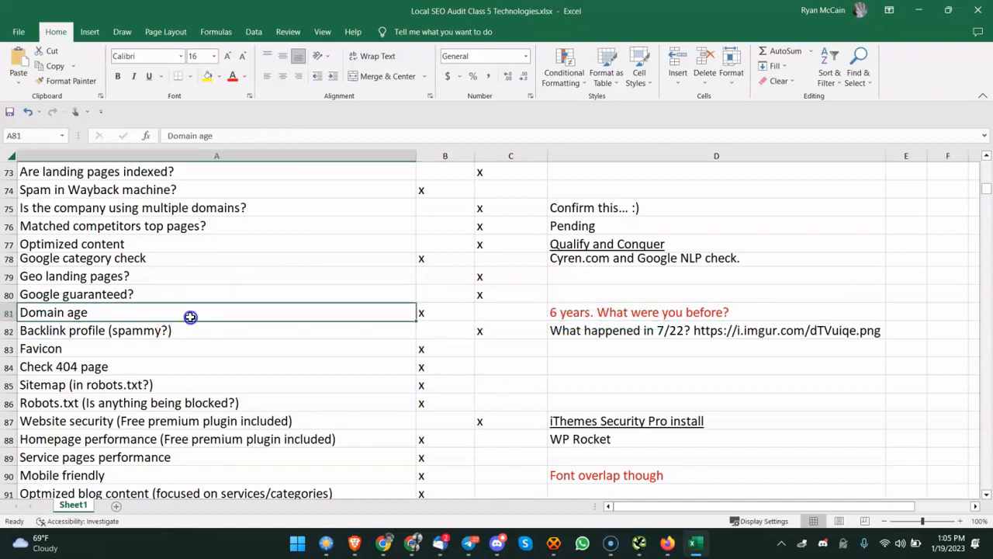
pyautogui.click(576, 319)
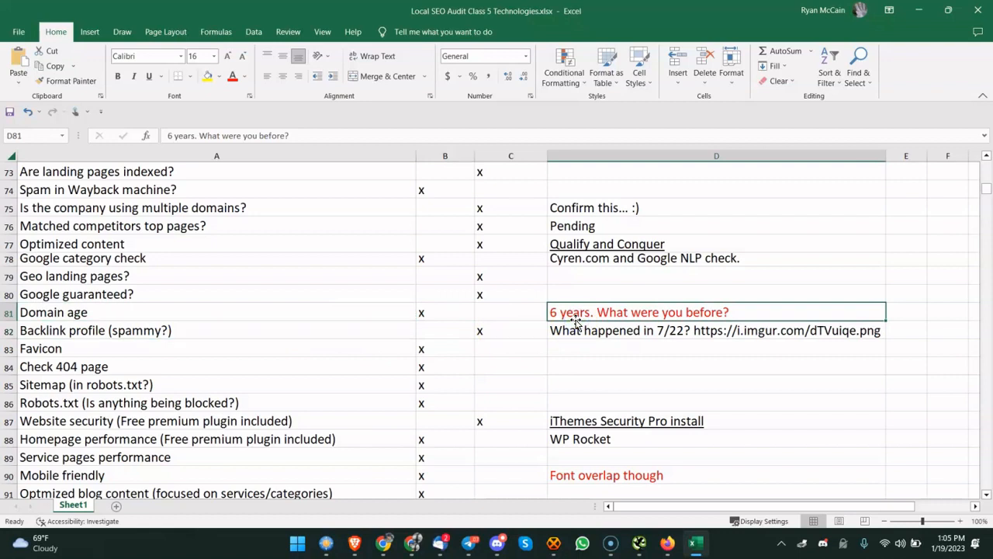
pyautogui.click(419, 312)
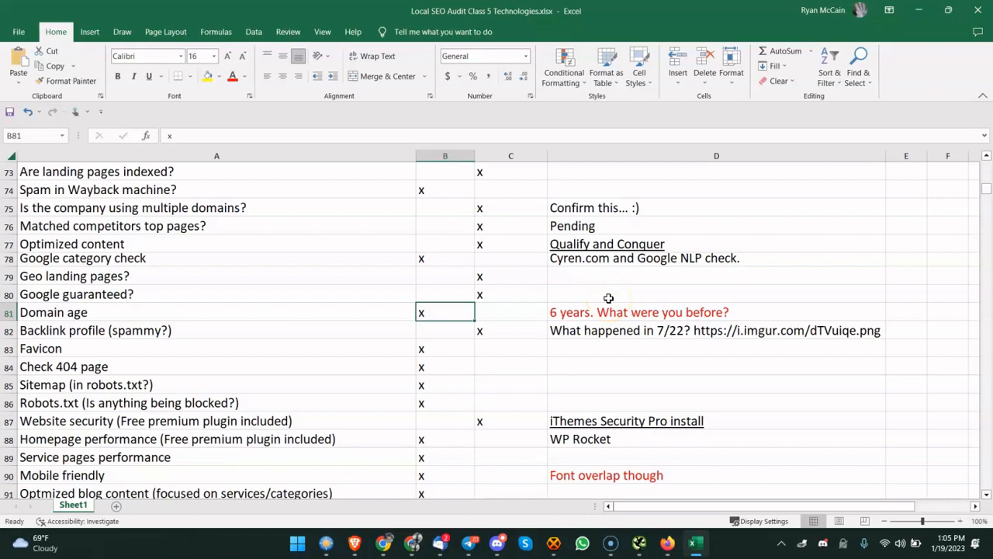
pyautogui.click(363, 301)
pyautogui.click(355, 308)
pyautogui.click(572, 311)
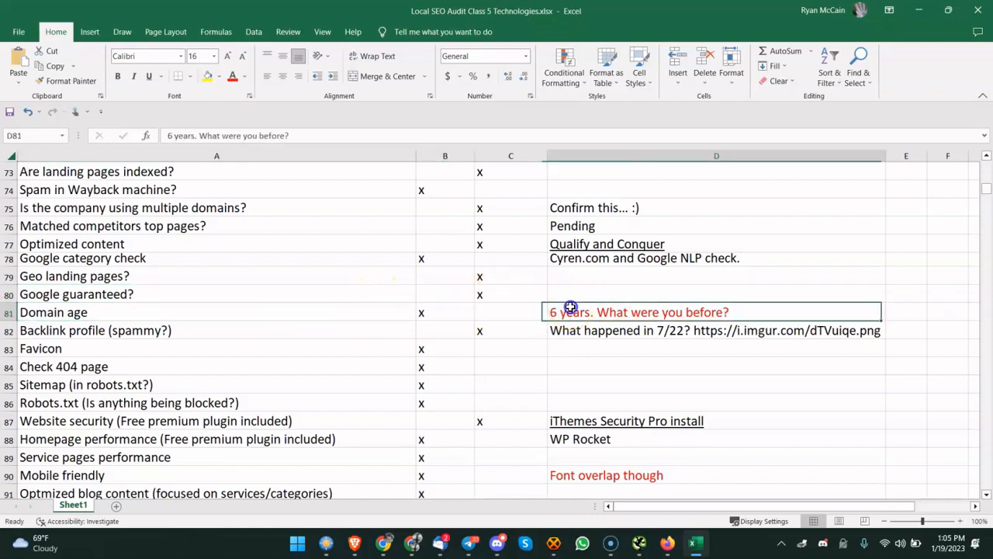
# Open the imgur.com/dTVuiqe.png link from the "Backlink profile (spammy?)" note in D82 in a new Chrome tab and examine the referring domains chart
pyautogui.click(228, 324)
pyautogui.click(578, 332)
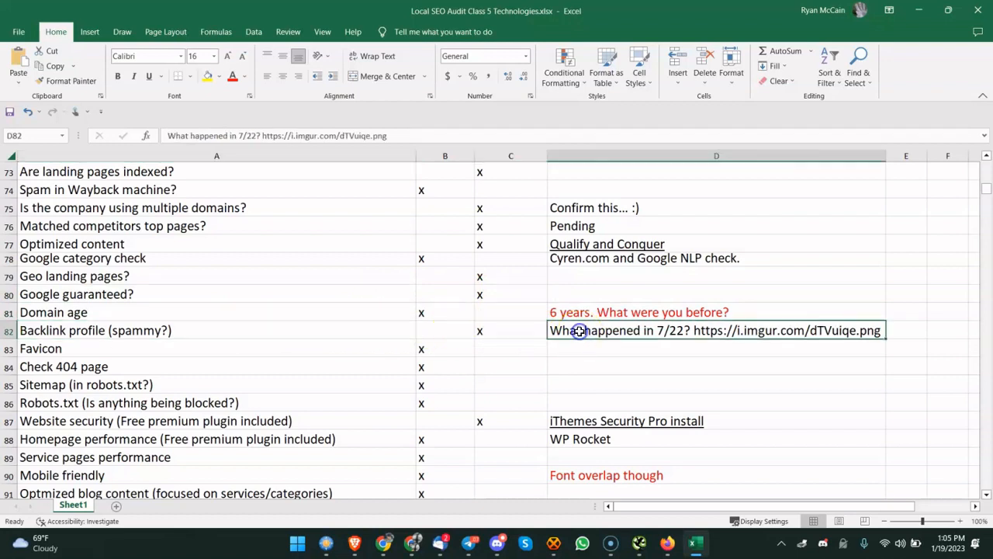
pyautogui.doubleClick(720, 330)
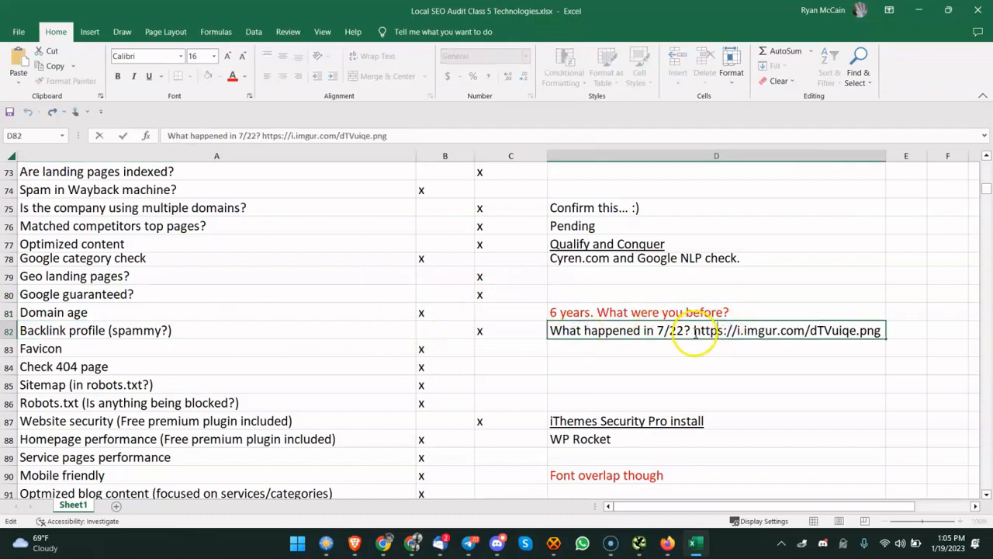
pyautogui.moveTo(695, 332); pyautogui.dragTo(860, 330)
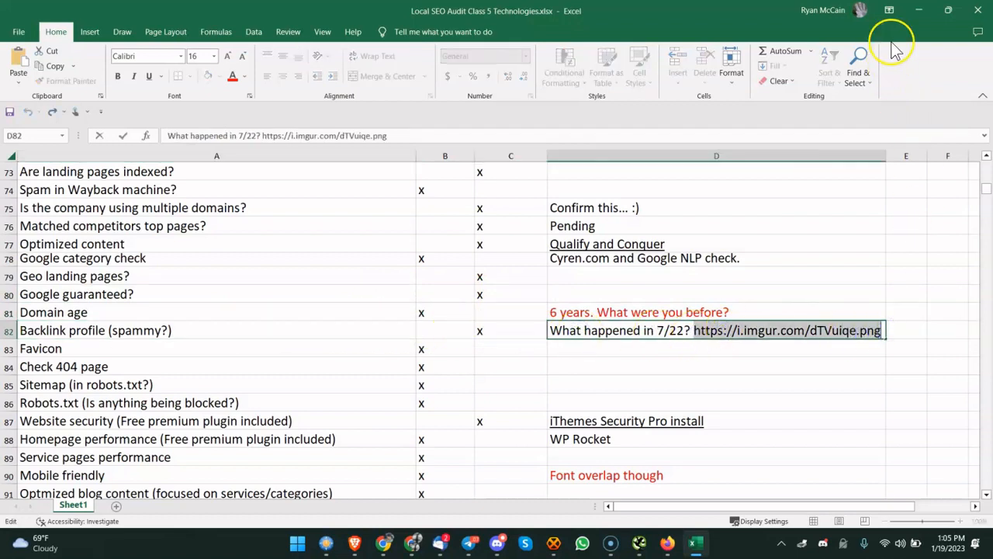
pyautogui.click(918, 10)
pyautogui.click(835, 11)
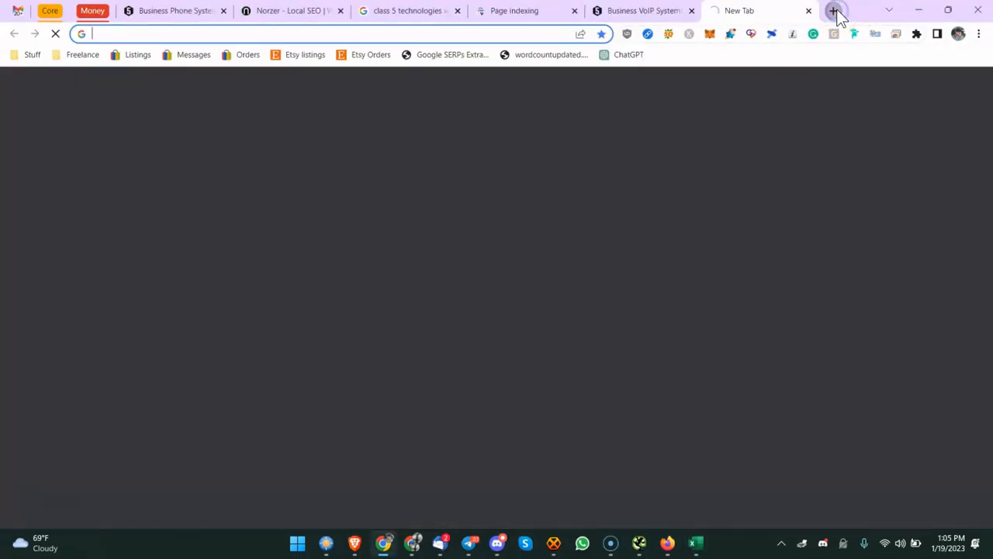
pyautogui.write('https://i.imgur.com/dTVuiqe.png')
pyautogui.press('Return')
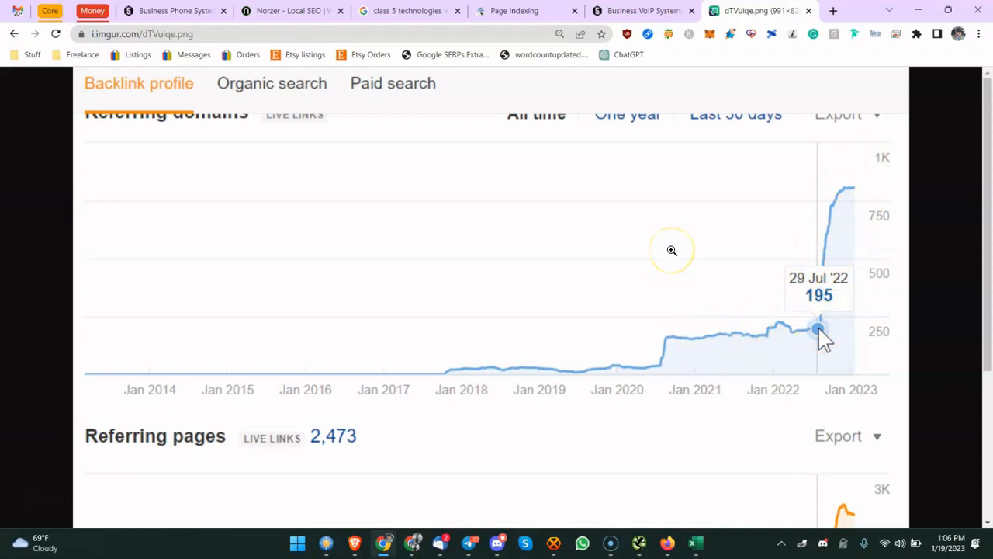
# Close the backlink chart and Business VoIP Systems browser tabs, maximize the browser window, and return to the audit checklist in Excel
pyautogui.click(809, 13)
pyautogui.doubleClick(811, 14)
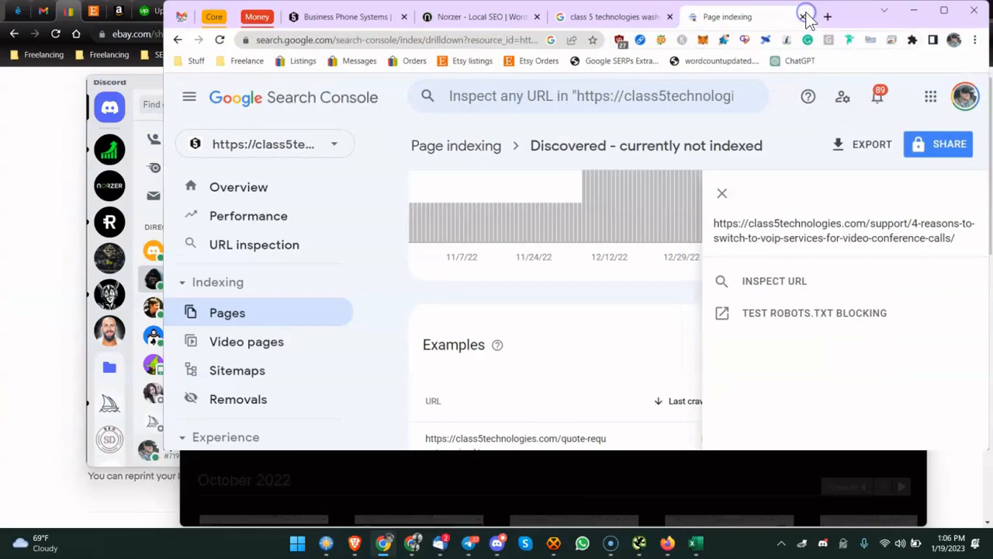
pyautogui.doubleClick(858, 12)
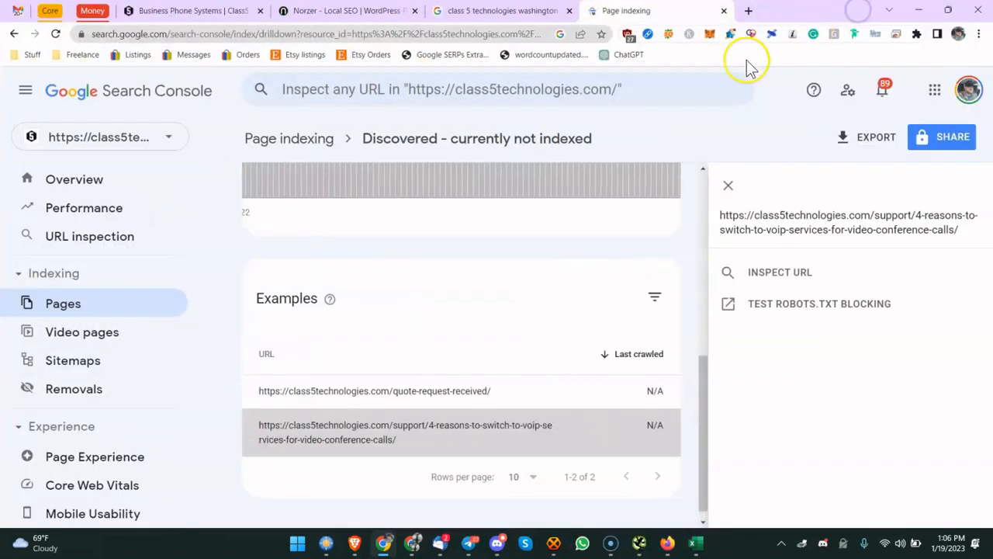
pyautogui.click(695, 543)
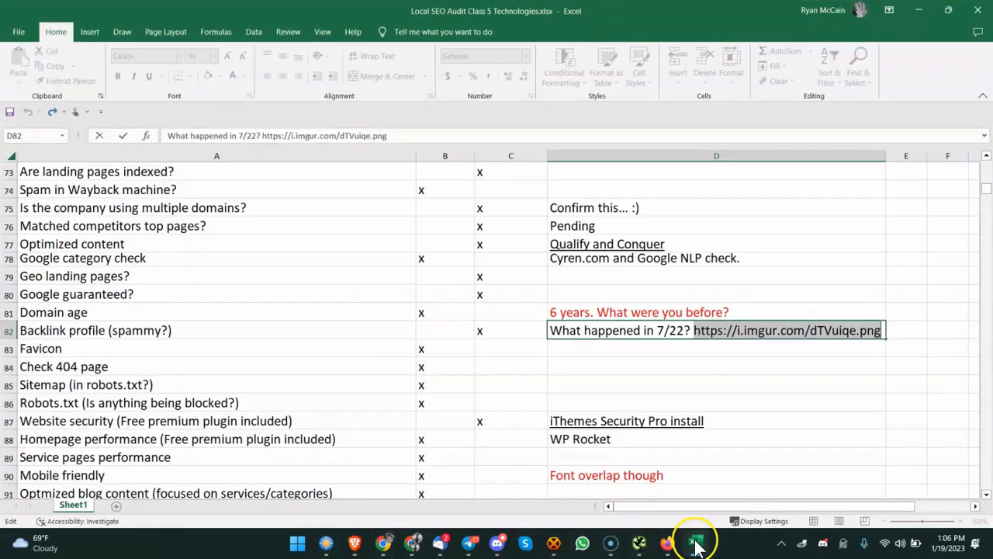
pyautogui.click(464, 365)
# Review the favicon, 404 page, sitemap, robots.txt and website security items in rows 83 to 87
pyautogui.click(337, 350)
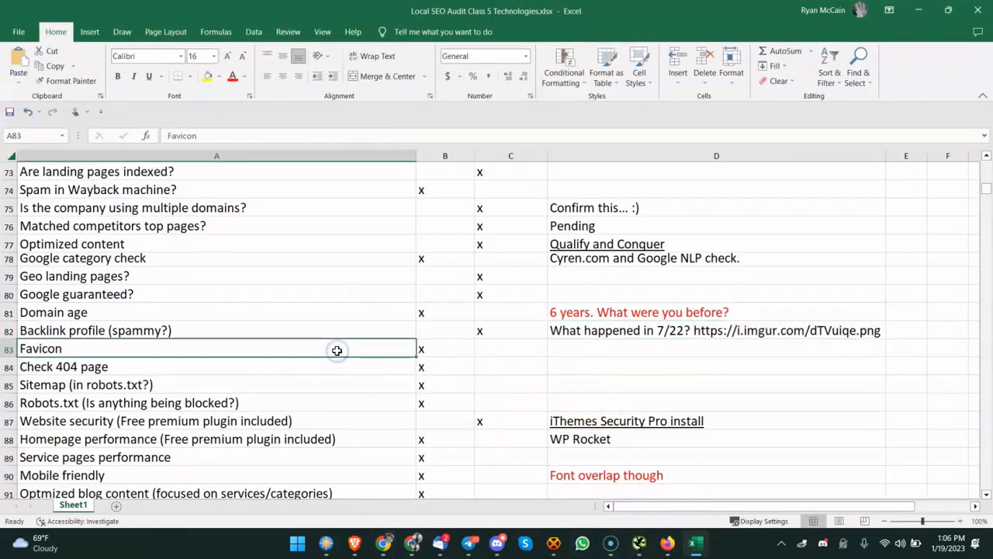
pyautogui.click(284, 383)
pyautogui.scroll(-2, 291, 365)
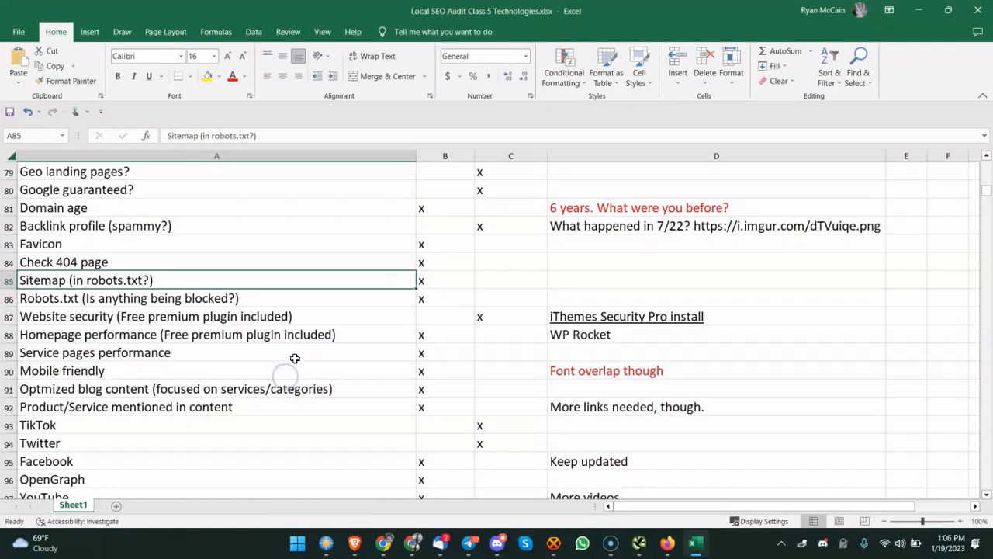
pyautogui.click(223, 292)
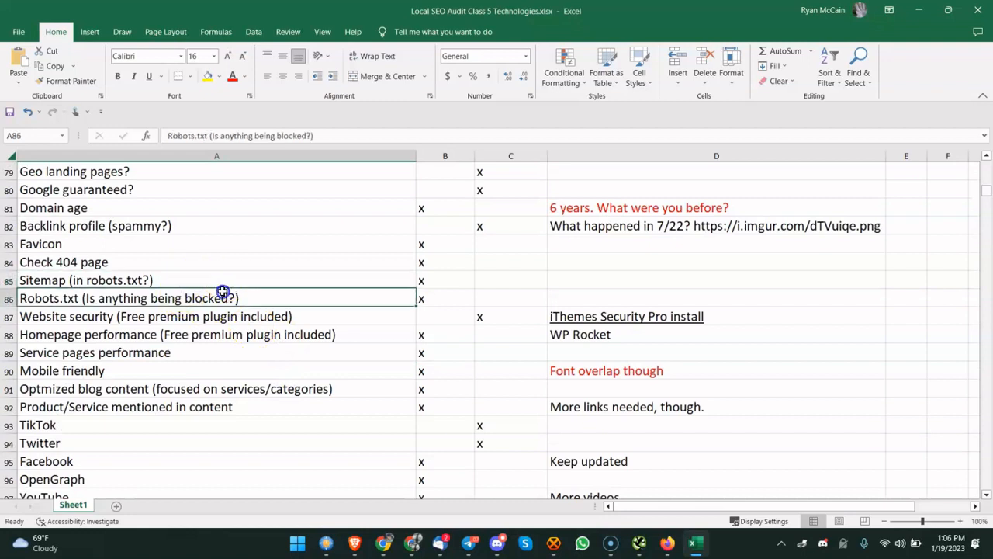
pyautogui.click(224, 322)
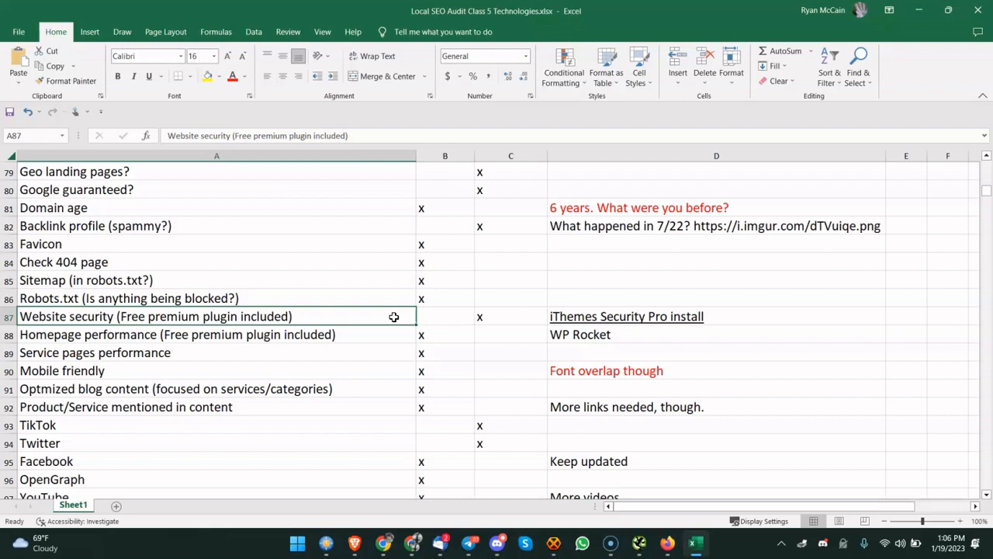
# Review the "Homepage performance" item in row 88 with its "WP Rocket" note, alongside the neighbouring service pages performance item
pyautogui.click(291, 336)
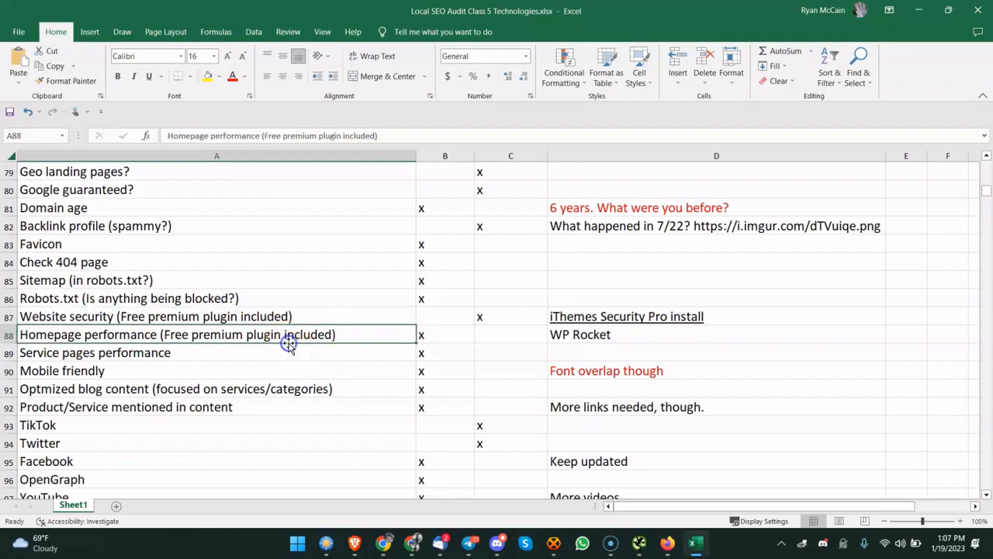
pyautogui.click(314, 311)
pyautogui.click(276, 355)
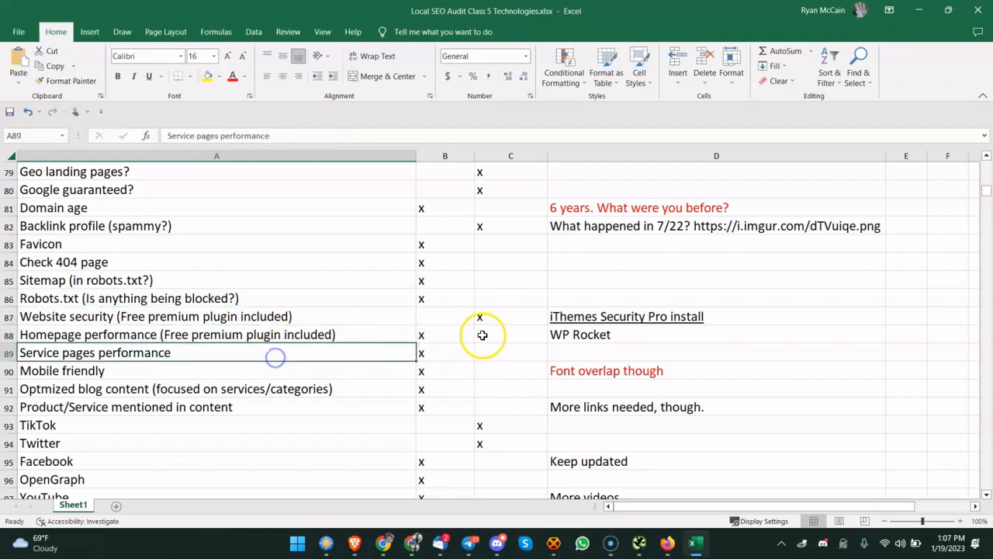
pyautogui.click(613, 339)
pyautogui.click(384, 338)
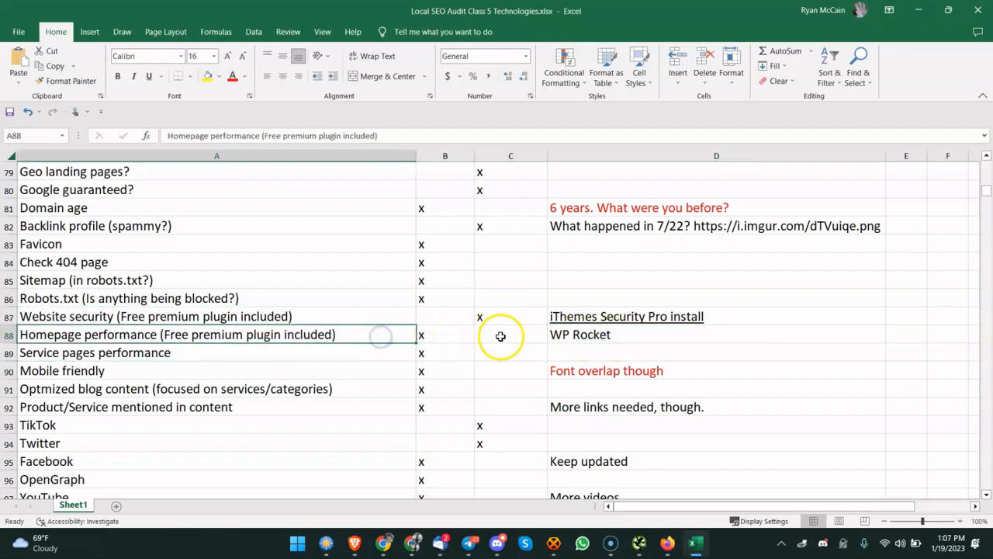
pyautogui.click(560, 335)
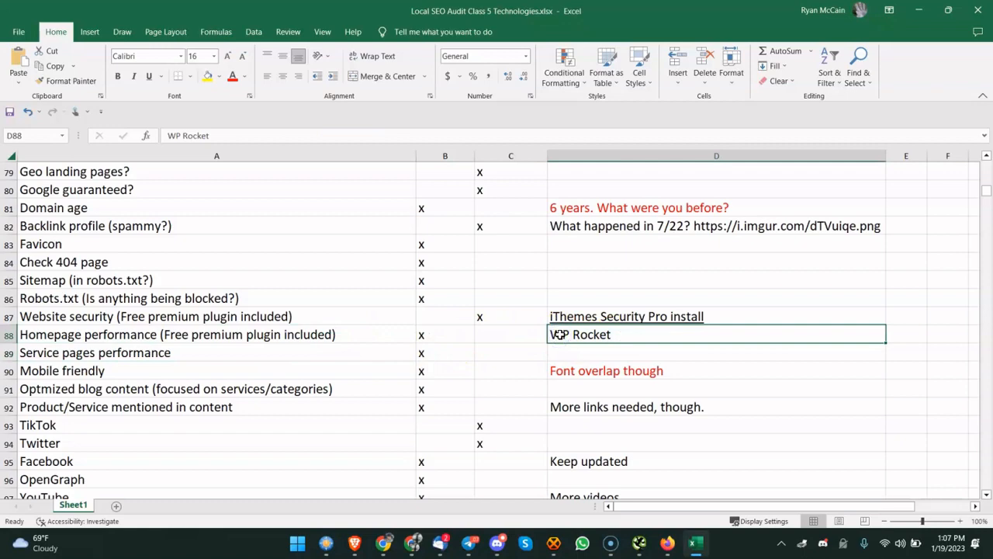
# In Chrome, check the end of the class5technologies.com homepage source for the WP Rocket comment, close the source, and return to Excel
pyautogui.click(385, 543)
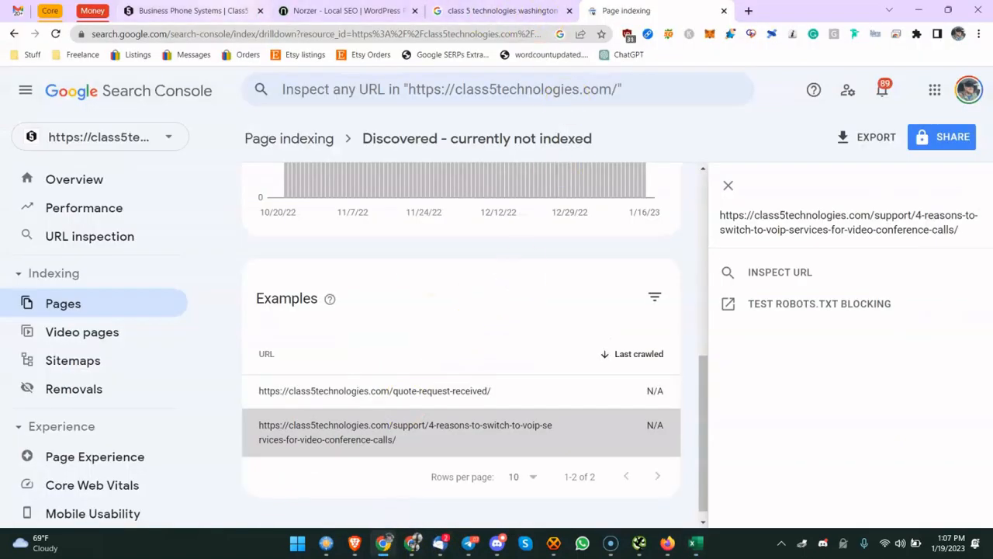
pyautogui.click(190, 10)
pyautogui.rightClick(339, 222)
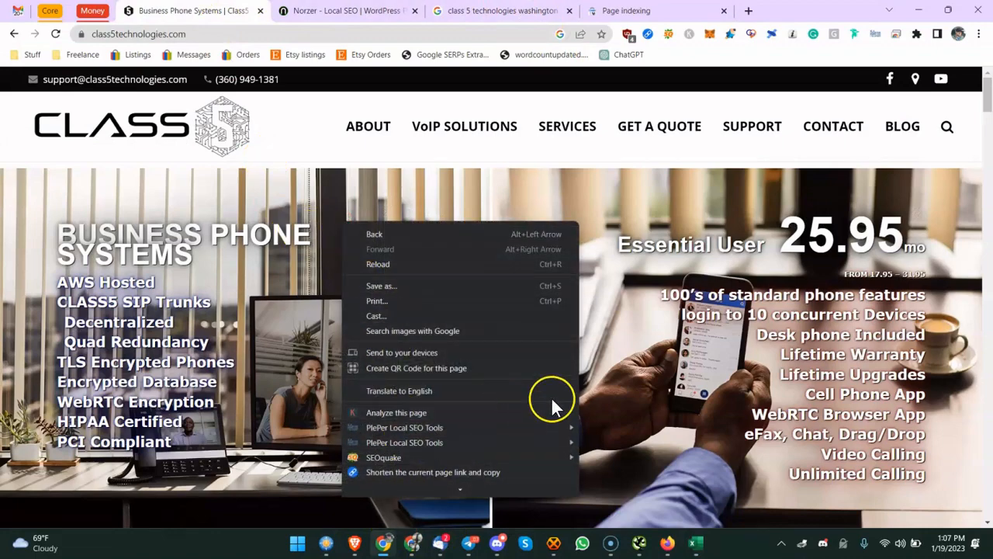
pyautogui.scroll(-2, 458, 419)
pyautogui.click(415, 472)
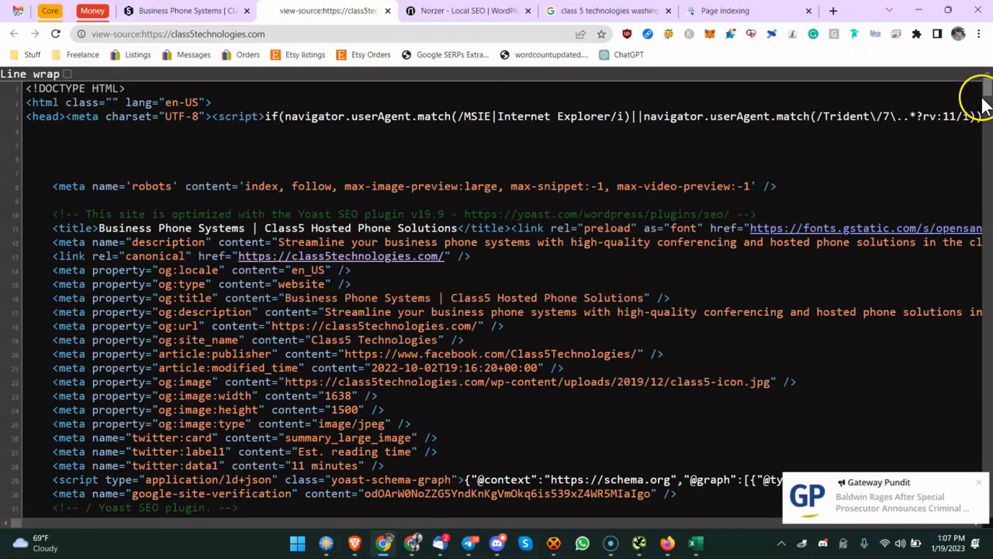
pyautogui.moveTo(989, 92); pyautogui.dragTo(992, 544)
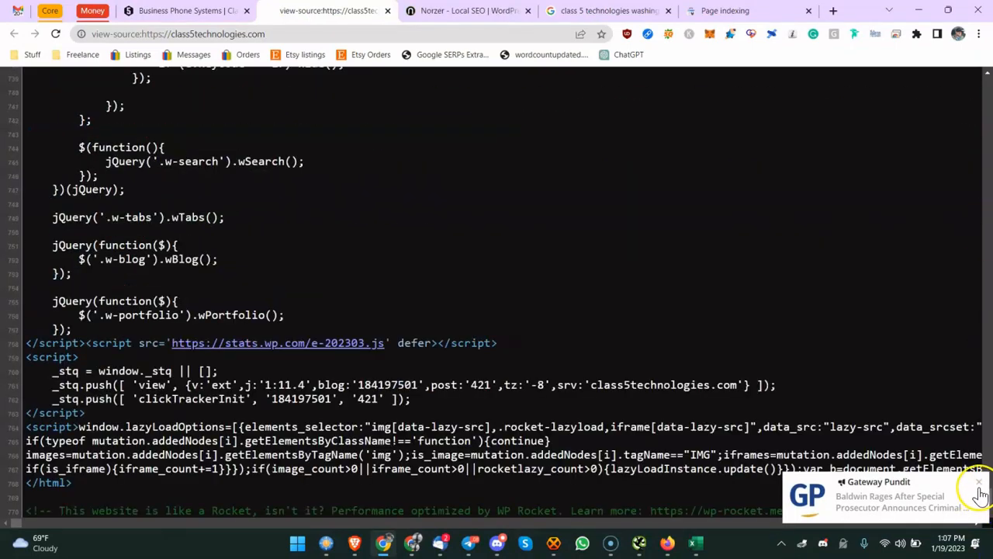
pyautogui.moveTo(149, 510); pyautogui.dragTo(257, 510)
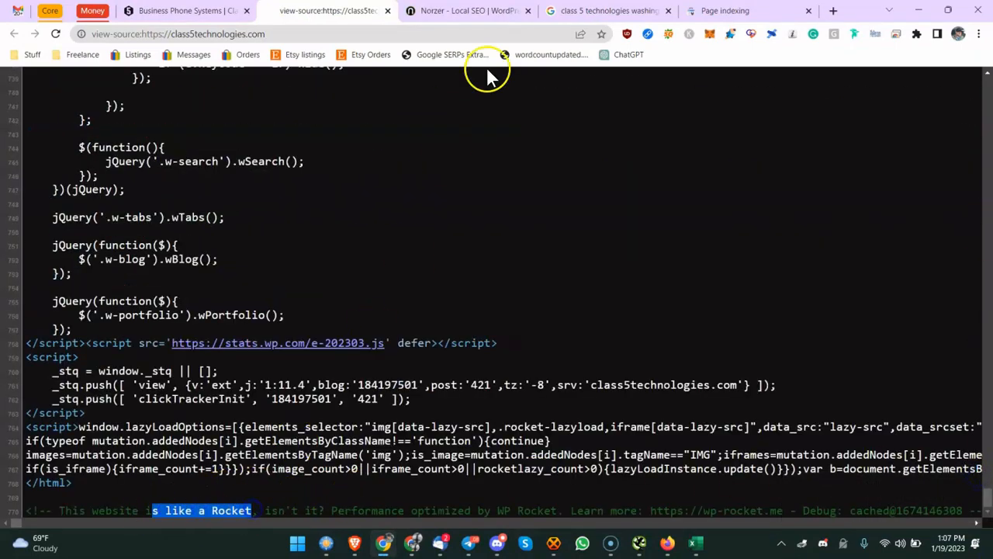
pyautogui.click(388, 11)
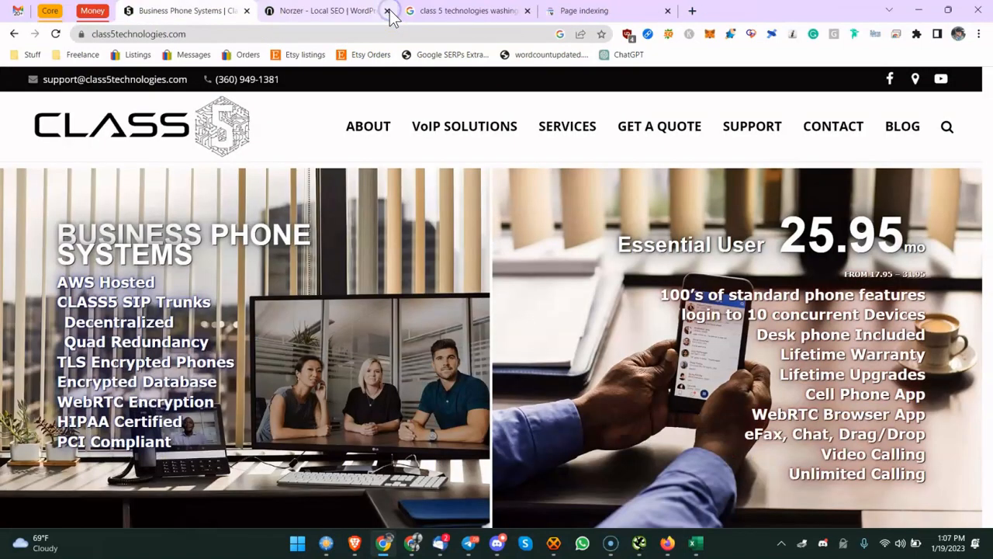
pyautogui.click(696, 543)
# Compare the homepage and service pages performance items in rows 88 and 89 and their marks
pyautogui.click(413, 354)
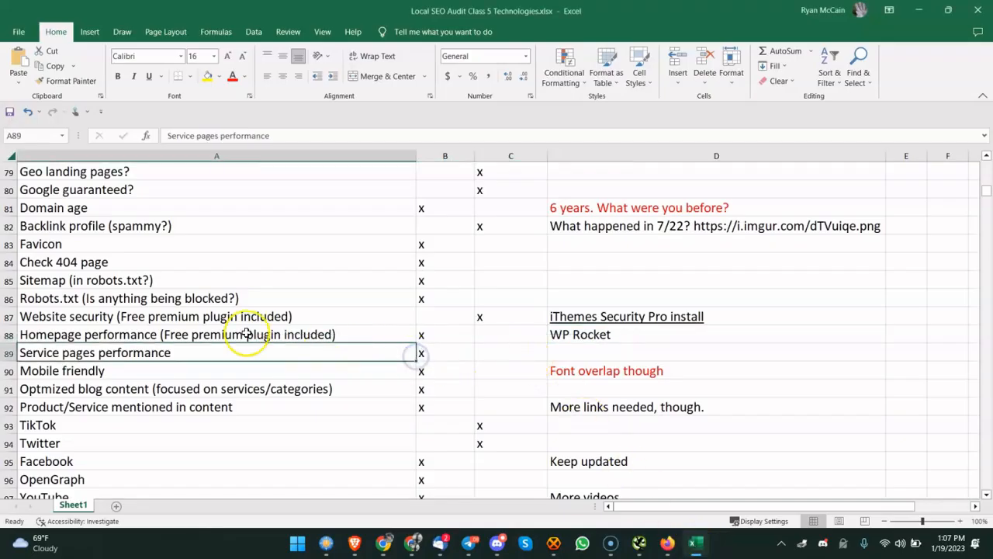
pyautogui.click(210, 335)
pyautogui.click(160, 370)
pyautogui.click(219, 345)
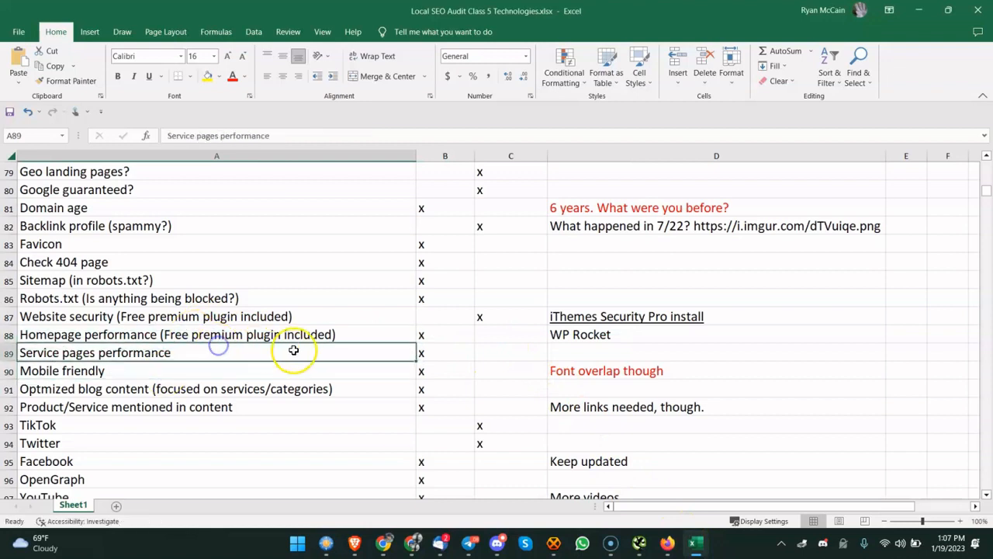
pyautogui.scroll(-1, 295, 349)
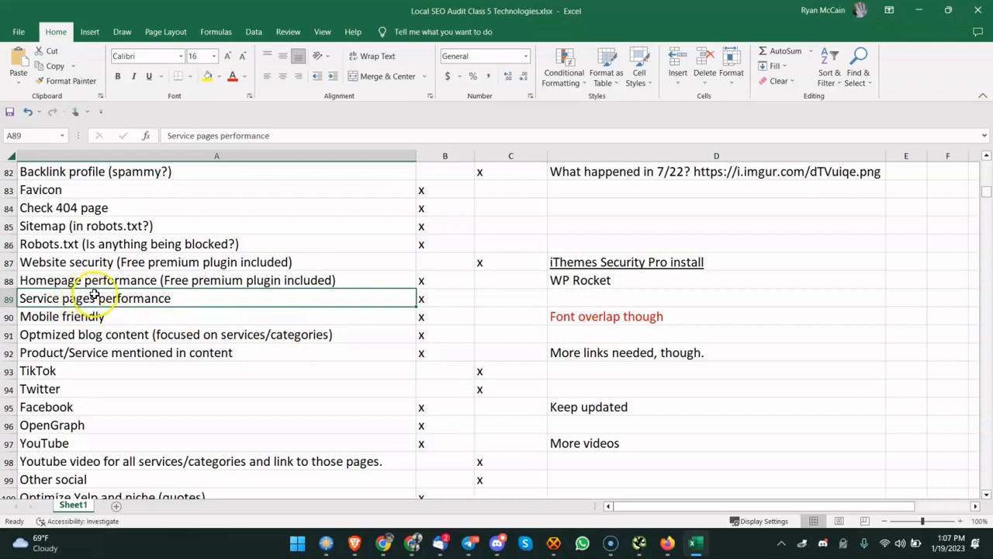
# Review the "Mobile friendly" item in row 90 and its "Font overlap though" note
pyautogui.click(108, 316)
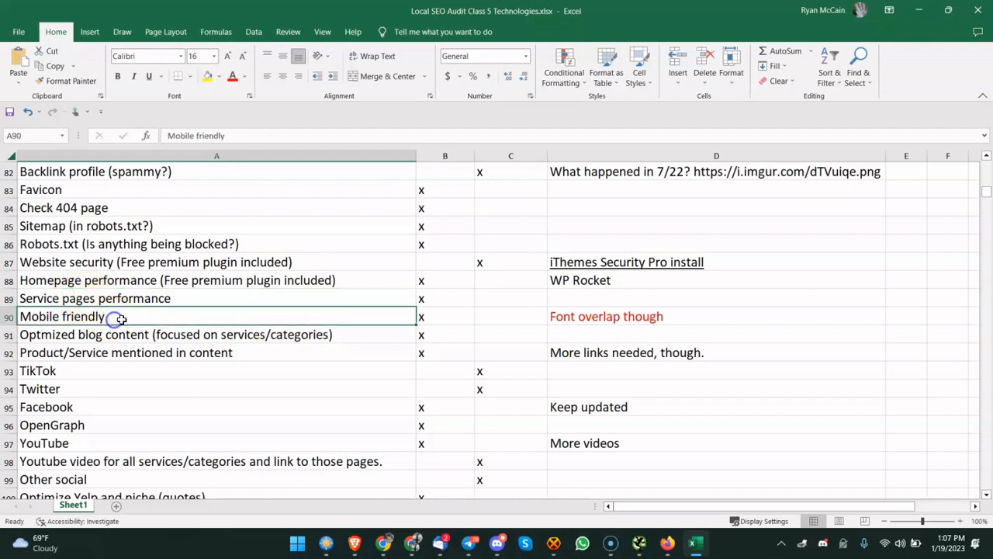
pyautogui.click(645, 318)
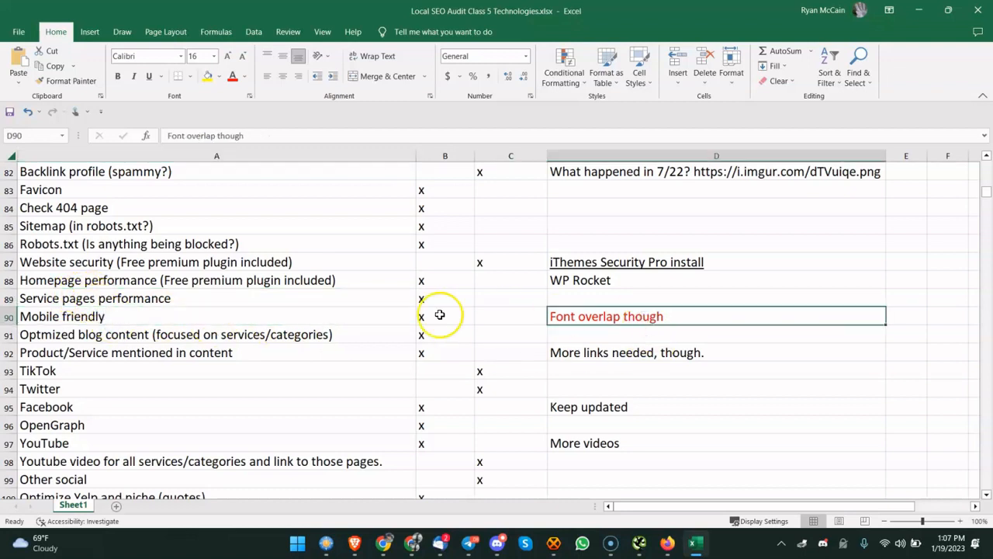
pyautogui.click(219, 314)
# Examine the blog content item in row 91, including its "focused on services/categories" wording, leaving the cell text unedited
pyautogui.click(132, 332)
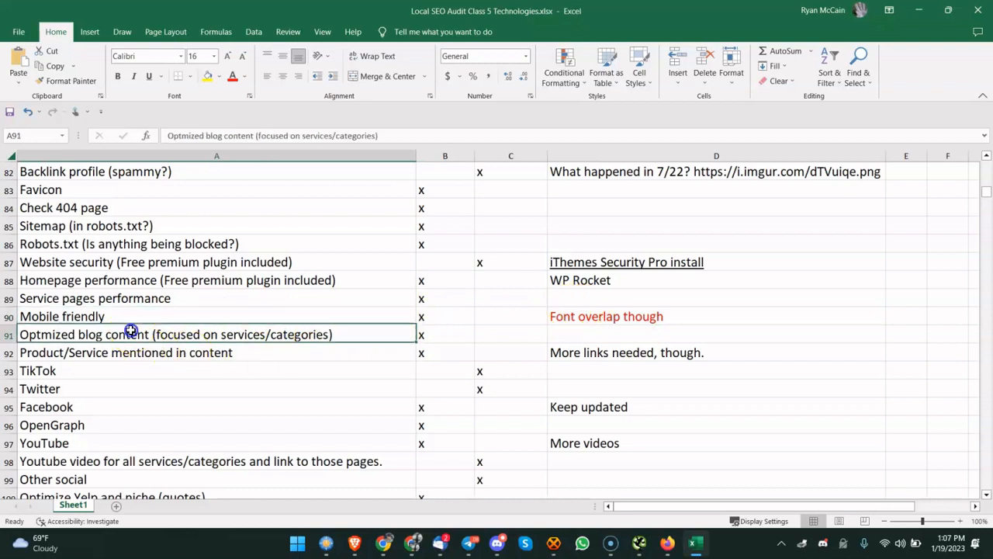
pyautogui.doubleClick(231, 335)
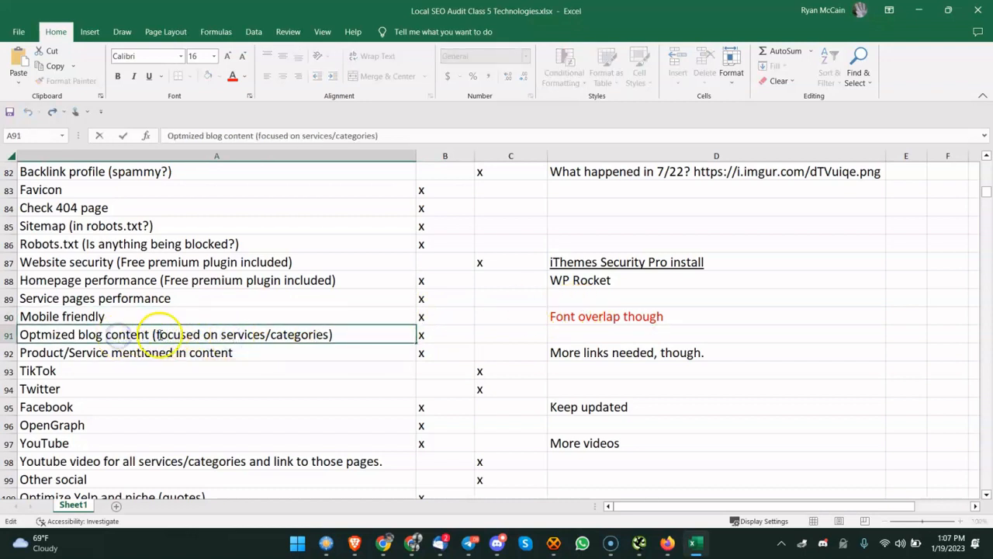
pyautogui.moveTo(155, 334); pyautogui.dragTo(222, 334)
pyautogui.click(251, 335)
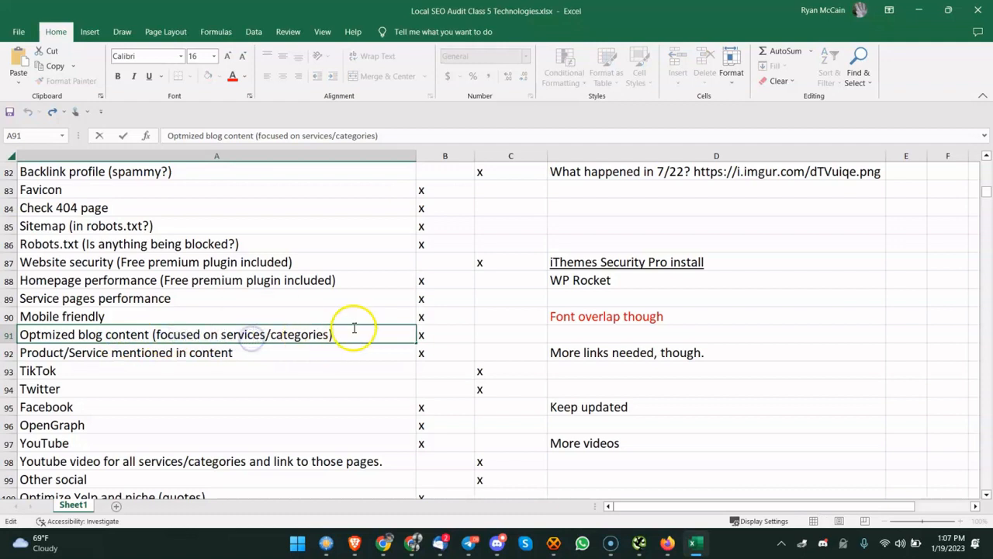
pyautogui.click(350, 356)
pyautogui.click(357, 335)
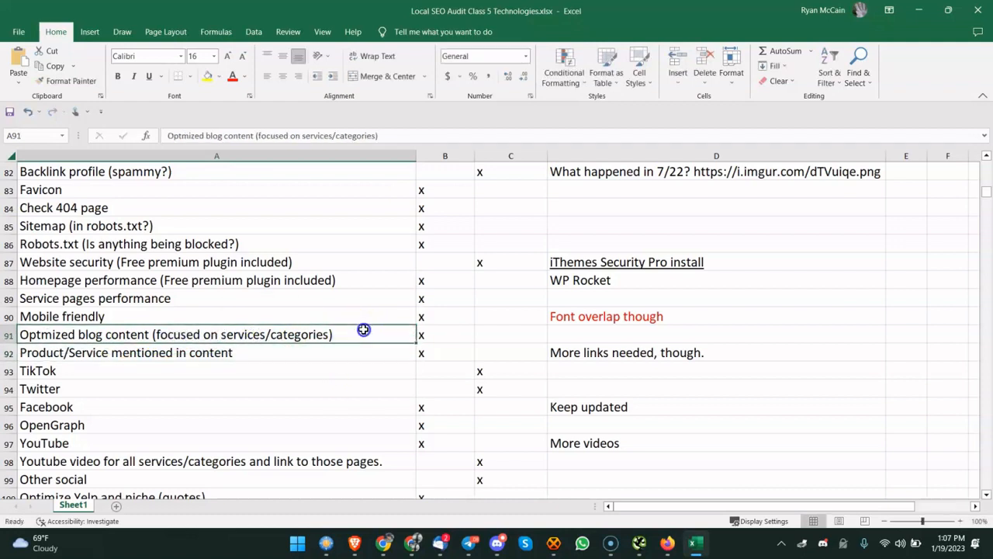
# Add the note "Look at" in D91 for the blog content item and move its x mark from column B to column C
pyautogui.click(628, 332)
pyautogui.write('Look at')
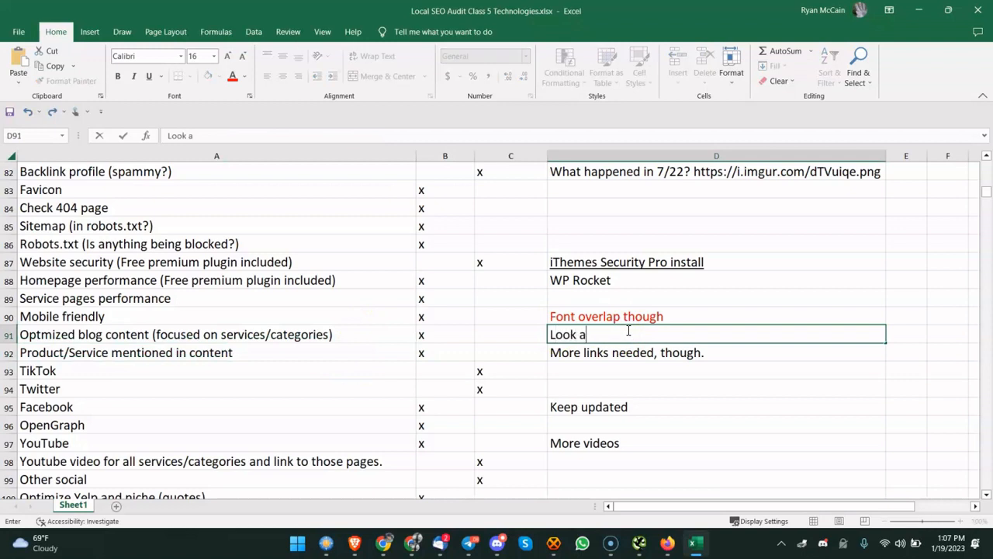
pyautogui.click(522, 334)
pyautogui.write('x')
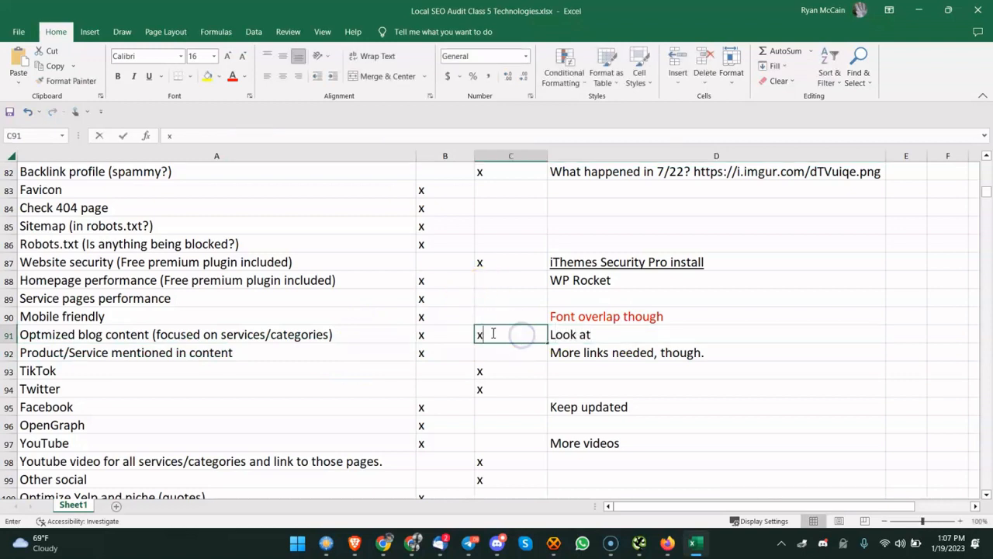
pyautogui.click(454, 335)
pyautogui.press('Delete')
pyautogui.press('super')
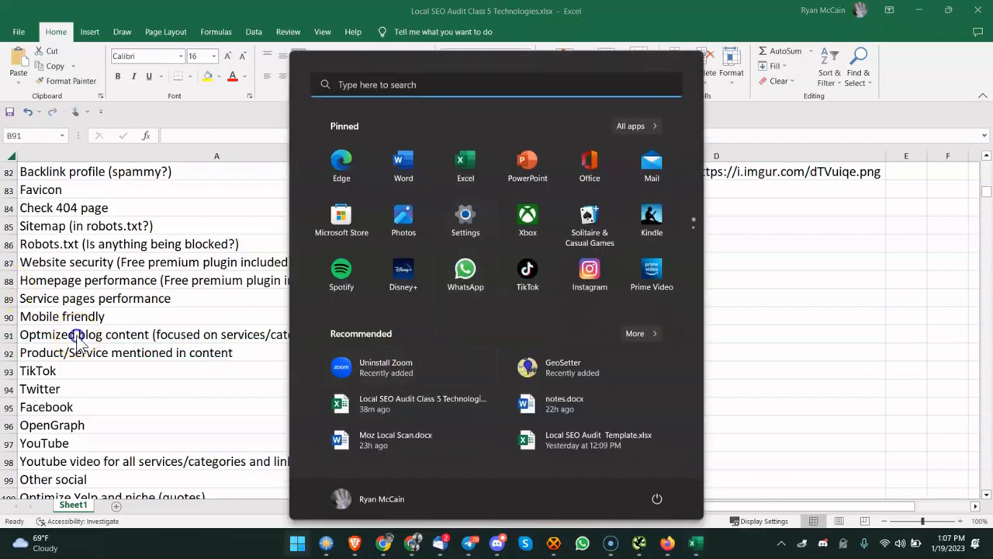
pyautogui.click(238, 340)
pyautogui.click(378, 359)
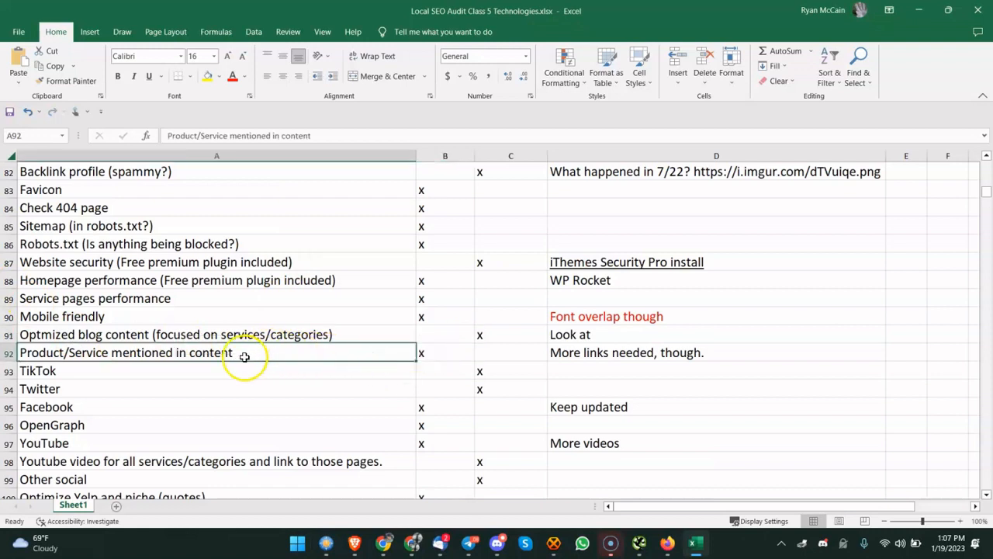
# Review the product/service content, TikTok and Twitter items in rows 92 to 94 and their marks
pyautogui.scroll(-1, 248, 342)
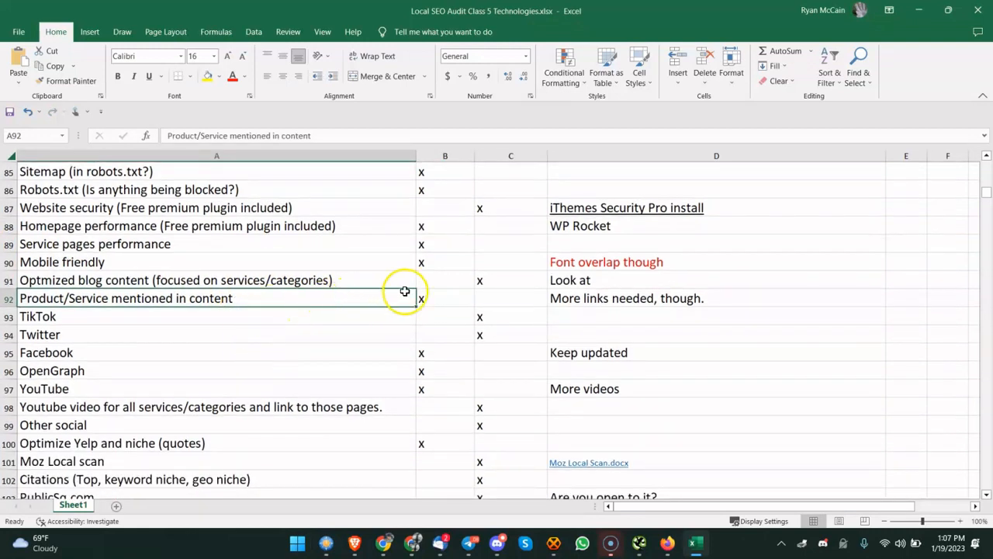
pyautogui.click(236, 319)
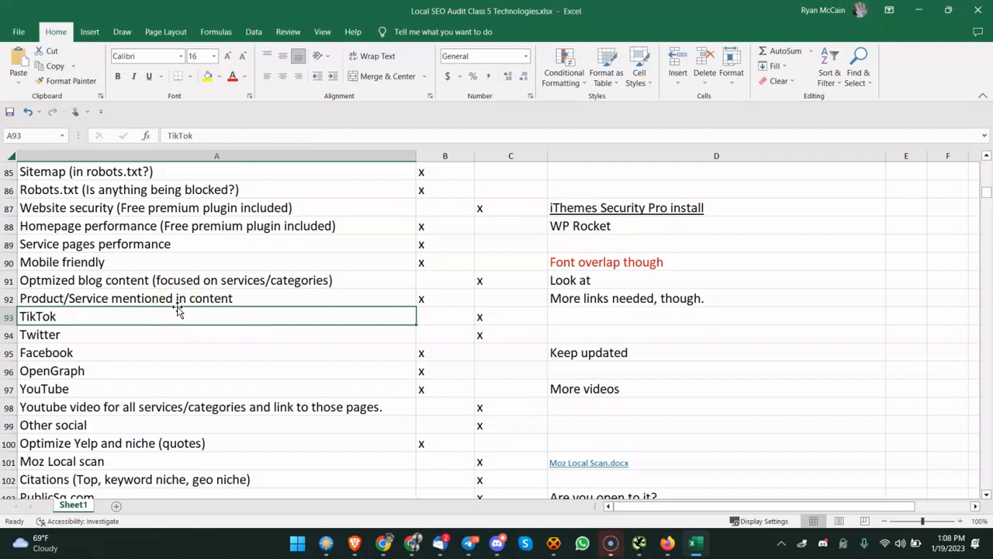
pyautogui.scroll(-1, 251, 311)
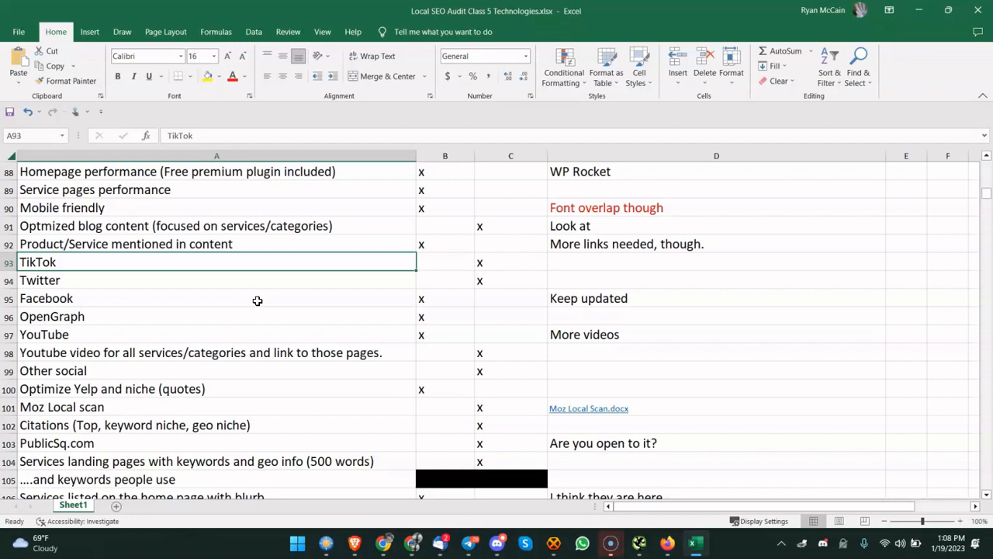
pyautogui.click(290, 279)
pyautogui.click(505, 276)
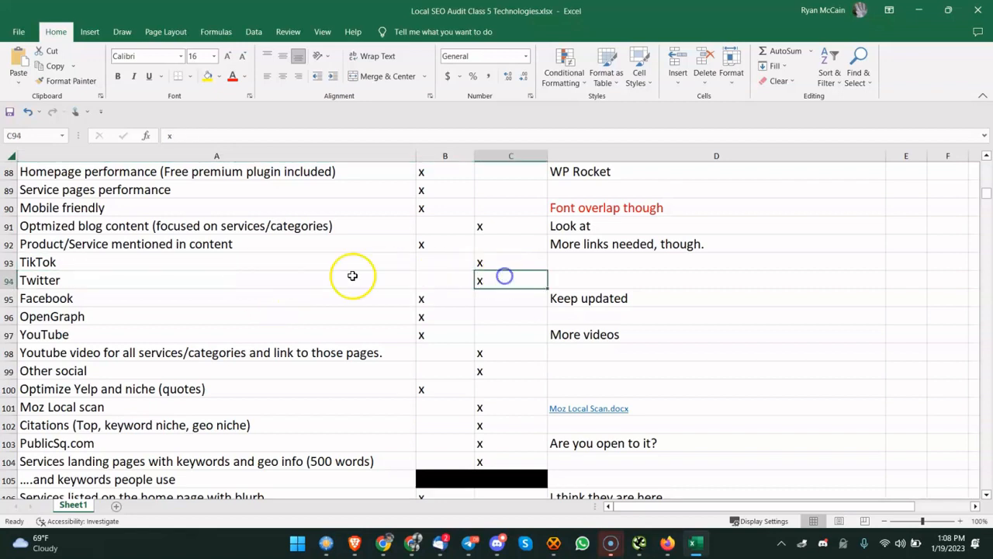
# Review the Facebook item in row 95 and its "Keep updated" note
pyautogui.click(288, 297)
pyautogui.click(184, 313)
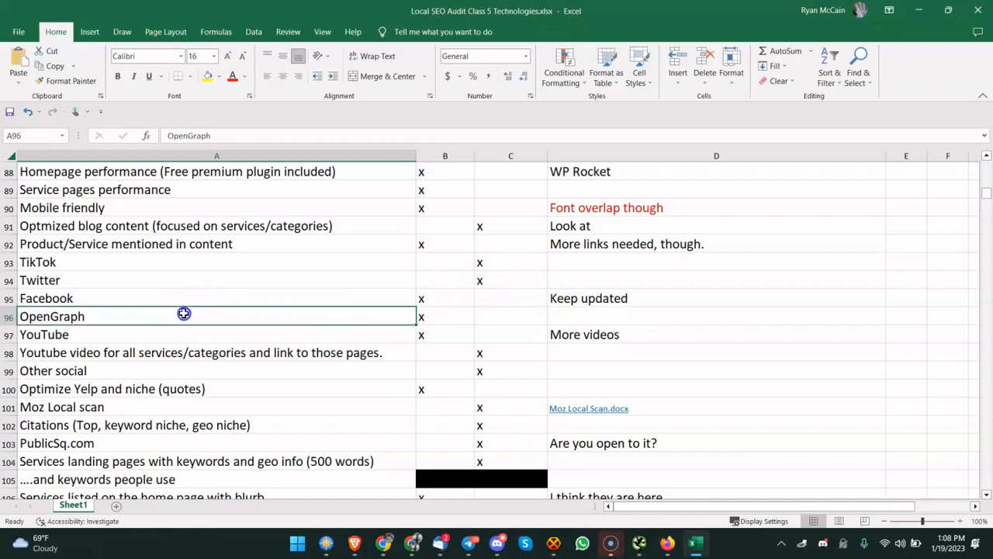
pyautogui.click(191, 295)
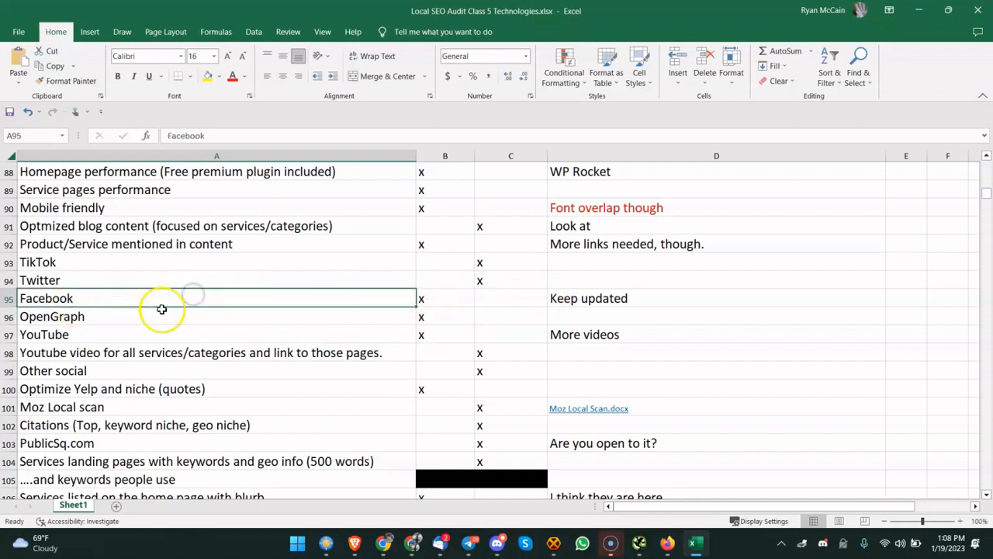
pyautogui.click(639, 301)
pyautogui.click(254, 296)
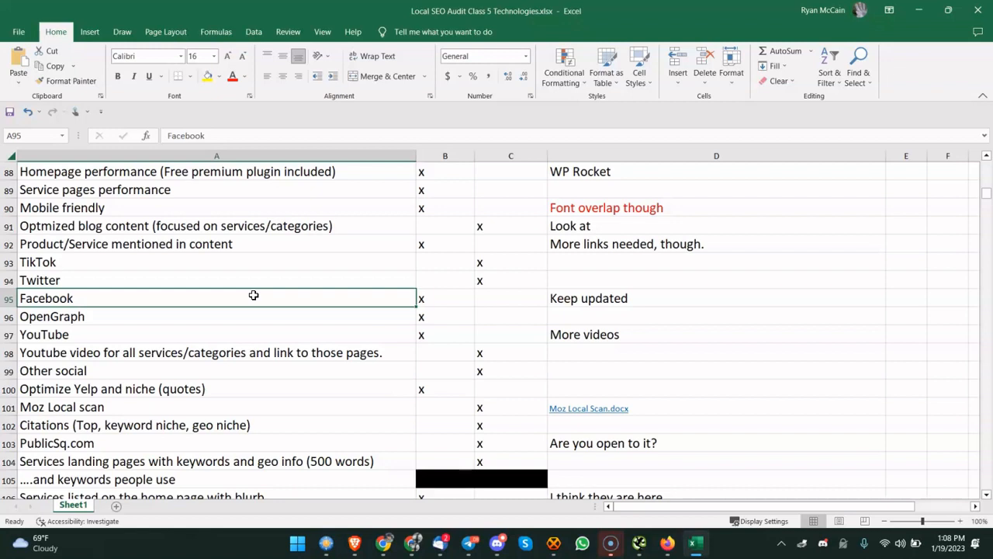
# Compare the OpenGraph and YouTube items in rows 96 and 97 with the service video item in row 98
pyautogui.click(250, 313)
pyautogui.click(271, 330)
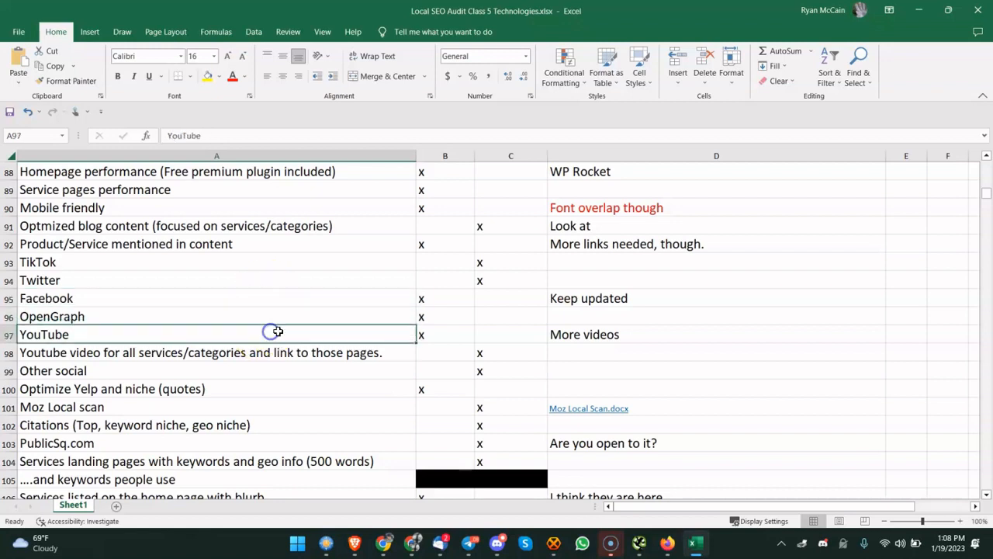
pyautogui.click(298, 315)
pyautogui.click(266, 331)
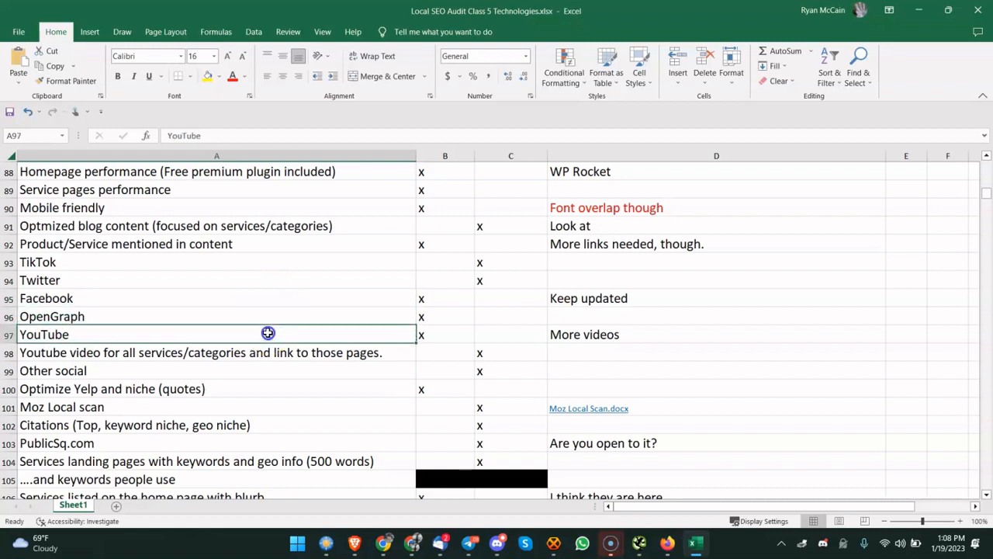
pyautogui.click(311, 312)
pyautogui.click(322, 333)
pyautogui.click(339, 354)
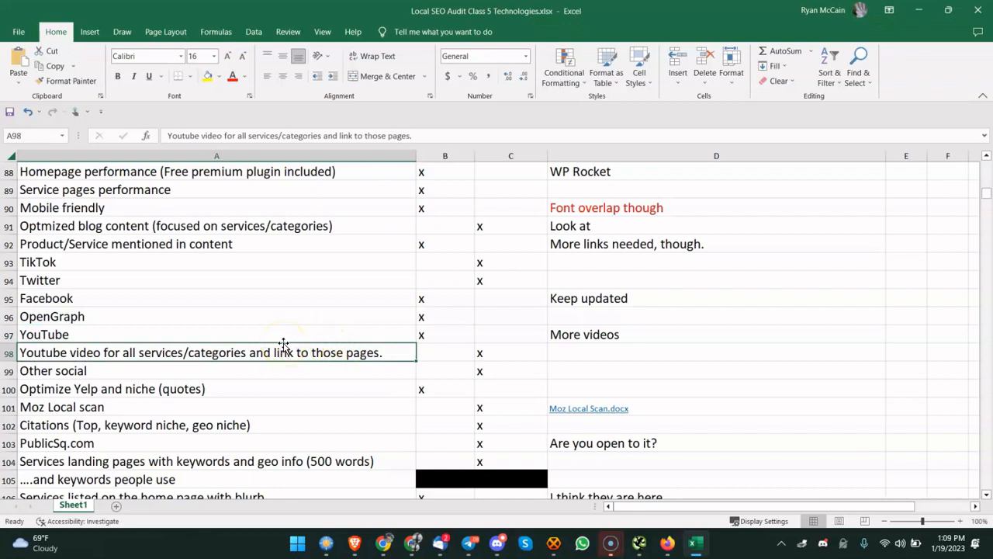
pyautogui.click(269, 314)
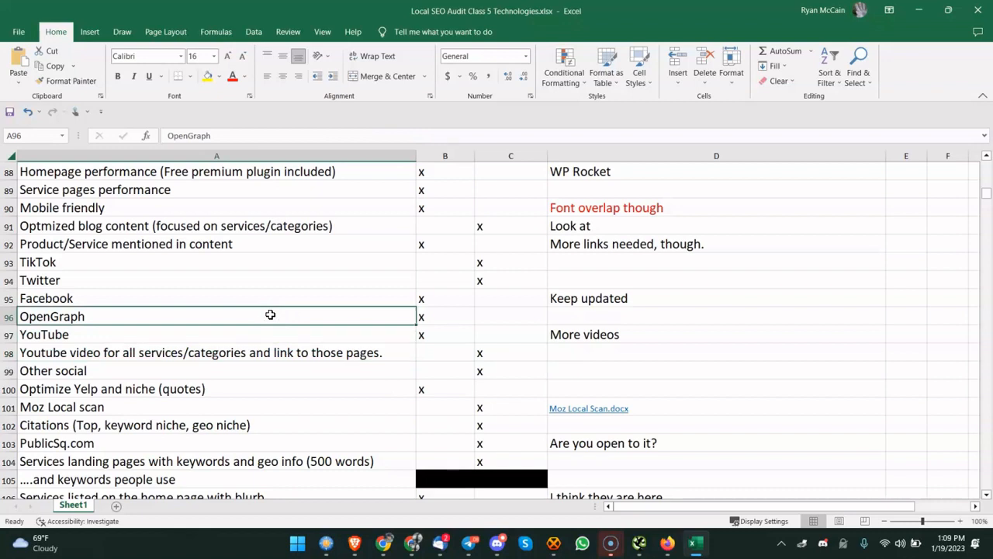
pyautogui.click(233, 330)
# Review the YouTube service video, other social and Yelp optimization items in rows 98 to 100
pyautogui.scroll(-1, 232, 326)
pyautogui.click(245, 314)
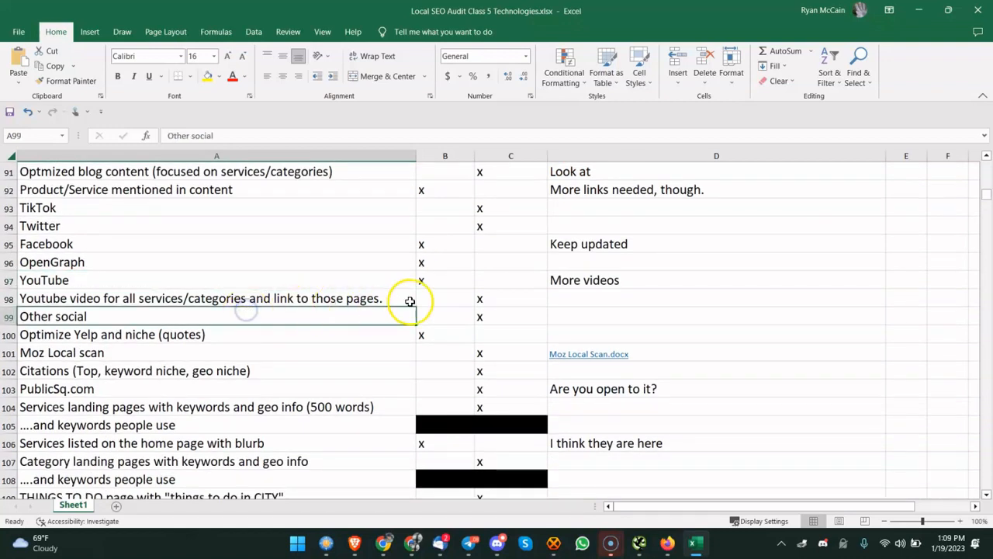
pyautogui.click(281, 299)
pyautogui.scroll(-1, 281, 292)
pyautogui.click(335, 277)
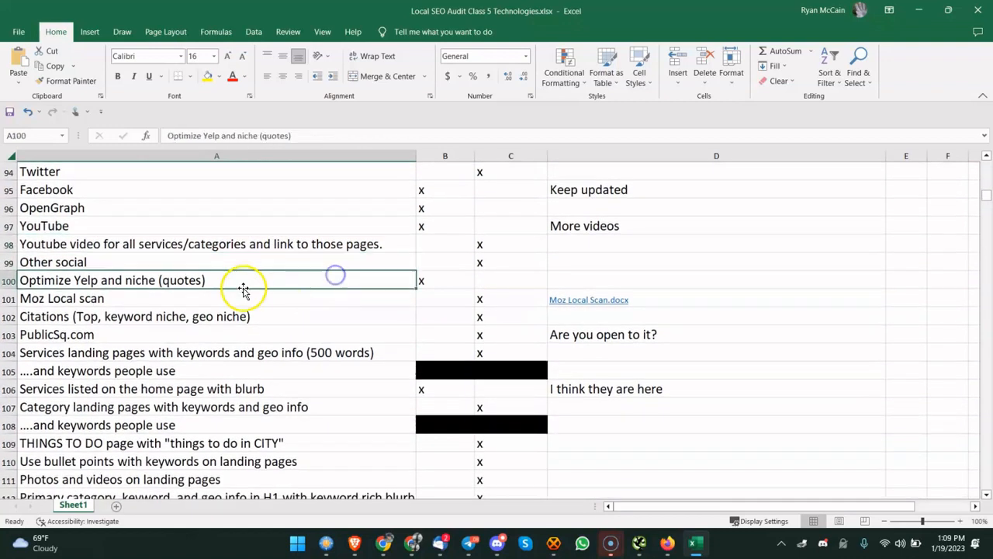
# Open the Moz Local Scan.docx document linked in D101 for the Moz Local scan item, switching to Word
pyautogui.click(250, 300)
pyautogui.keyDown('ctrl'); pyautogui.click(591, 299); pyautogui.keyUp('ctrl')
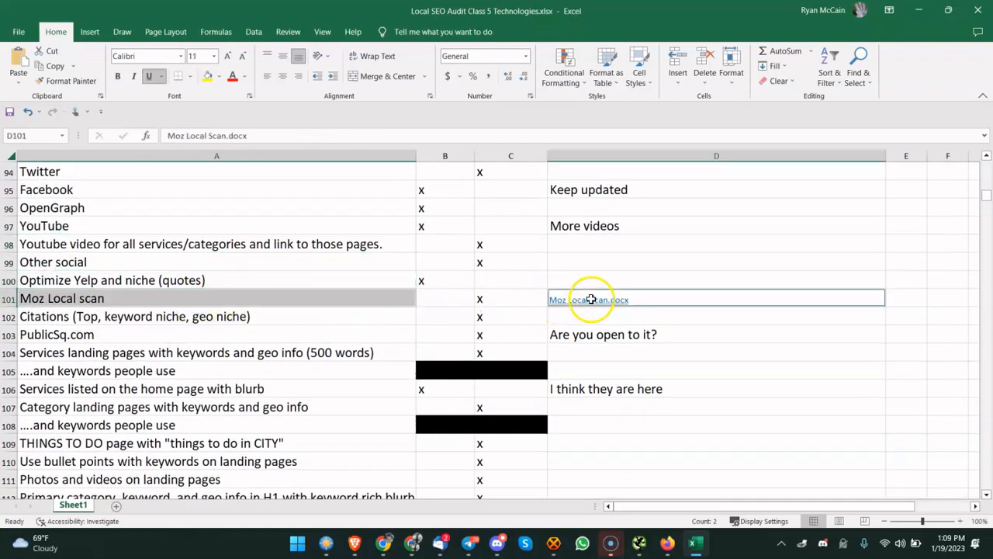
pyautogui.click(591, 300)
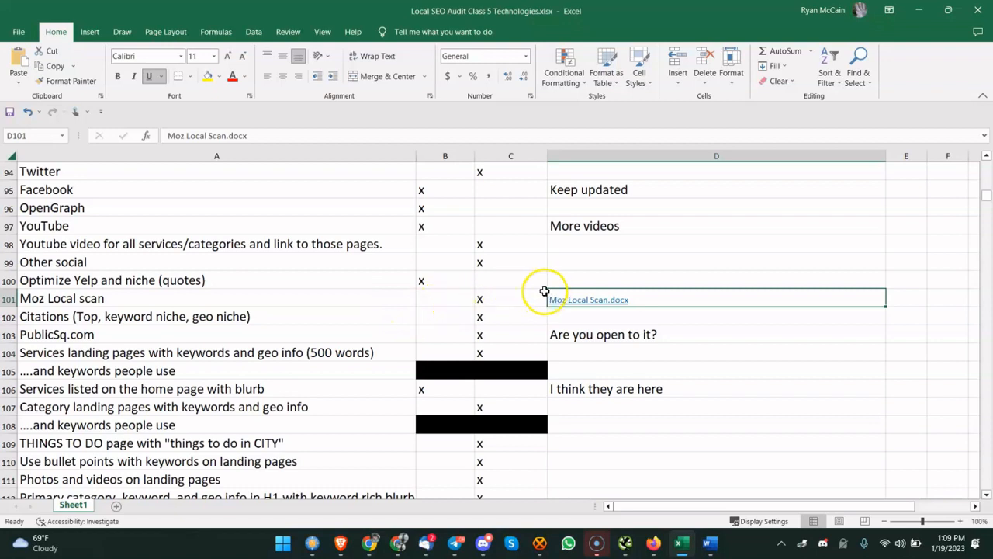
pyautogui.click(571, 298)
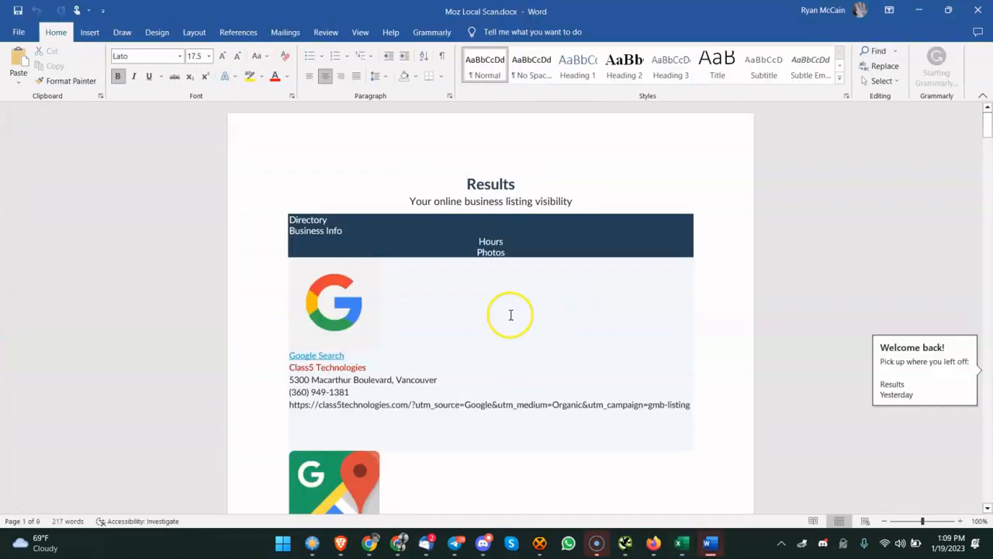
# Examine the business address and phone number of the Google Search listing in the scan results
pyautogui.scroll(-2, 511, 314)
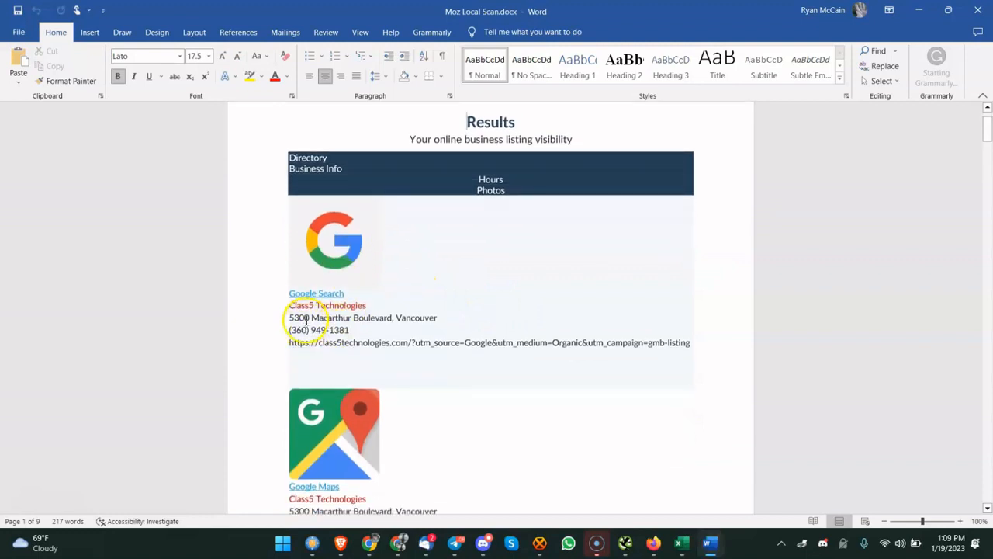
pyautogui.click(367, 250)
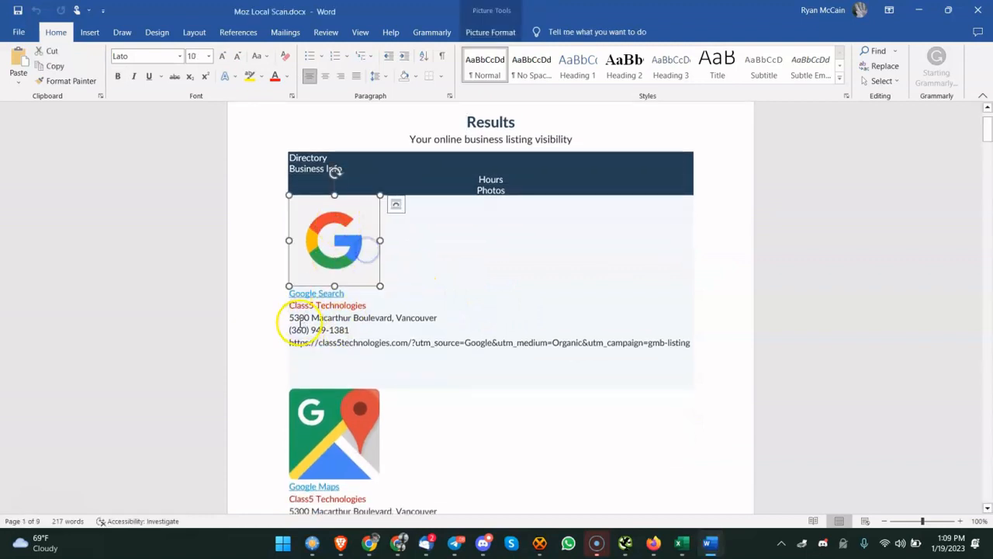
pyautogui.click(303, 321)
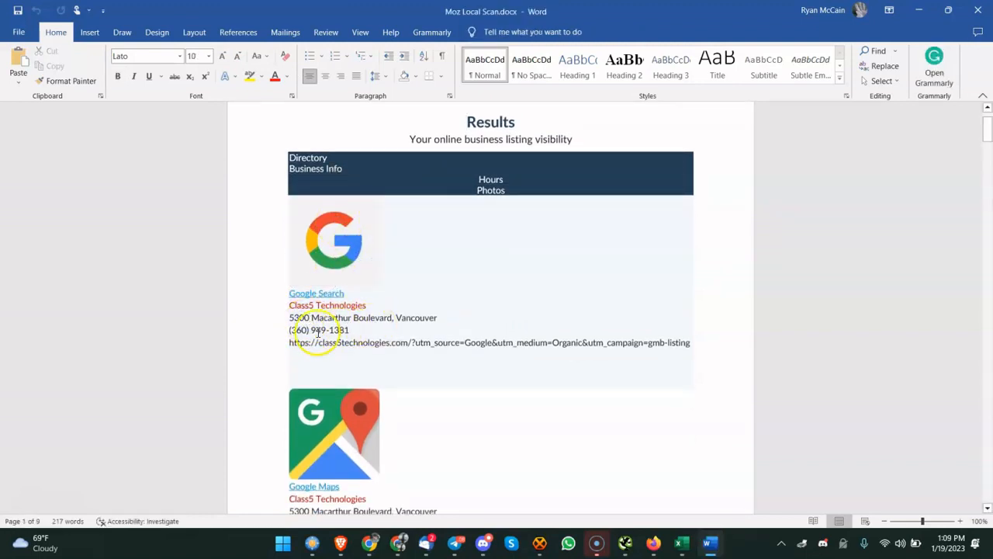
pyautogui.moveTo(290, 330); pyautogui.dragTo(318, 328)
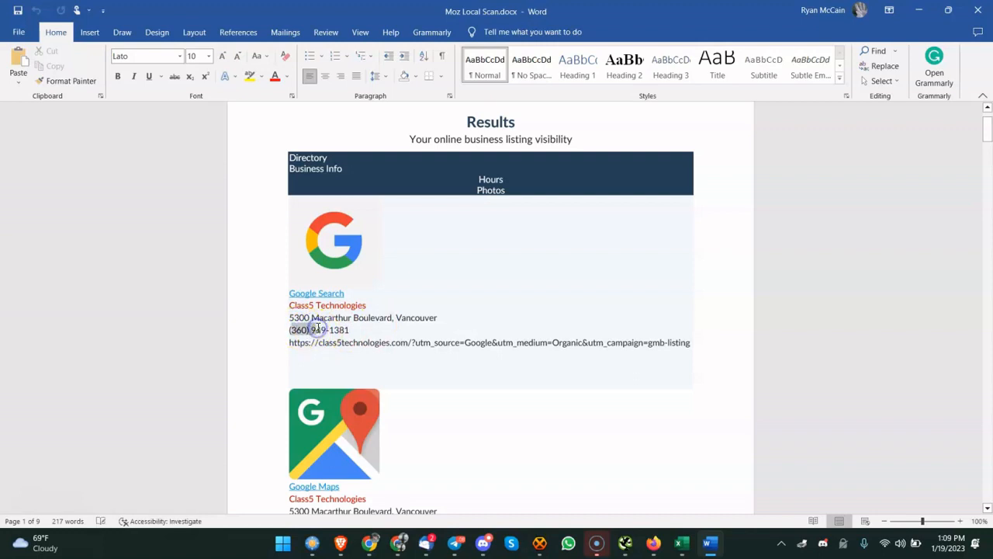
pyautogui.click(318, 329)
# Compare the business address and phone details of the Google Search, Google Maps and Facebook listings
pyautogui.scroll(-3, 362, 311)
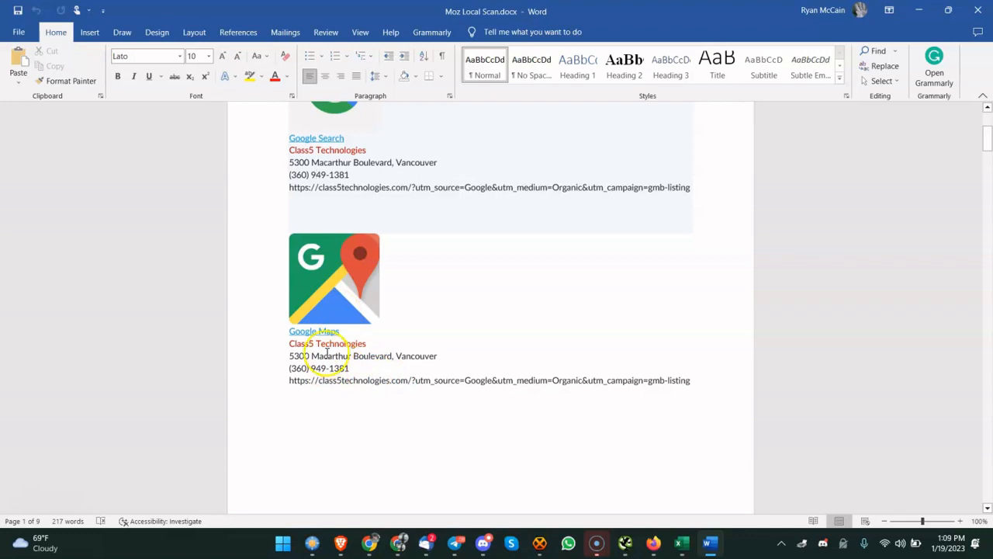
pyautogui.scroll(2, 330, 342)
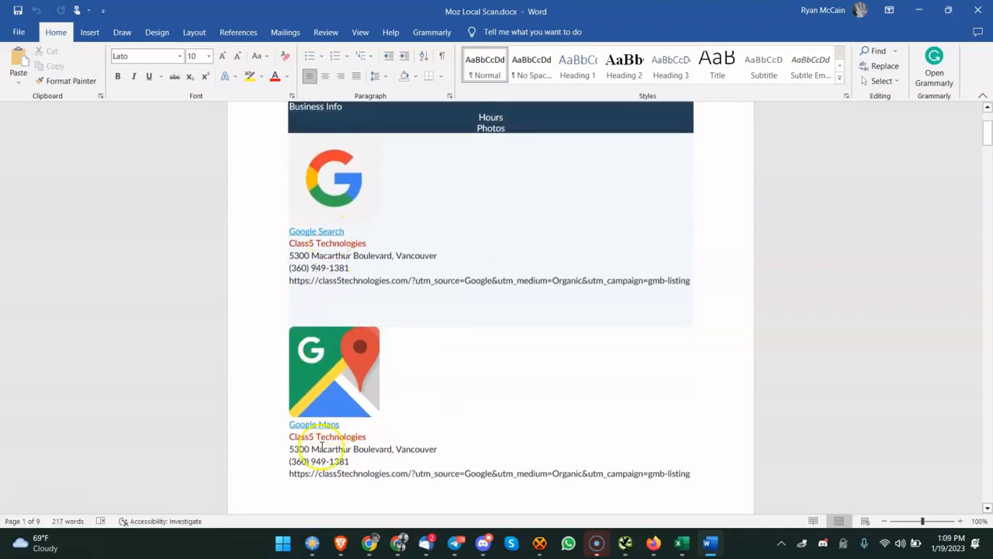
pyautogui.scroll(-8, 320, 435)
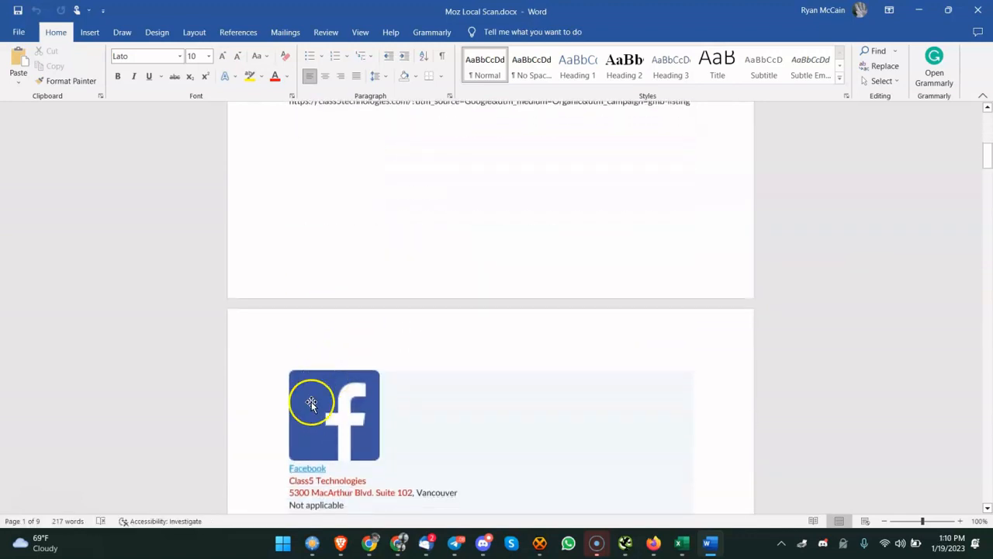
pyautogui.scroll(5, 376, 411)
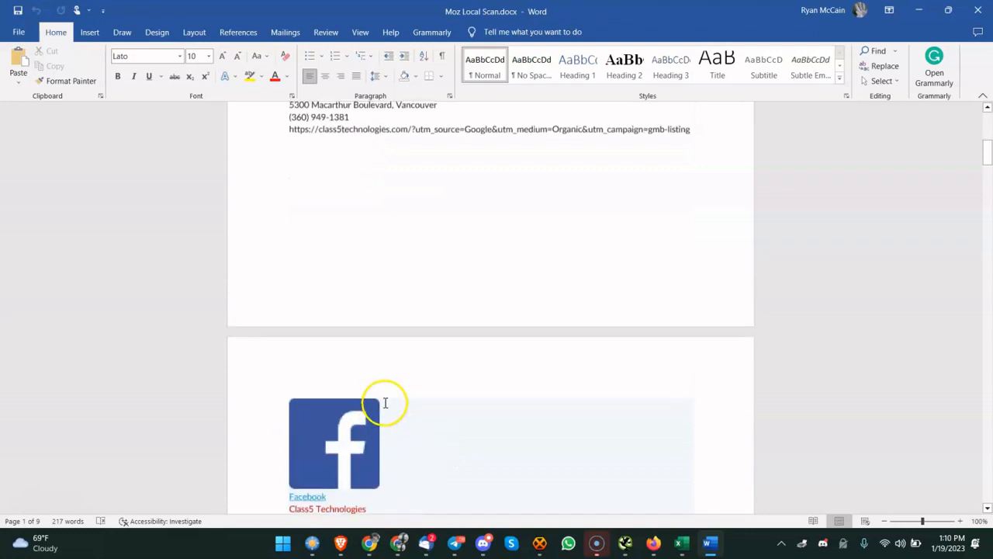
pyautogui.scroll(-6, 402, 361)
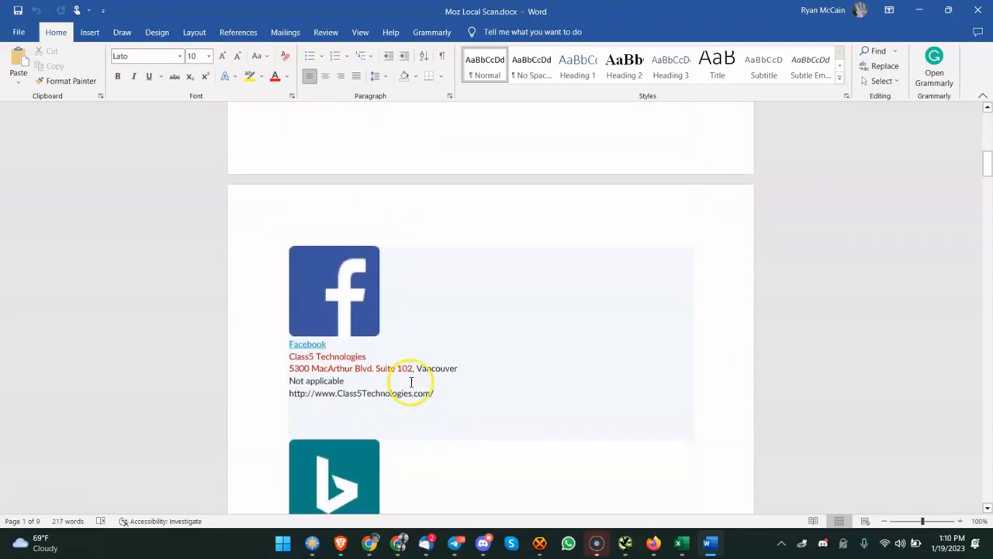
pyautogui.moveTo(411, 380); pyautogui.dragTo(410, 370)
pyautogui.scroll(2, 410, 370)
pyautogui.scroll(3, 403, 310)
pyautogui.moveTo(399, 215); pyautogui.dragTo(426, 205)
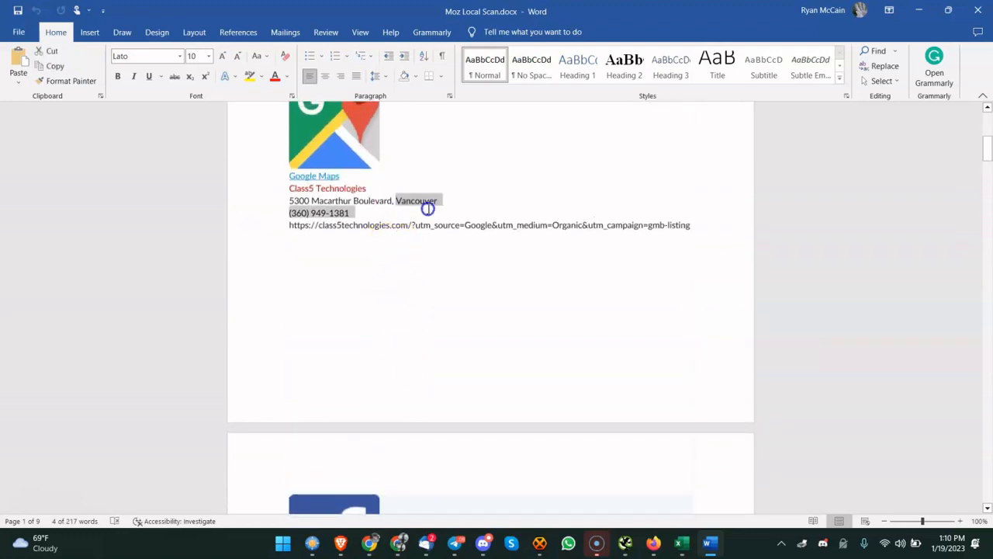
pyautogui.scroll(5, 423, 229)
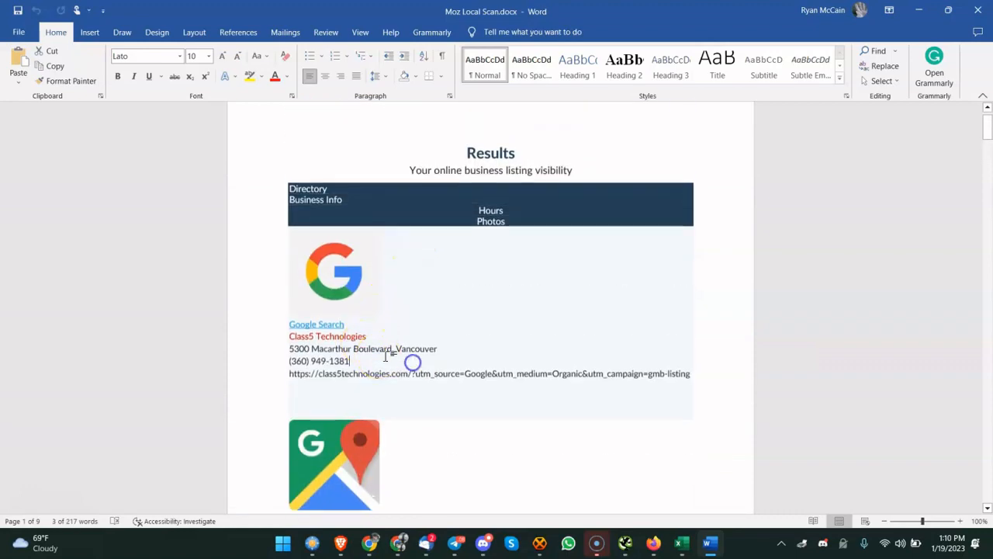
# Check the address in the Facebook listing and the phone number in the Bing listing on page 2
pyautogui.scroll(-12, 386, 356)
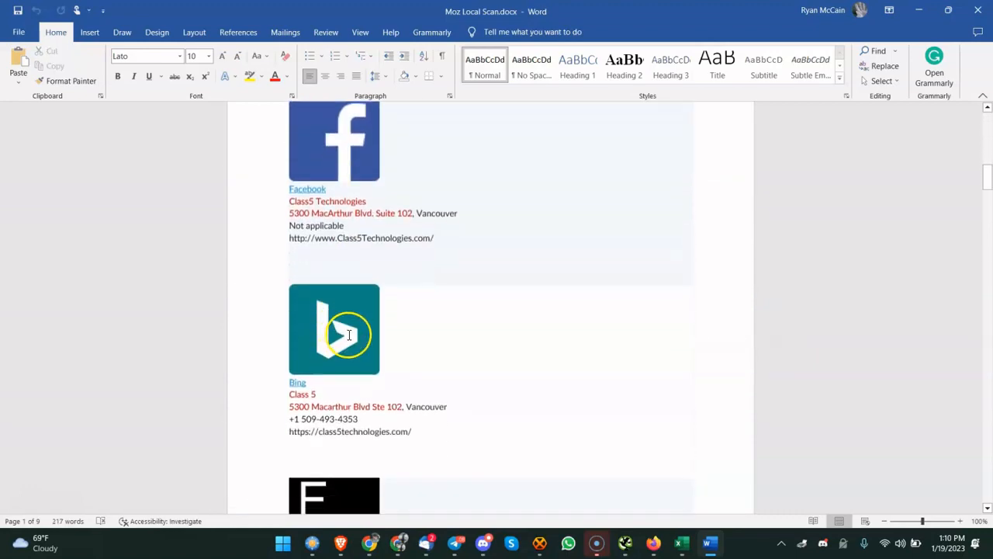
pyautogui.scroll(-3, 348, 334)
pyautogui.scroll(3, 344, 310)
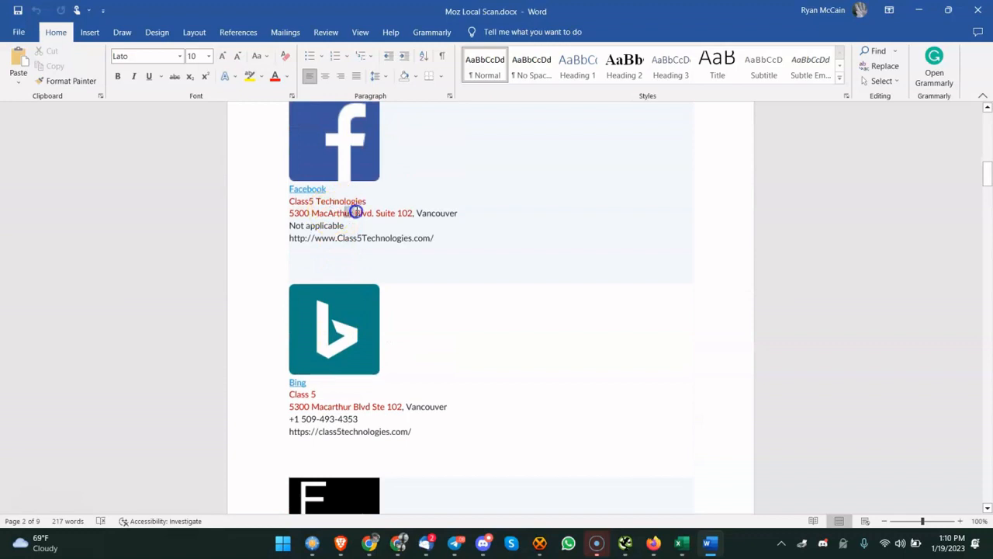
pyautogui.moveTo(355, 212); pyautogui.dragTo(346, 212)
pyautogui.scroll(-2, 359, 251)
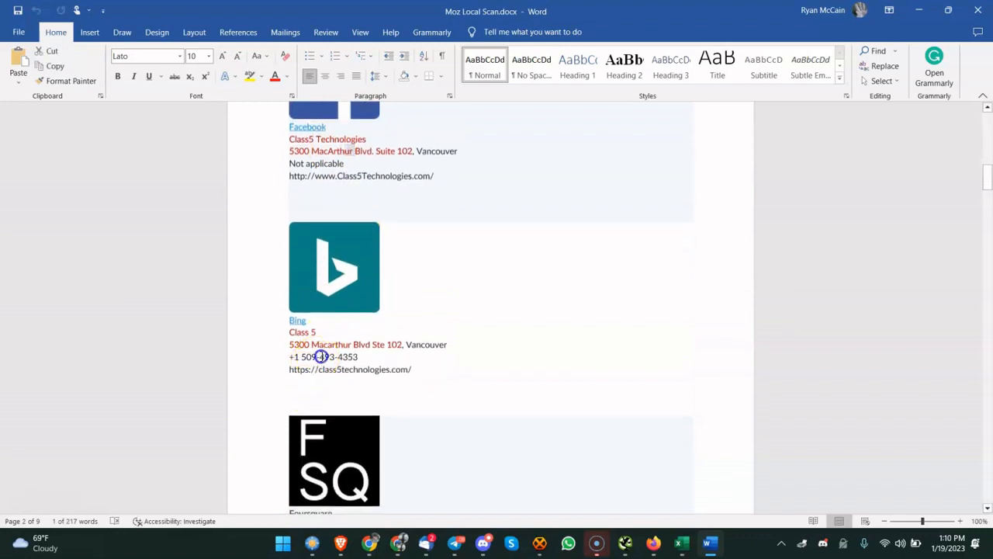
pyautogui.moveTo(324, 356); pyautogui.dragTo(318, 356)
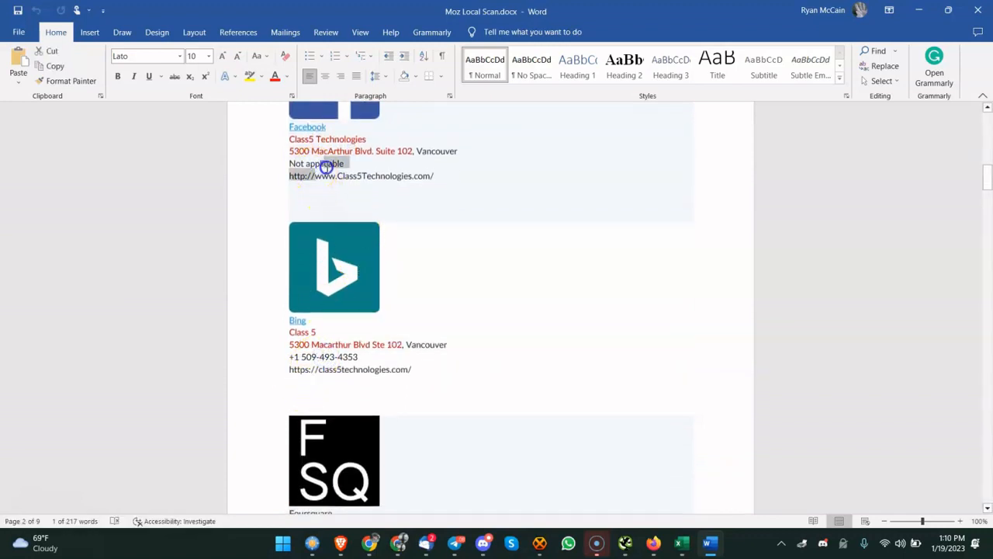
# Compare the Bing listing's phone number with the ones in the Google and Facebook listings
pyautogui.scroll(18, 355, 365)
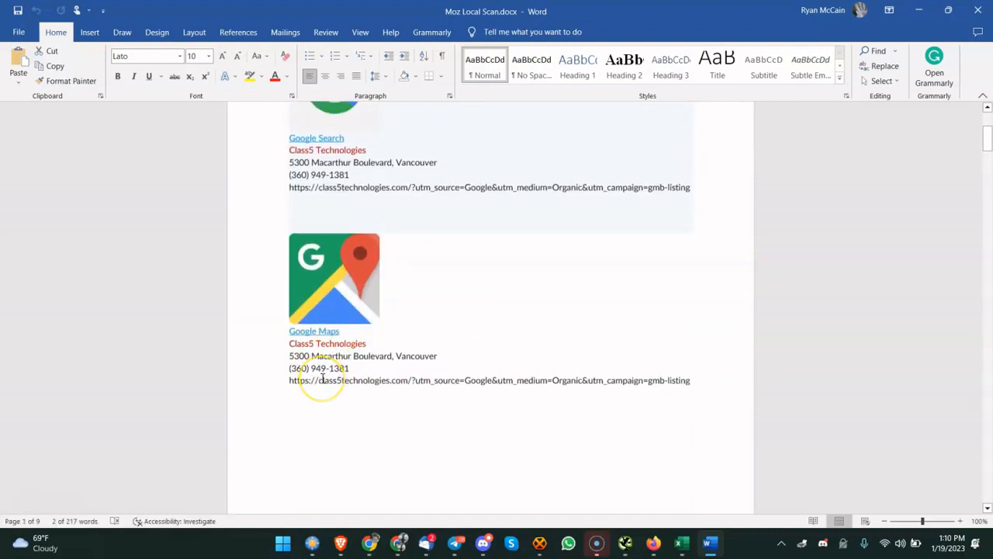
pyautogui.scroll(-10, 323, 378)
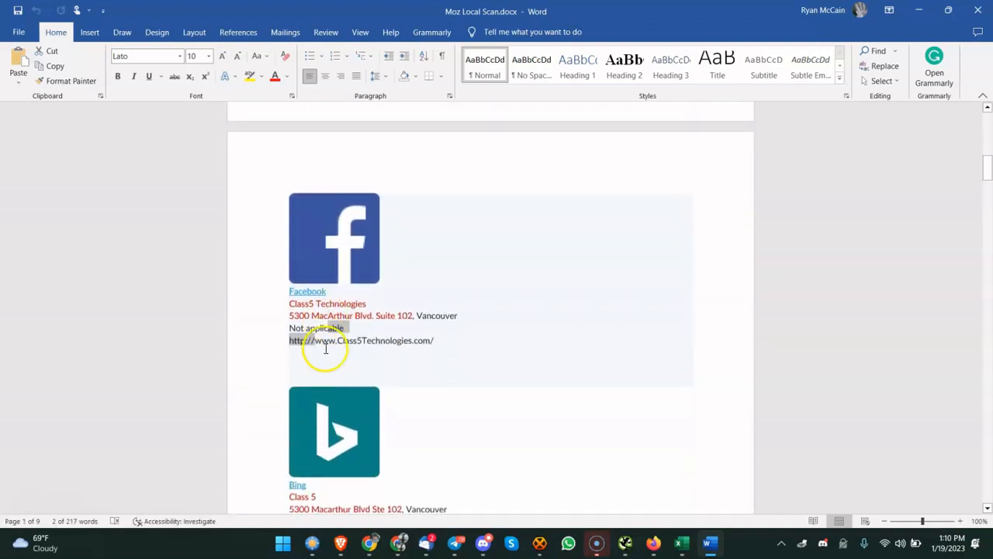
pyautogui.scroll(-4, 323, 339)
pyautogui.click(320, 362)
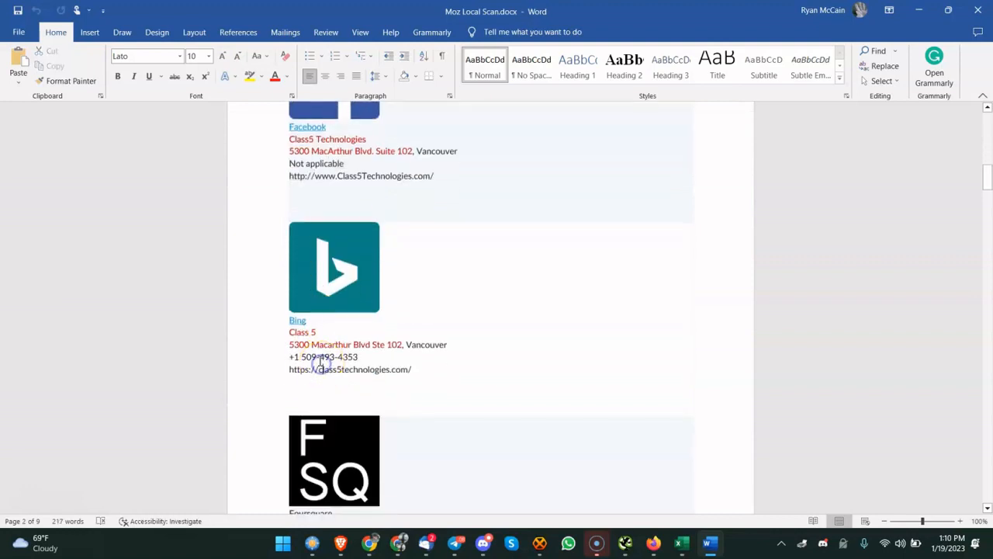
pyautogui.doubleClick(330, 357)
# Examine the ShowMeLocal listing's address and the Brownbook listing's phone number further down the scan results
pyautogui.scroll(-20, 330, 357)
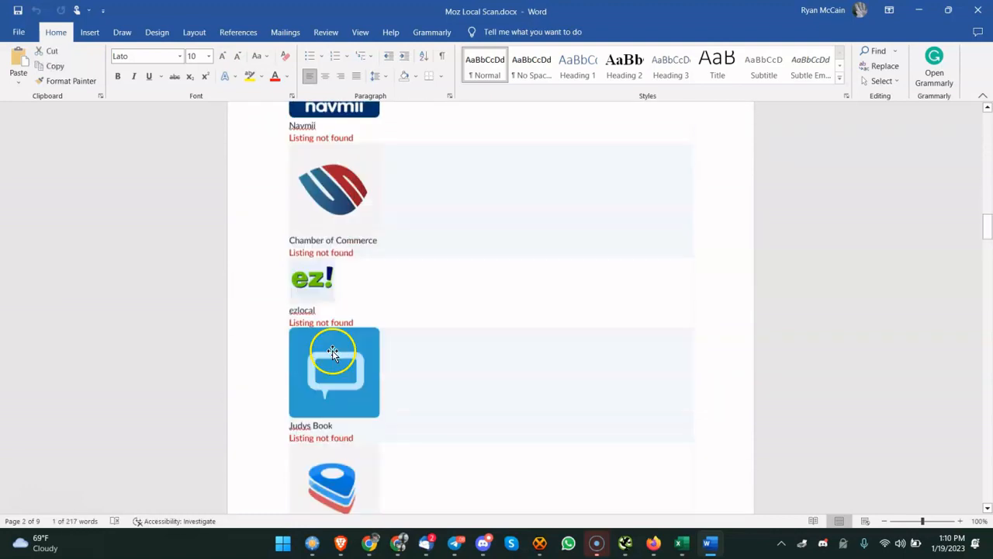
pyautogui.scroll(-20, 361, 295)
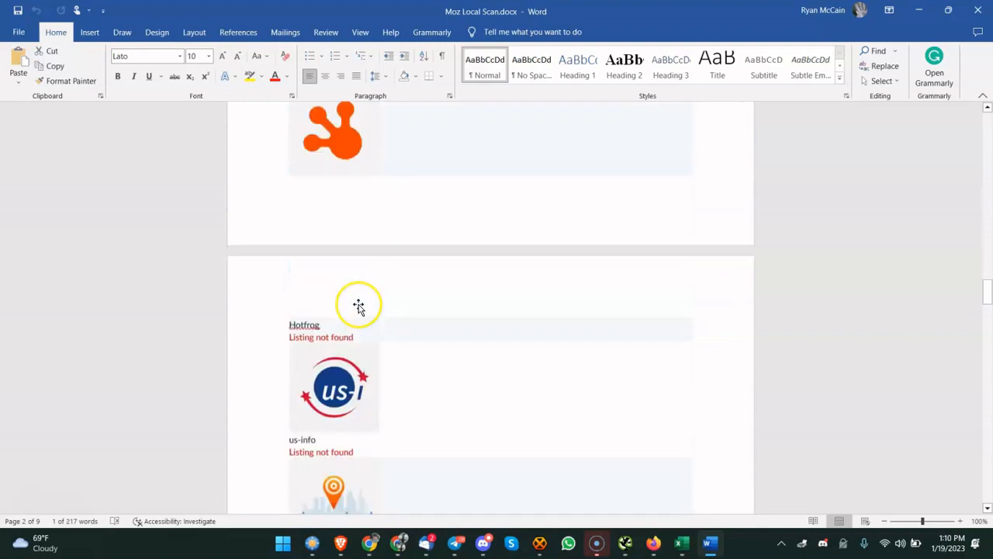
pyautogui.scroll(-6, 358, 304)
pyautogui.scroll(7, 357, 304)
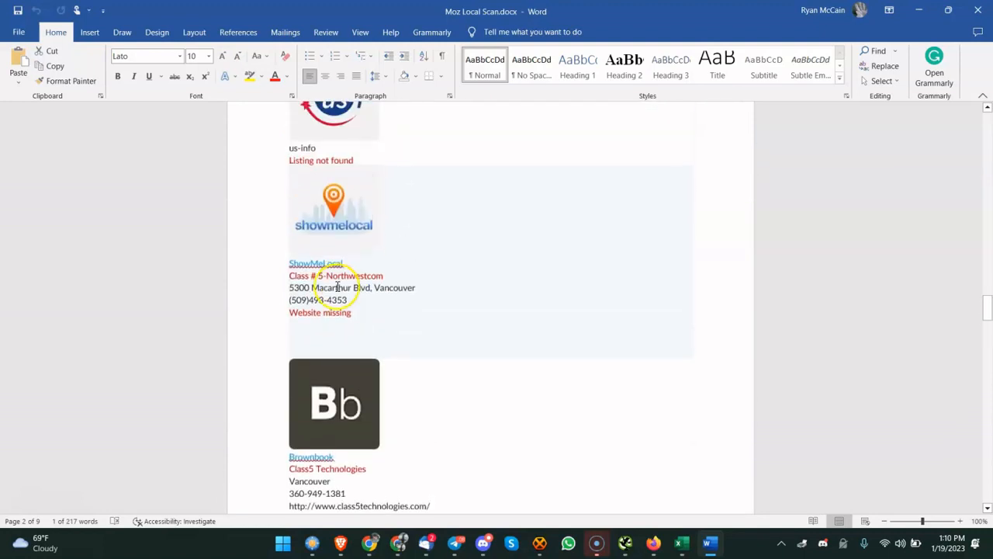
pyautogui.moveTo(334, 288); pyautogui.dragTo(288, 288)
pyautogui.scroll(-2, 290, 398)
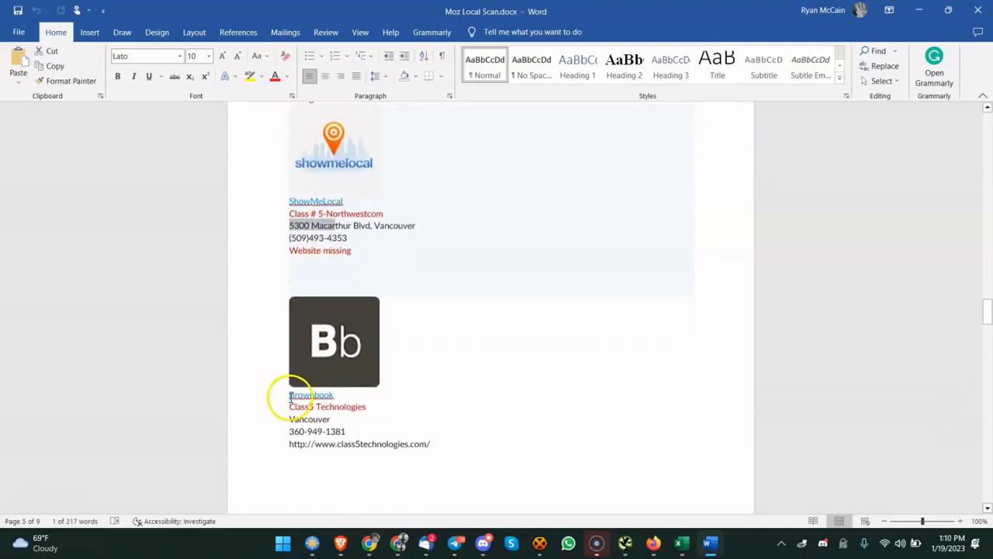
pyautogui.doubleClick(313, 430)
pyautogui.scroll(-3, 362, 416)
pyautogui.scroll(3, 362, 402)
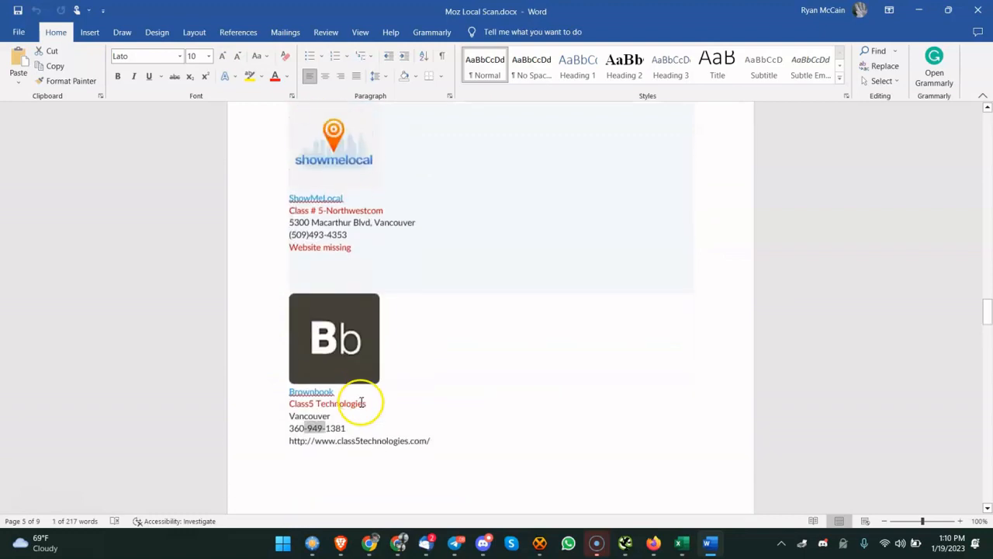
# Look through the remaining directory listings to the end of the Moz Local scan and close the document
pyautogui.scroll(-6, 336, 272)
pyautogui.scroll(2, 333, 266)
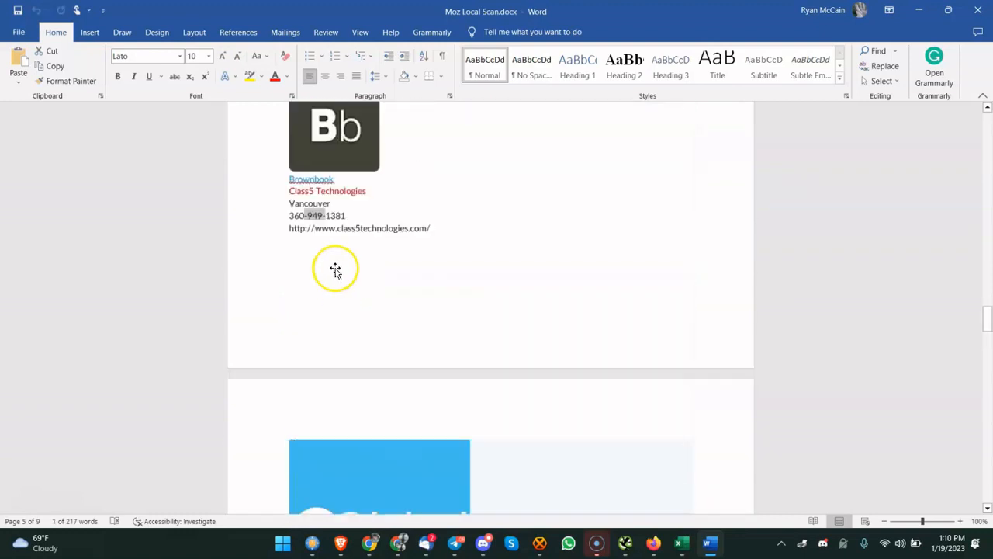
pyautogui.scroll(-10, 326, 233)
pyautogui.scroll(-15, 326, 245)
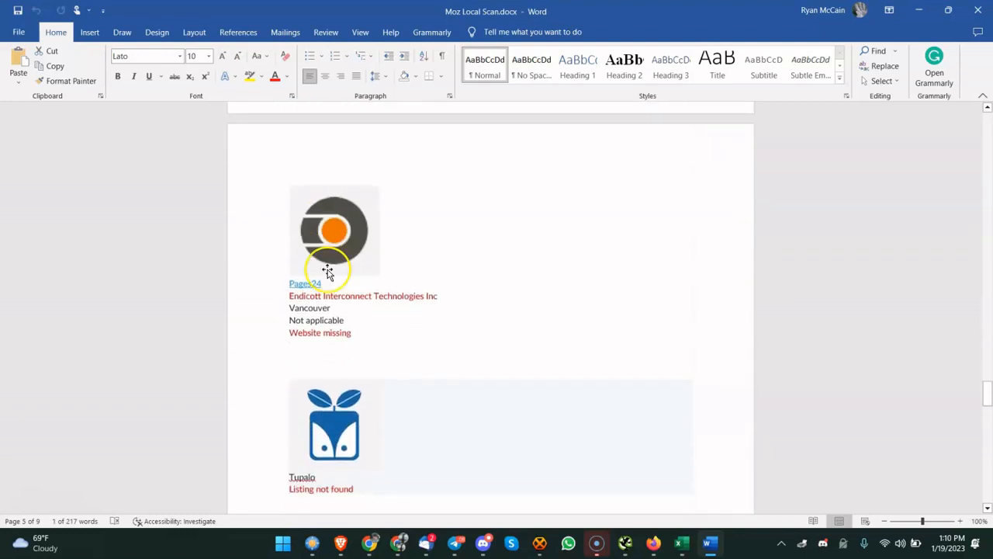
pyautogui.scroll(-15, 329, 298)
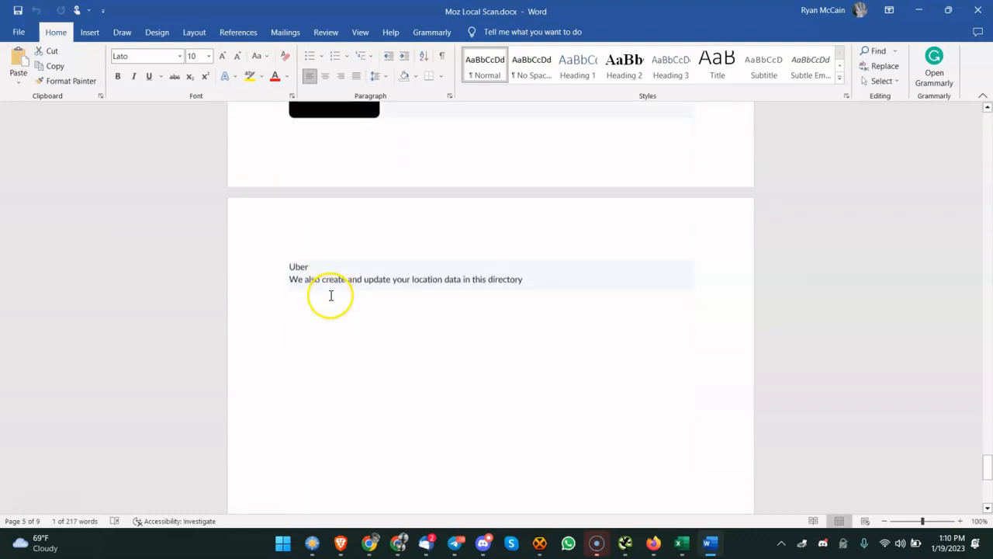
pyautogui.scroll(5, 435, 291)
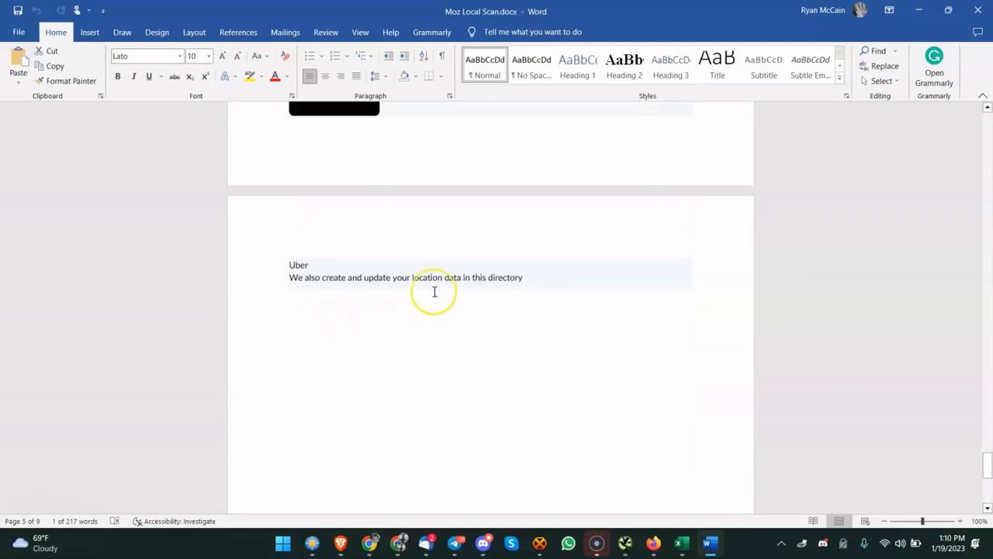
pyautogui.scroll(15, 435, 291)
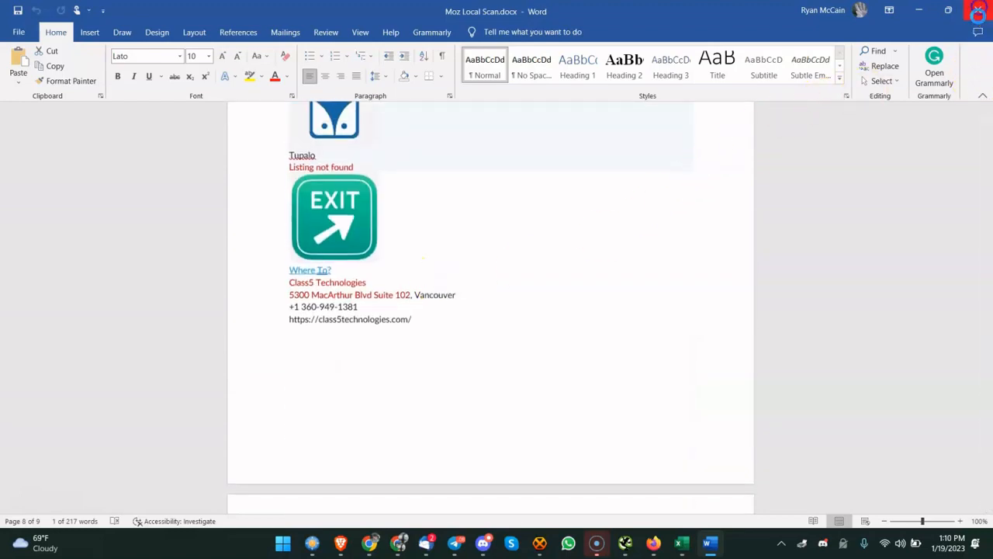
pyautogui.click(978, 10)
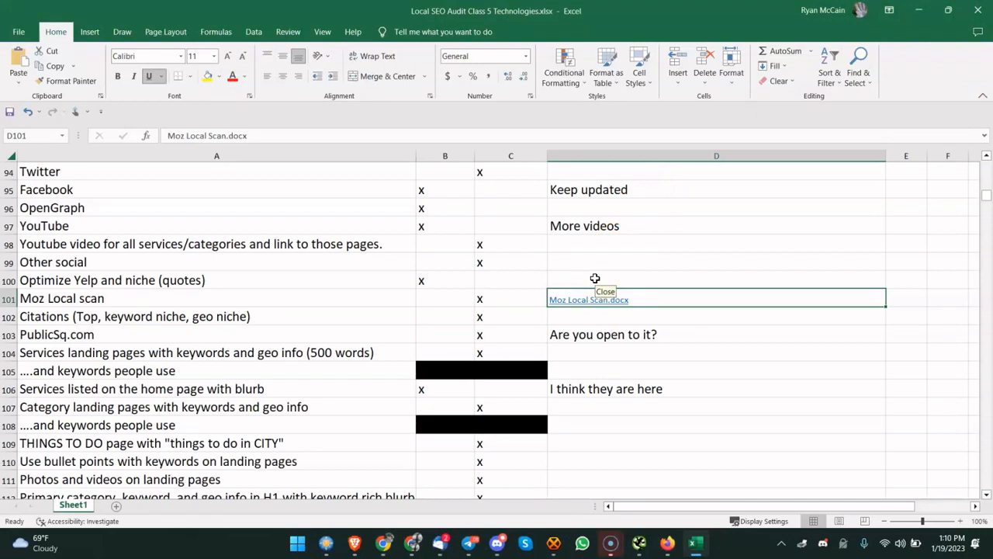
# Review the Citations (Top, keyword niche, geo niche) and PublicSq.com items in rows 102 and 103 of the checklist
pyautogui.click(379, 316)
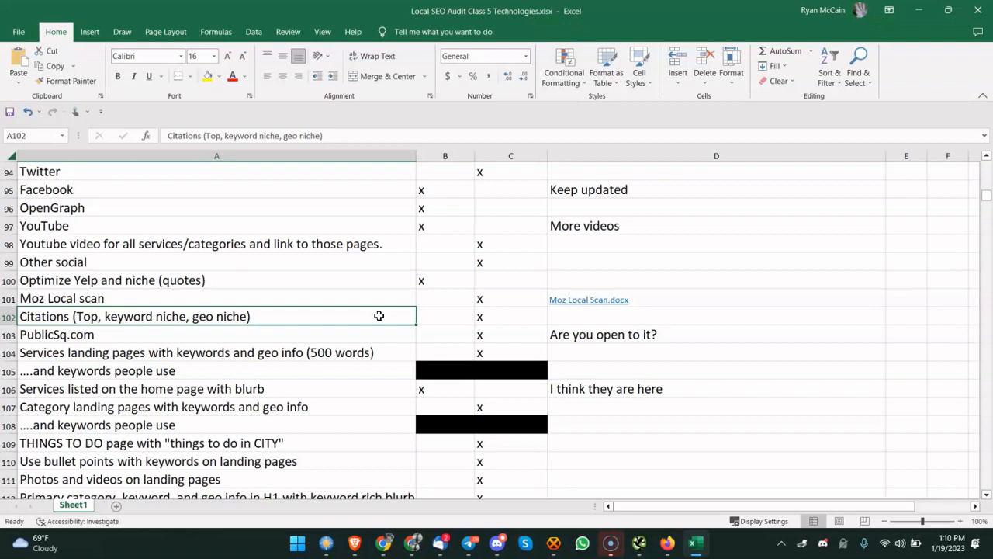
pyautogui.click(321, 349)
pyautogui.click(172, 334)
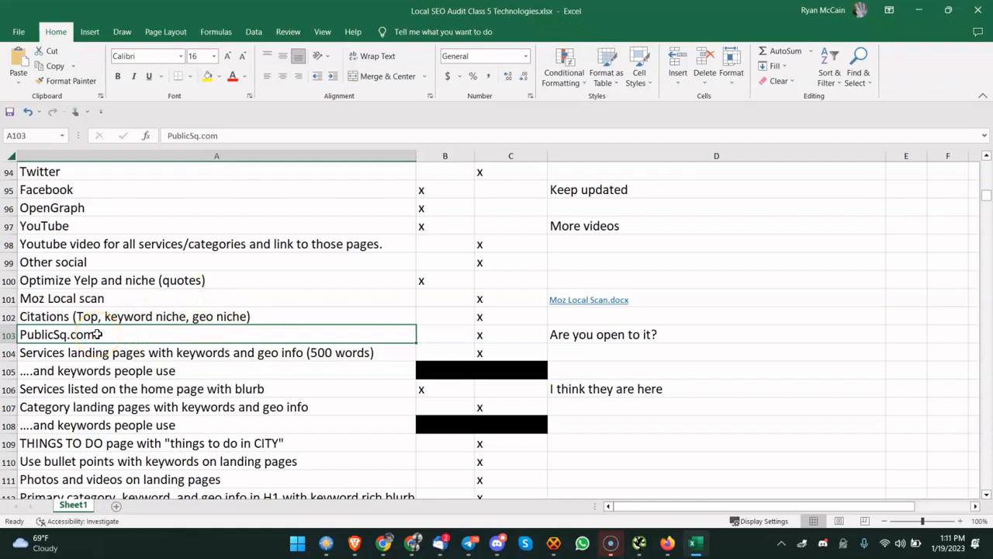
pyautogui.click(113, 310)
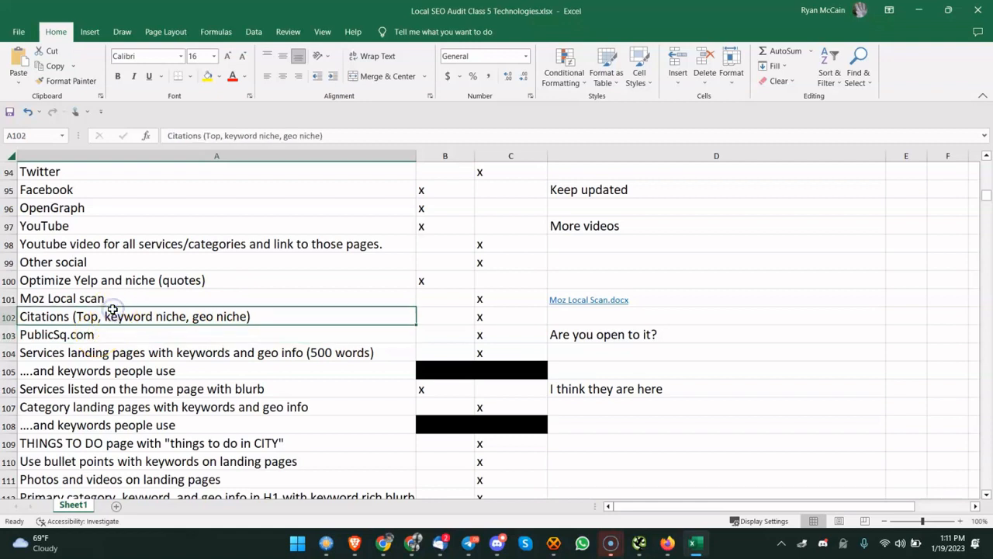
pyautogui.click(112, 334)
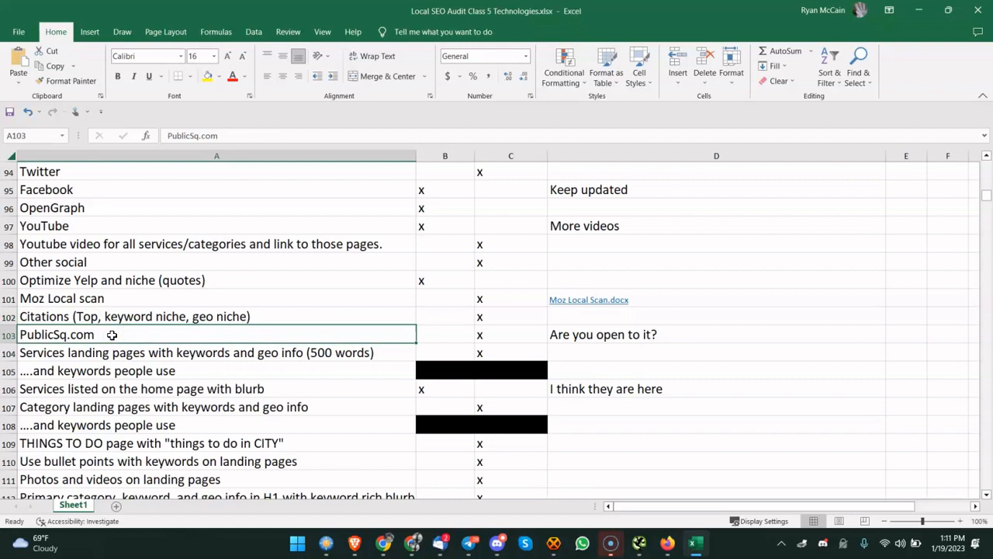
pyautogui.click(112, 350)
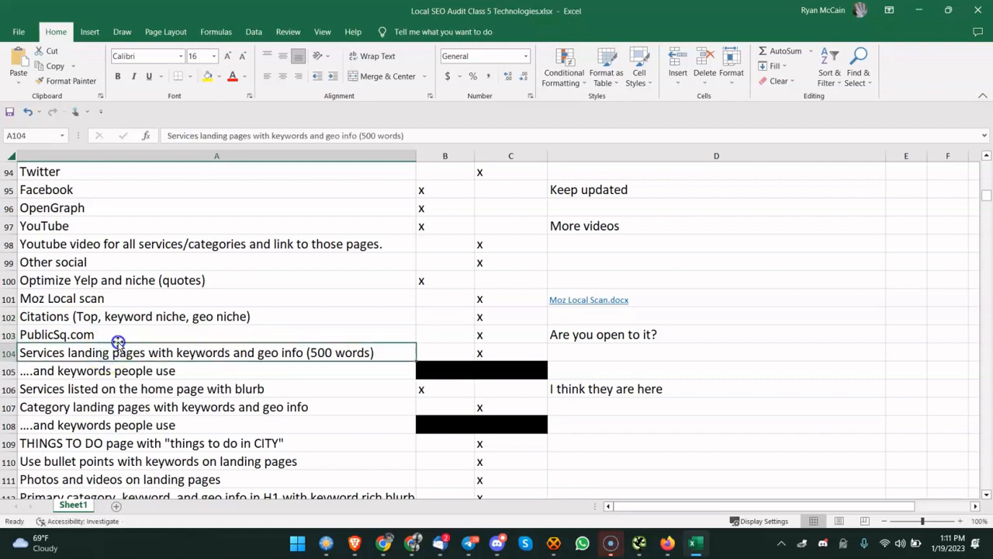
pyautogui.click(178, 316)
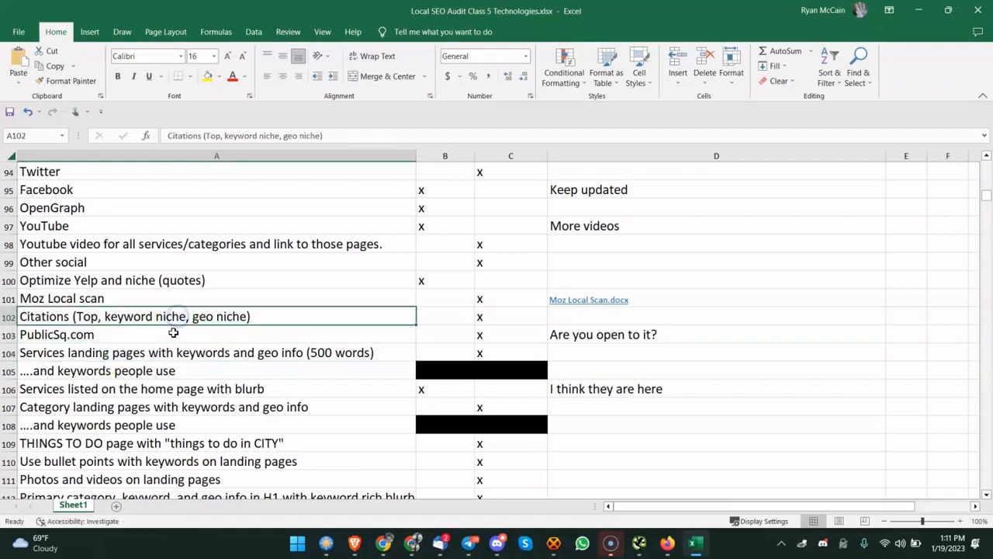
pyautogui.click(173, 333)
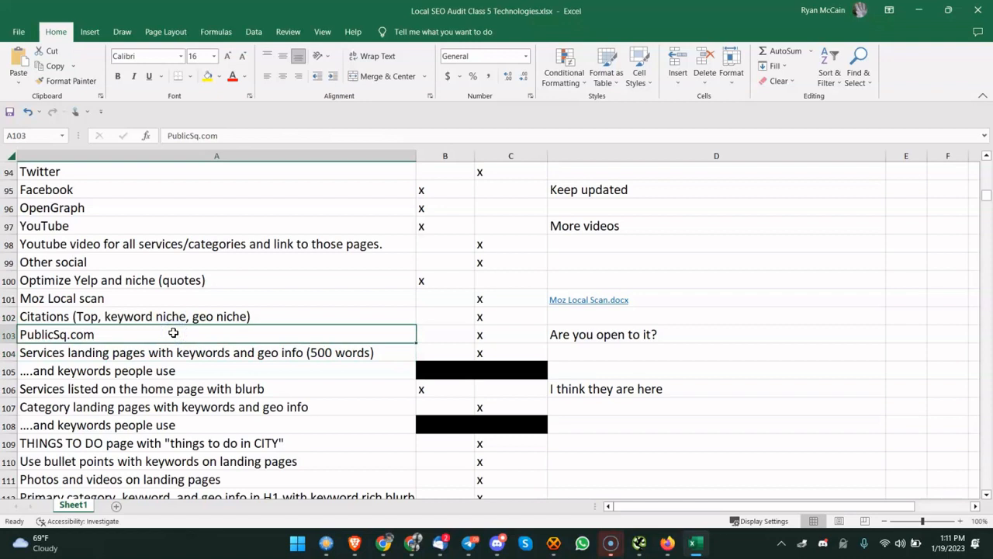
# Review the item on services landing pages with keywords and geo info in row 104
pyautogui.click(262, 354)
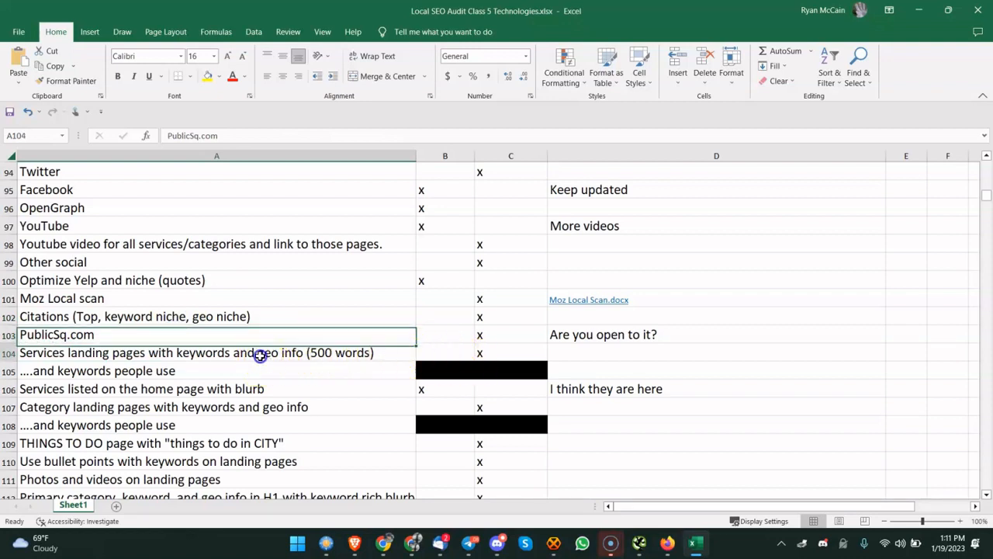
pyautogui.scroll(-2, 181, 370)
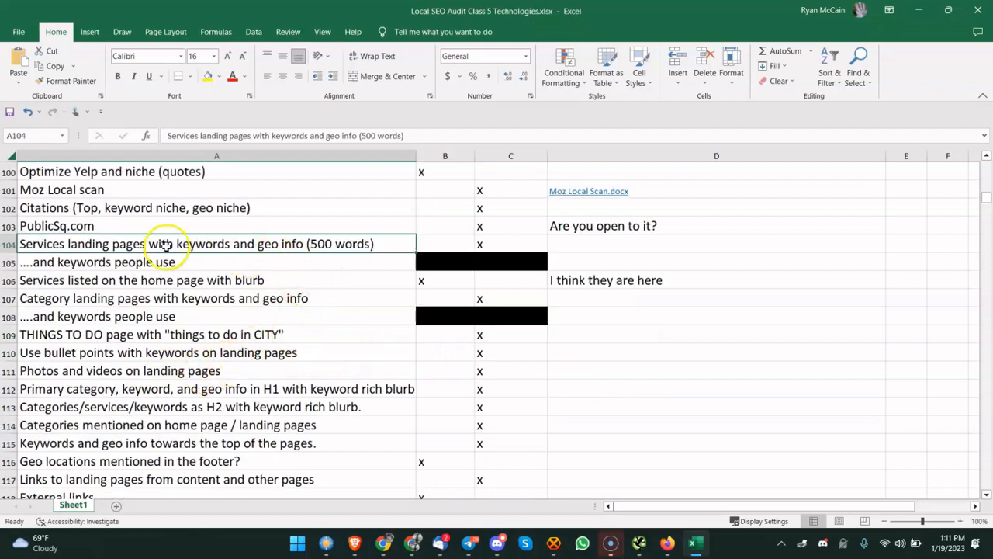
pyautogui.scroll(-1, 277, 249)
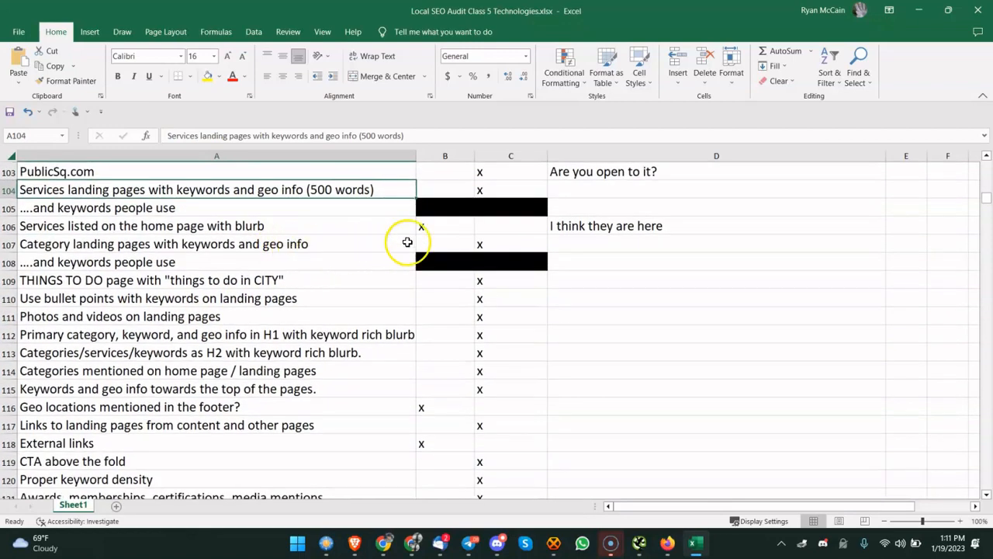
# For the row 106 item, switch to Chrome and skim the Class5 home page for listed services
pyautogui.click(91, 225)
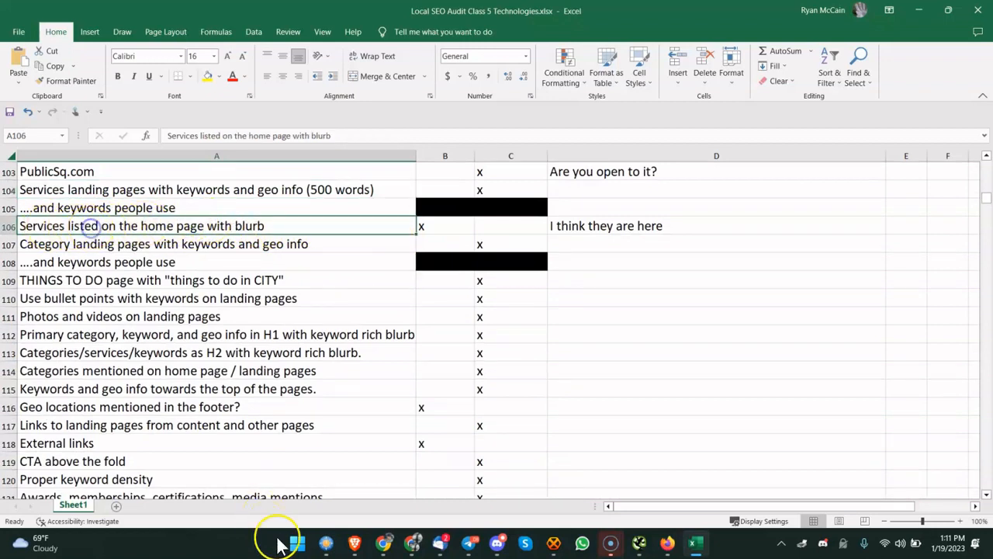
pyautogui.click(383, 544)
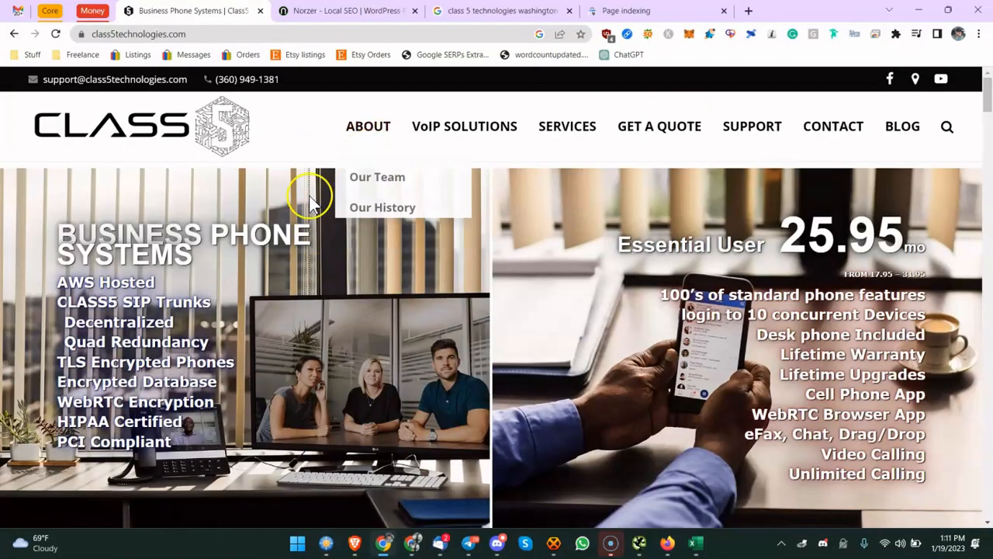
pyautogui.scroll(-10, 295, 225)
pyautogui.scroll(10, 281, 232)
pyautogui.scroll(-5, 467, 225)
pyautogui.scroll(5, 497, 222)
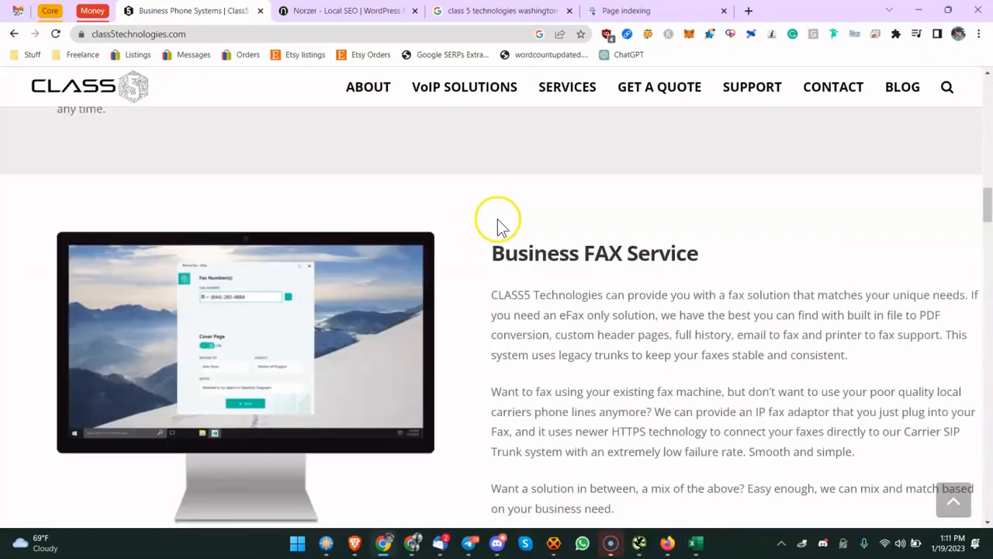
# Read the Business FAX Service, SIP Trunks and Unified Communications sections of the home page
pyautogui.moveTo(494, 272); pyautogui.dragTo(555, 304)
pyautogui.scroll(-5, 555, 304)
pyautogui.moveTo(186, 337); pyautogui.dragTo(284, 335)
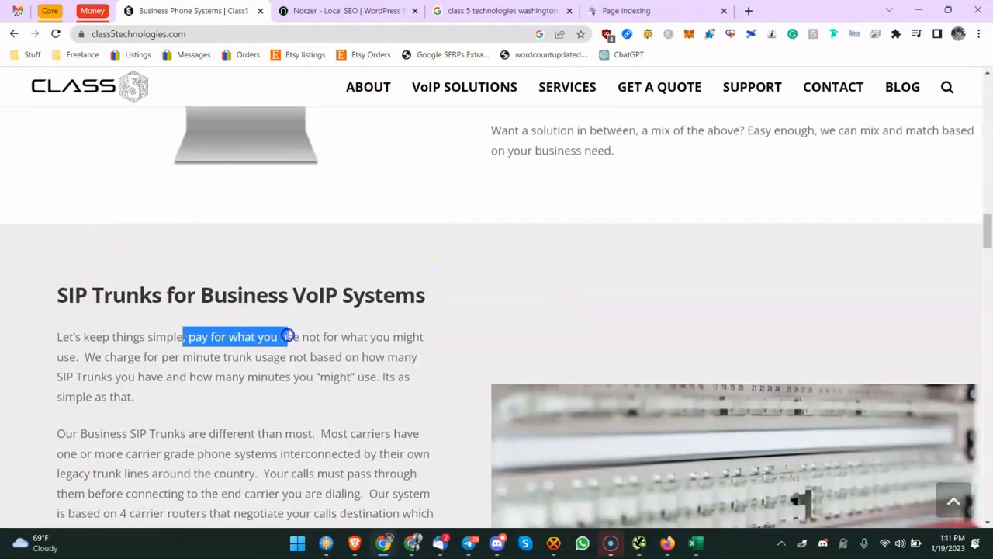
pyautogui.moveTo(126, 296); pyautogui.dragTo(240, 297)
pyautogui.scroll(-15, 239, 300)
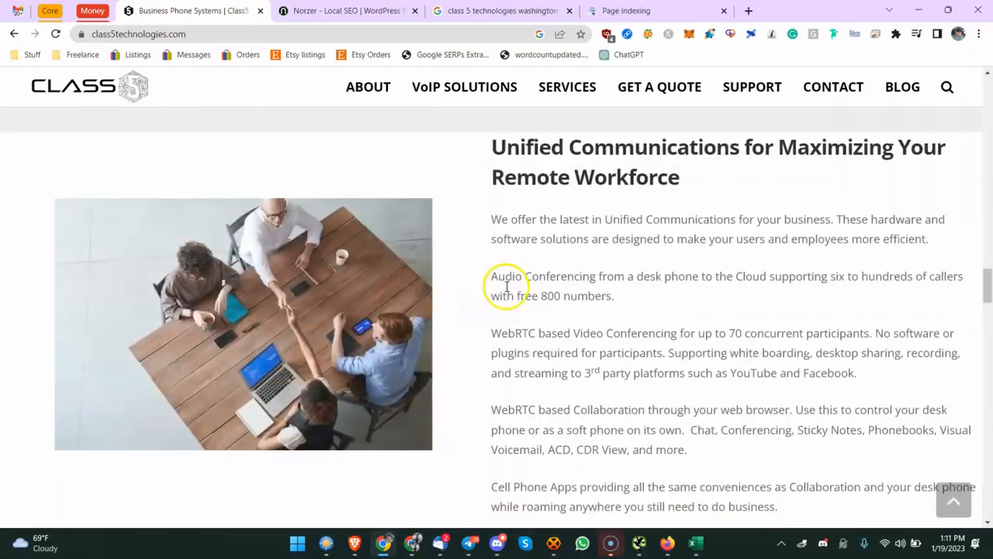
pyautogui.scroll(-5, 507, 286)
pyautogui.scroll(20, 506, 284)
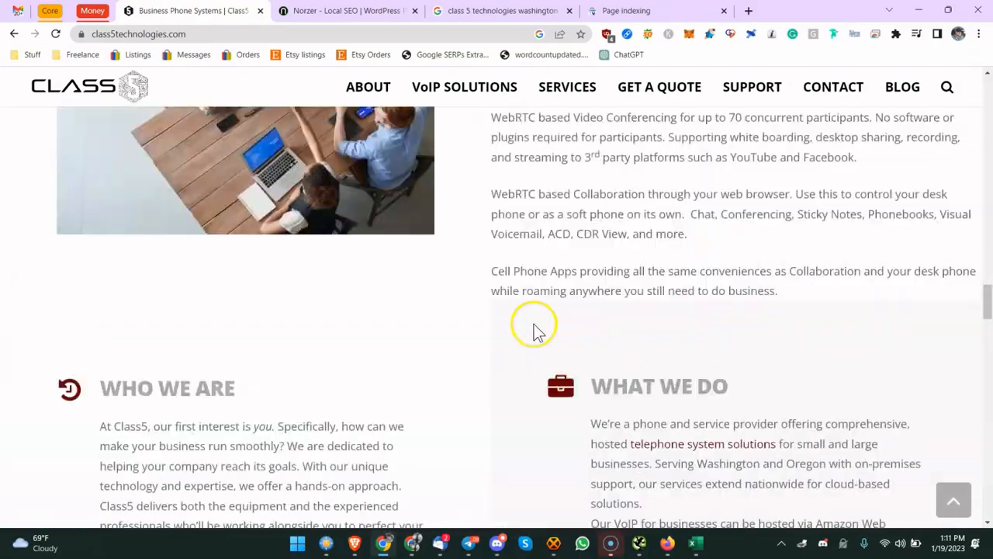
# Re-read the SIP Trunks for Business VoIP Systems blurb and check which service pages the site navigation offers
pyautogui.scroll(-5, 542, 318)
pyautogui.scroll(6, 199, 277)
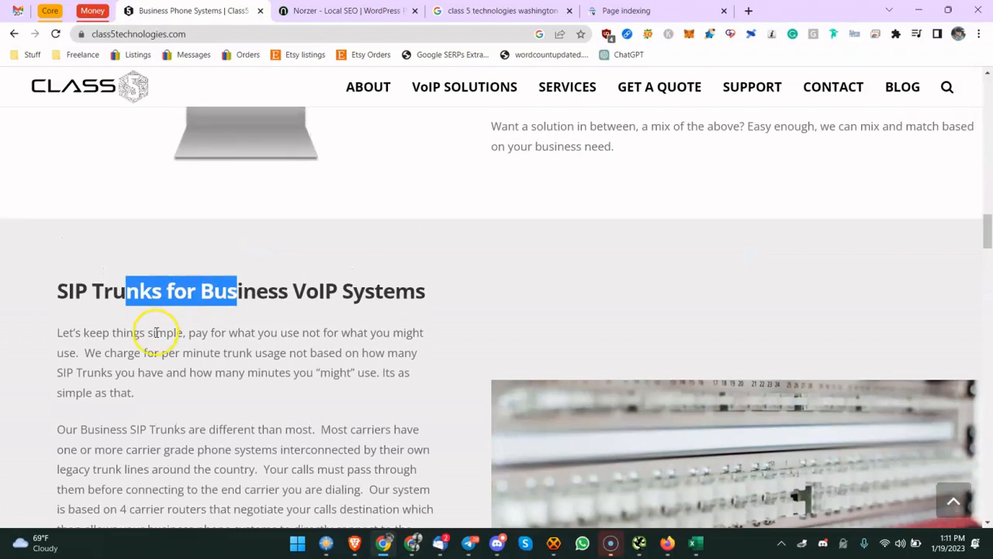
pyautogui.moveTo(112, 334); pyautogui.dragTo(109, 352)
pyautogui.scroll(-1, 101, 357)
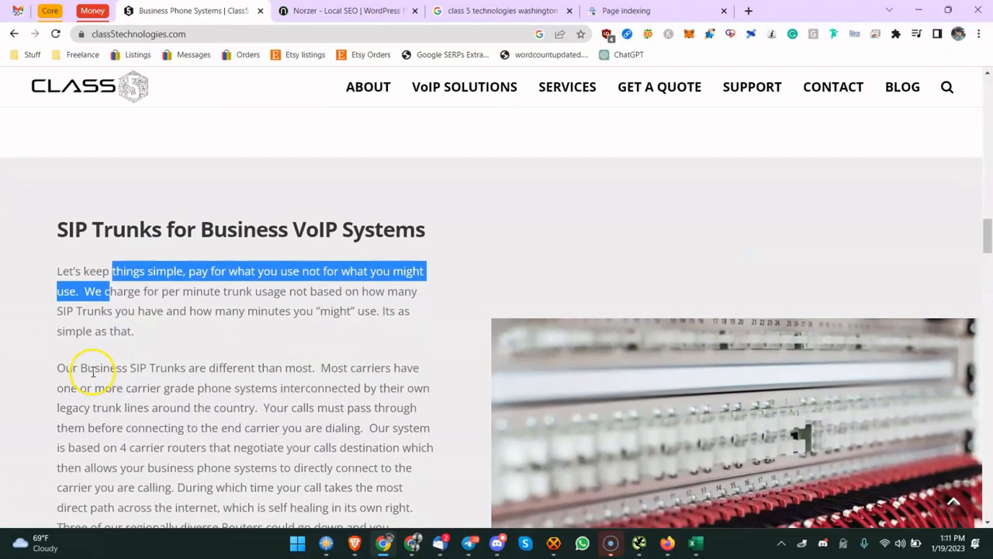
pyautogui.moveTo(173, 231); pyautogui.dragTo(236, 235)
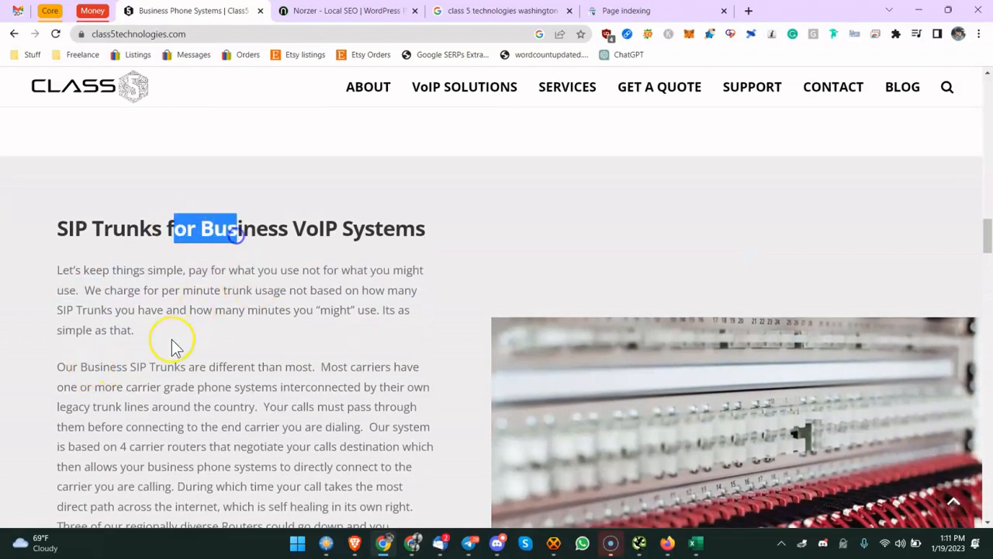
pyautogui.moveTo(174, 347); pyautogui.dragTo(228, 393)
pyautogui.scroll(-5, 528, 82)
pyautogui.scroll(1, 583, 100)
pyautogui.moveTo(580, 94)
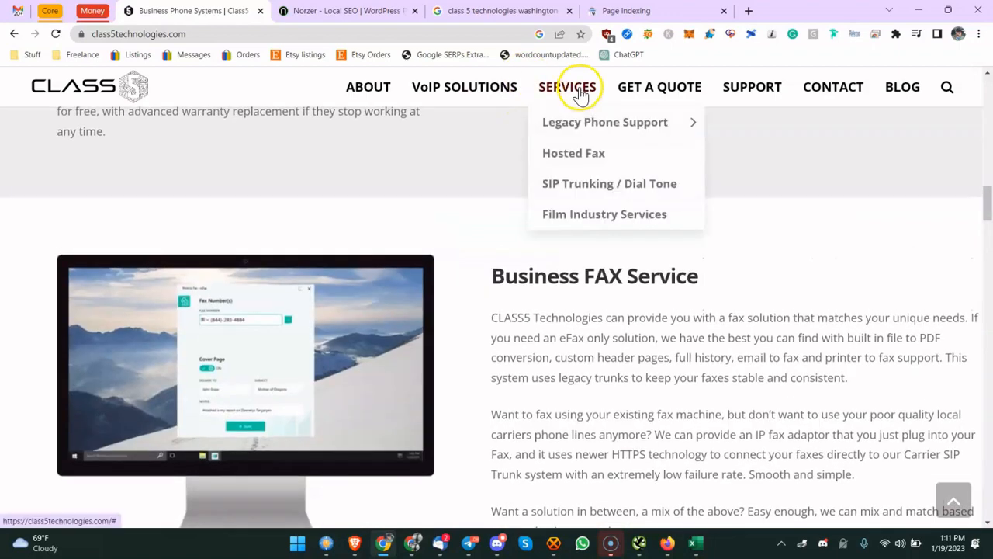
# Return to Excel and append "Link to service page in blurb." to the note in D106
pyautogui.click(696, 541)
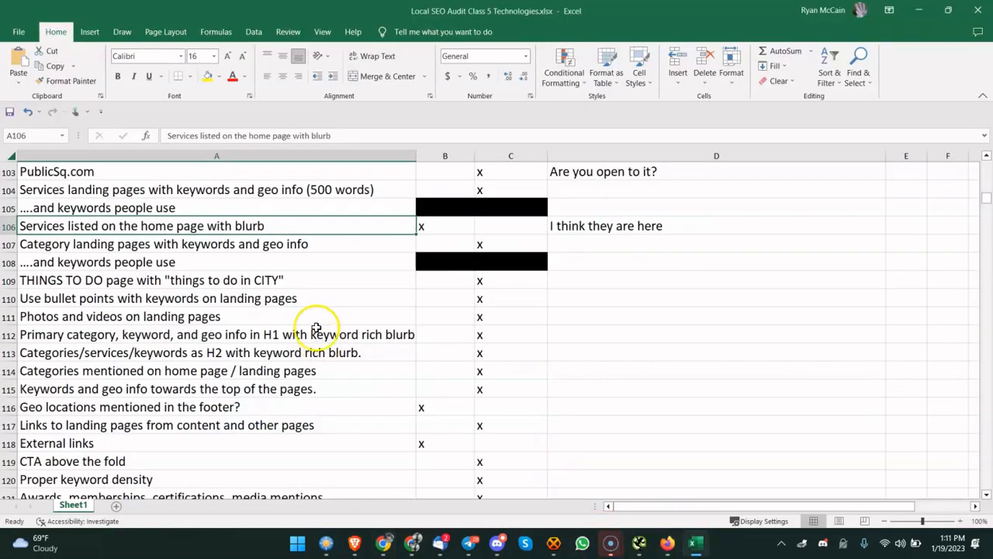
pyautogui.click(306, 239)
pyautogui.doubleClick(666, 229)
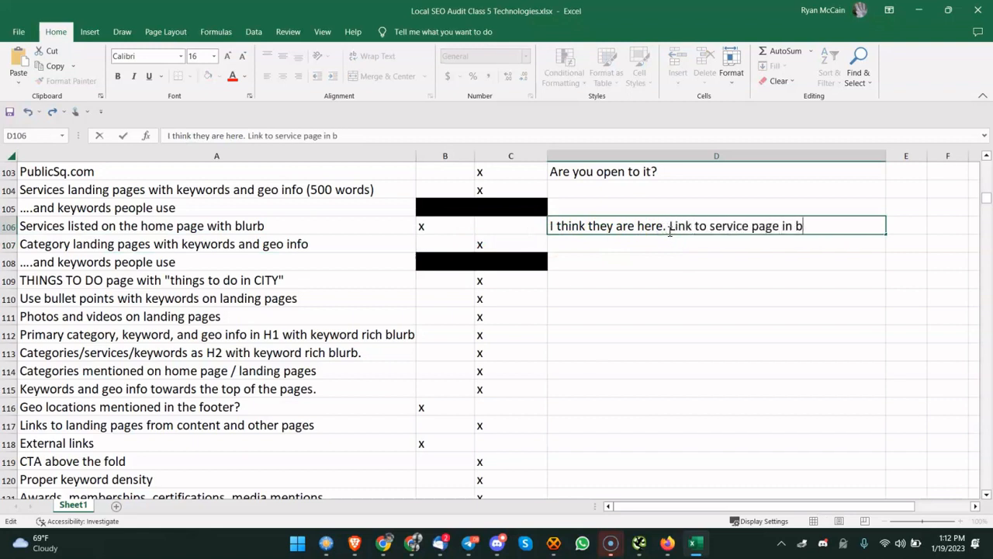
pyautogui.click(137, 279)
# Skim the checklist items below row 109 and return to the category landing pages item in row 107
pyautogui.scroll(-13, 135, 278)
pyautogui.scroll(14, 155, 292)
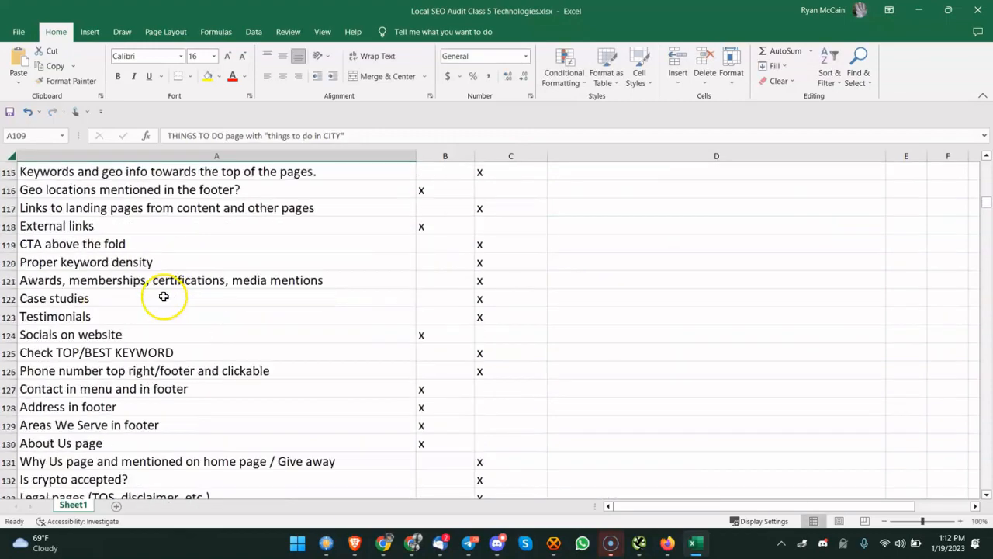
pyautogui.click(172, 296)
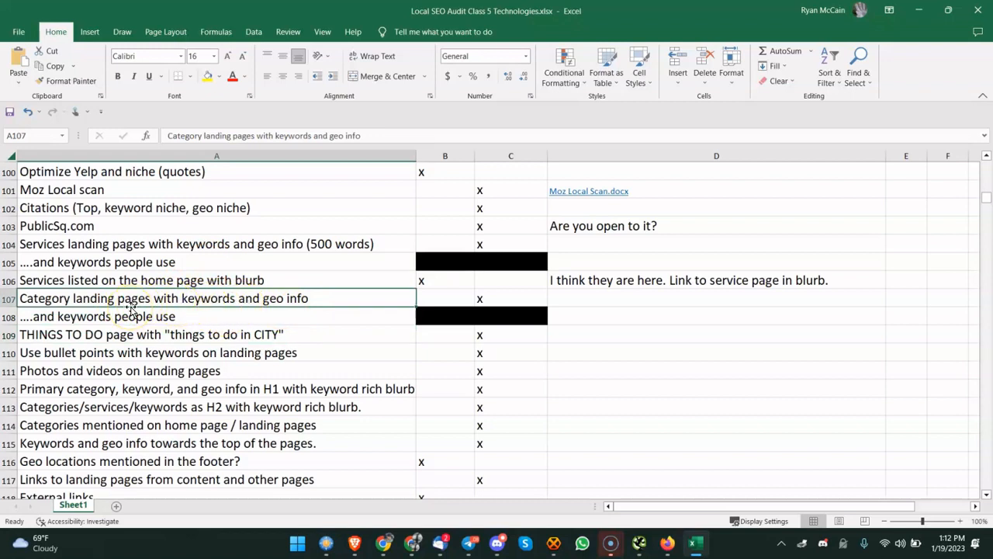
# Review the landing page checklist items in rows 108 to 112, including the "things to do in CITY" page and bullet points with keywords
pyautogui.click(173, 314)
pyautogui.scroll(-1, 261, 319)
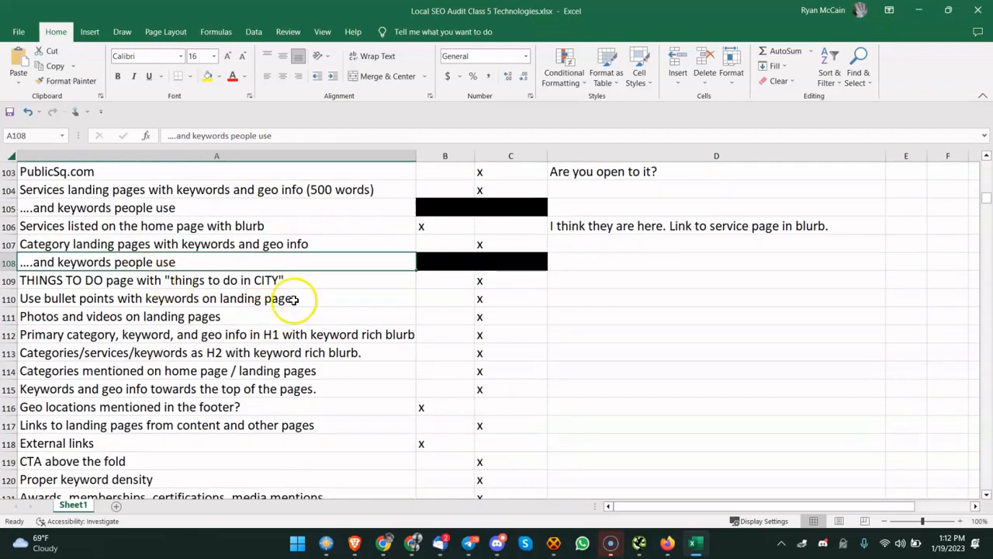
pyautogui.click(157, 282)
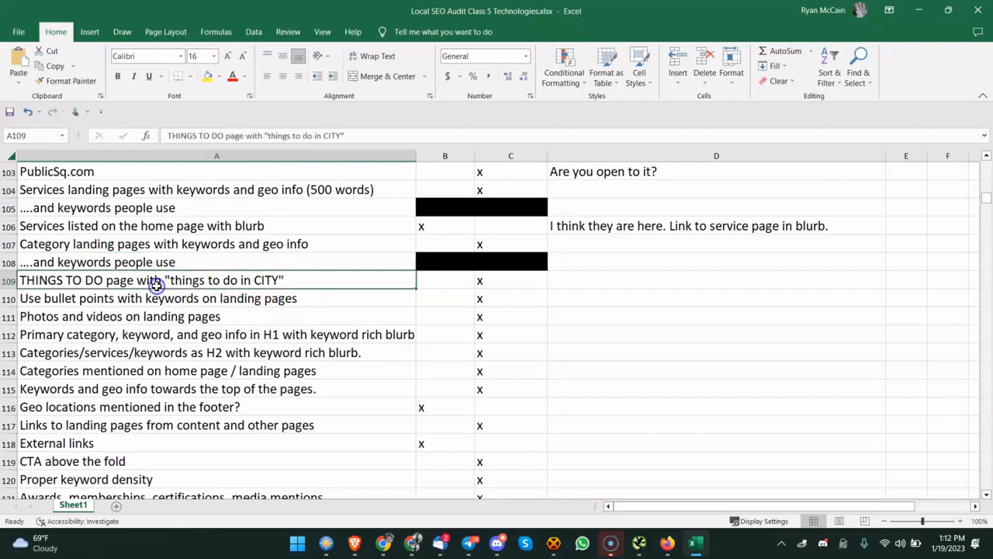
pyautogui.click(317, 294)
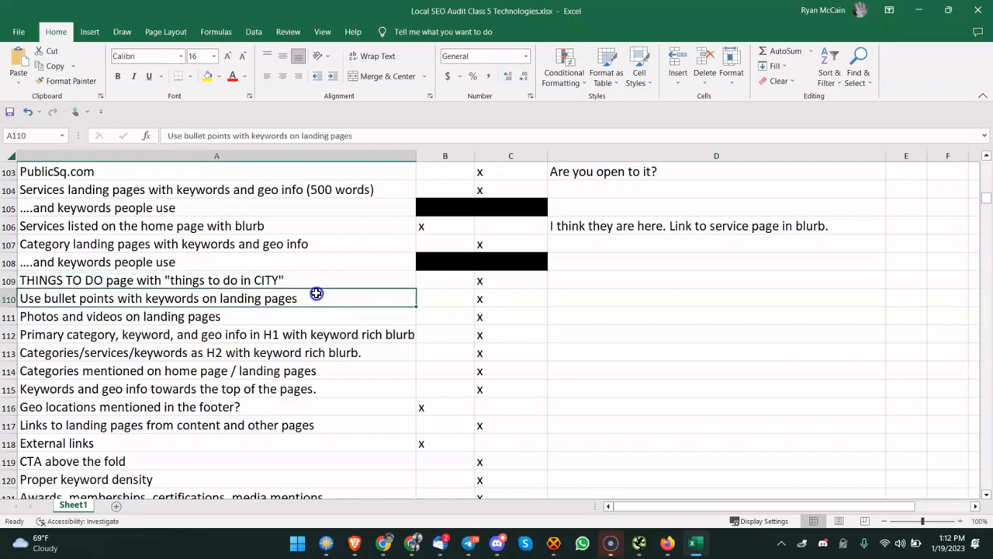
pyautogui.click(162, 281)
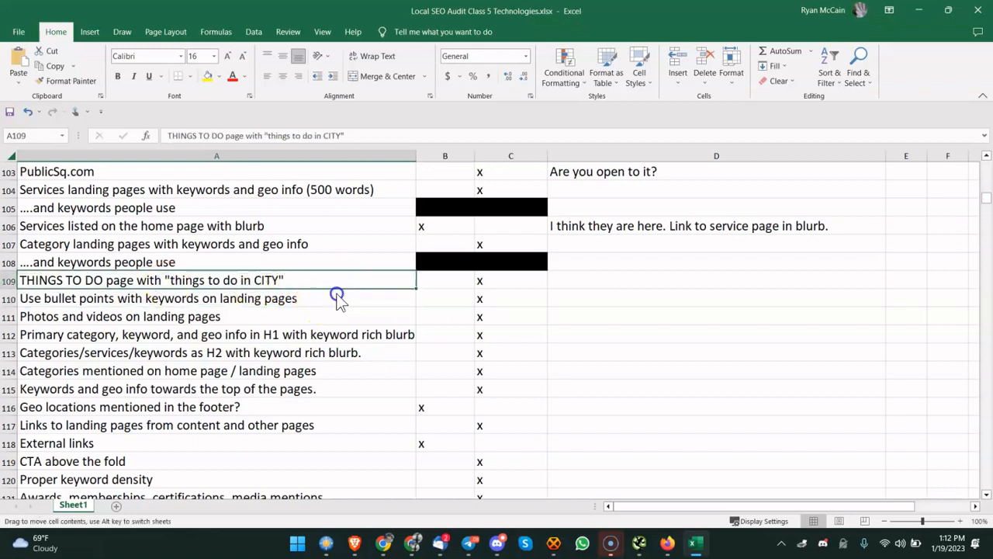
pyautogui.moveTo(338, 296); pyautogui.dragTo(375, 335)
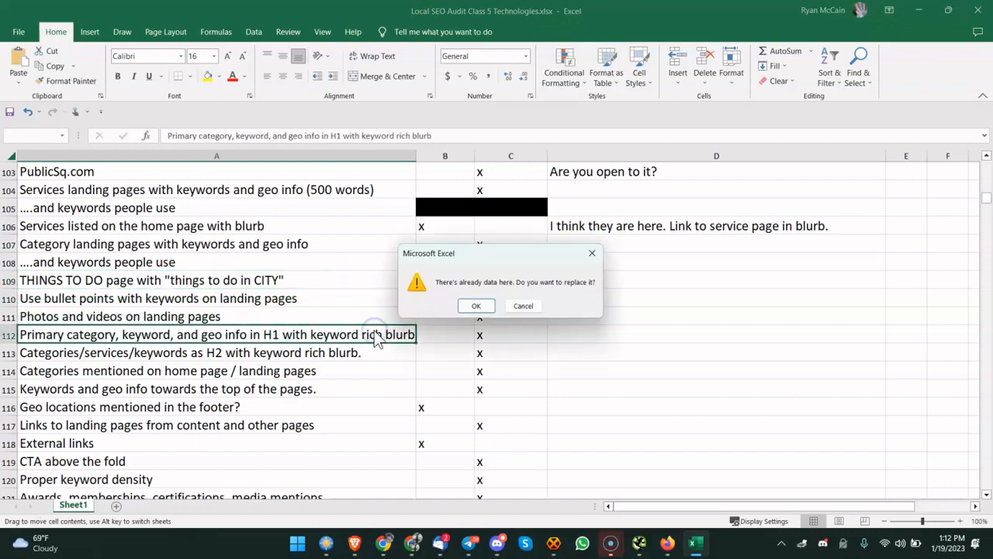
pyautogui.press('Escape')
pyautogui.scroll(-1, 371, 326)
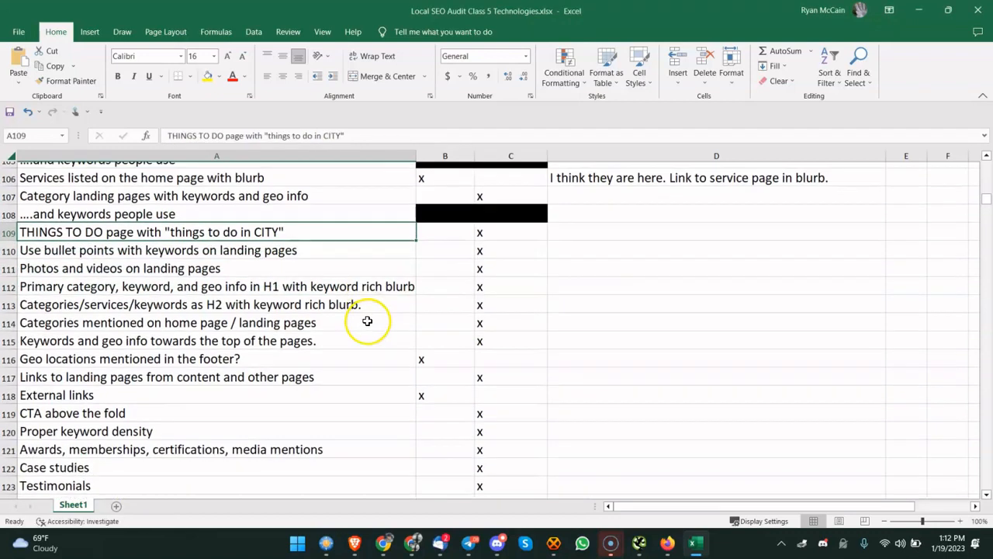
# Read the checklist items on H2 keywords, categories, geo info and footer geo locations in rows 113 to 116
pyautogui.click(205, 295)
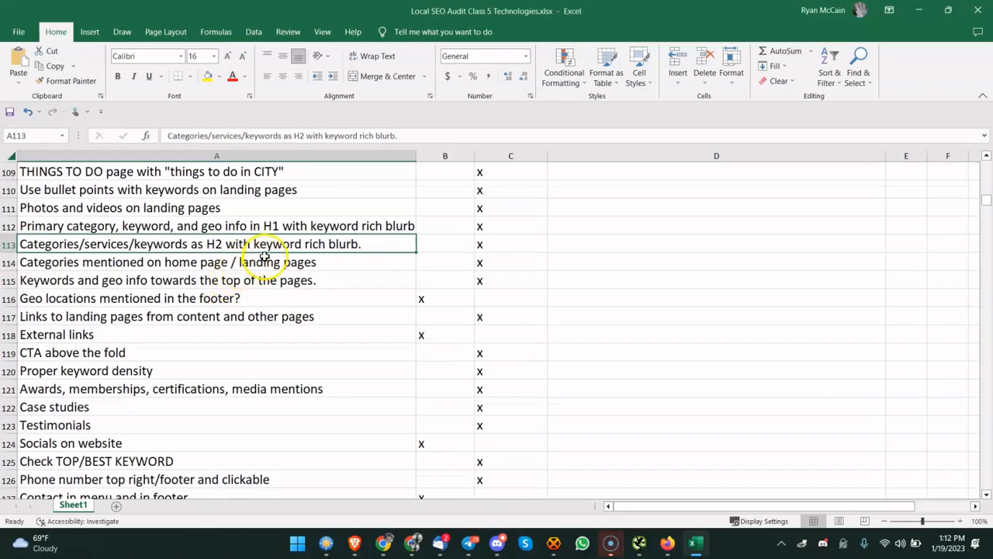
pyautogui.scroll(1, 264, 256)
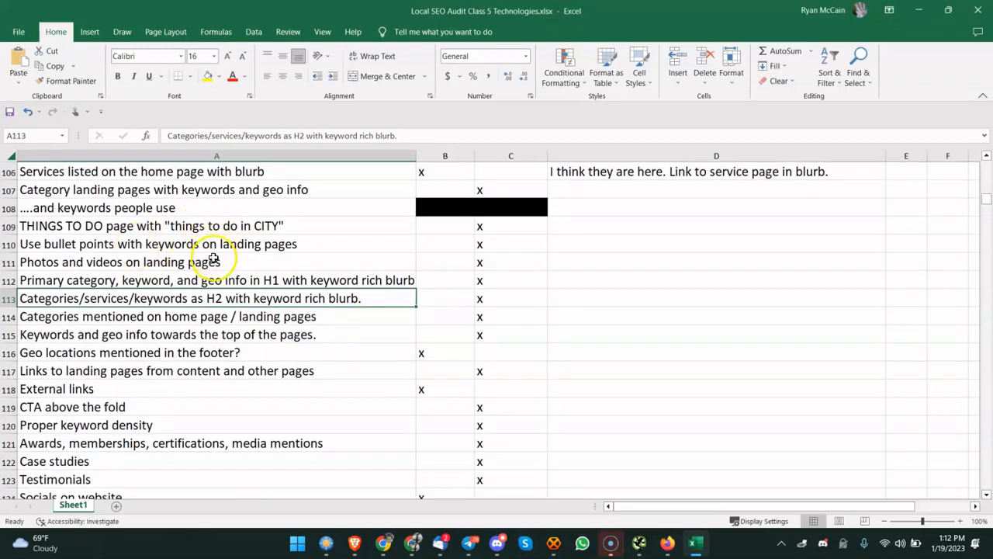
pyautogui.scroll(-1, 232, 307)
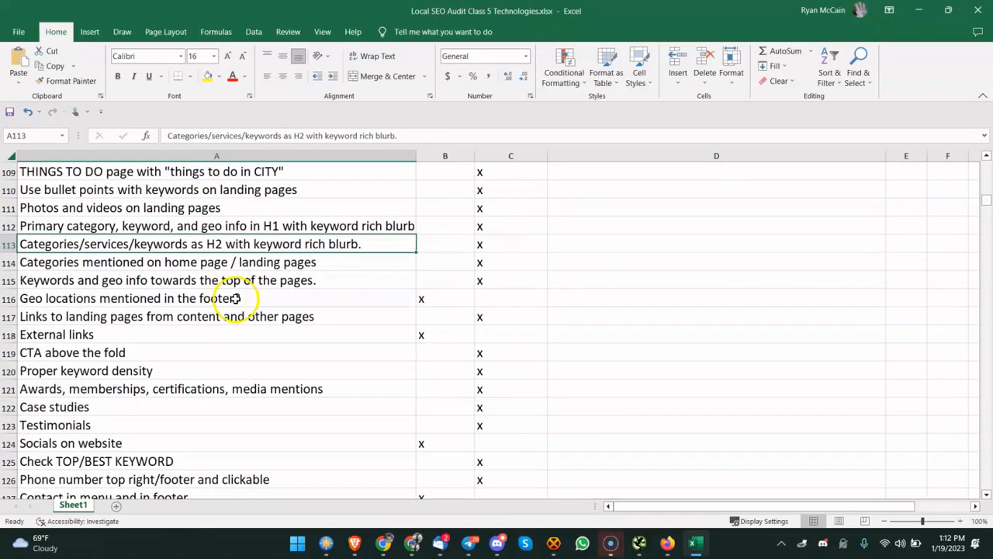
pyautogui.click(235, 298)
pyautogui.click(277, 281)
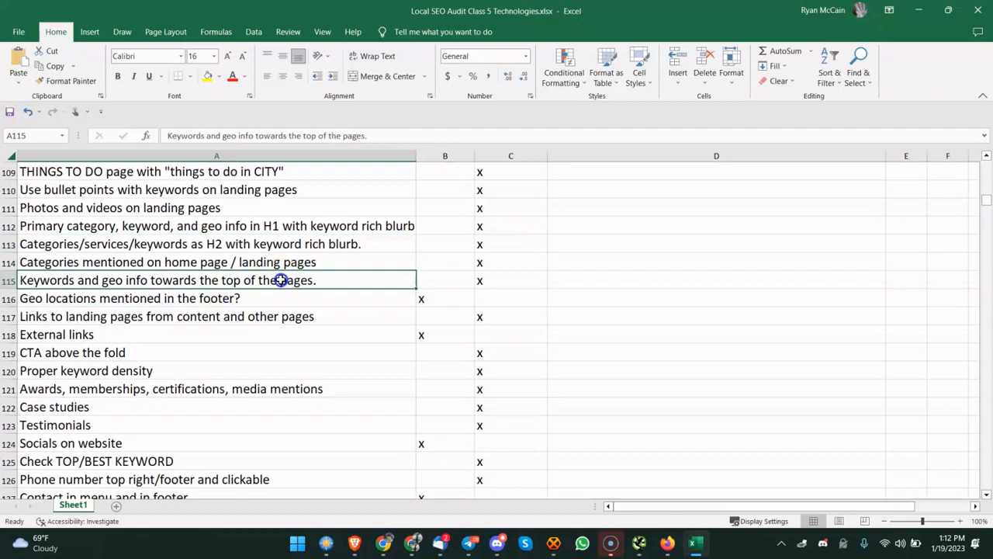
pyautogui.click(144, 299)
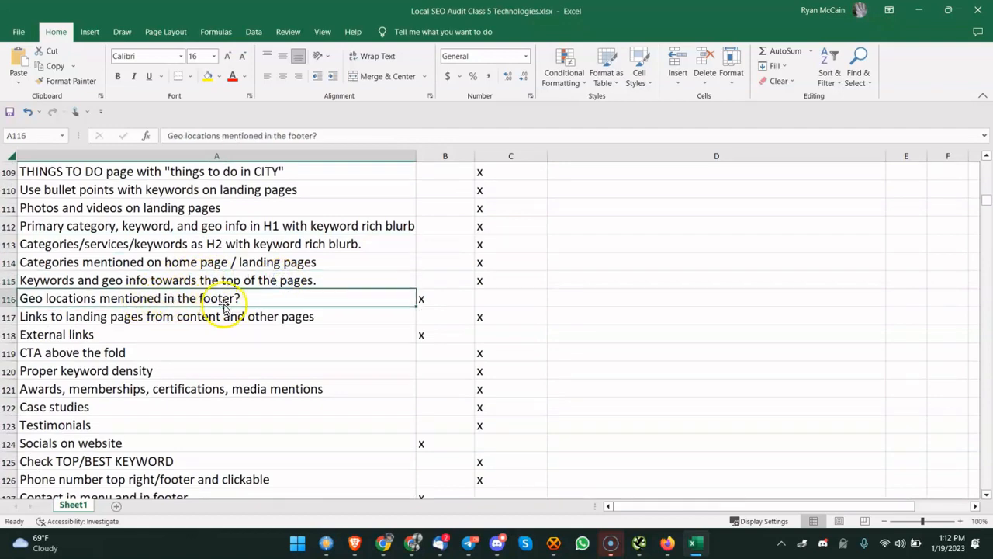
# Switch to Chrome and check which cities the Areas We Serve section lists in the Class5 home page footer
pyautogui.click(382, 538)
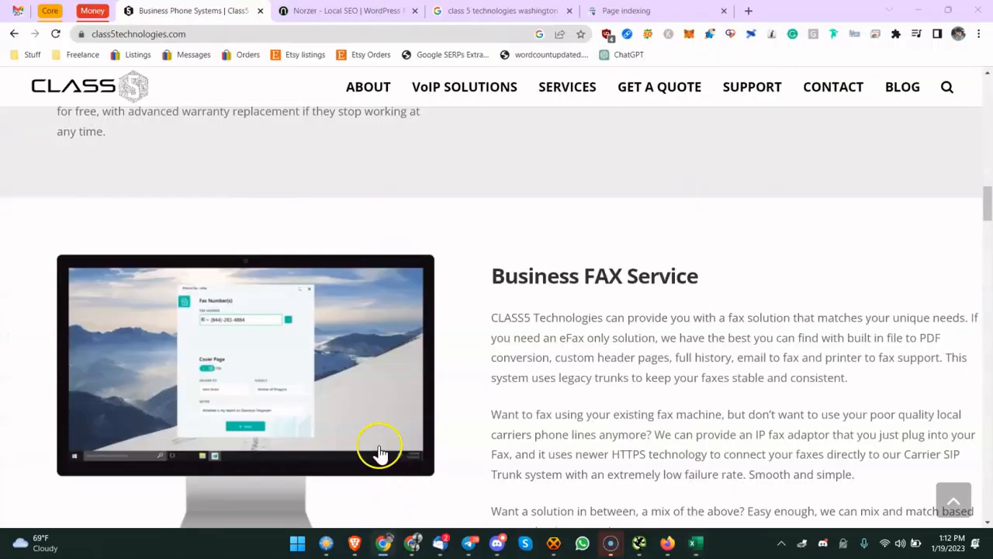
pyautogui.scroll(-5, 381, 443)
pyautogui.scroll(-15, 385, 423)
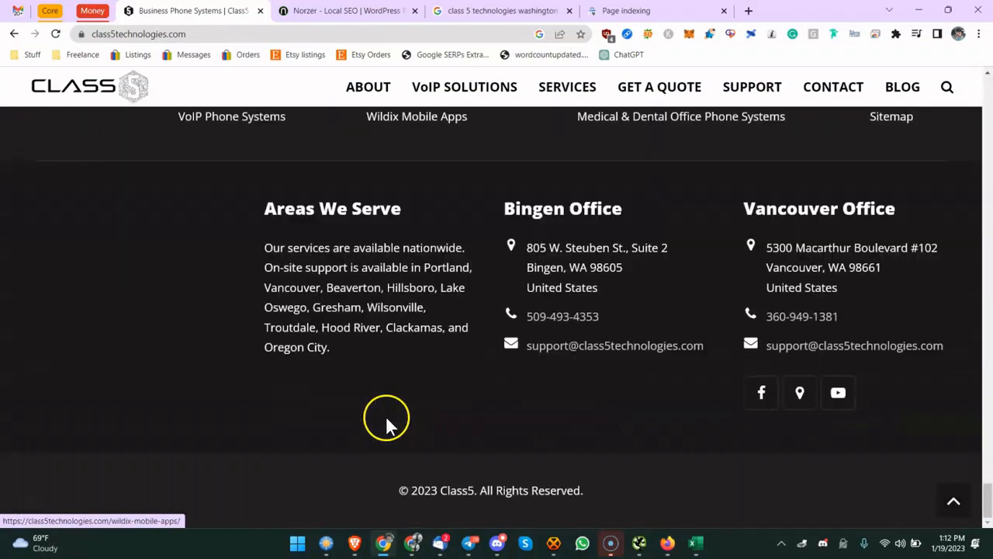
pyautogui.doubleClick(318, 272)
pyautogui.click(369, 288)
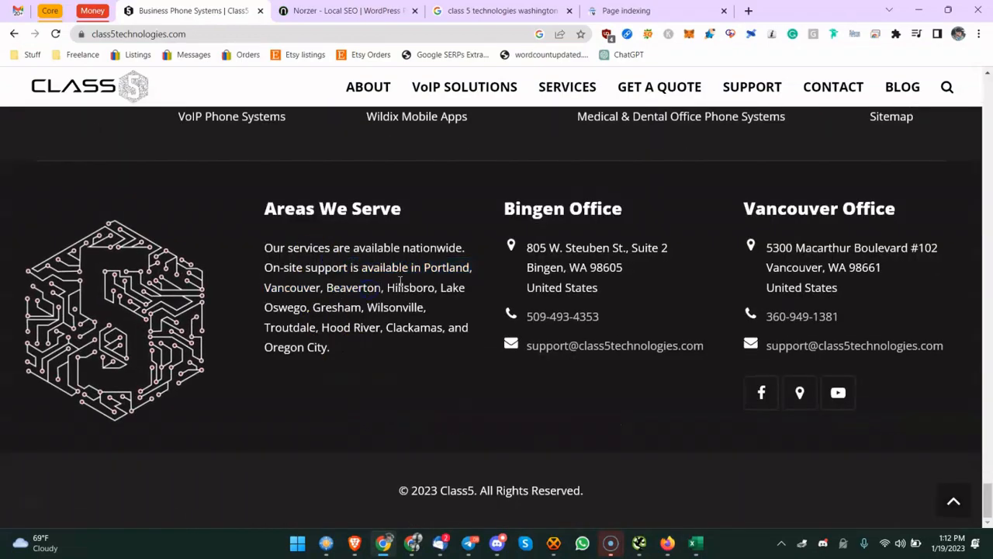
pyautogui.moveTo(431, 275); pyautogui.dragTo(423, 326)
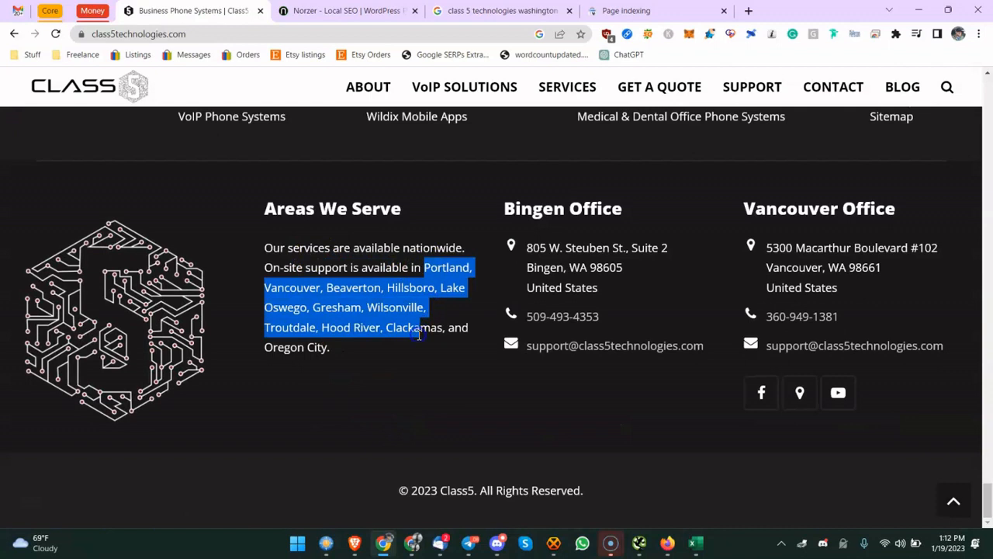
pyautogui.click(419, 336)
pyautogui.moveTo(424, 265); pyautogui.dragTo(420, 346)
pyautogui.click(412, 310)
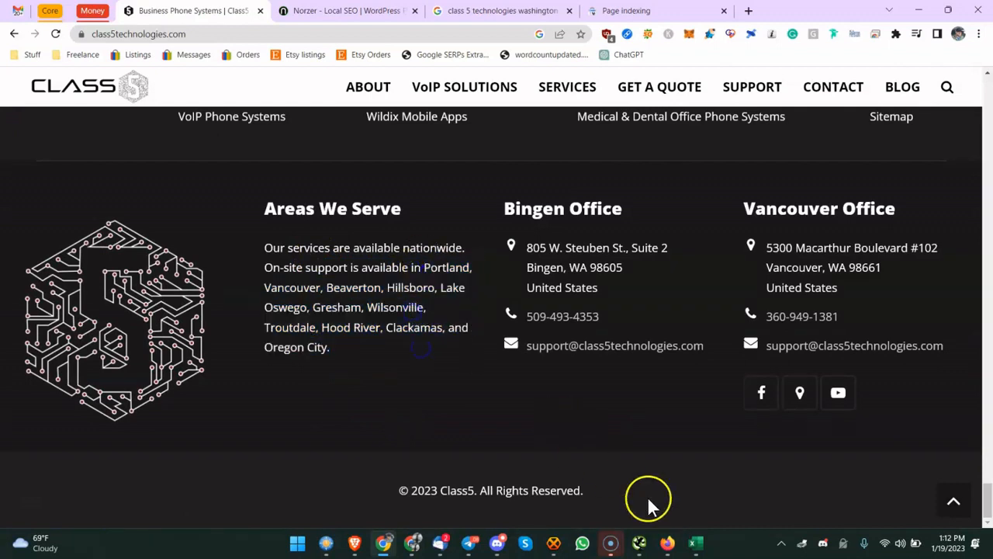
# Return to Excel and move the x for the footer geo locations item from B116 to C116
pyautogui.click(696, 542)
pyautogui.click(478, 296)
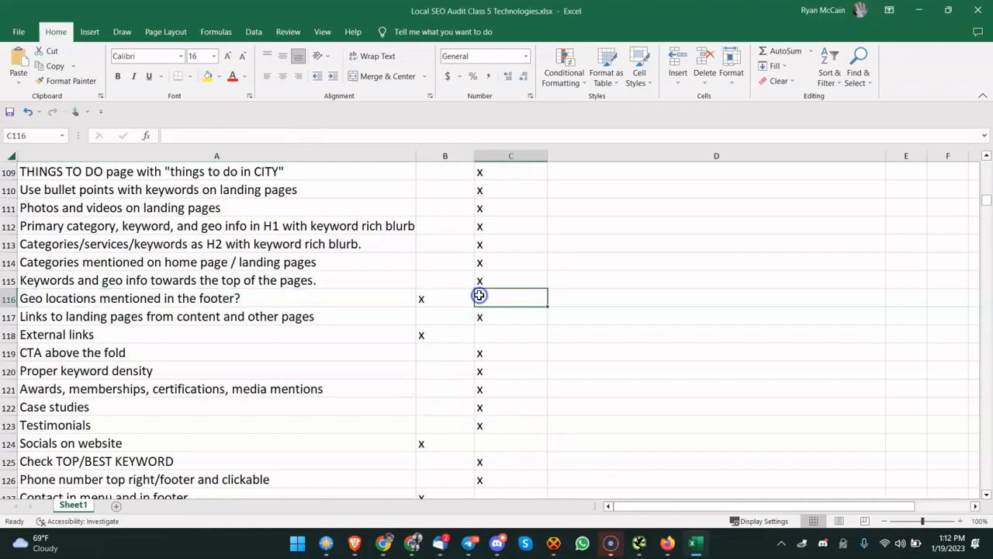
pyautogui.write('x')
pyautogui.click(442, 297)
pyautogui.press('Delete')
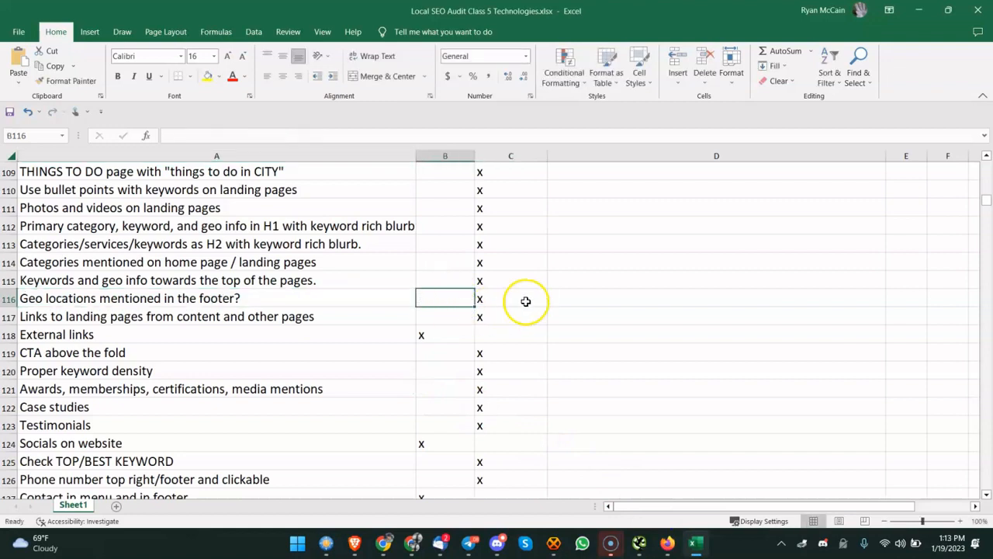
# Enter the note "Confirm" in D116 for the footer geo locations item
pyautogui.click(601, 298)
pyautogui.write('Confirm')
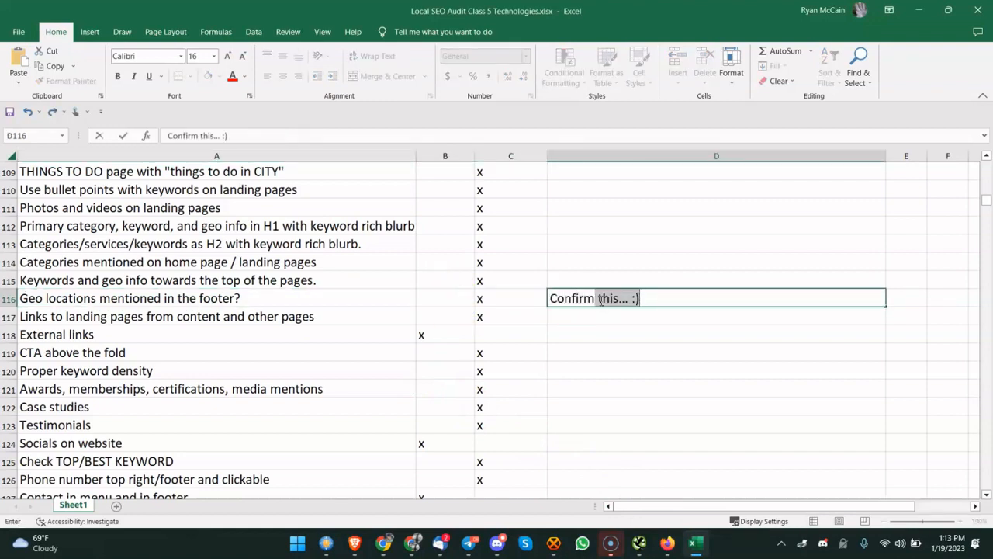
pyautogui.press('BackSpace')
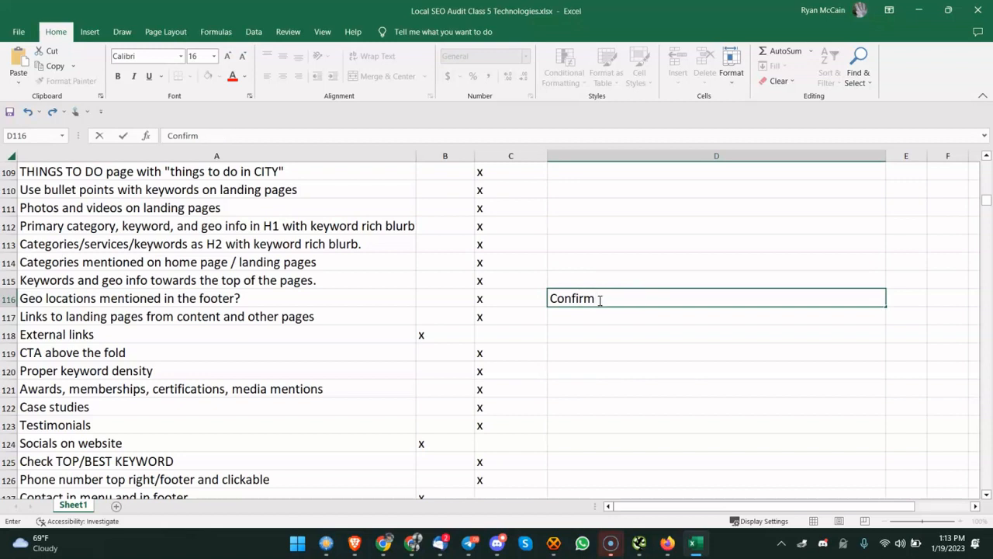
pyautogui.press('Return')
# Switch to Chrome and re-read the cities from Beaverton onward in the footer's Areas We Serve text
pyautogui.click(252, 296)
pyautogui.click(384, 544)
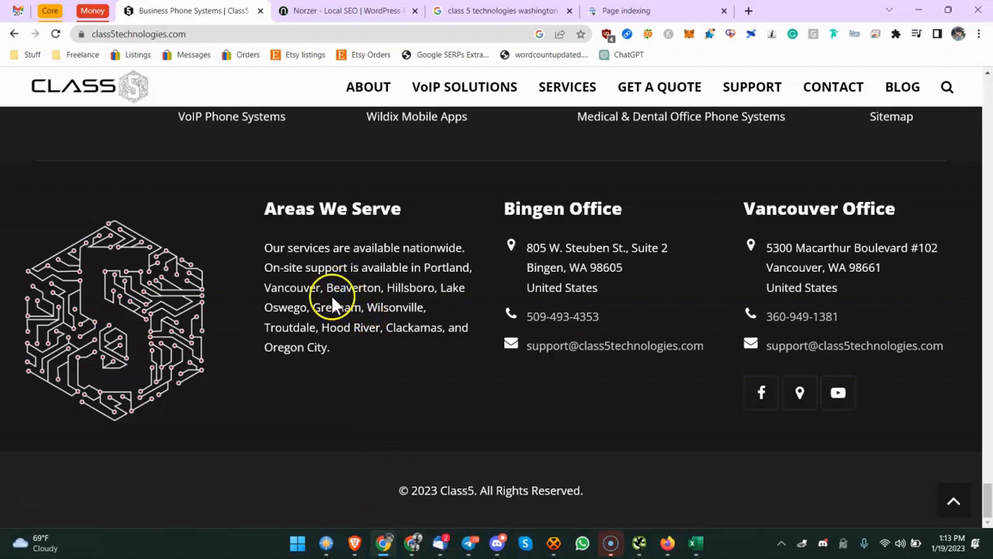
pyautogui.moveTo(326, 287); pyautogui.dragTo(353, 332)
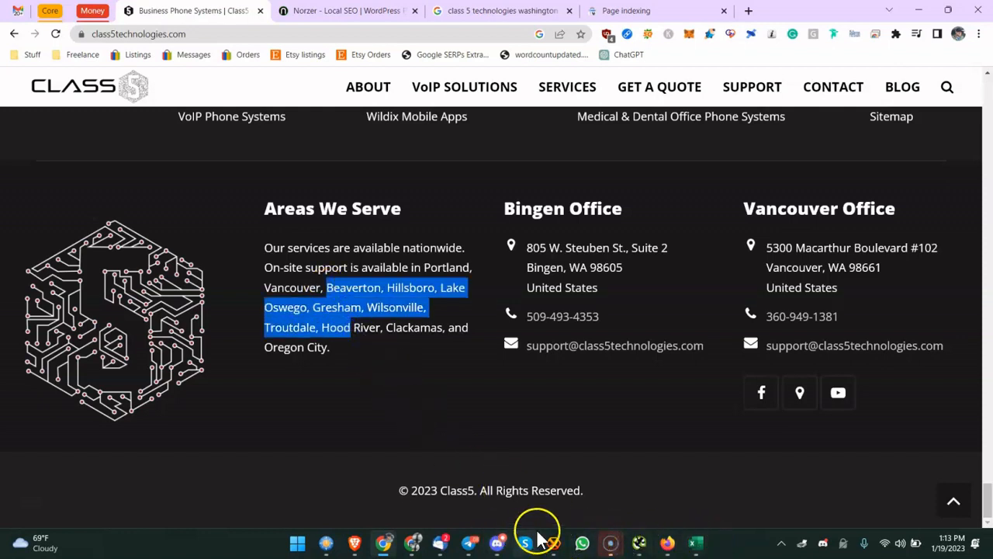
# Return to Excel, go over the landing page links item in row 117, and enter the note "more" in D118 for External links
pyautogui.click(696, 541)
pyautogui.scroll(-1, 298, 334)
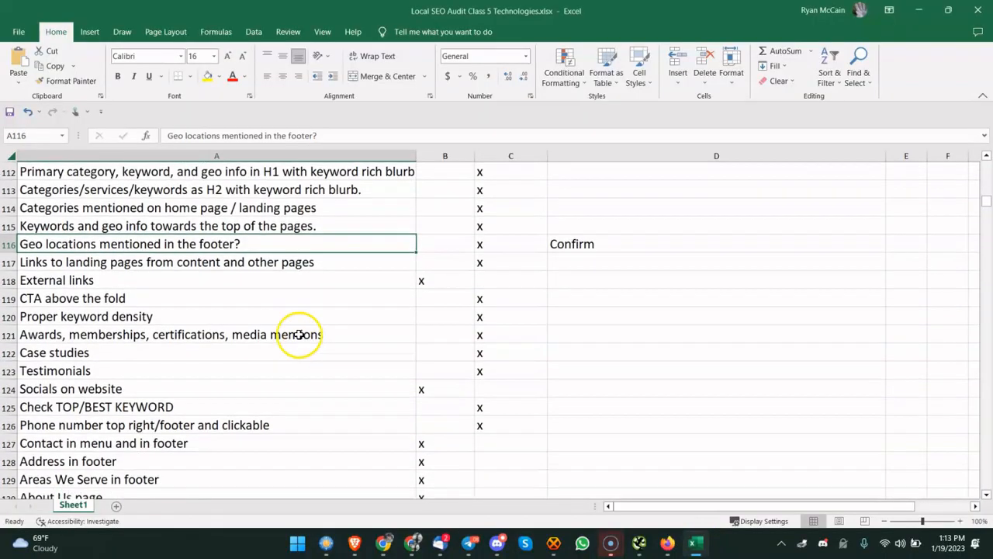
pyautogui.click(194, 262)
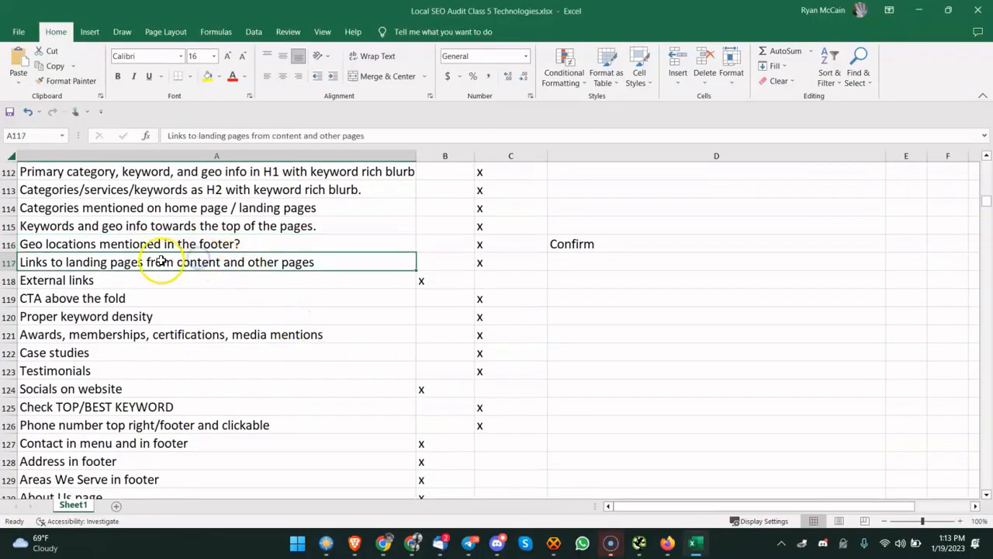
pyautogui.click(121, 279)
pyautogui.click(426, 281)
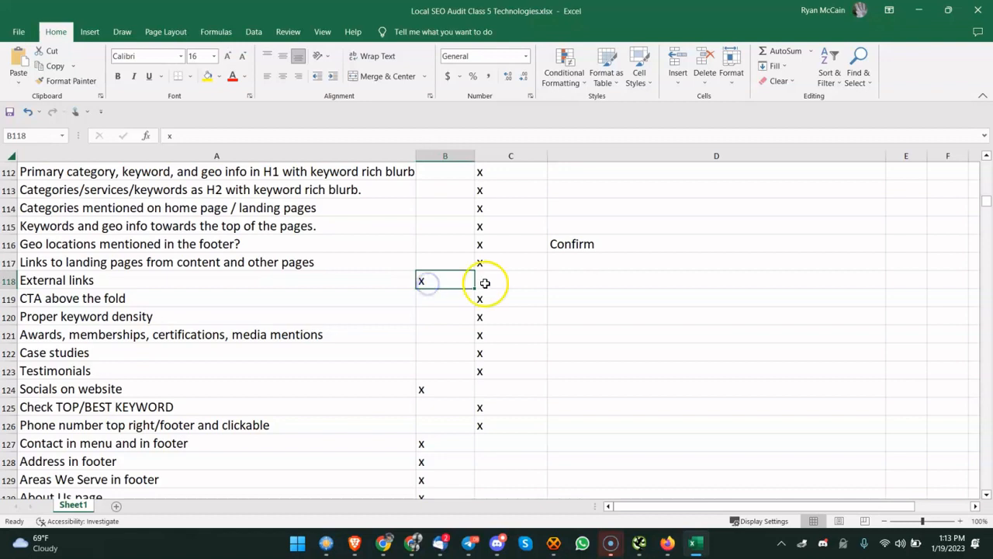
pyautogui.click(585, 284)
pyautogui.press('Down')
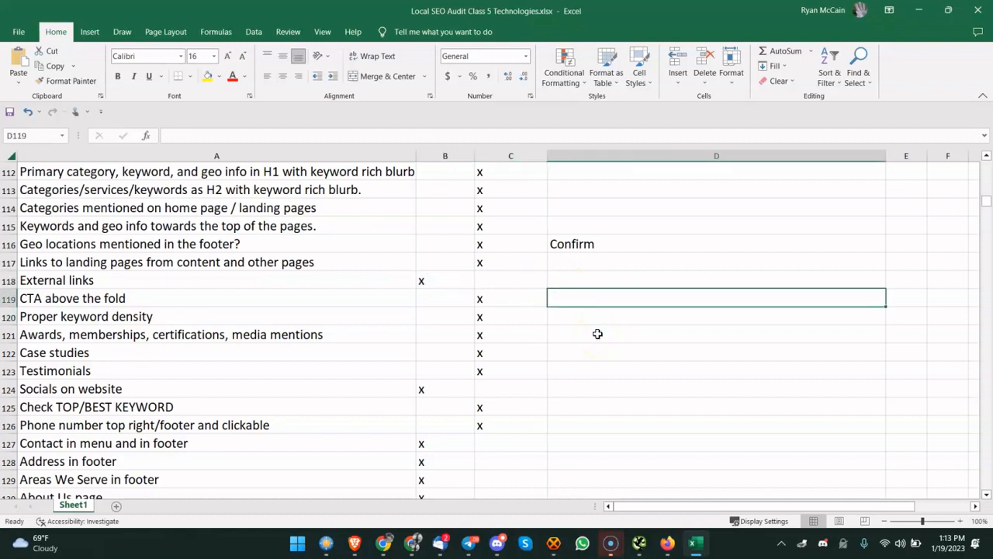
pyautogui.press('Up')
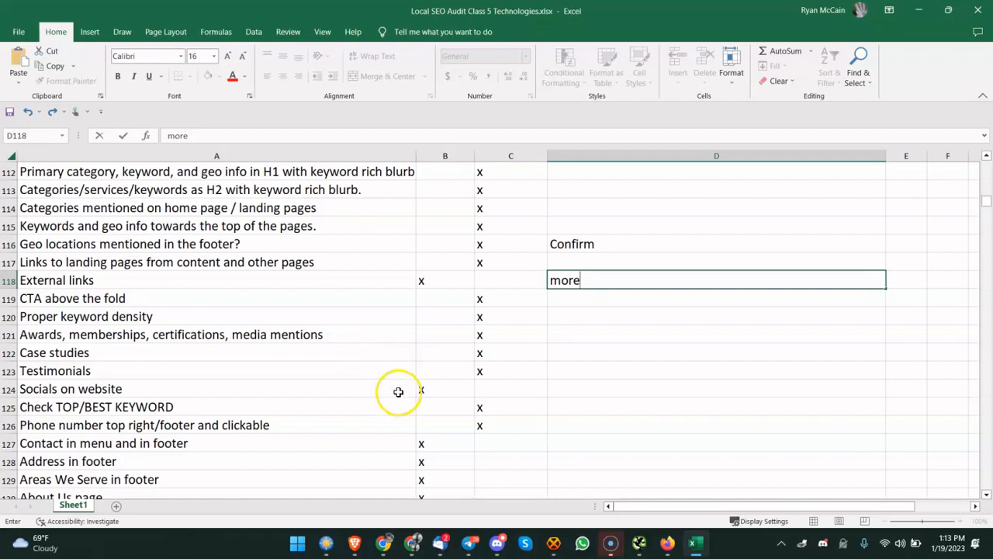
pyautogui.click(296, 303)
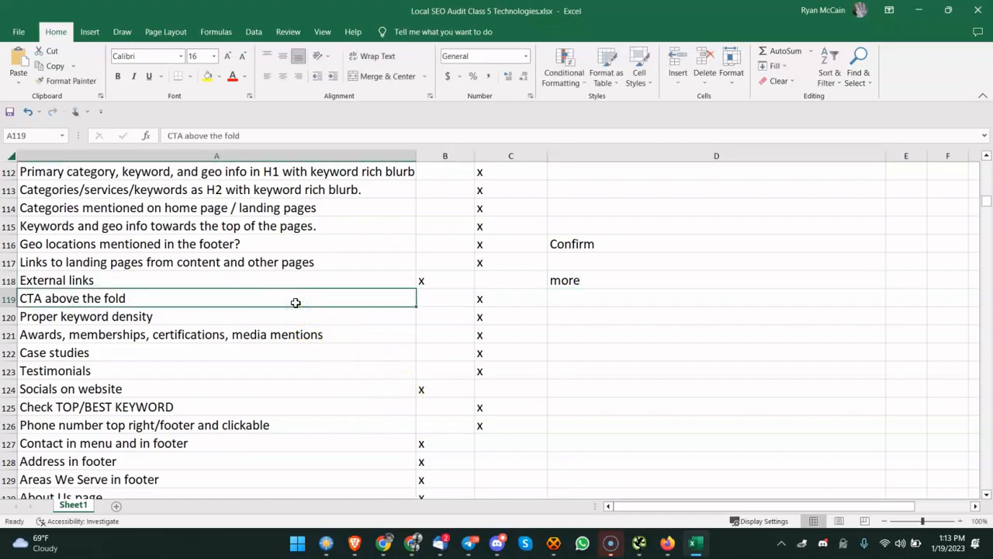
# Switch to Chrome and examine the top of the Class5 home page for a call to action above the fold
pyautogui.click(383, 542)
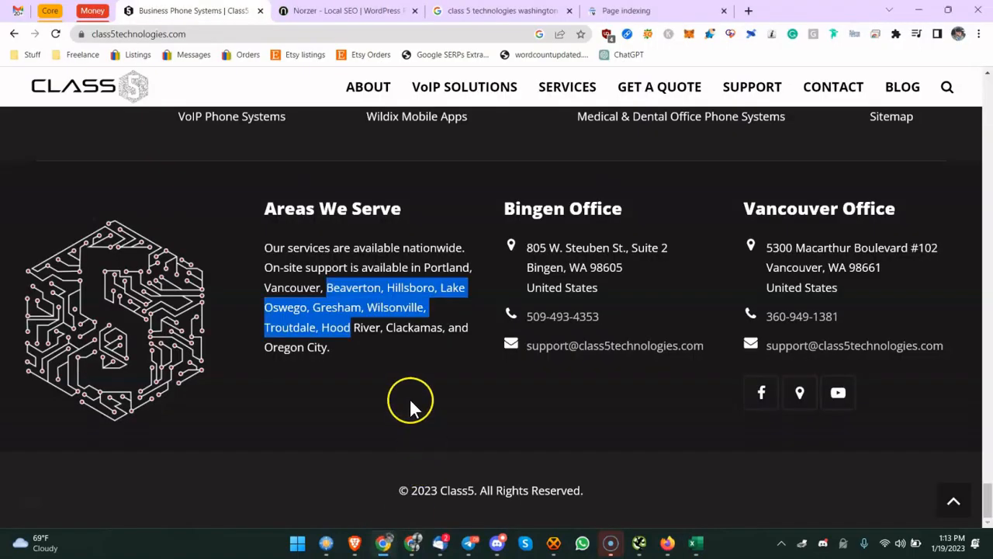
pyautogui.scroll(10, 410, 399)
pyautogui.scroll(20, 392, 398)
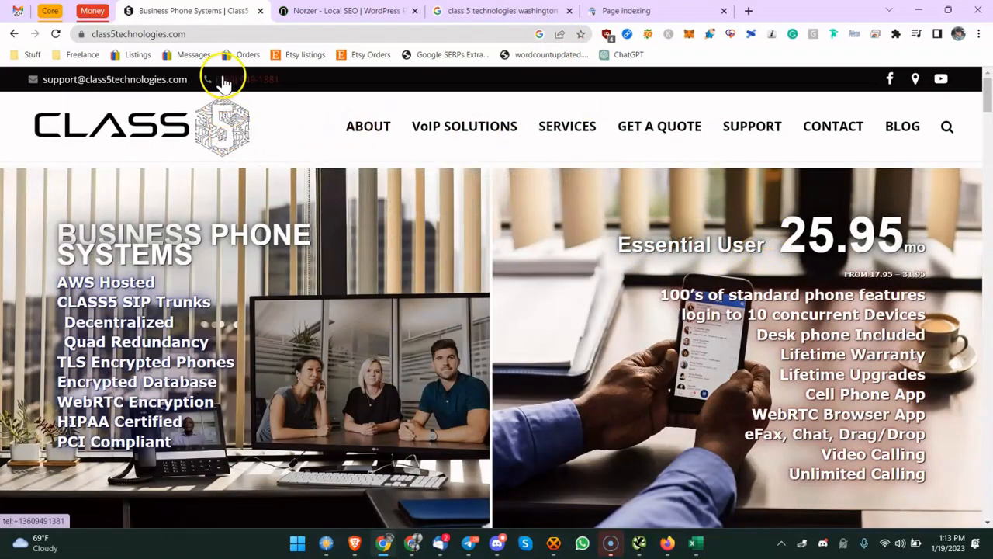
pyautogui.scroll(-2, 525, 355)
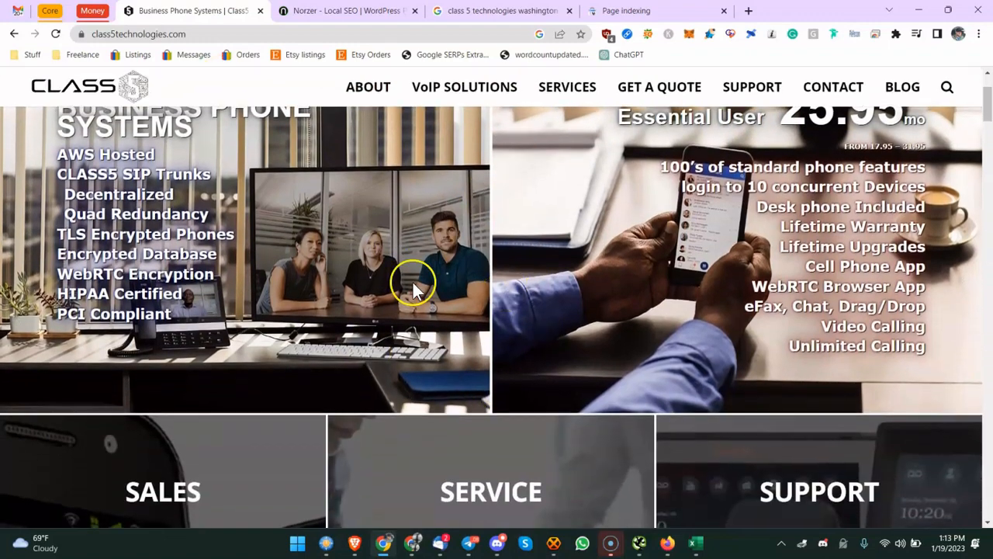
pyautogui.scroll(-3, 397, 356)
pyautogui.scroll(5, 393, 360)
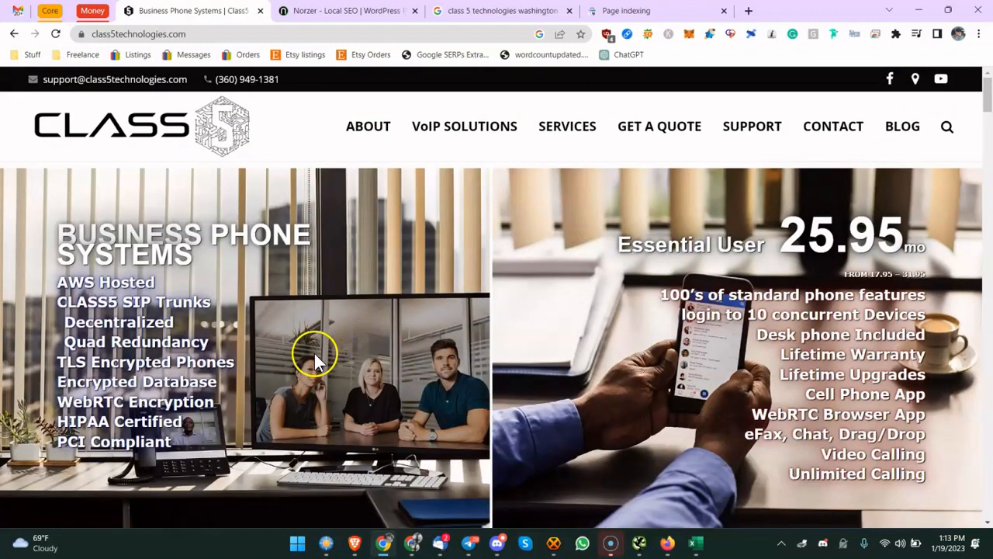
# Return to Excel and review the Proper keyword density item and its marks in row 120
pyautogui.click(696, 544)
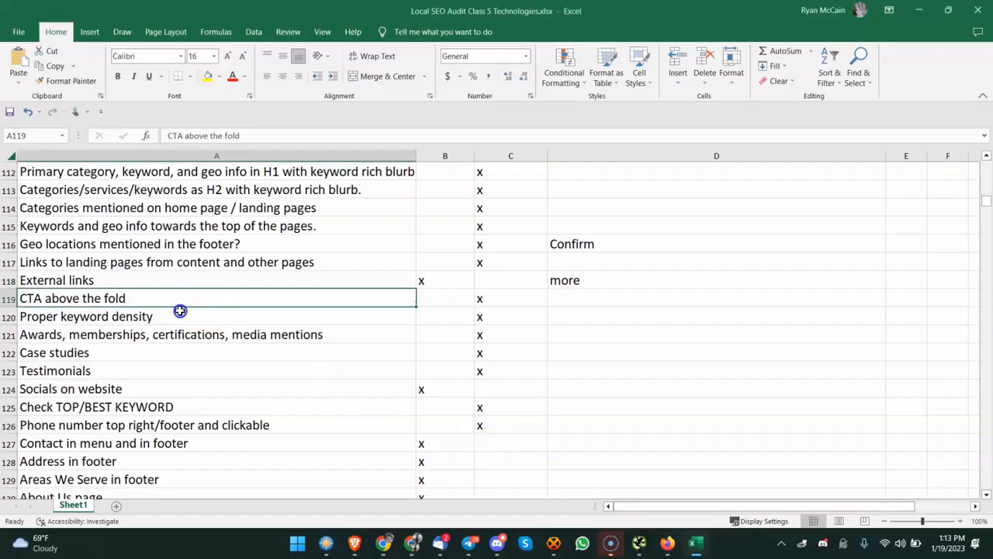
pyautogui.click(133, 317)
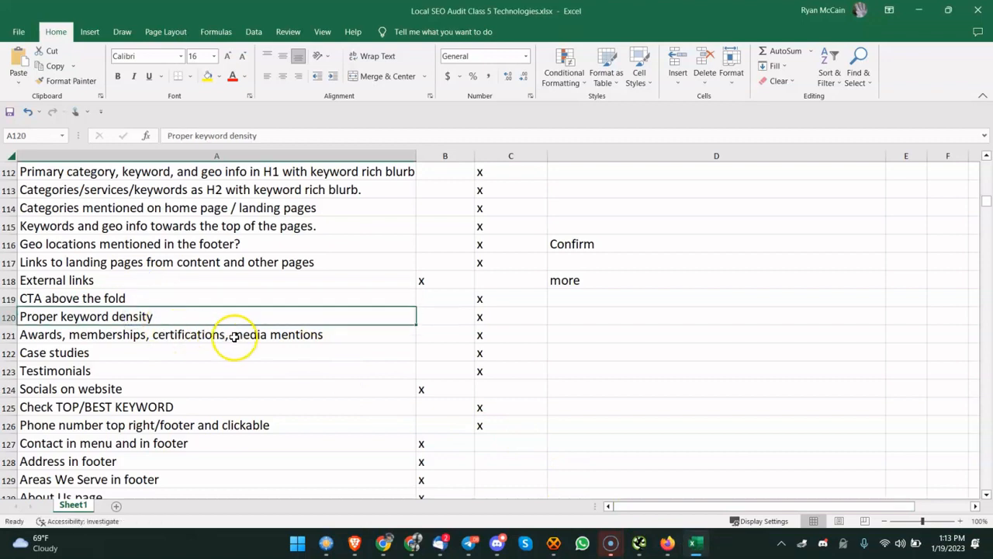
pyautogui.click(457, 312)
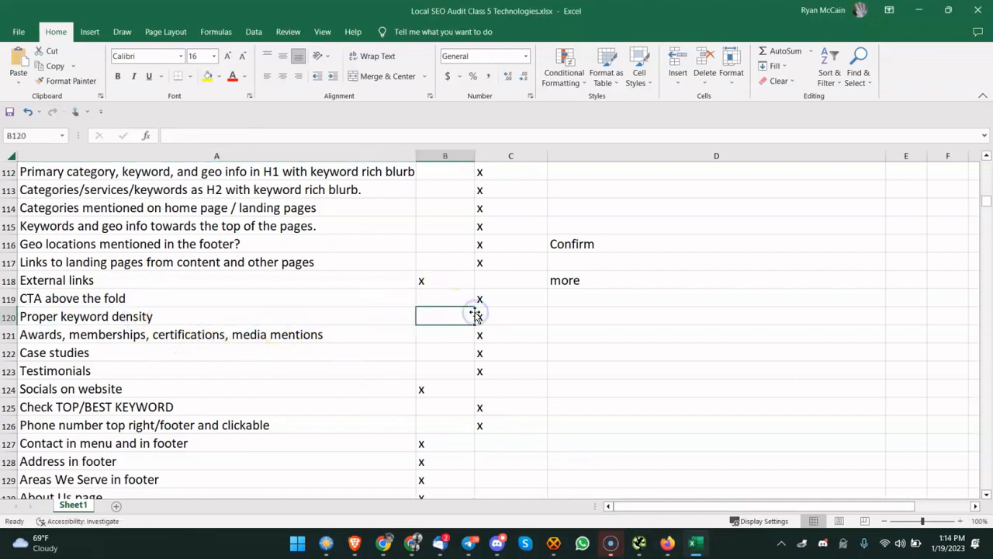
# Go over the Proper keyword density mark in row 120 and the Awards, memberships, certifications, media mentions item in row 121
pyautogui.click(482, 312)
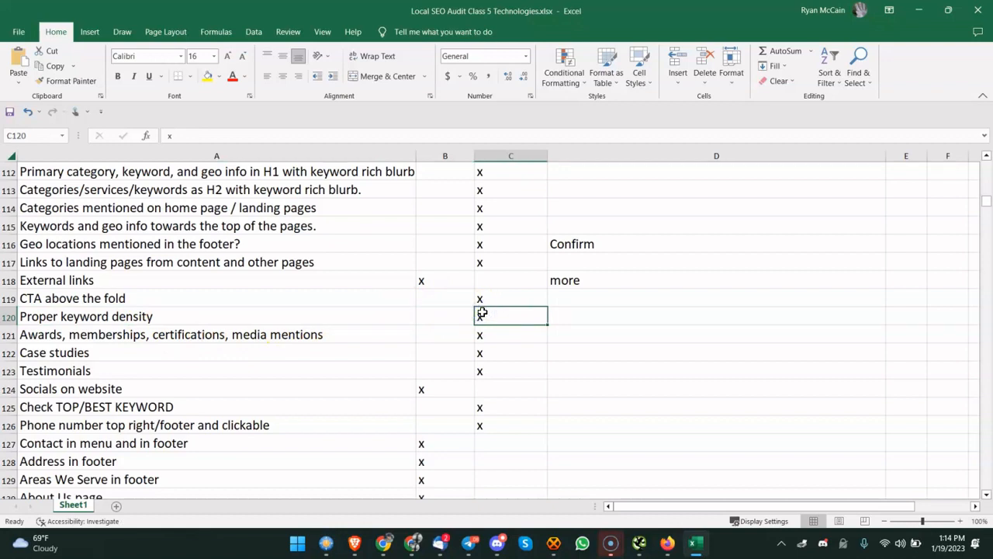
pyautogui.click(428, 343)
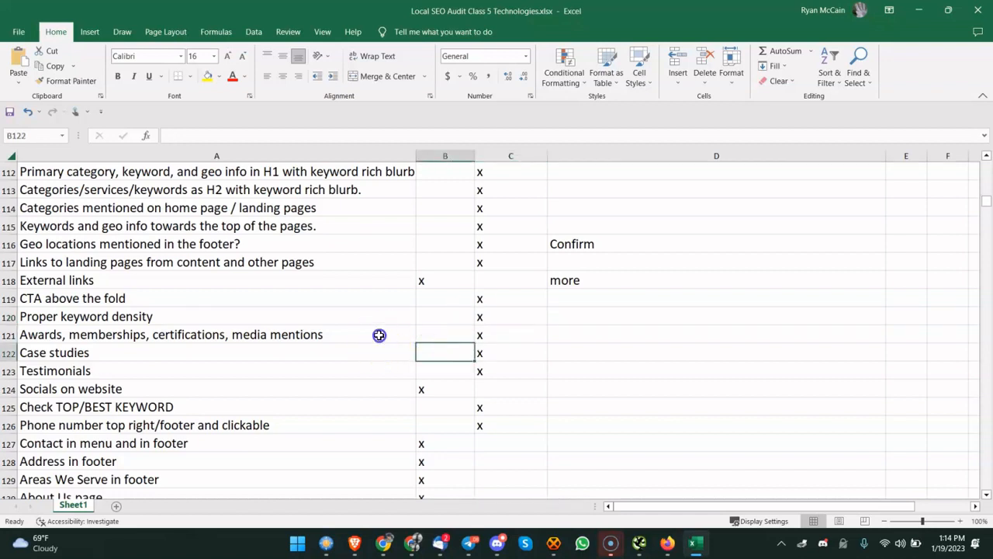
pyautogui.click(380, 335)
pyautogui.click(488, 316)
pyautogui.click(433, 332)
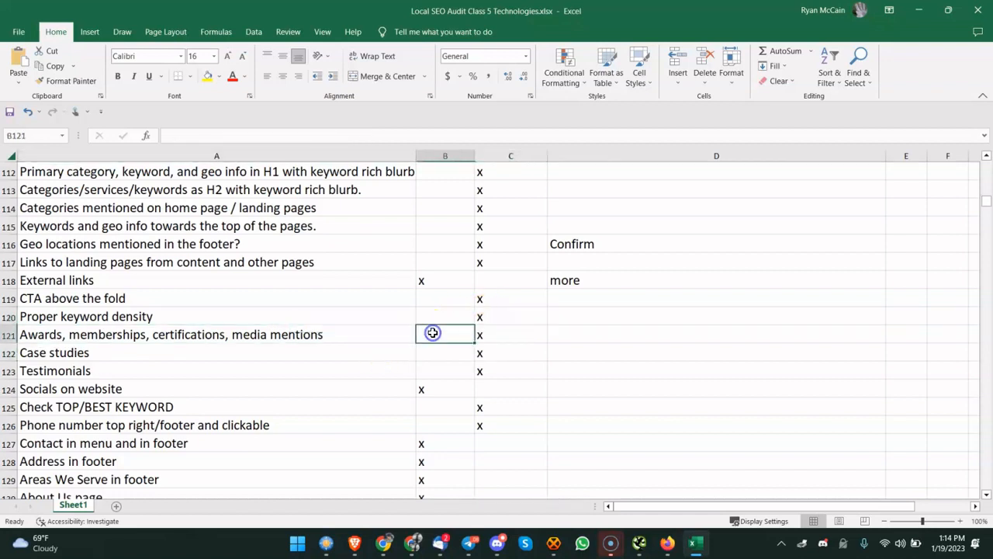
pyautogui.click(409, 334)
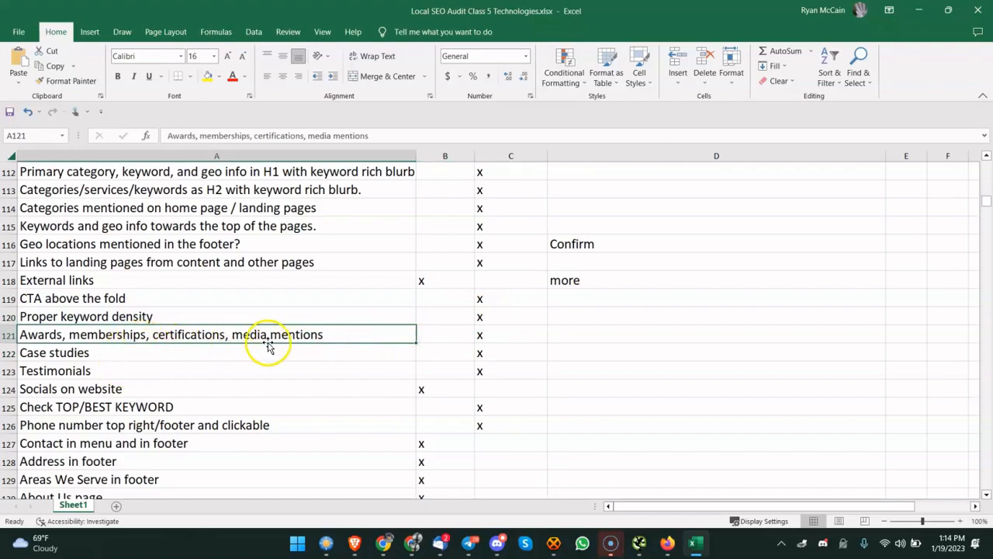
# Switch to Chrome and look through the Class5 home page down to the client logos for awards, memberships and certifications
pyautogui.click(383, 546)
pyautogui.scroll(-20, 394, 443)
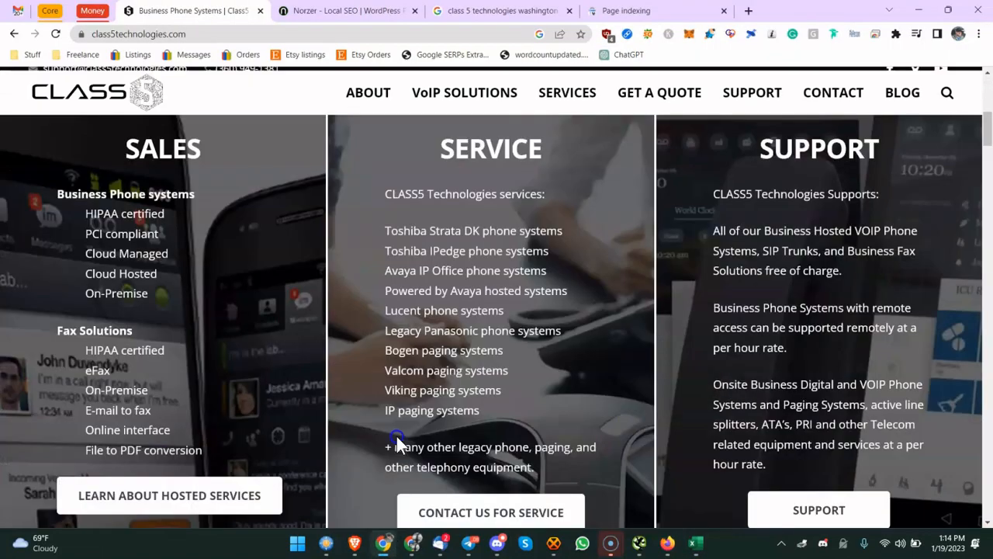
pyautogui.scroll(-20, 400, 306)
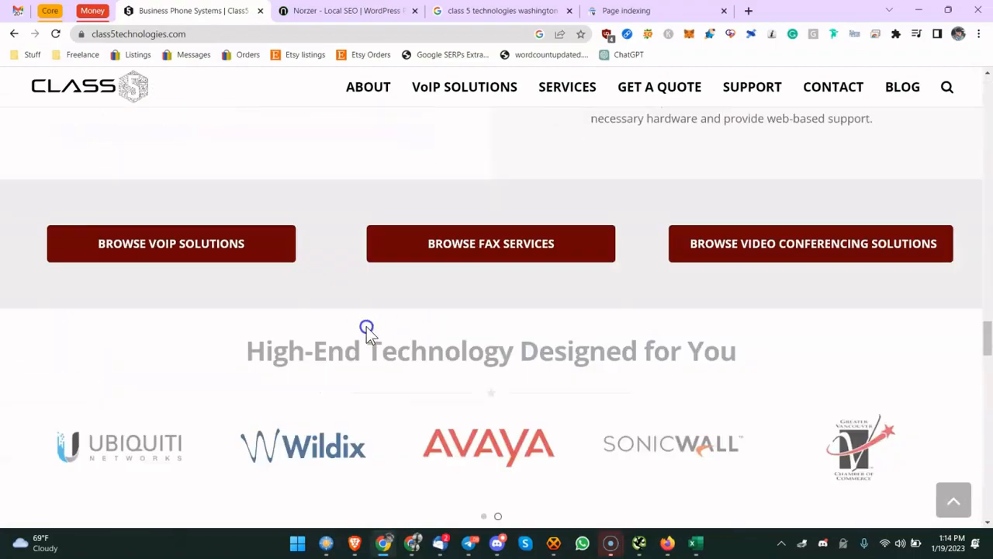
pyautogui.scroll(5, 358, 317)
pyautogui.scroll(-12, 308, 317)
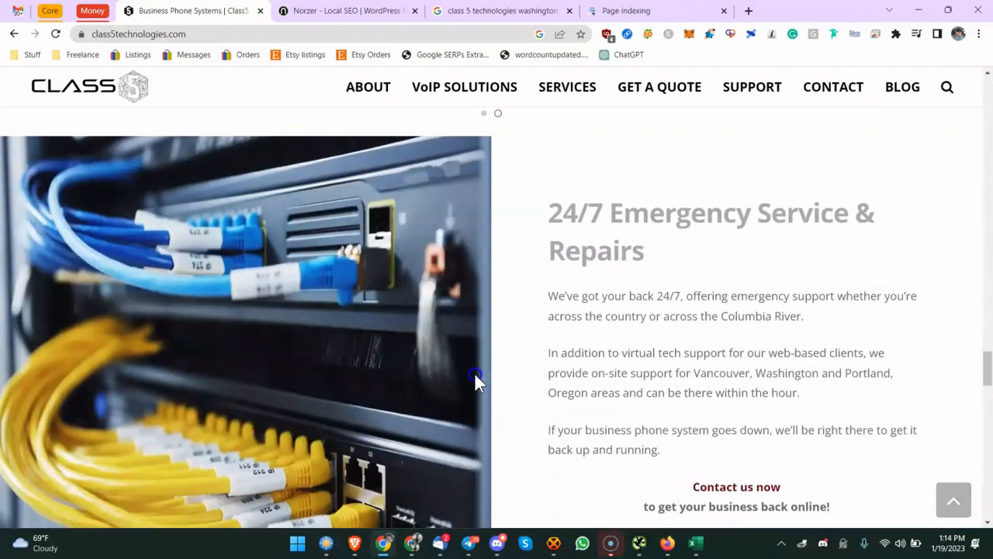
pyautogui.scroll(-3, 385, 308)
pyautogui.scroll(3, 365, 166)
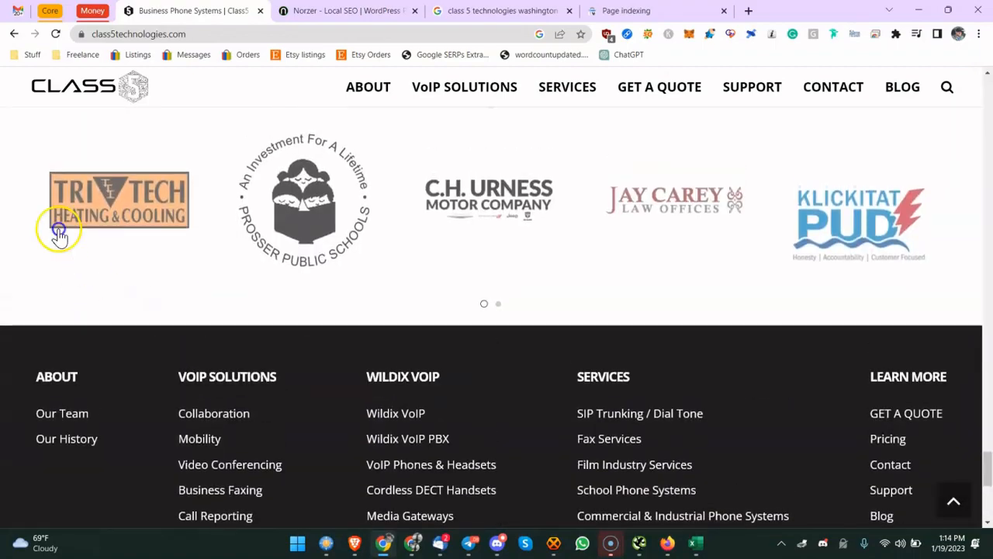
# Open the websites linked from the Tri Tech and C.H. Urness client logos, closing the C.H. Urness tab again
pyautogui.moveTo(124, 228); pyautogui.dragTo(594, 237)
pyautogui.click(594, 237)
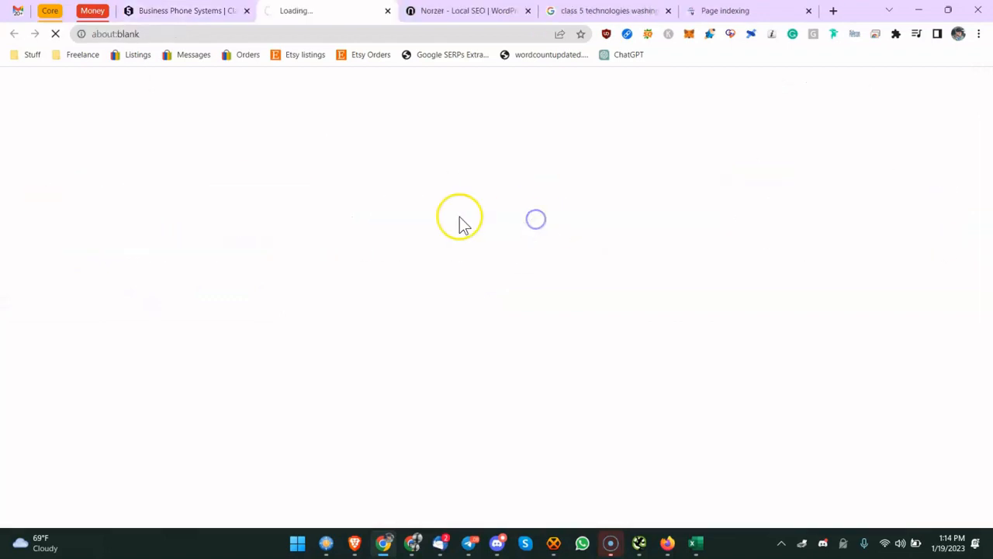
pyautogui.click(166, 11)
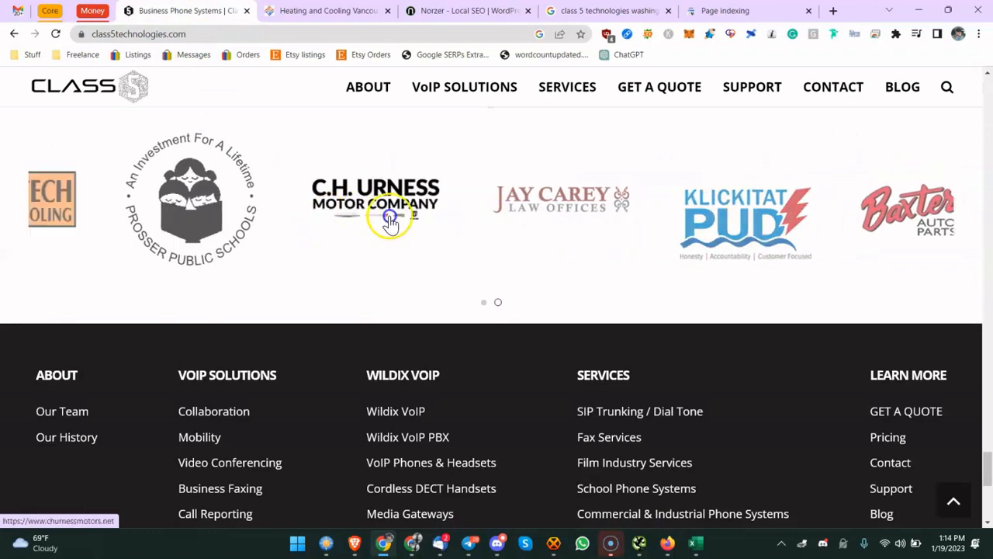
pyautogui.click(472, 213)
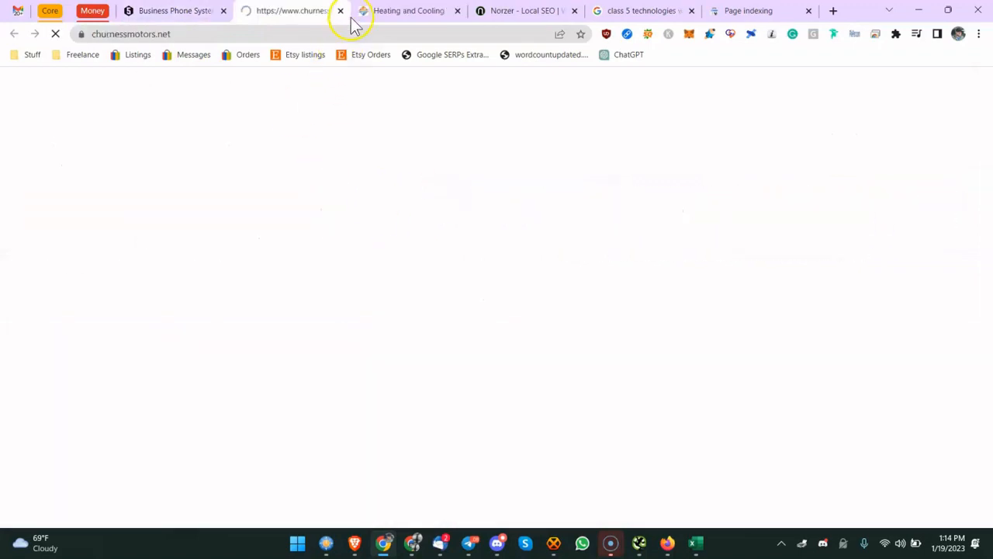
pyautogui.hotkey('ctrl', 'w')
# Examine the home page from Our Clients up through the partner logos and Unified Communications section for memberships and media mentions
pyautogui.scroll(6, 354, 284)
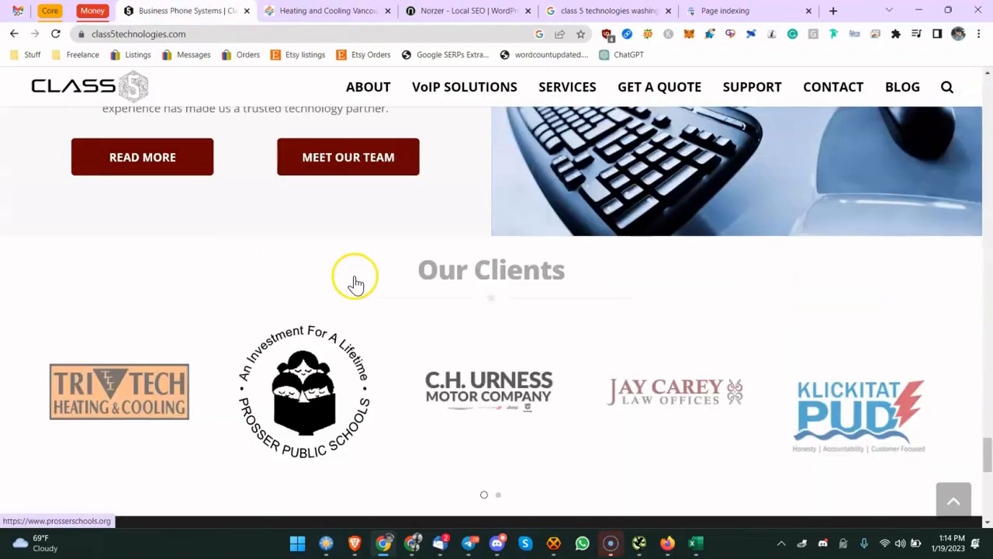
pyautogui.scroll(11, 399, 233)
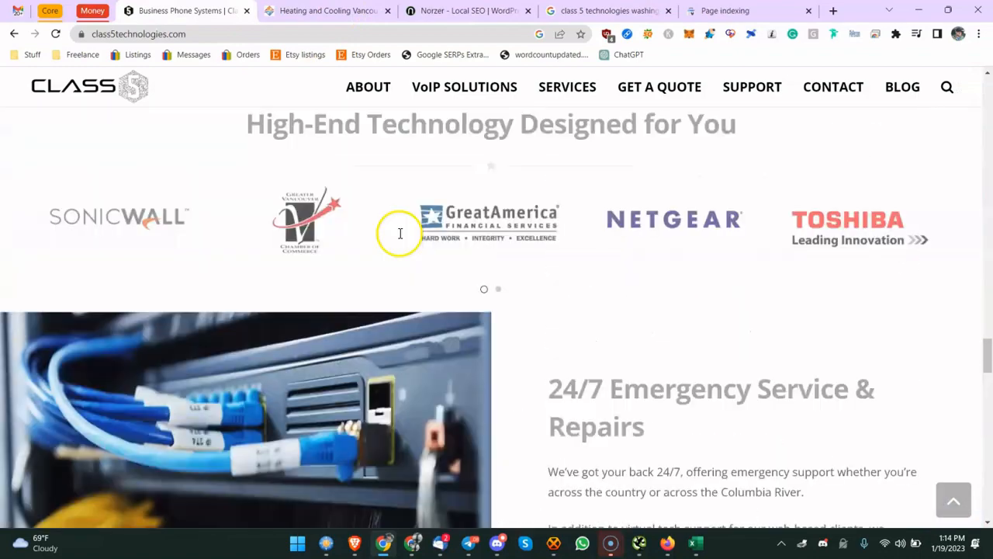
pyautogui.scroll(-5, 466, 350)
pyautogui.scroll(-6, 585, 457)
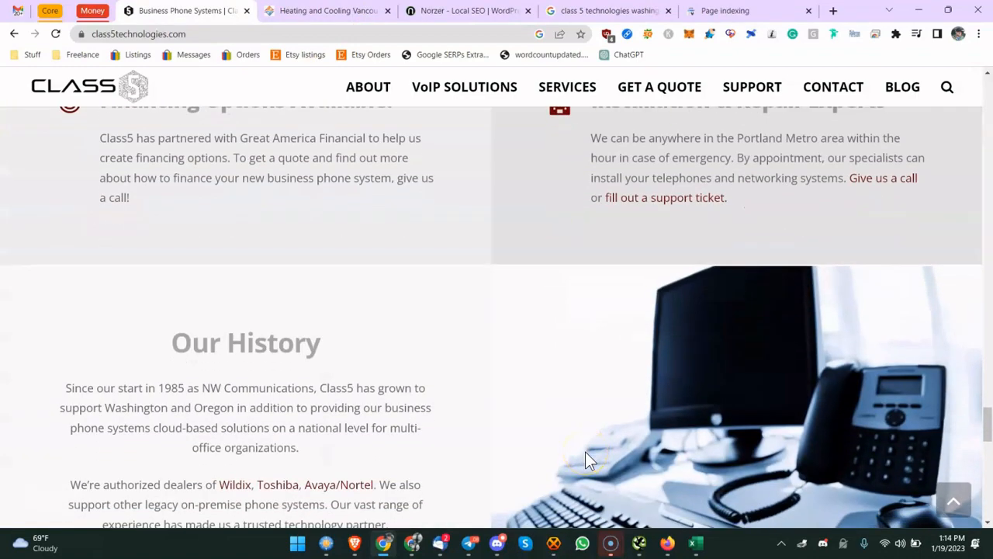
pyautogui.click(587, 453)
pyautogui.scroll(10, 572, 204)
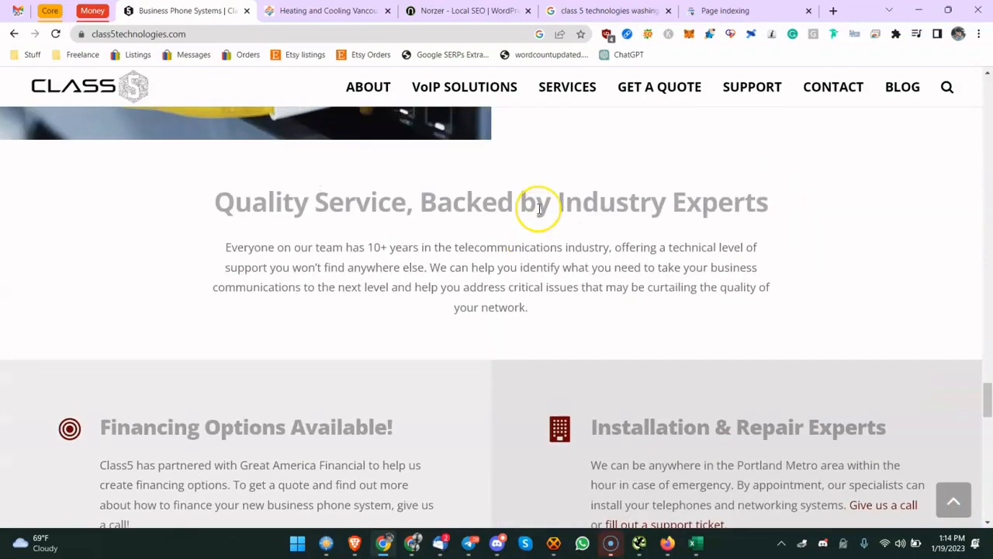
pyautogui.scroll(10, 536, 219)
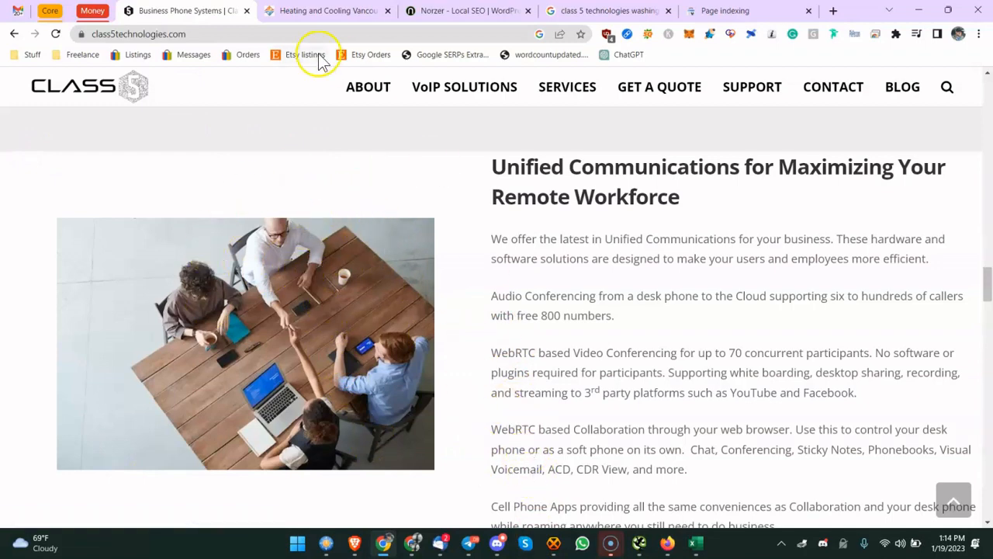
# Return to Excel and review the awards, Case studies and Testimonials items in rows 121 to 123
pyautogui.moveTo(377, 98)
pyautogui.moveTo(611, 544)
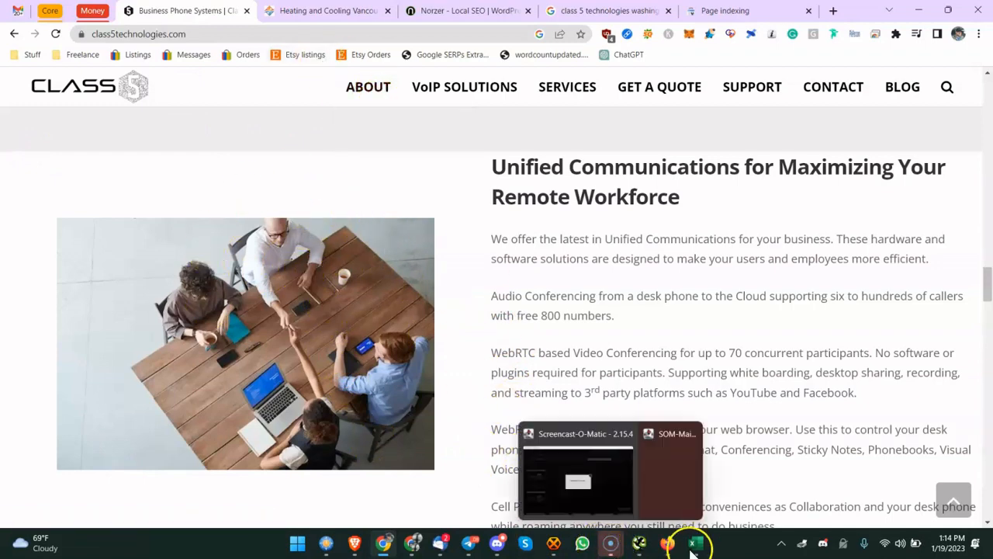
pyautogui.click(587, 489)
pyautogui.click(276, 339)
pyautogui.click(222, 293)
pyautogui.click(212, 330)
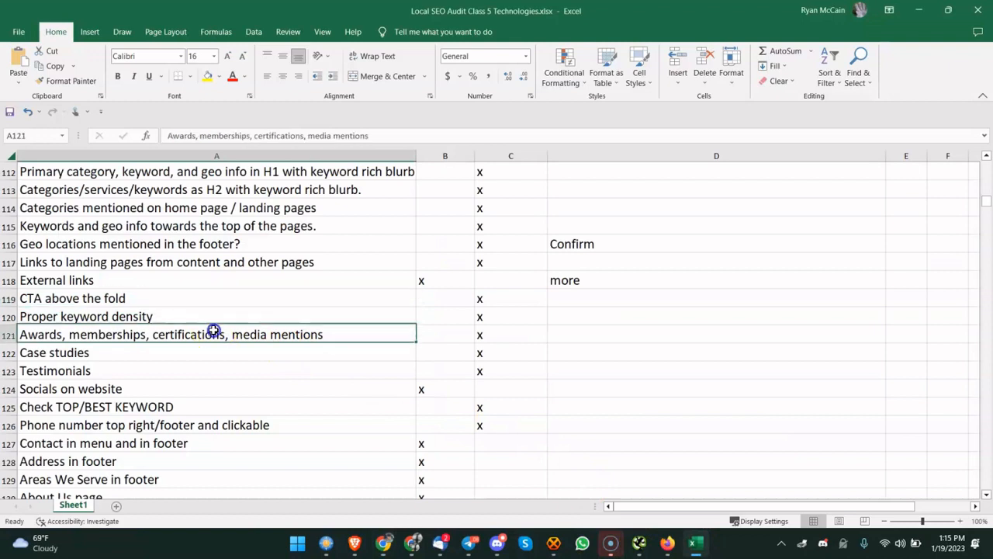
pyautogui.click(169, 348)
pyautogui.click(167, 373)
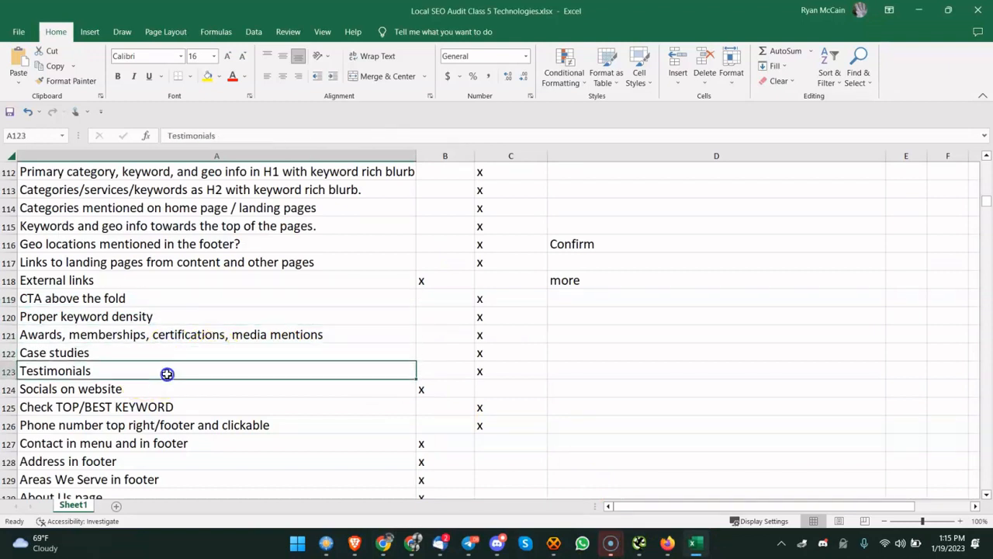
# Review the Socials on website, Check TOP/BEST KEYWORD and phone number items in rows 124 to 126
pyautogui.scroll(-2, 233, 353)
pyautogui.click(162, 281)
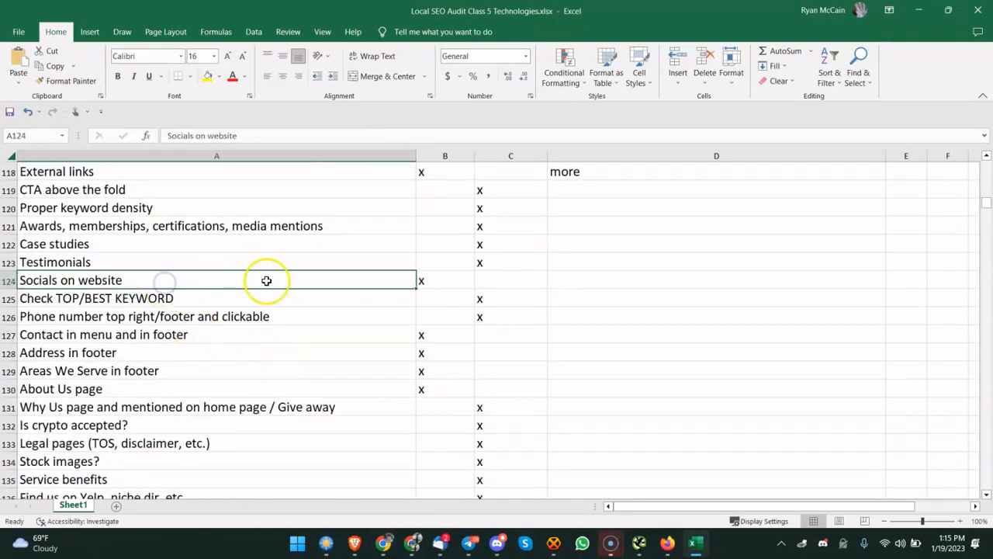
pyautogui.click(259, 310)
pyautogui.click(278, 299)
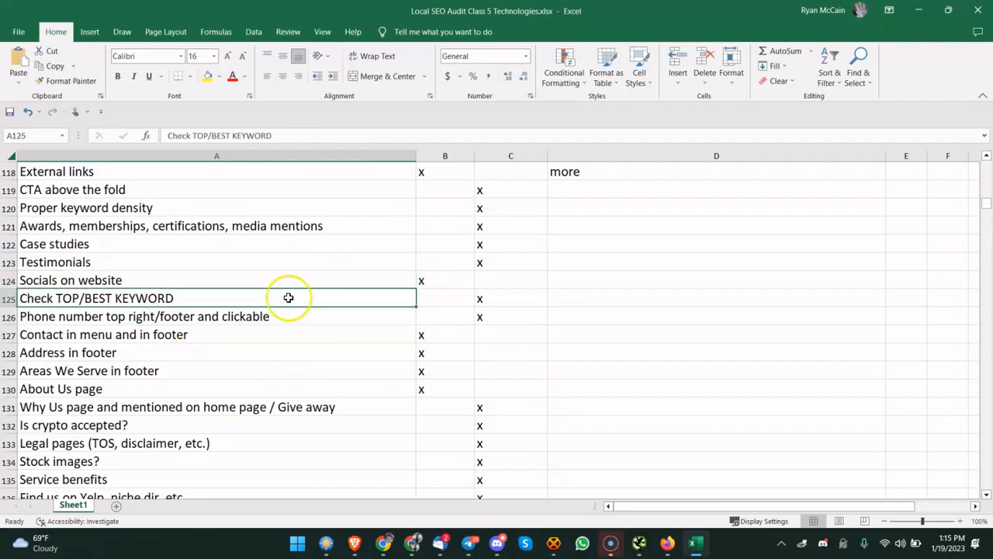
pyautogui.click(494, 298)
pyautogui.click(330, 297)
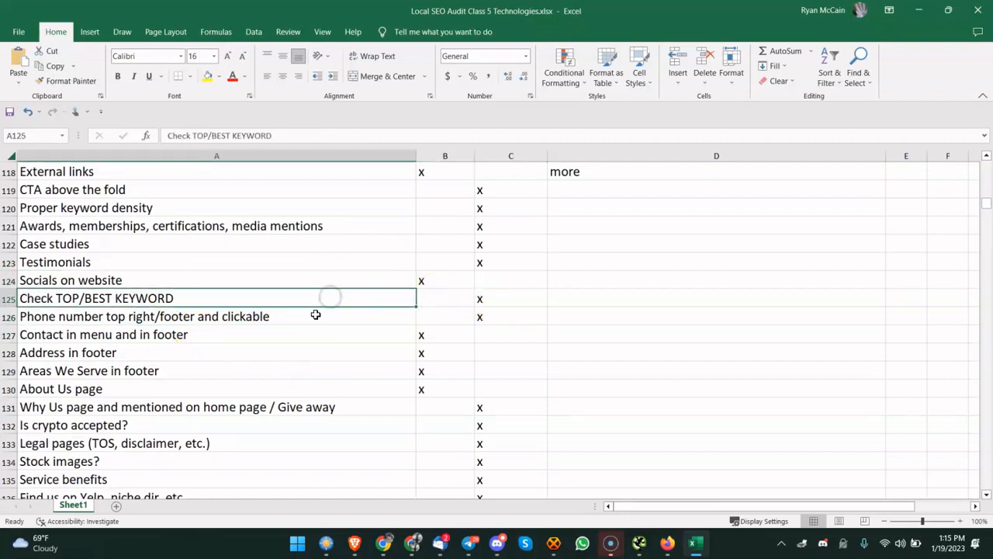
pyautogui.click(316, 314)
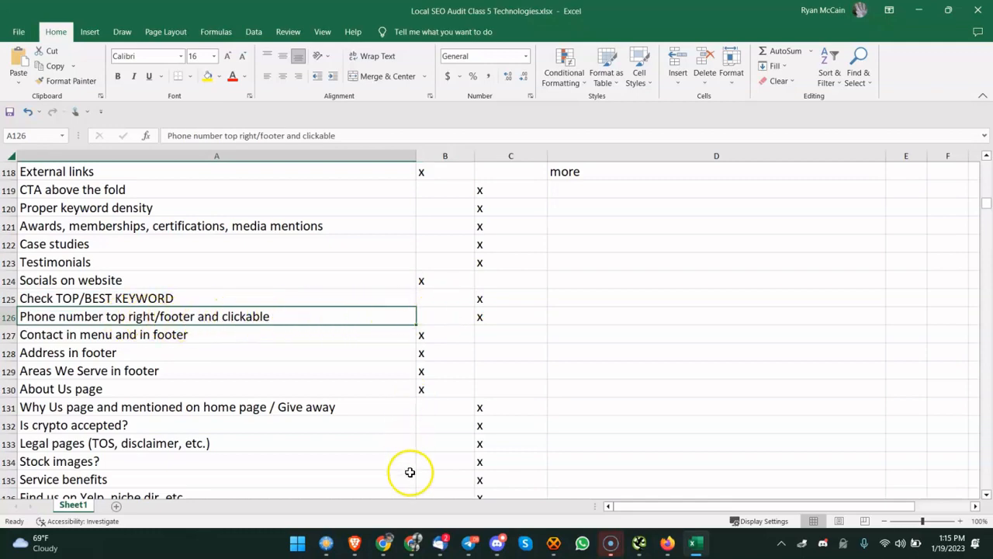
# Switch to Chrome and check where the phone number sits in the header of the Class5 home page
pyautogui.click(384, 542)
pyautogui.scroll(10, 287, 255)
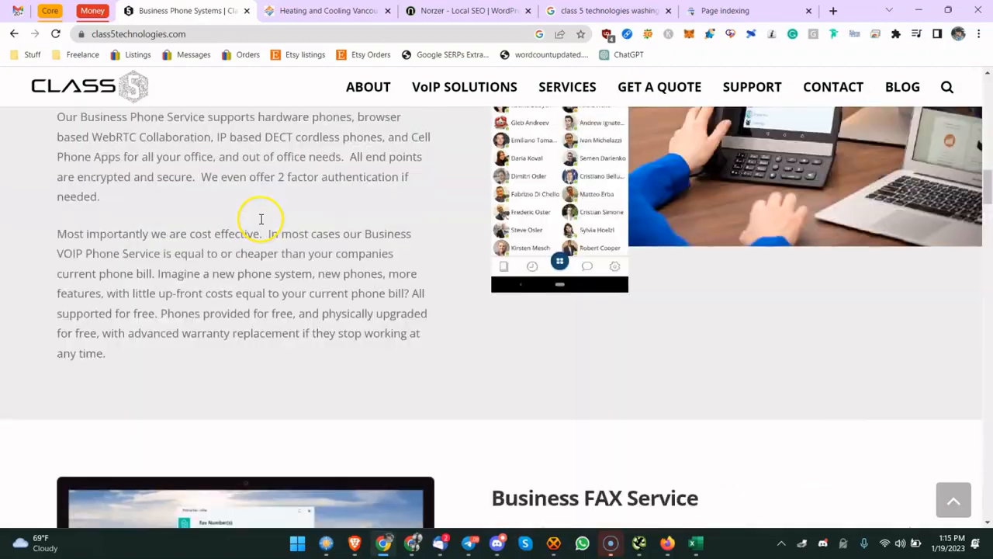
pyautogui.scroll(5, 262, 219)
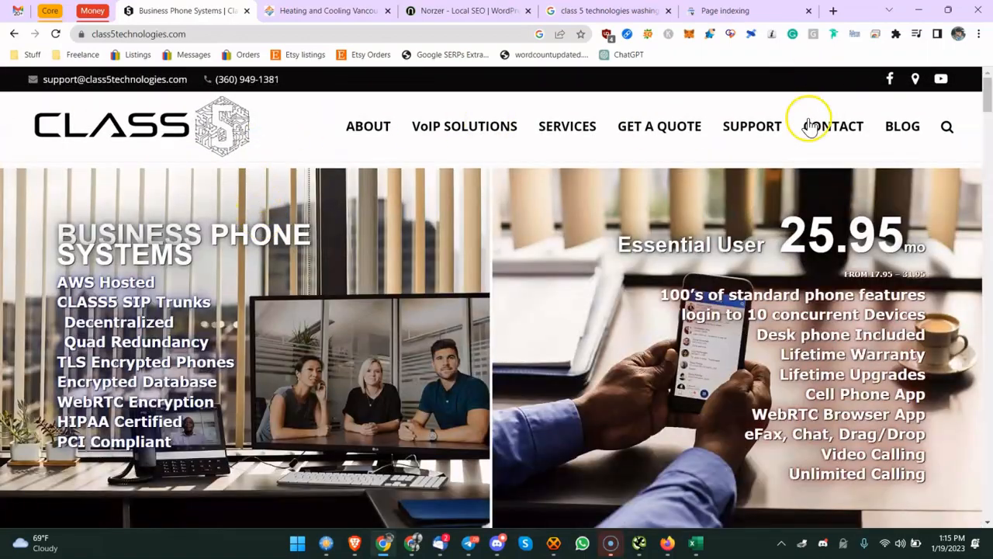
# Return to Excel and review rows 127 to 131, from Contact in menu and in footer through the Why Us page item
pyautogui.click(708, 545)
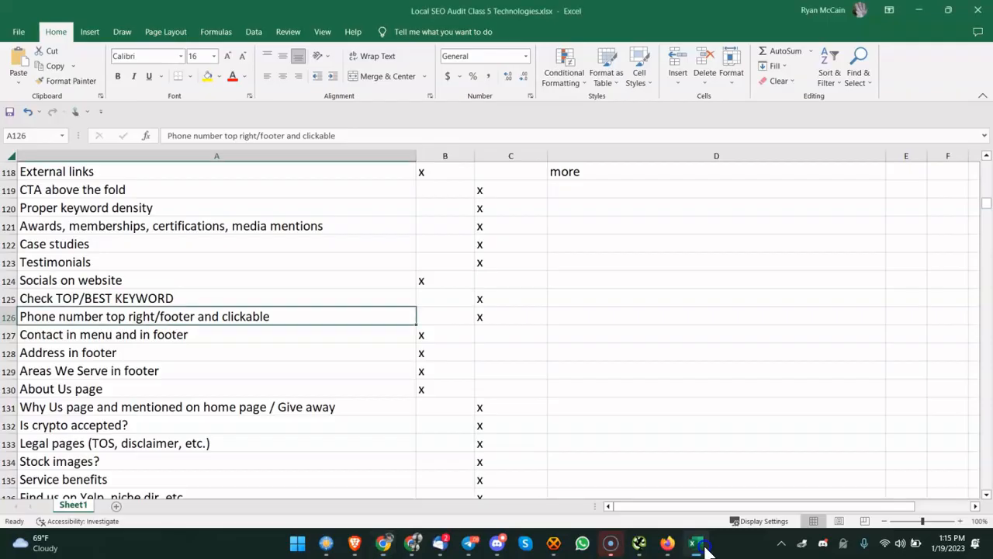
pyautogui.click(232, 349)
pyautogui.click(234, 333)
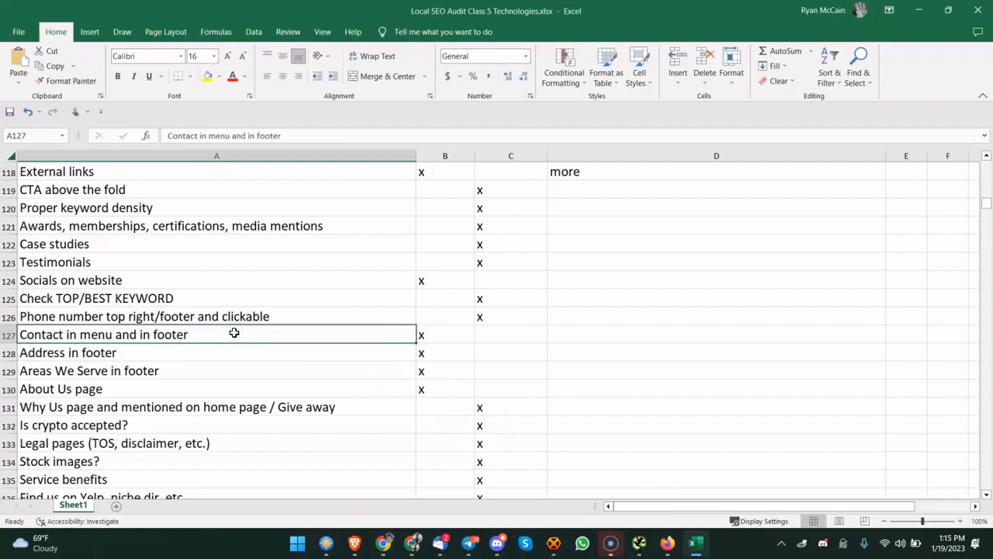
pyautogui.click(232, 350)
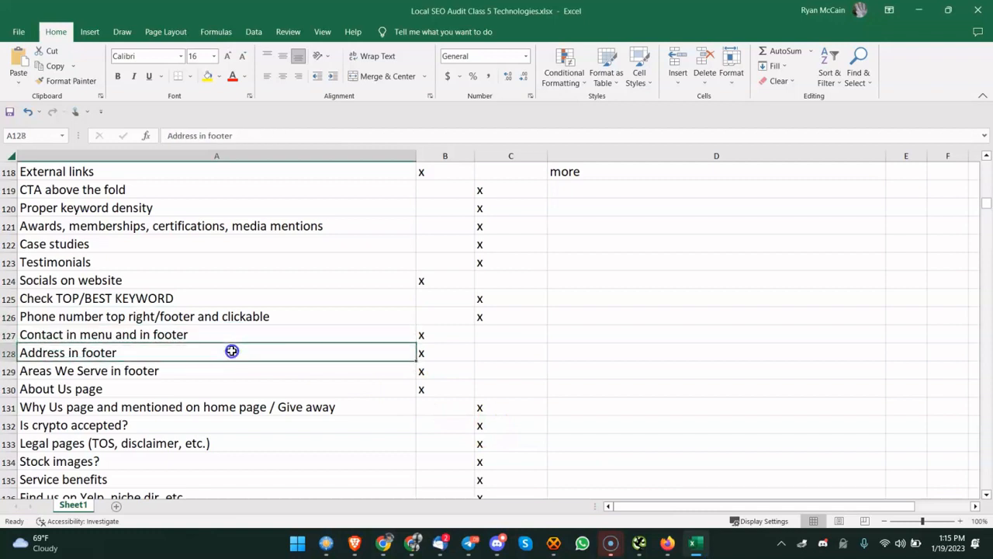
pyautogui.scroll(-1, 231, 350)
pyautogui.click(221, 315)
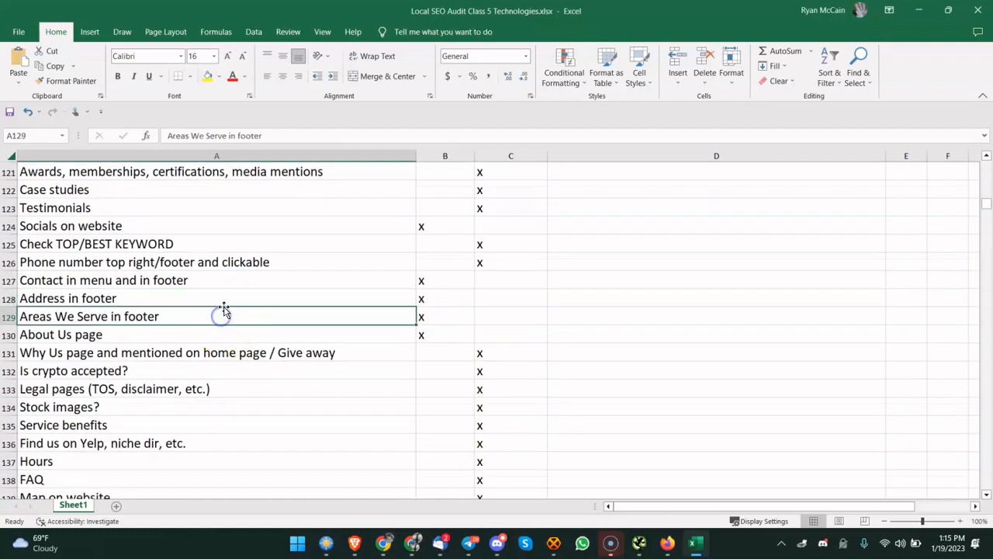
pyautogui.click(216, 332)
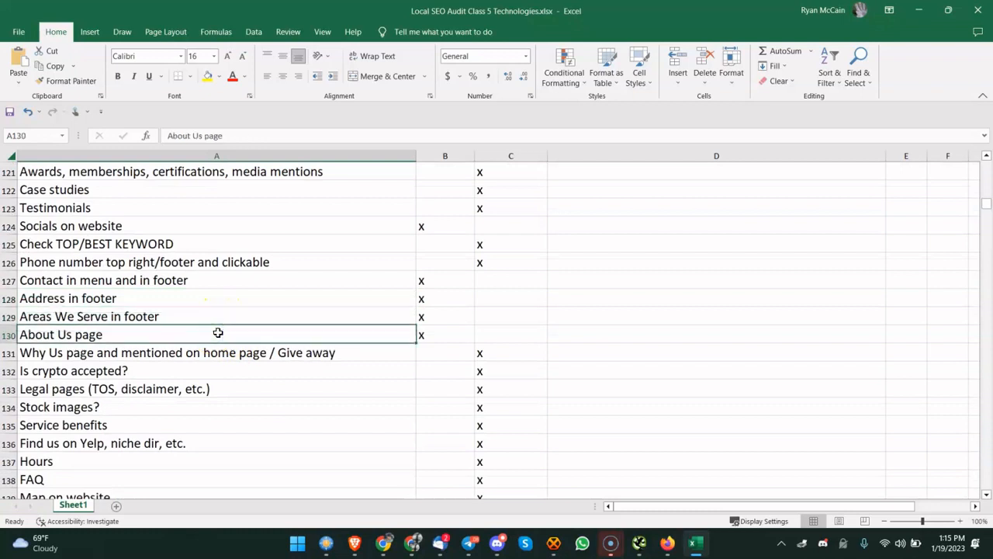
pyautogui.click(201, 354)
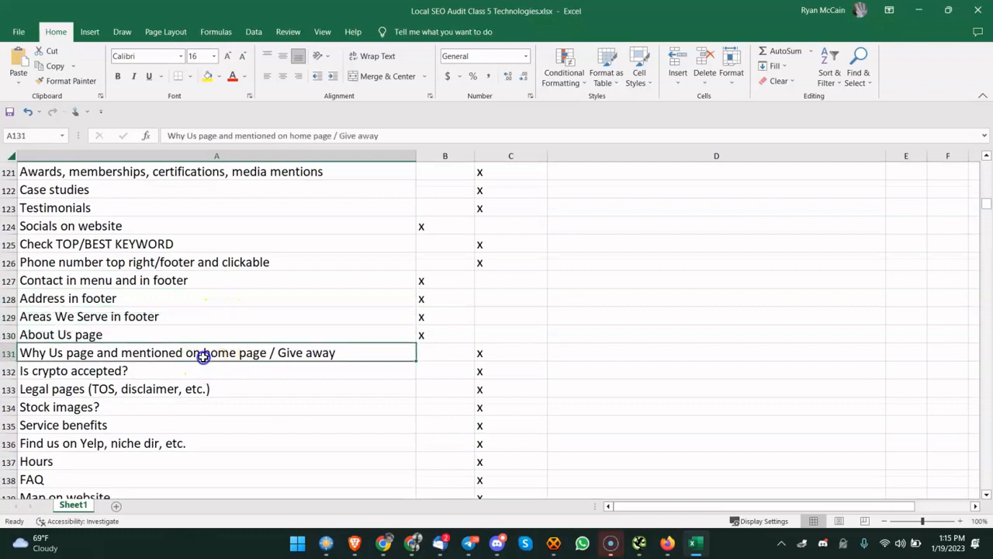
# Switch to Chrome and check the About menu and the upper home page sections for a Why Us page or mention
pyautogui.click(388, 545)
pyautogui.moveTo(366, 124)
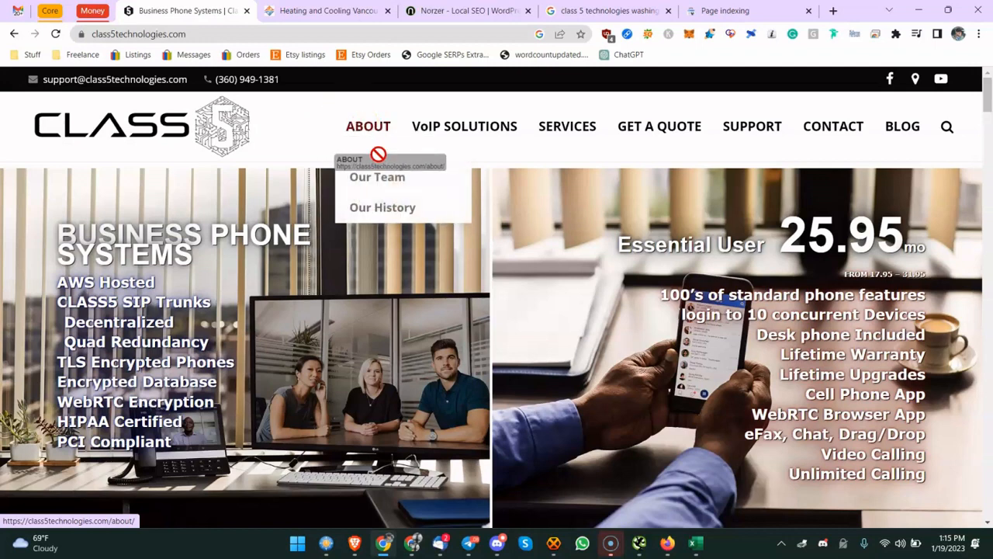
pyautogui.scroll(-2, 280, 295)
pyautogui.scroll(-3, 444, 399)
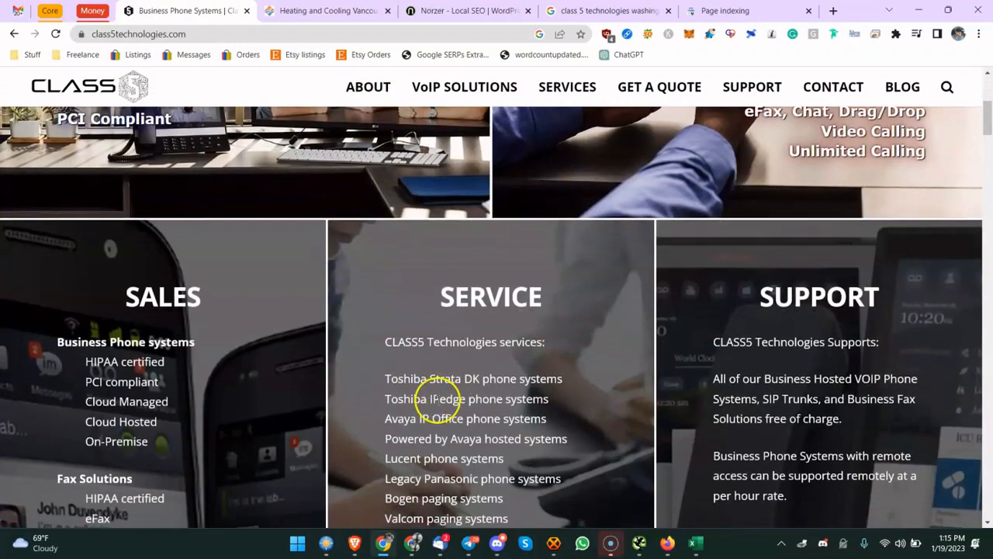
pyautogui.scroll(-5, 459, 381)
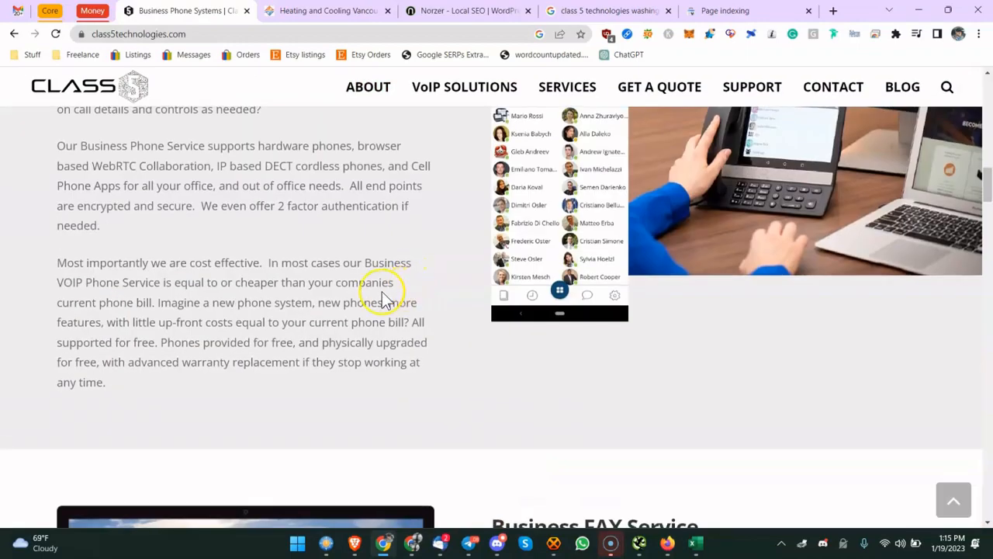
pyautogui.scroll(10, 381, 290)
pyautogui.scroll(4, 382, 295)
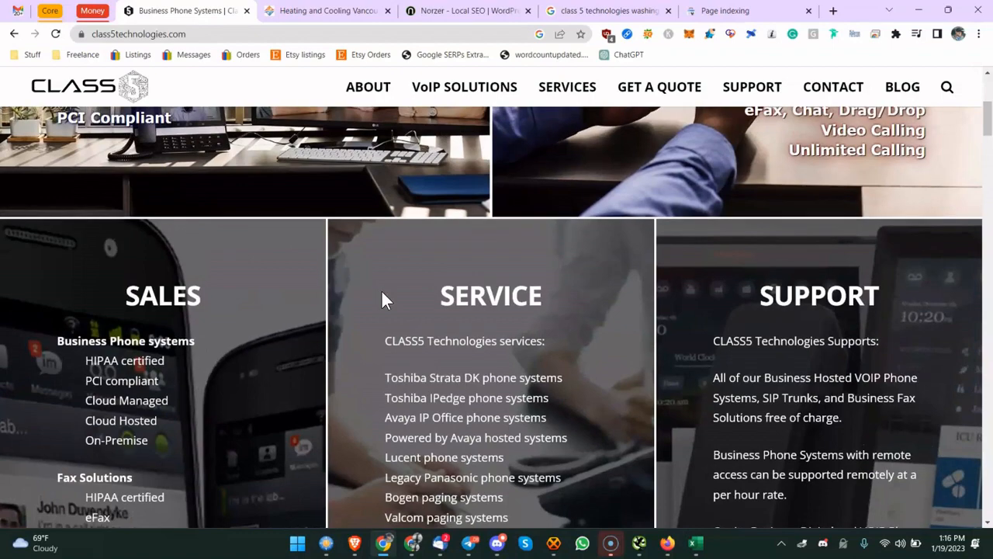
# Finish checking the home page's service sections, then return to Excel and review the crypto and legal pages items in rows 132 and 133
pyautogui.scroll(-4, 443, 255)
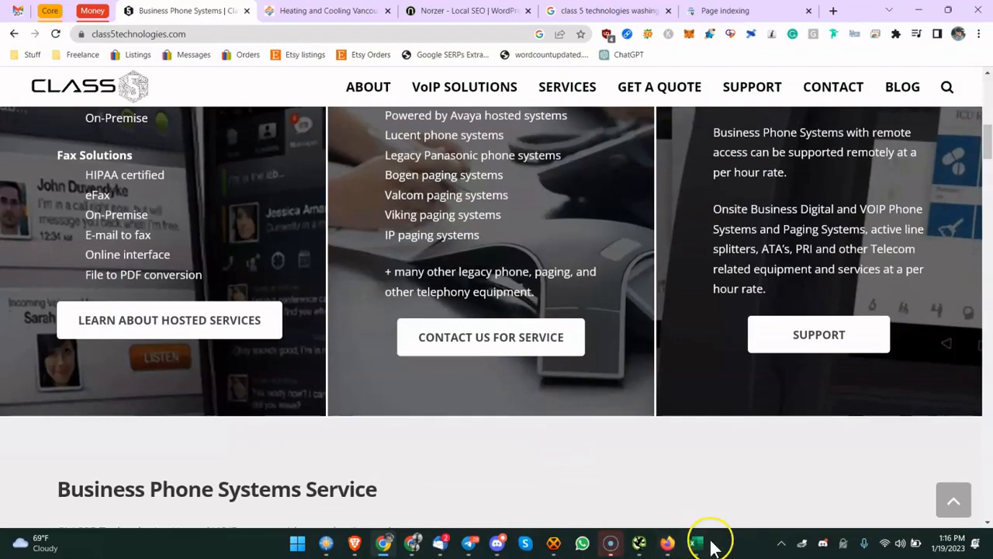
pyautogui.click(696, 543)
pyautogui.scroll(-2, 199, 355)
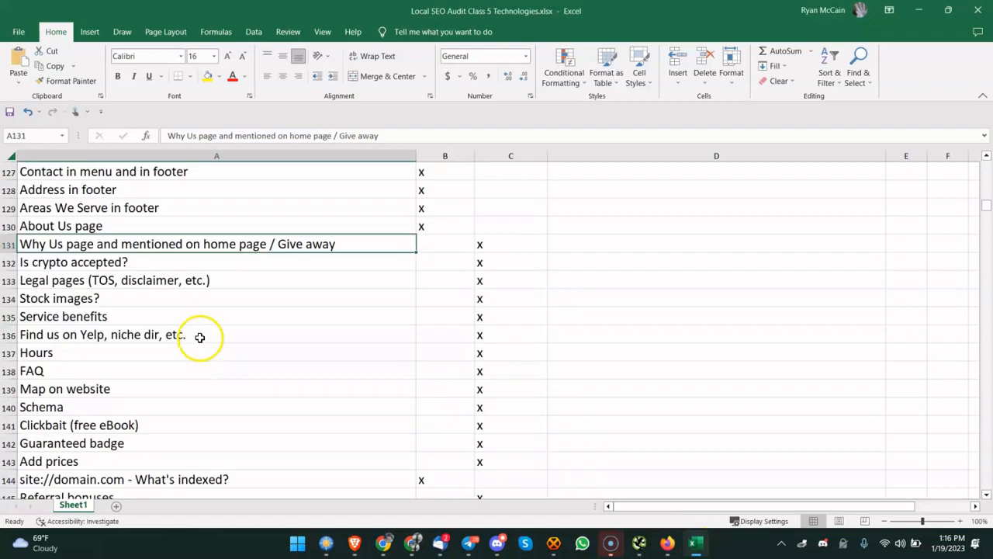
pyautogui.click(231, 265)
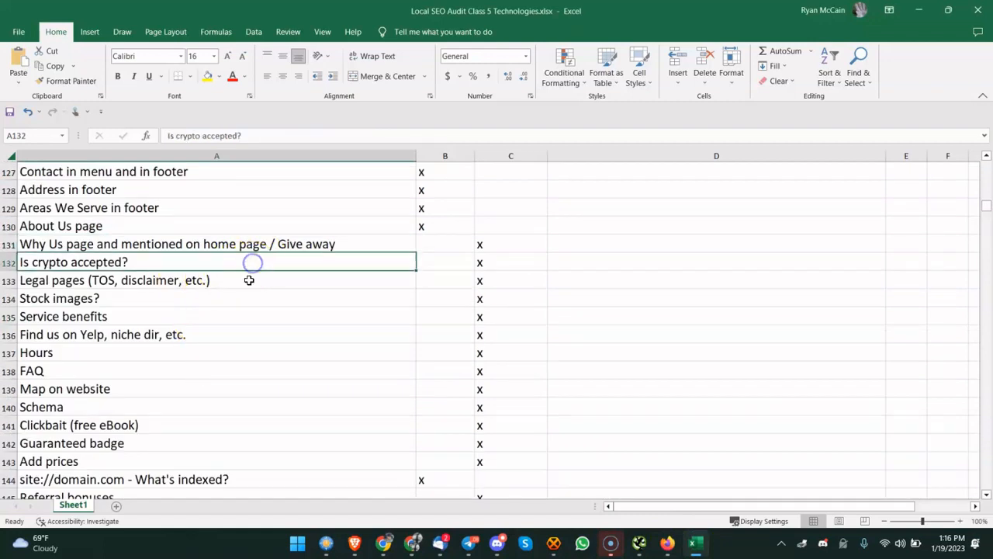
pyautogui.click(250, 280)
pyautogui.click(269, 262)
pyautogui.click(255, 280)
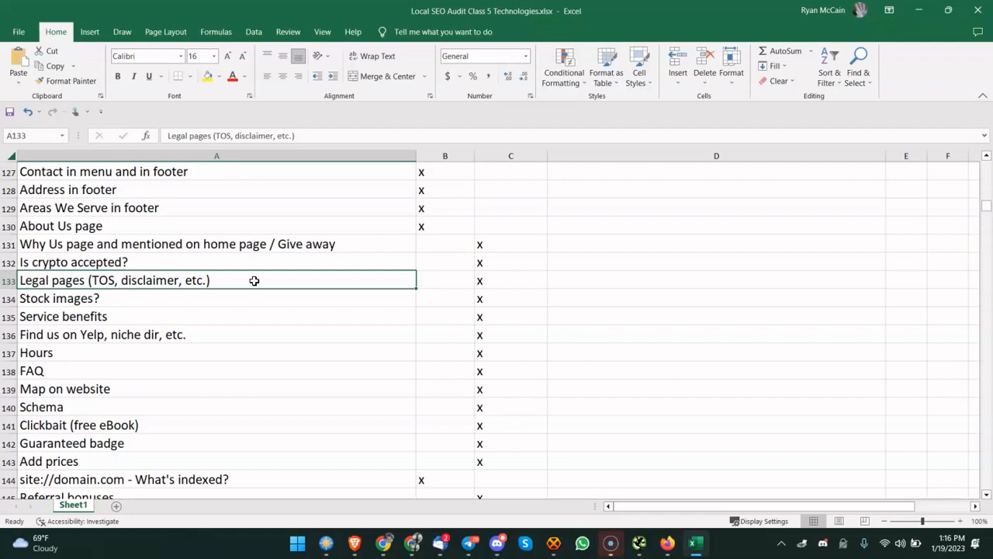
pyautogui.click(275, 263)
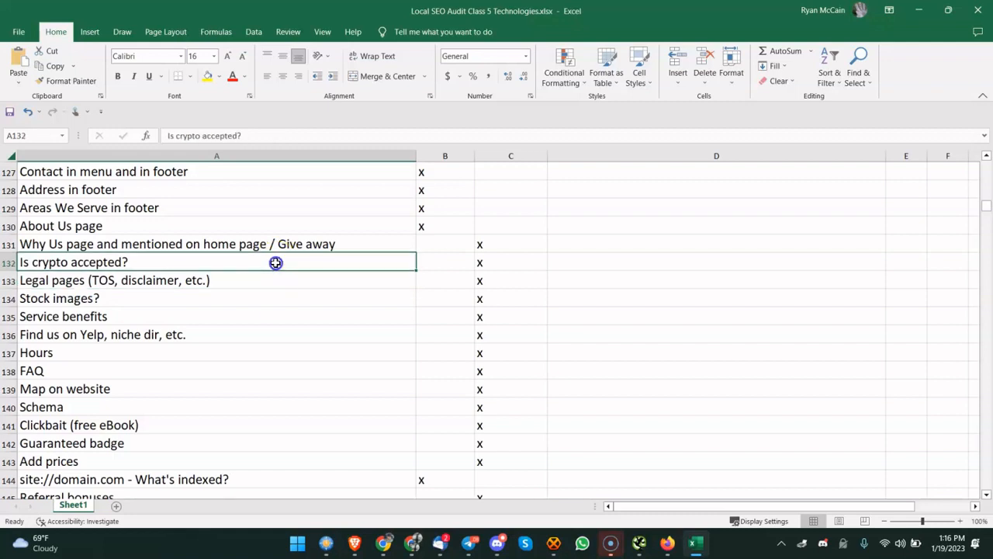
pyautogui.click(265, 286)
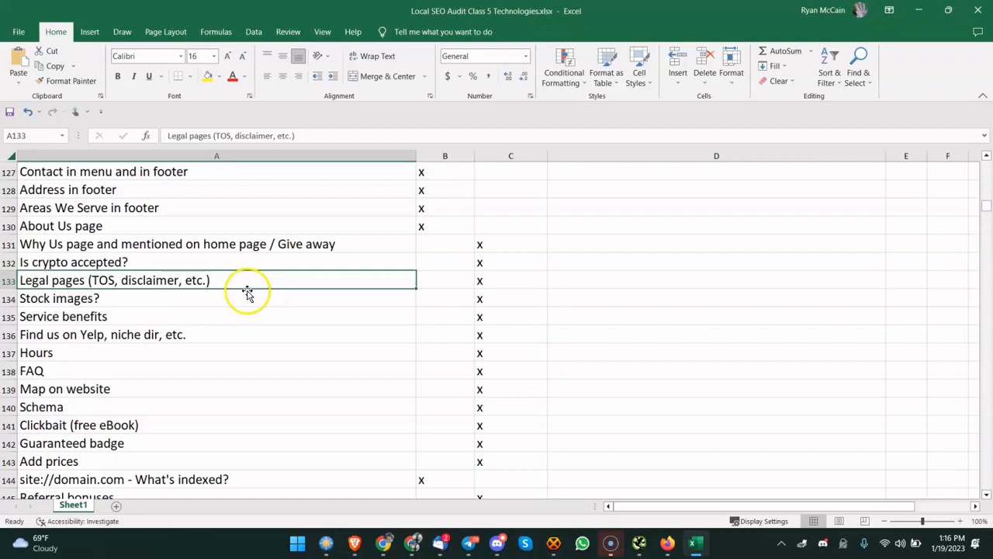
# Review rows 134 to 136: Stock images, Service benefits, and Find us on Yelp and niche directories
pyautogui.click(223, 299)
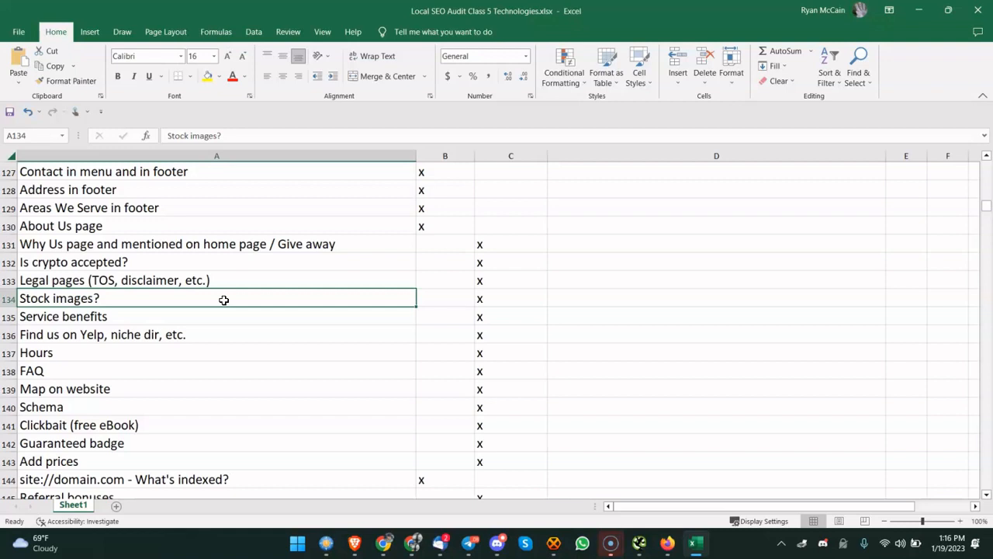
pyautogui.click(154, 311)
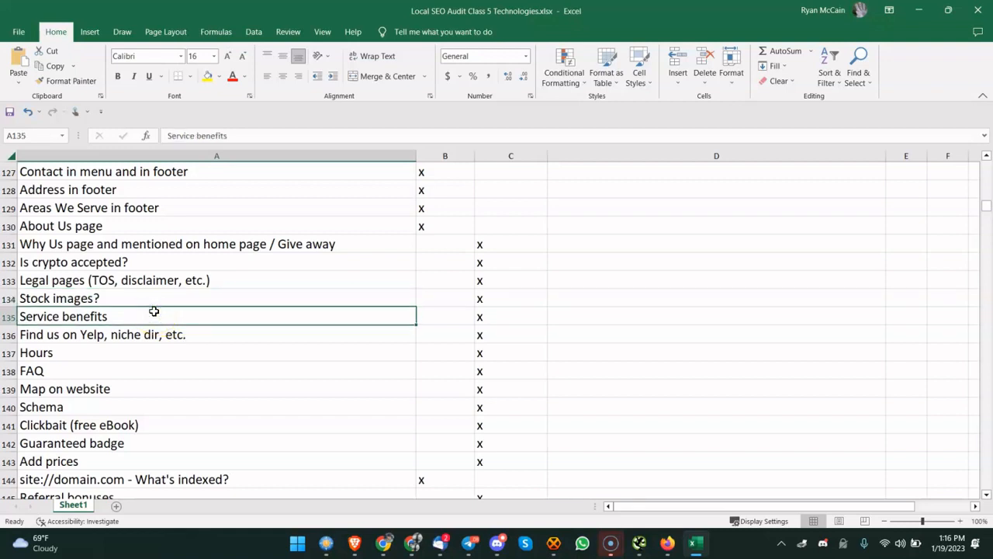
pyautogui.click(257, 300)
pyautogui.click(228, 326)
pyautogui.click(230, 316)
pyautogui.click(211, 334)
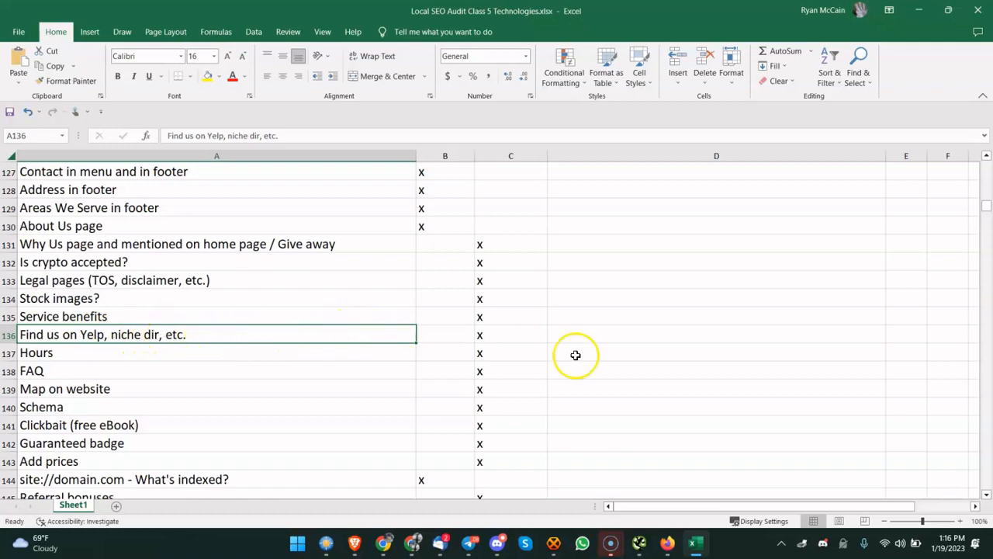
# Review rows 137 to 141, from Hours and FAQ through Map on website, Schema and Clickbait (free eBook)
pyautogui.click(145, 355)
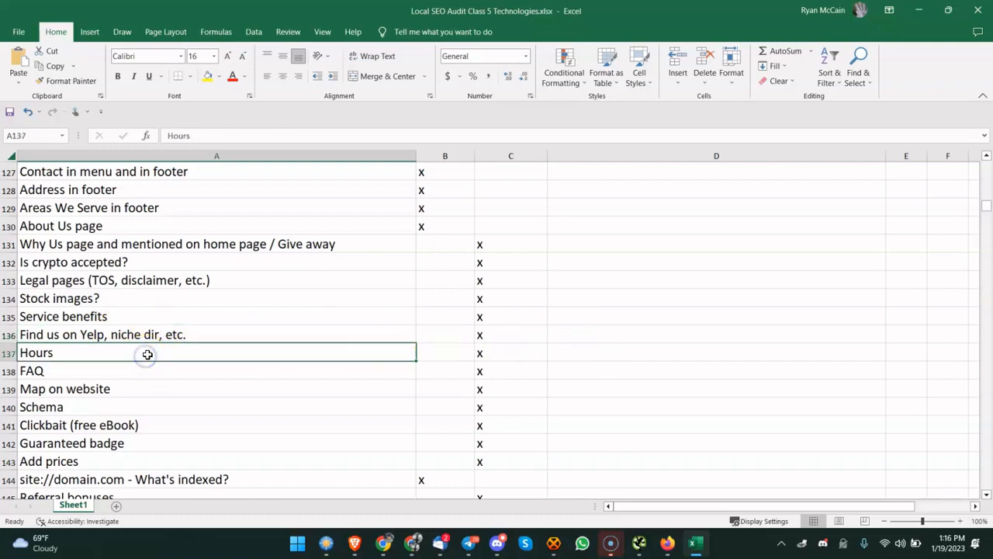
pyautogui.scroll(1, 128, 232)
pyautogui.scroll(-3, 136, 240)
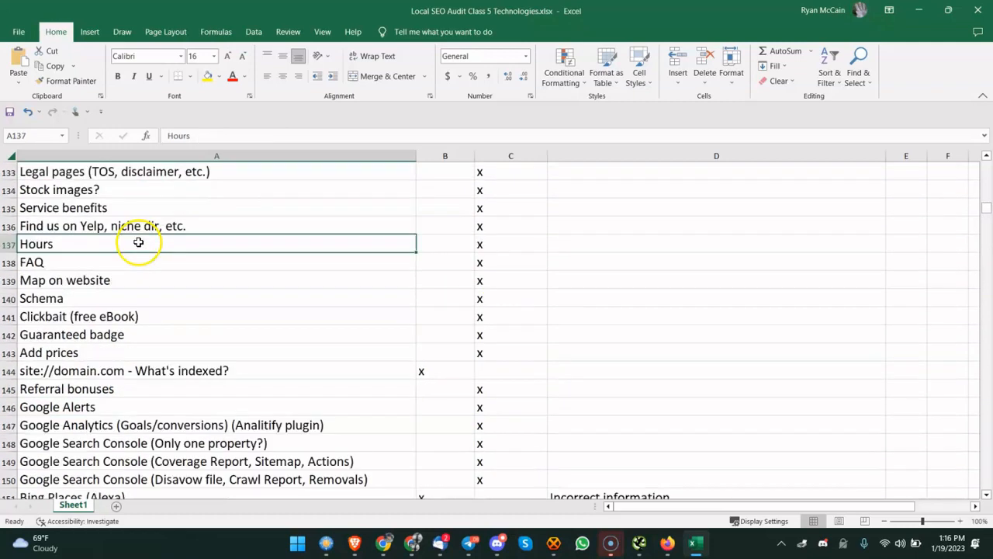
pyautogui.click(92, 257)
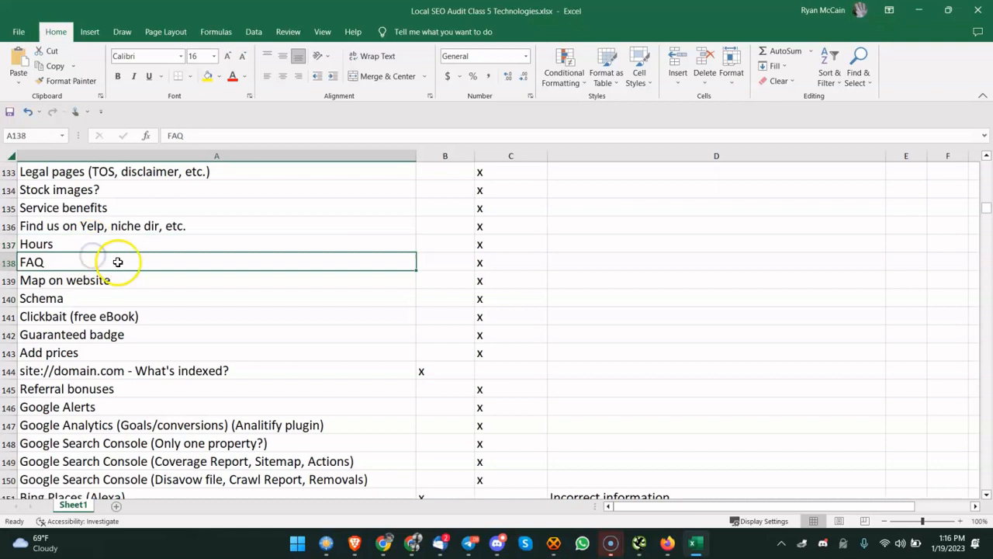
pyautogui.click(111, 277)
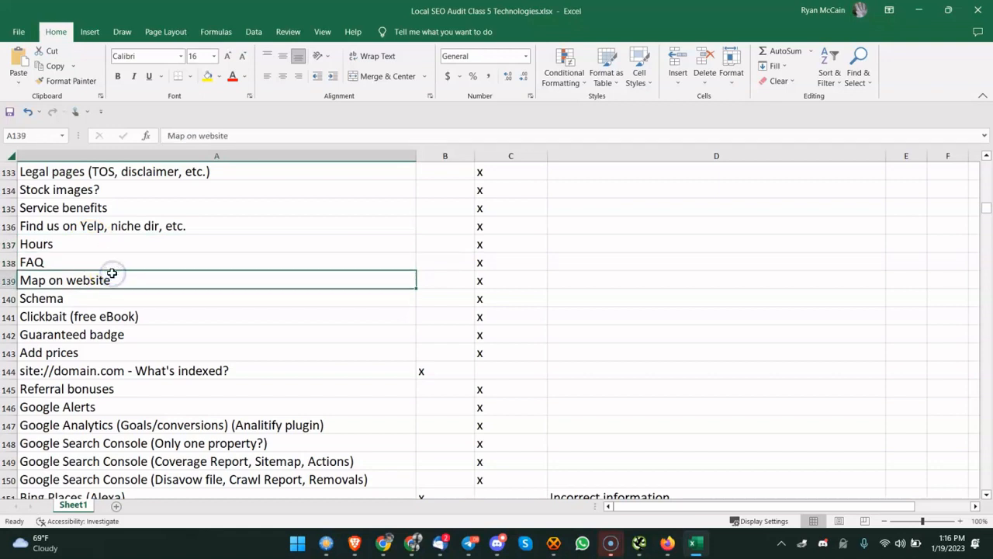
pyautogui.scroll(-1, 113, 272)
pyautogui.click(119, 239)
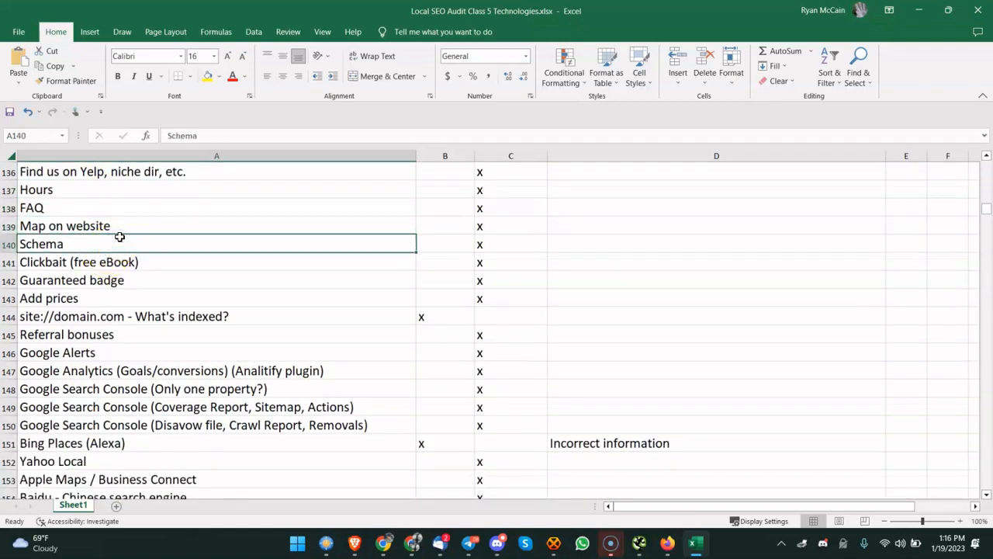
pyautogui.click(128, 263)
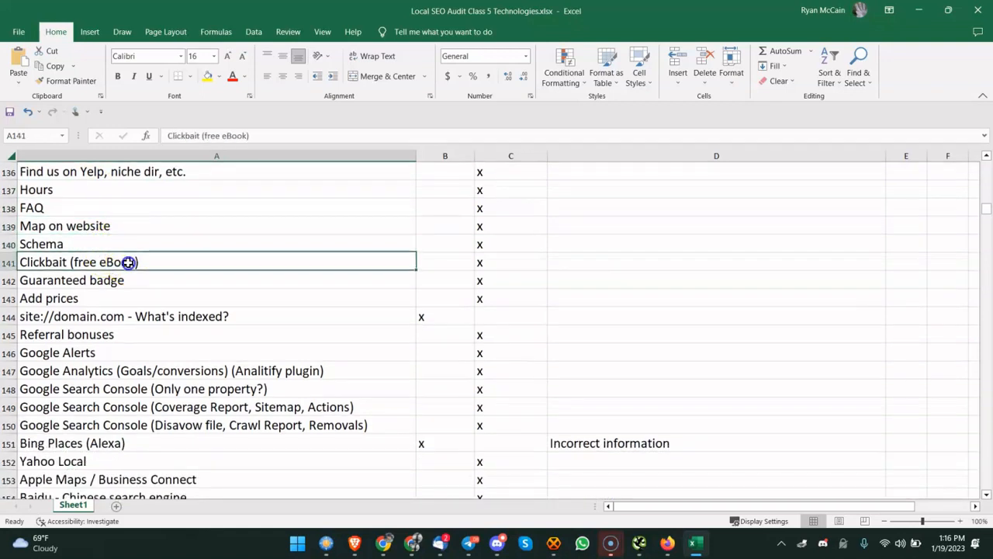
# Add the note "prob not needed" in column D for the Guaranteed badge item in row 142
pyautogui.scroll(-1, 172, 257)
pyautogui.click(174, 232)
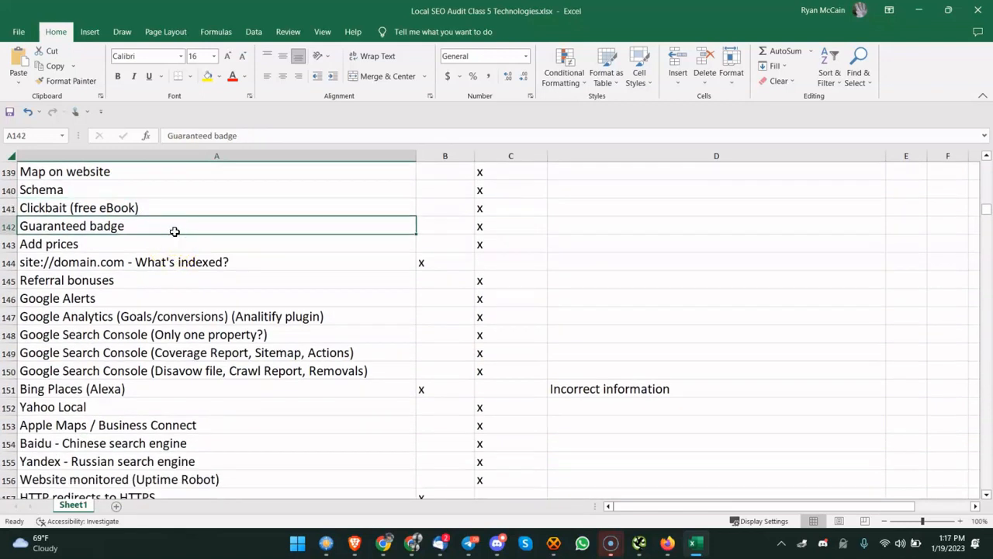
pyautogui.click(462, 224)
pyautogui.click(604, 229)
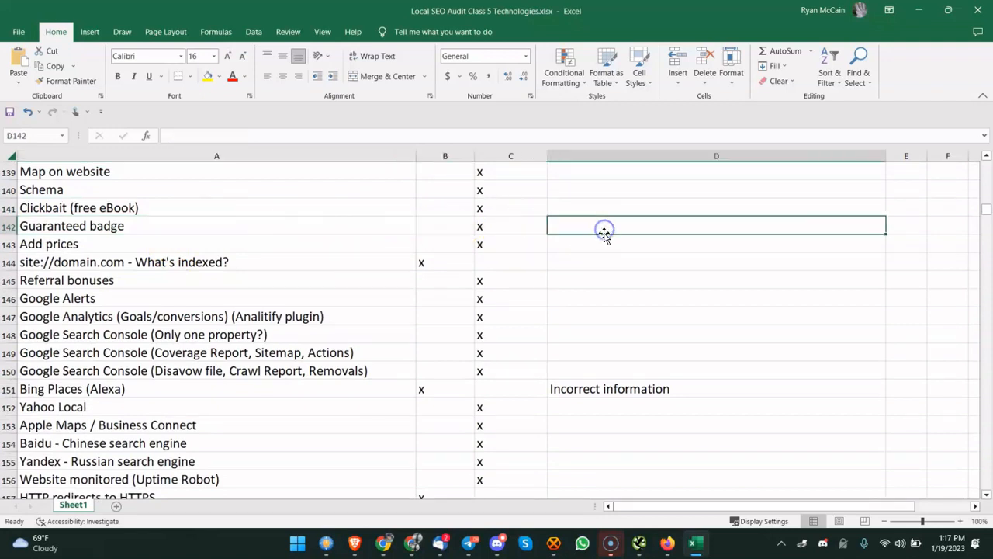
pyautogui.write('prob not needed')
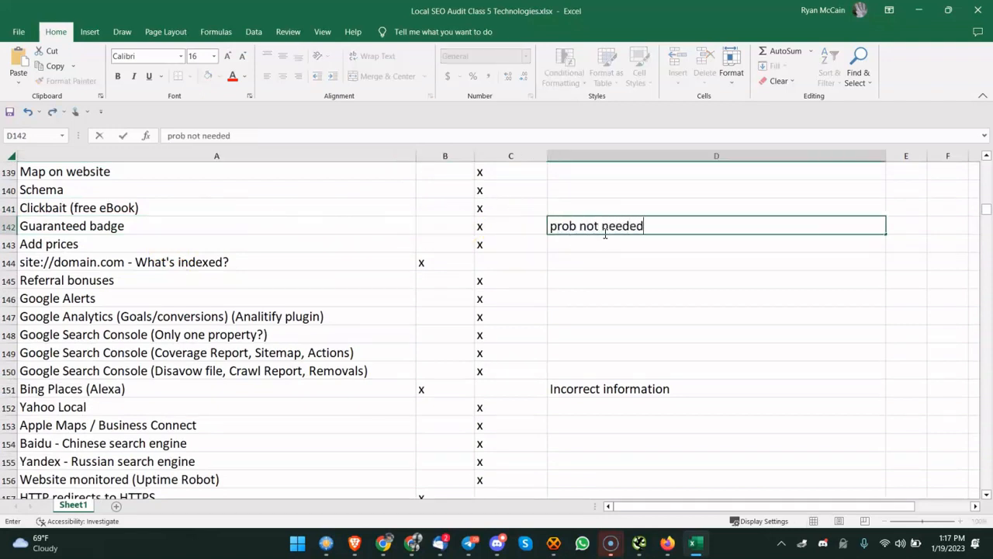
pyautogui.click(236, 227)
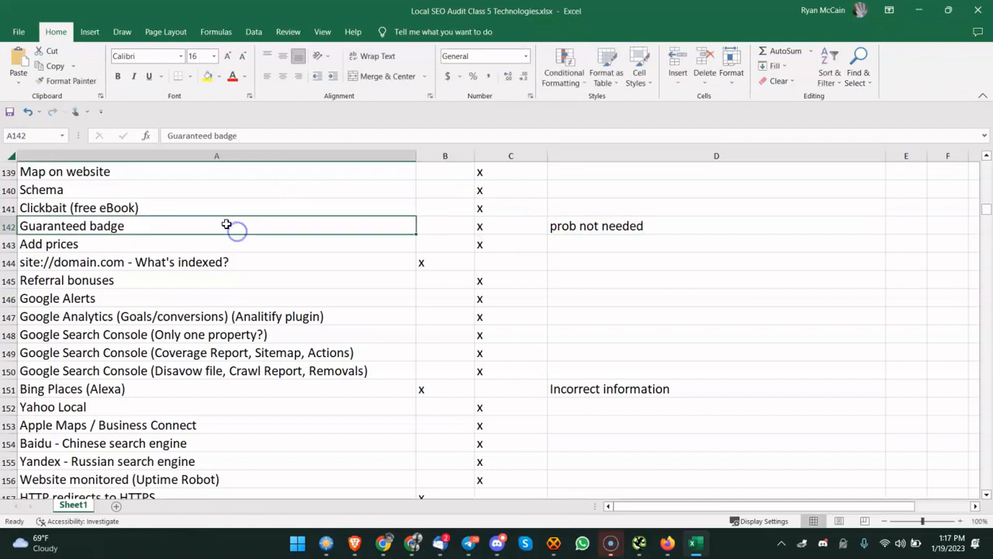
# Add the note "prob not needed" in column D for the Add prices item in row 143
pyautogui.click(231, 250)
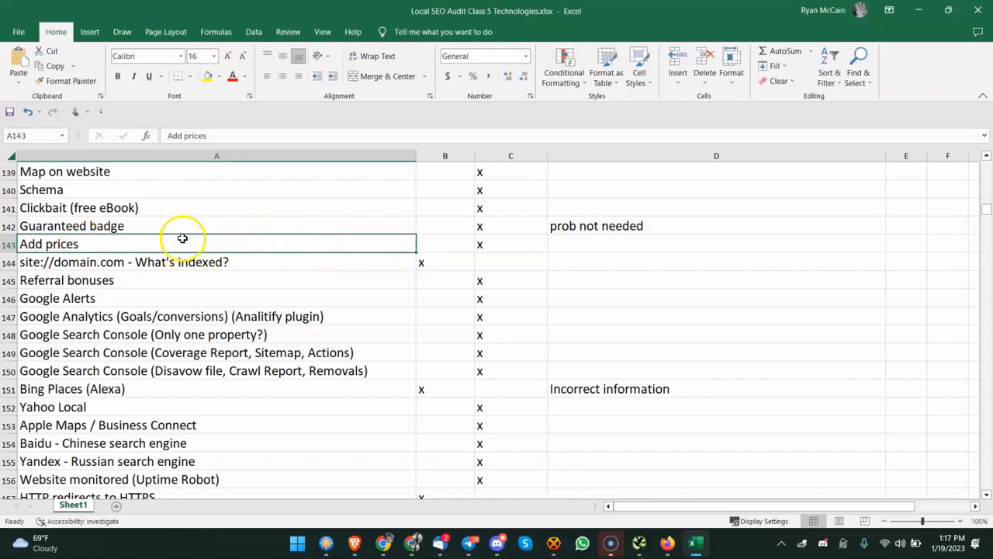
pyautogui.click(603, 245)
pyautogui.write('p')
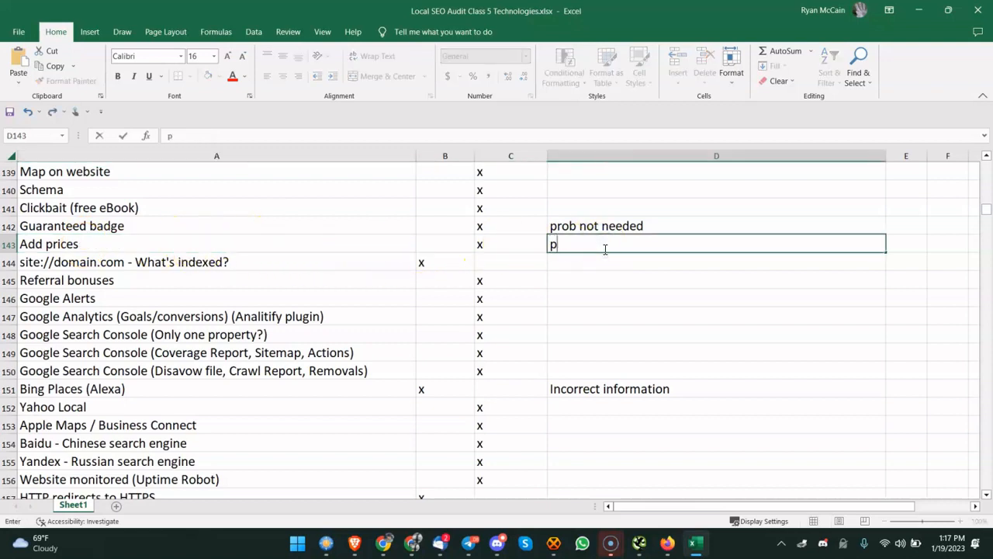
pyautogui.write('rob not needed')
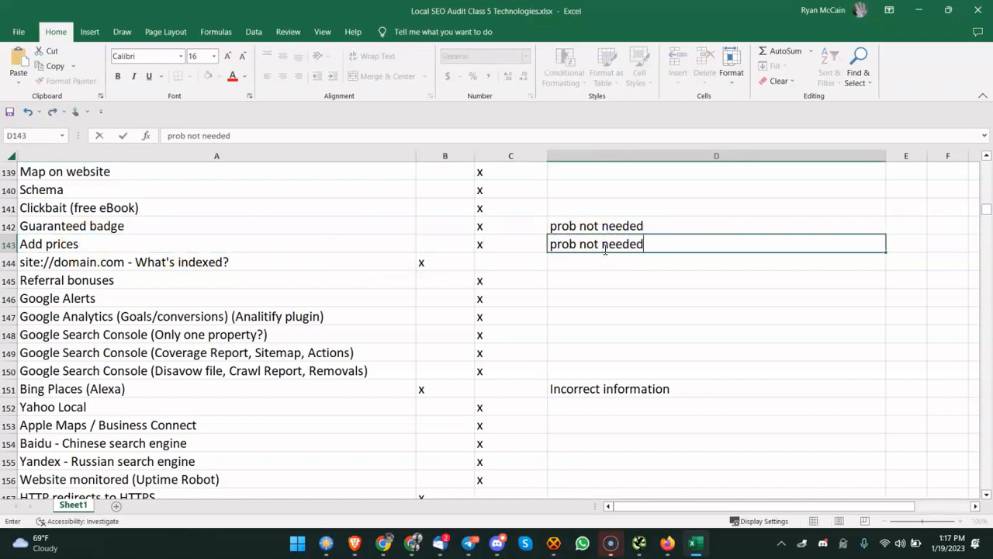
pyautogui.click(292, 263)
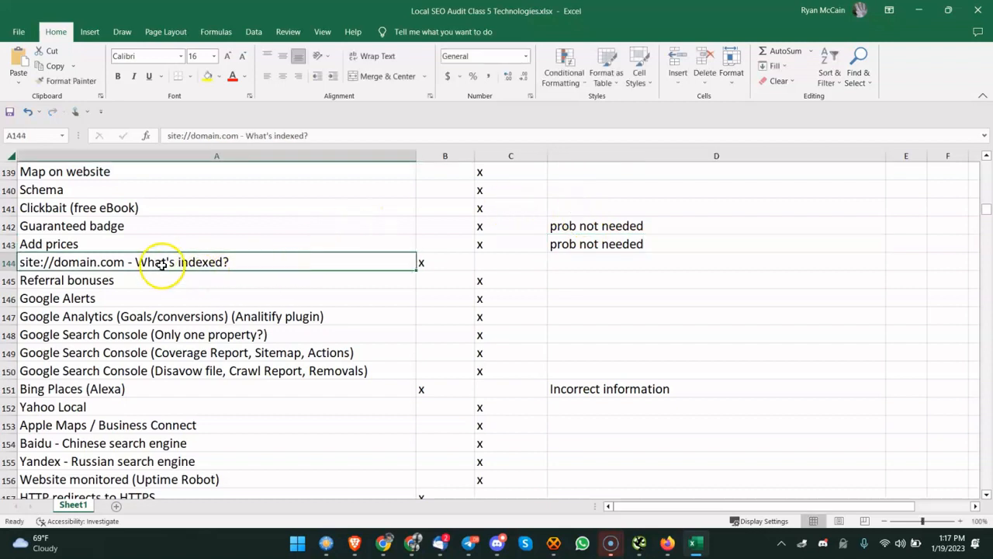
# Review the site://domain.com indexing item in row 144 and the Referral bonuses item in row 145
pyautogui.click(323, 296)
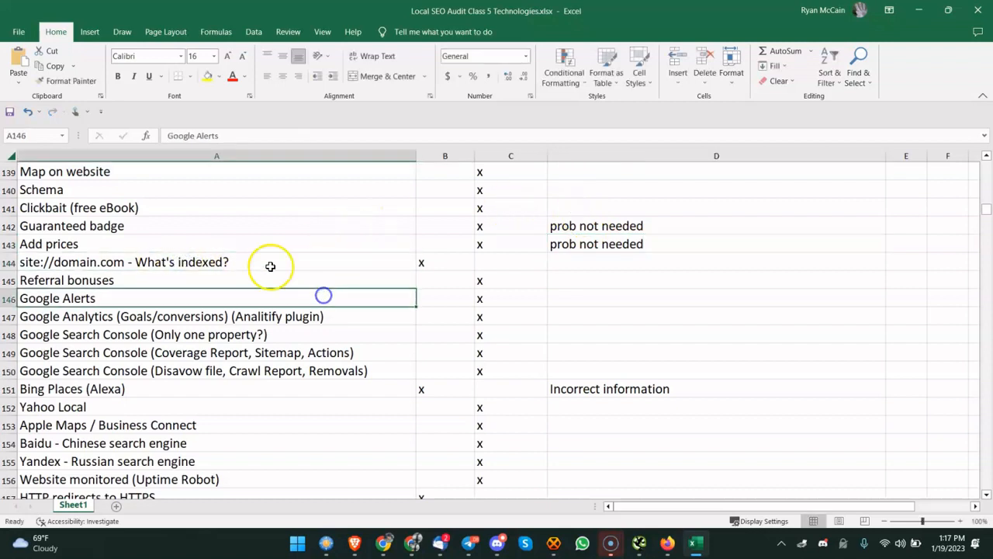
pyautogui.click(258, 263)
pyautogui.click(211, 282)
pyautogui.scroll(-1, 202, 268)
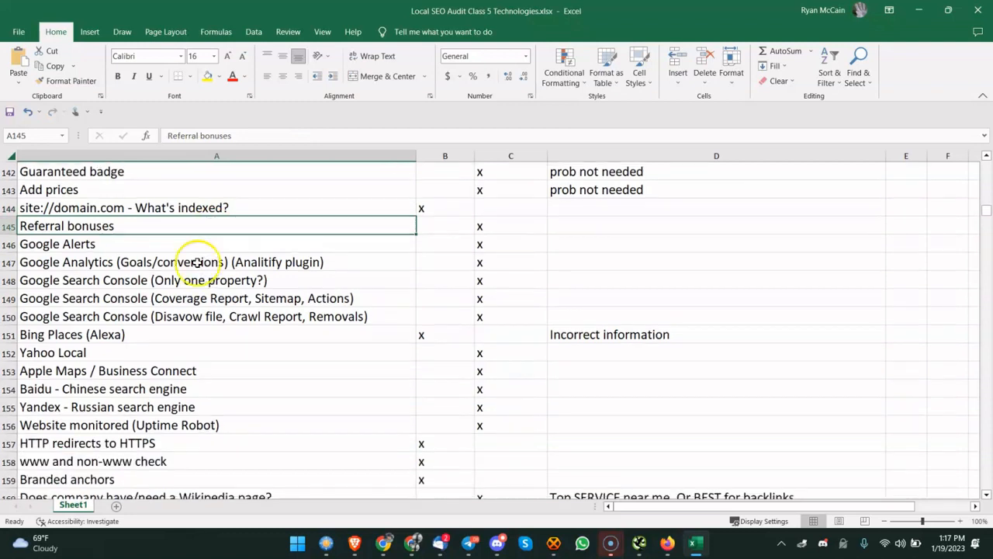
pyautogui.click(581, 221)
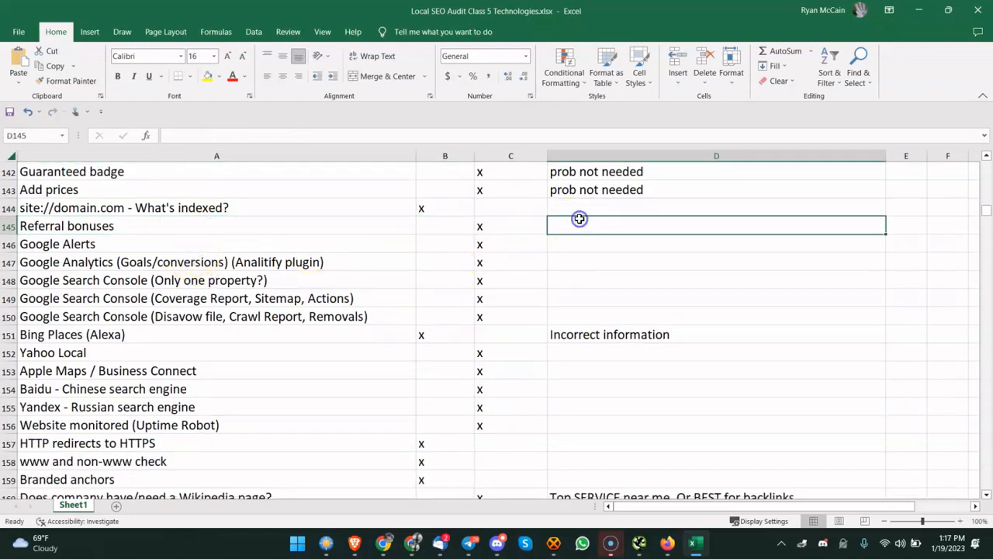
# Review rows 146 to 149, covering Google Alerts, Google Analytics and the Google Search Console items
pyautogui.click(136, 246)
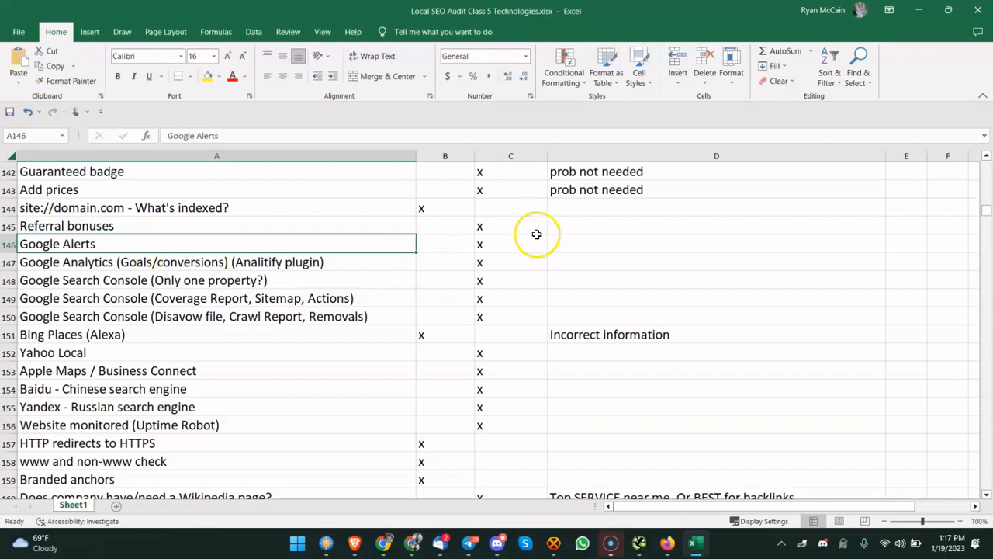
pyautogui.moveTo(122, 263); pyautogui.dragTo(124, 281)
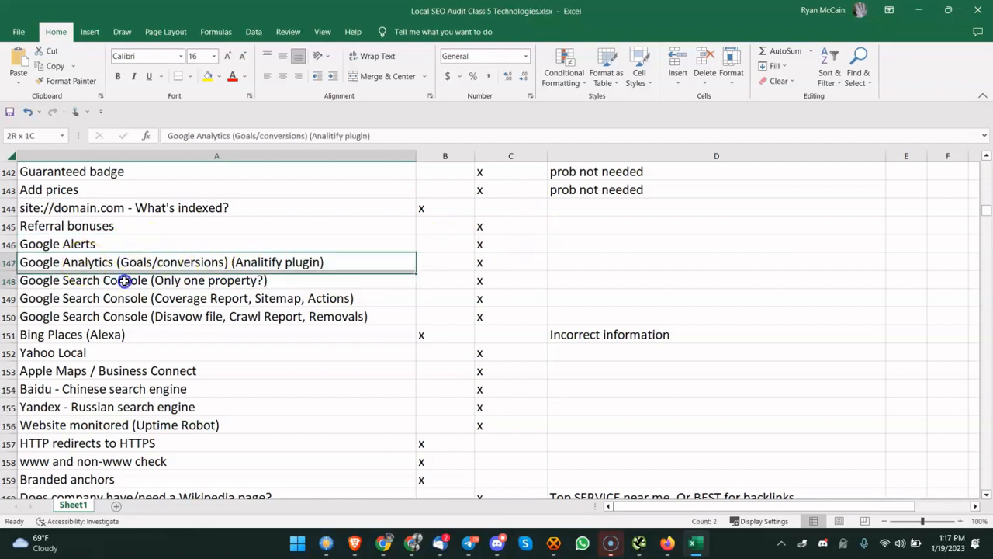
pyautogui.click(134, 299)
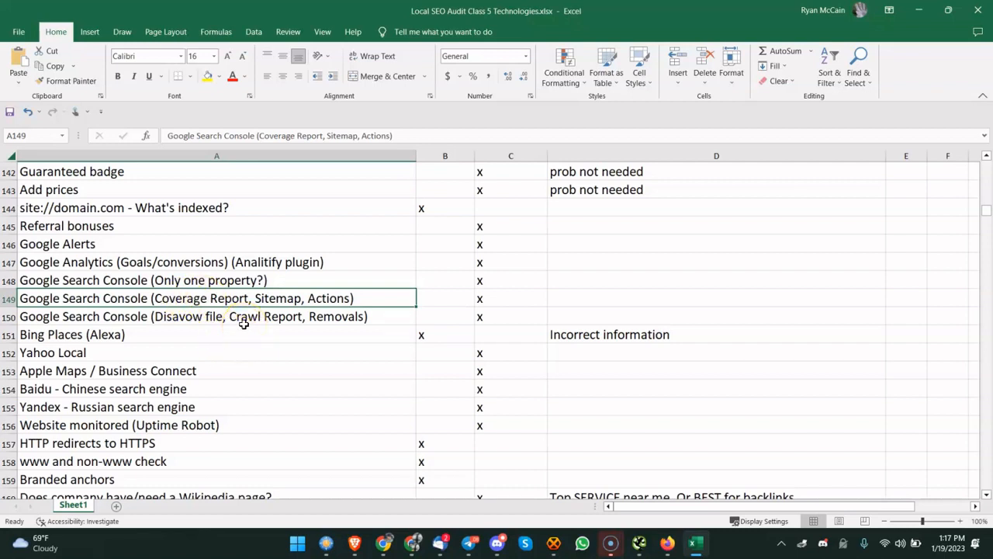
# Review the other search engine listings in rows 151 to 155: Bing Places, Yahoo Local, Apple Maps, Baidu and Yandex
pyautogui.click(216, 329)
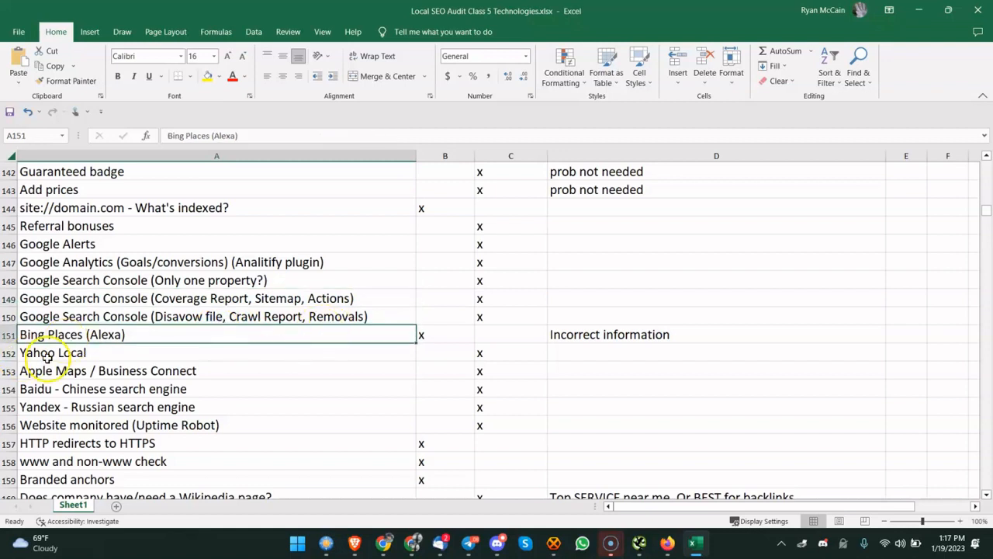
pyautogui.click(54, 354)
pyautogui.click(107, 372)
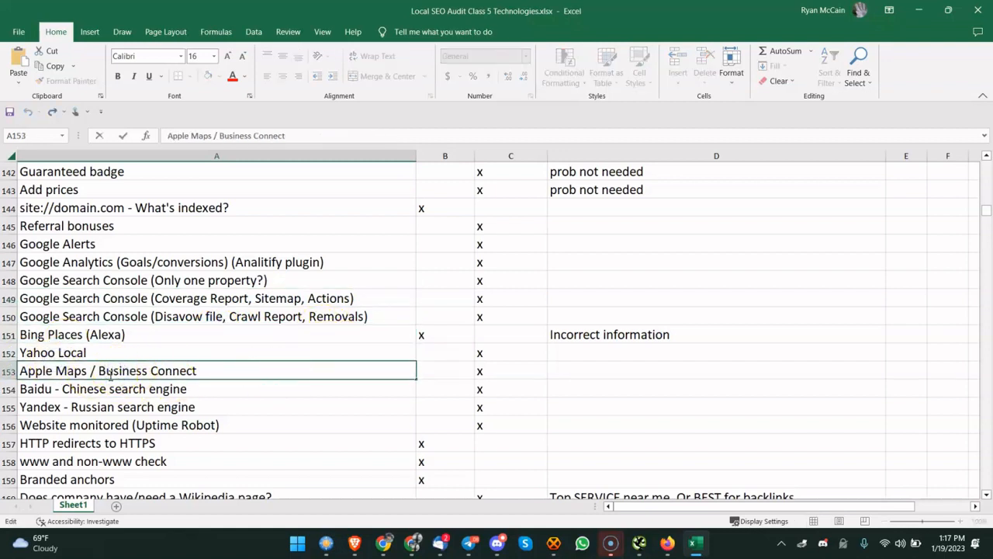
pyautogui.click(90, 390)
pyautogui.moveTo(90, 390); pyautogui.dragTo(92, 404)
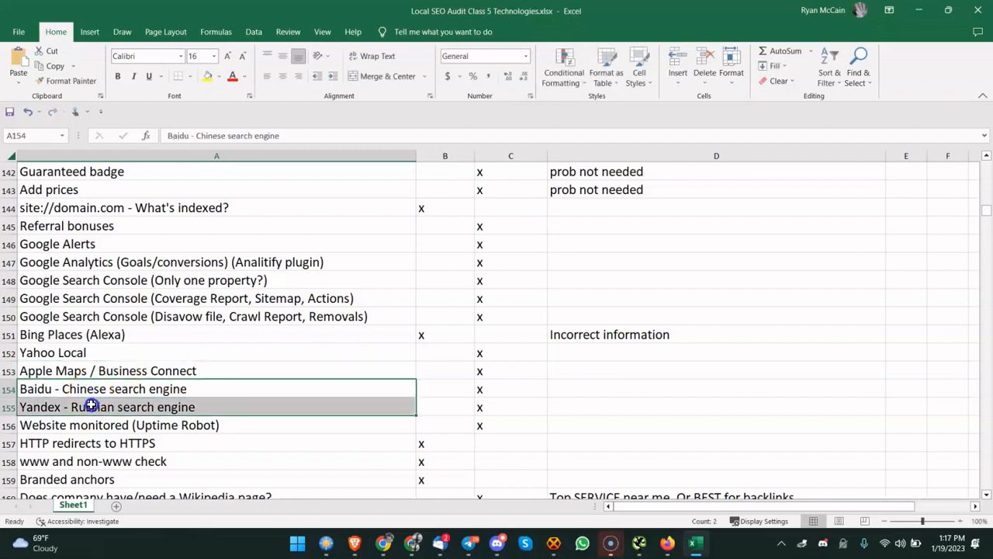
pyautogui.click(189, 385)
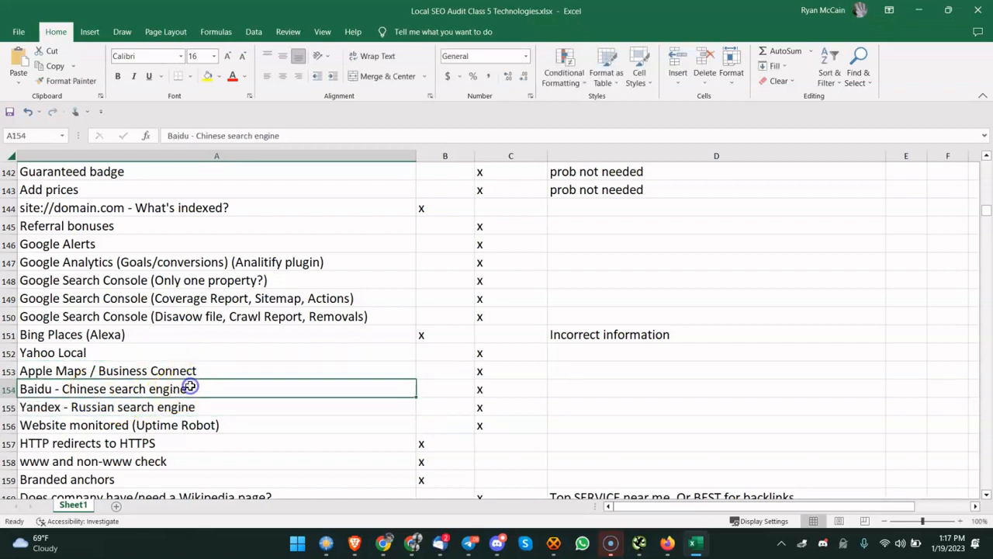
pyautogui.click(240, 370)
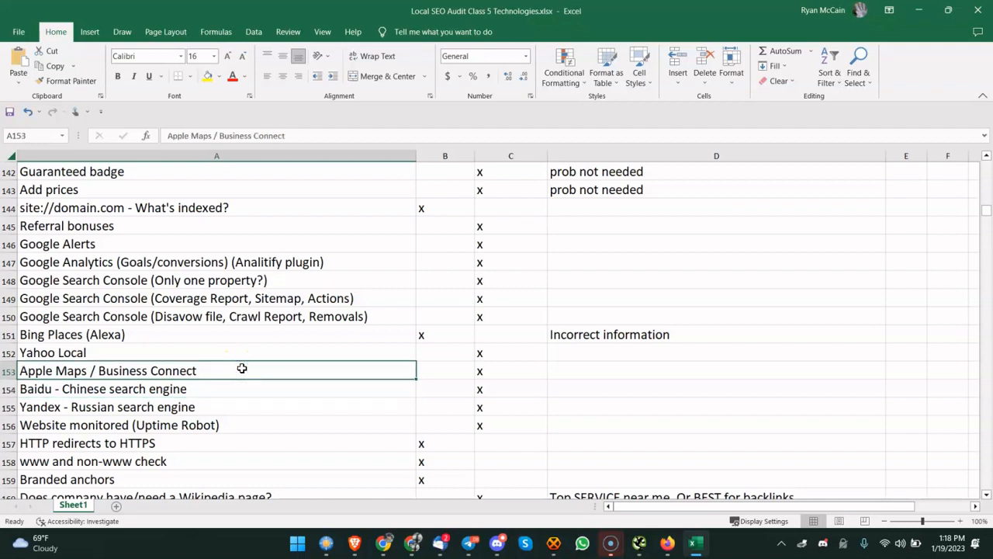
pyautogui.scroll(-1, 242, 369)
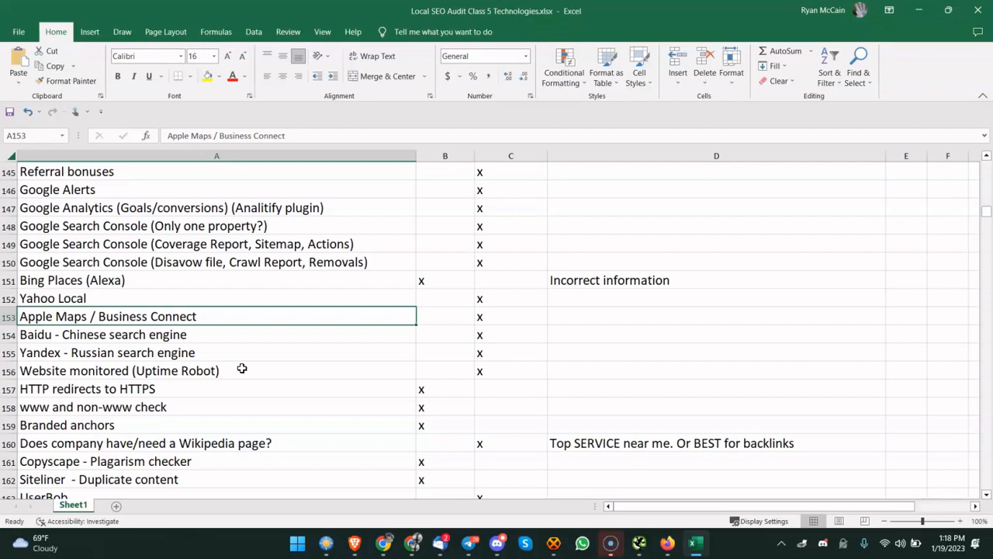
# Review the Website monitored, HTTP redirects to HTTPS, and www and non-www check items in rows 156 to 158
pyautogui.scroll(-1, 242, 369)
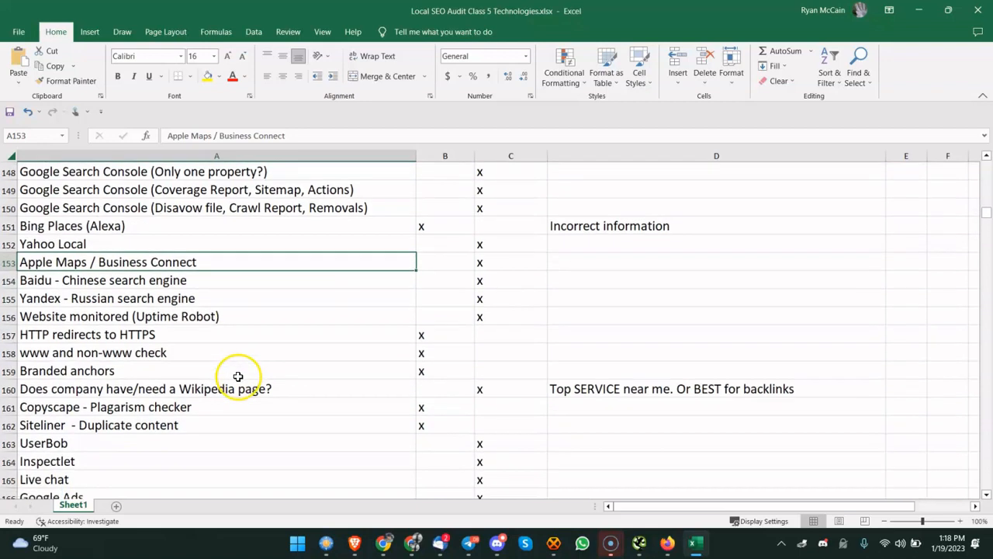
pyautogui.click(220, 315)
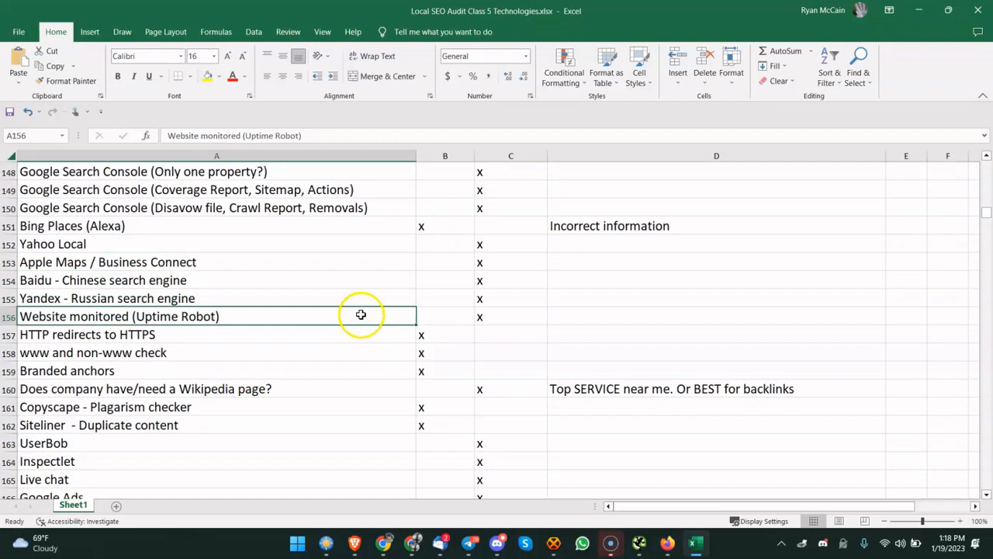
pyautogui.click(349, 338)
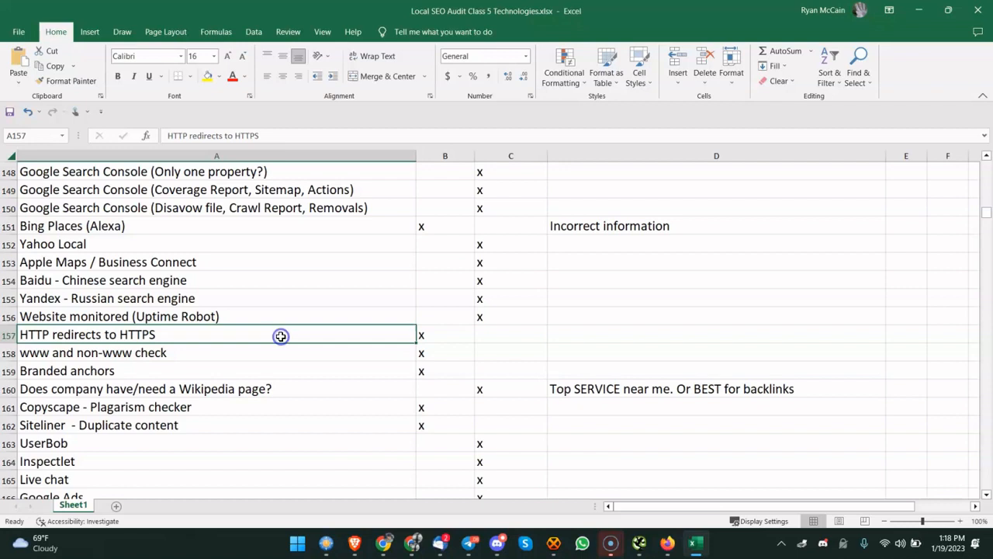
pyautogui.click(174, 349)
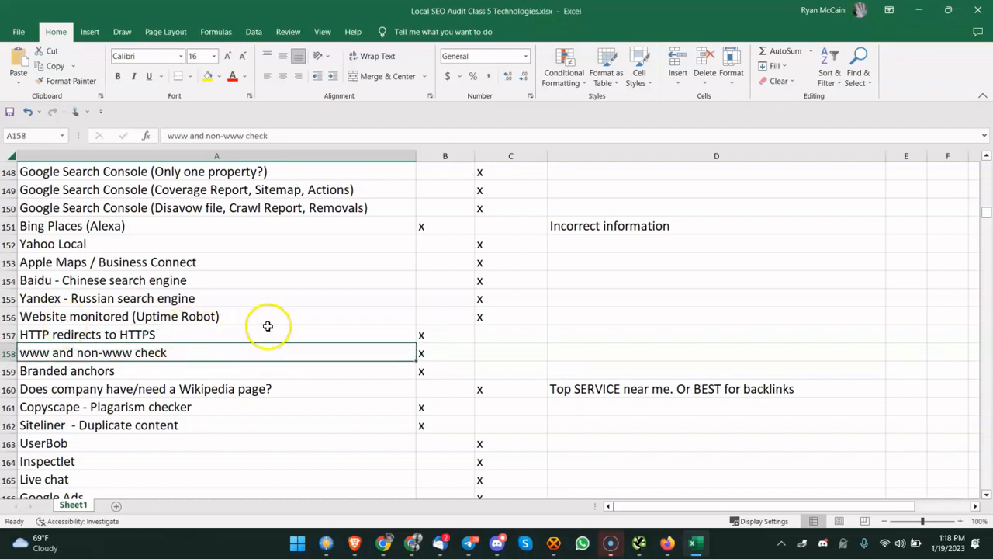
pyautogui.click(266, 329)
# Delete the entire Branded anchors row, row 159, from the checklist
pyautogui.click(169, 365)
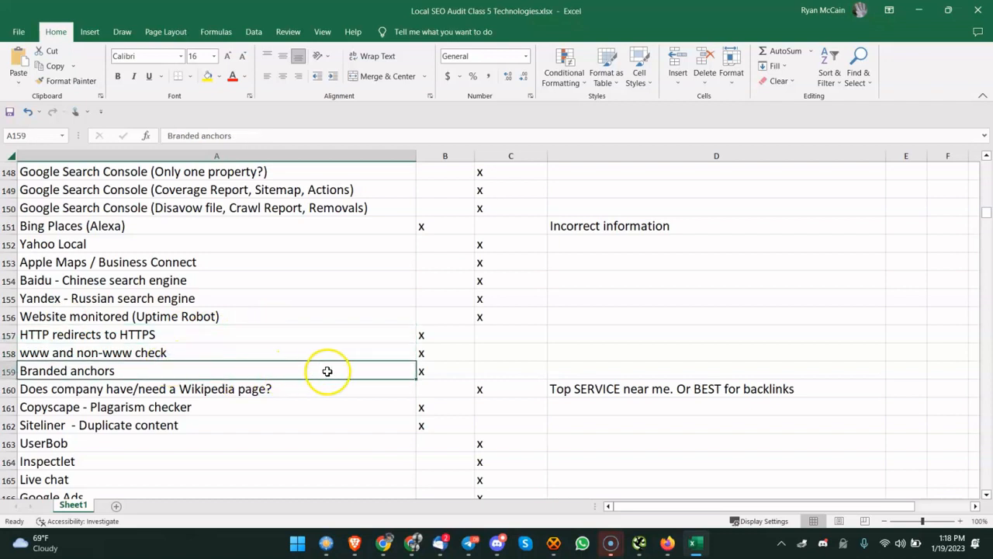
pyautogui.click(14, 371)
pyautogui.rightClick(14, 371)
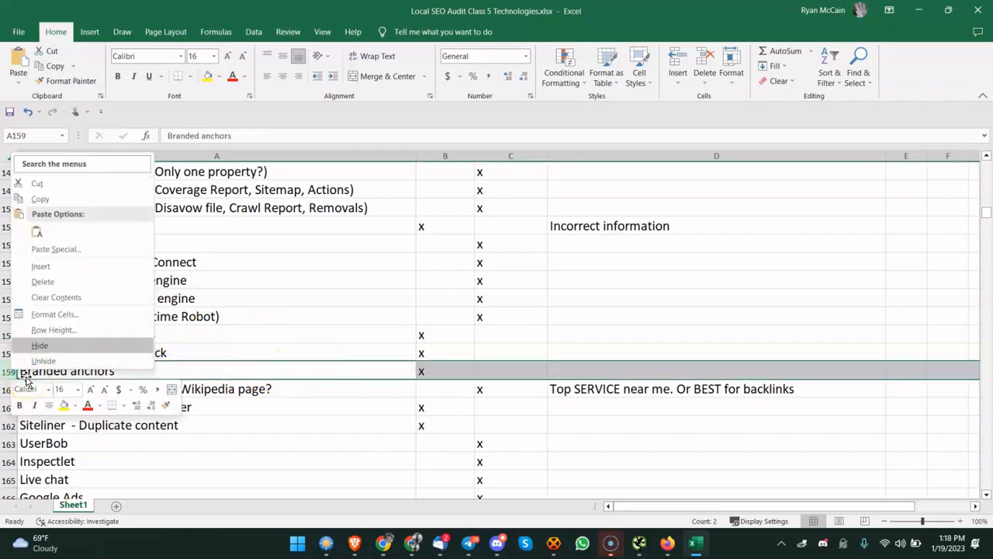
pyautogui.click(66, 280)
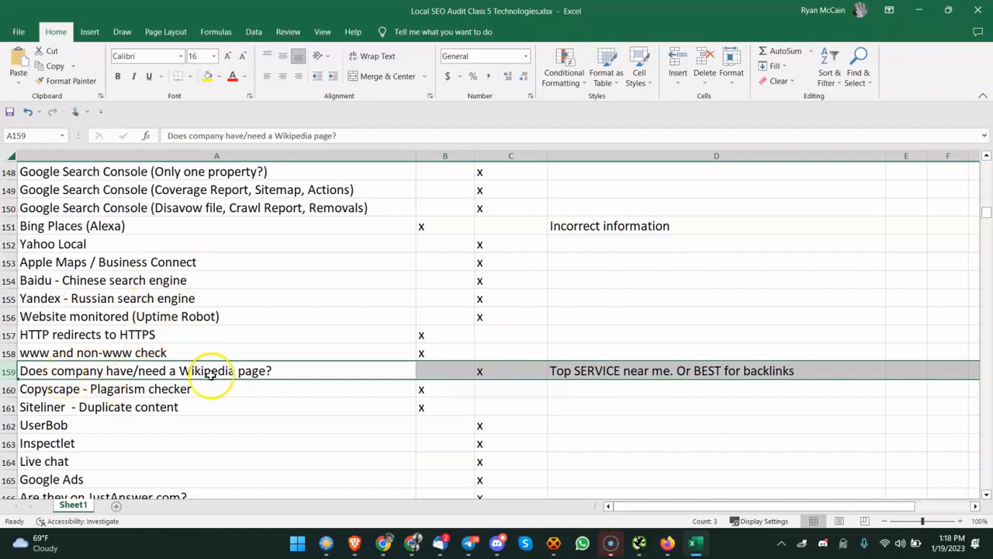
pyautogui.click(324, 326)
# Clear the note about top service and backlinks in column D of the Wikipedia page item in row 159
pyautogui.click(239, 371)
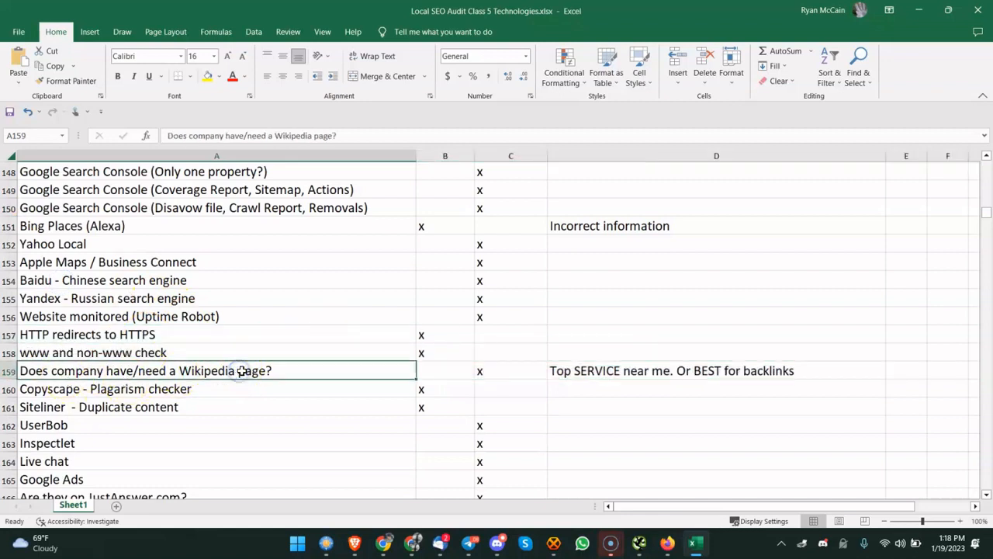
pyautogui.click(569, 374)
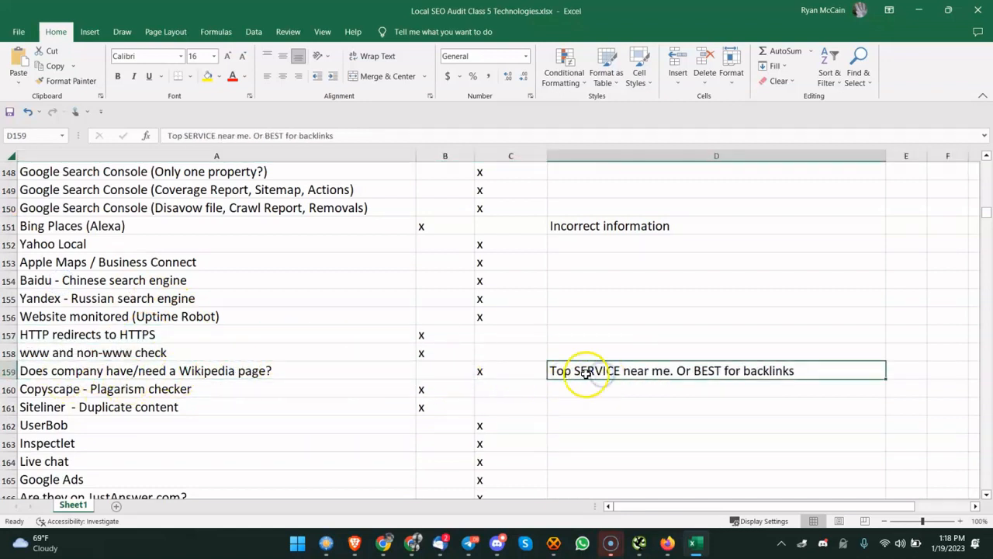
pyautogui.doubleClick(596, 372)
pyautogui.doubleClick(599, 373)
pyautogui.click(599, 372)
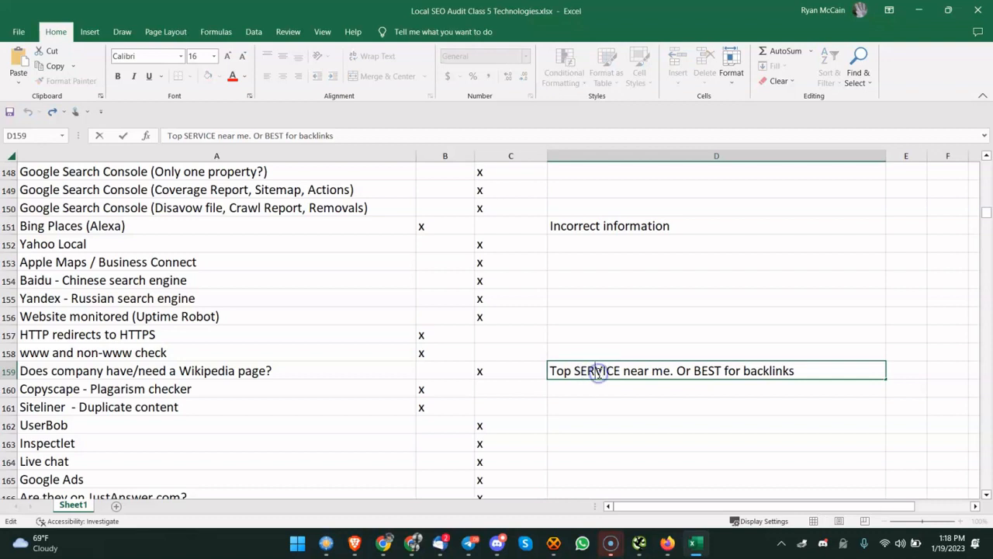
pyautogui.click(574, 412)
pyautogui.click(586, 377)
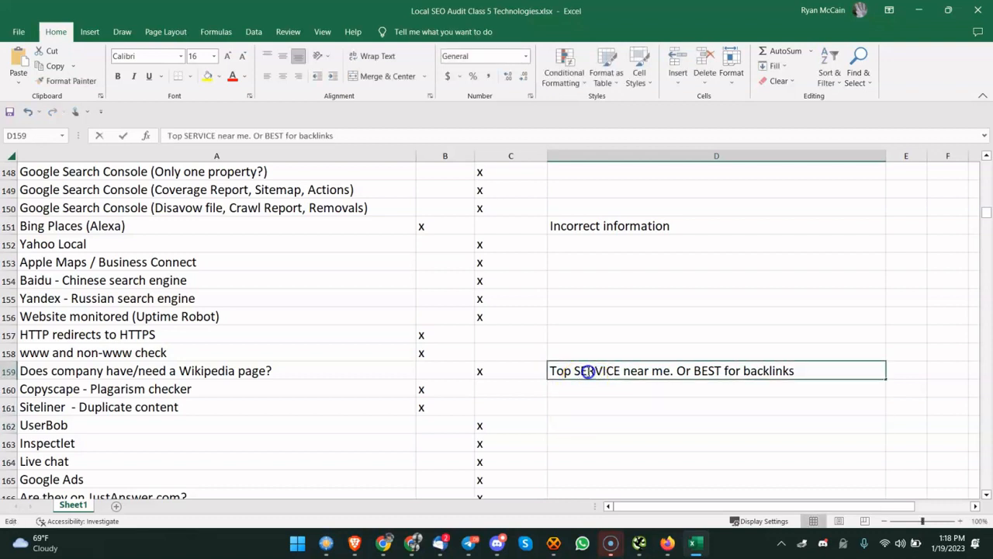
pyautogui.doubleClick(588, 372)
pyautogui.press('BackSpace')
pyautogui.press('BackSpace')
pyautogui.press('BackSpace')
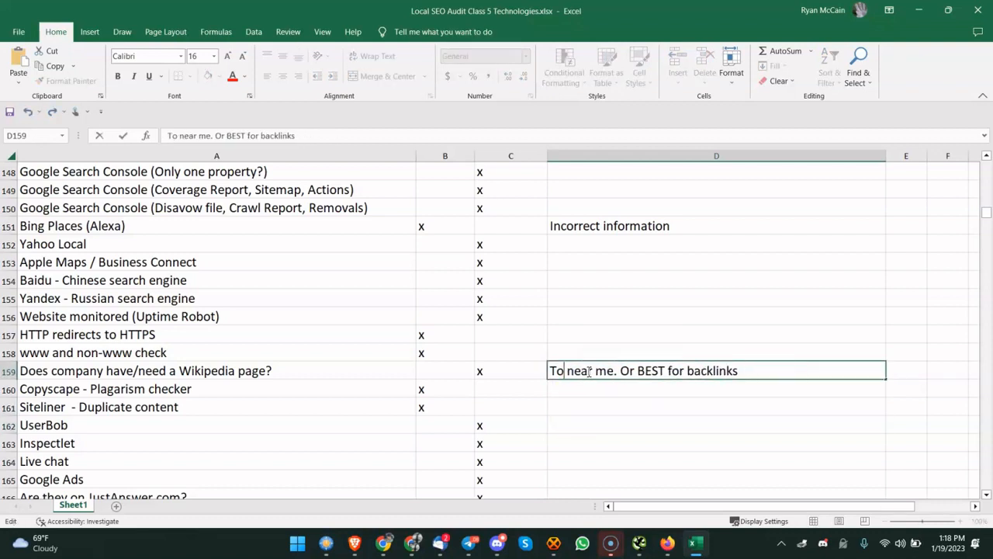
pyautogui.press('BackSpace')
pyautogui.press('BackSpace')
pyautogui.press('Delete')
pyautogui.press('Delete')
pyautogui.press('Delete')
pyautogui.press('Delete')
pyautogui.press('Delete')
pyautogui.press('Delete')
pyautogui.press('Delete')
pyautogui.press('Delete')
pyautogui.press('Delete')
pyautogui.press('Delete')
pyautogui.press('Delete')
pyautogui.press('Delete')
pyautogui.press('Delete')
pyautogui.press('Delete')
pyautogui.press('Delete')
pyautogui.press('Delete')
pyautogui.press('Delete')
pyautogui.press('Delete')
pyautogui.press('Delete')
pyautogui.press('Delete')
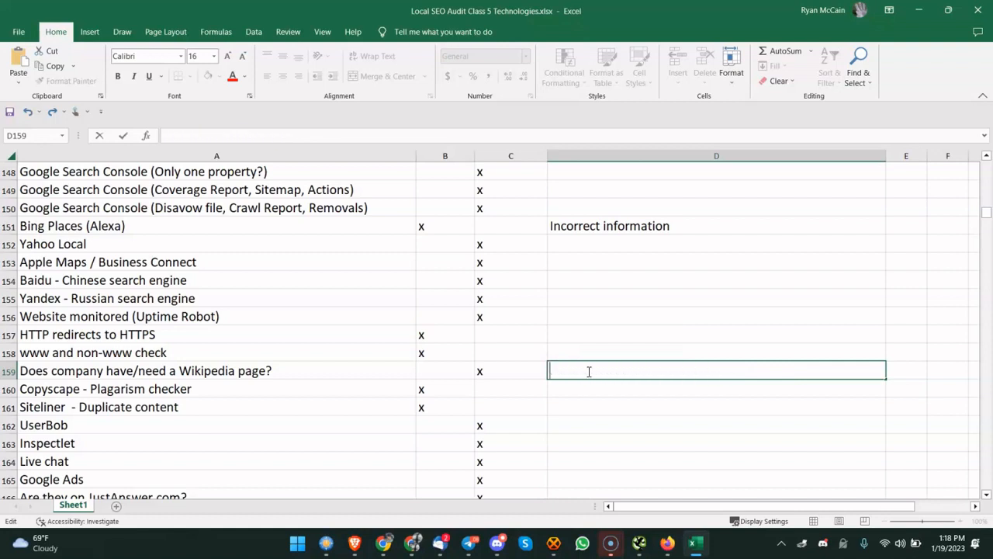
pyautogui.click(250, 376)
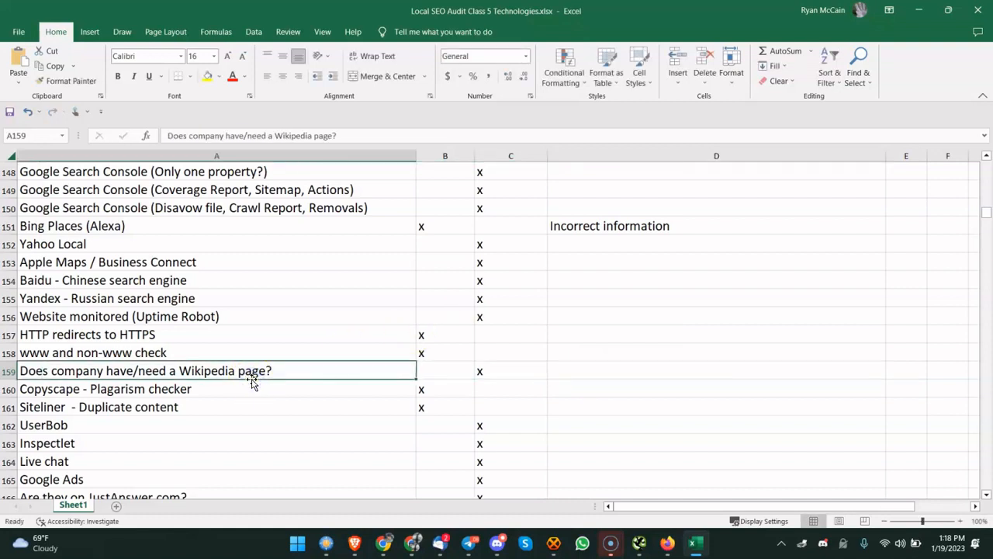
# Review the Copyscape plagiarism checker item in row 160 and the Siteliner duplicate content item in row 161
pyautogui.click(239, 389)
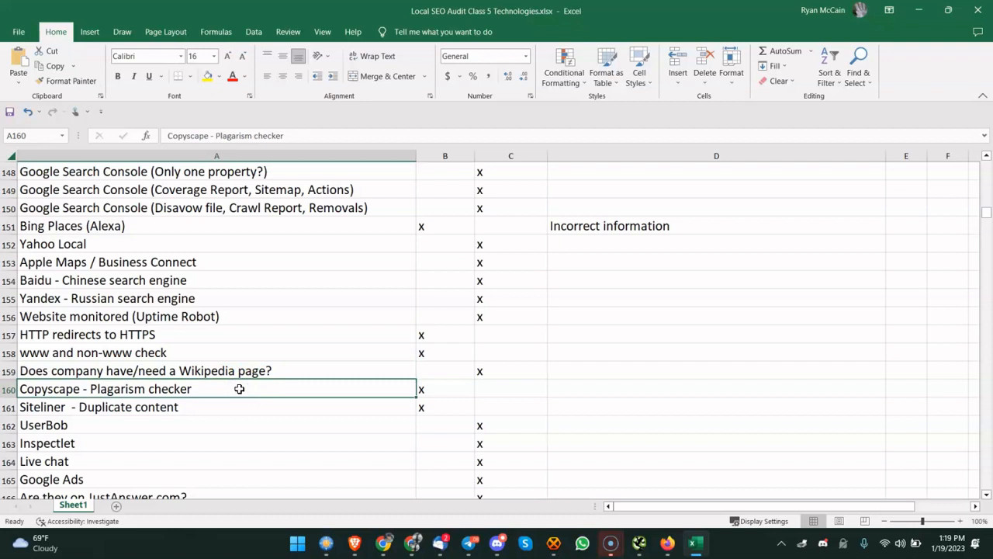
pyautogui.click(235, 427)
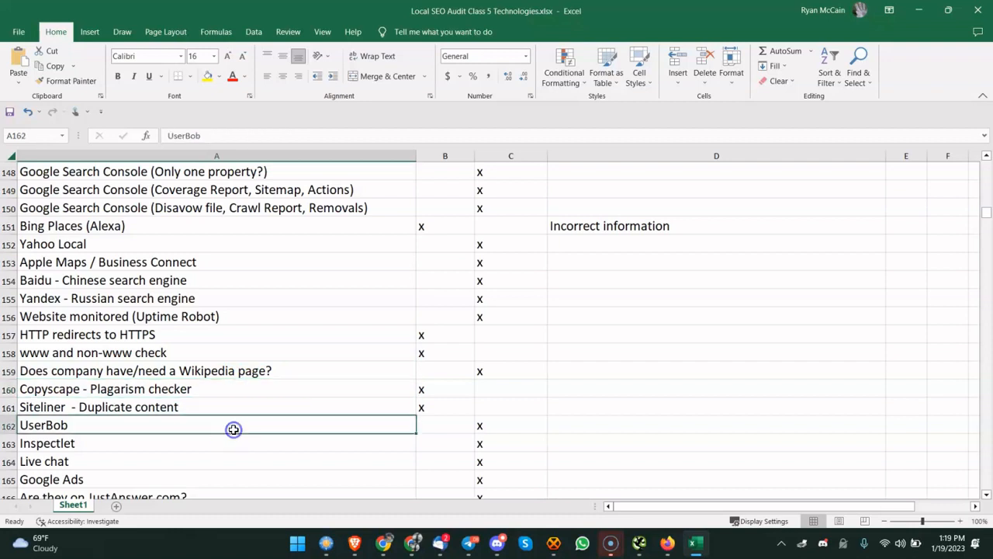
pyautogui.scroll(-1, 236, 423)
pyautogui.click(128, 334)
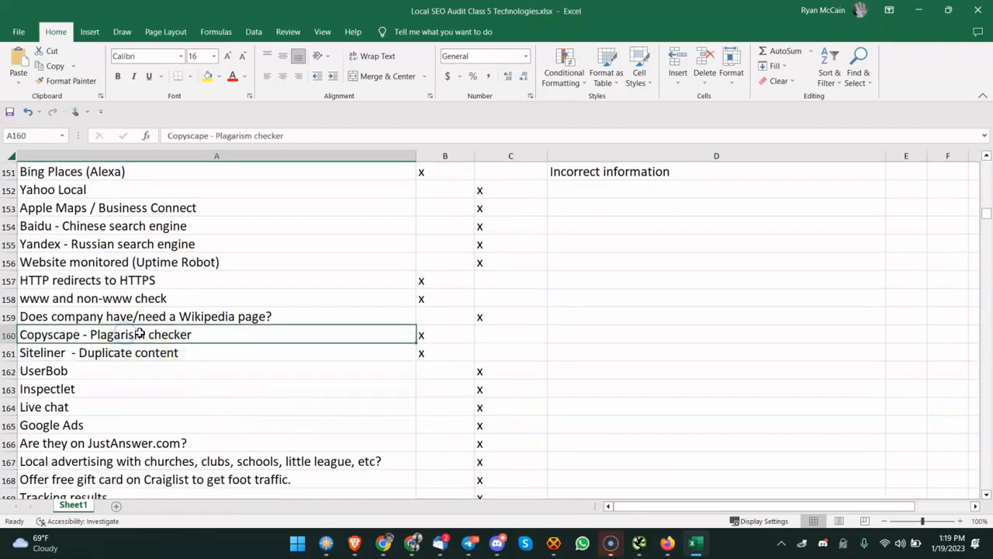
pyautogui.click(138, 380)
pyautogui.click(169, 340)
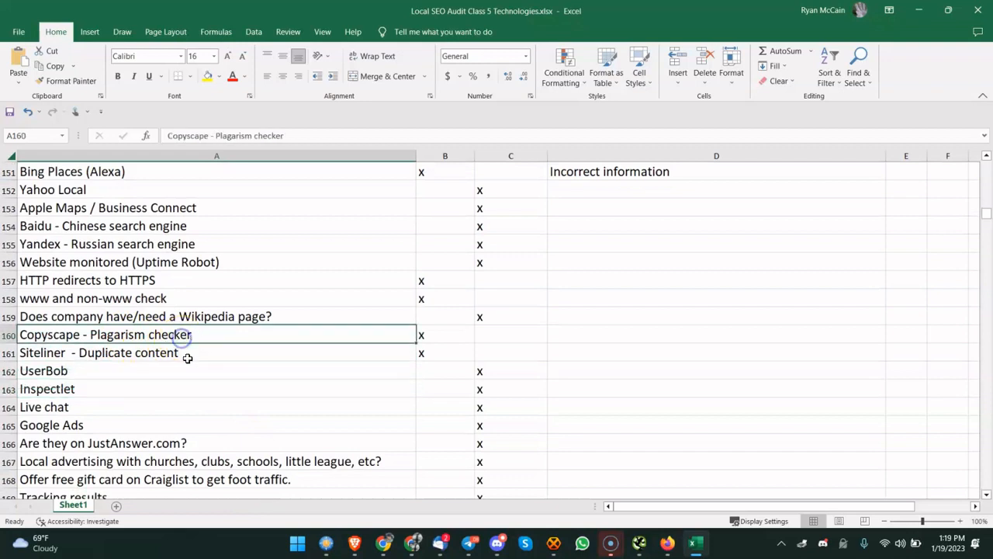
pyautogui.click(173, 386)
pyautogui.press('Up')
pyautogui.press('Up')
pyautogui.scroll(-1, 200, 369)
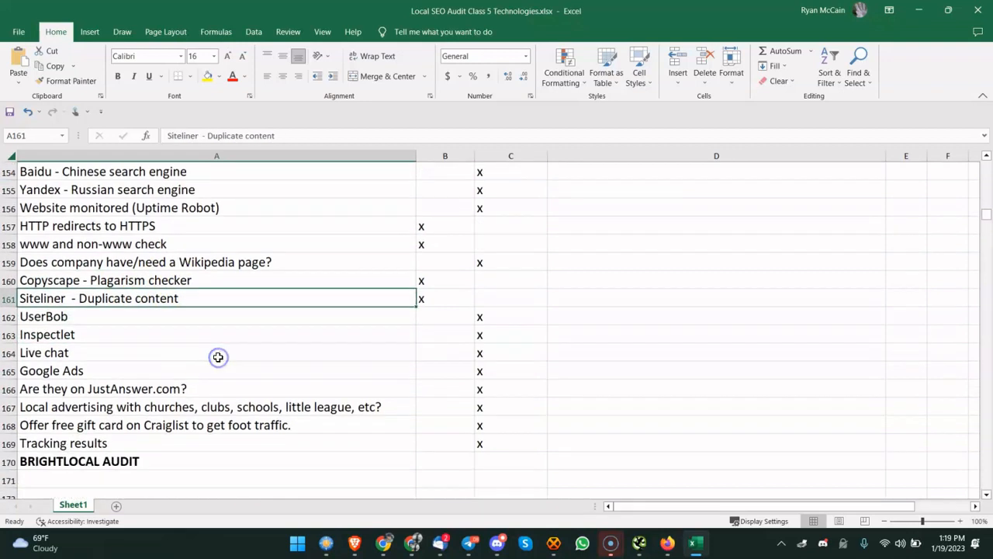
# Review the UserBob, Inspectlet and Live chat items in rows 162 to 164
pyautogui.click(204, 317)
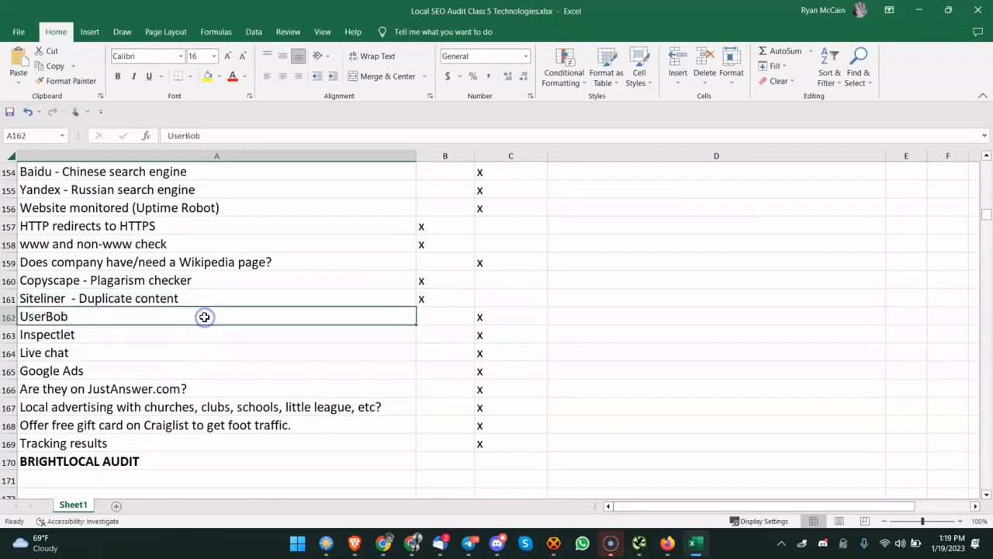
pyautogui.click(161, 332)
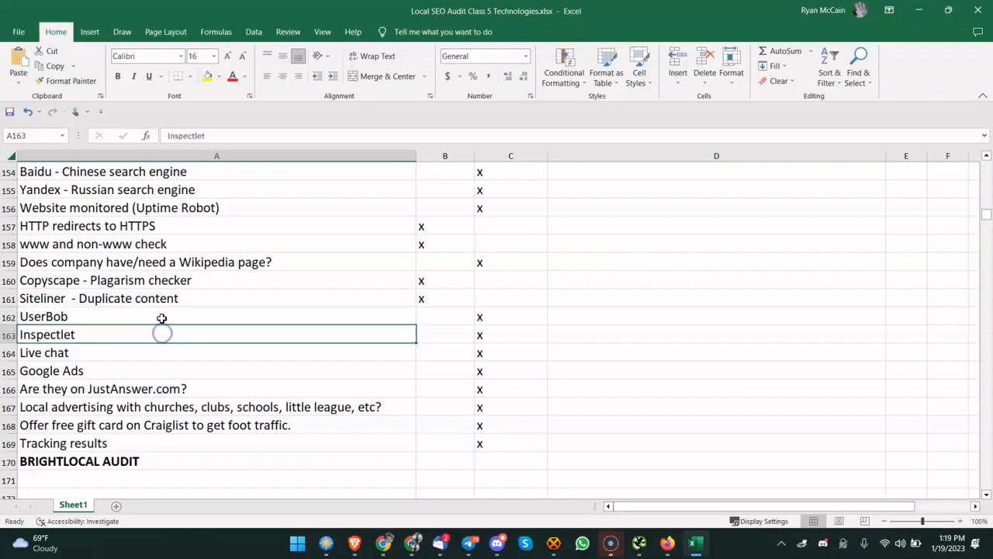
pyautogui.click(160, 317)
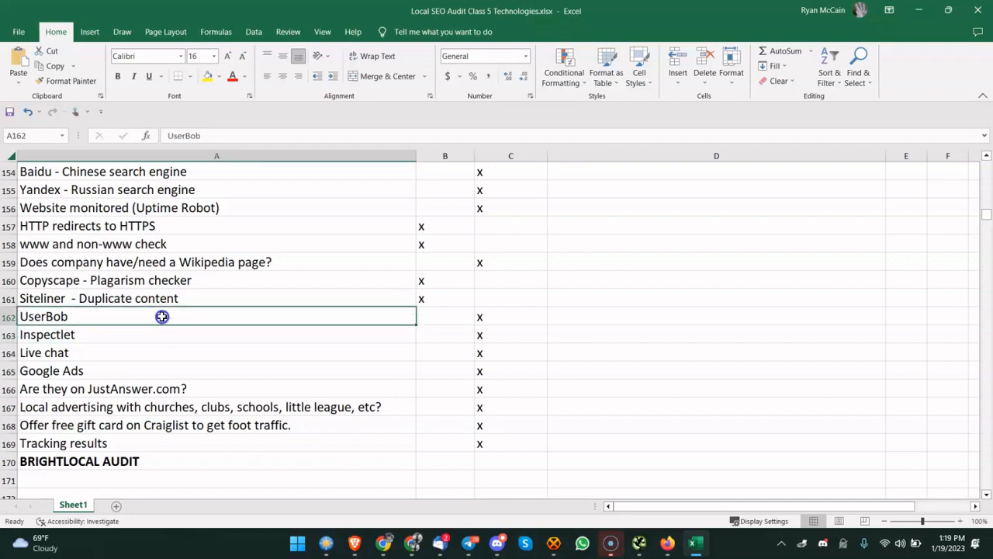
pyautogui.click(144, 351)
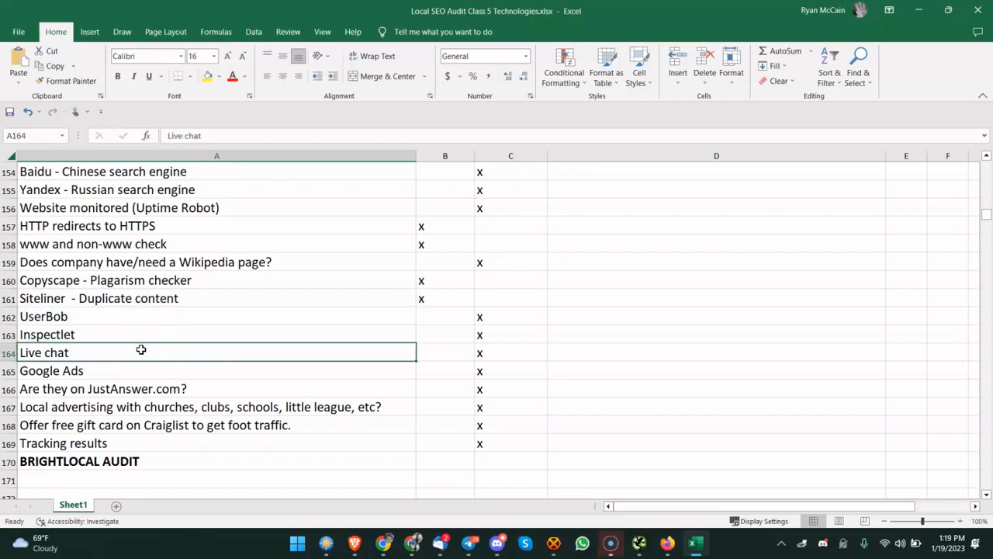
pyautogui.click(140, 350)
pyautogui.click(142, 379)
pyautogui.click(144, 350)
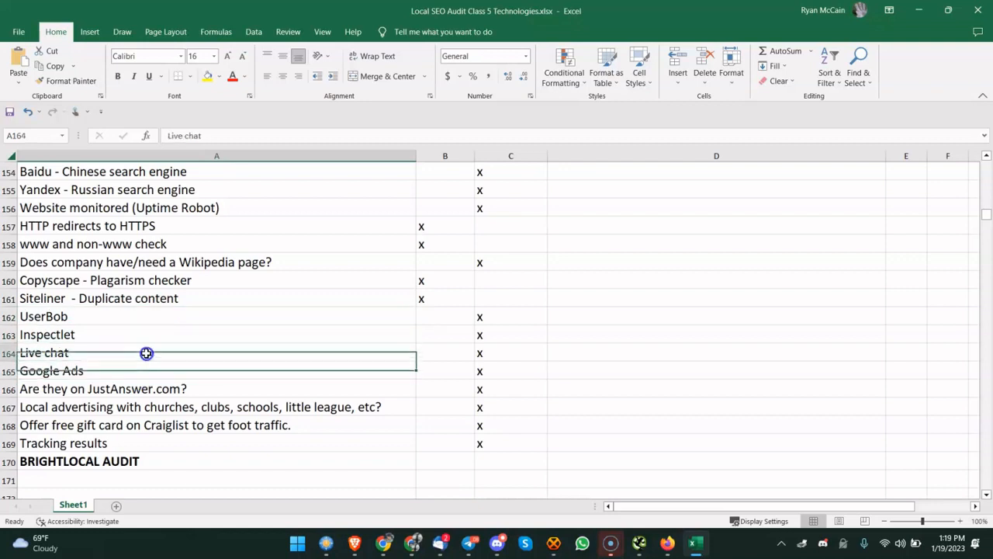
# Review the Google Ads item in row 165
pyautogui.scroll(-1, 146, 351)
pyautogui.click(100, 315)
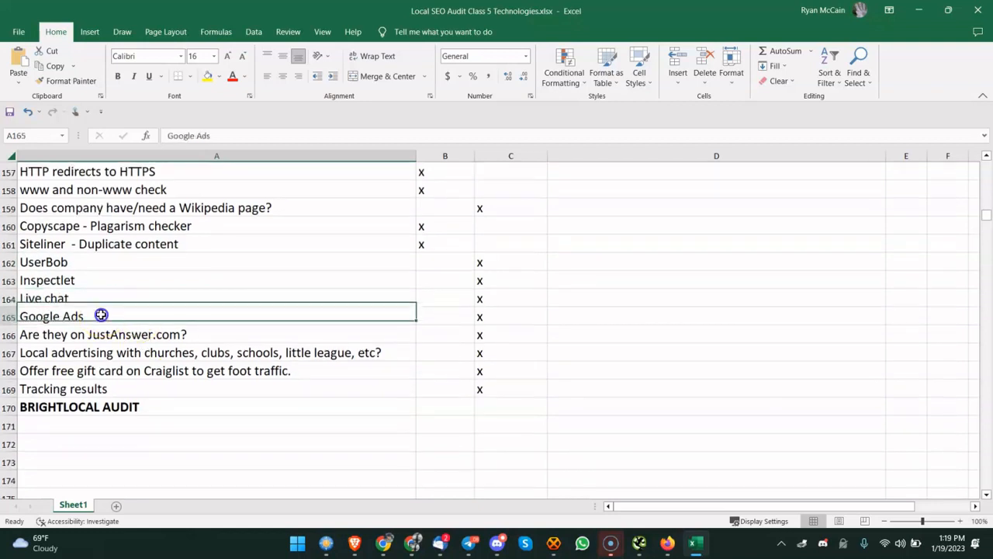
pyautogui.click(208, 333)
pyautogui.click(204, 317)
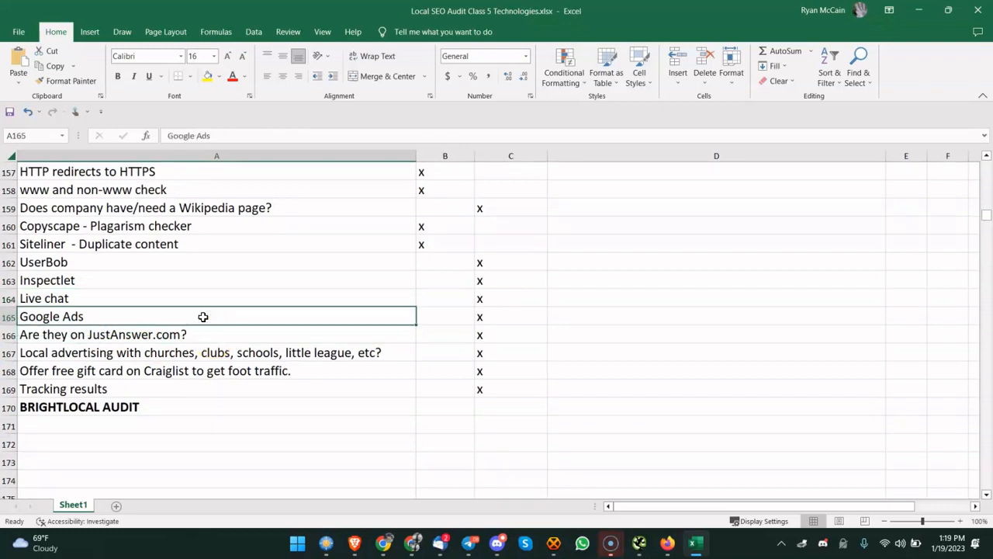
# Review the item in row 166 asking whether the company is on JustAnswer.com
pyautogui.click(198, 336)
pyautogui.click(188, 351)
pyautogui.click(186, 333)
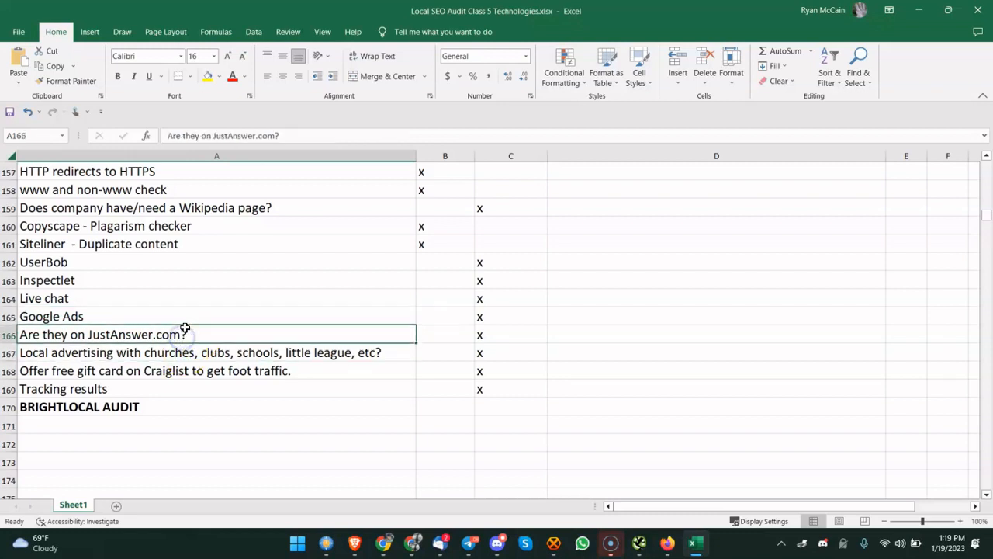
pyautogui.click(194, 391)
pyautogui.click(195, 333)
pyautogui.doubleClick(196, 333)
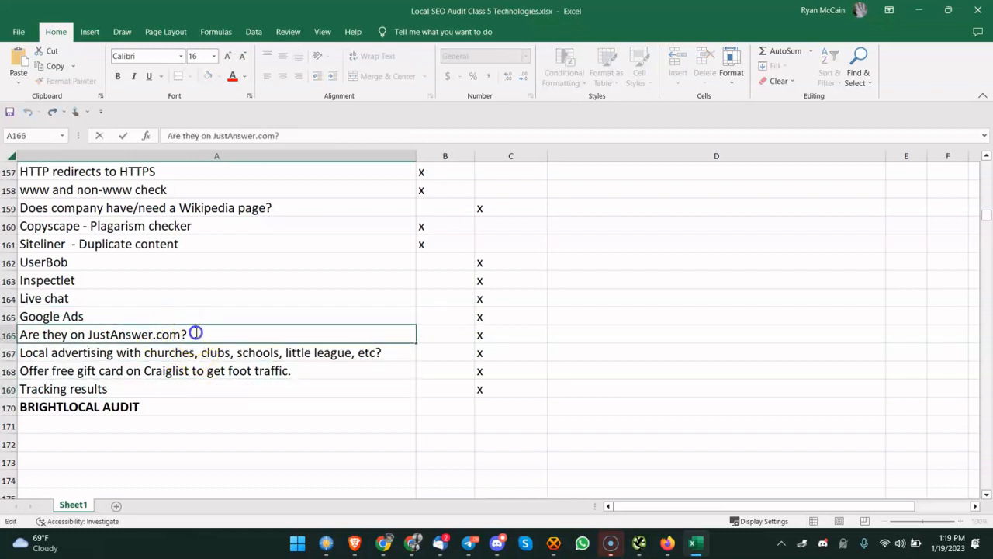
pyautogui.click(168, 426)
pyautogui.click(177, 370)
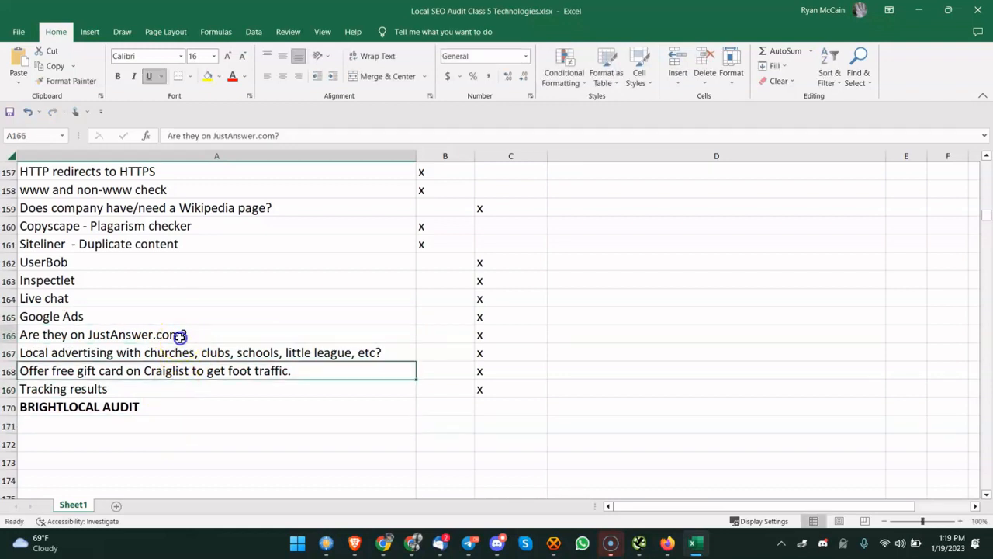
pyautogui.click(191, 448)
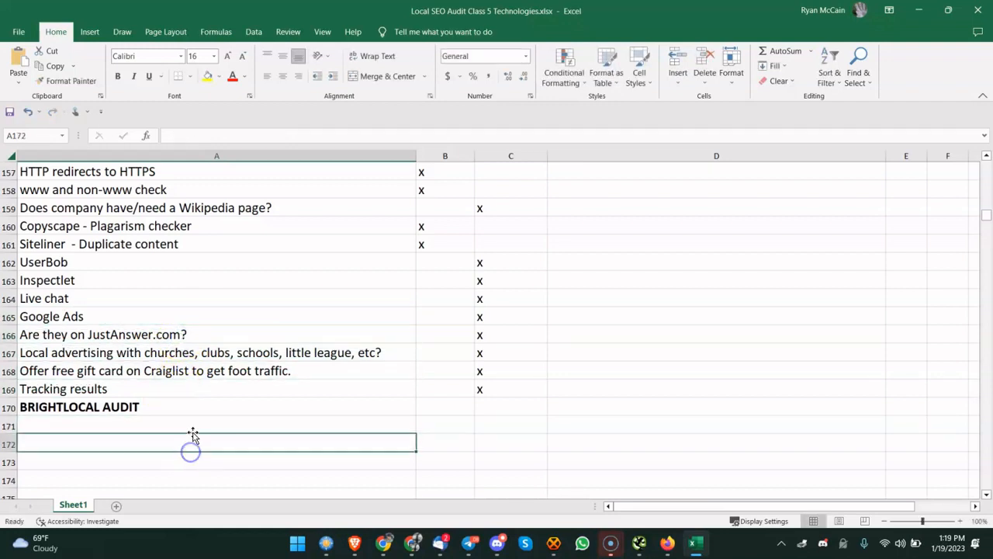
pyautogui.click(186, 335)
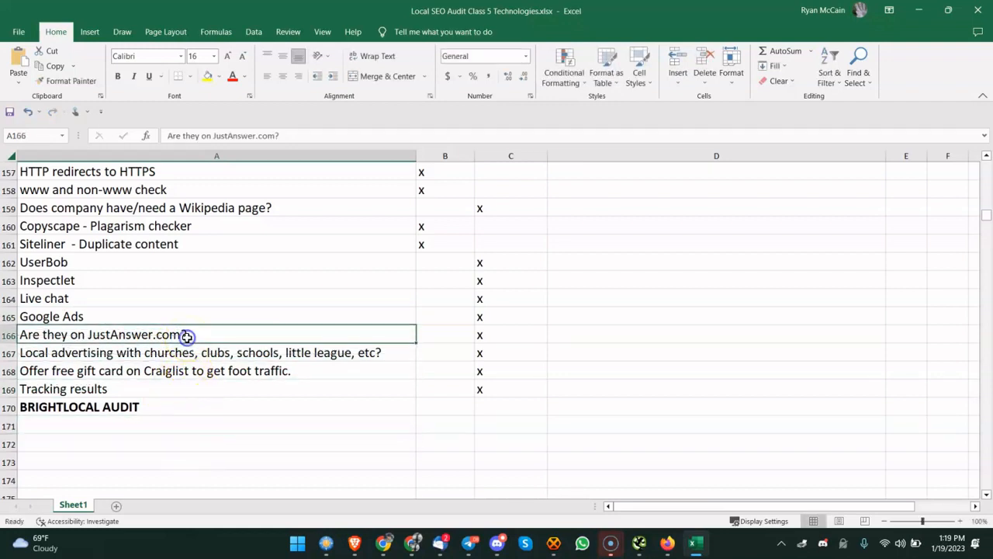
# Review the local advertising item in row 167 and the free gift card on Craigslist item in row 168
pyautogui.click(118, 357)
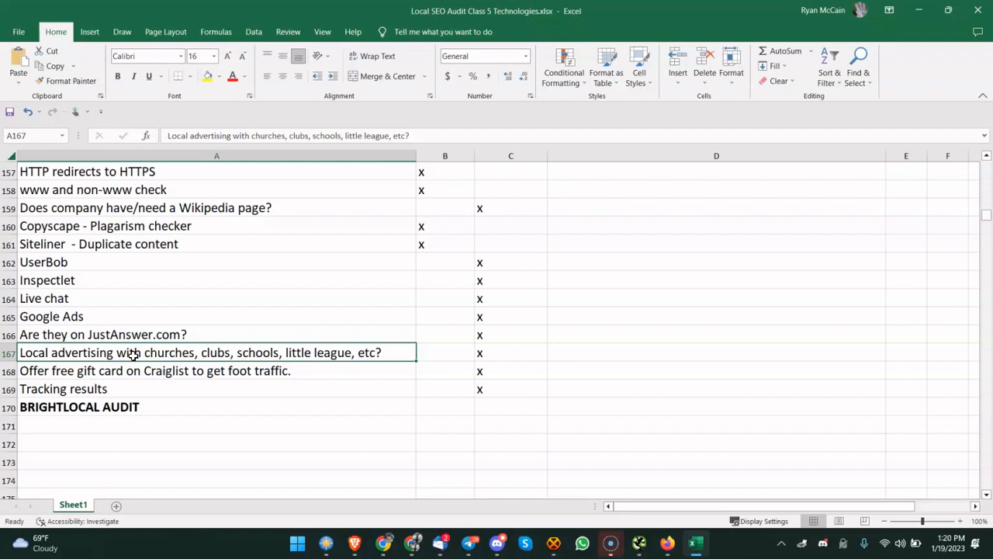
pyautogui.click(153, 392)
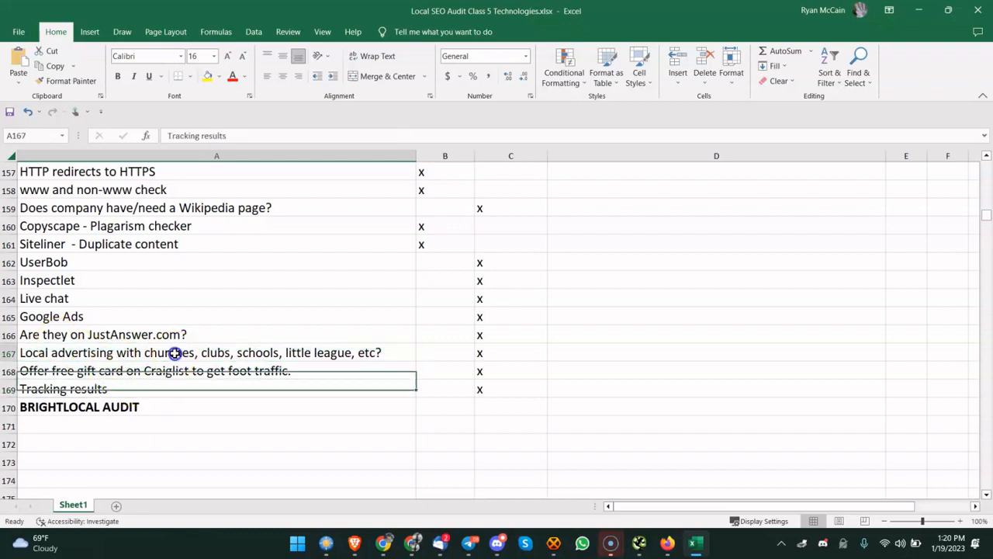
pyautogui.click(175, 353)
pyautogui.click(183, 383)
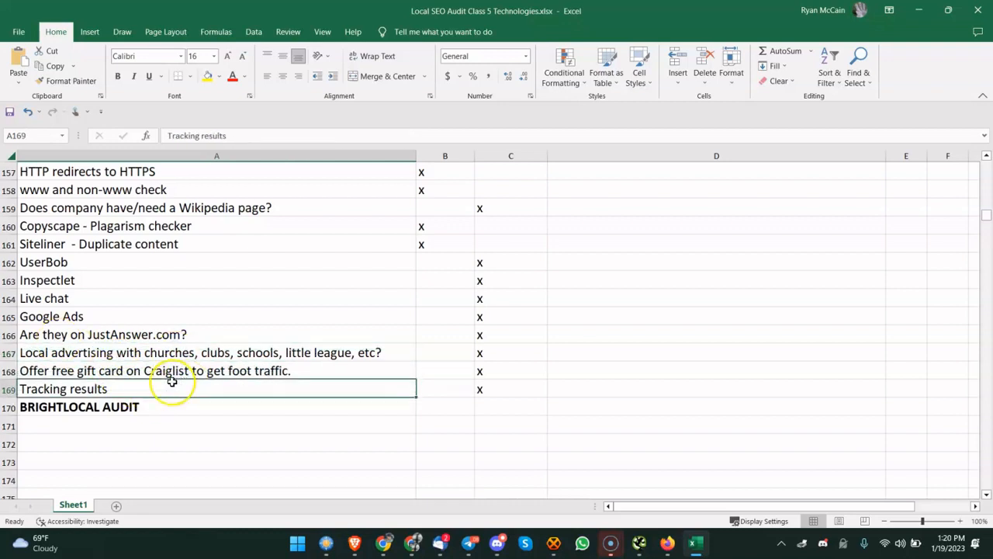
pyautogui.click(158, 371)
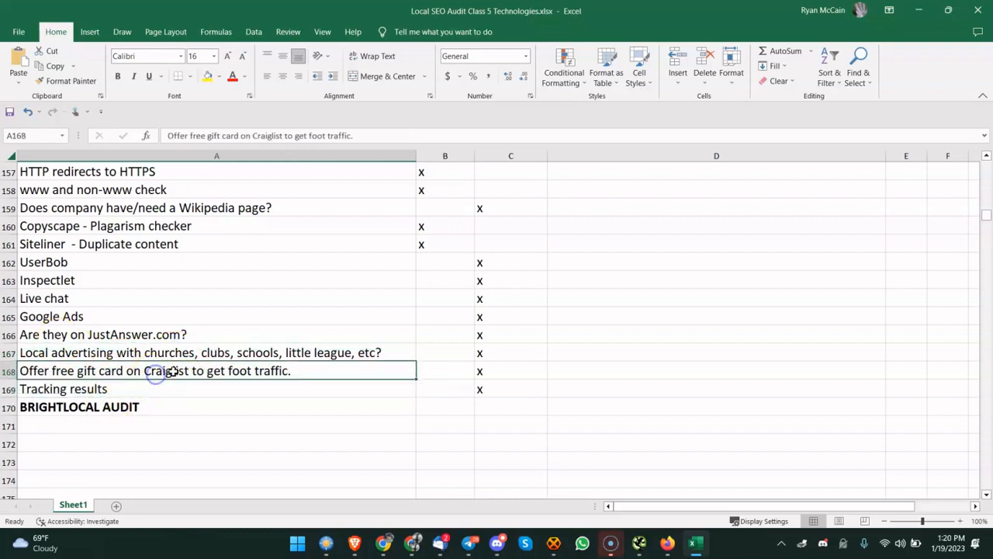
# Review the checklist item in row 168 about offering a free gift card on Craigslist to get foot traffic
pyautogui.click(215, 400)
pyautogui.click(242, 370)
pyautogui.click(444, 366)
pyautogui.click(344, 382)
pyautogui.click(345, 371)
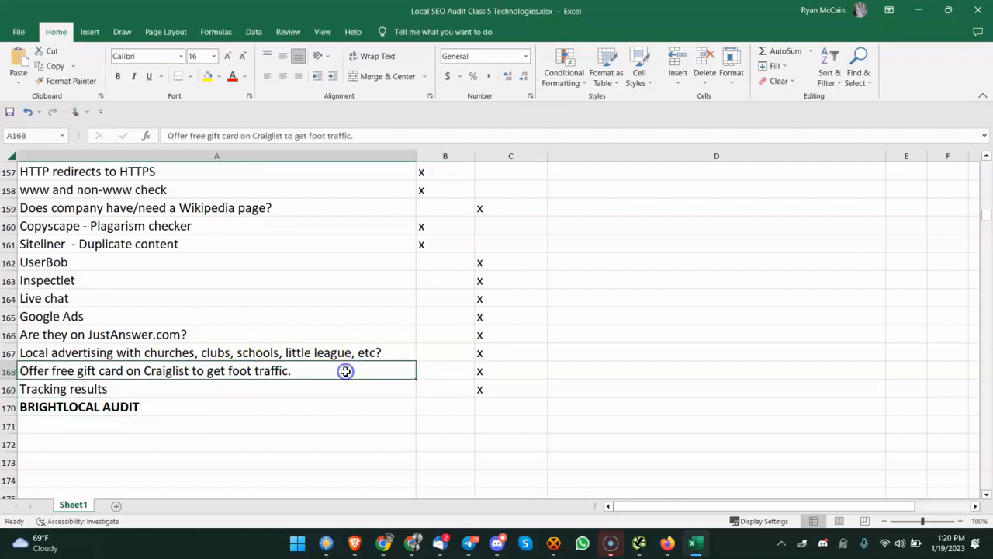
pyautogui.click(310, 402)
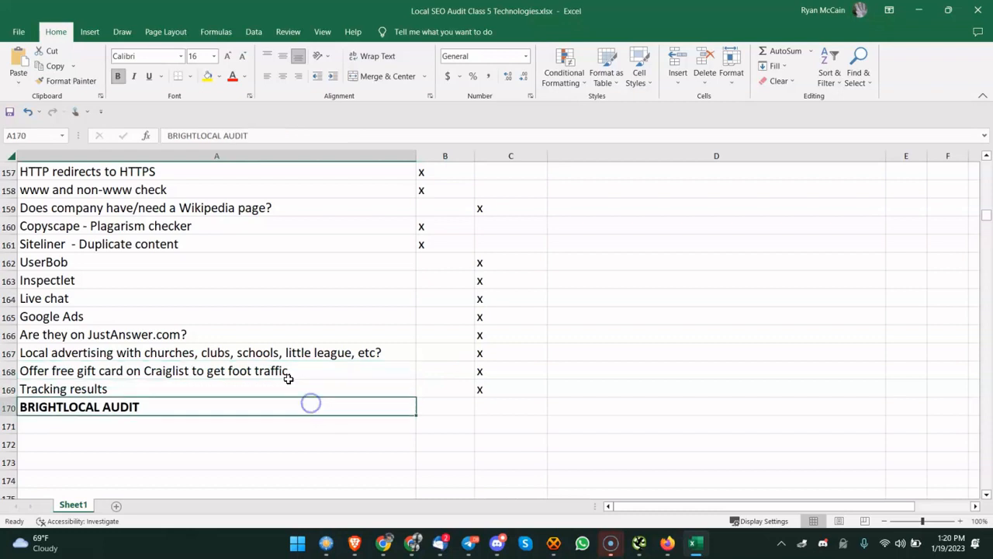
pyautogui.click(86, 366)
# Review the Tracking results item in row 169 and the BRIGHTLOCAL AUDIT heading in row 170
pyautogui.click(224, 420)
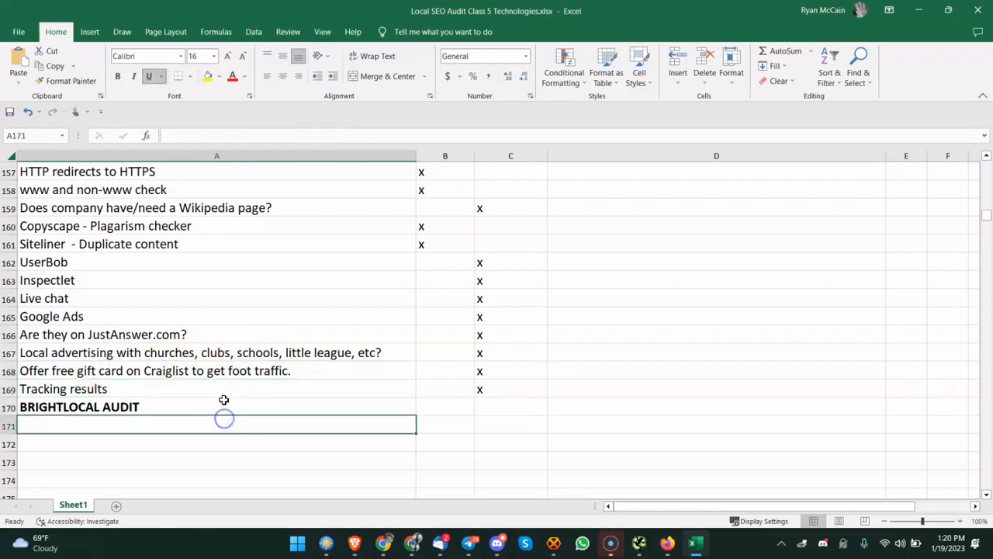
pyautogui.click(223, 400)
pyautogui.click(226, 389)
pyautogui.click(150, 404)
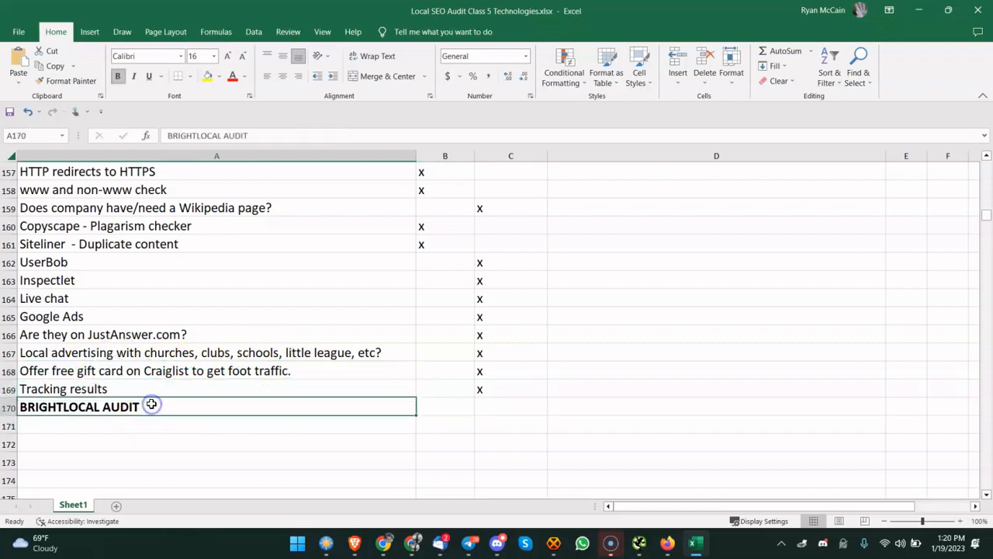
pyautogui.click(180, 386)
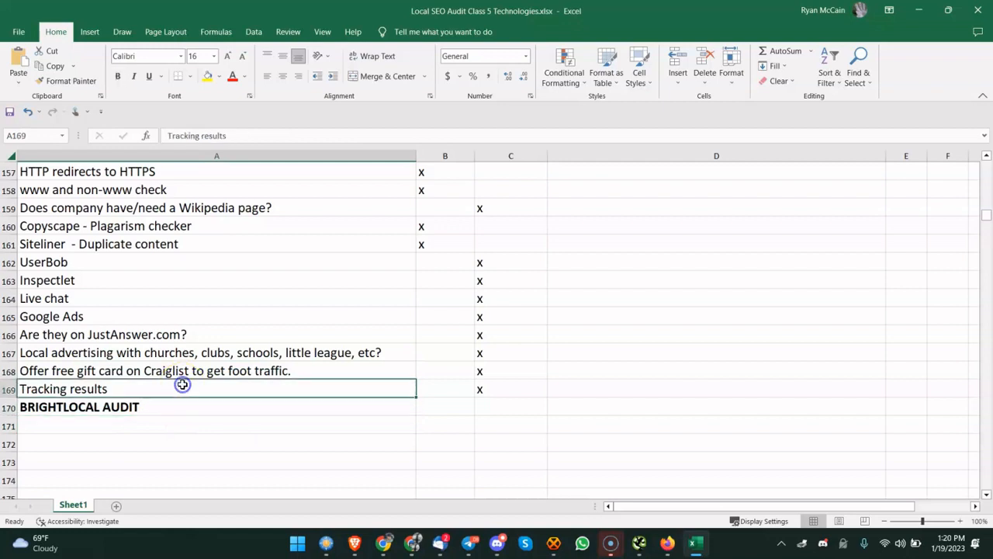
pyautogui.click(153, 427)
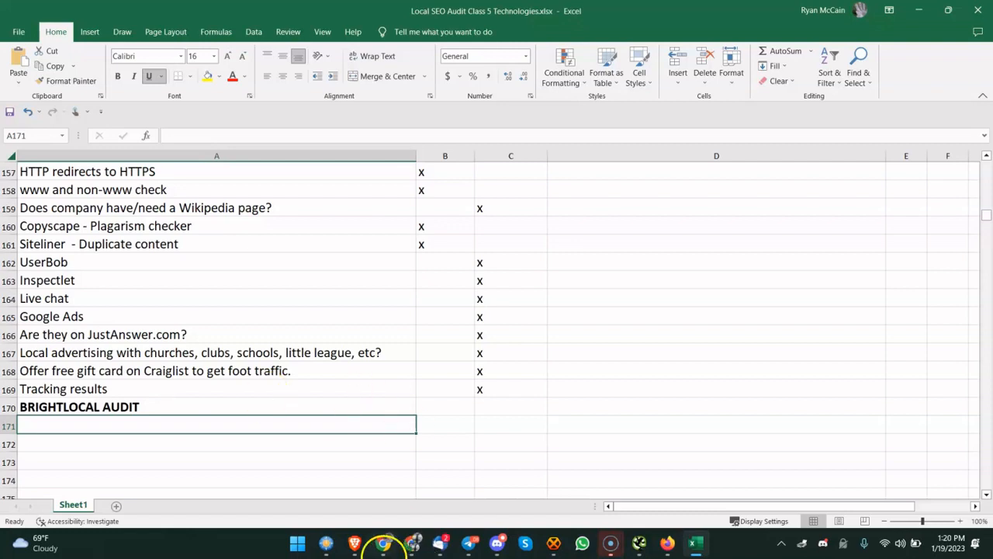
# Switch to FreeCommander and open the reference folder inside aaFreelance
pyautogui.click(326, 542)
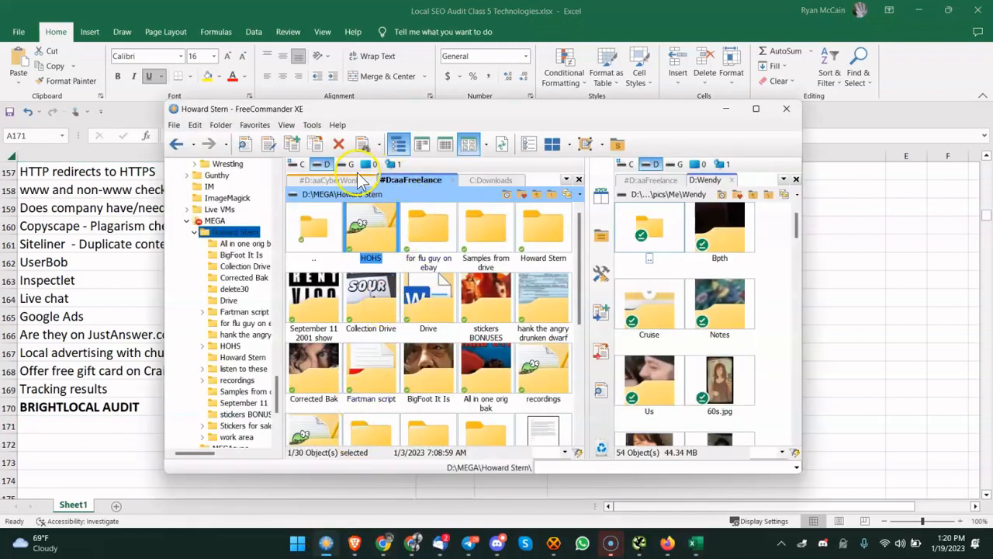
pyautogui.scroll(-1, 412, 233)
pyautogui.scroll(1, 425, 250)
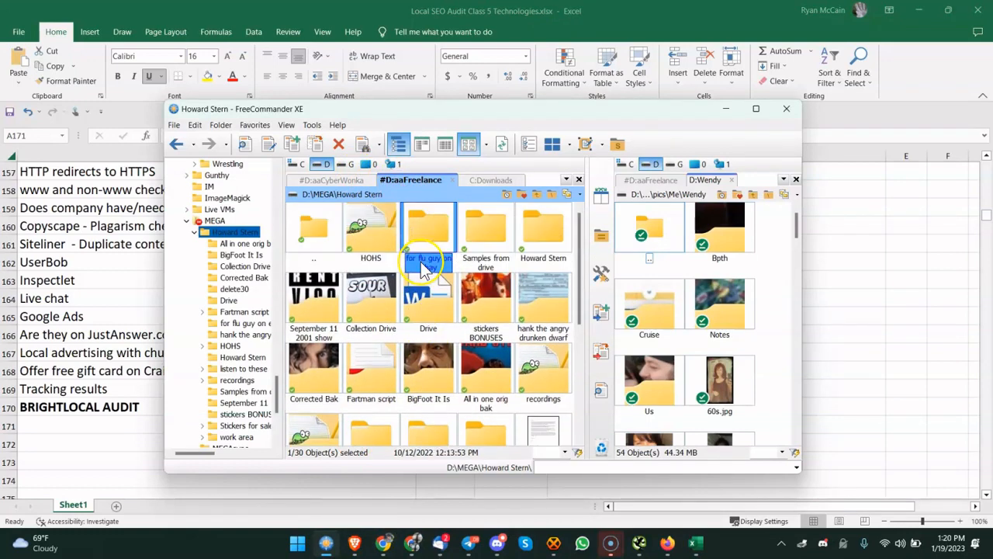
pyautogui.click(407, 180)
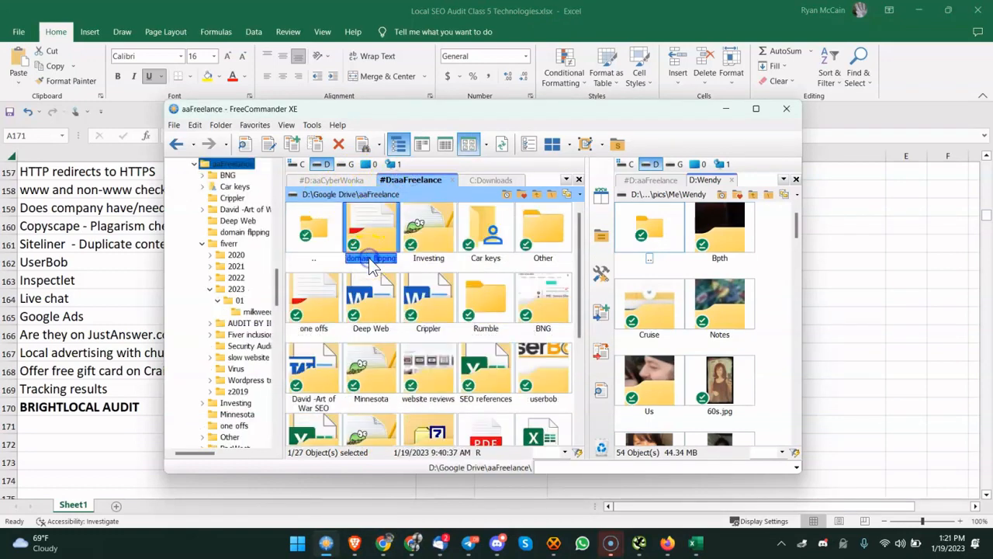
pyautogui.write('re')
pyautogui.doubleClick(322, 275)
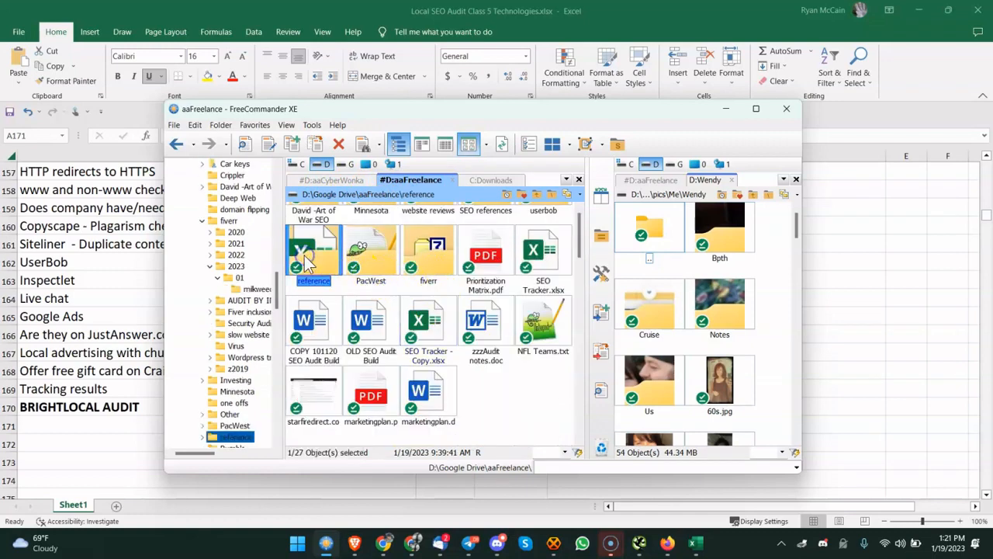
# Open the SEO Tracker.xlsx workbook from the reference folder in Excel
pyautogui.scroll(-2, 454, 318)
pyautogui.click(458, 318)
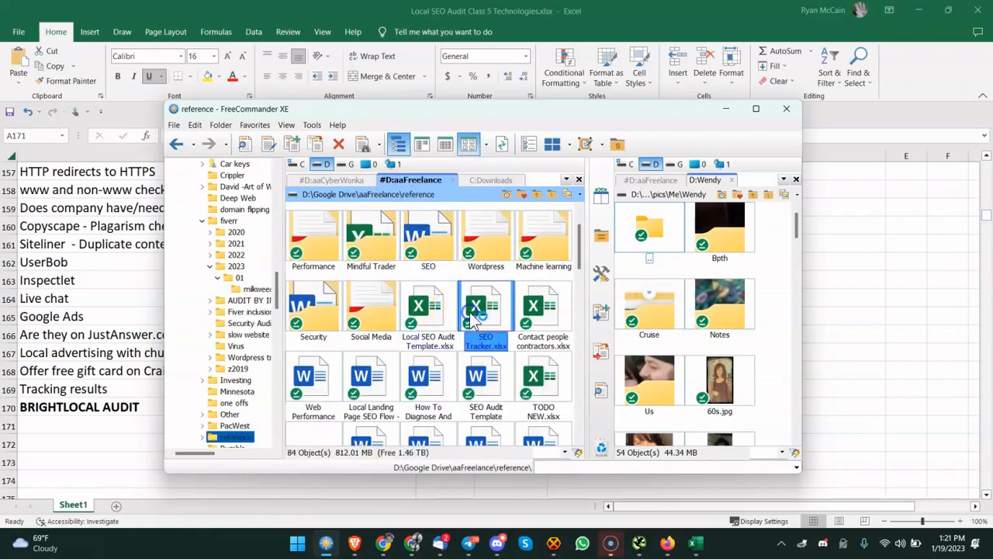
pyautogui.press('Escape')
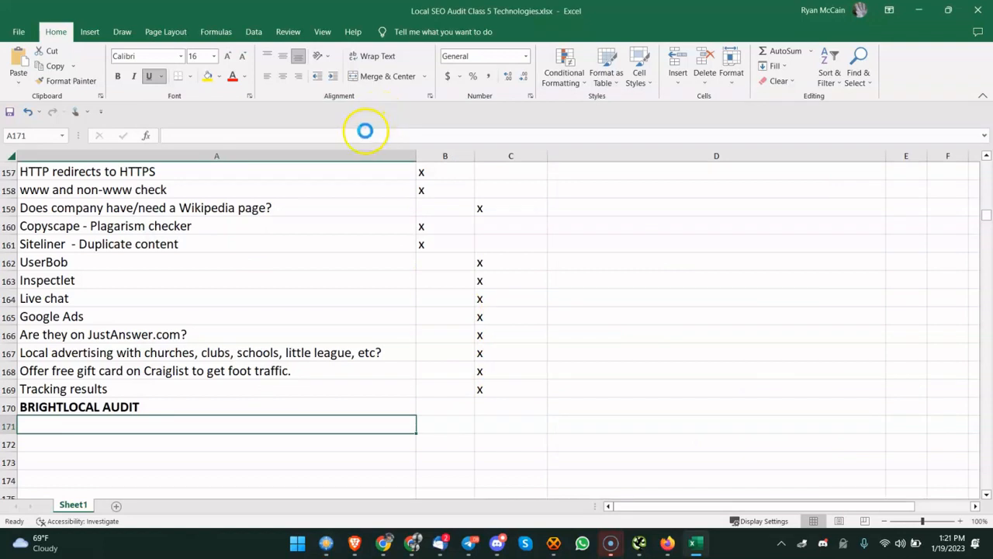
pyautogui.click(324, 380)
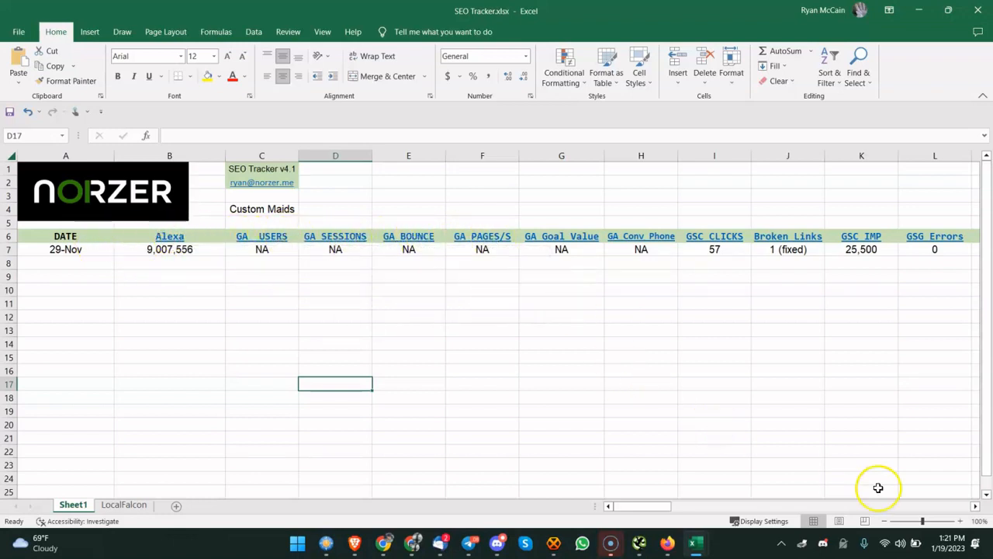
# Examine the tracker's metric columns on Sheet1, from Alexa and Google Analytics through Search Console to GTMETRIX and WPT
pyautogui.moveTo(643, 505); pyautogui.dragTo(550, 479)
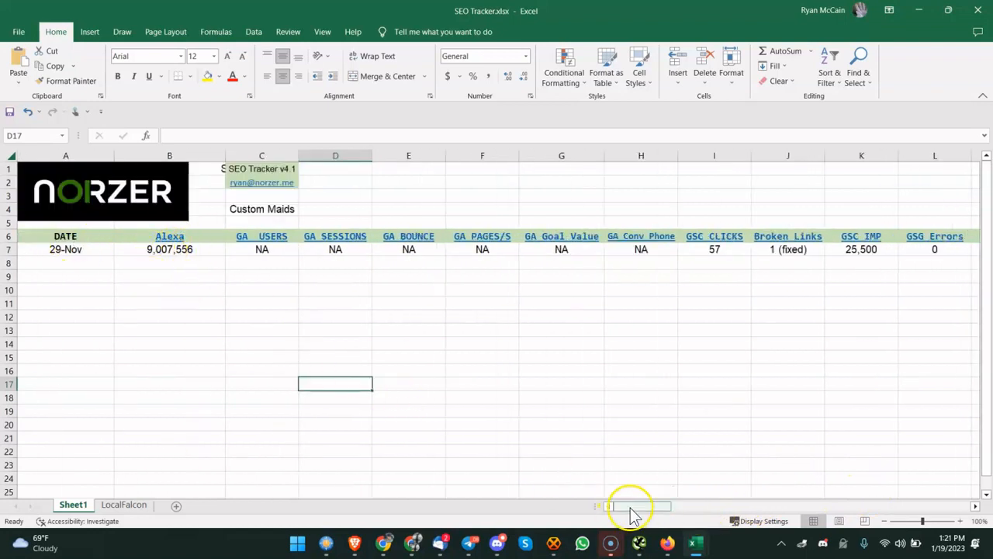
pyautogui.moveTo(631, 505); pyautogui.dragTo(647, 505)
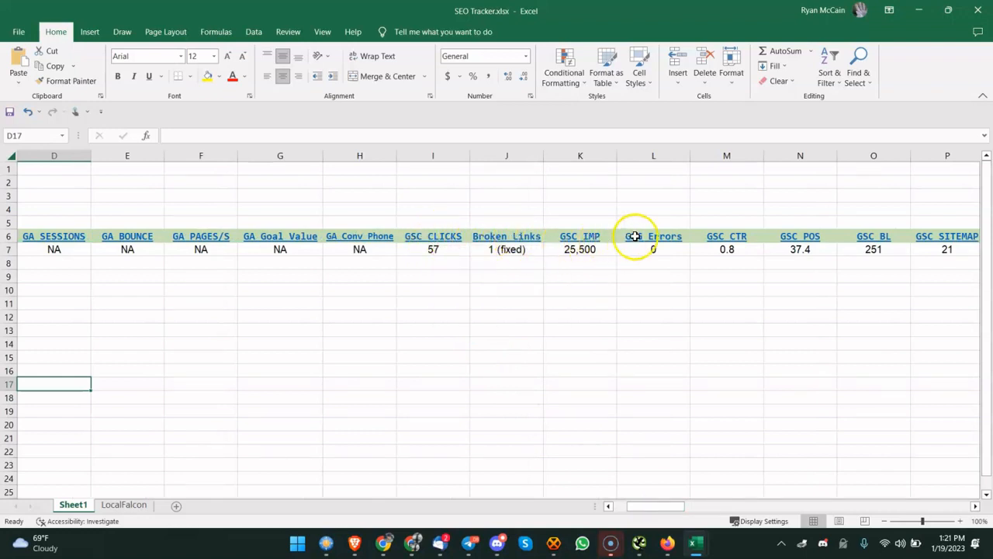
pyautogui.moveTo(676, 505); pyautogui.dragTo(749, 504)
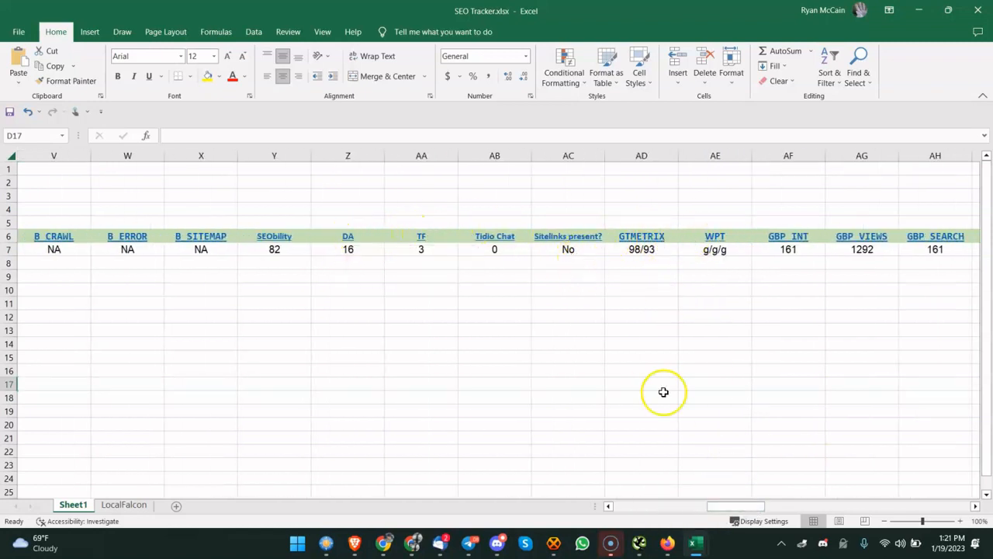
pyautogui.moveTo(725, 214); pyautogui.dragTo(704, 237)
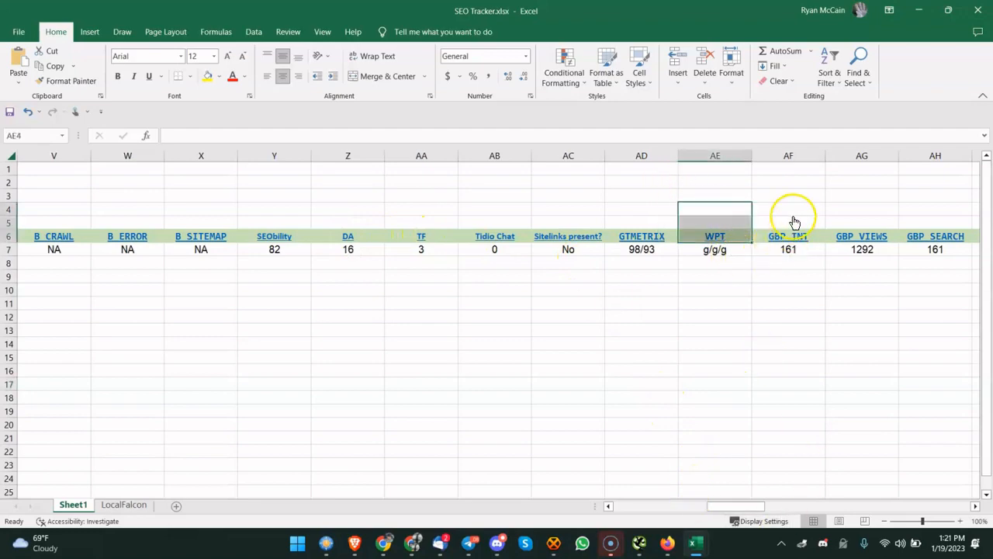
pyautogui.click(792, 226)
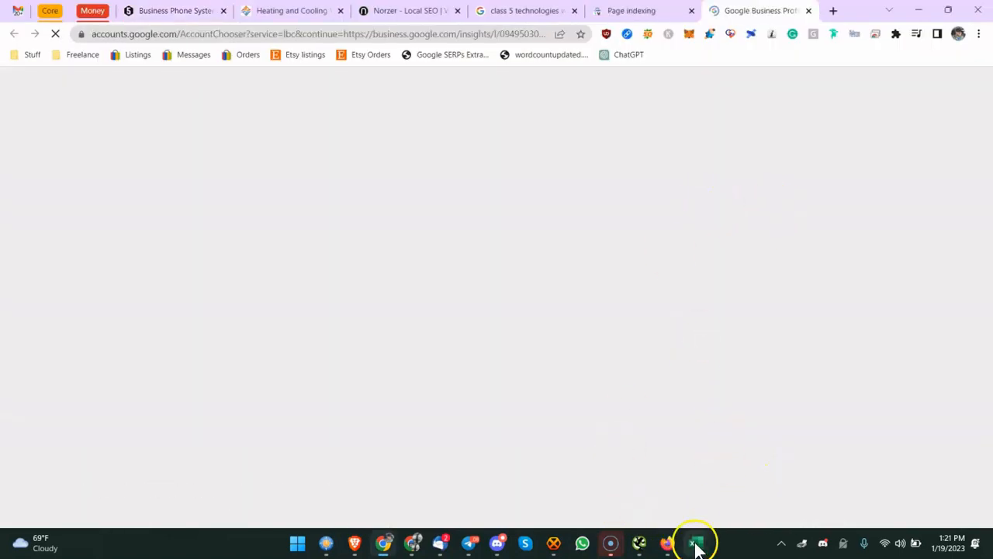
pyautogui.moveTo(697, 543)
pyautogui.click(728, 475)
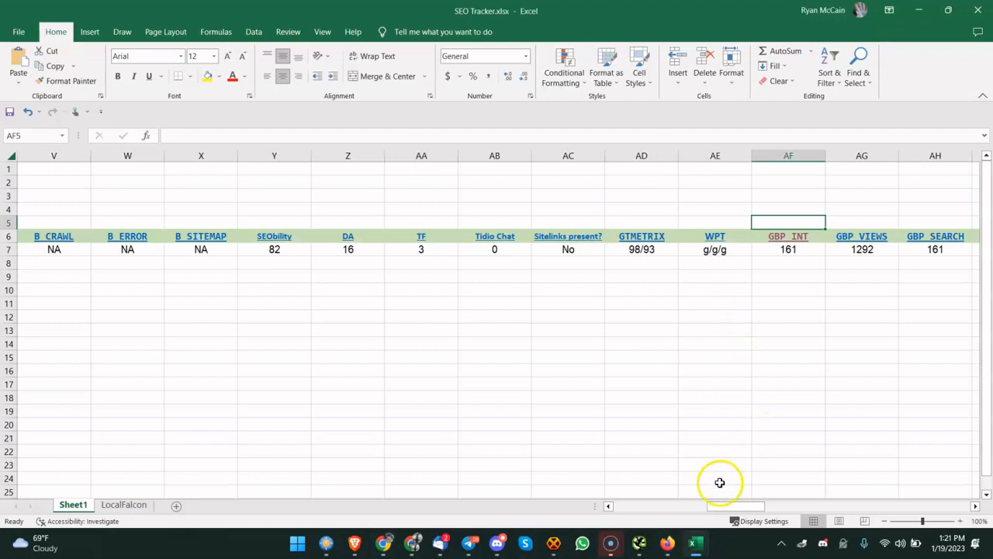
# Examine the tracker's GBP, Yelp and Angi review columns and the house cleaning and 3 Pack ranking columns
pyautogui.moveTo(732, 506); pyautogui.dragTo(800, 482)
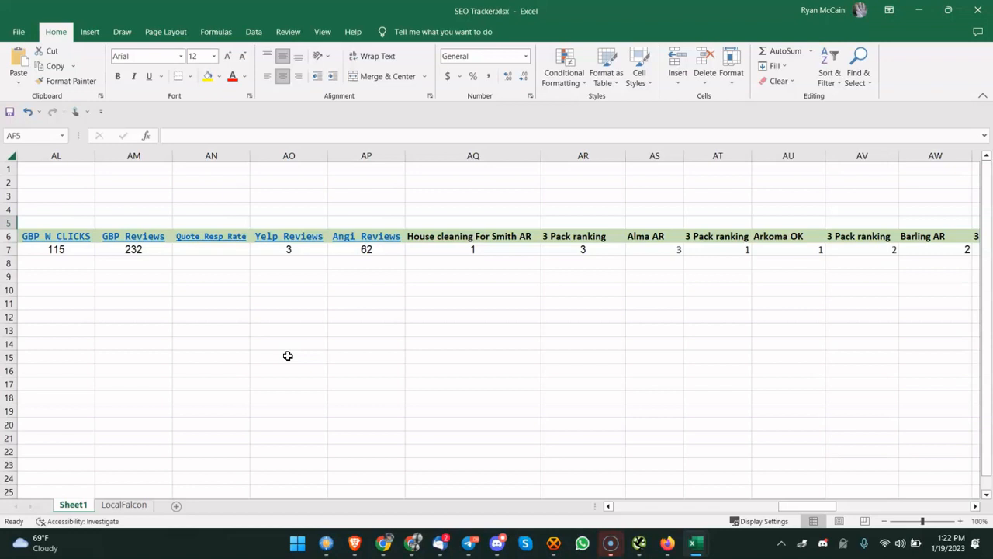
pyautogui.click(287, 355)
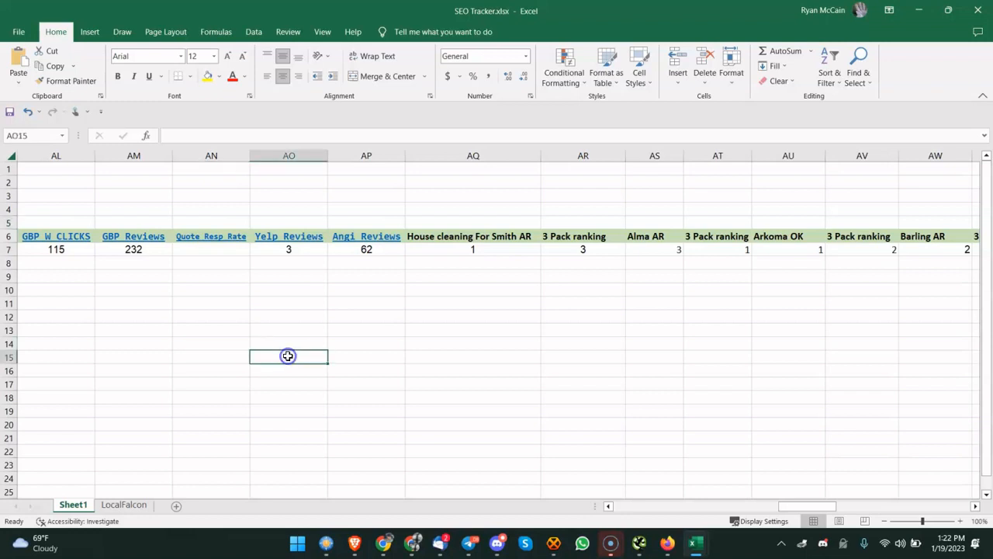
pyautogui.click(281, 330)
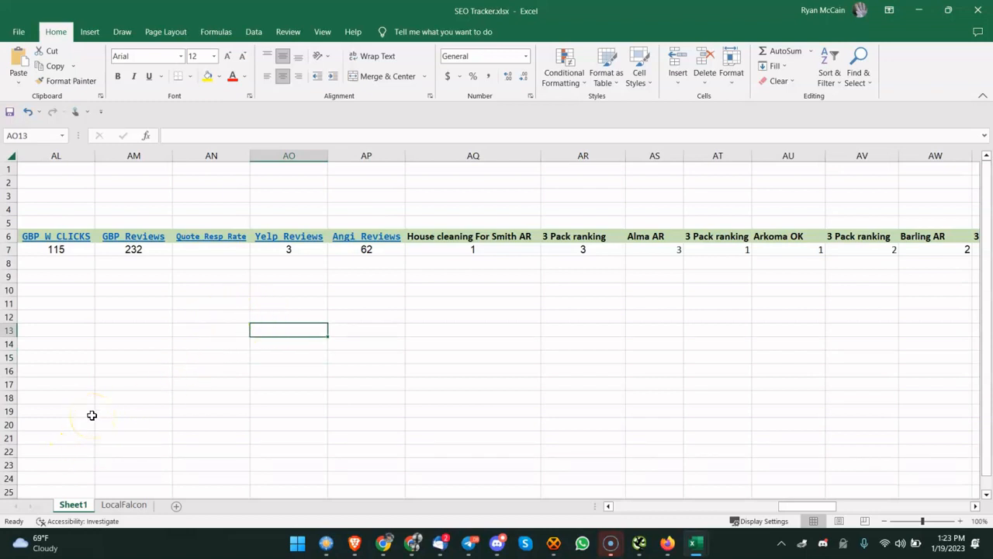
pyautogui.click(129, 370)
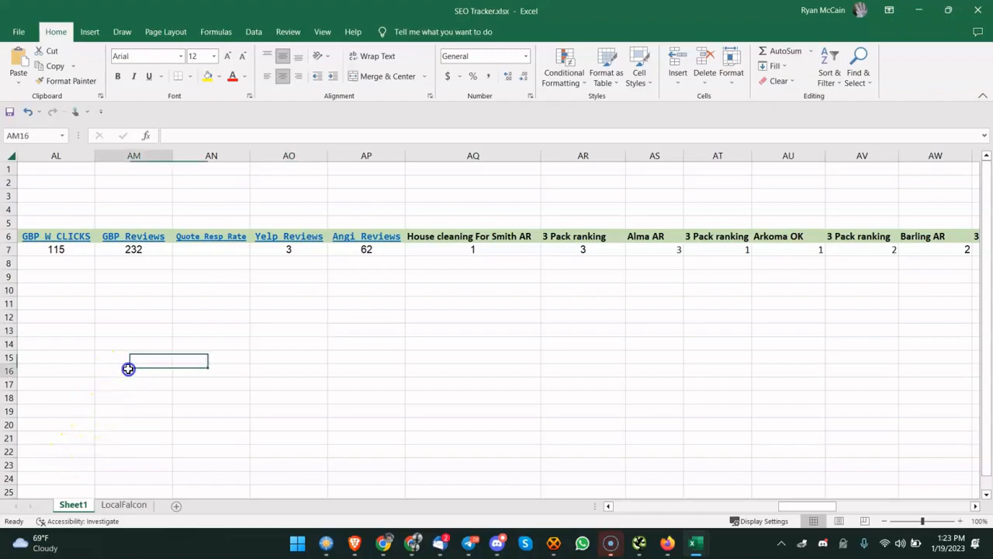